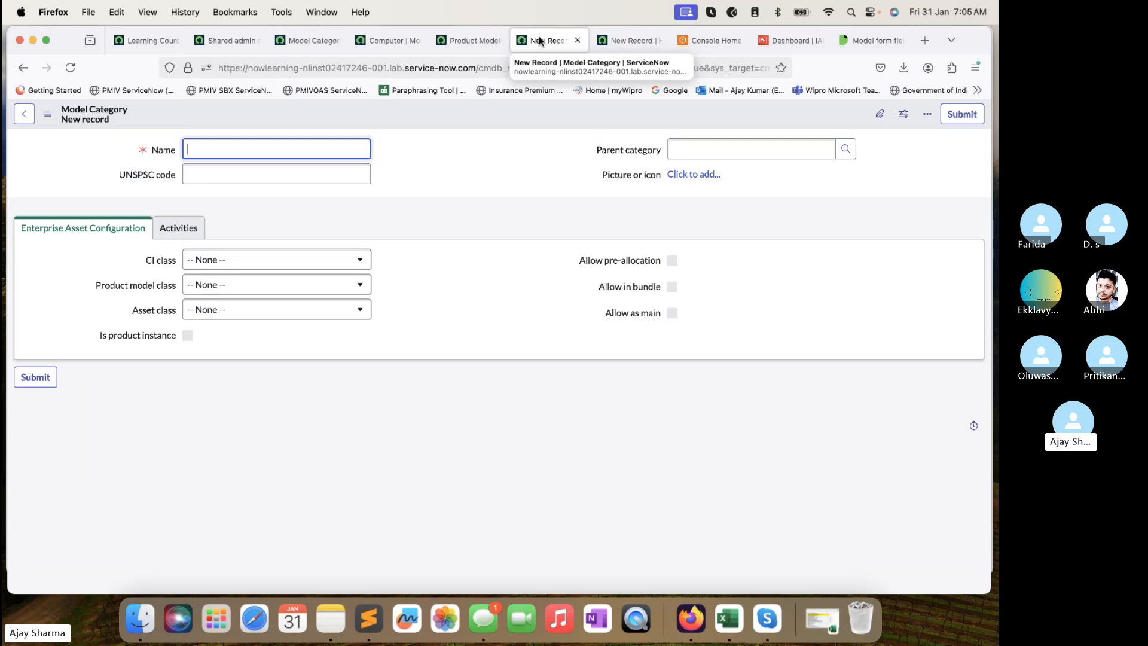
Glance at the admin dashboard, Product modules and hardware model record, then return to the category form.
left_click(217, 40)
left_click(150, 117)
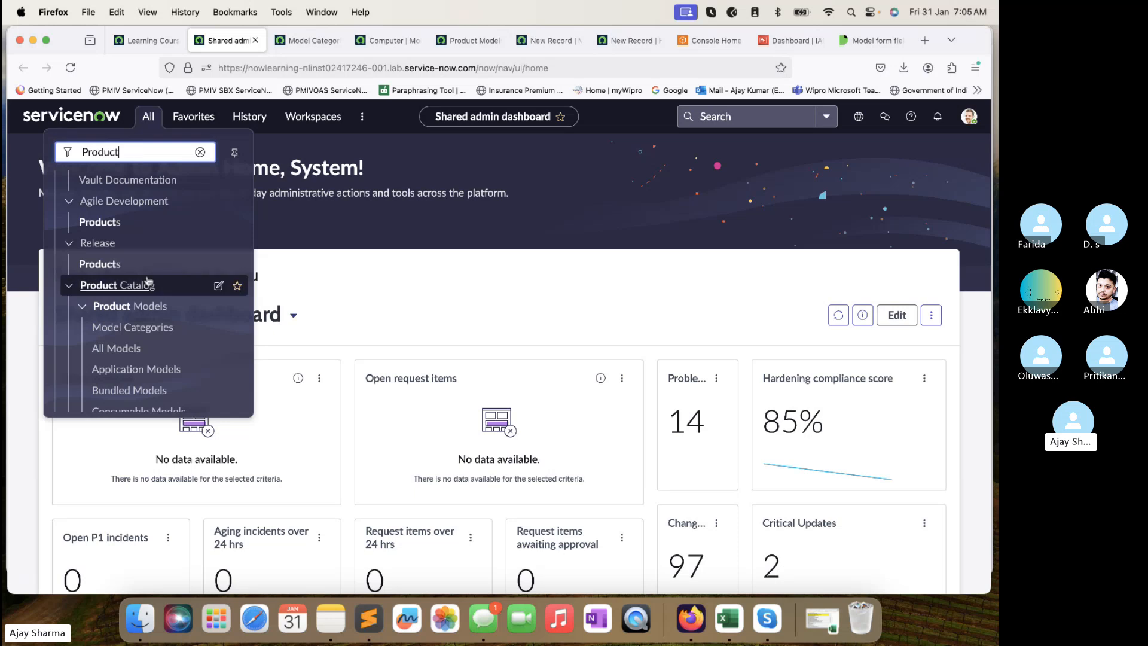
scroll(146, 281, "down", 2)
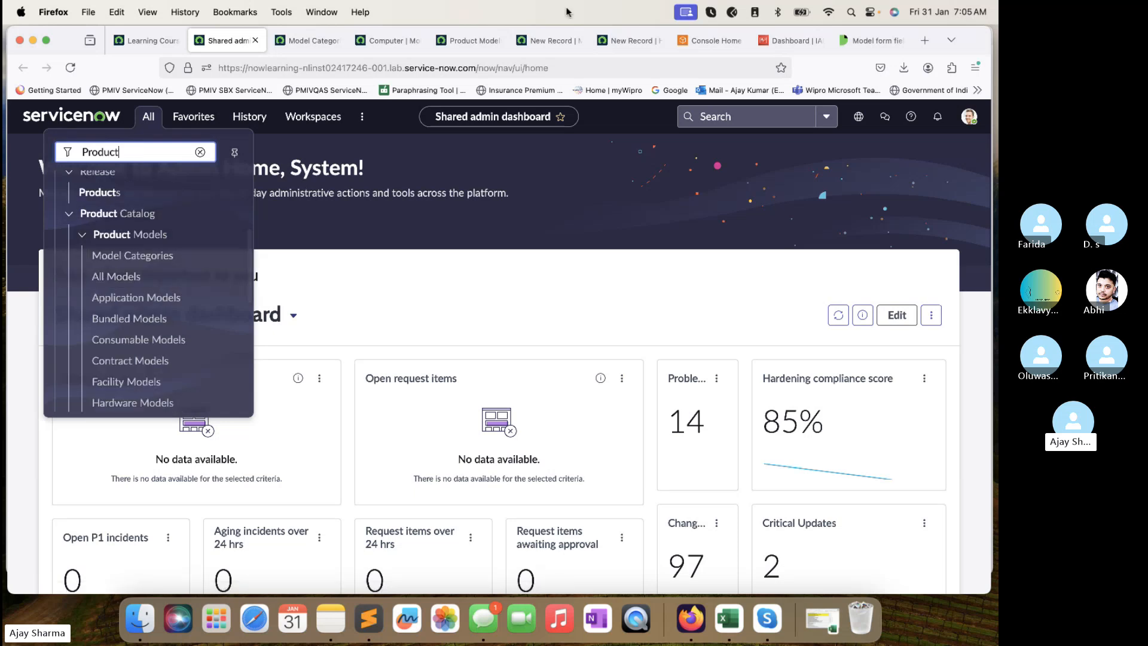
left_click(549, 41)
left_click(606, 43)
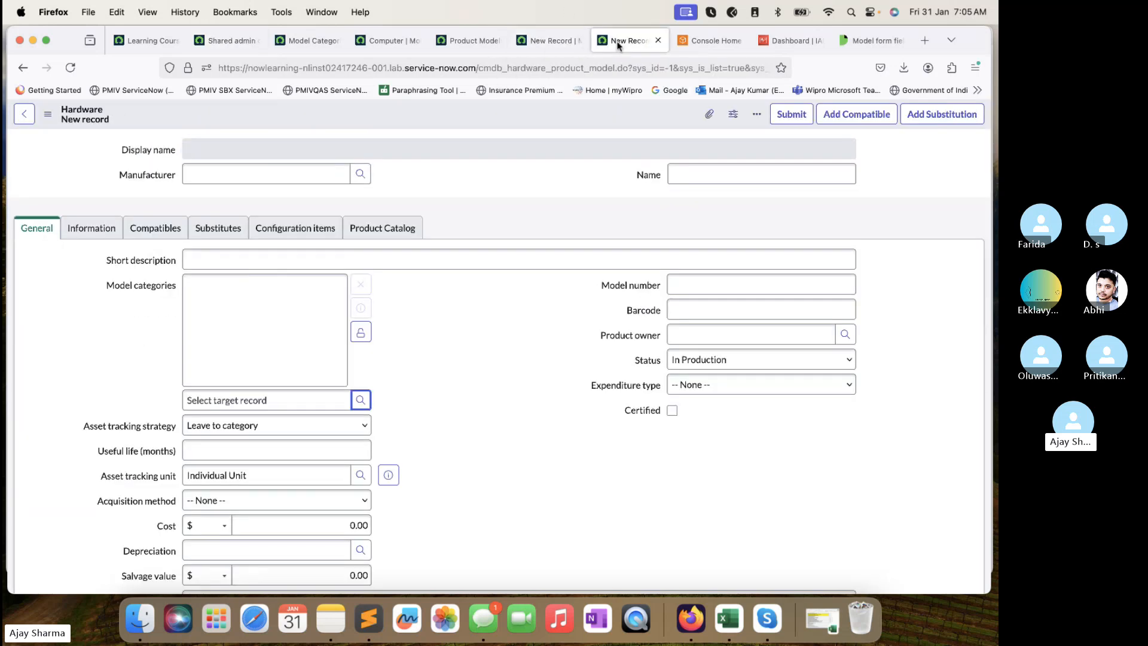
left_click(549, 40)
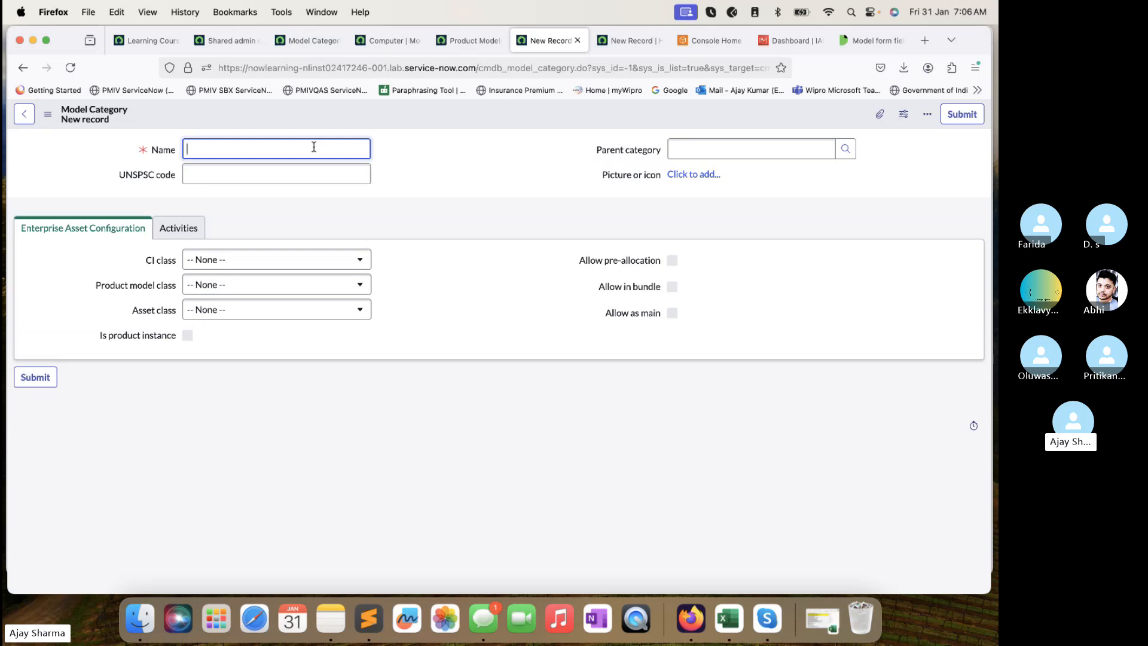
Enter TechTrekwithAJ as the name and pick Windows Server [cmdb_ci_win_server] as CI class.
type("TechTrekwithAJ")
left_click(293, 260)
scroll(285, 419, "down", 10)
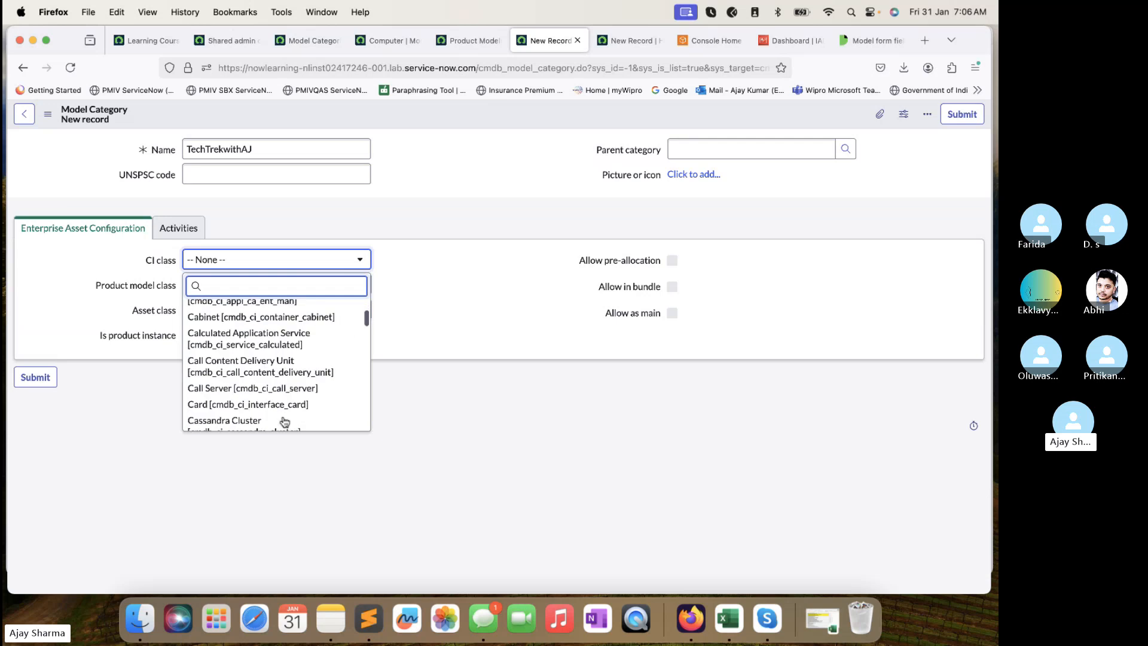
scroll(285, 421, "down", 3)
type("window")
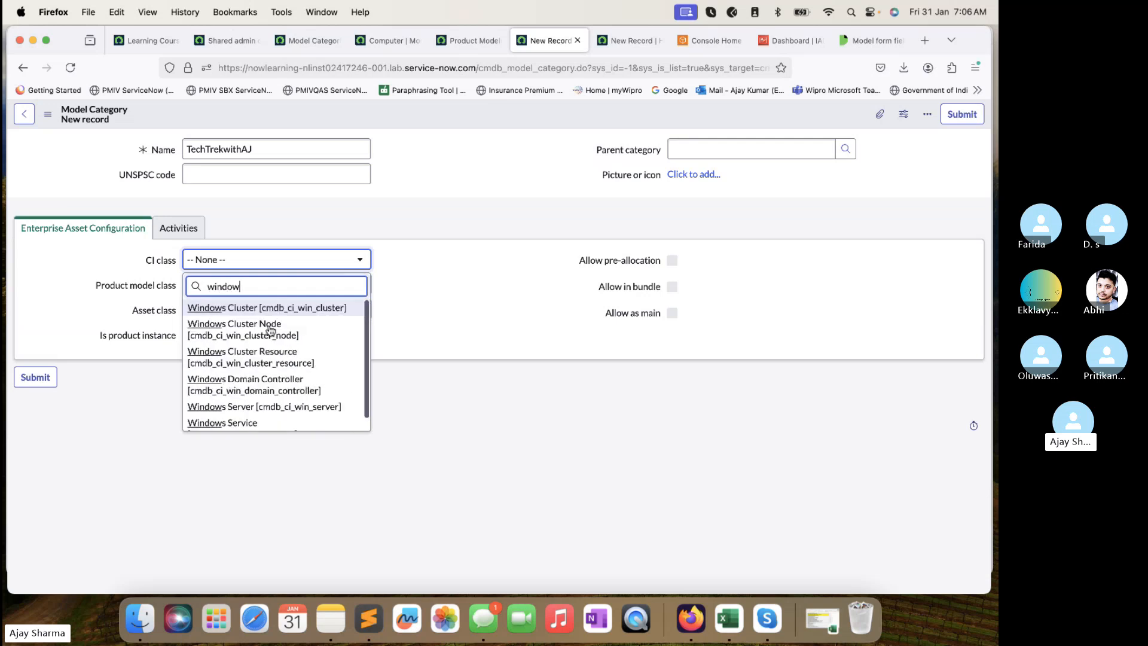
type("s")
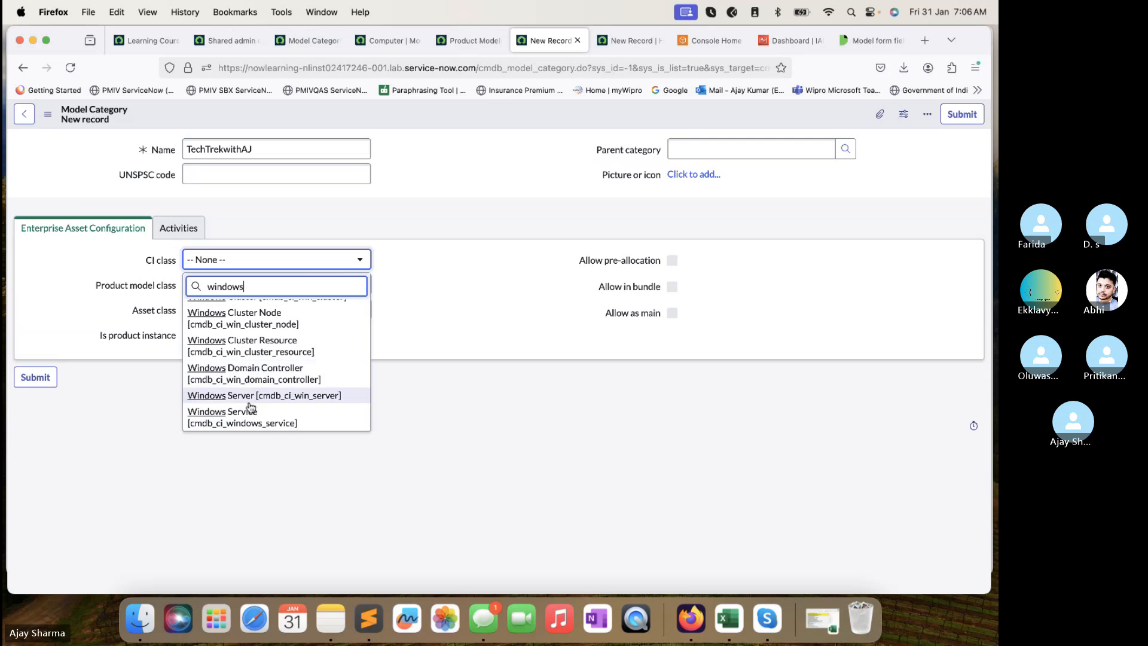
left_click(251, 396)
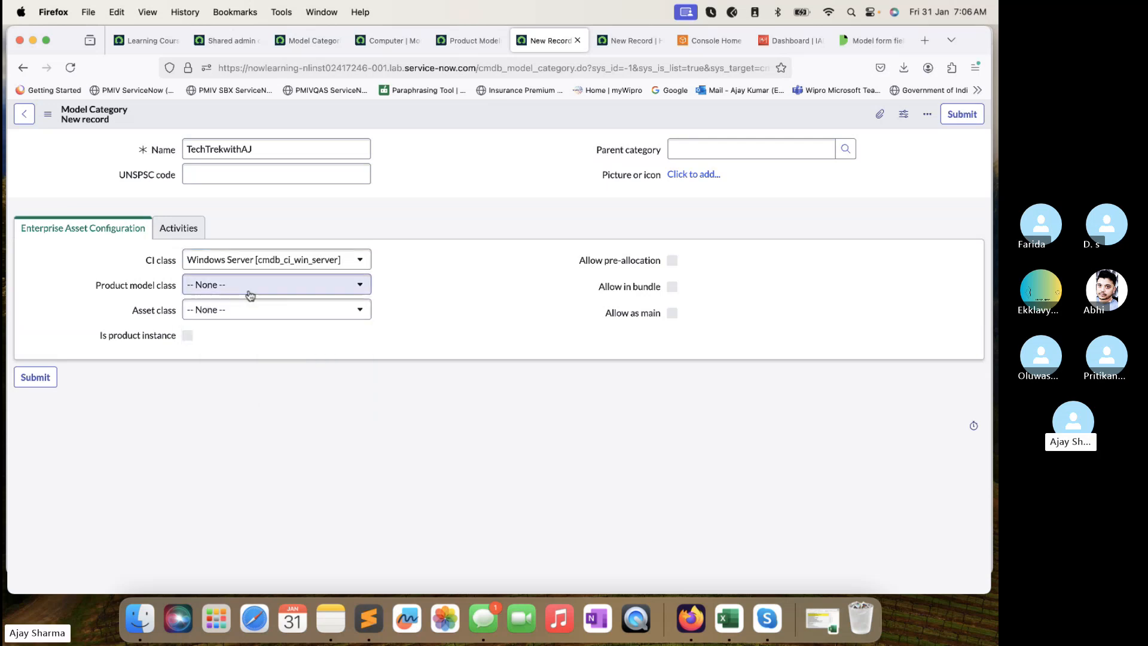
Choose Hardware Model [cmdb_hardware_product_model] from the Product model class list.
left_click(251, 294)
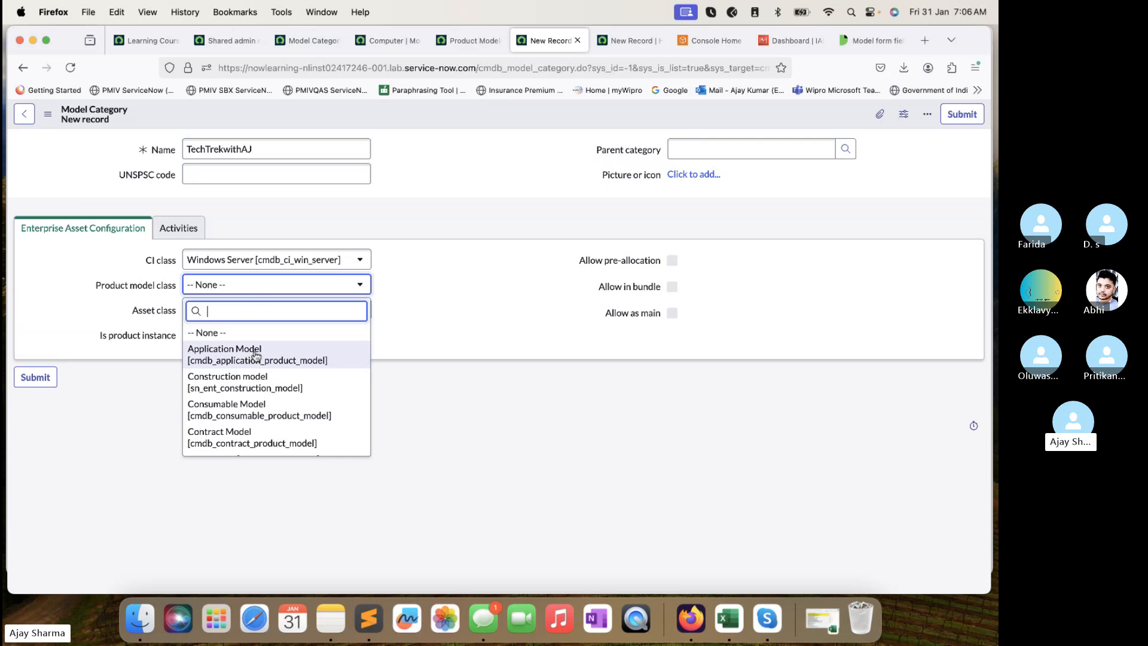
scroll(255, 355, "down", 1)
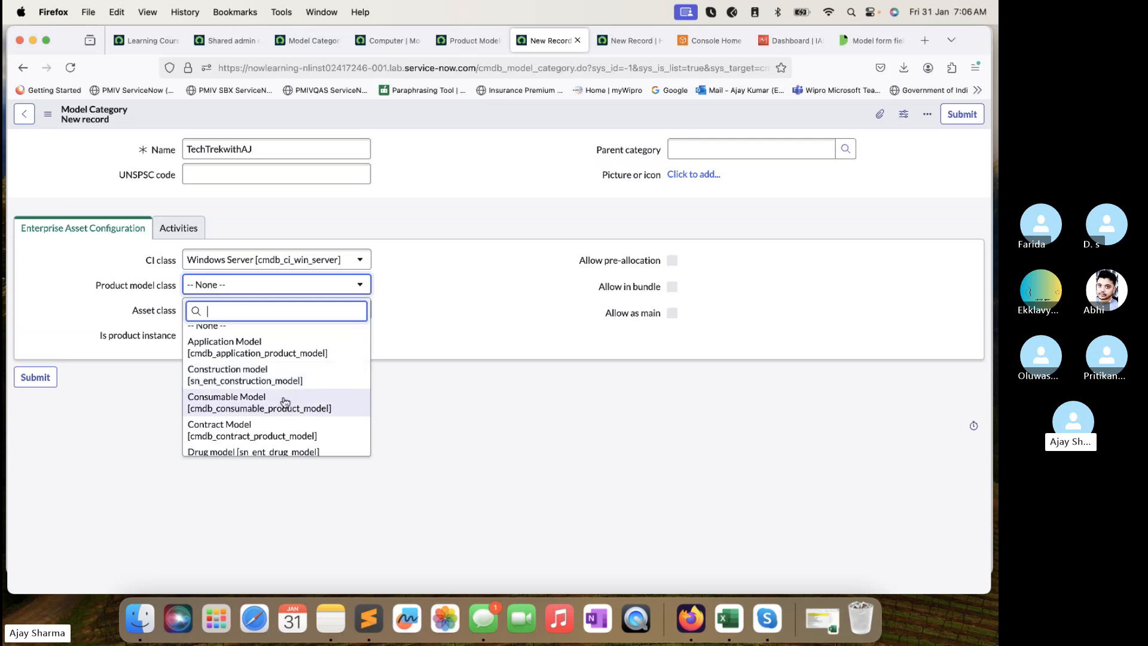
scroll(285, 401, "down", 1)
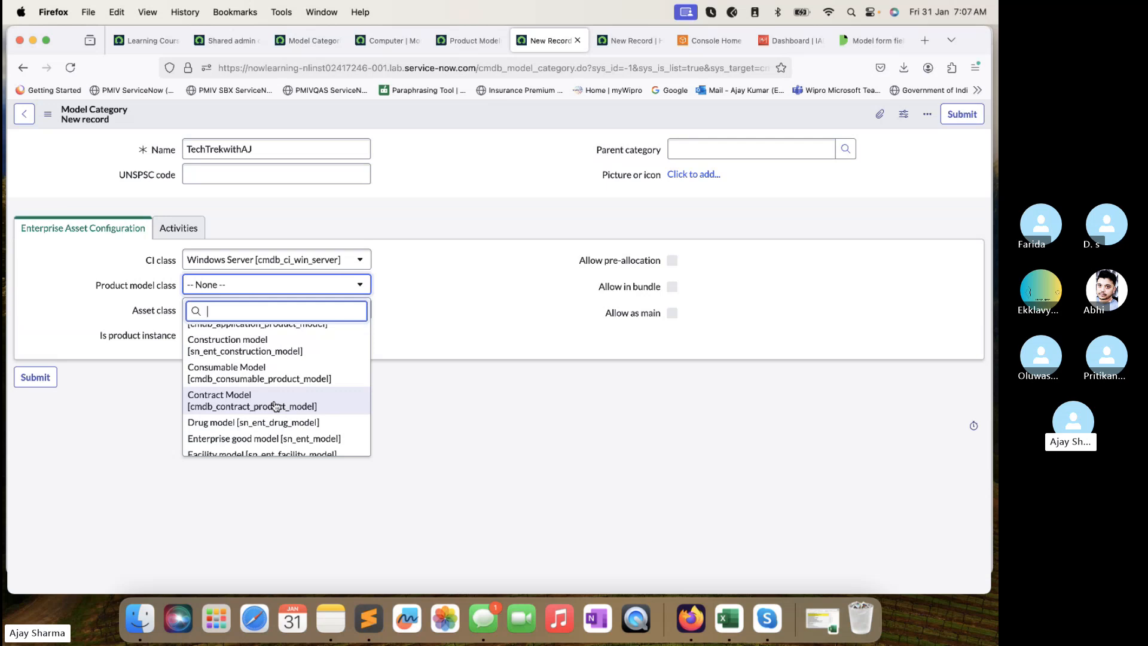
scroll(274, 406, "down", 1)
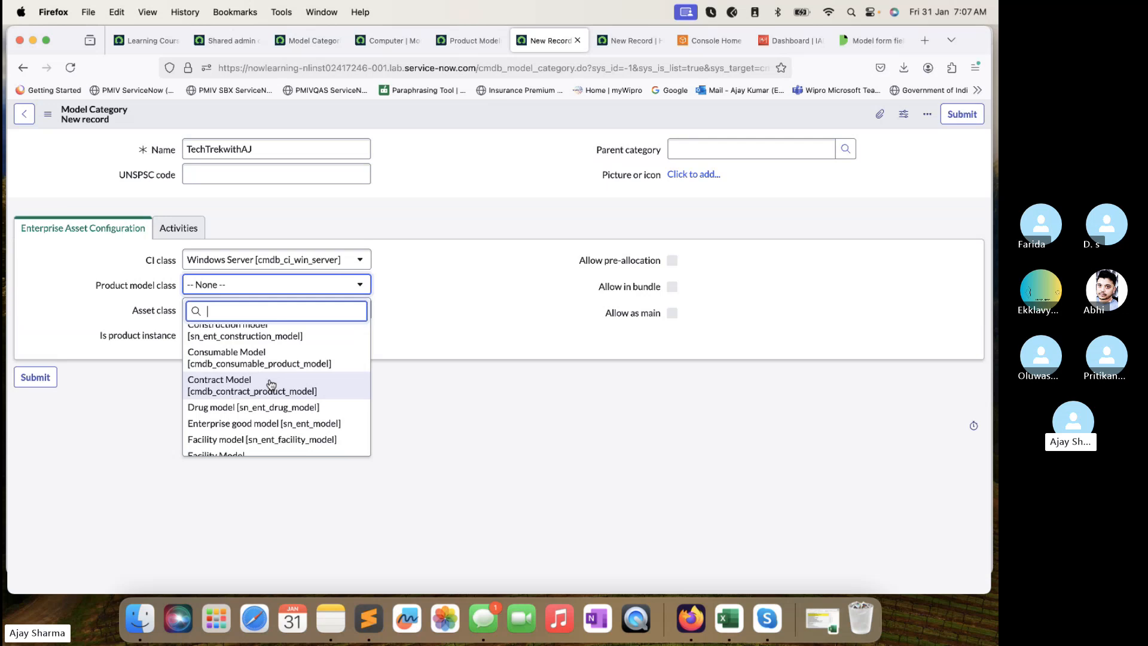
scroll(271, 384, "down", 1)
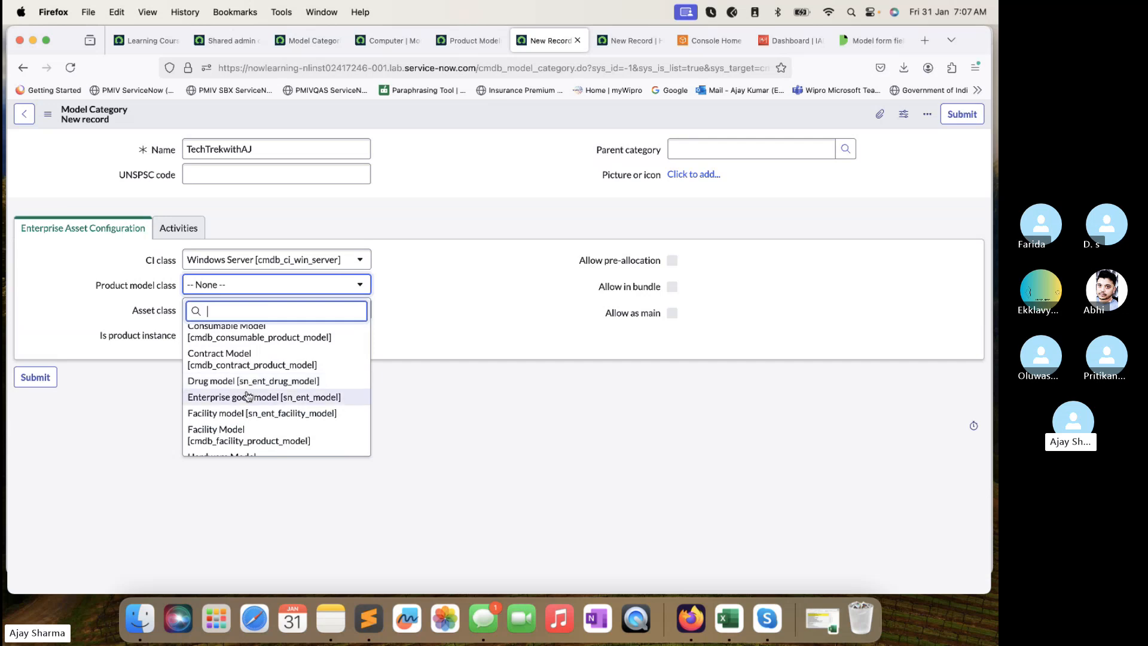
scroll(247, 395, "down", 2)
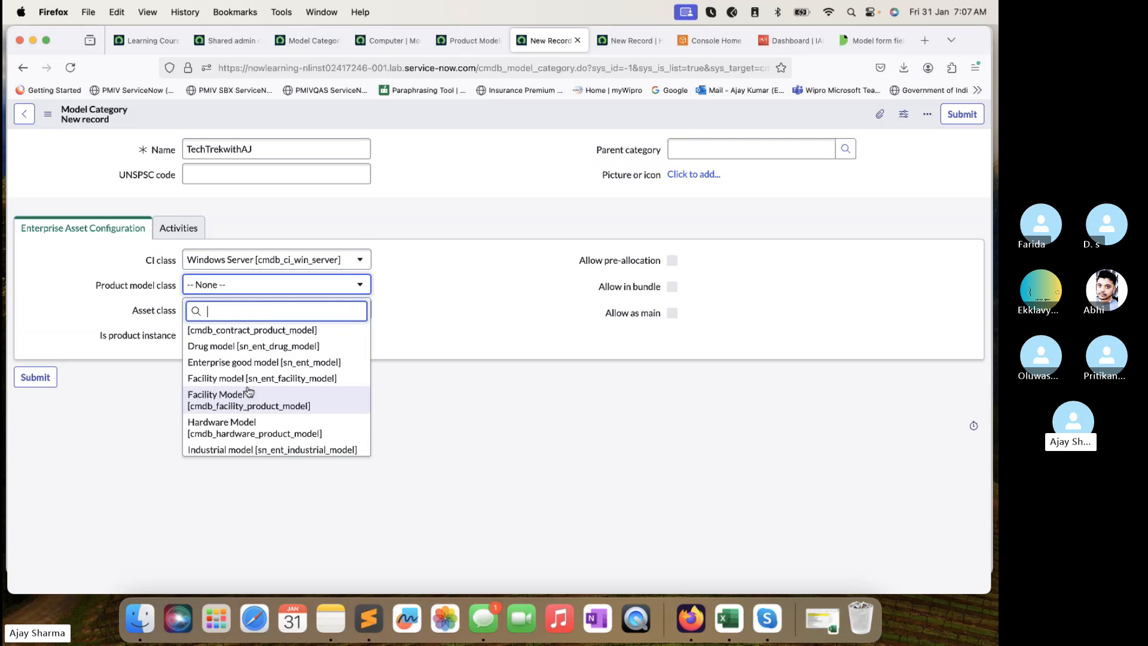
scroll(250, 392, "down", 2)
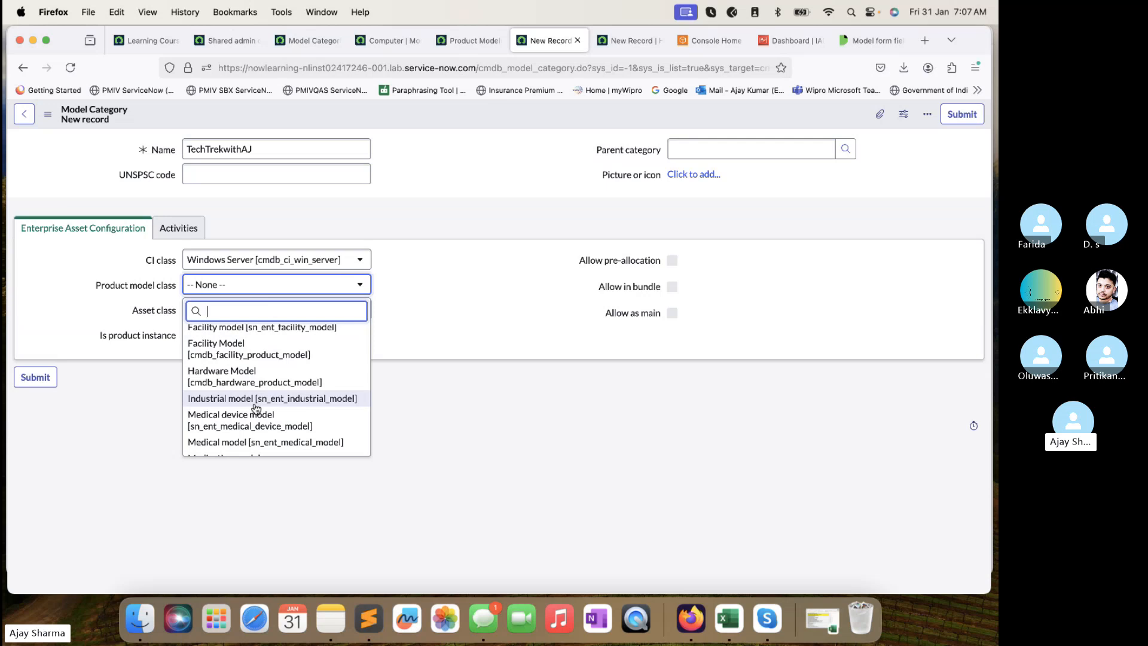
scroll(255, 408, "down", 1)
scroll(256, 377, "down", 5)
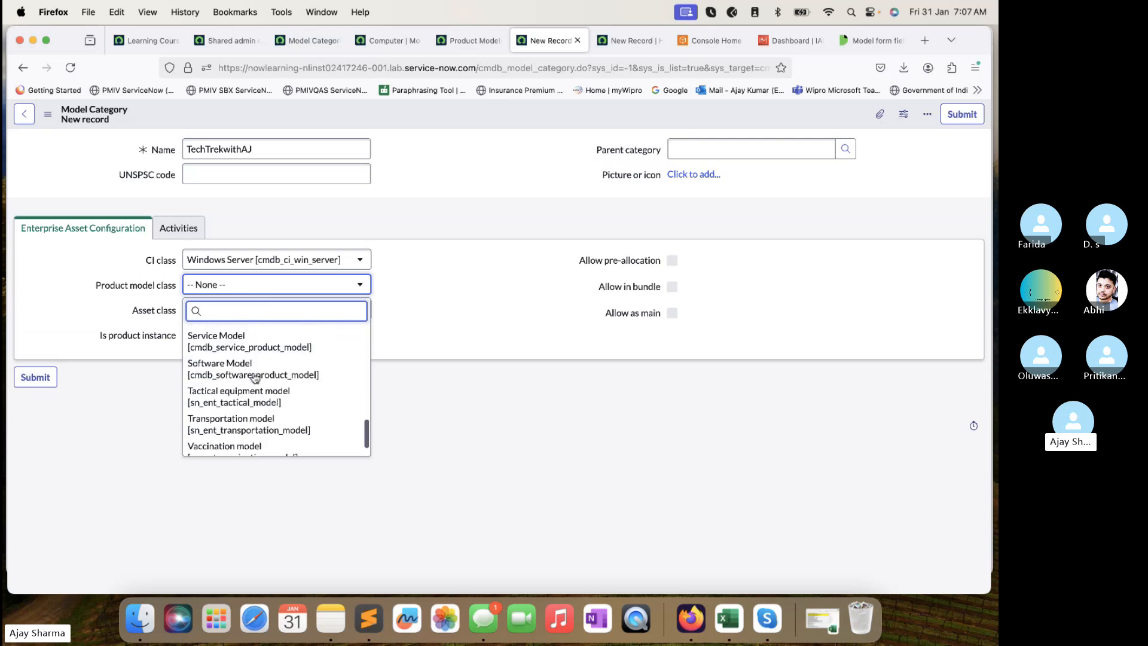
scroll(256, 376, "down", 2)
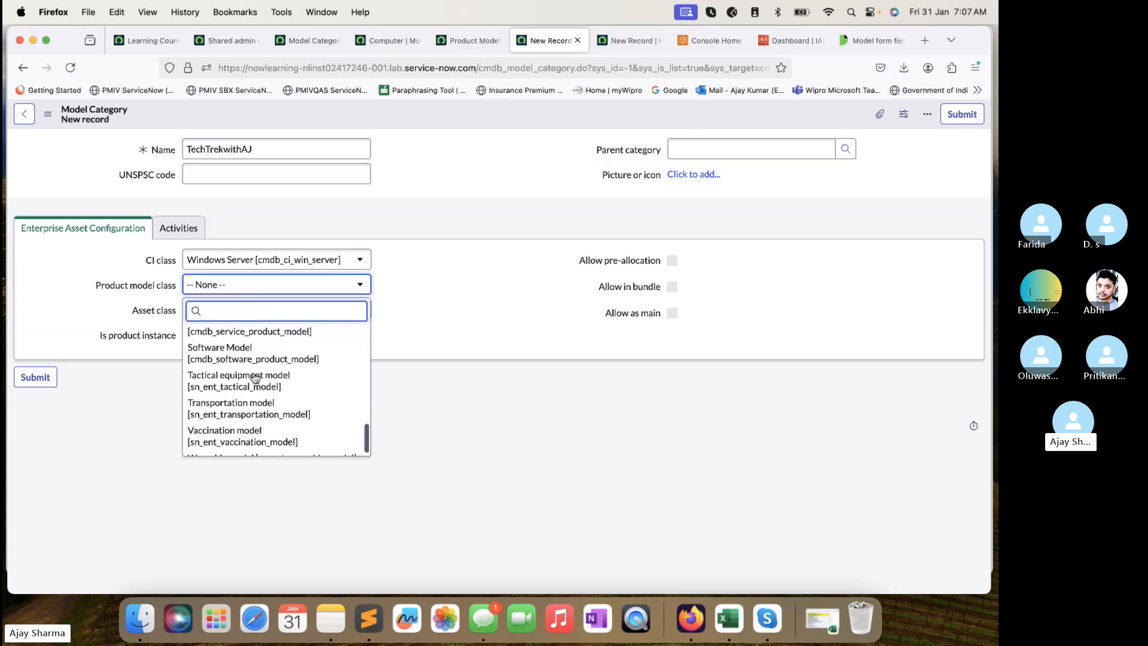
scroll(255, 378, "up", 5)
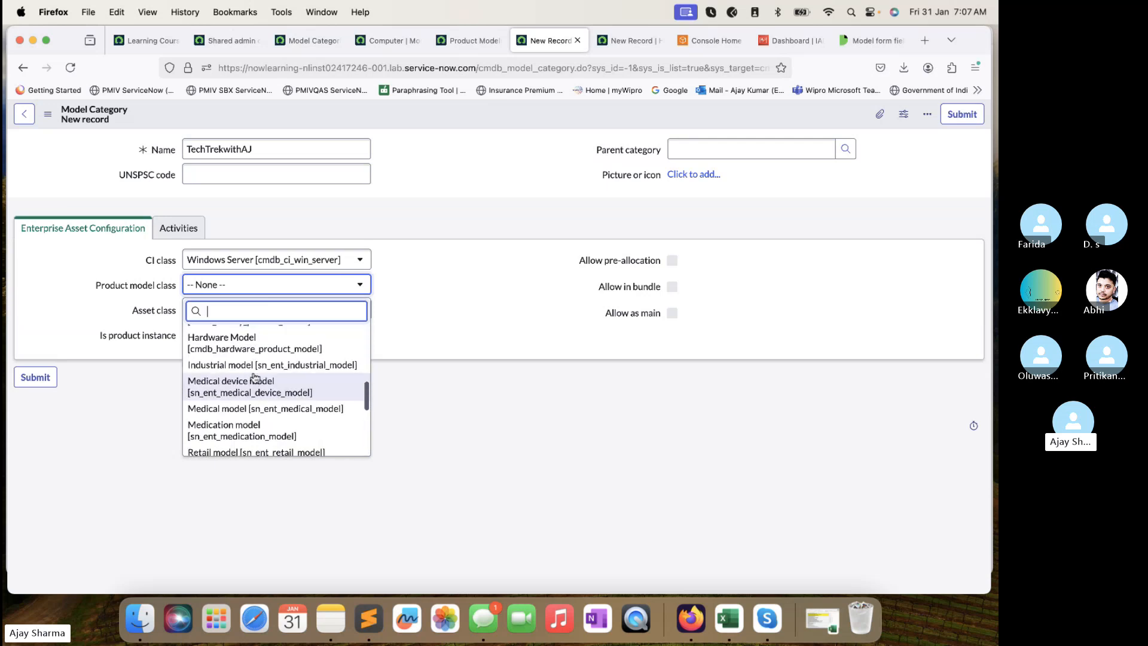
scroll(255, 376, "up", 2)
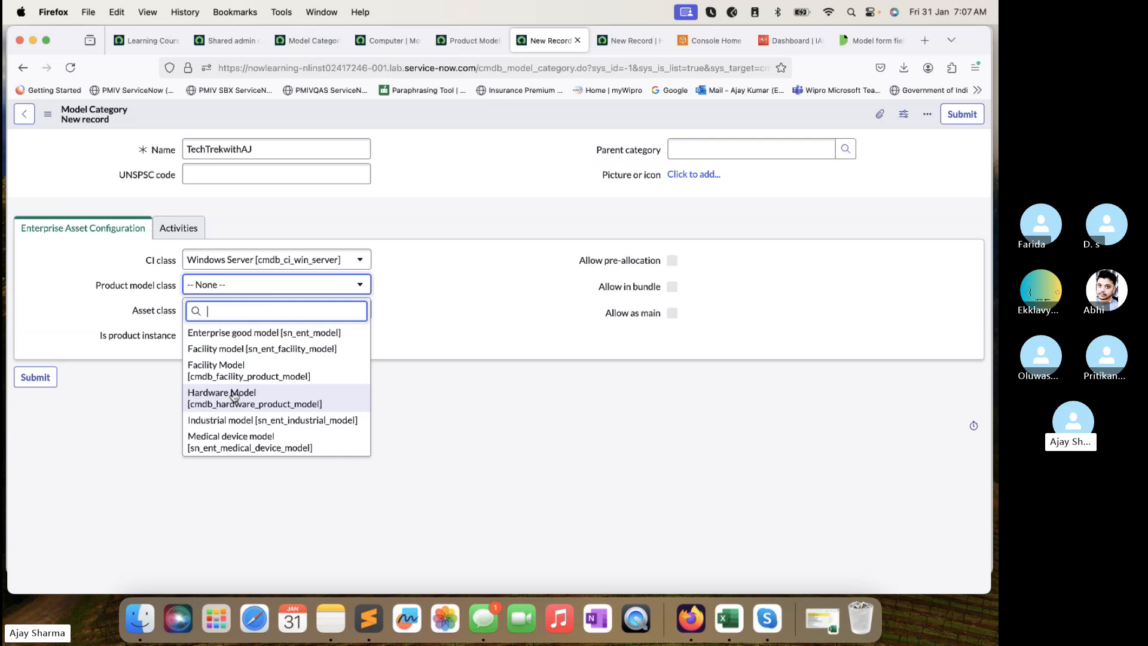
scroll(254, 389, "up", 4)
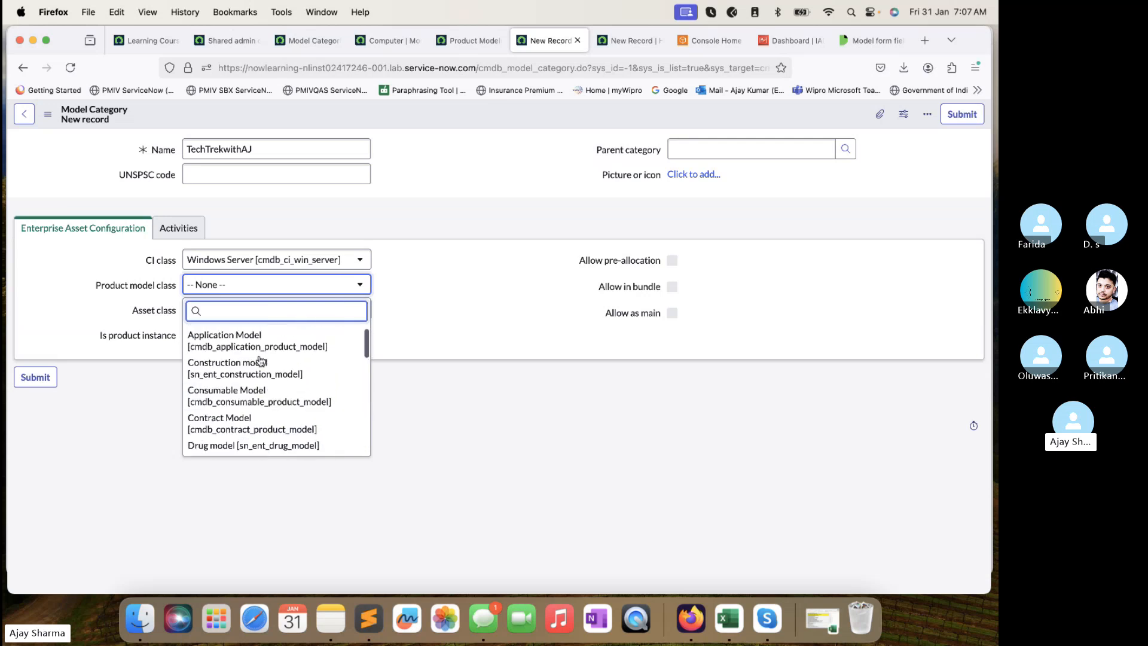
scroll(259, 360, "up", 1)
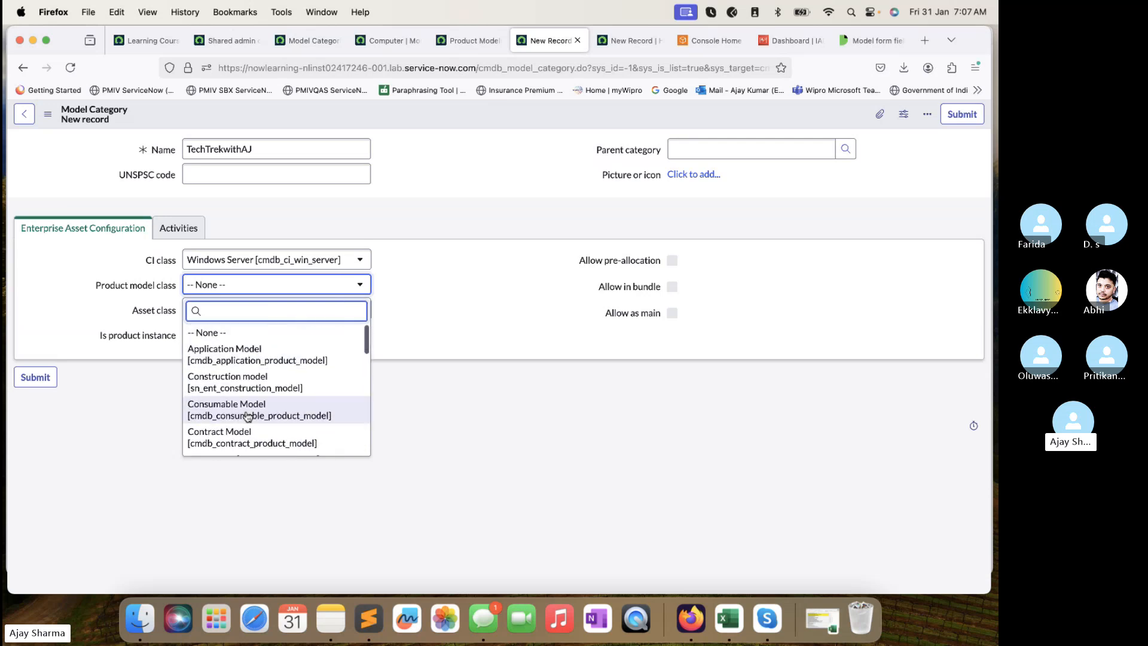
scroll(247, 417, "down", 10)
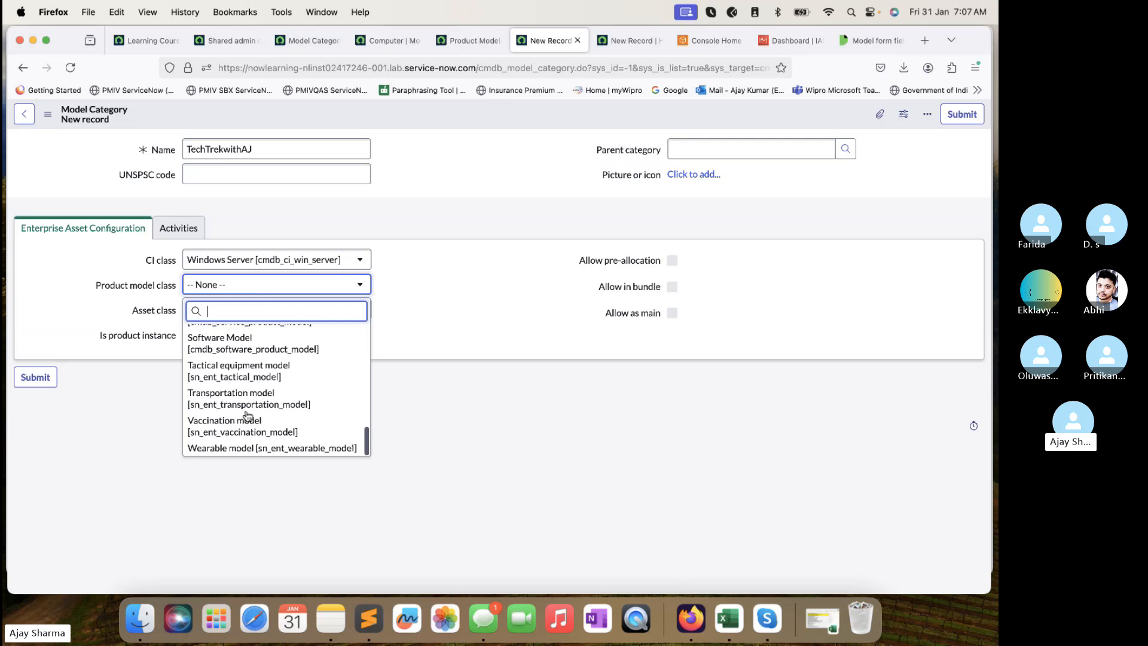
scroll(251, 398, "up", 1)
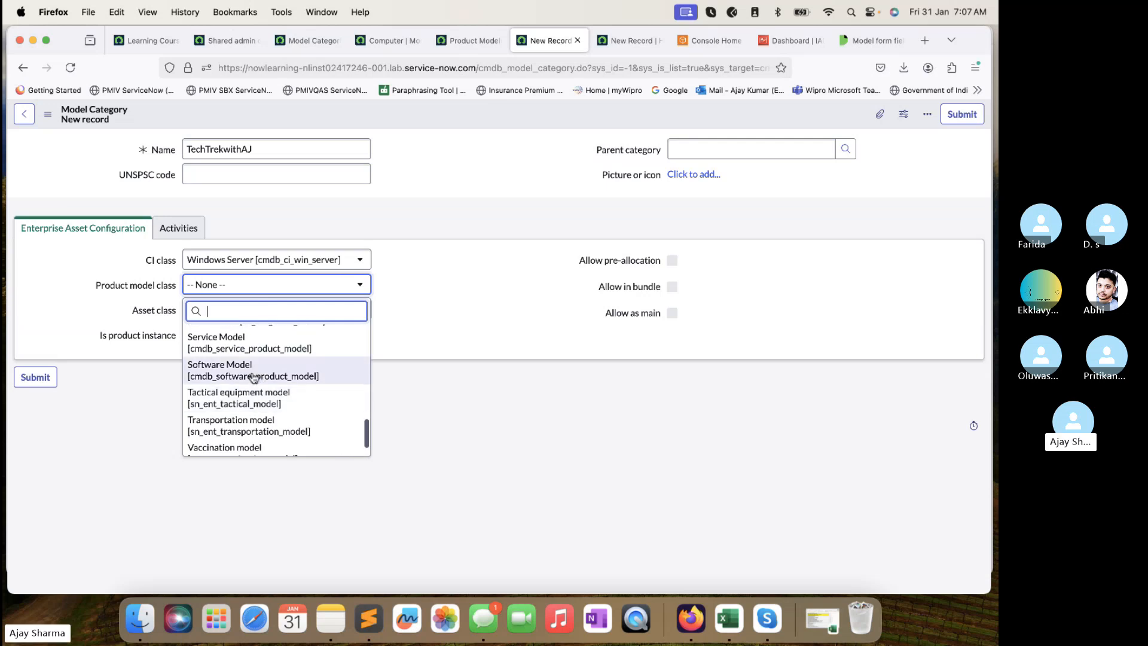
scroll(254, 376, "up", 5)
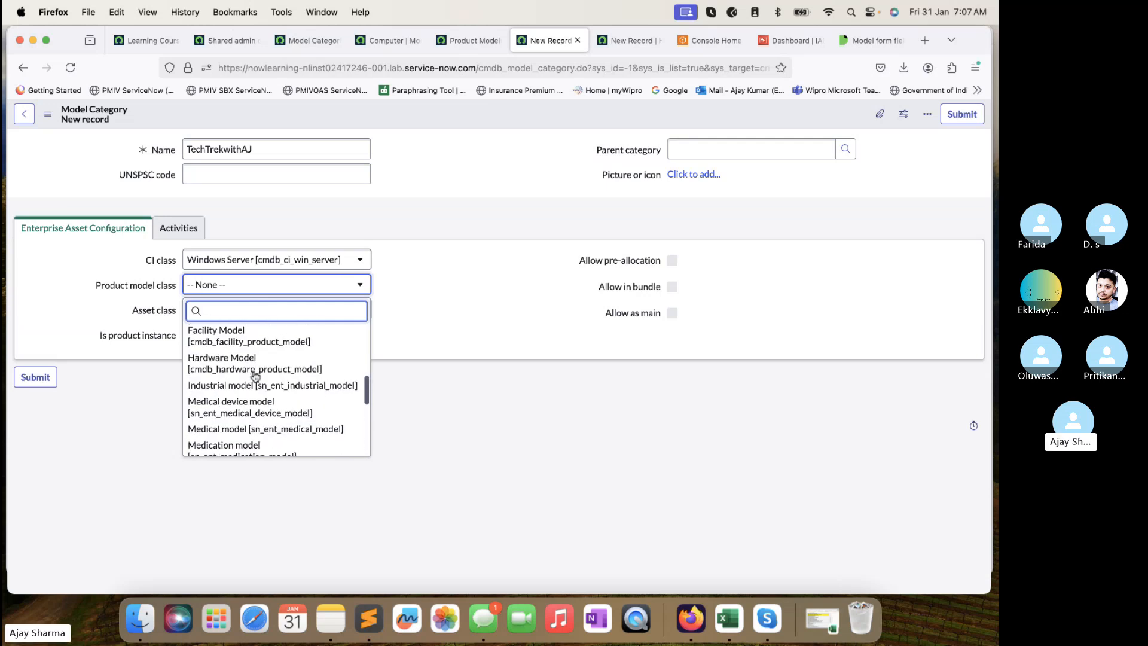
scroll(252, 395, "up", 3)
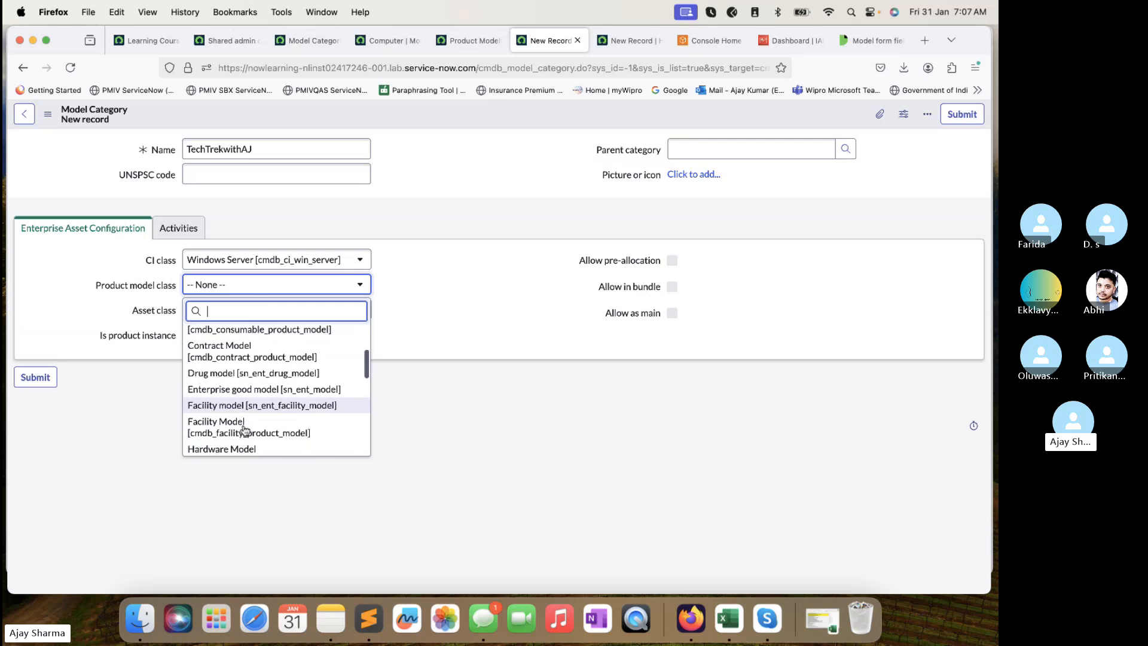
scroll(245, 431, "down", 1)
scroll(245, 431, "up", 1)
scroll(245, 430, "up", 3)
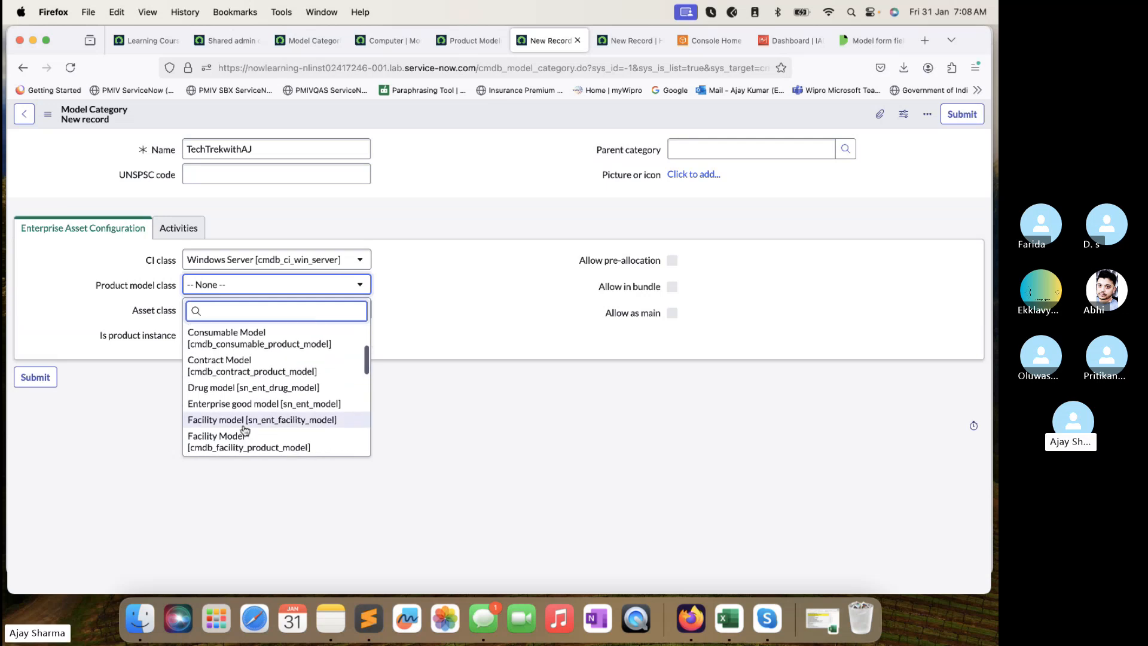
scroll(251, 382, "down", 5)
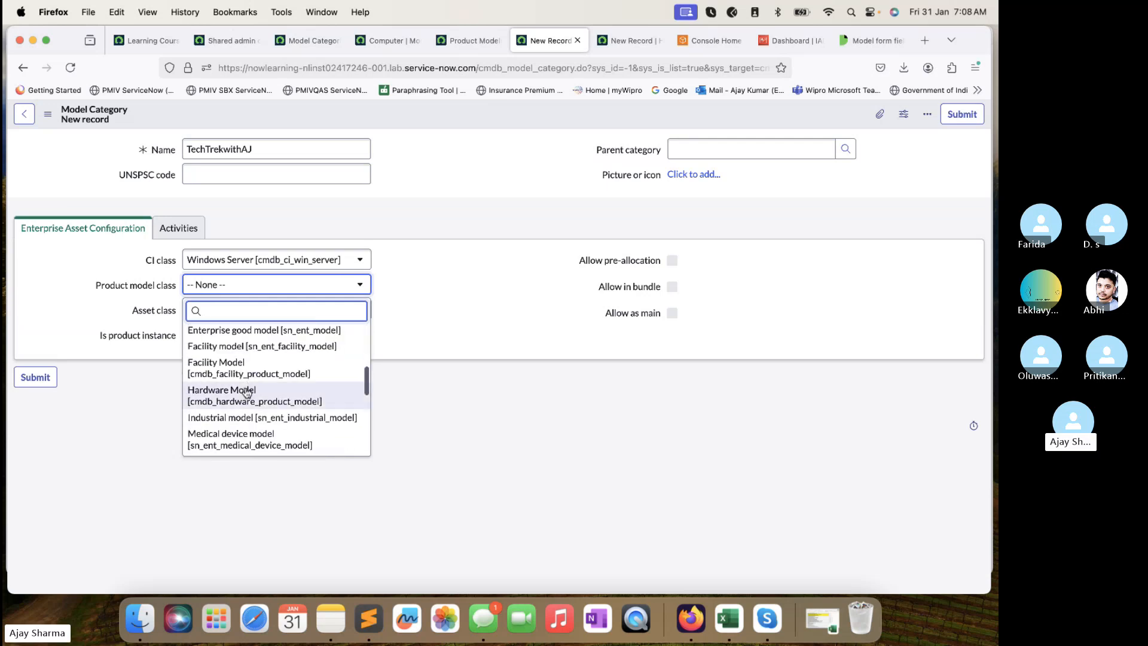
left_click(251, 394)
Pick Hardware [alm_hardware] from the Asset class list.
left_click(269, 310)
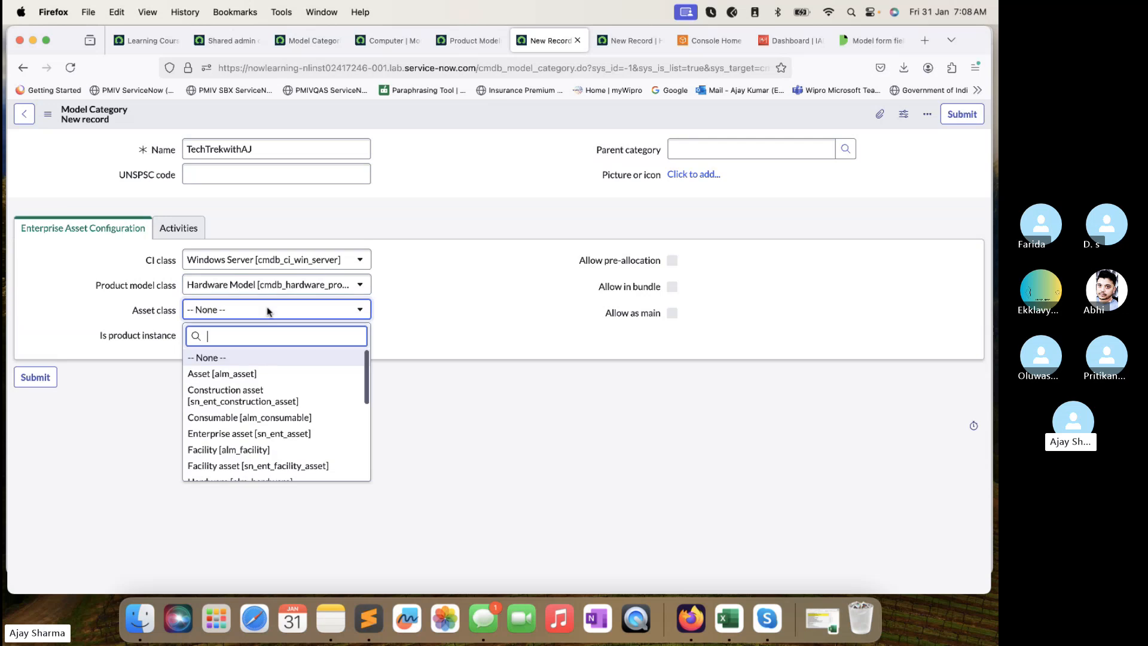
scroll(282, 418, "down", 2)
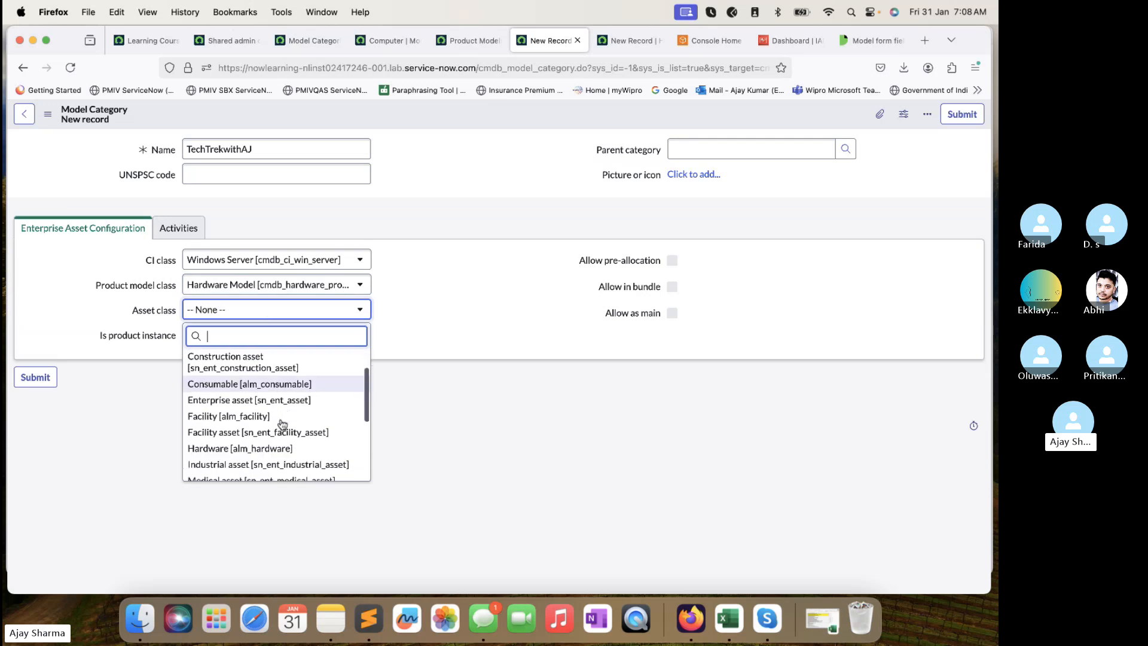
scroll(282, 423, "down", 5)
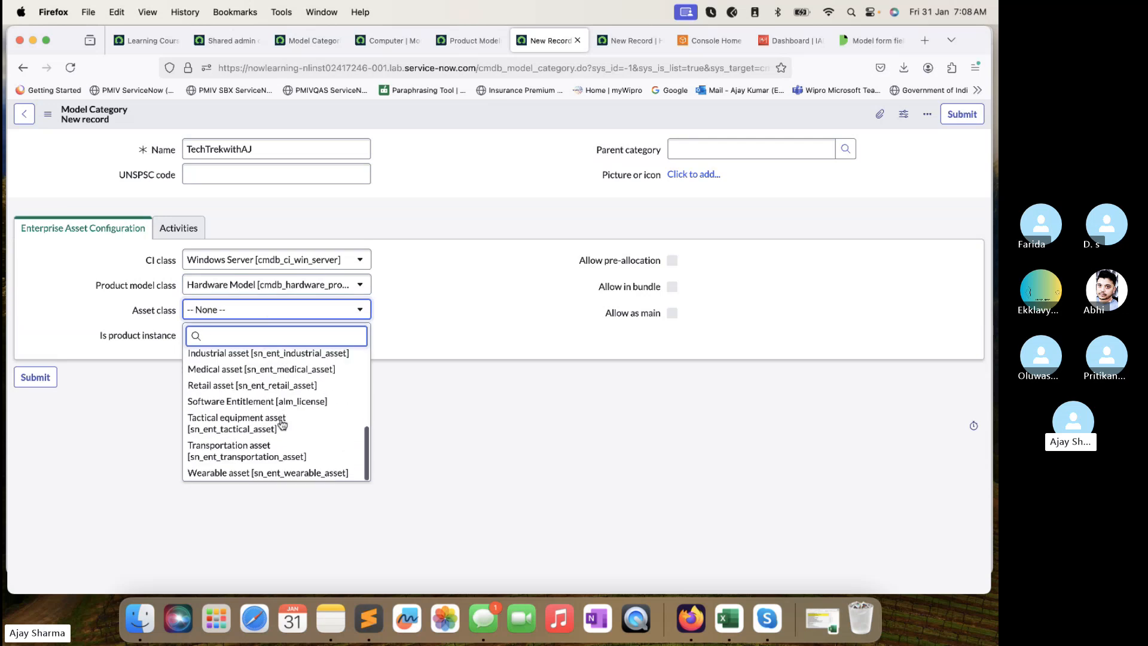
scroll(282, 423, "up", 7)
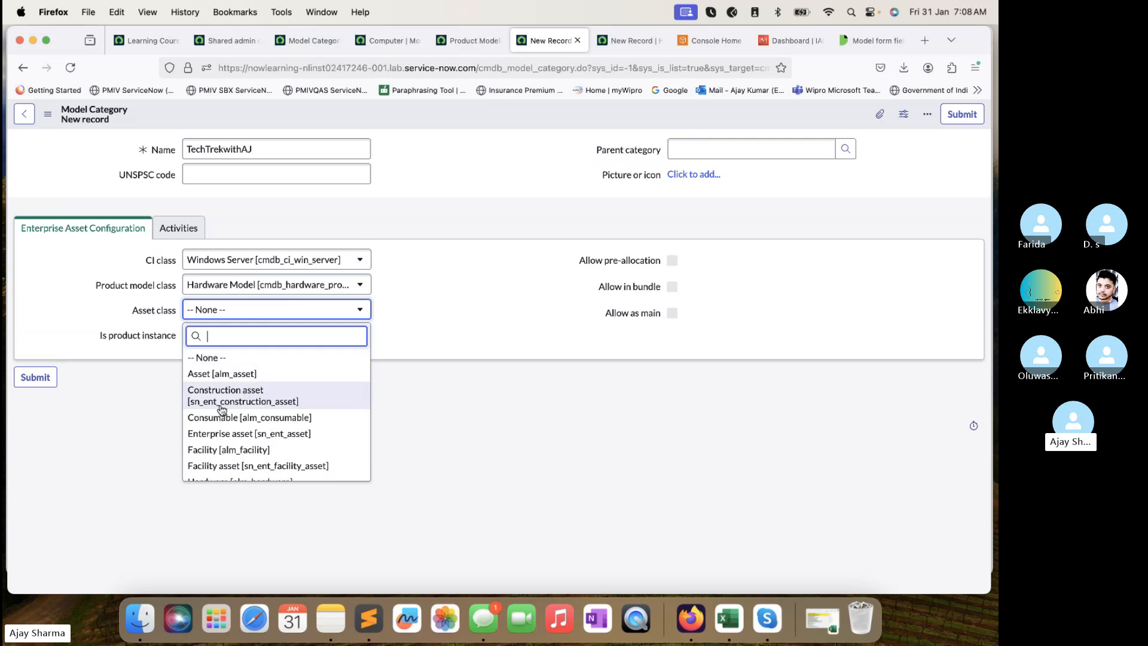
scroll(239, 399, "down", 2)
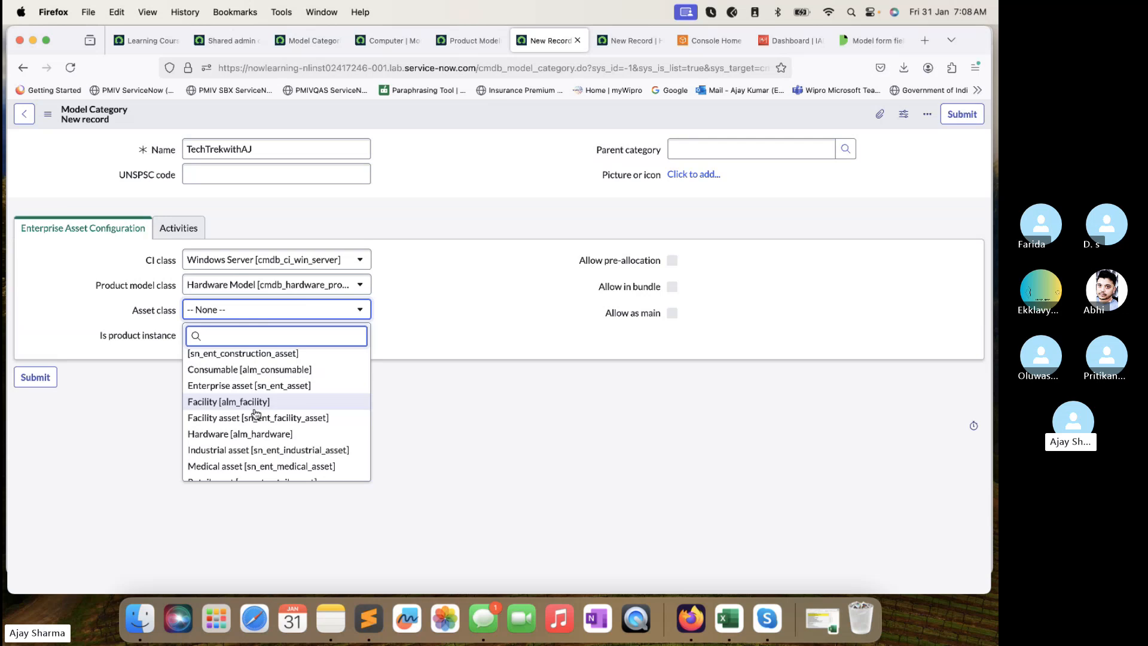
scroll(255, 413, "down", 3)
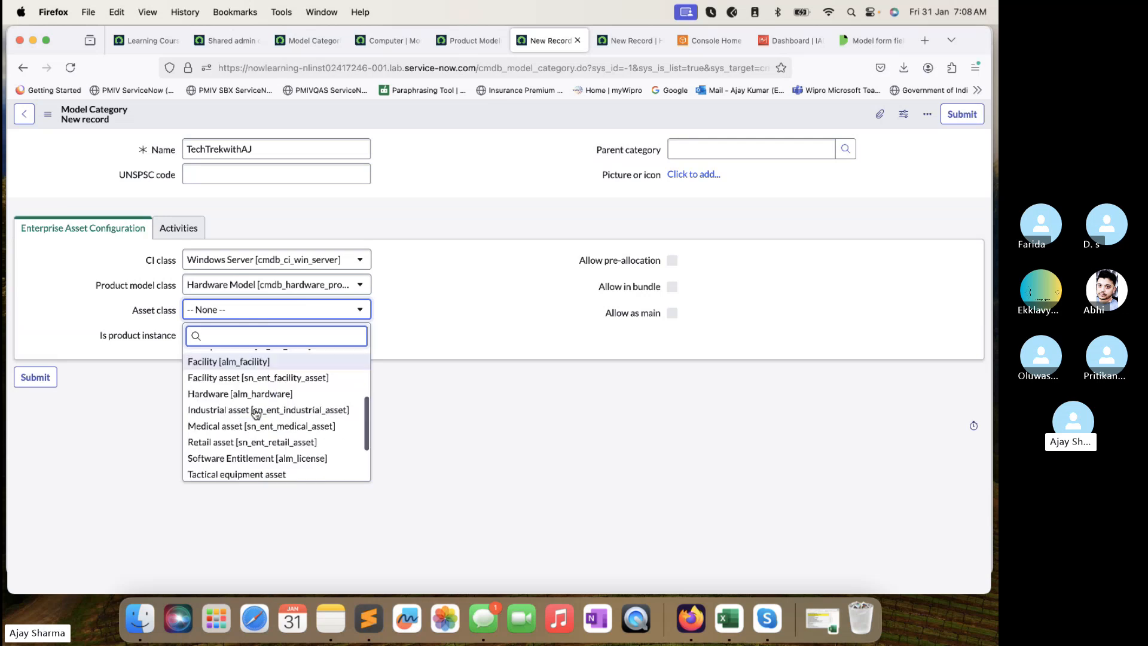
scroll(271, 399, "up", 1)
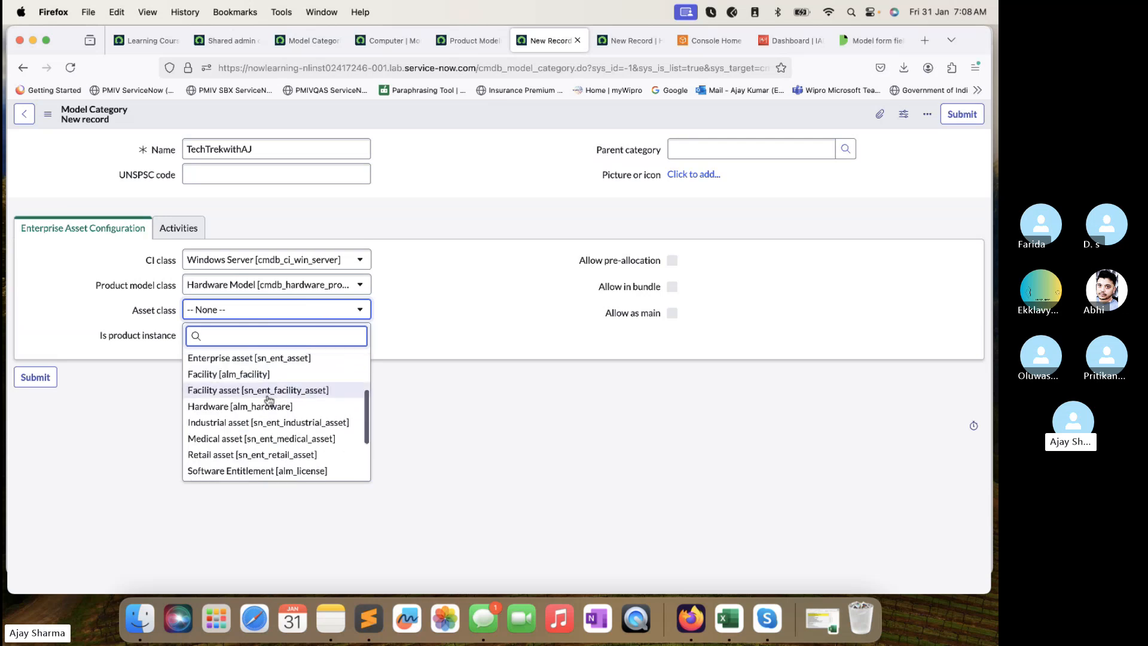
left_click(272, 407)
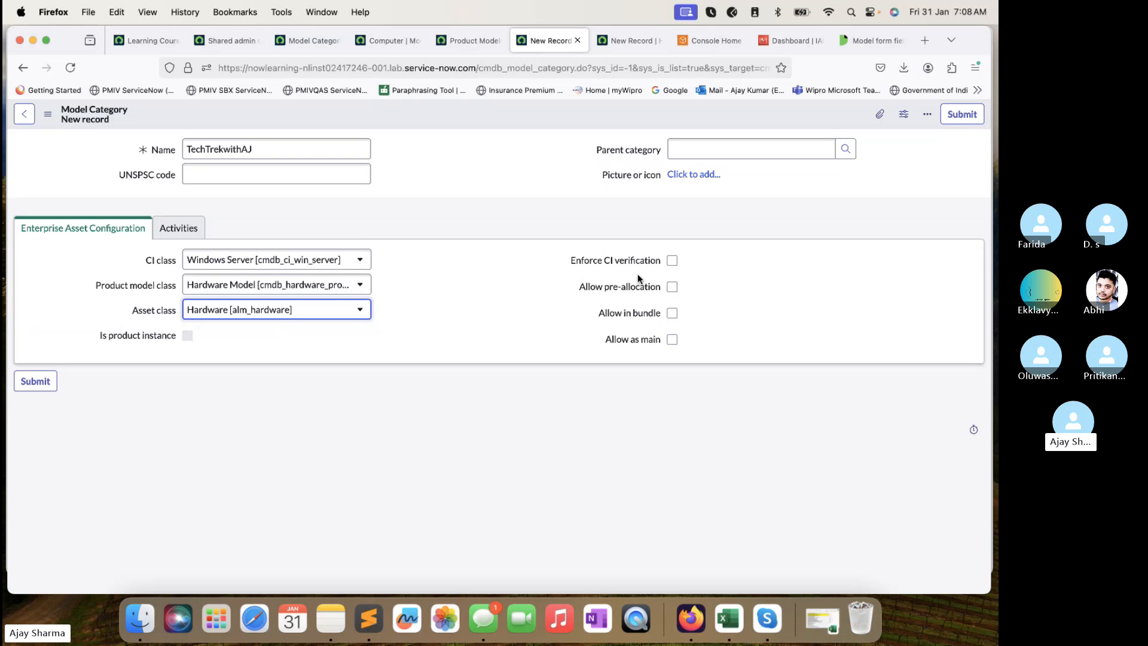
Tick Allow in bundle, Allow as main, Allow pre-allocation and Enforce CI verification.
mouse_move(628, 293)
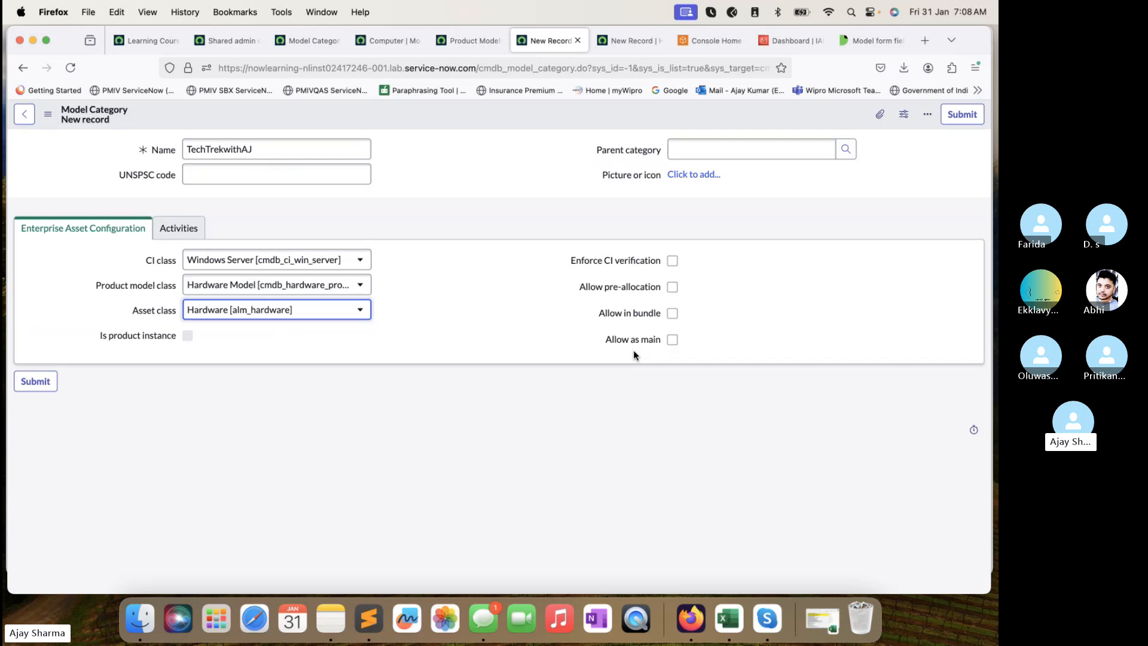
left_click(672, 314)
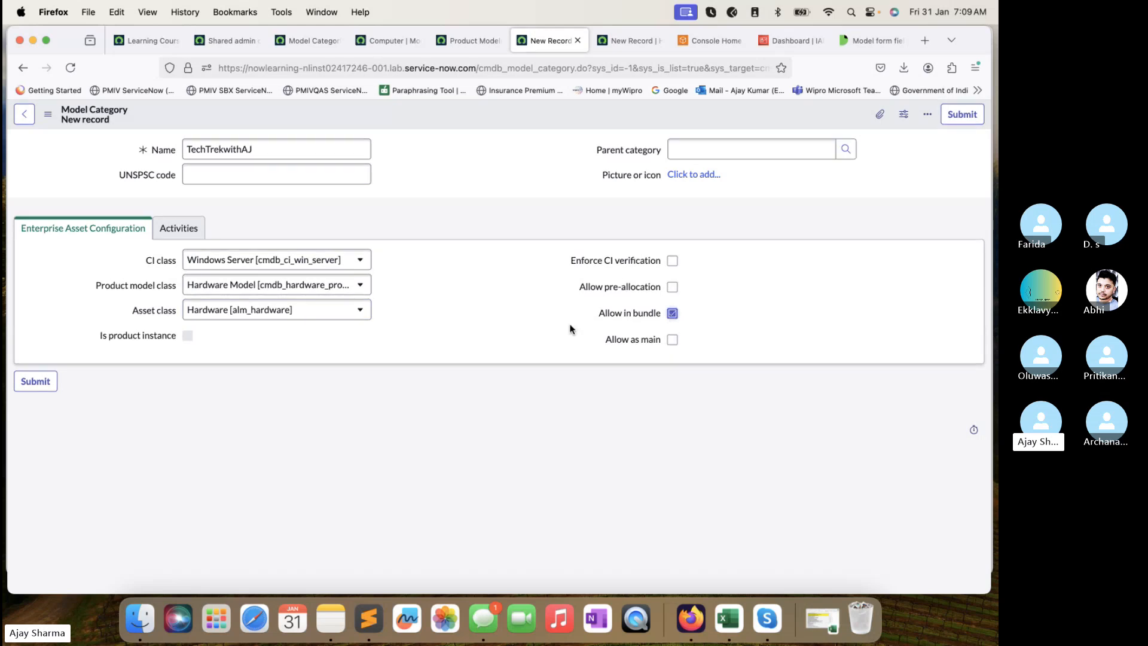
left_click(671, 340)
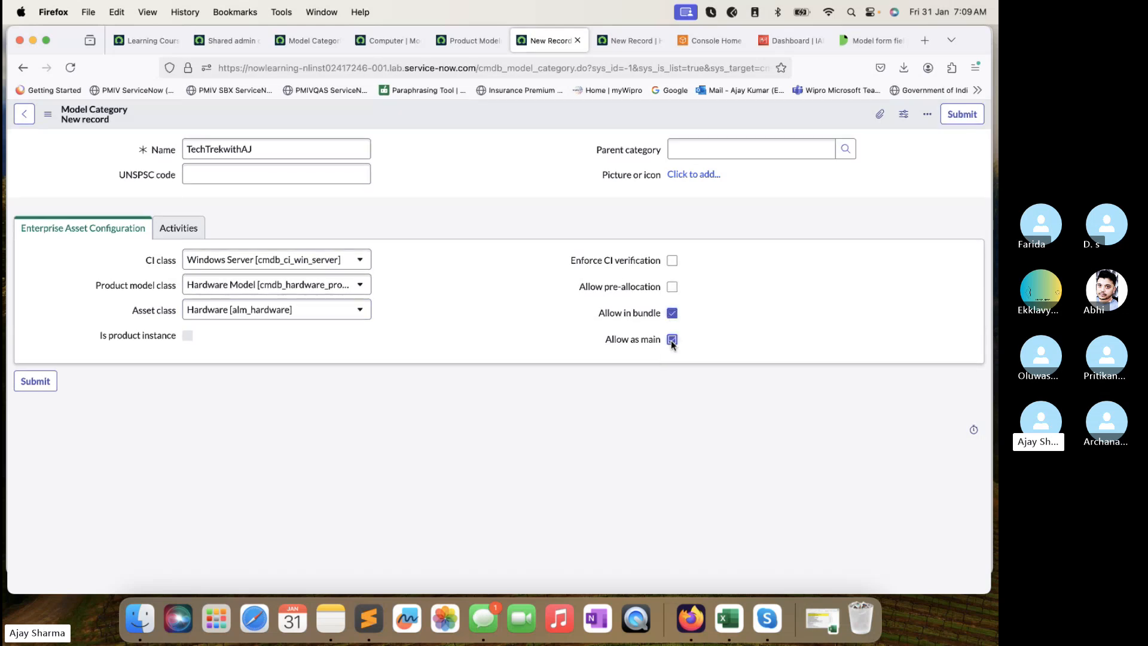
left_click(672, 287)
left_click(672, 261)
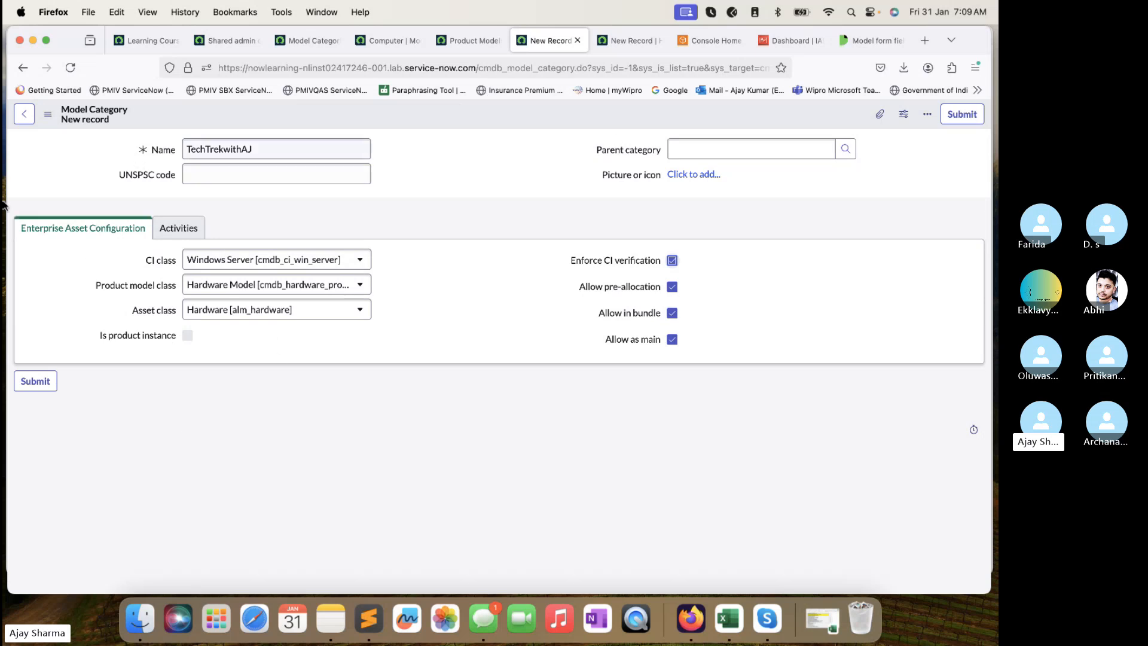
Open and close the Parent category lookup without choosing, then submit the category.
left_click(61, 239)
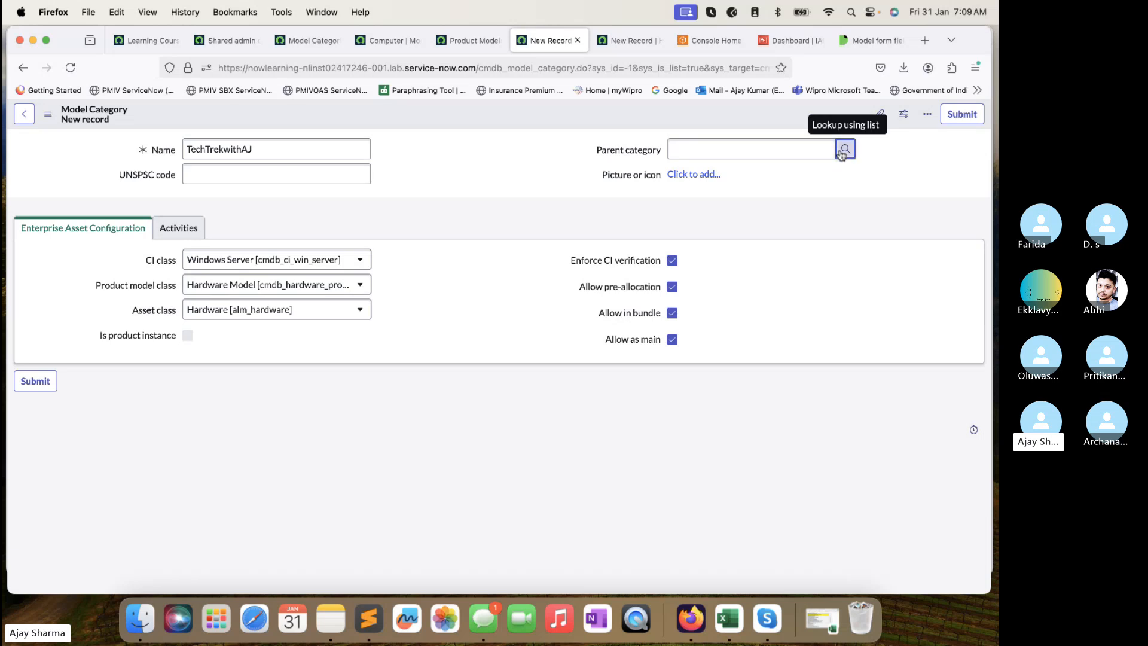
left_click(843, 151)
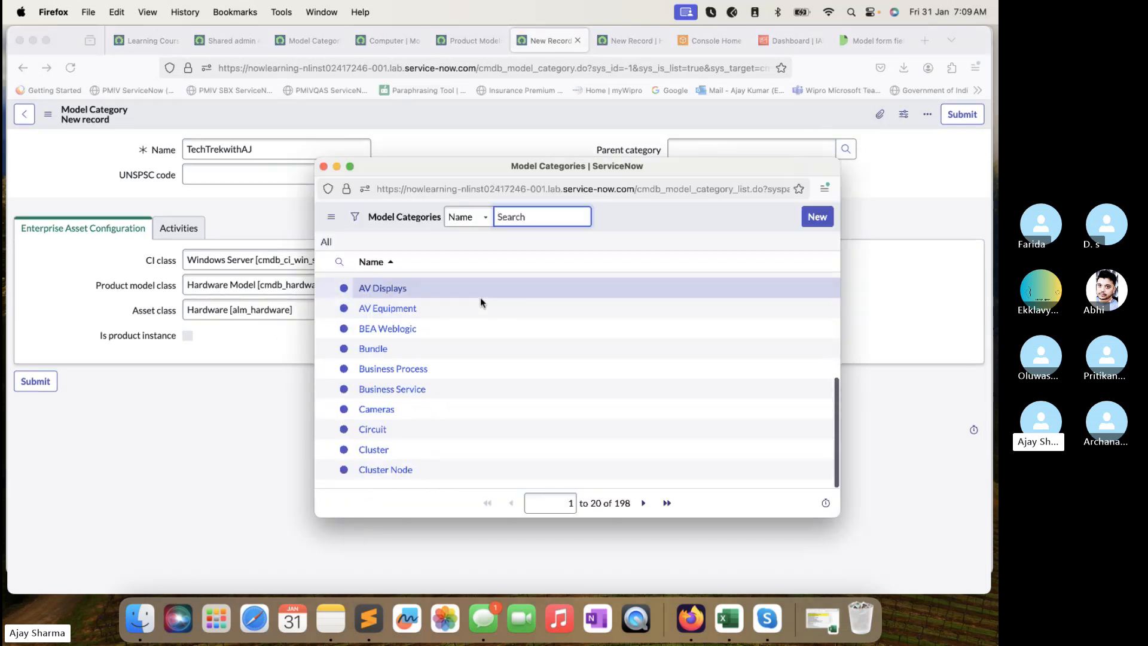
left_click(323, 167)
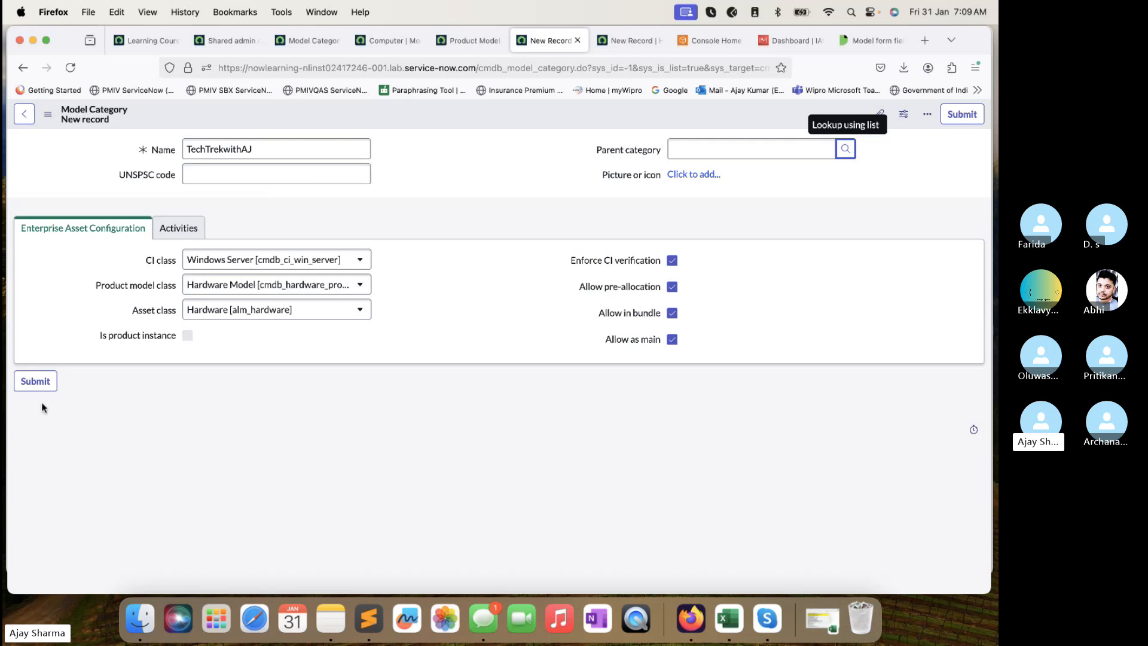
left_click(36, 382)
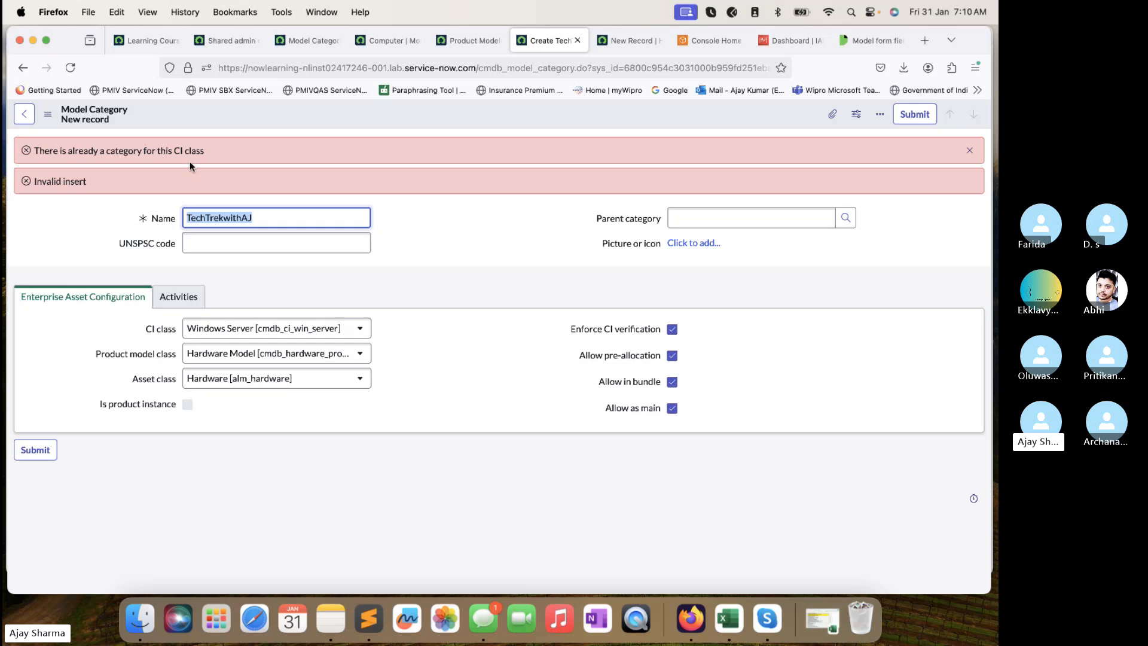
Change the CI class to Windows Cluster and resubmit the category.
left_click(321, 330)
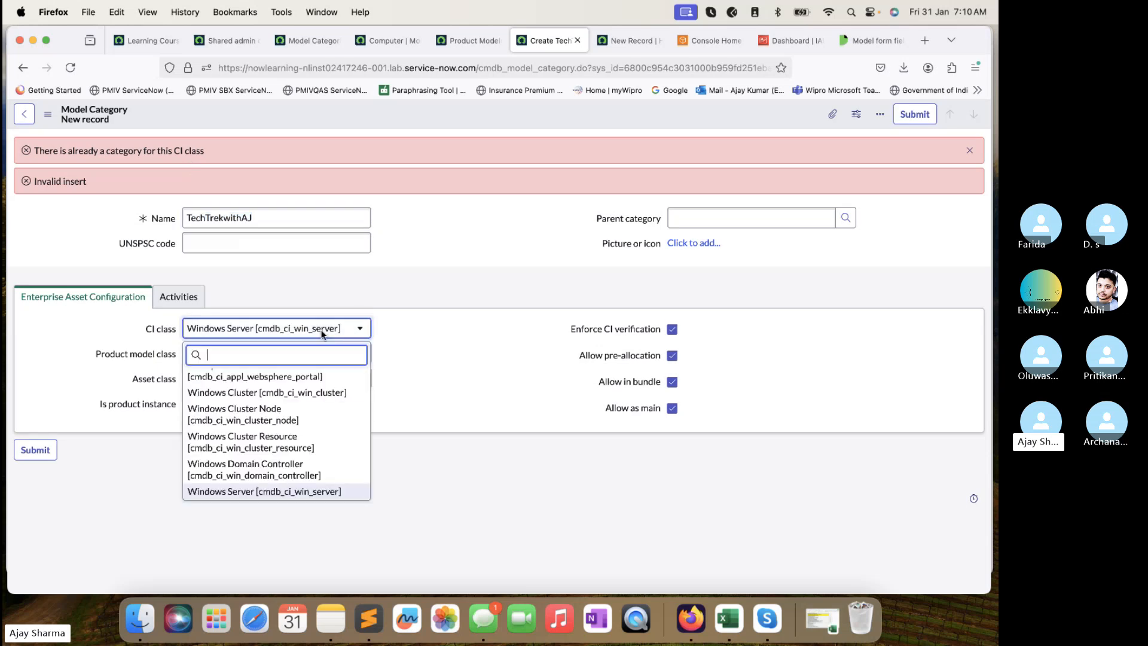
scroll(307, 390, "up", 1)
left_click(302, 404)
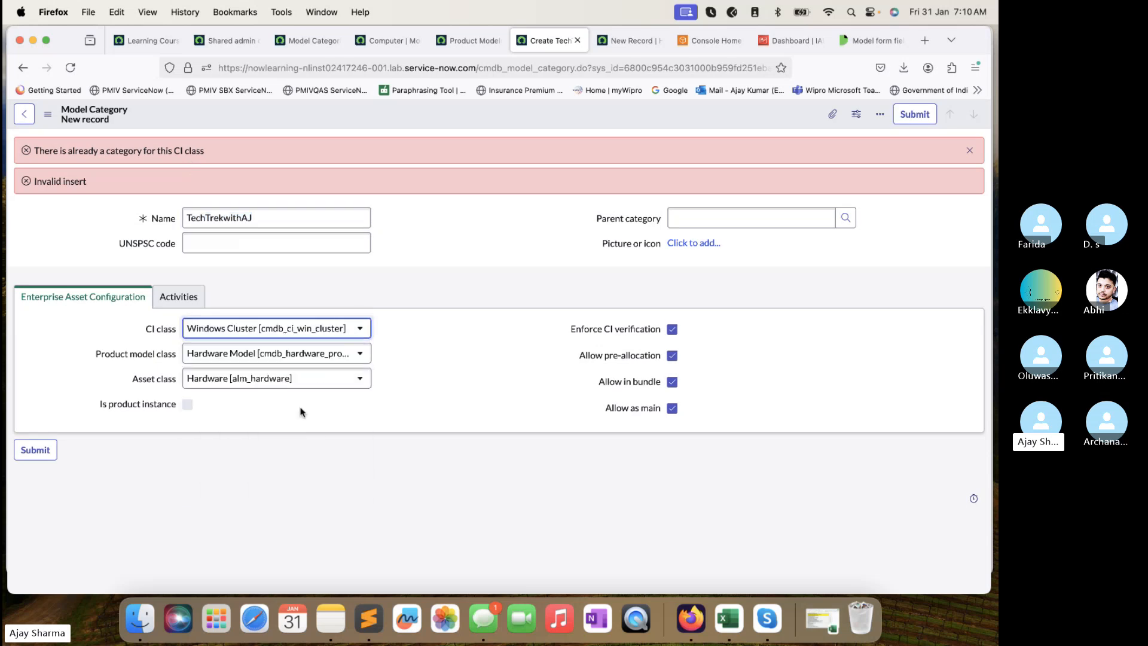
left_click(47, 456)
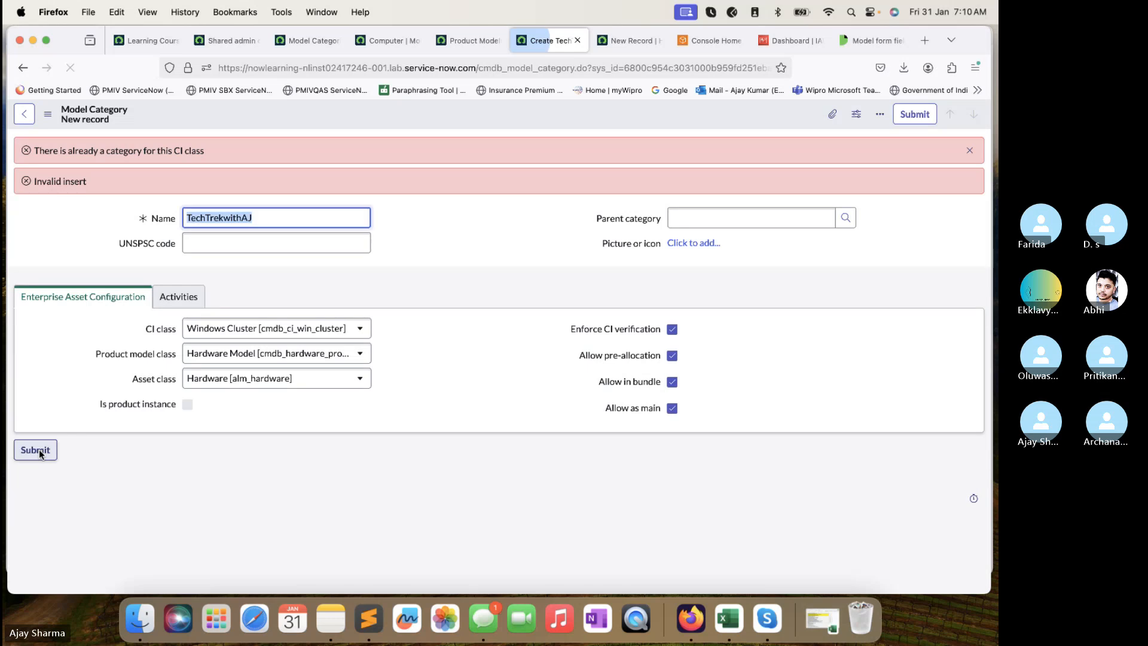
After the error, switch the CI class to Websphere Portal and submit again.
left_click(288, 328)
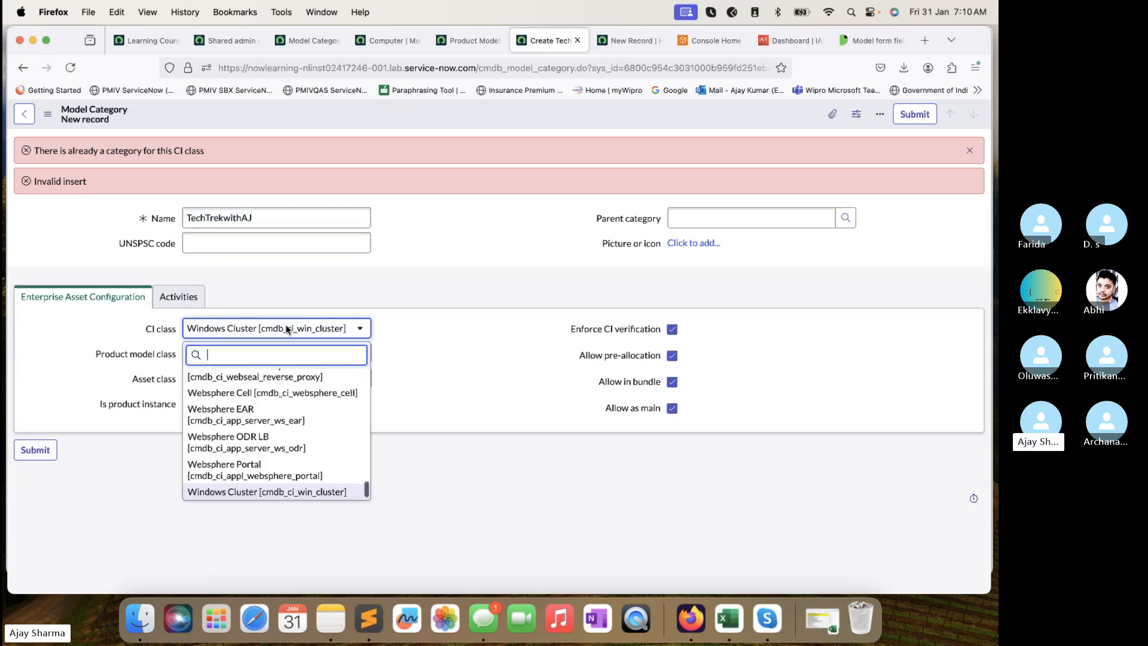
scroll(277, 404, "up", 1)
scroll(278, 404, "down", 2)
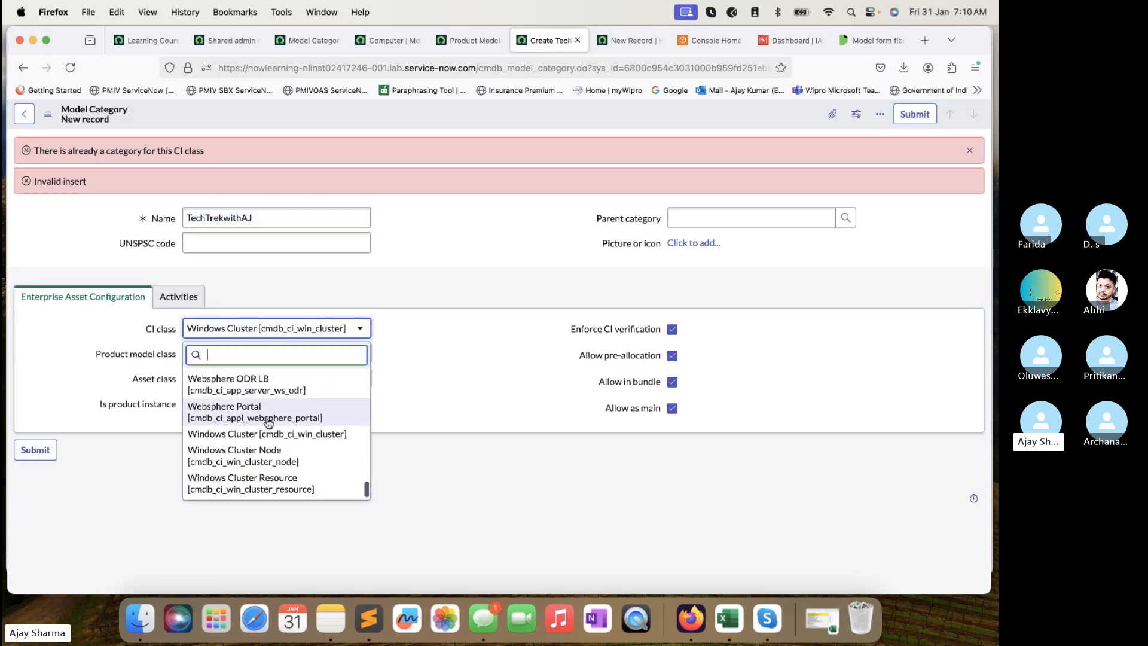
left_click(268, 421)
left_click(32, 452)
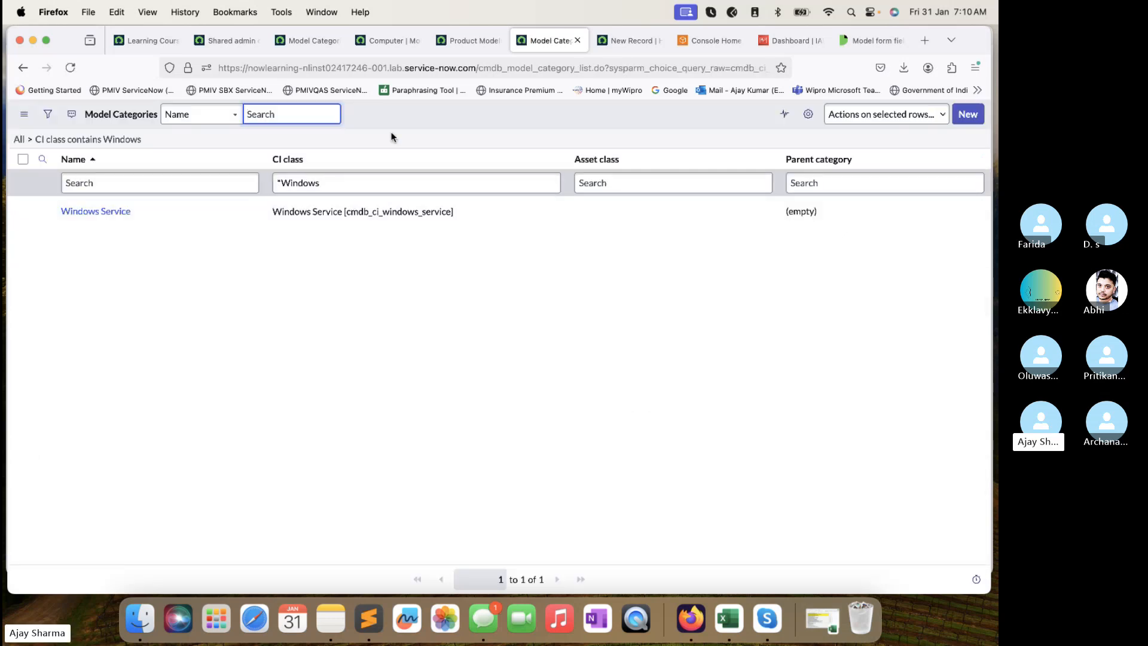
left_click(371, 174)
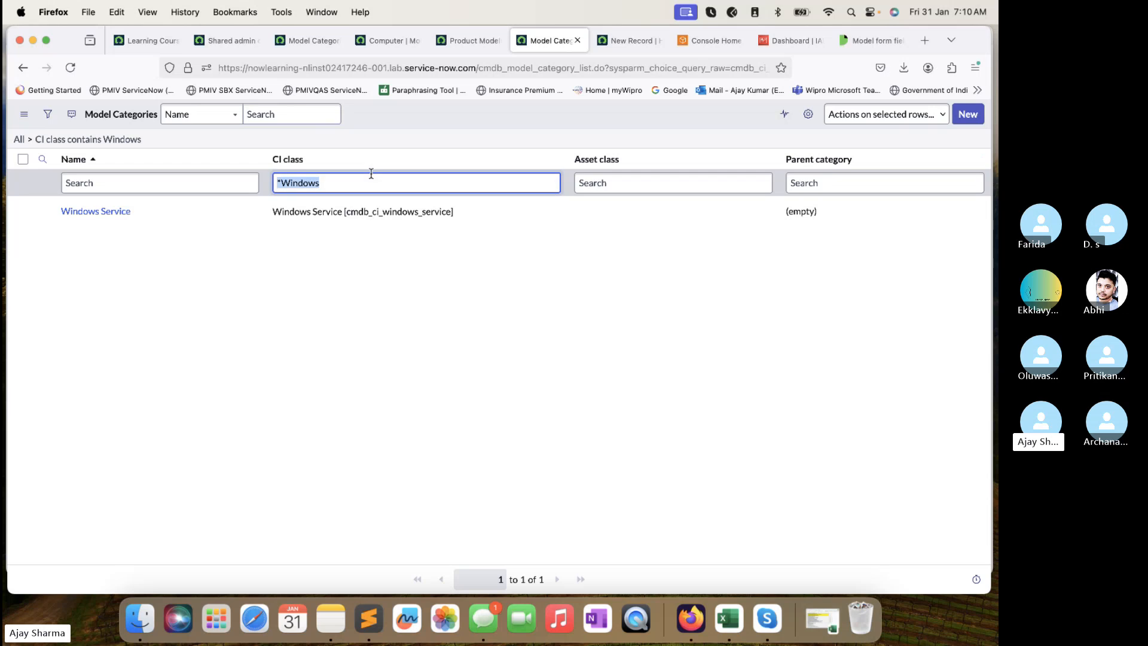
key("BackSpace")
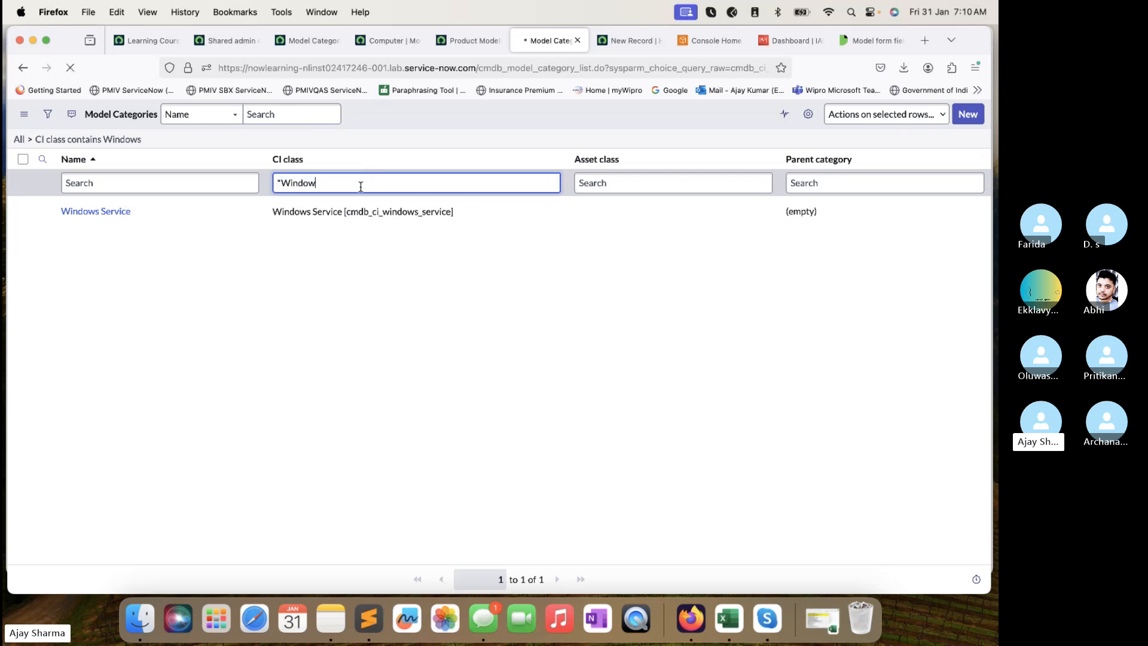
key("Return")
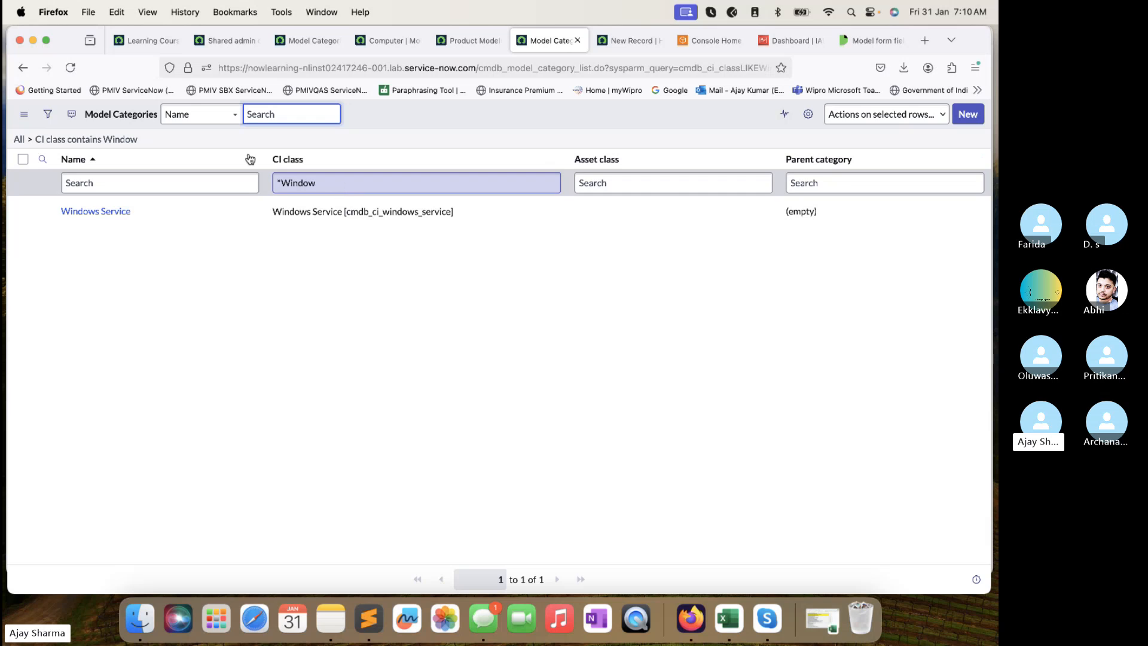
left_click(389, 188)
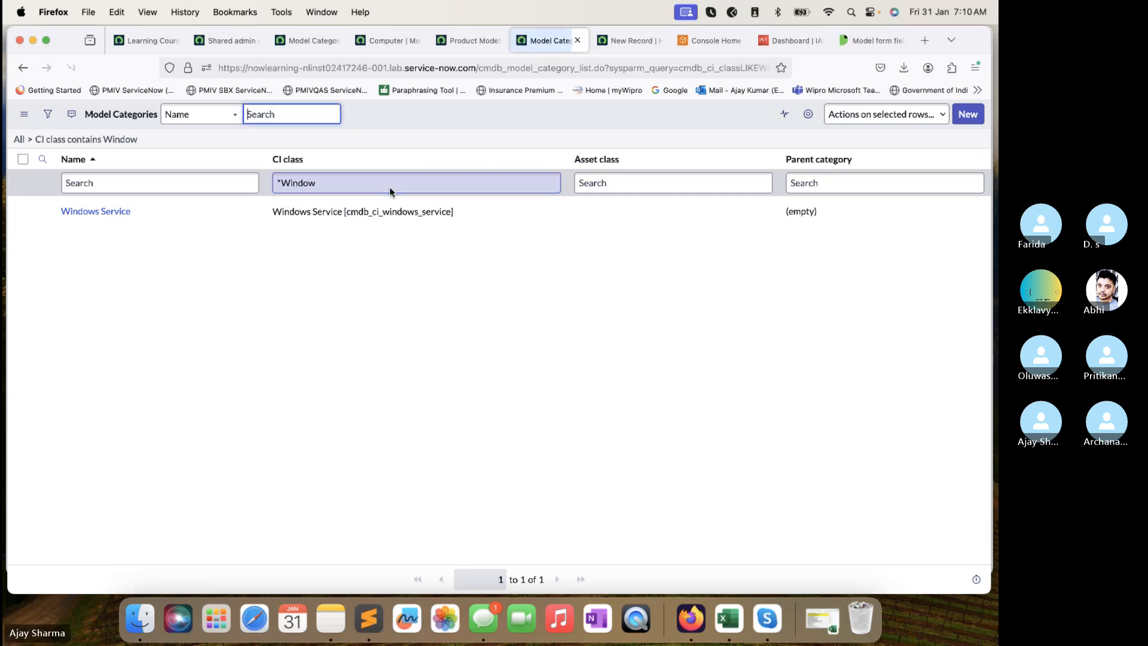
left_click(19, 139)
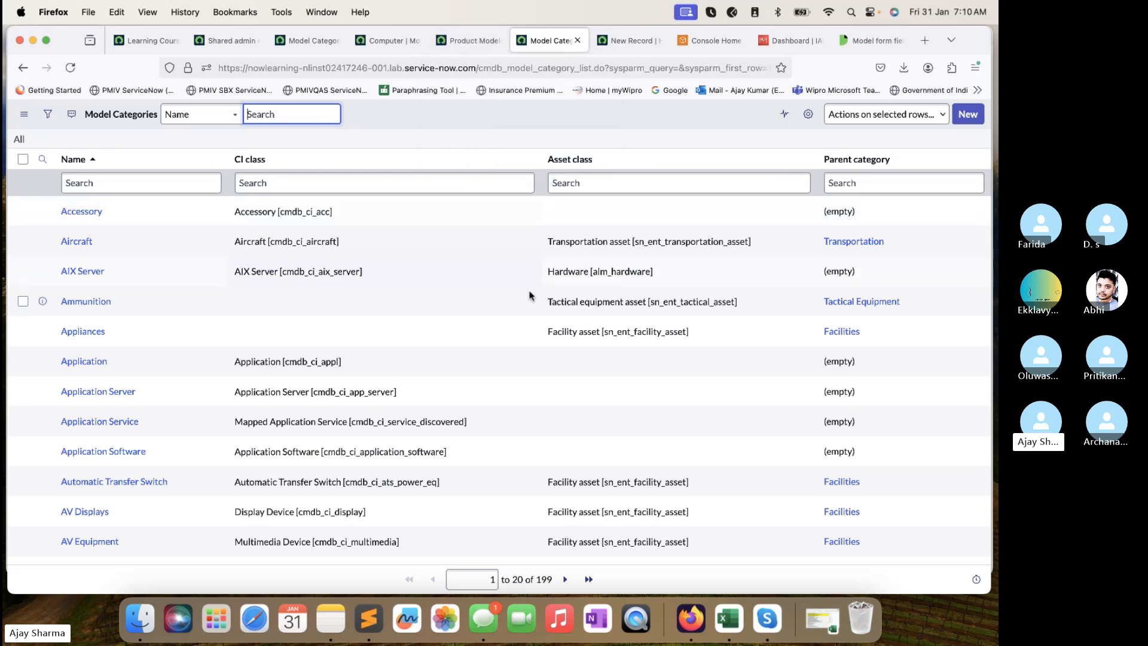
scroll(531, 294, "down", 1)
scroll(546, 274, "up", 1)
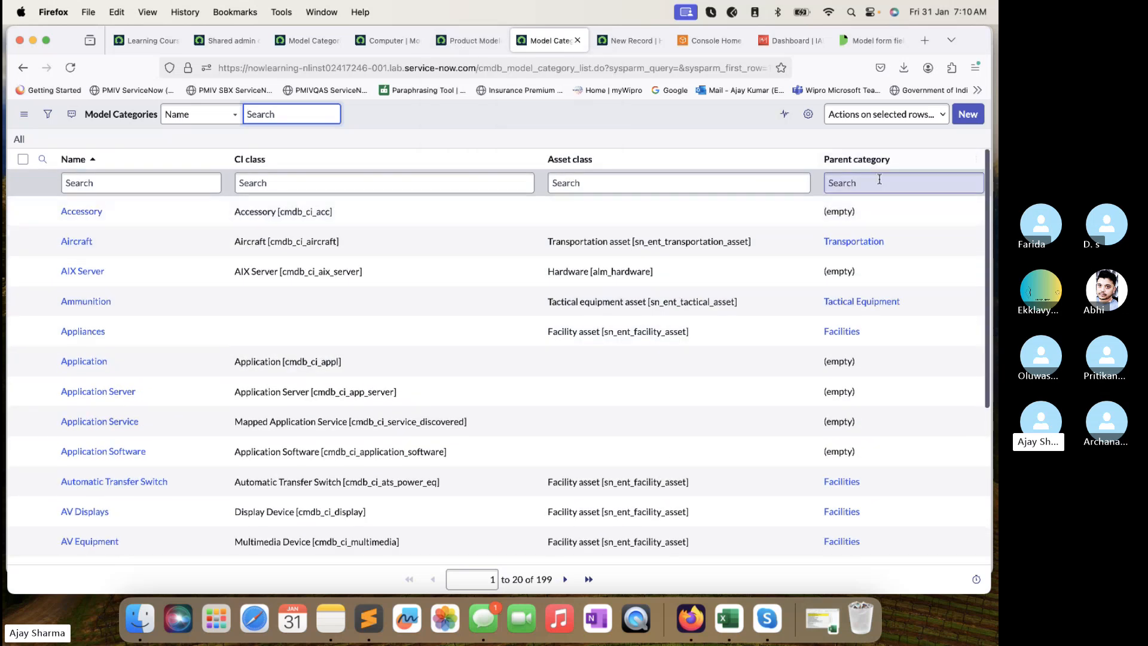
scroll(887, 302, "down", 5)
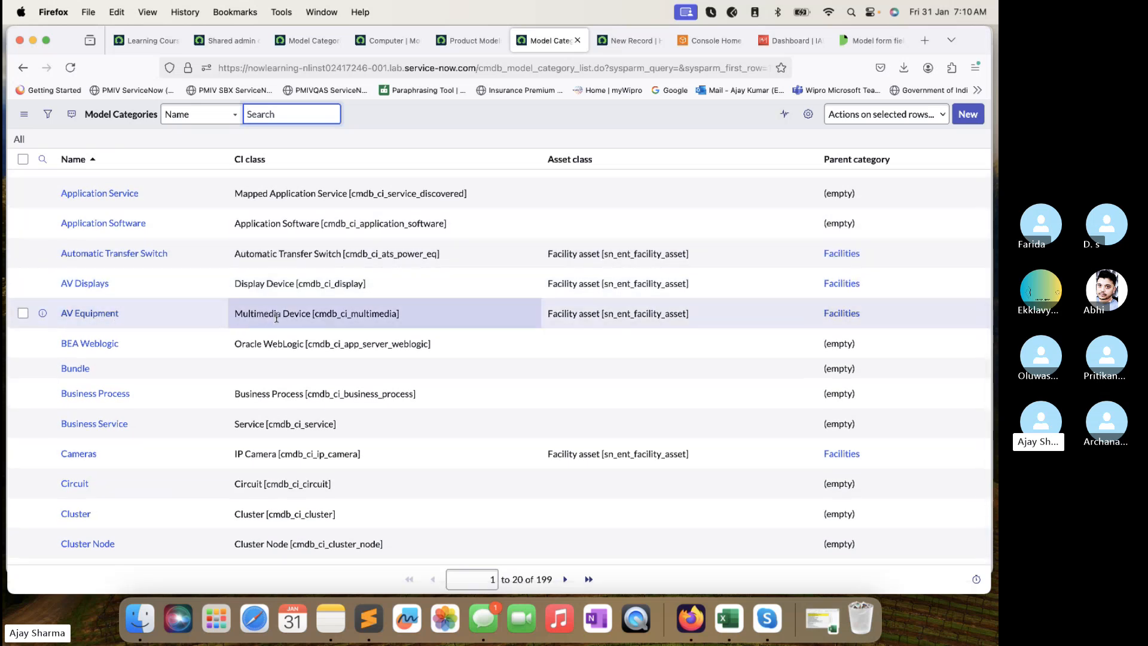
left_click_drag(410, 310, 263, 307)
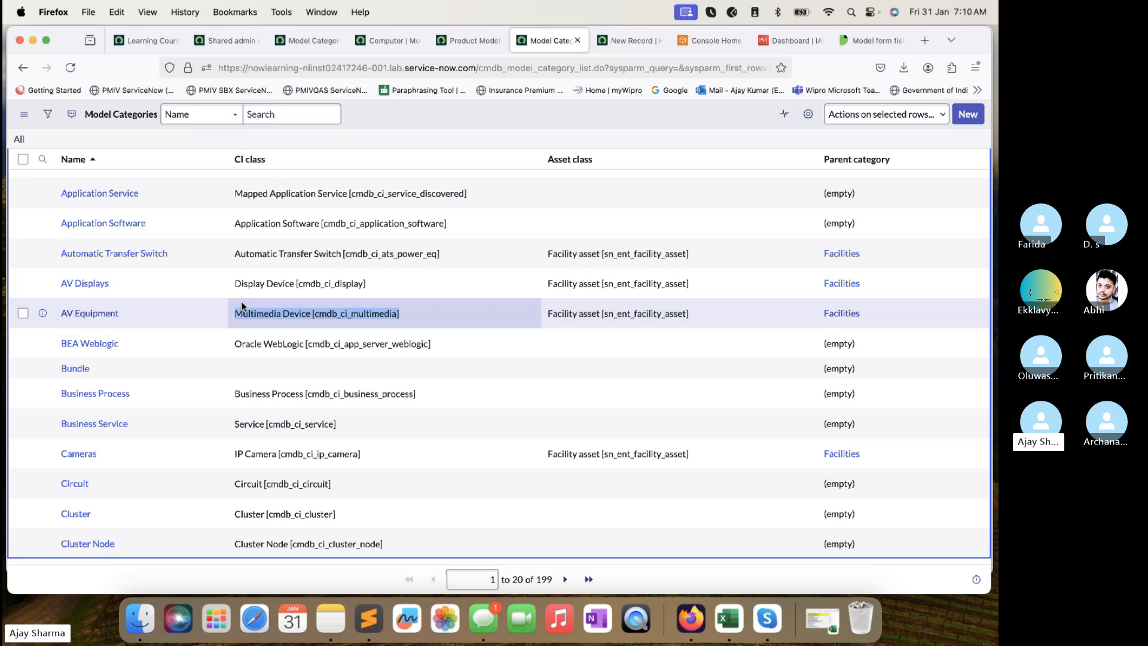
left_click_drag(733, 321, 598, 308)
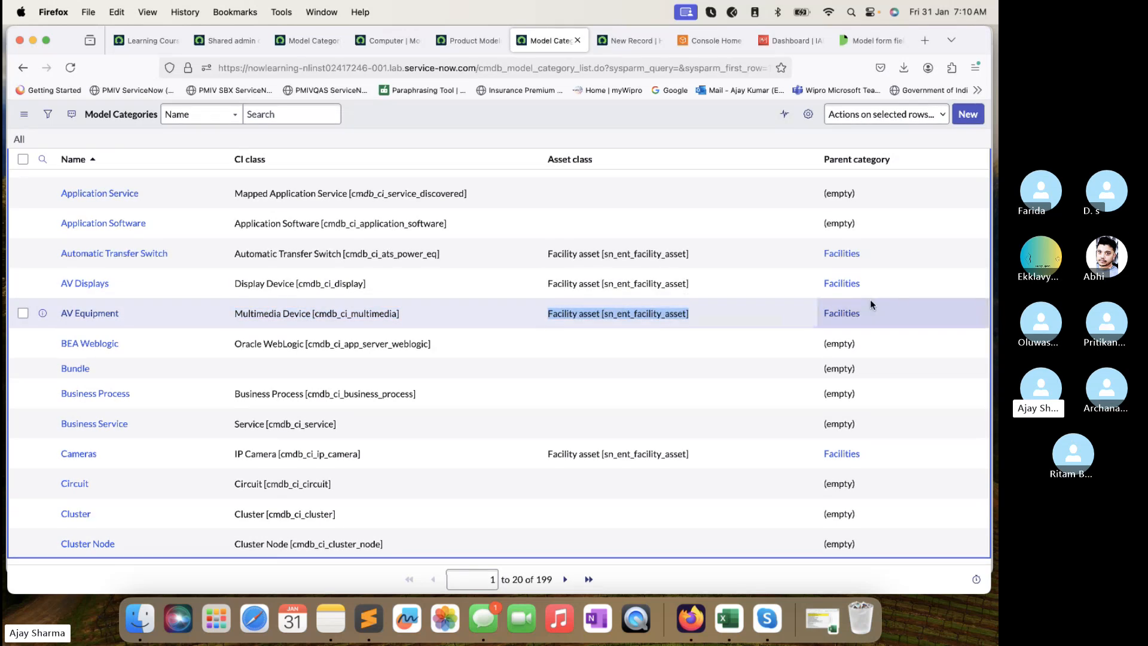
scroll(605, 352, "down", 2)
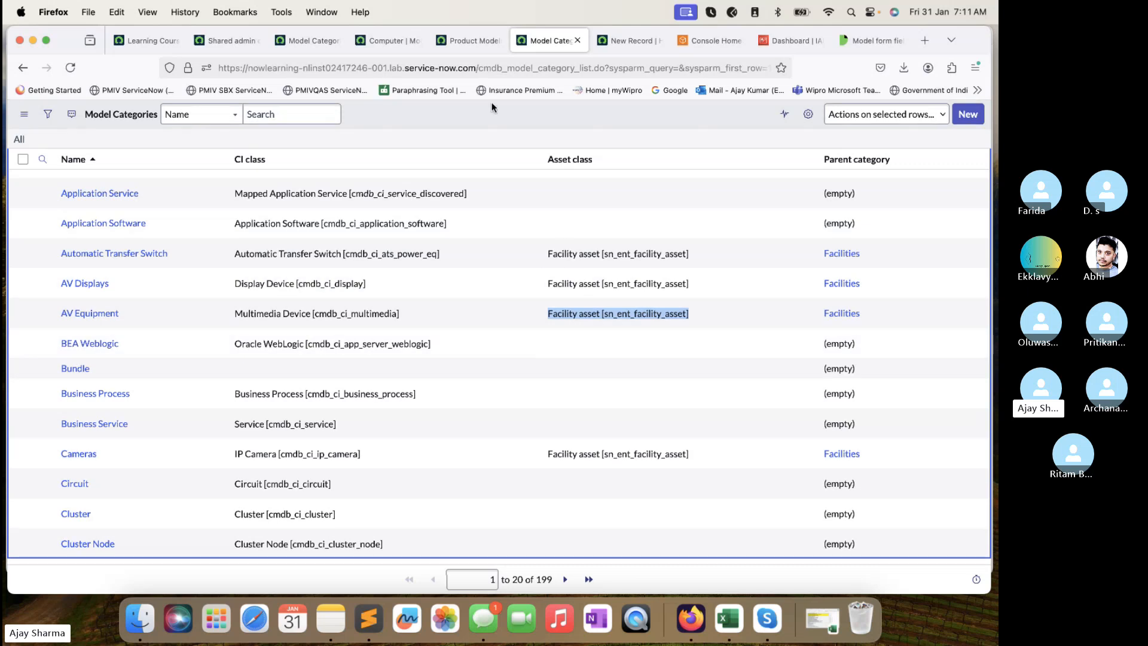
Cycle through the Product Models, Computer and Model Categories tabs to reach the new Hardware model form.
left_click(468, 40)
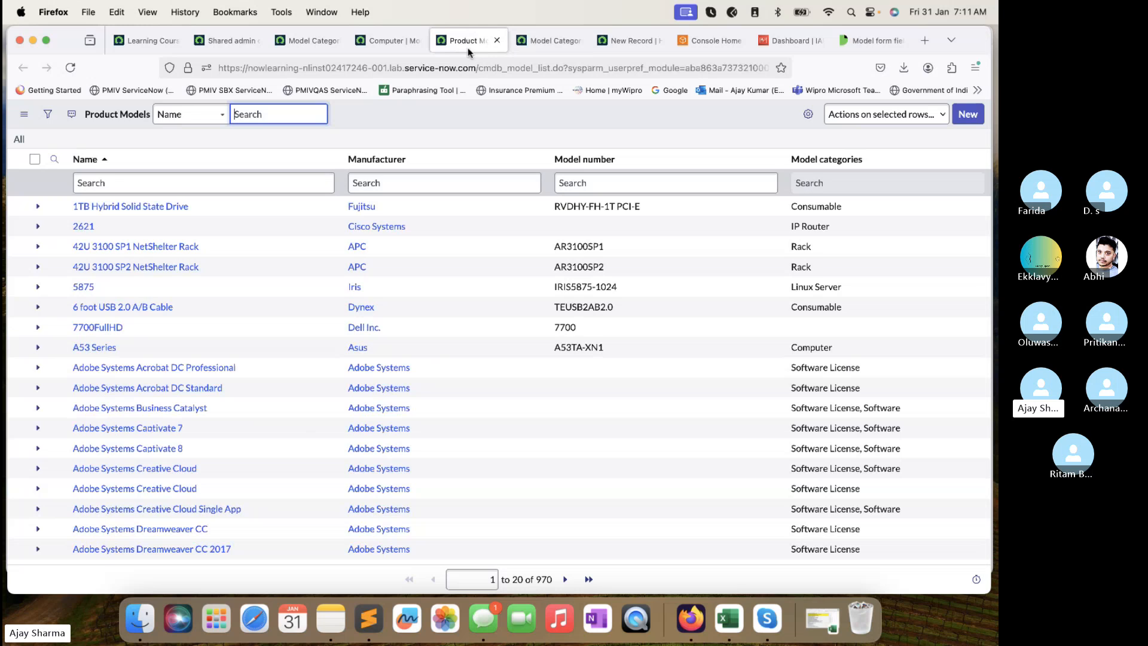
left_click(386, 43)
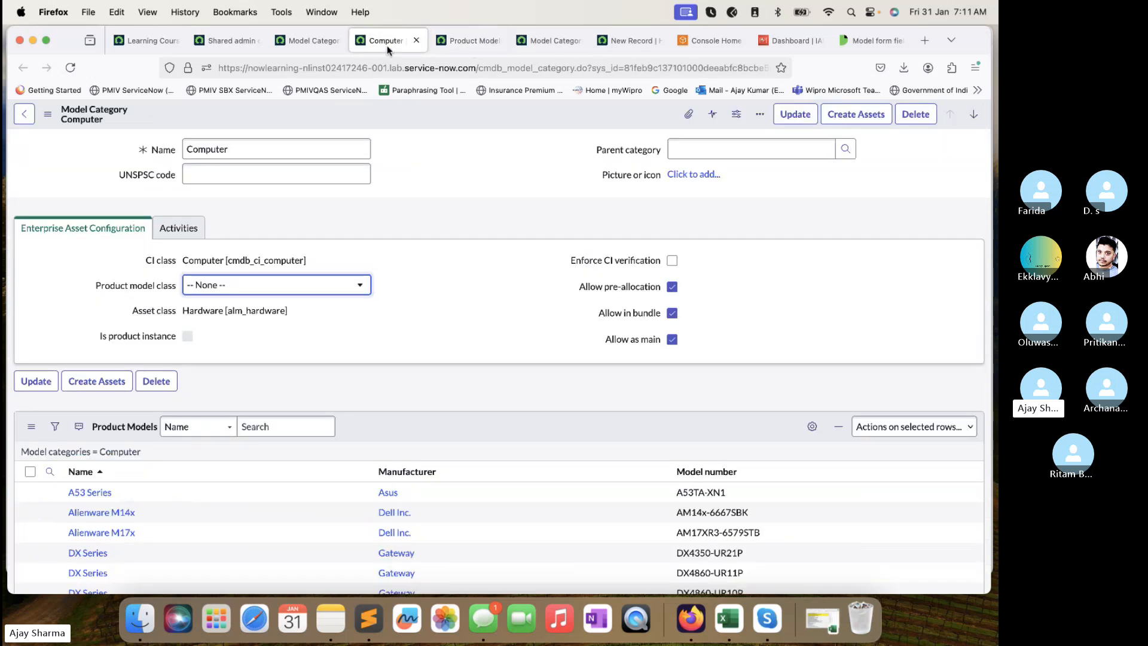
left_click(295, 38)
left_click(544, 44)
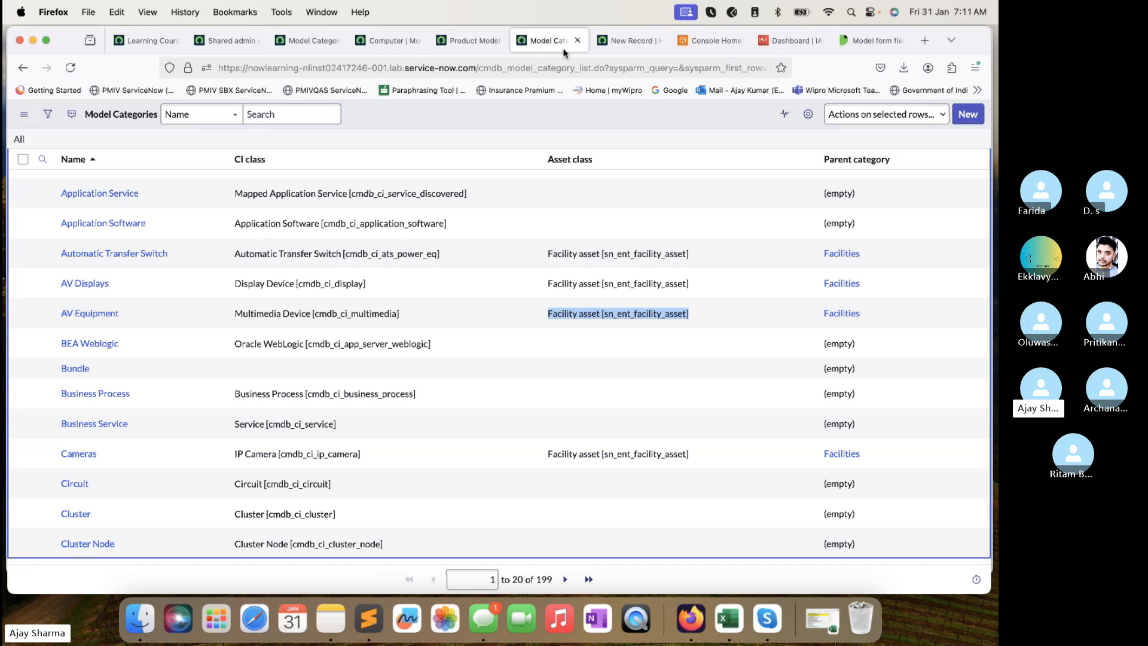
left_click(628, 40)
scroll(385, 312, "down", 3)
scroll(386, 313, "up", 3)
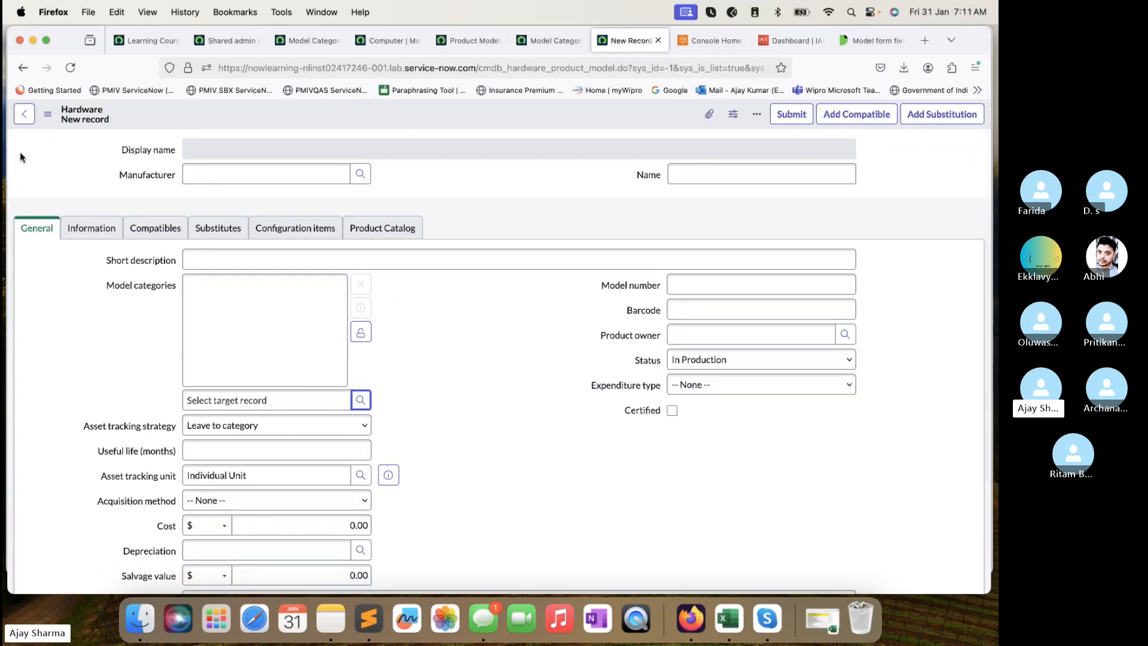
Page through the Companies lookup and select Apple as the manufacturer.
left_click(771, 166)
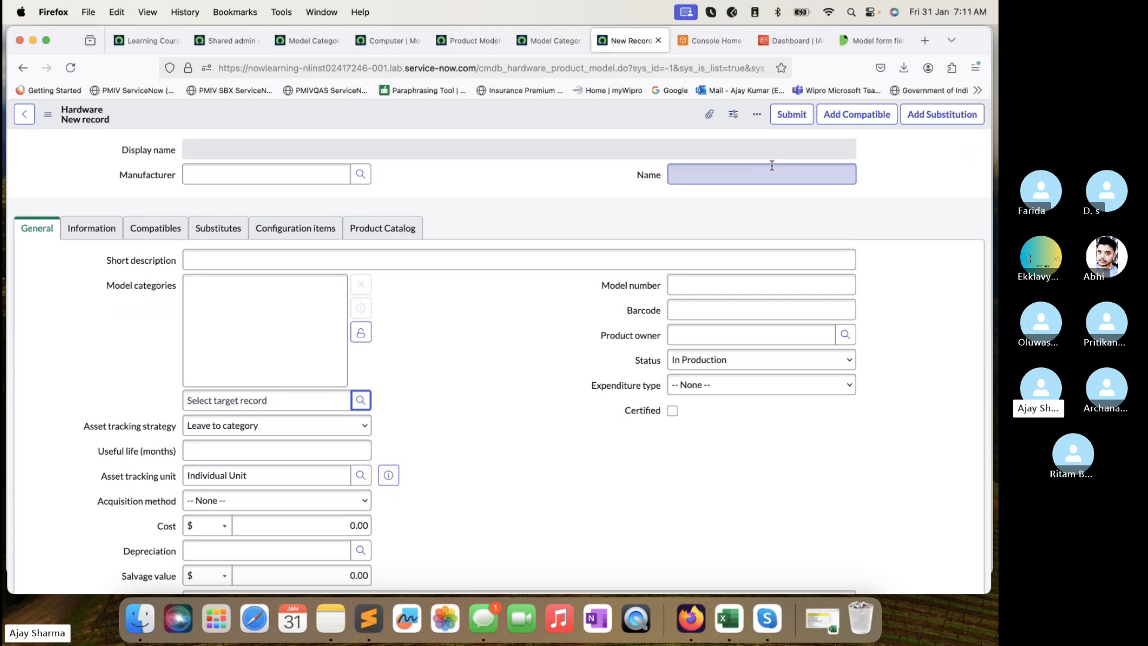
left_click(362, 176)
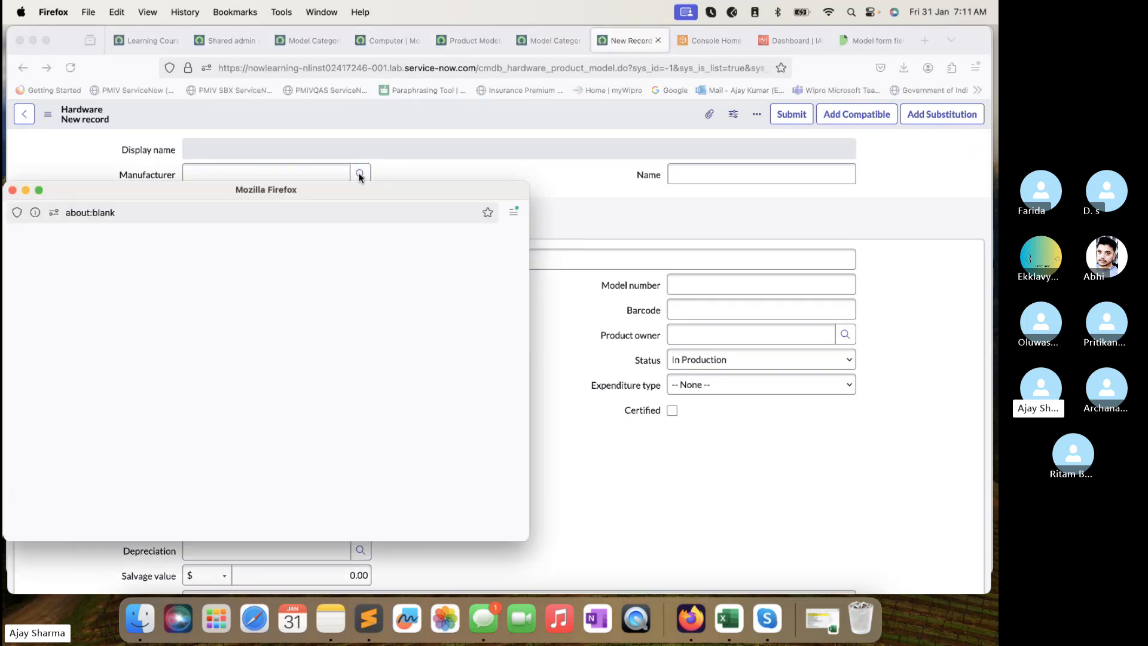
scroll(203, 404, "down", 6)
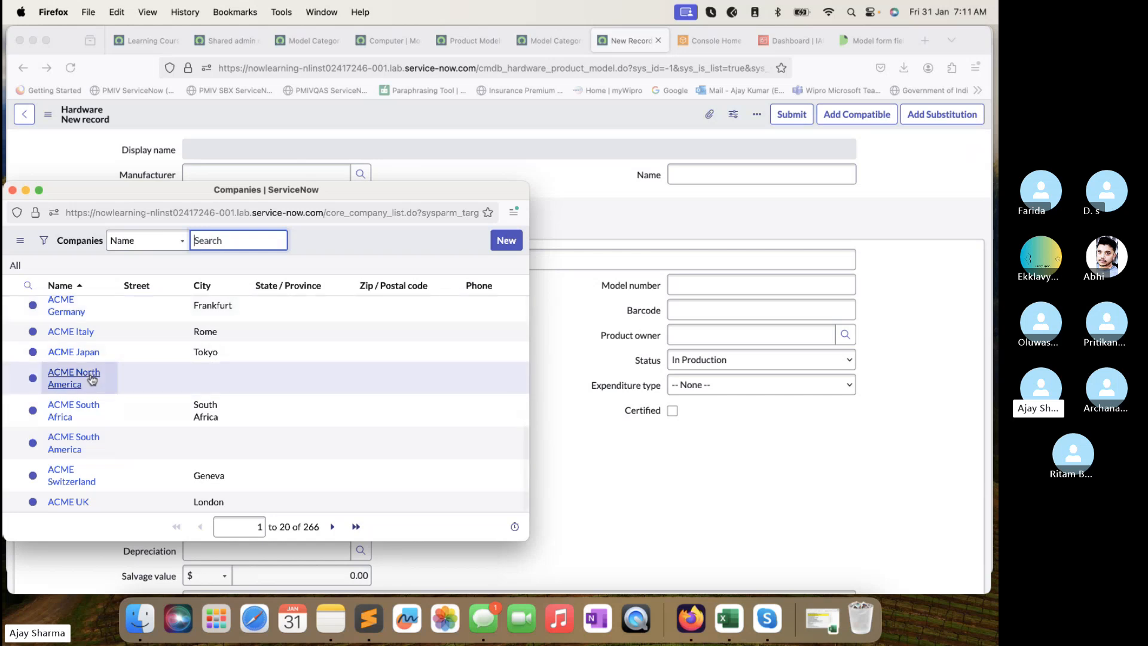
left_click(332, 528)
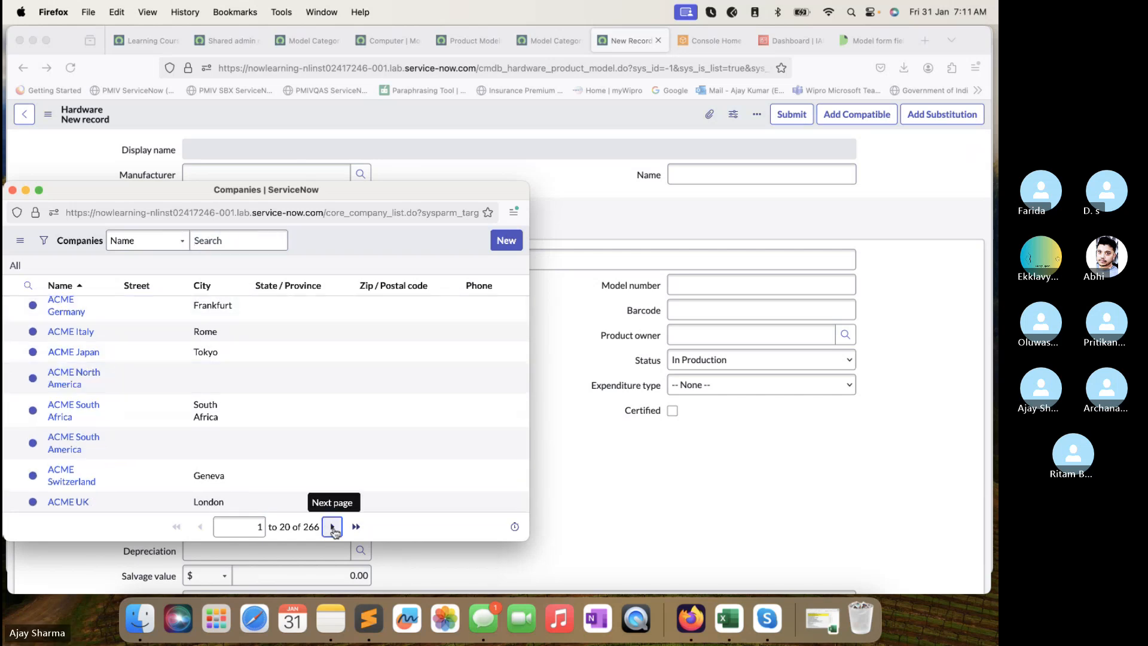
left_click(329, 527)
scroll(150, 449, "down", 2)
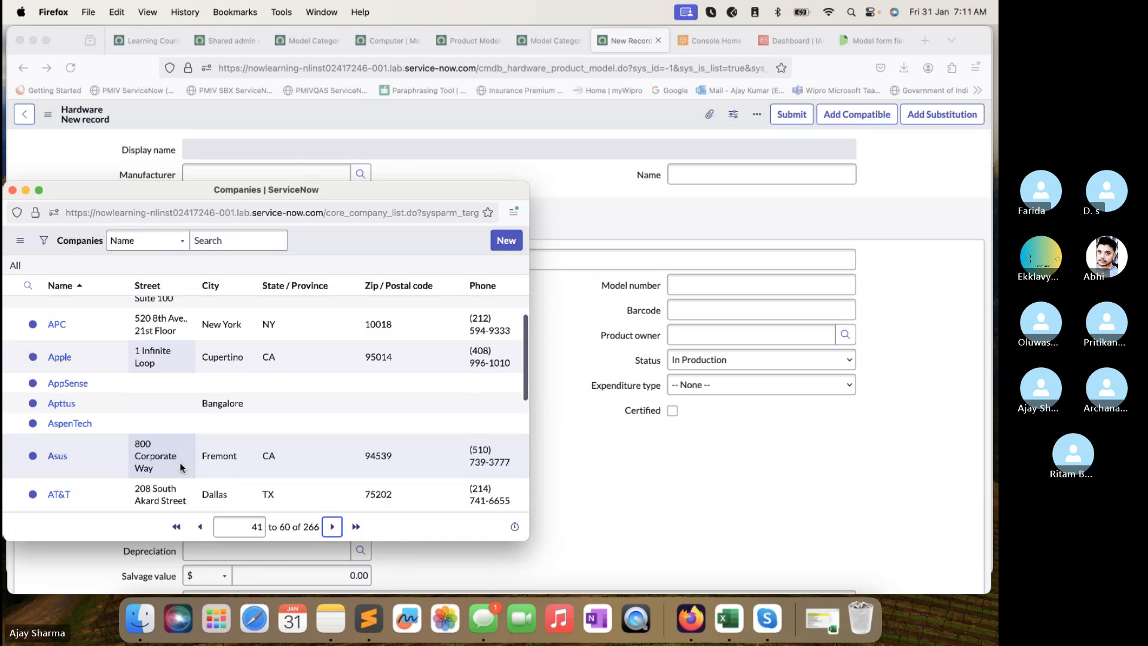
left_click(57, 359)
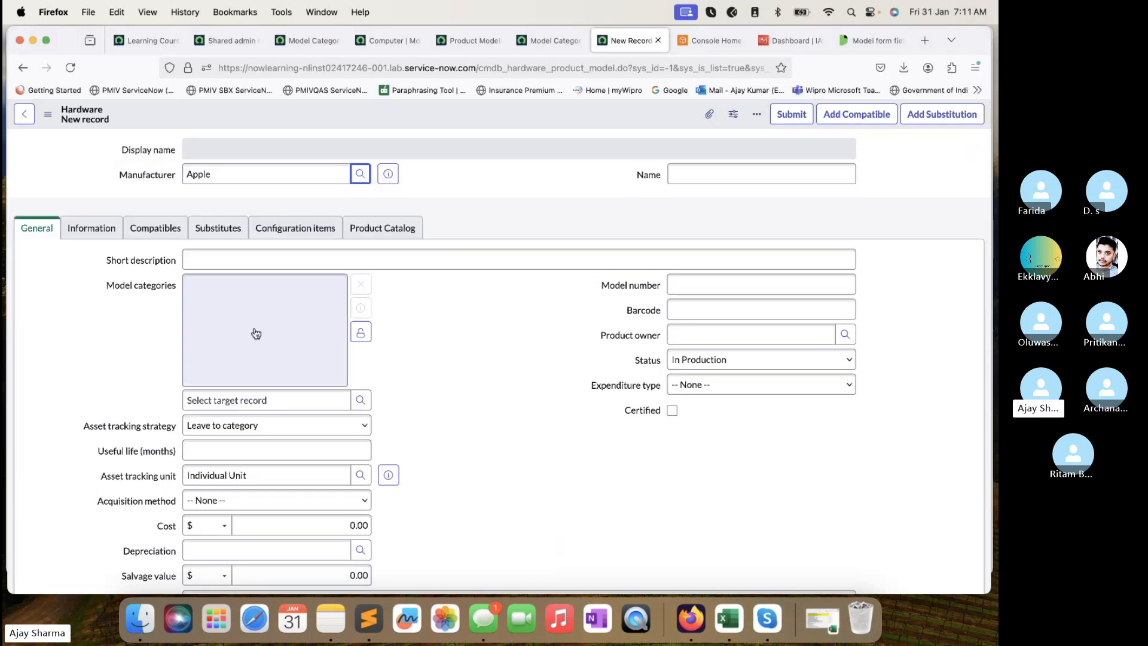
left_click(771, 176)
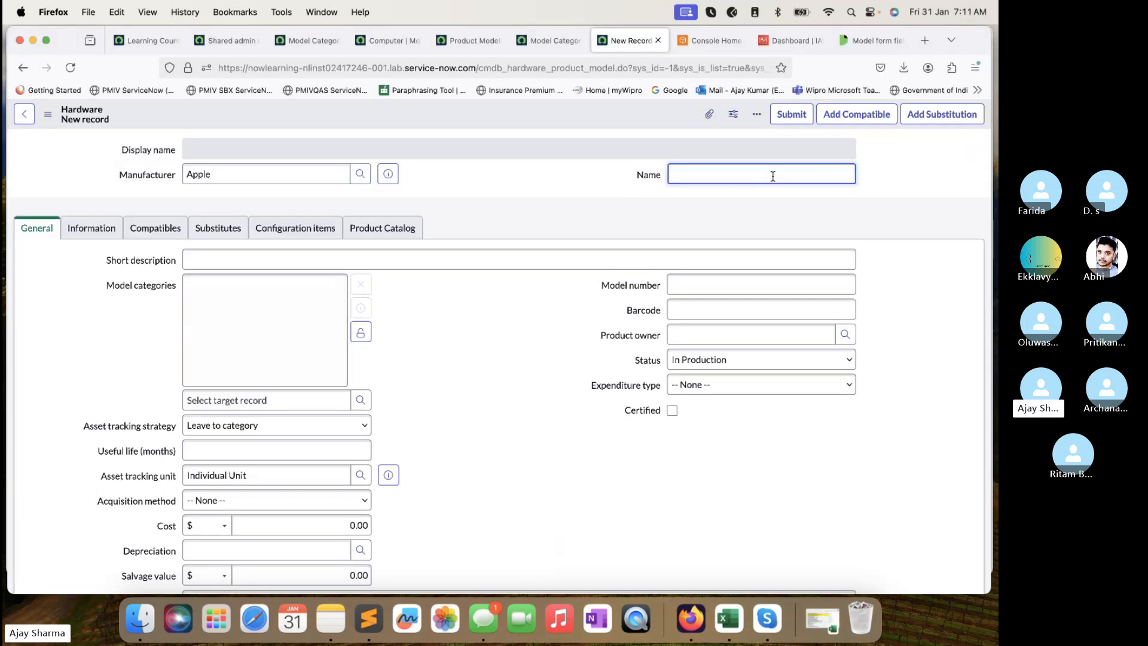
Enter 'TechTrekwith AJ' as the name and 'Apple Devices' as the short description.
type("TechTrekwith AJ")
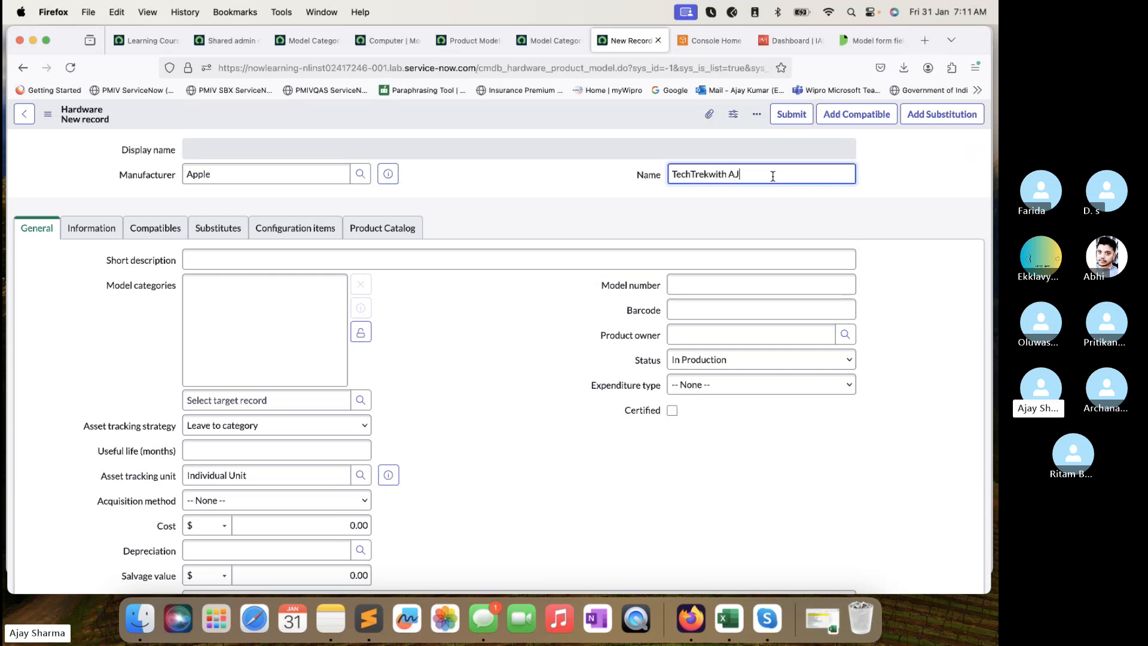
left_click(317, 252)
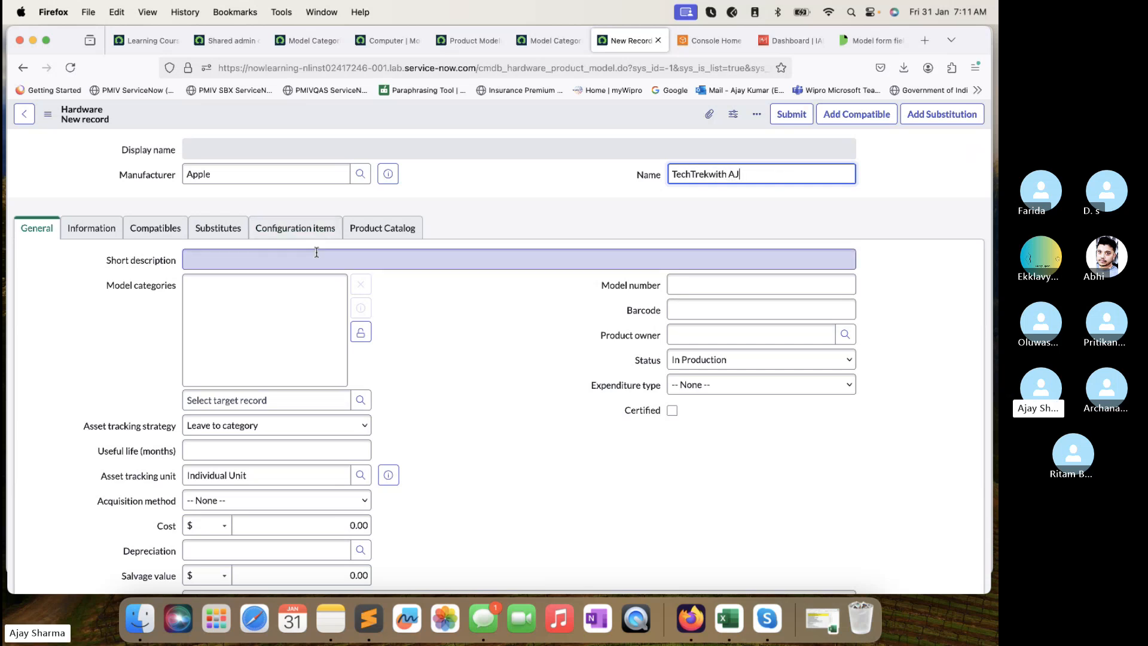
type("Applde De")
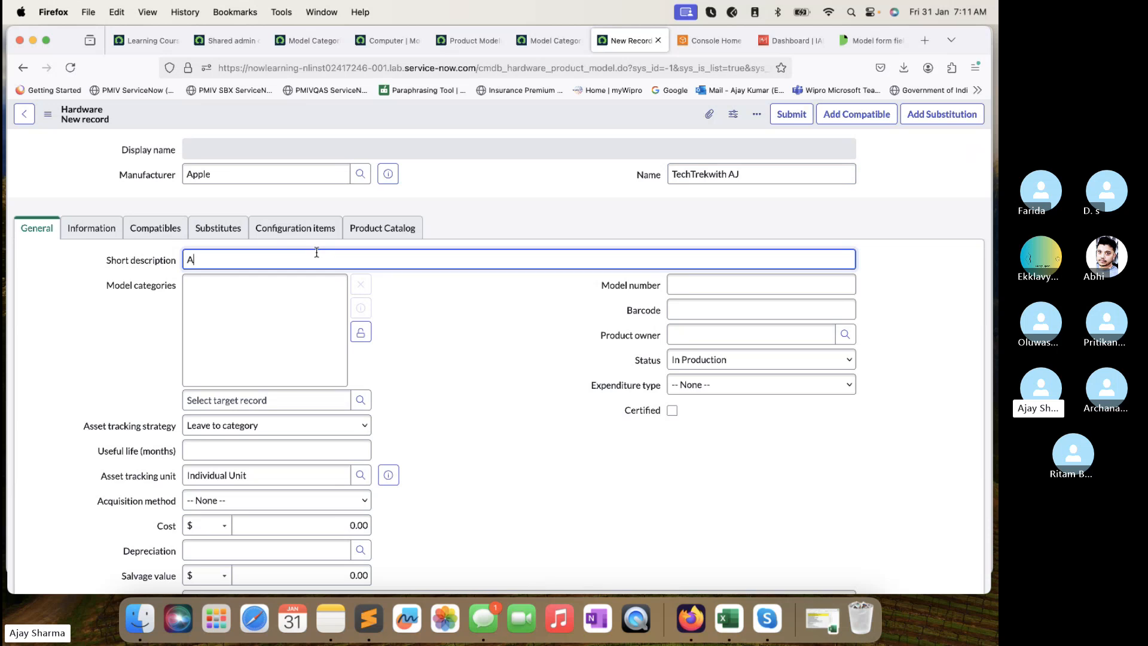
key("BackSpace")
key("BackSpace")
key("BackSpace")
key("BackSpace")
key("BackSpace")
type("e Devices")
Unlock the Model categories field and open its lookup list.
left_click(361, 333)
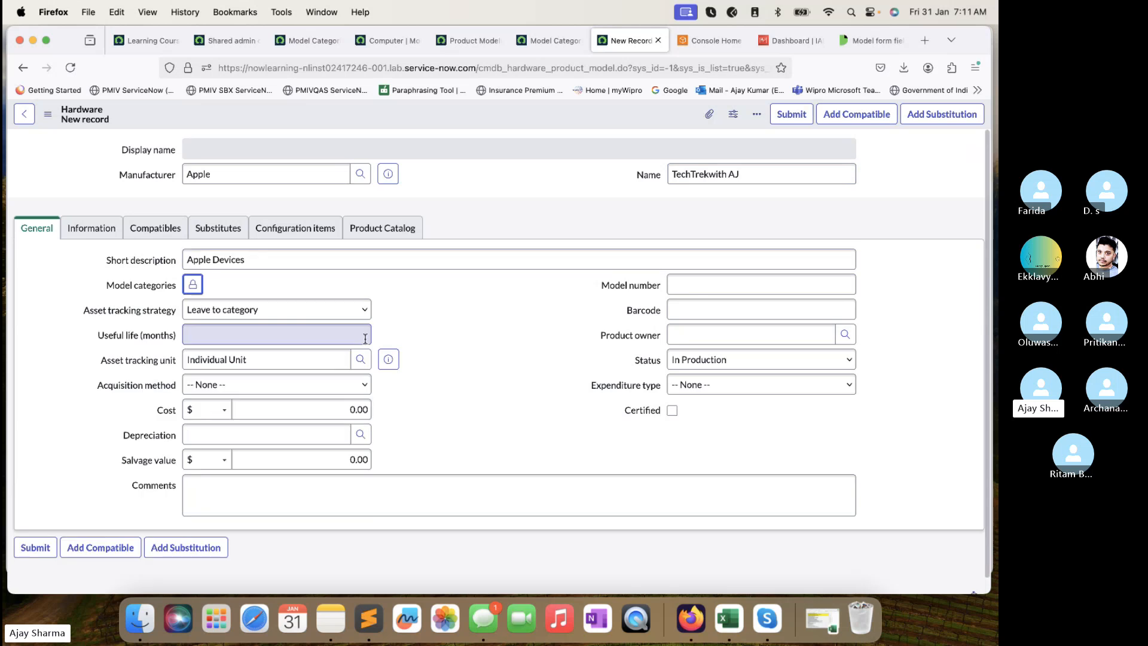
left_click(199, 289)
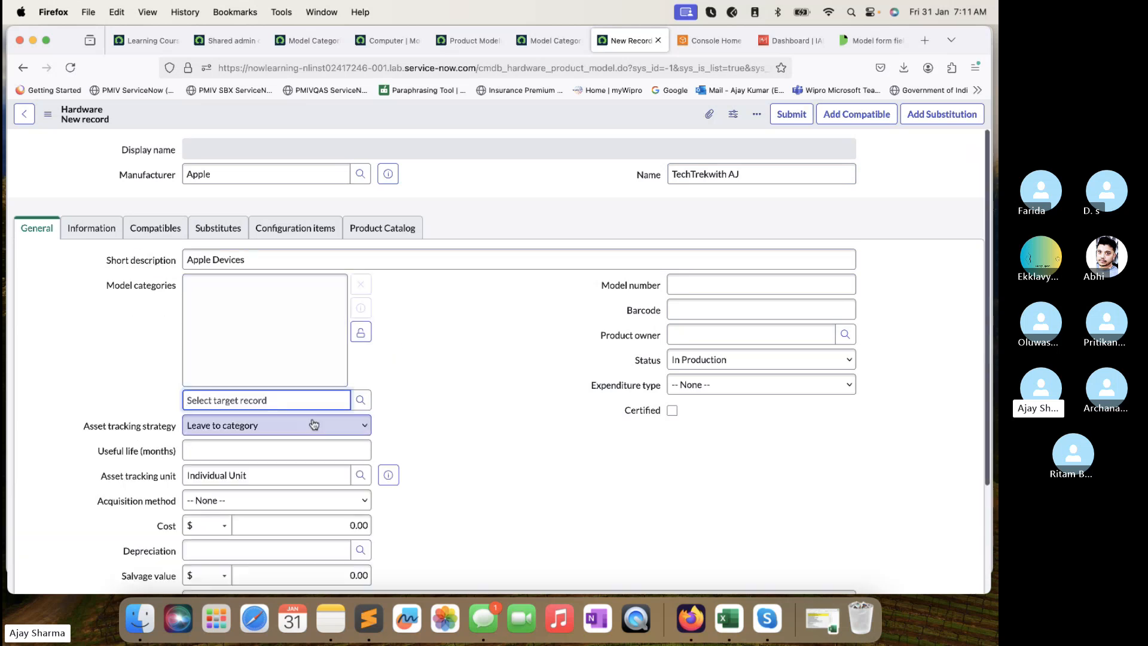
left_click(360, 400)
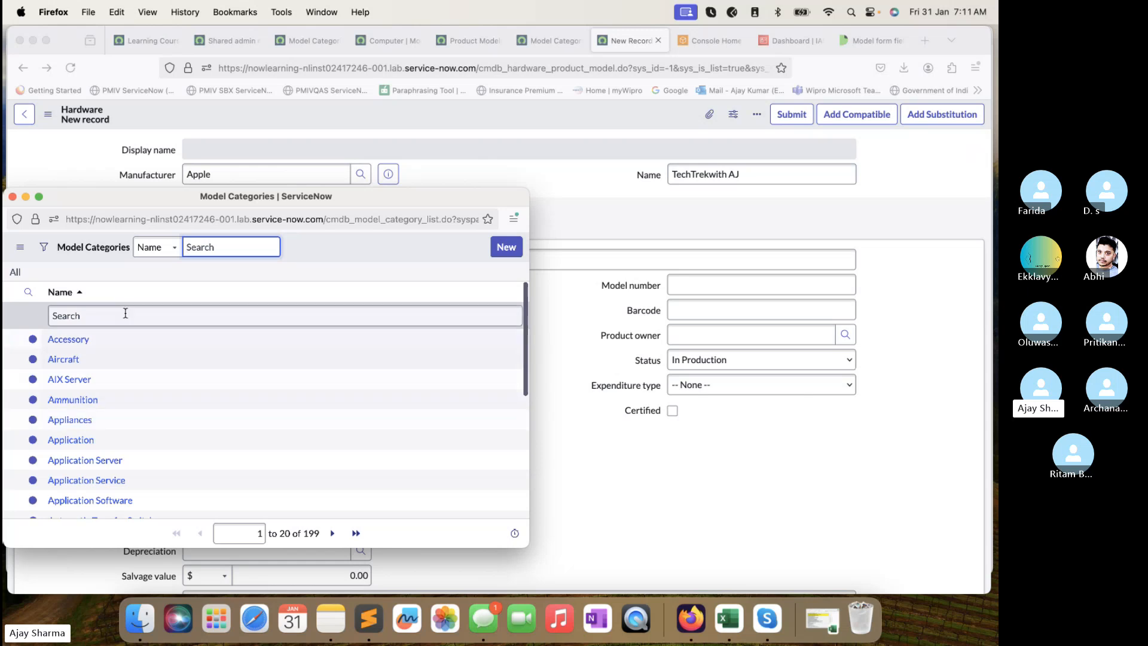
Filter the Model Categories list by *computer and assign Computer to the model.
left_click(125, 317)
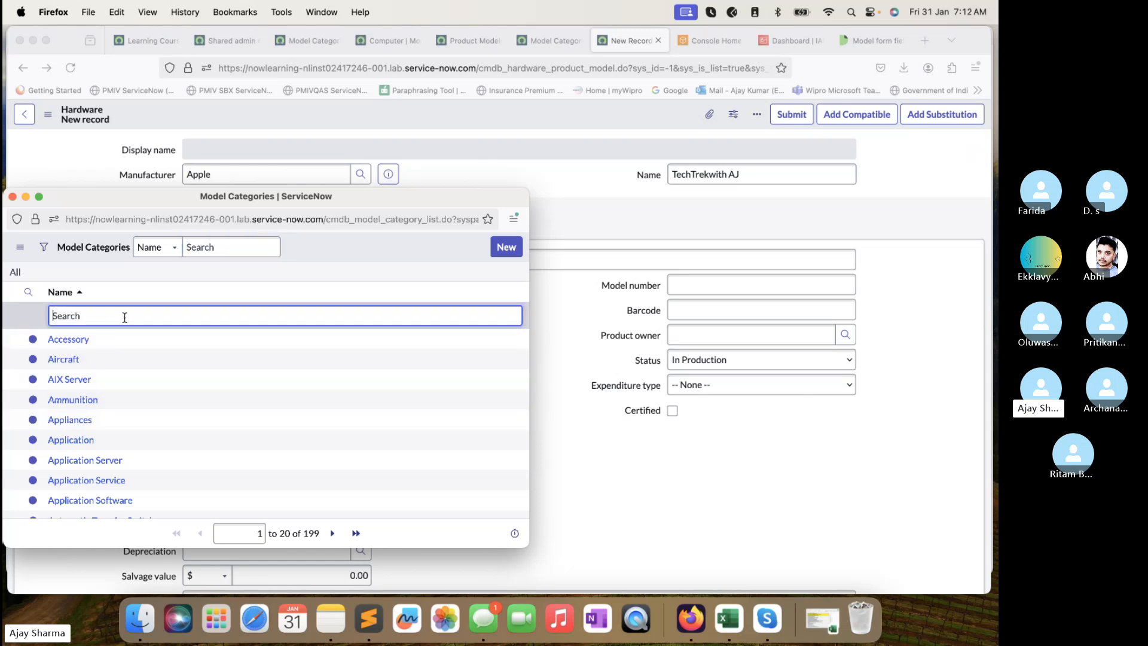
type("*computer")
key("Return")
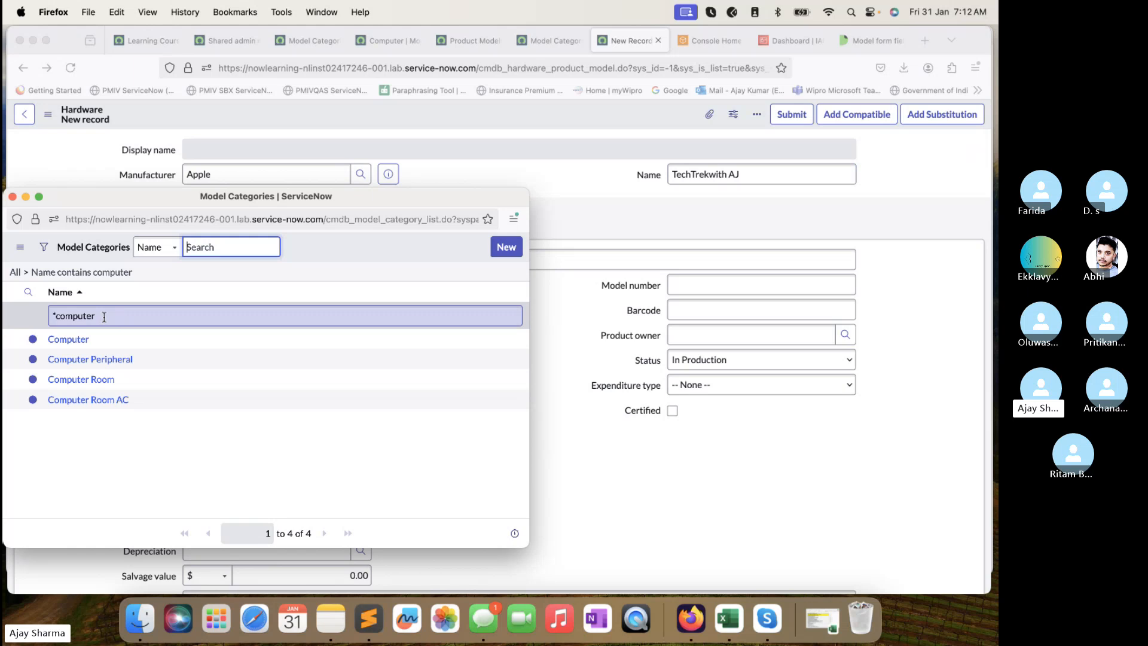
left_click(75, 340)
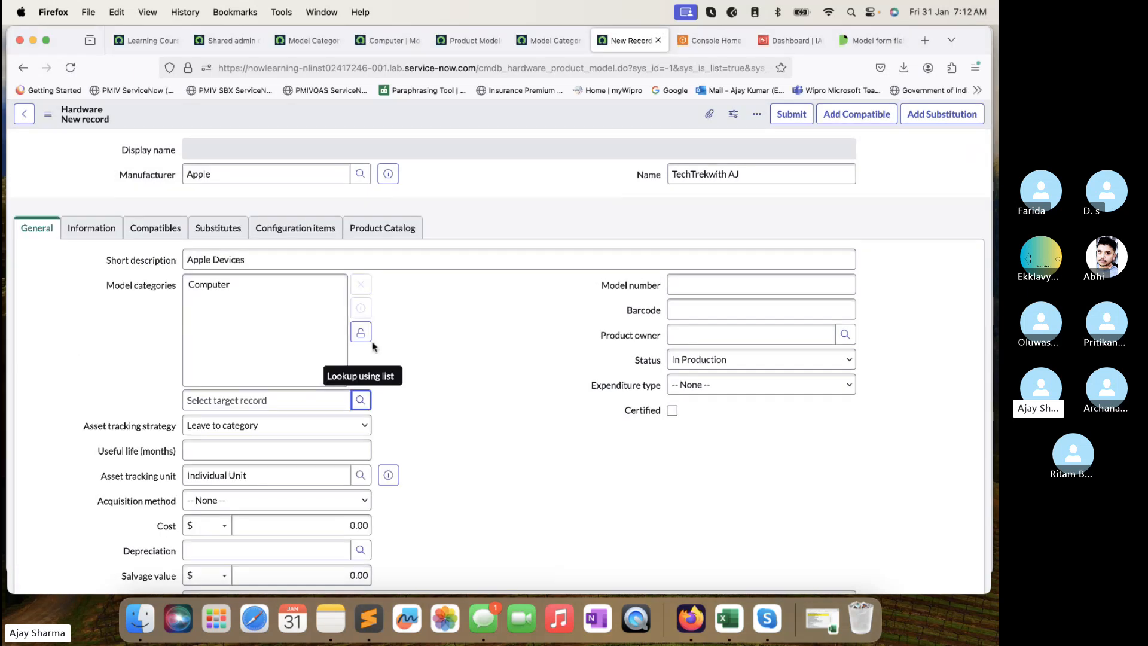
left_click(316, 310)
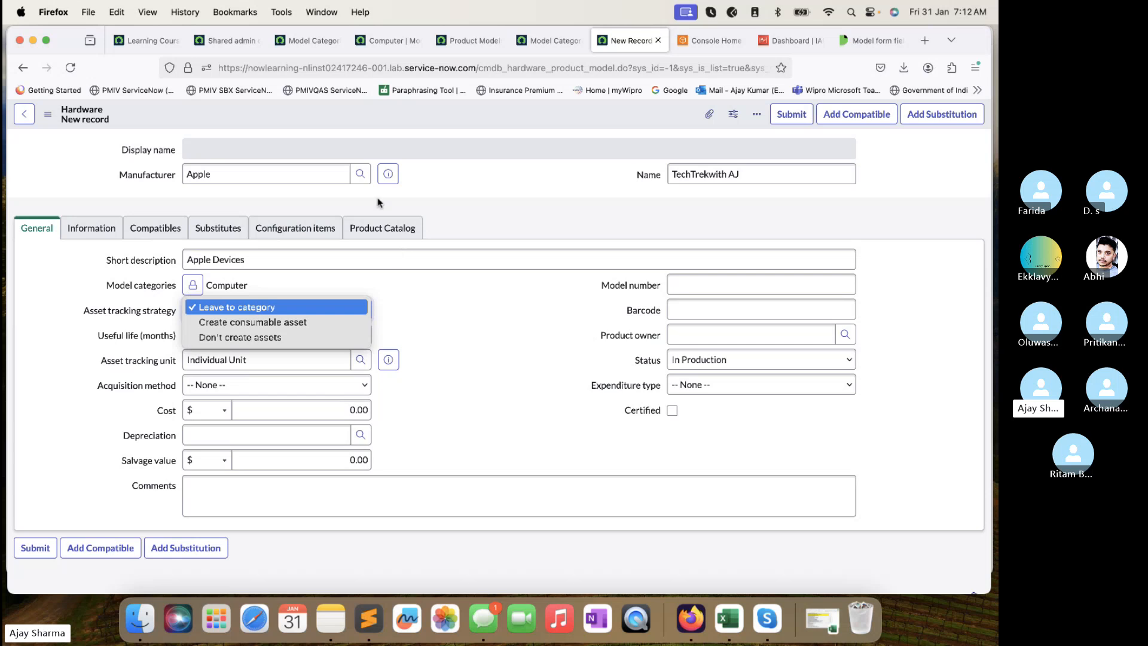
left_click(454, 311)
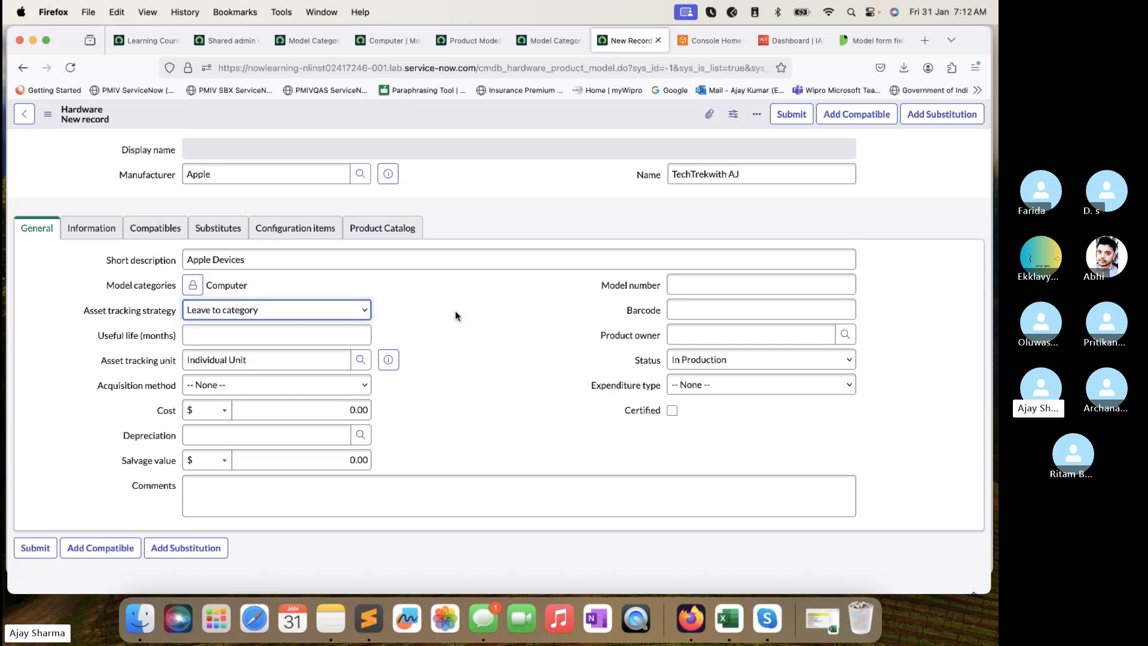
left_click(233, 332)
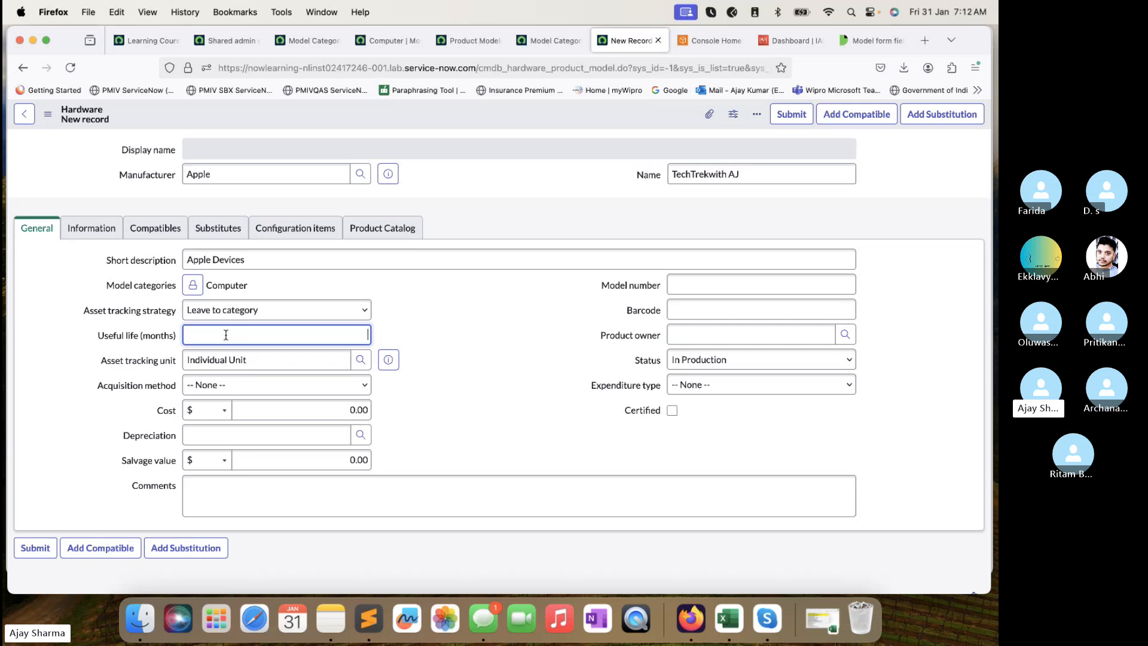
left_click(268, 360)
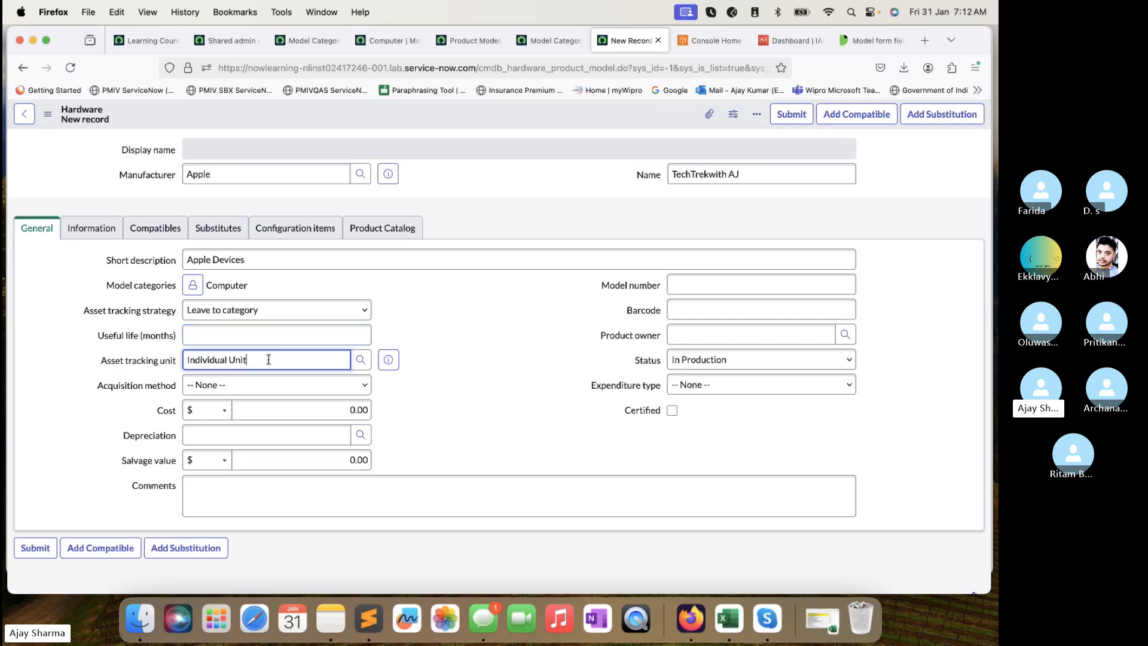
left_click(251, 385)
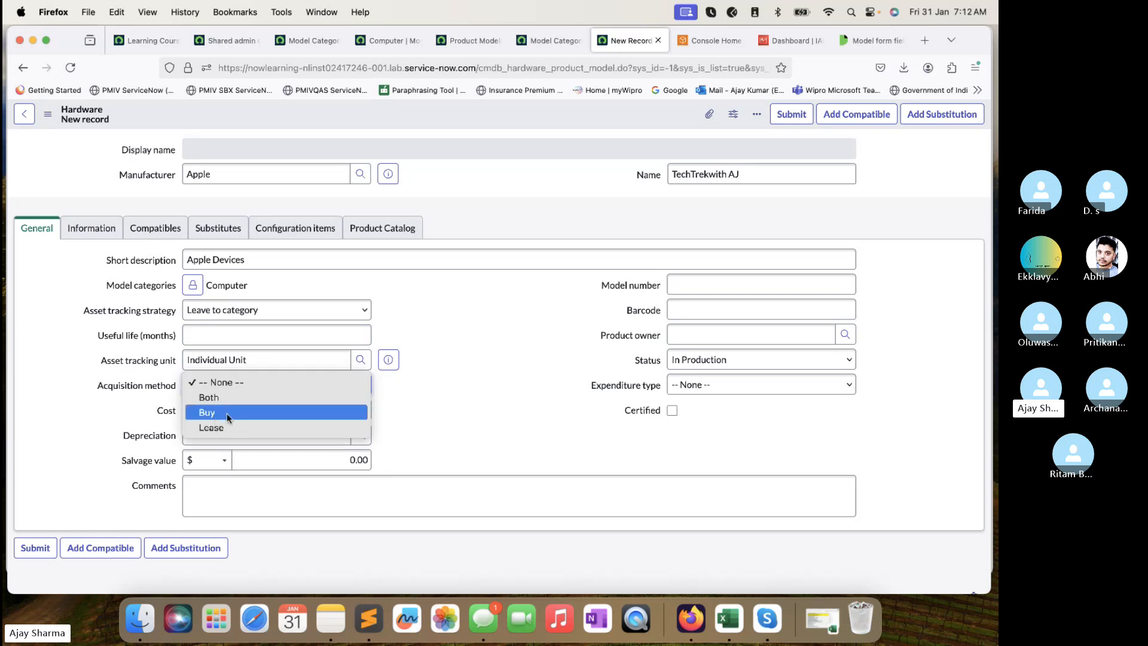
left_click(459, 389)
left_click(313, 409)
left_click(306, 436)
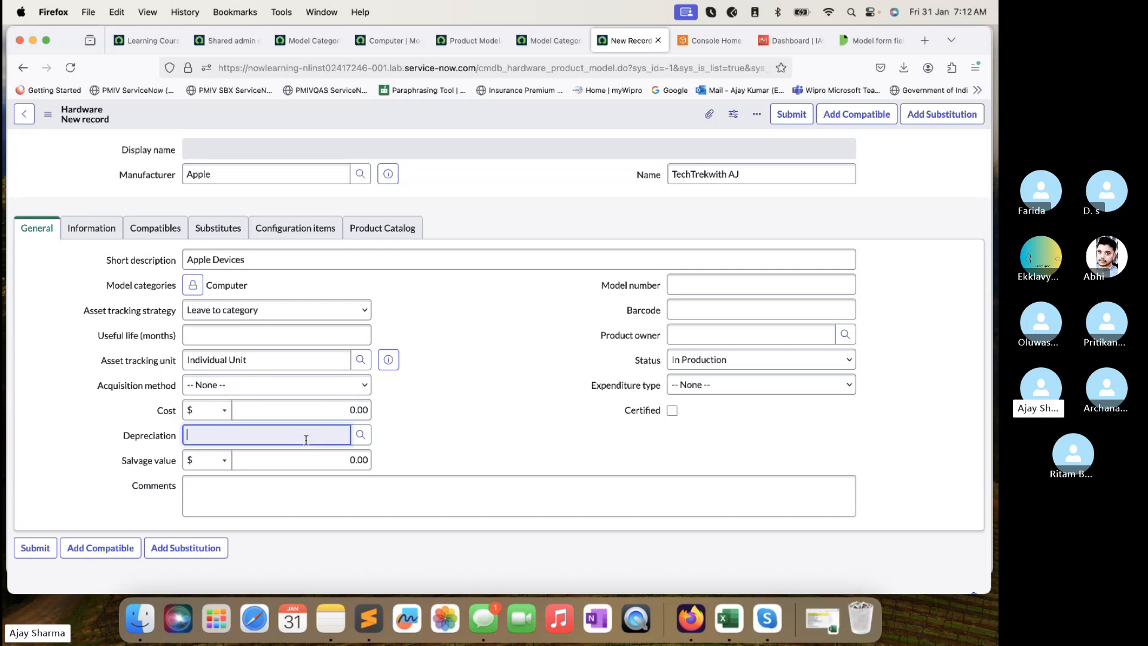
left_click(308, 460)
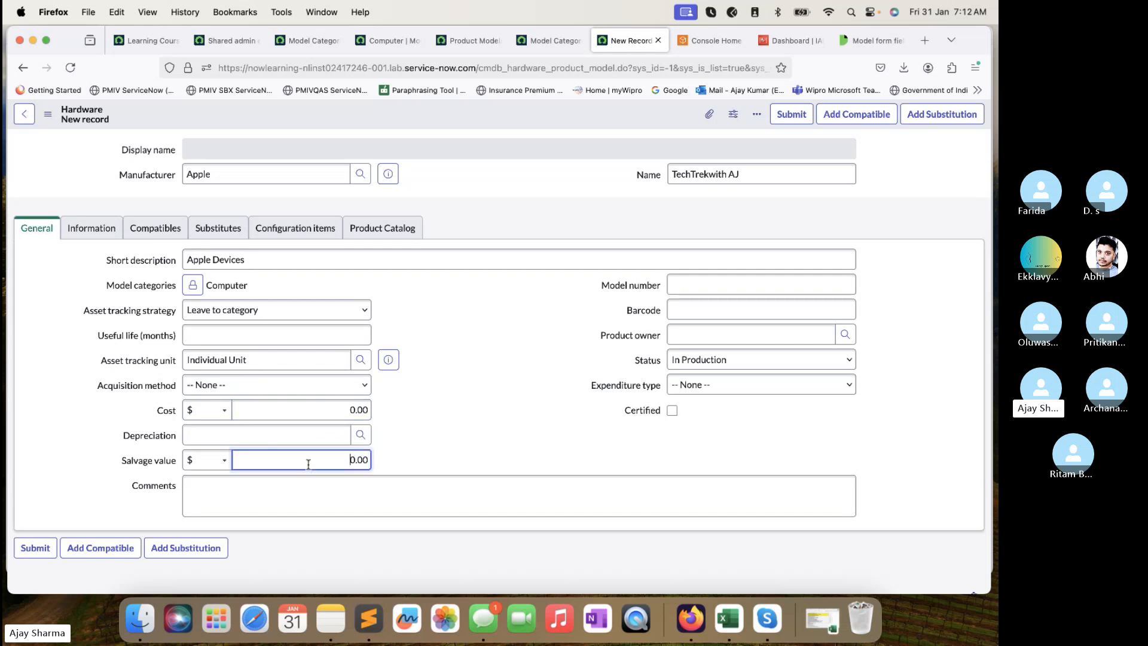
left_click(735, 285)
left_click(723, 310)
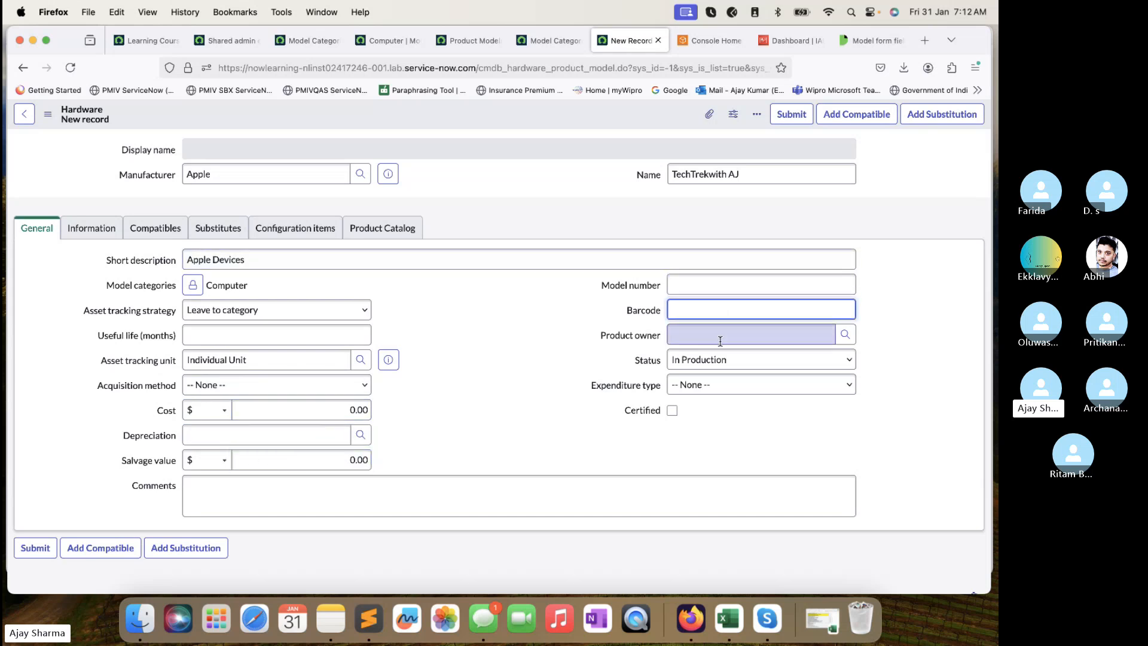
left_click(720, 334)
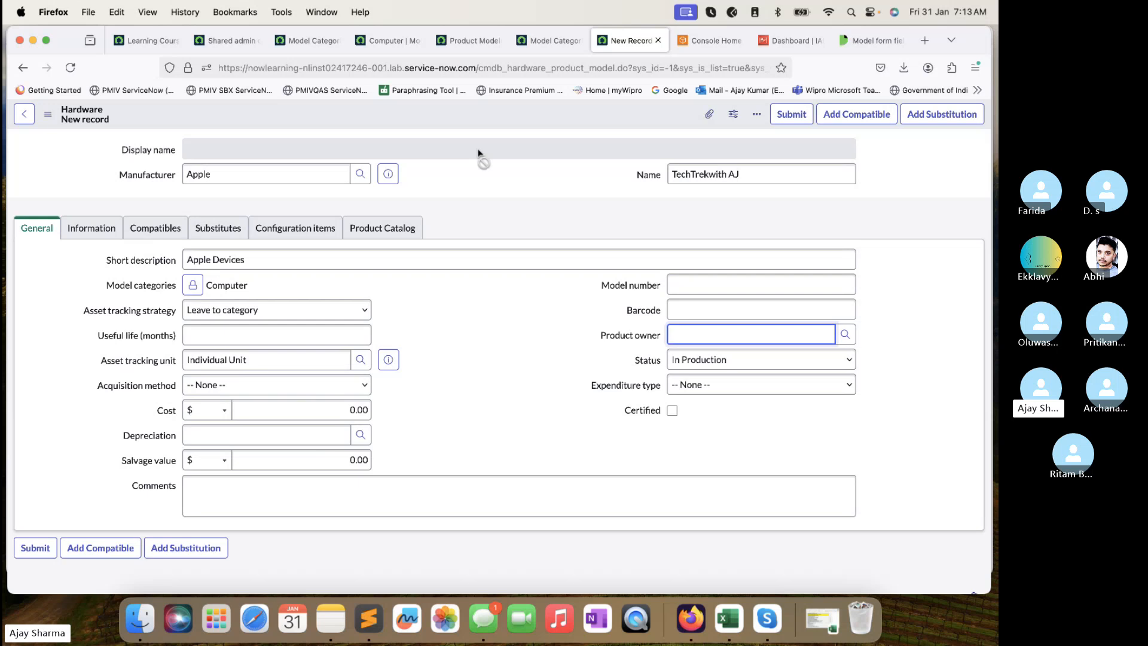
Browse the Information, Compatibles, Substitutes, Configuration items and Product Catalog sections, then switch to the Computer category record.
left_click(89, 228)
left_click(157, 229)
left_click(203, 231)
left_click(297, 230)
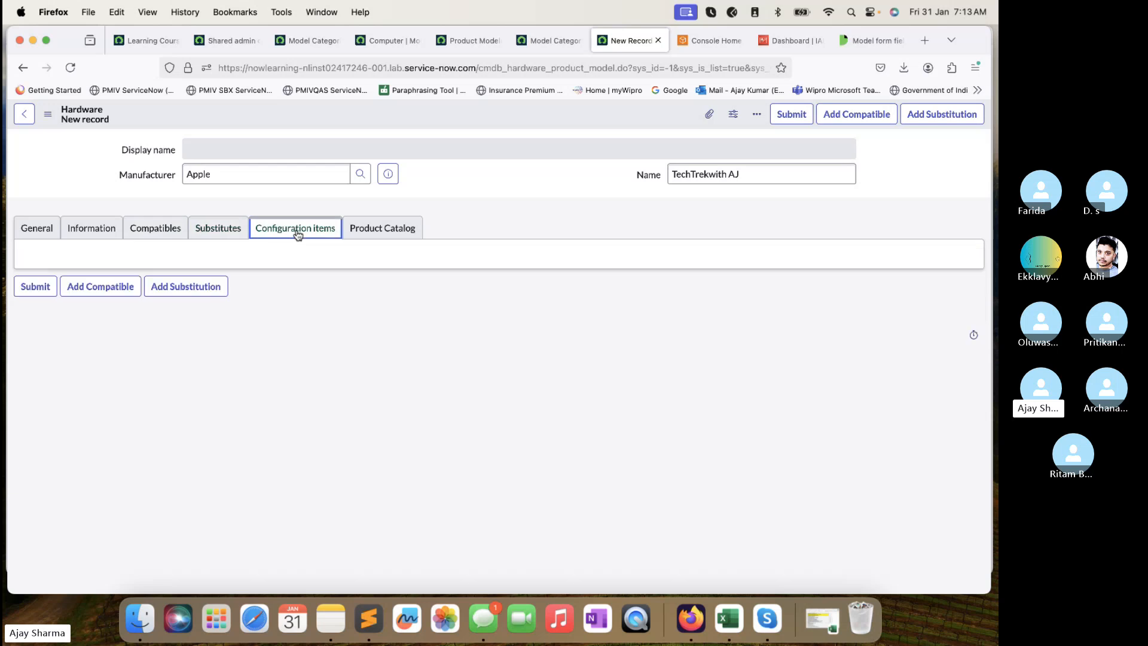
left_click(386, 230)
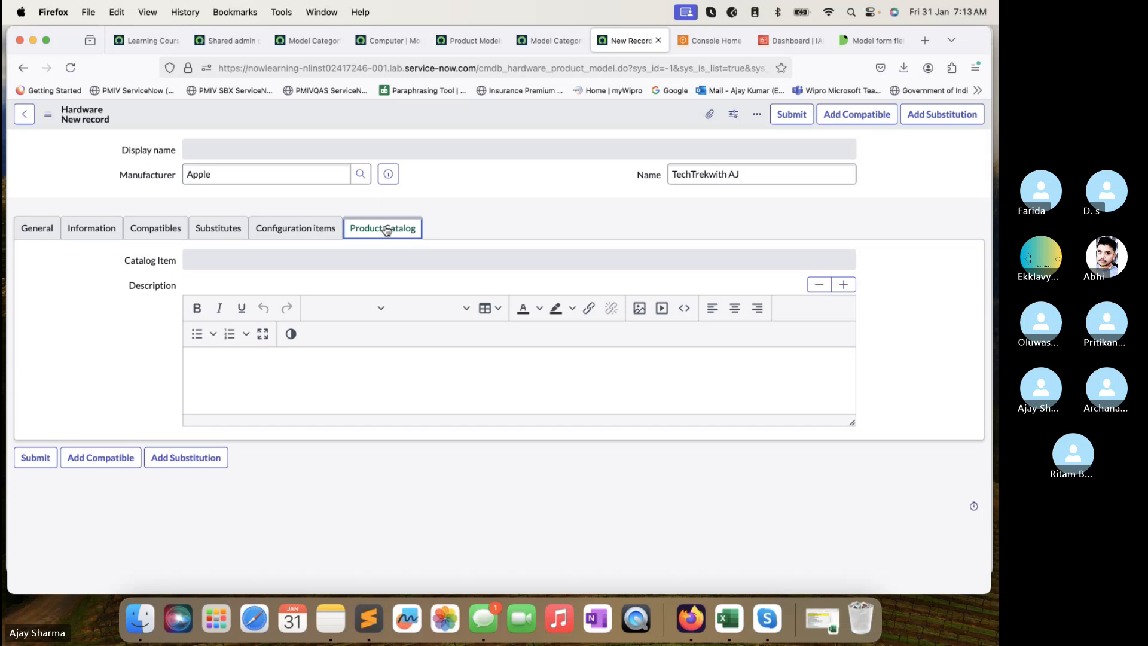
left_click(299, 227)
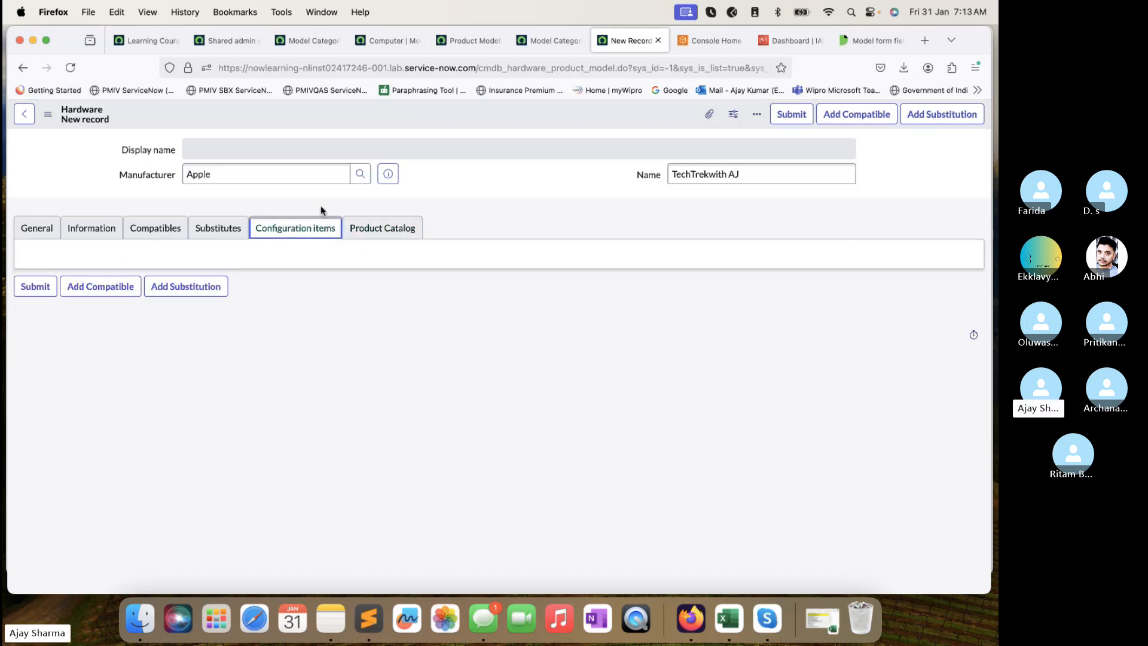
left_click(321, 41)
left_click(397, 36)
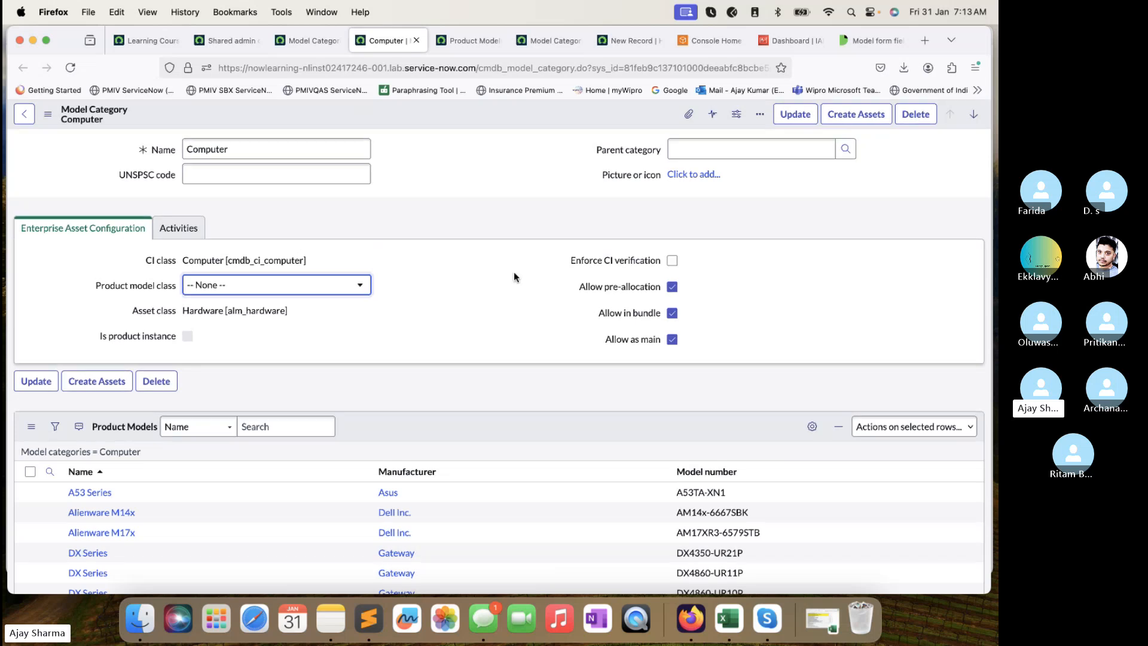
Page through the Computer category's product models to the last page (41 to 53), noting asset class alm_hardware.
scroll(514, 272, "down", 3)
scroll(514, 271, "up", 3)
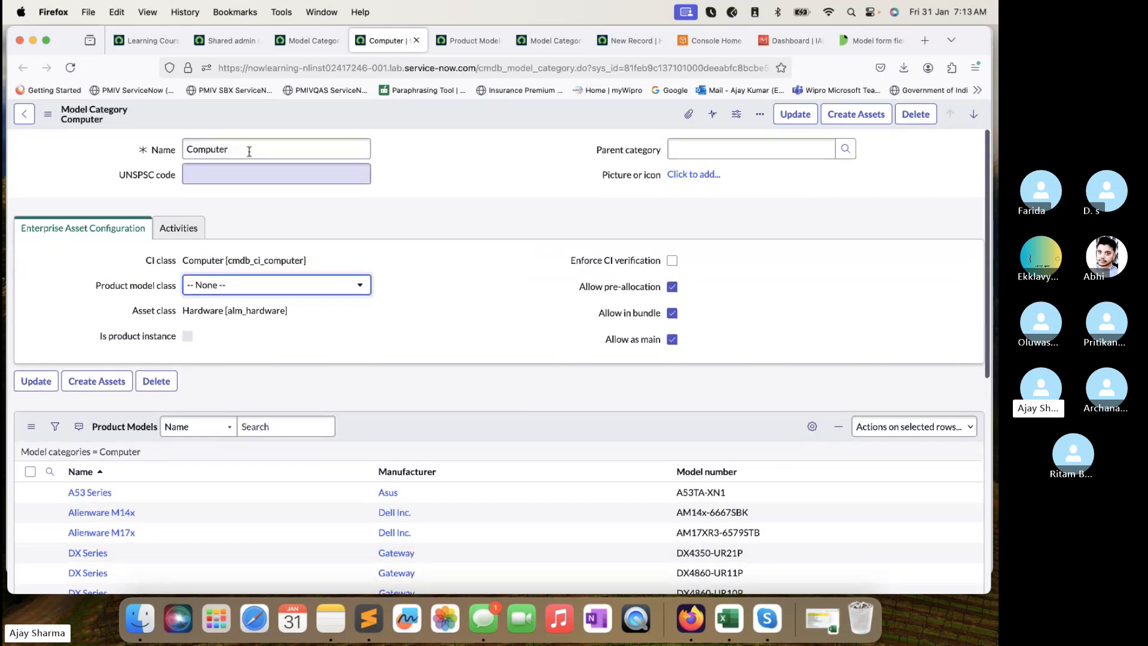
left_click_drag(248, 149, 172, 140)
left_click_drag(259, 148, 161, 138)
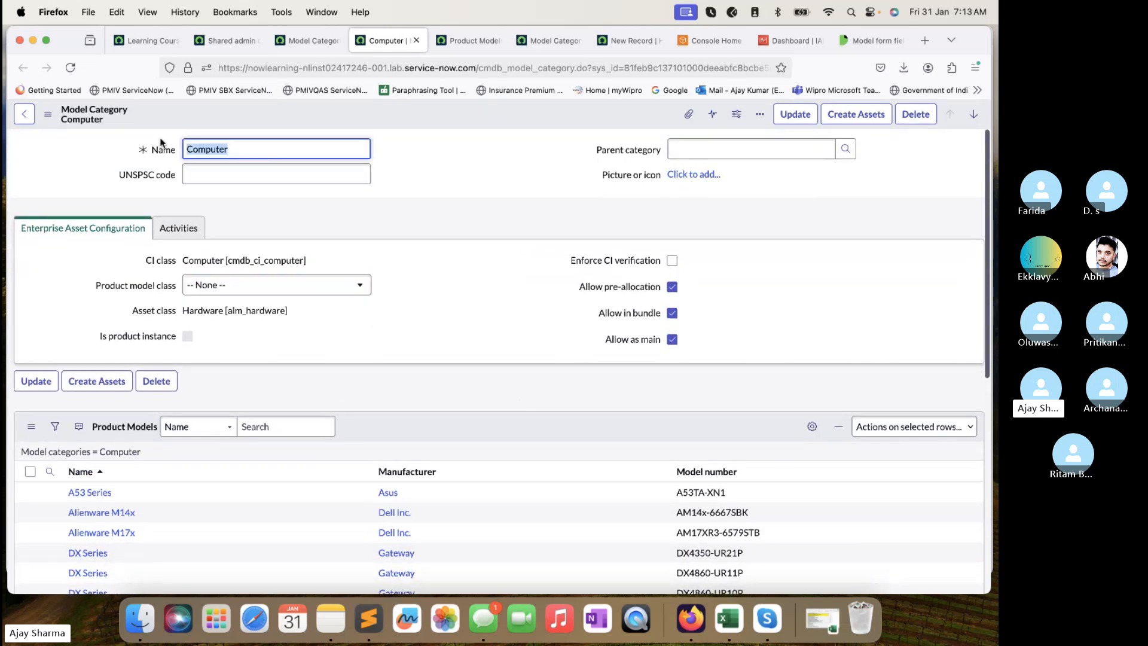
scroll(377, 306, "down", 2)
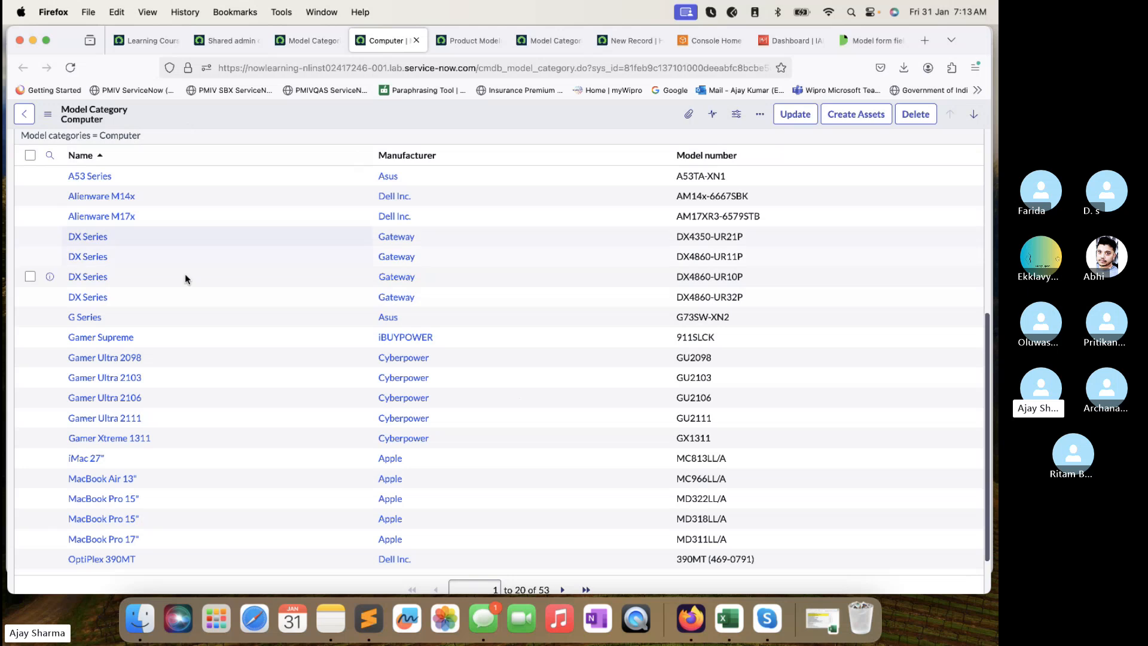
scroll(185, 275, "up", 3)
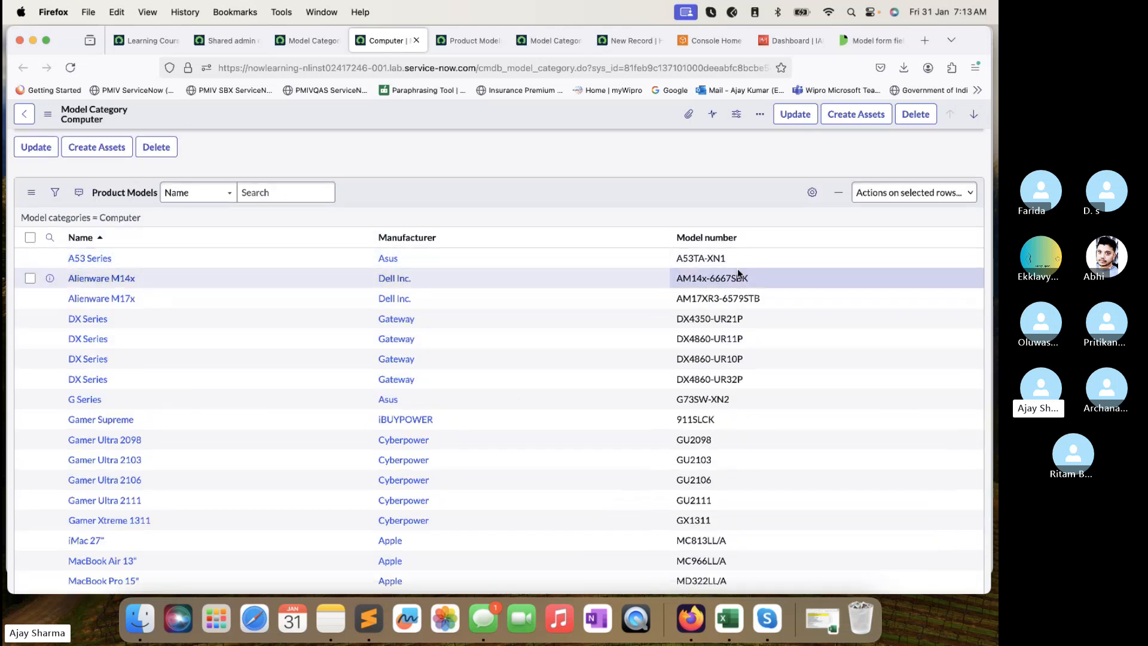
scroll(736, 281, "down", 5)
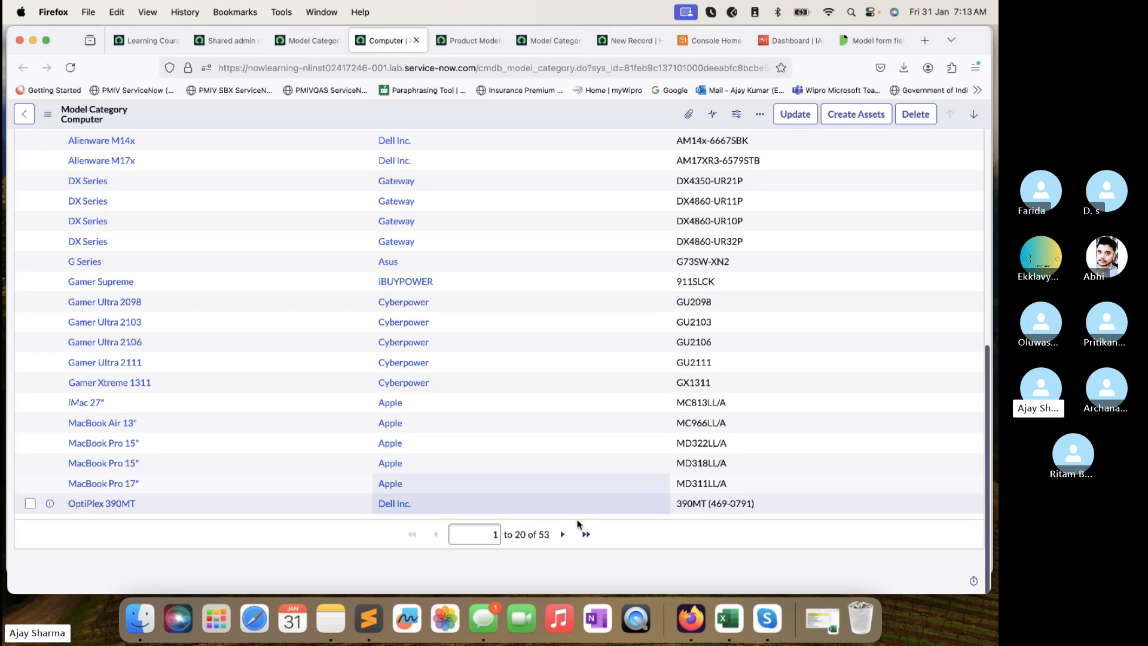
left_click(562, 533)
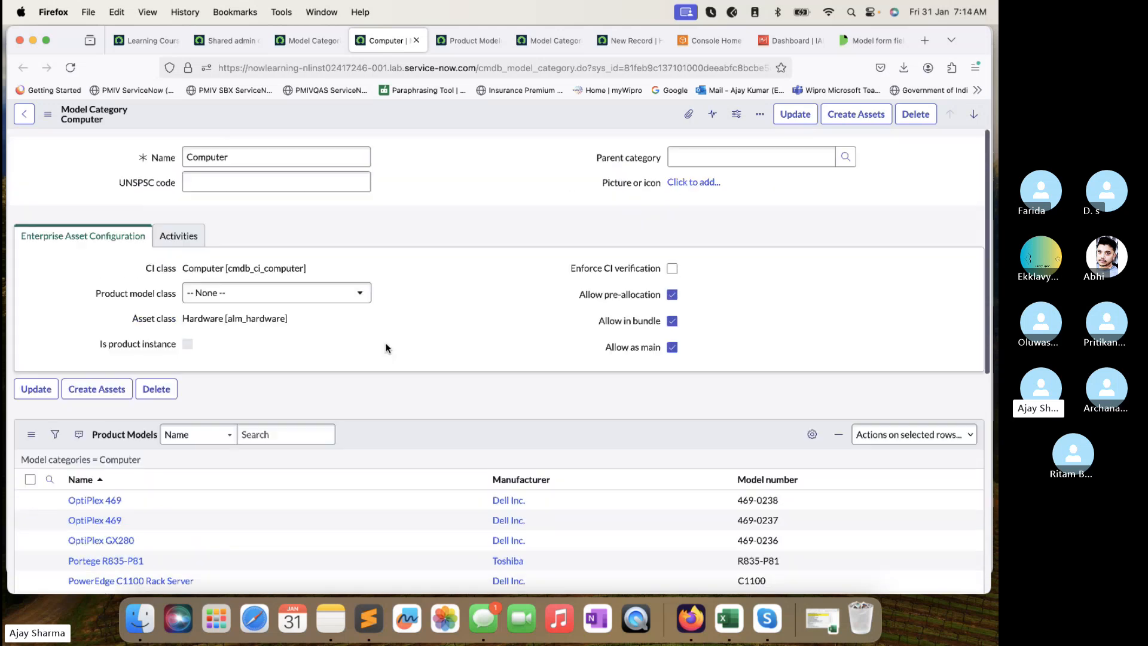
scroll(380, 350, "down", 5)
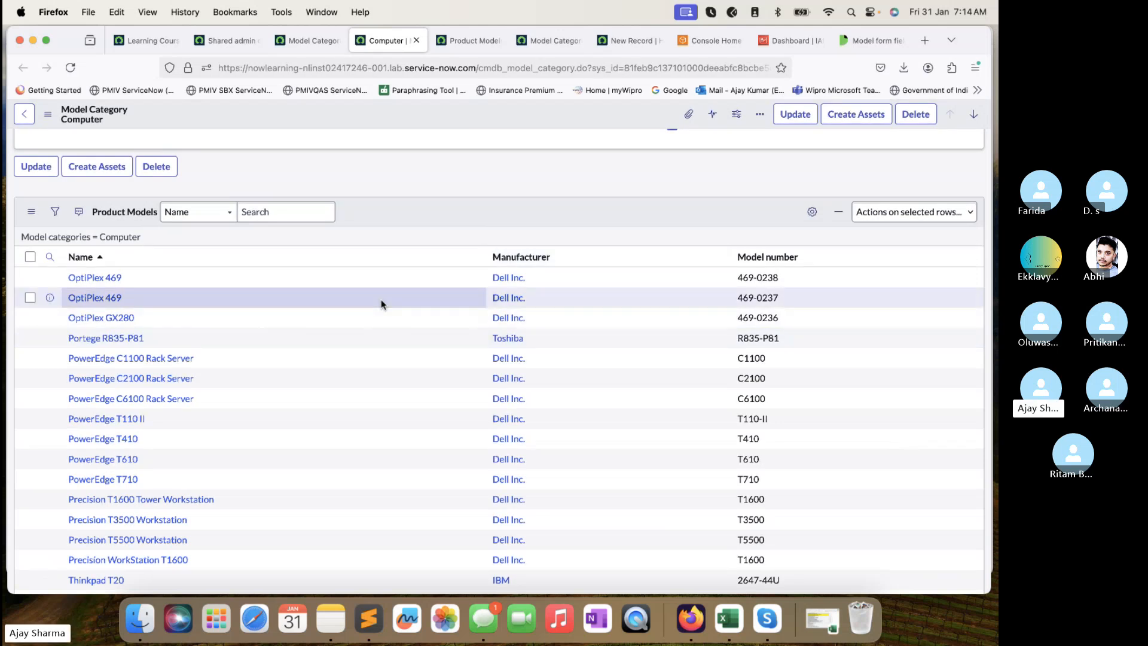
scroll(381, 299, "down", 5)
left_click(562, 534)
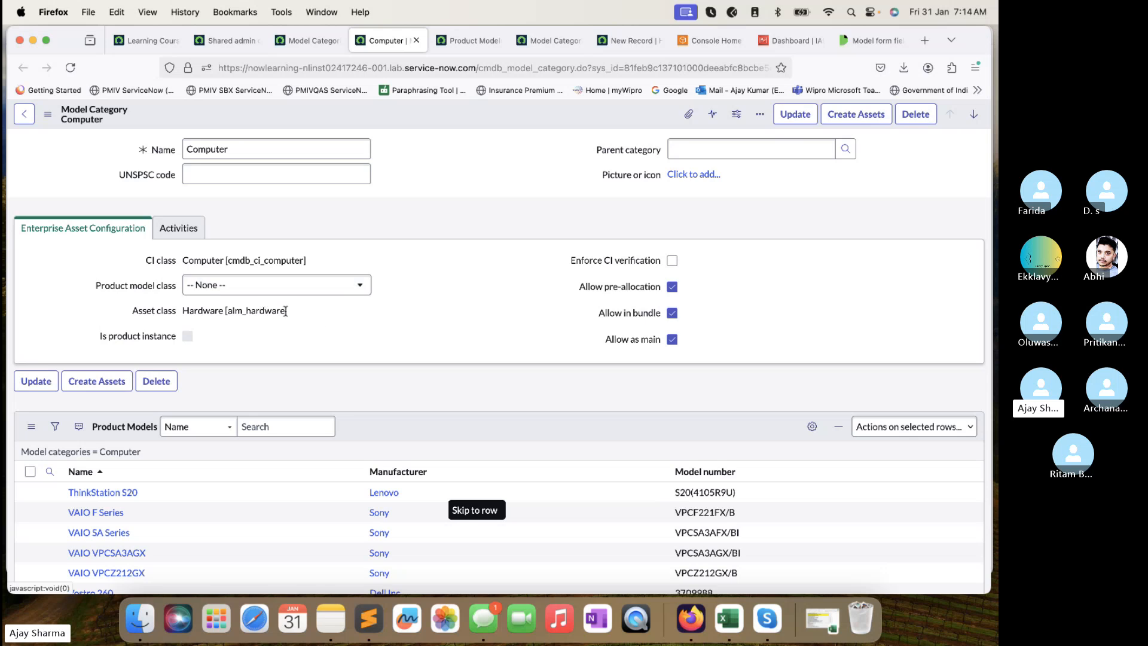
left_click_drag(318, 319, 204, 305)
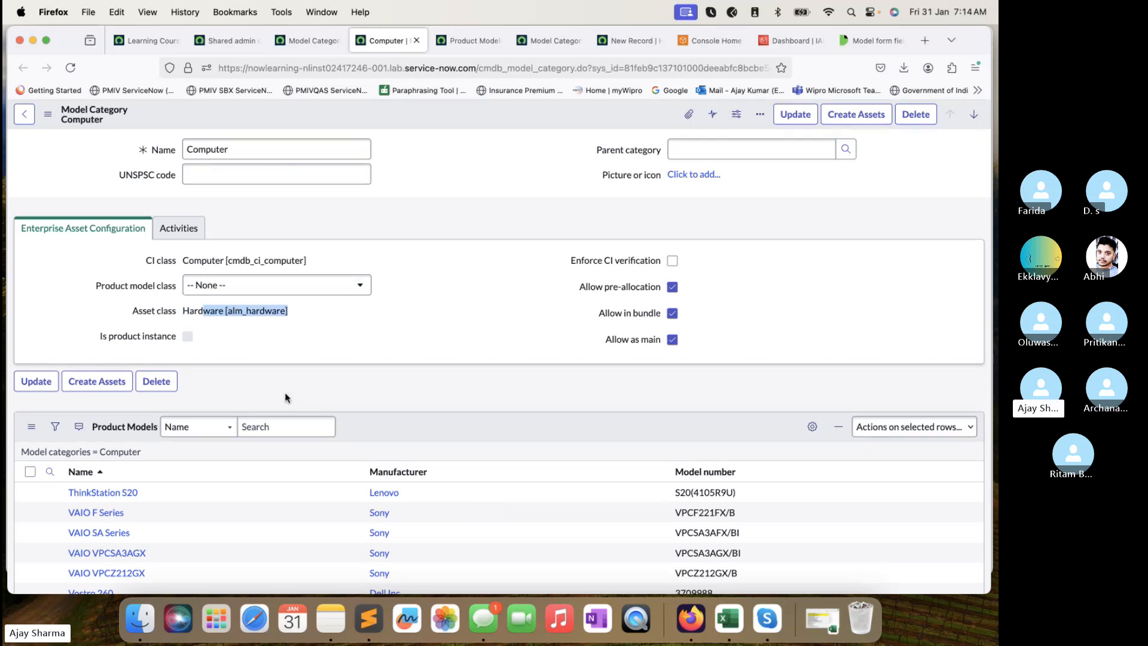
scroll(379, 320, "down", 5)
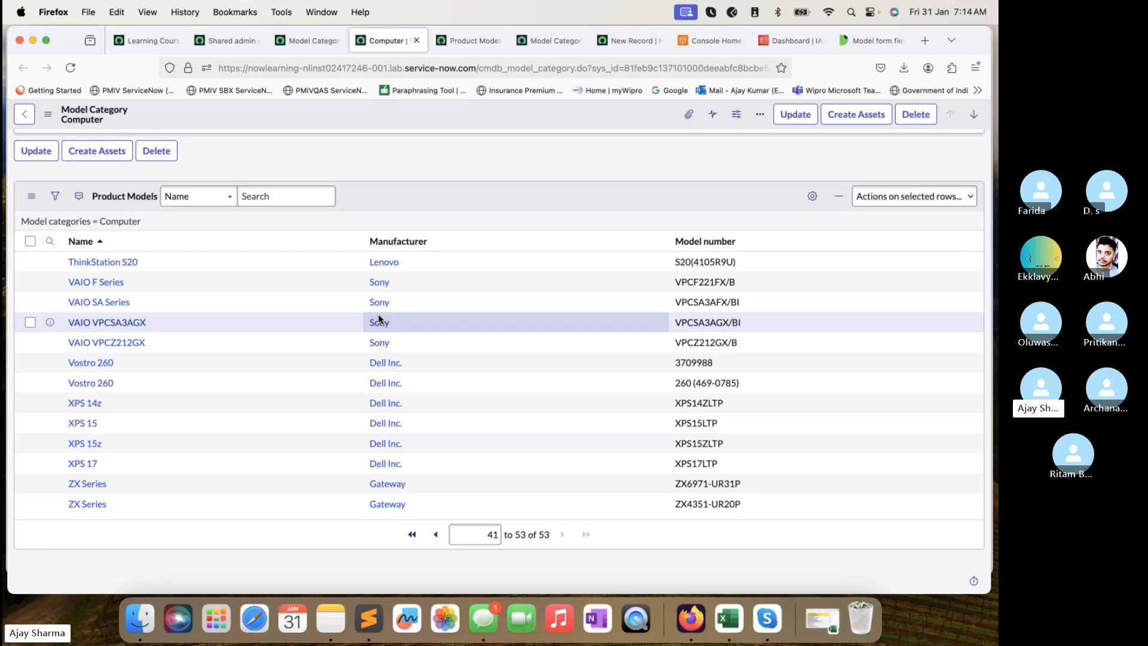
Close the five model tabs, choosing Leave page for the unsaved hardware record, and show the Shared admin dashboard.
left_click(306, 40)
left_click(337, 42)
left_click(337, 41)
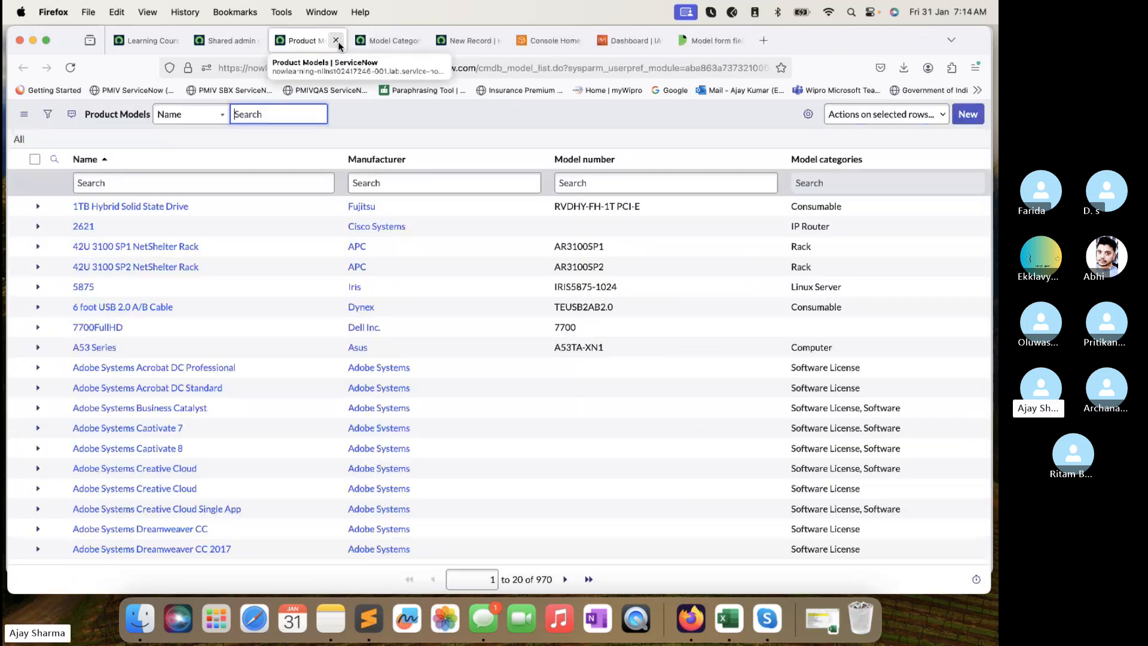
left_click(336, 41)
left_click(336, 42)
left_click(336, 42)
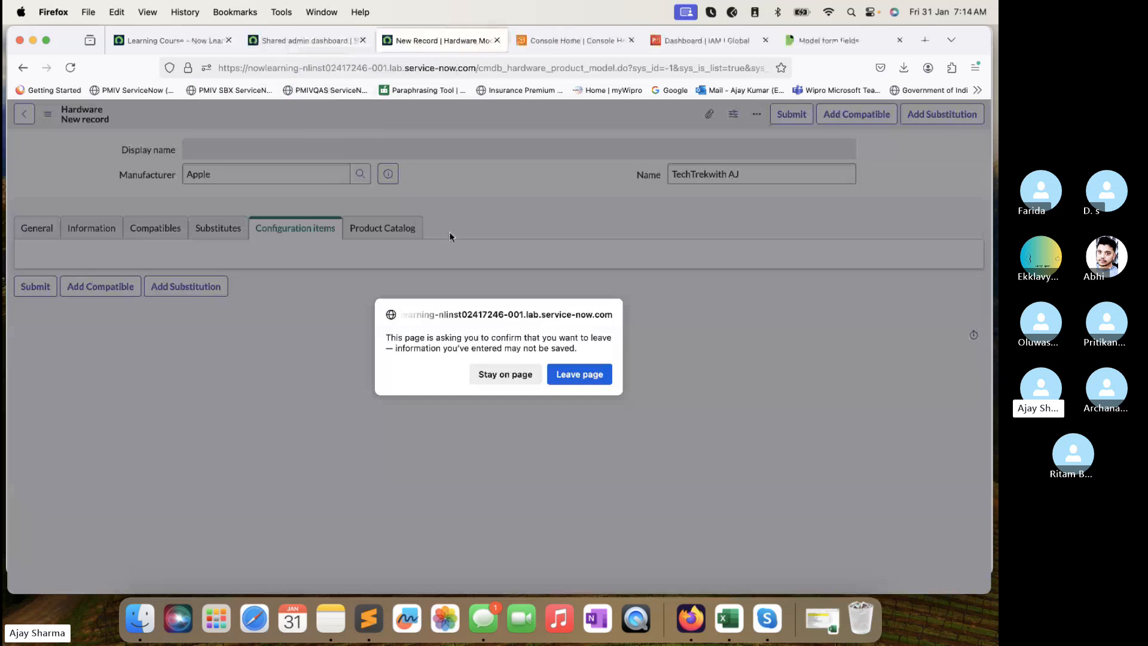
left_click(578, 373)
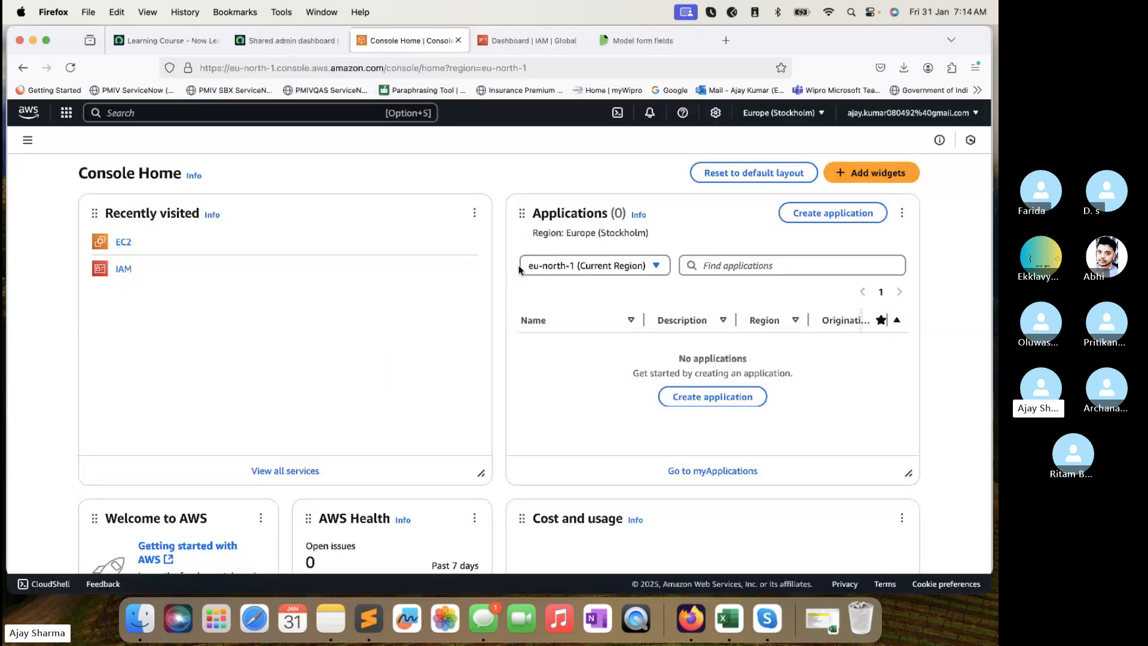
left_click(303, 42)
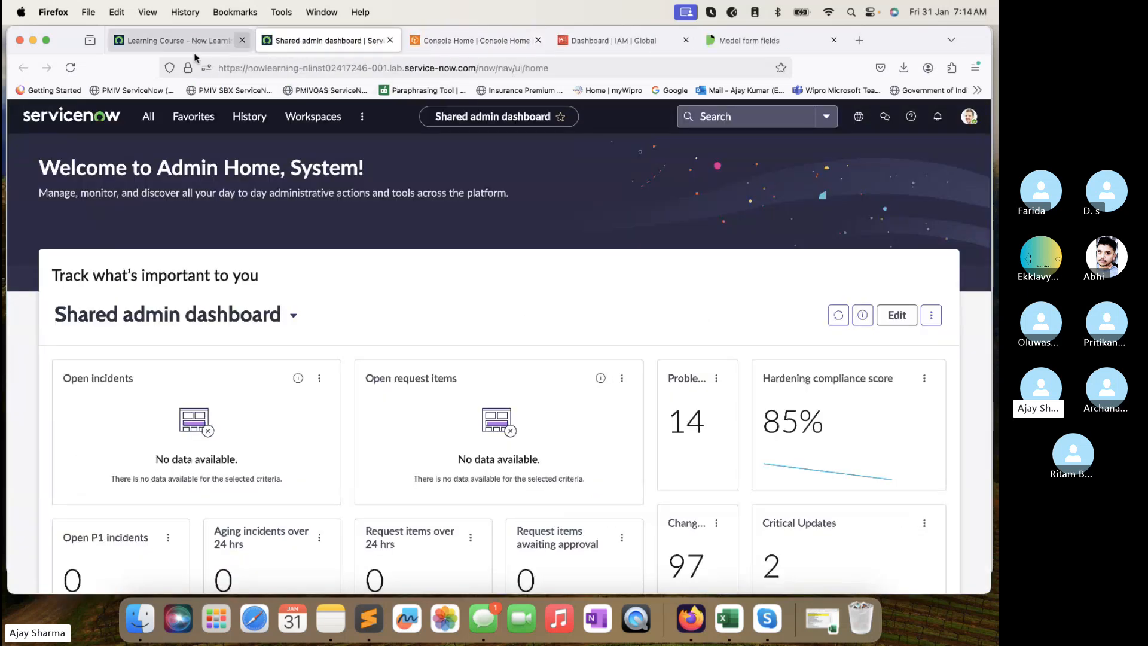
Filter the All menu for 'cmdb query' and launch CMDB Query Builder from Configuration.
left_click(150, 116)
key("super+a")
type("cm")
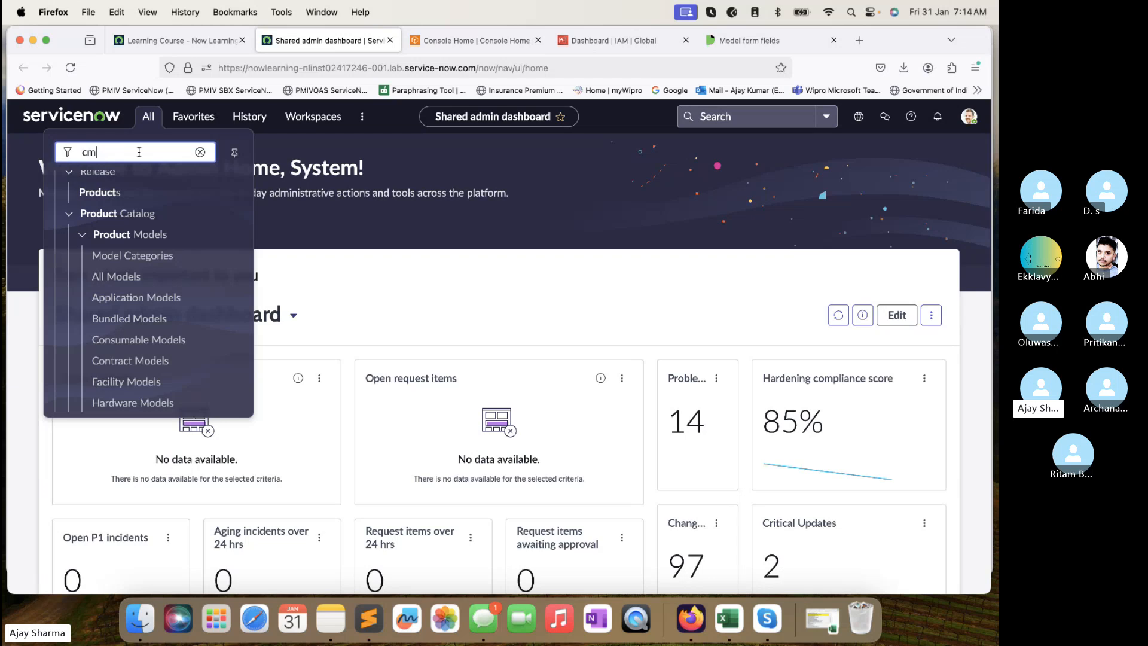
type("db query")
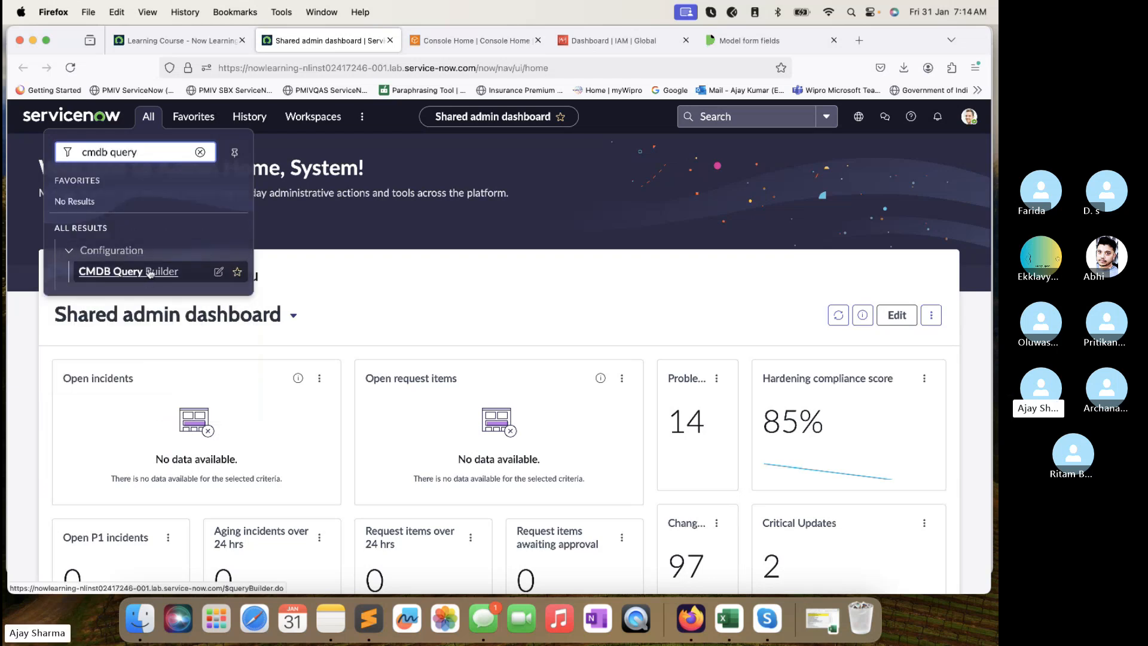
left_click(148, 272)
left_click(418, 42)
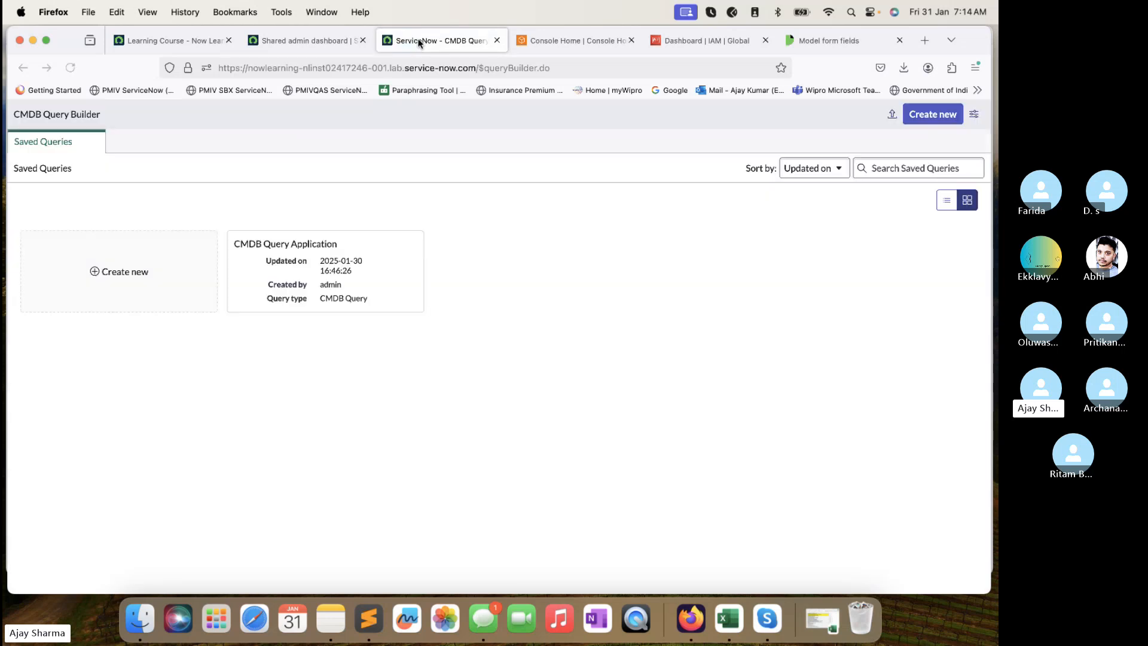
left_click(320, 286)
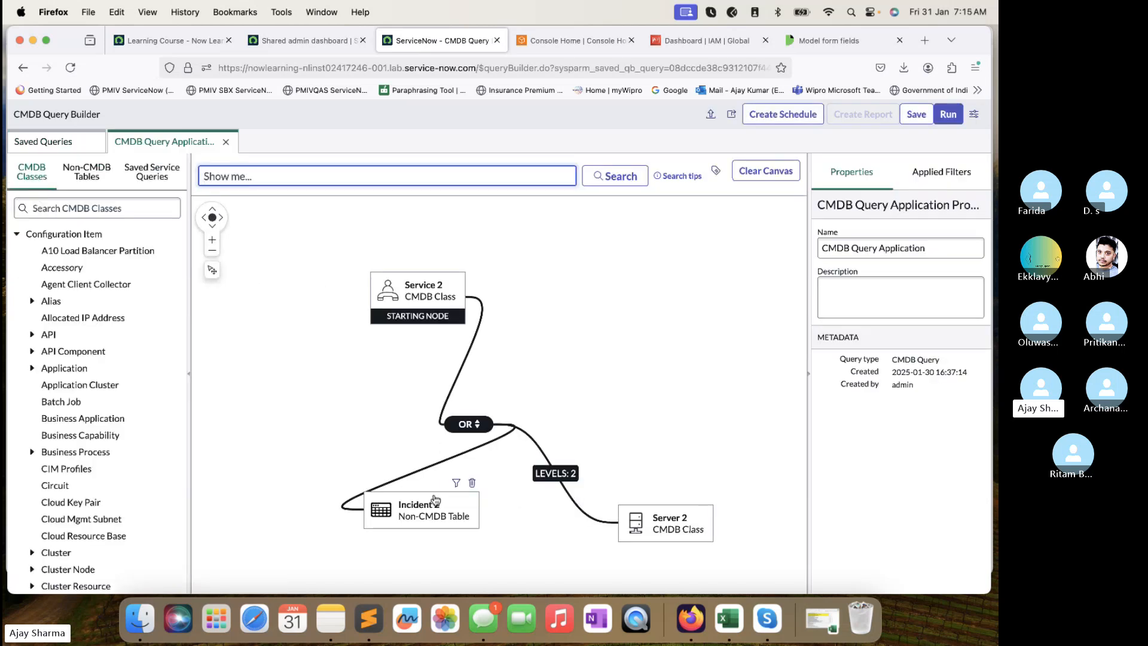
left_click(472, 483)
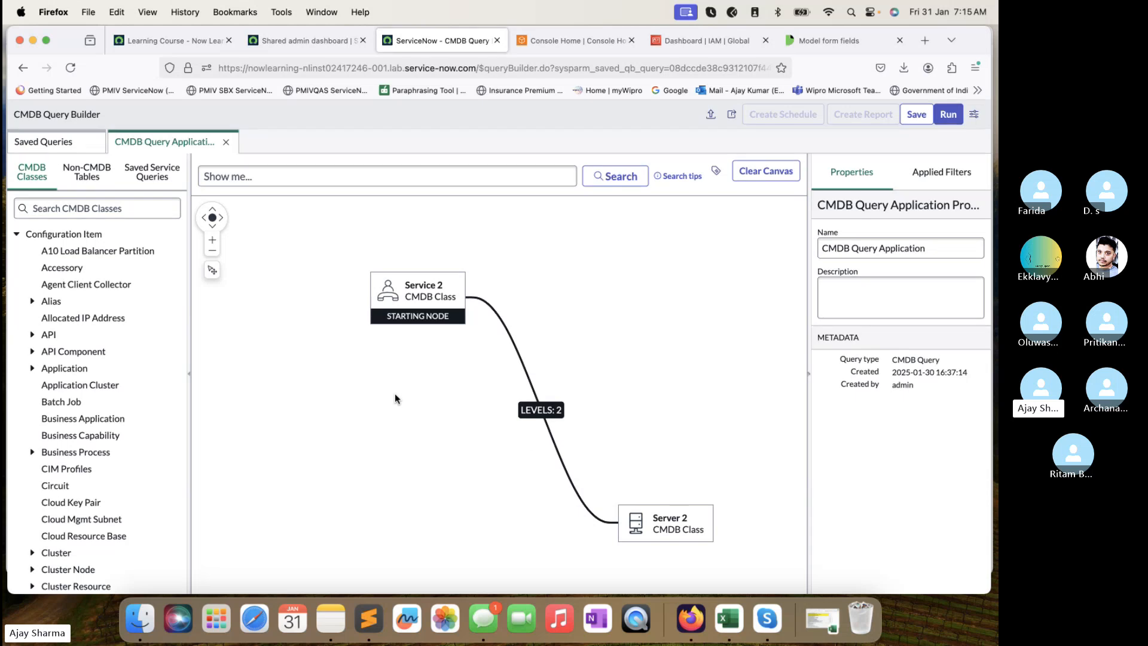
Position the Server 2 node below-left of Service 2 and run the Service 2 to Server 2 query.
left_click_drag(649, 522, 427, 489)
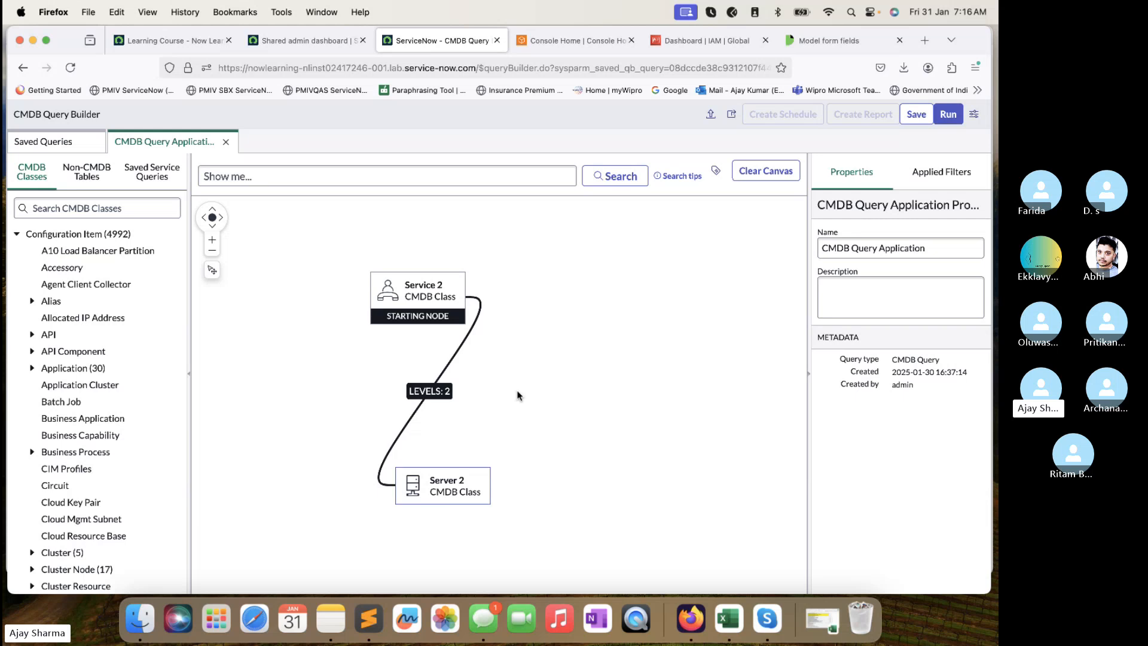
mouse_move(449, 275)
left_click_drag(474, 483, 467, 482)
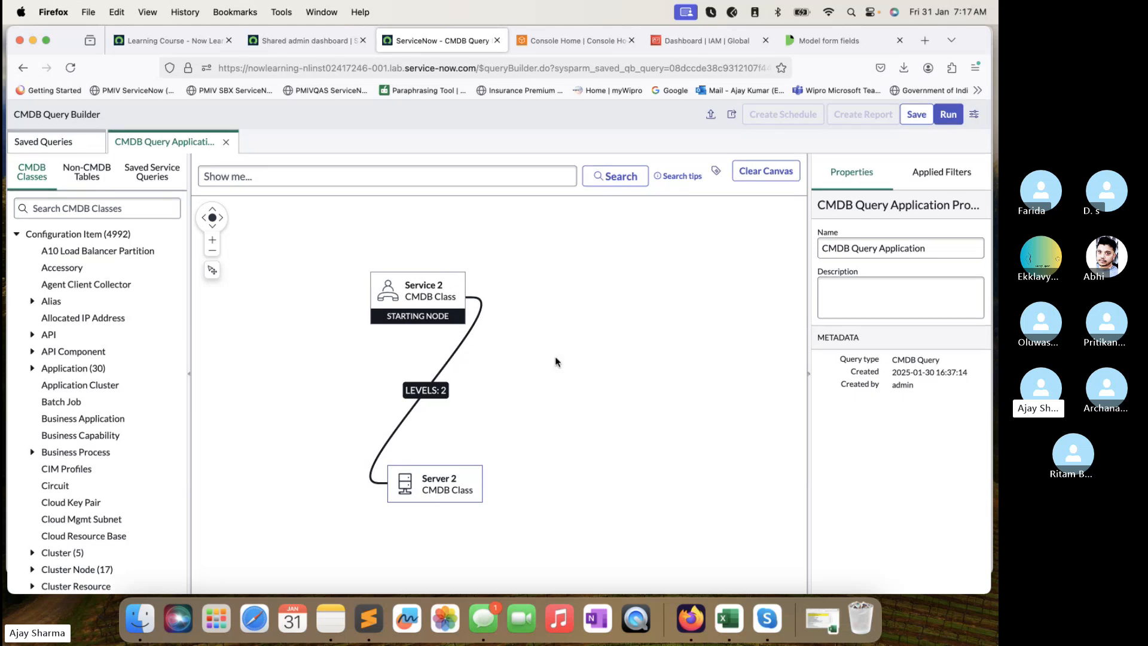
left_click(947, 116)
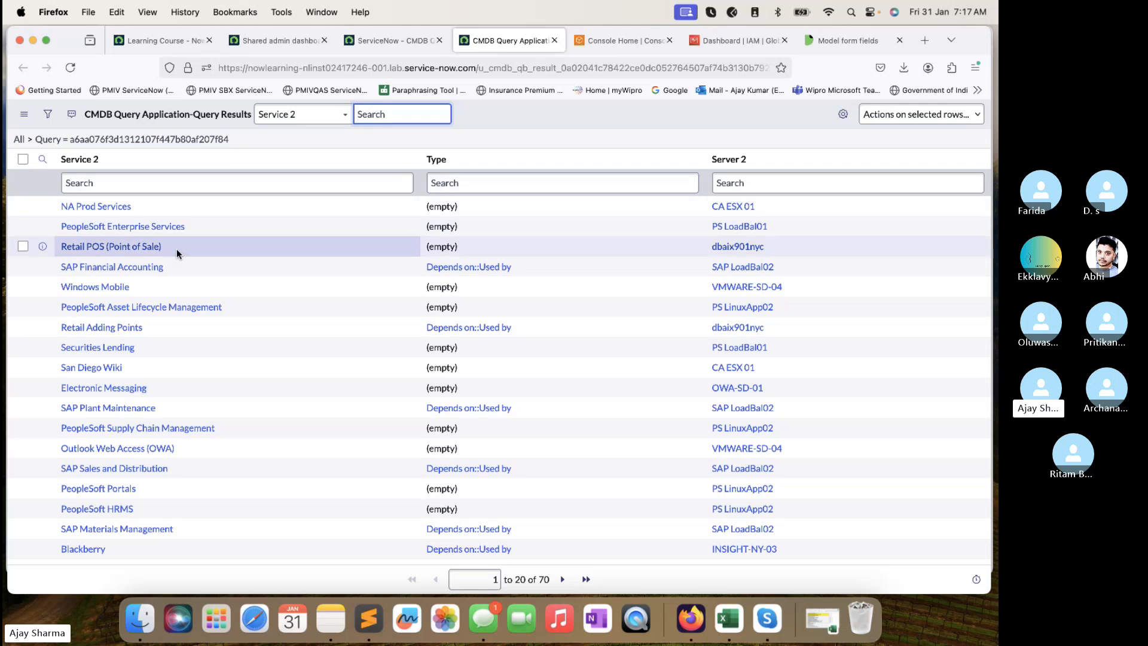
Open PeopleSoft CRM (results 21–40) and SAP Plant Maintenance (results 41–60) in new tabs, then view PeopleSoft CRM.
scroll(190, 418, "down", 2)
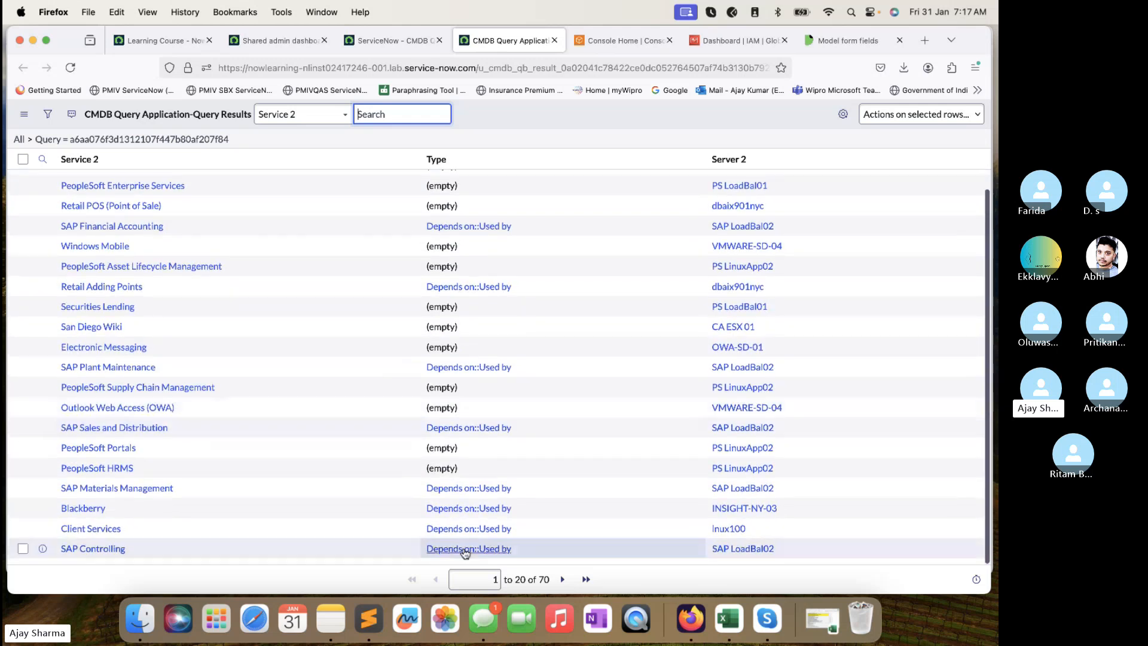
left_click(561, 579)
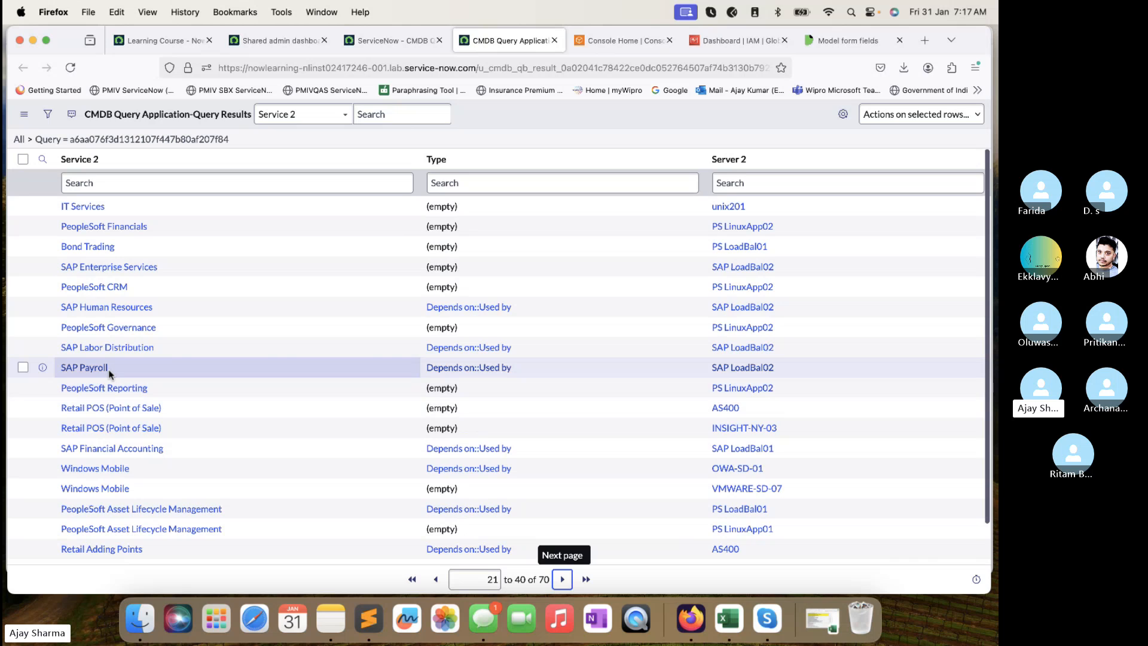
left_click(117, 288, "super")
left_click(557, 41)
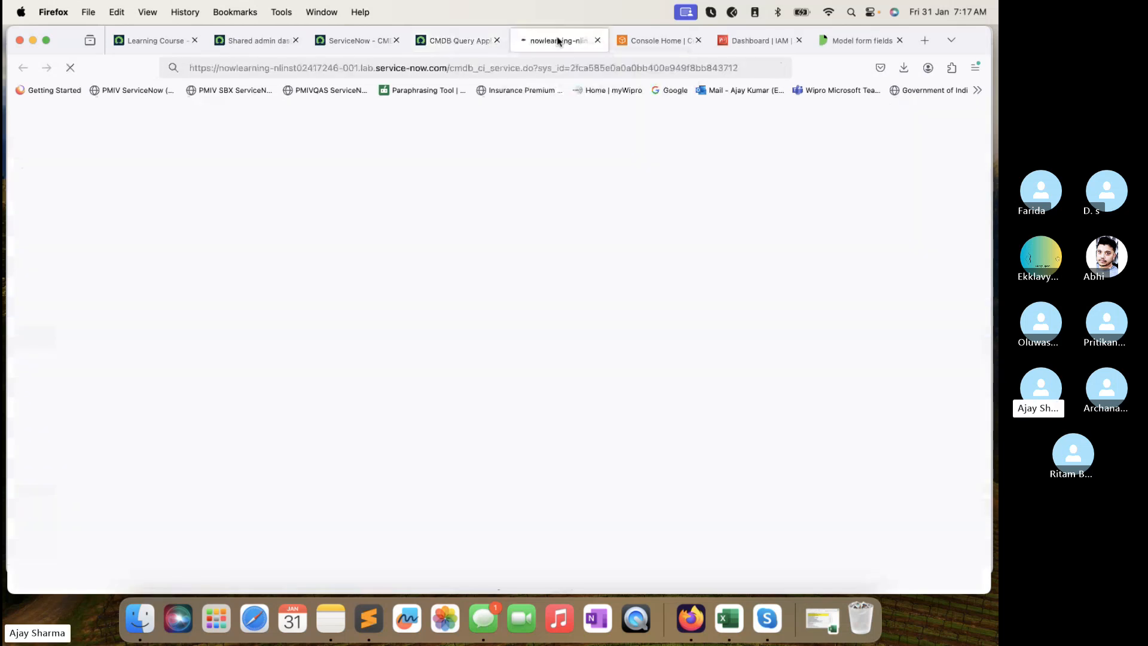
left_click(487, 41)
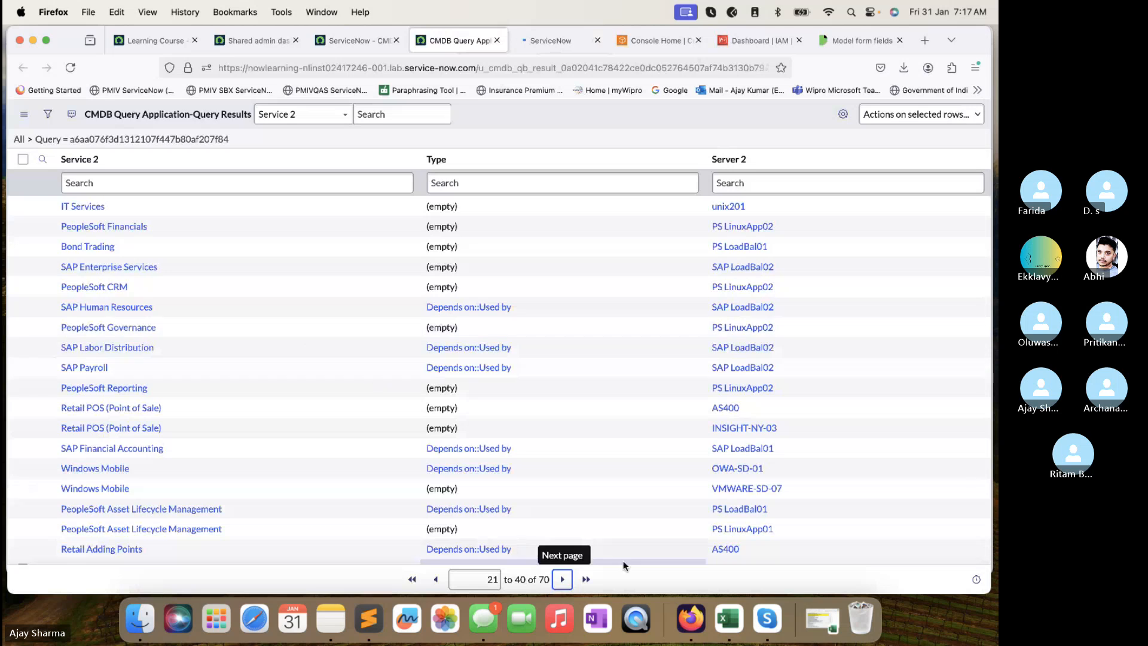
left_click(562, 579)
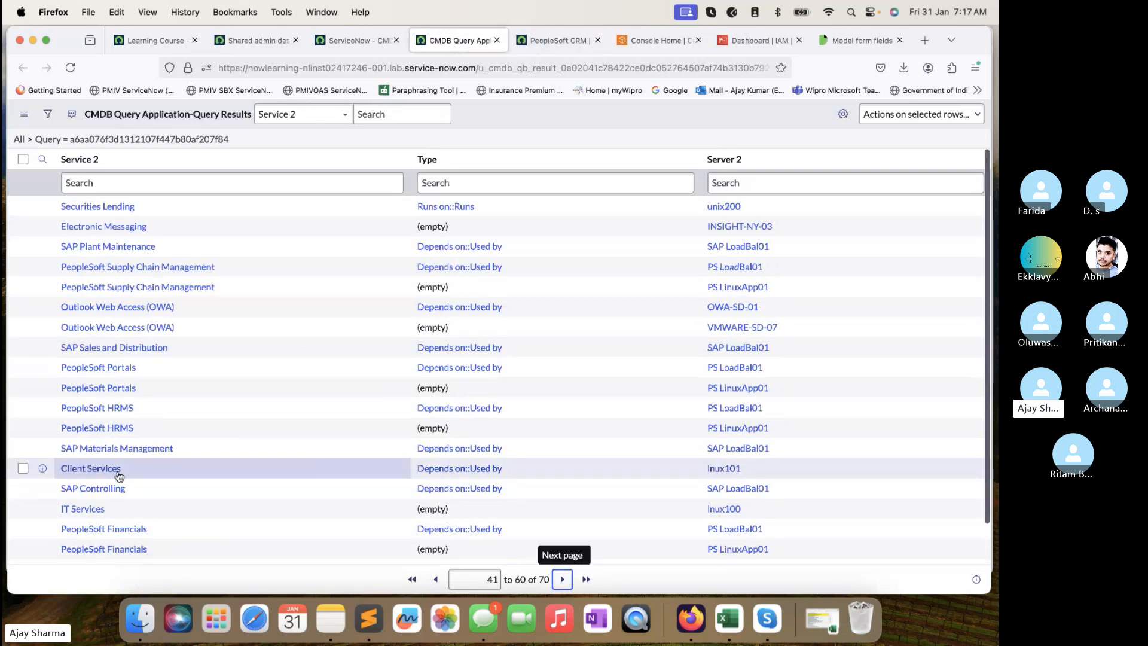
left_click(131, 251, "super")
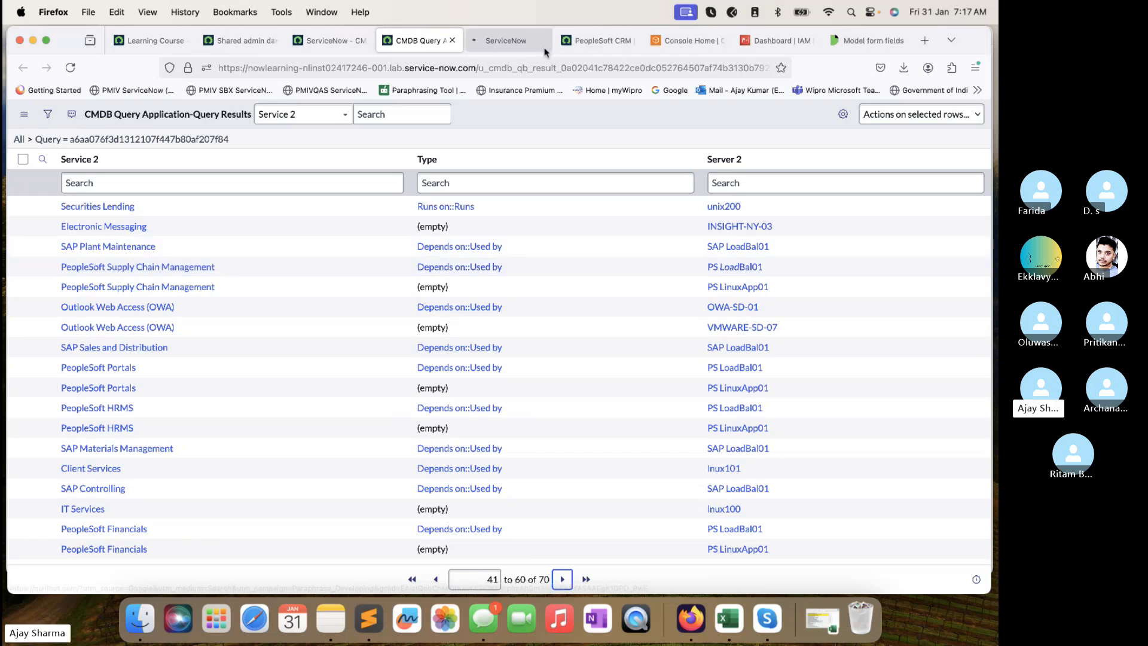
left_click(598, 45)
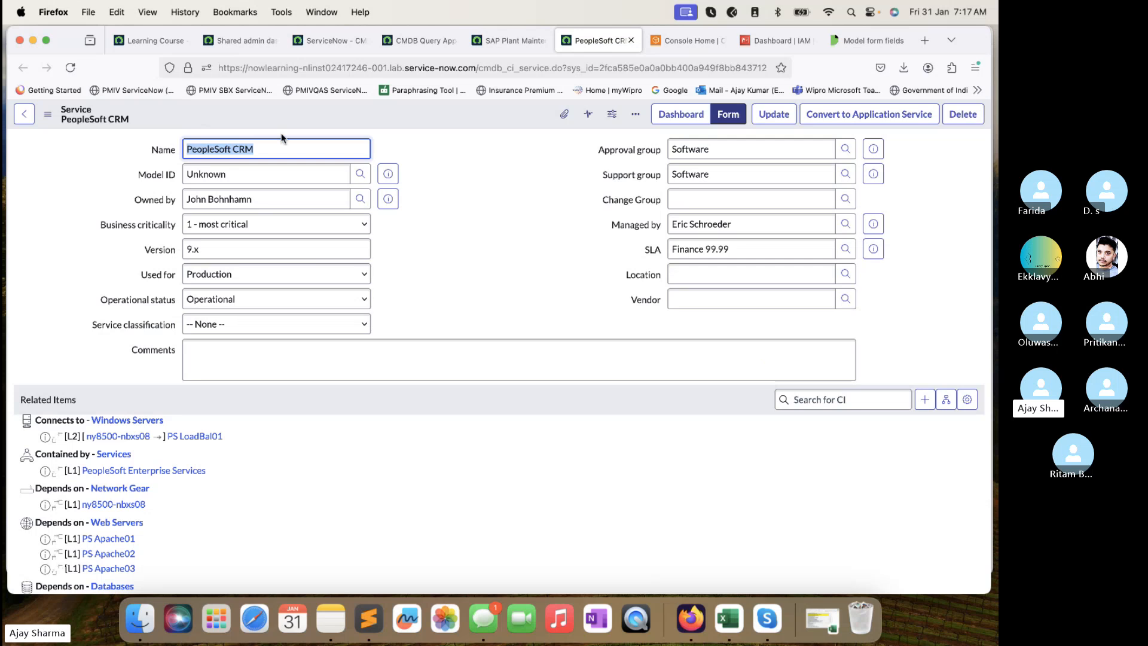
Scroll PeopleSoft CRM's Related Items and compare them with query results 21 to 40.
left_click(281, 150)
scroll(307, 317, "down", 5)
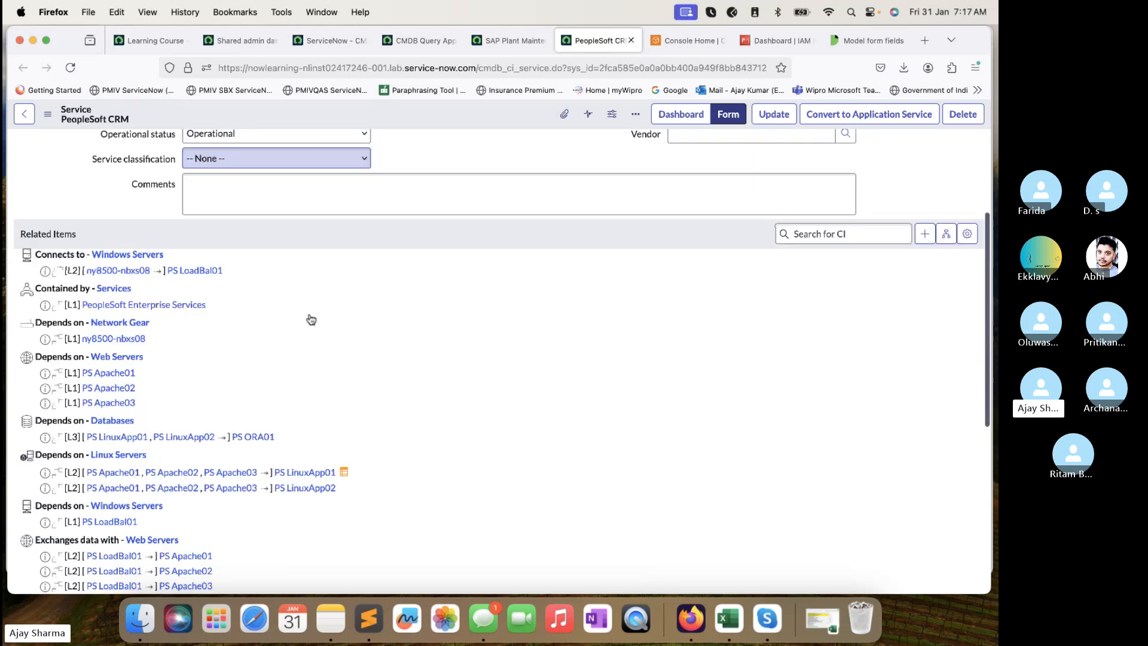
left_click(421, 40)
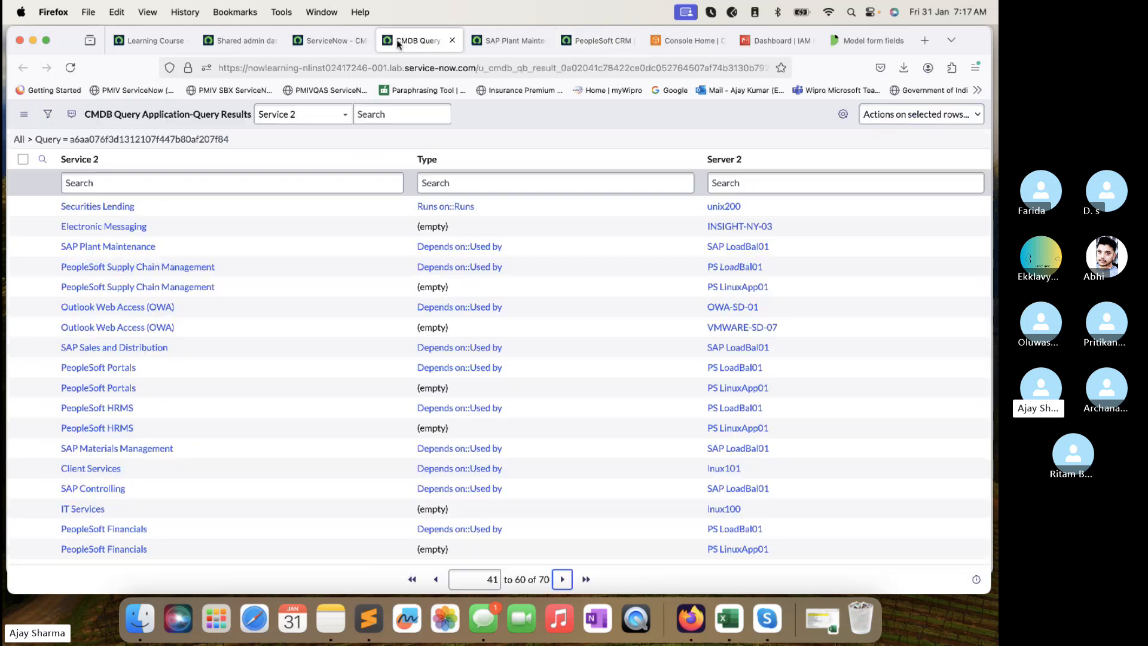
left_click(435, 579)
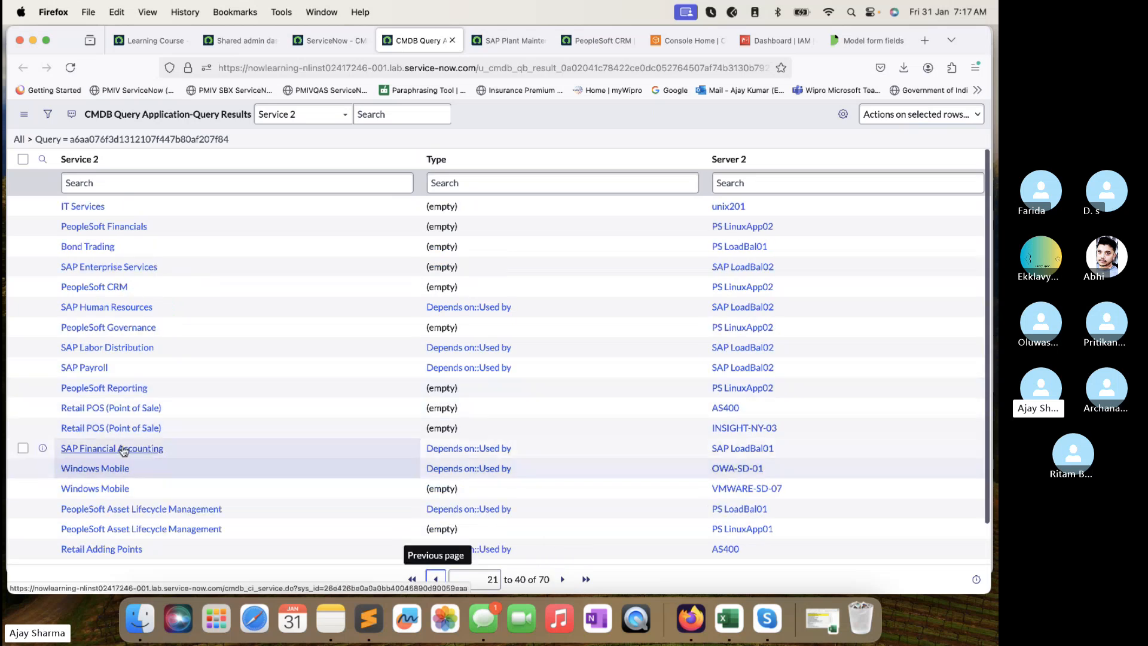
scroll(137, 402, "down", 1)
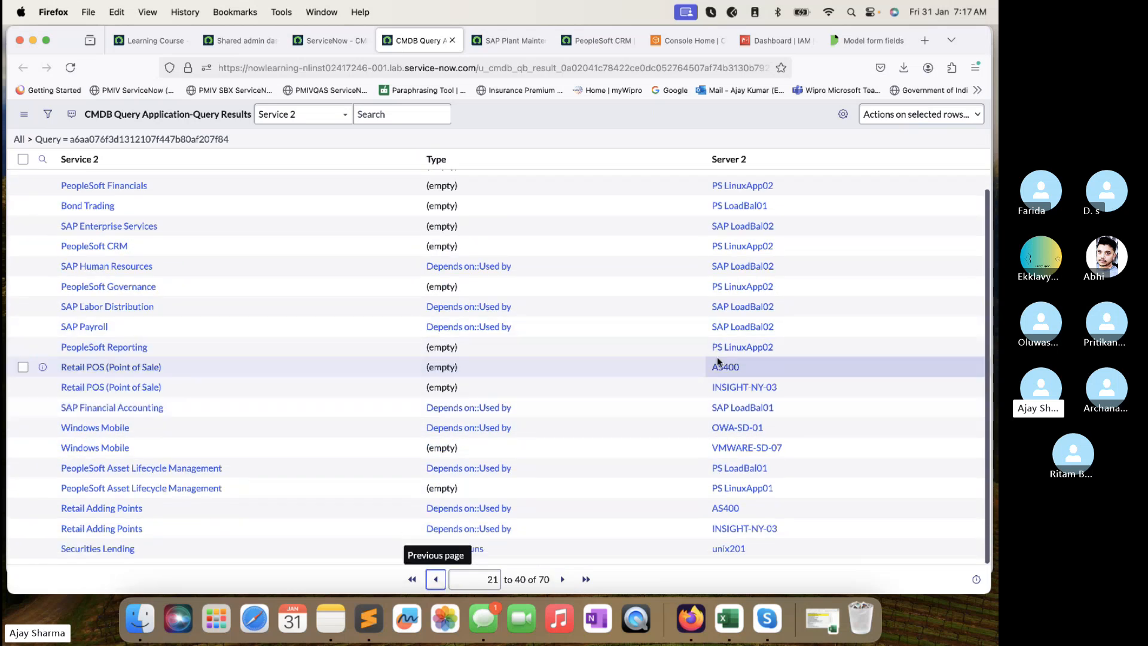
left_click(600, 42)
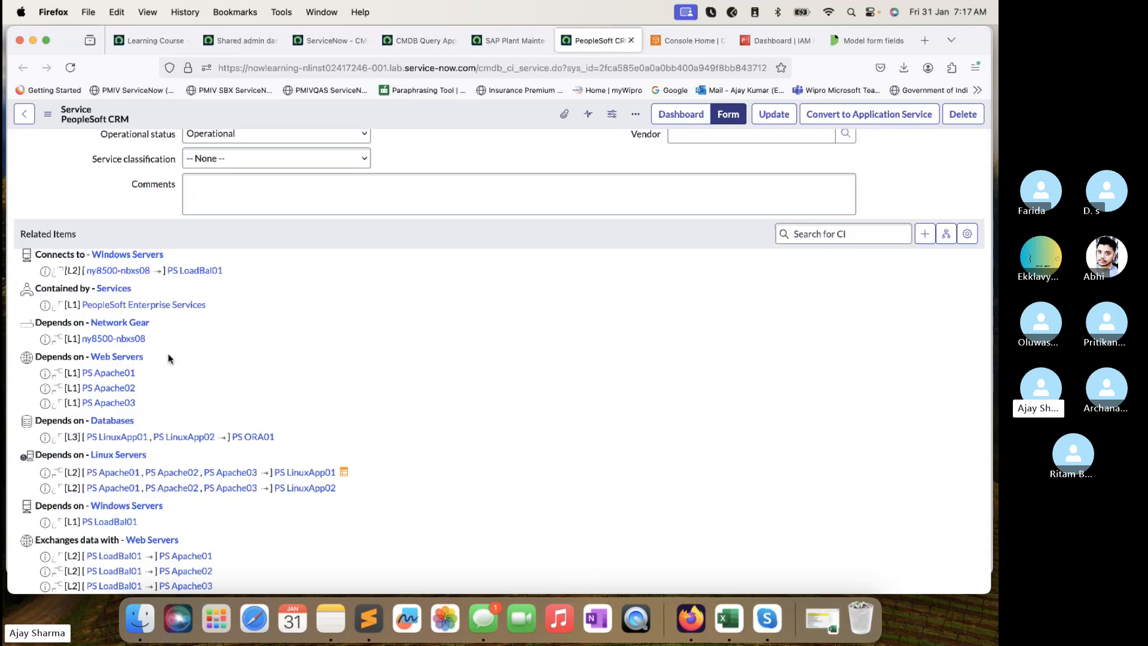
scroll(168, 358, "down", 2)
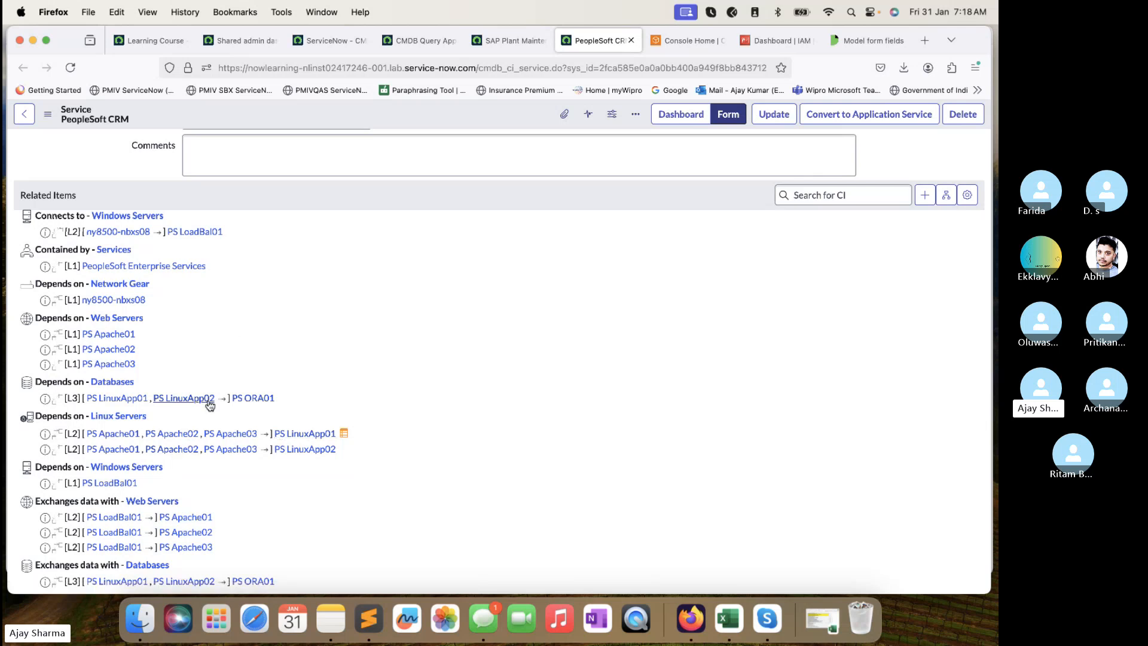
scroll(187, 455, "down", 1)
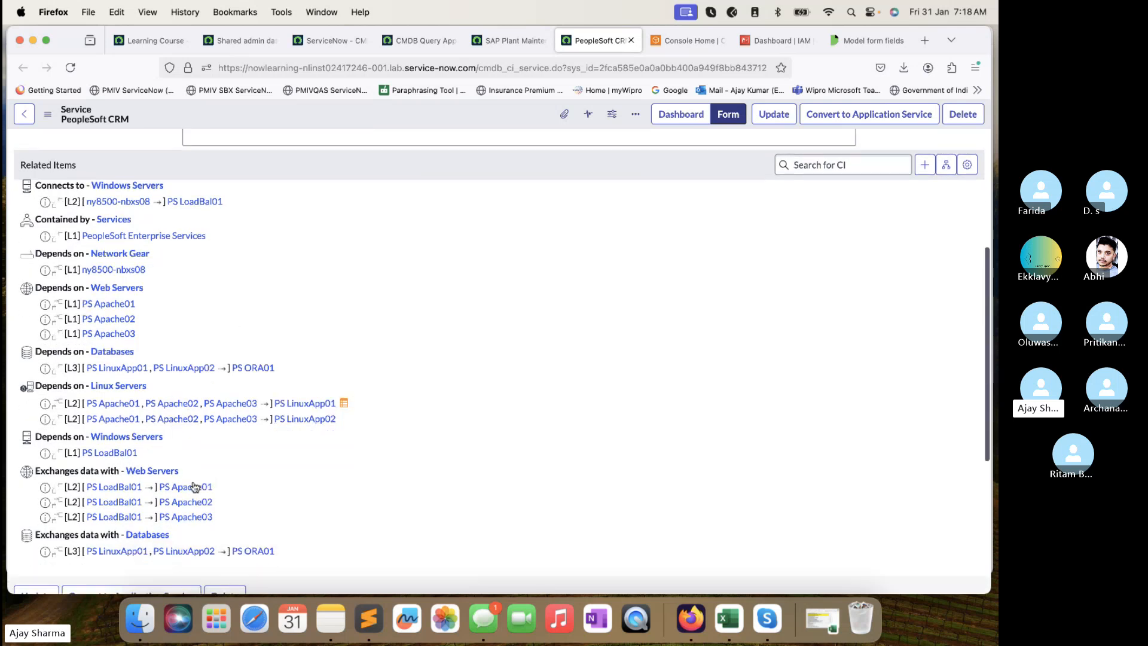
Recheck the results list against the PeopleSoft CRM form, then bring up the SAP Plant Maintenance record.
left_click(450, 39)
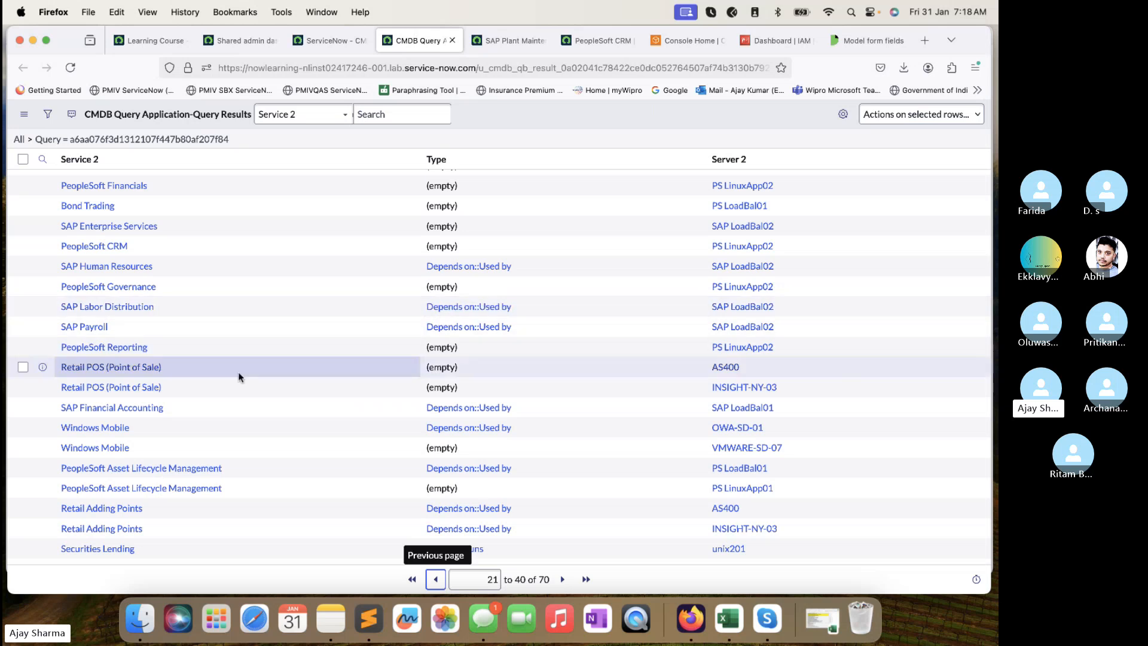
scroll(261, 495, "down", 1)
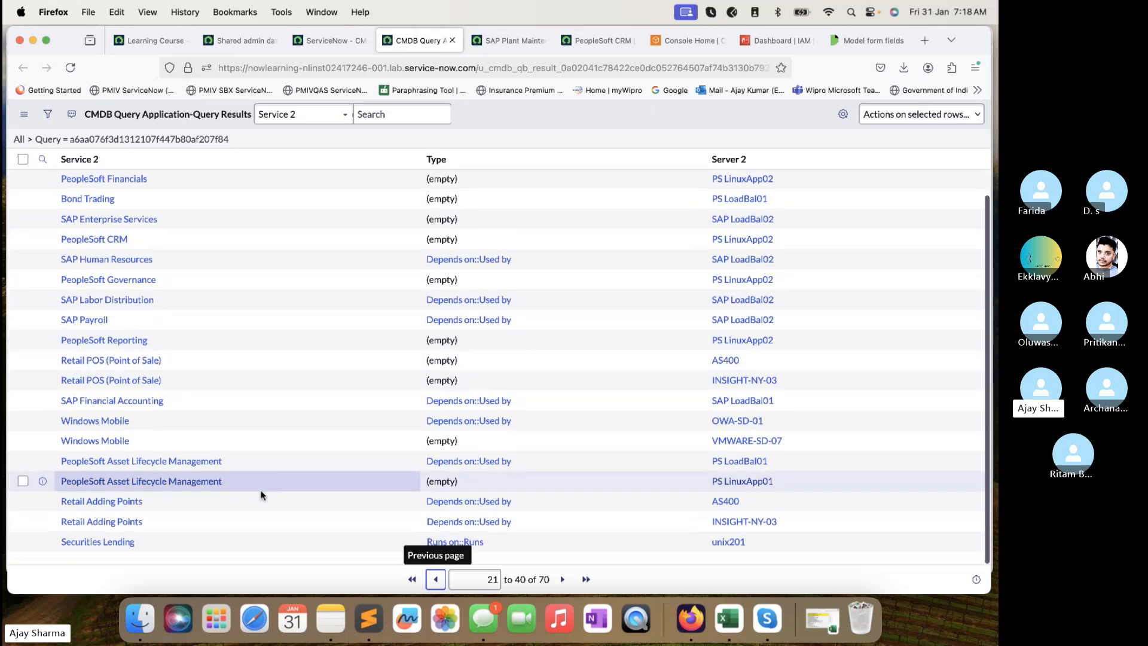
scroll(260, 495, "up", 2)
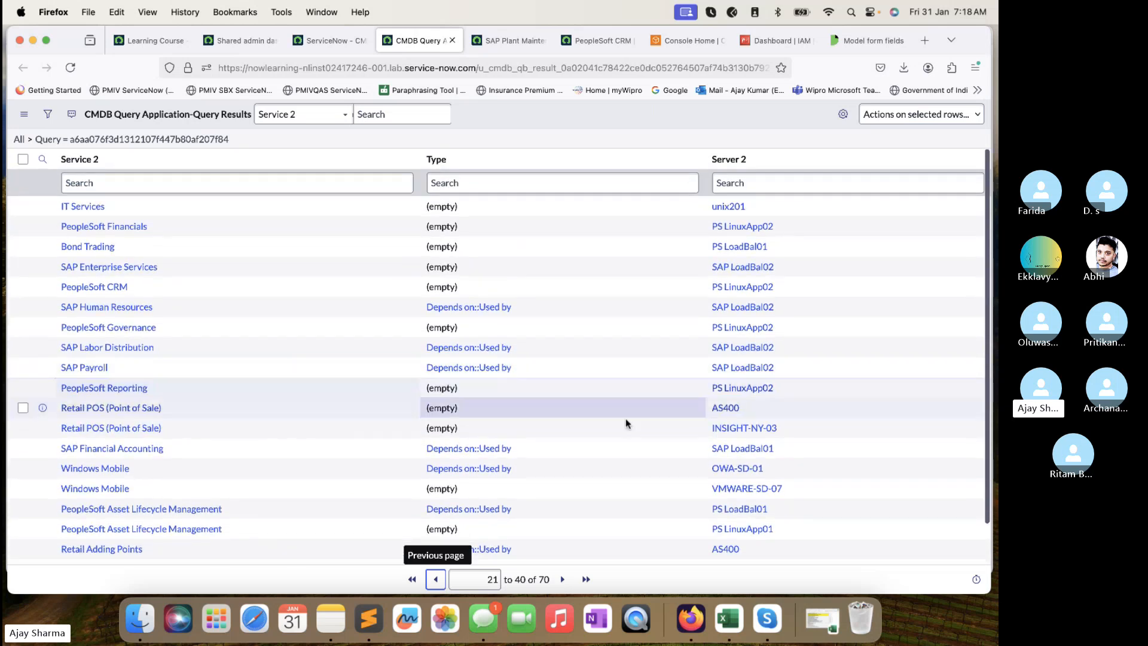
left_click(605, 50)
scroll(357, 327, "down", 2)
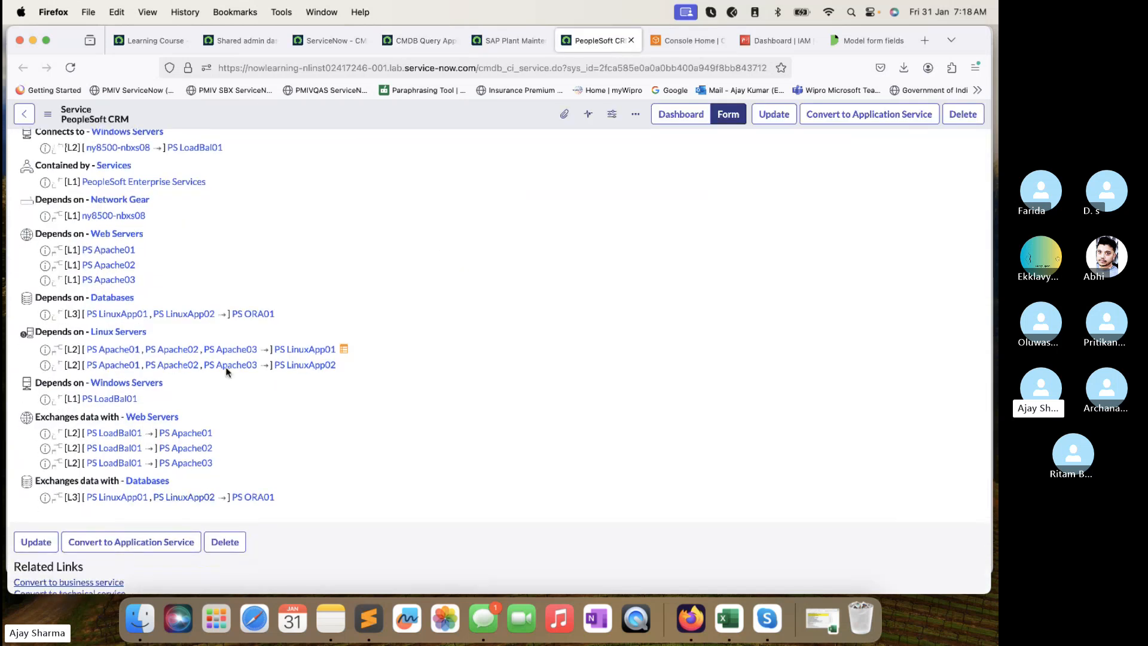
scroll(242, 337, "up", 2)
scroll(242, 337, "up", 1)
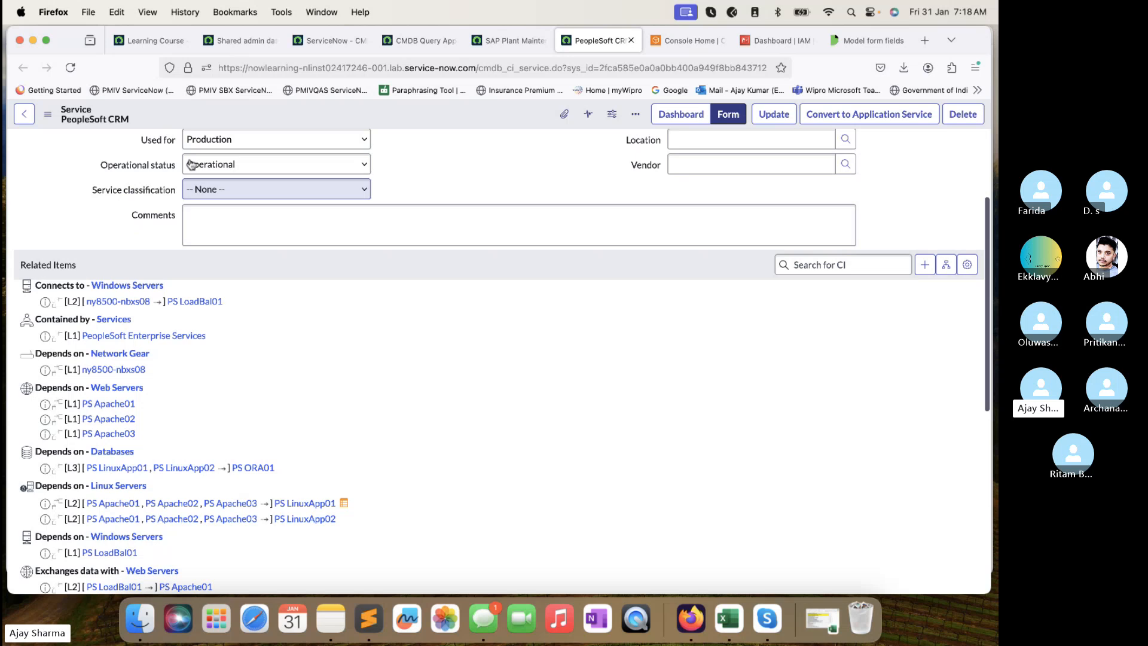
triple_click(62, 122)
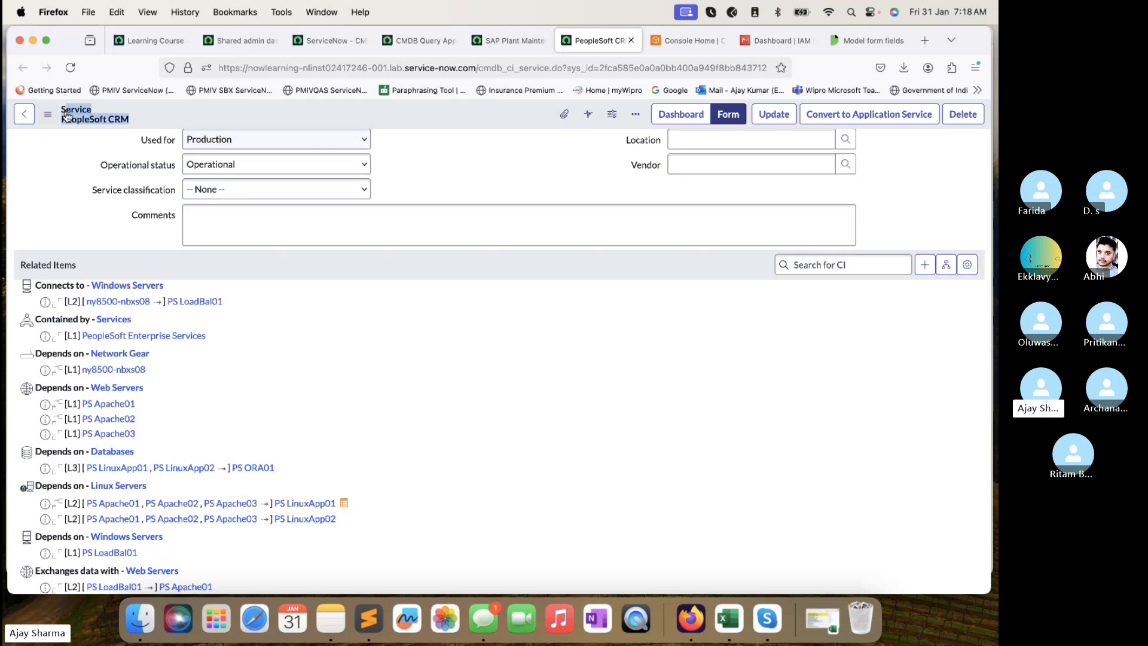
left_click(62, 123)
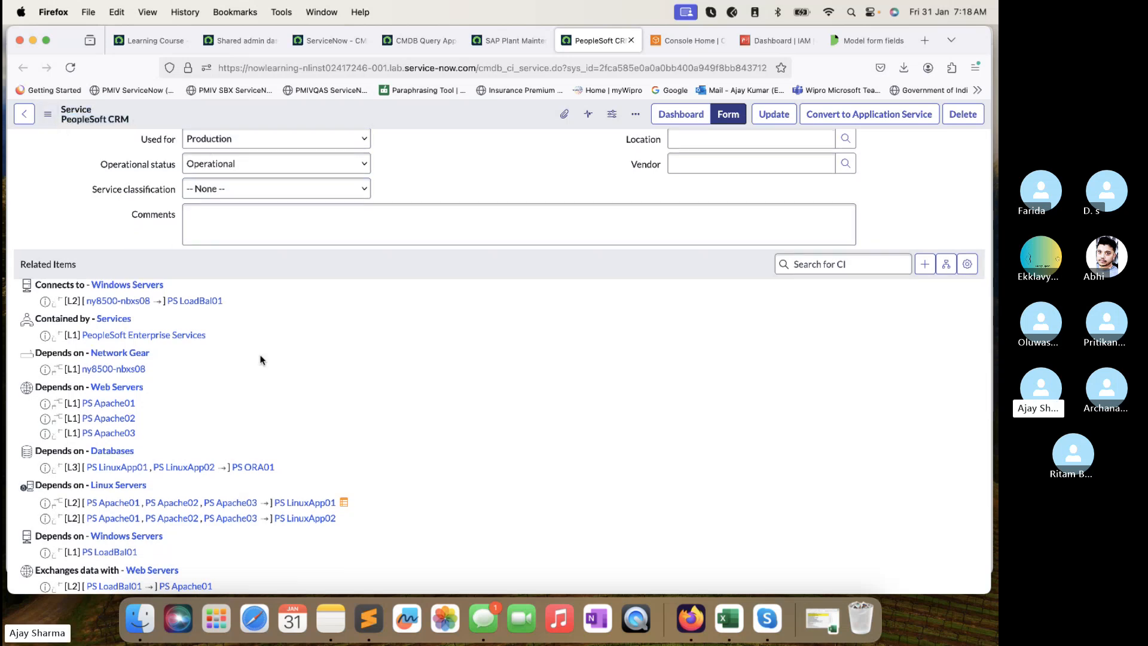
scroll(258, 358, "down", 3)
scroll(260, 359, "down", 1)
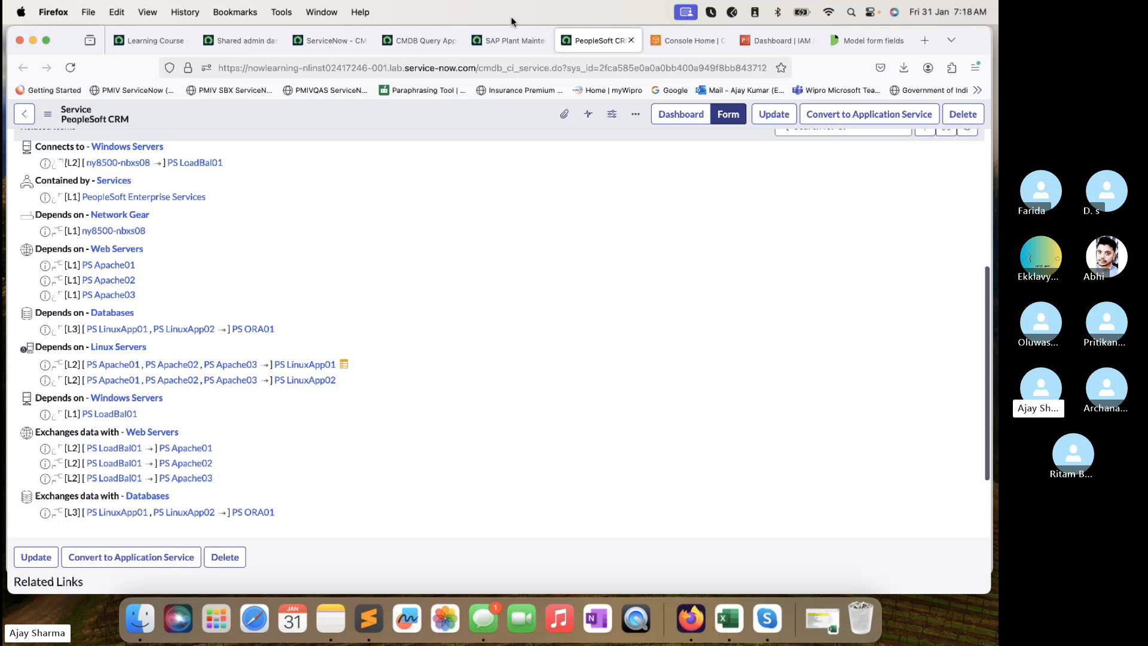
left_click(509, 40)
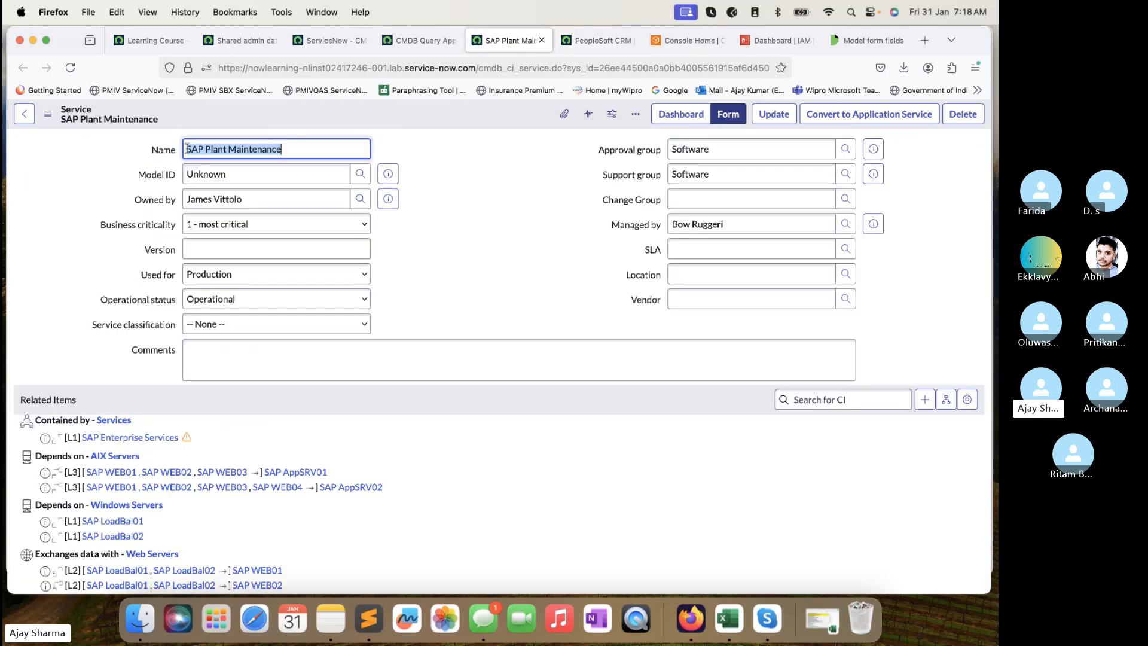
Review the SAP Plant Maintenance record, selecting its name and the cmdb_ci_service table in the address.
scroll(174, 239, "down", 4)
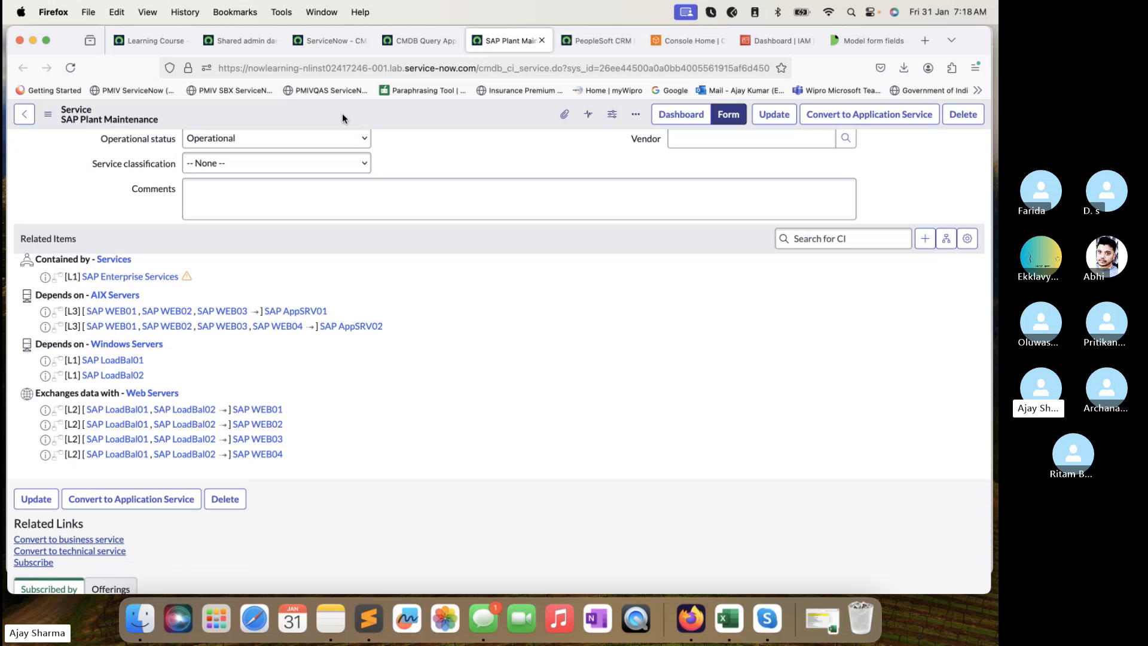
scroll(372, 152, "up", 3)
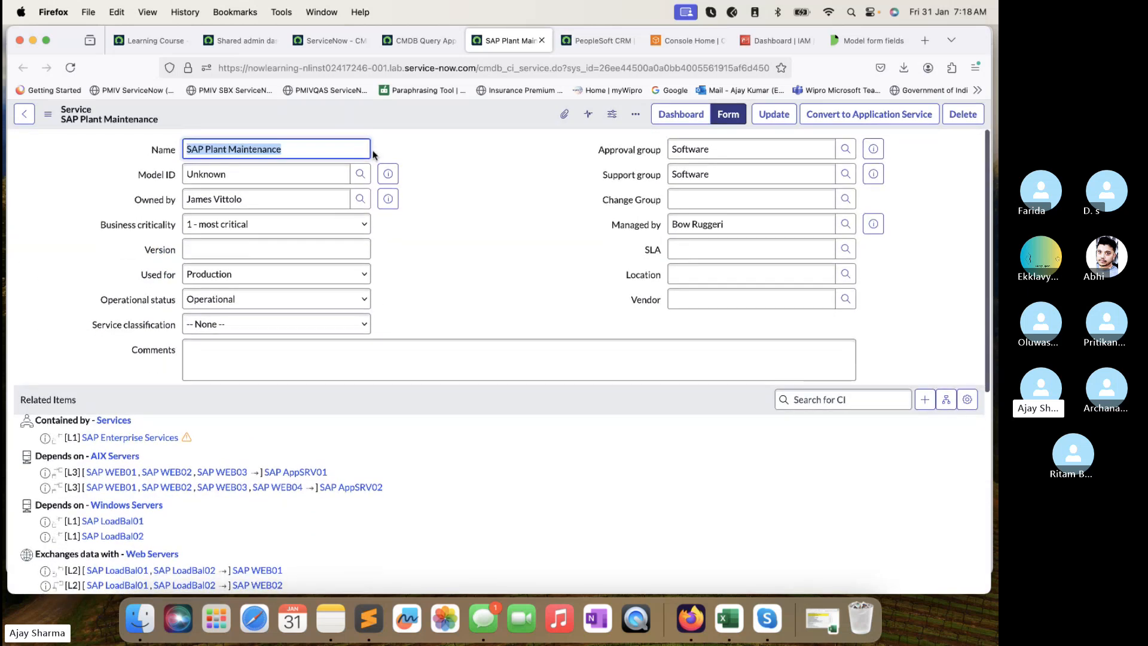
left_click(305, 150)
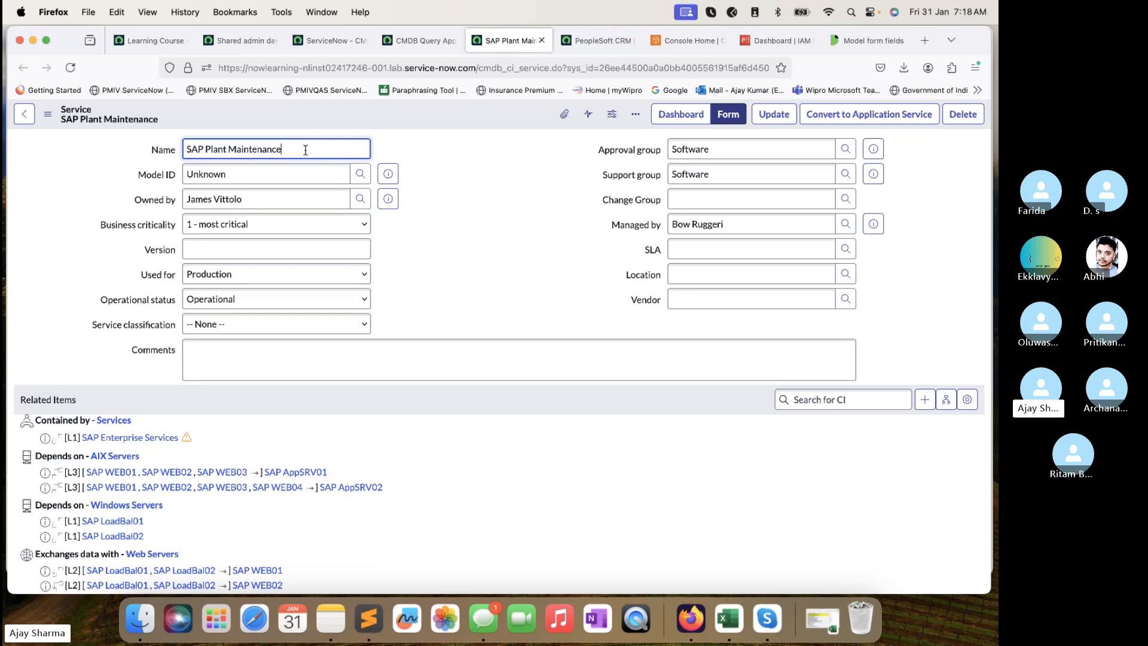
left_click_drag(292, 151, 189, 142)
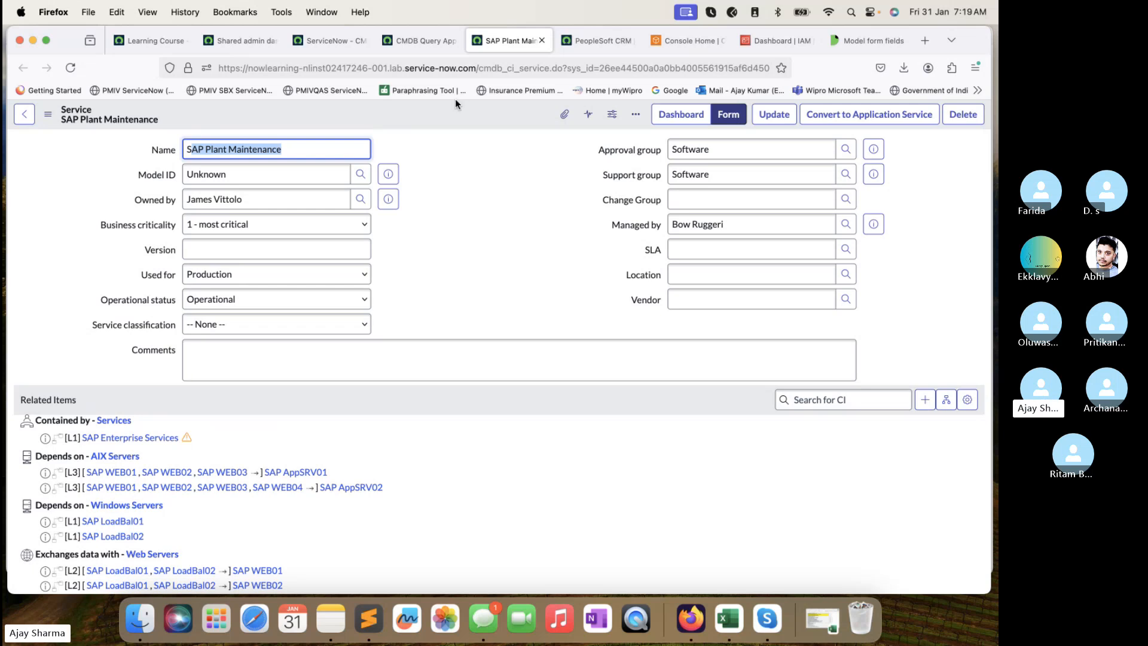
left_click_drag(557, 67, 470, 75)
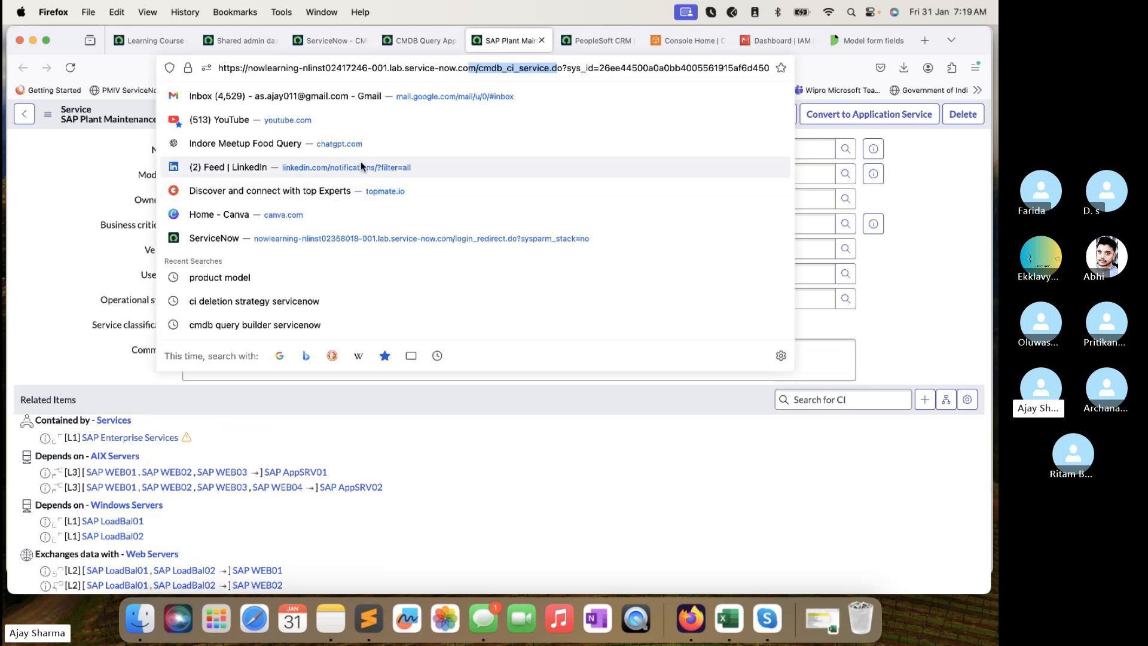
left_click(73, 214)
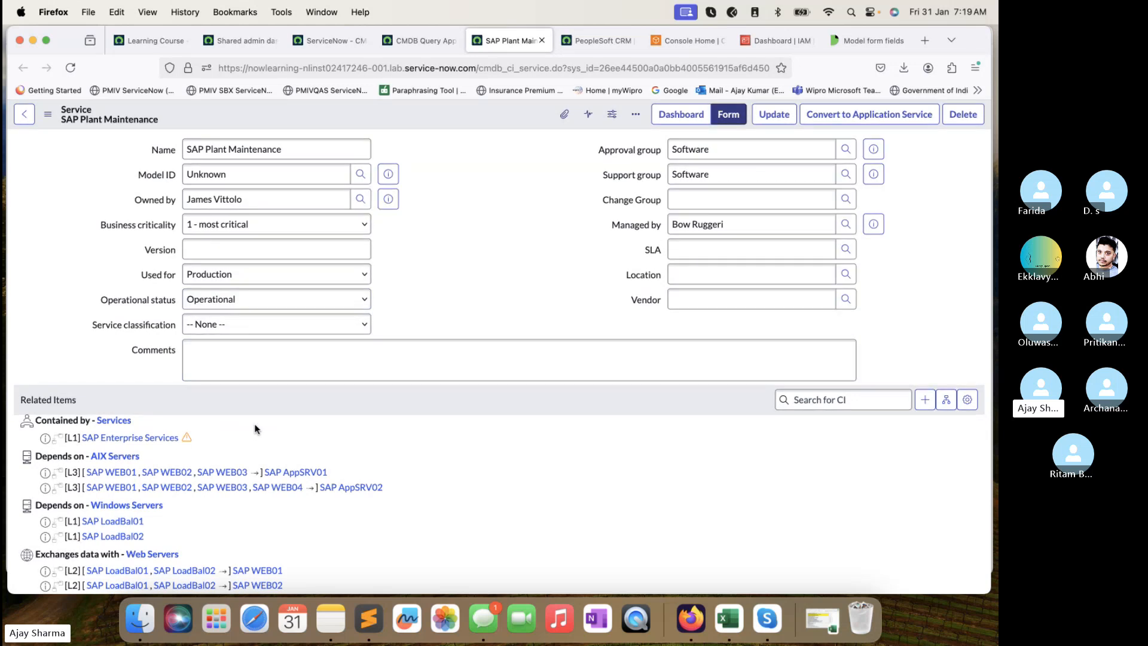
scroll(254, 428, "down", 4)
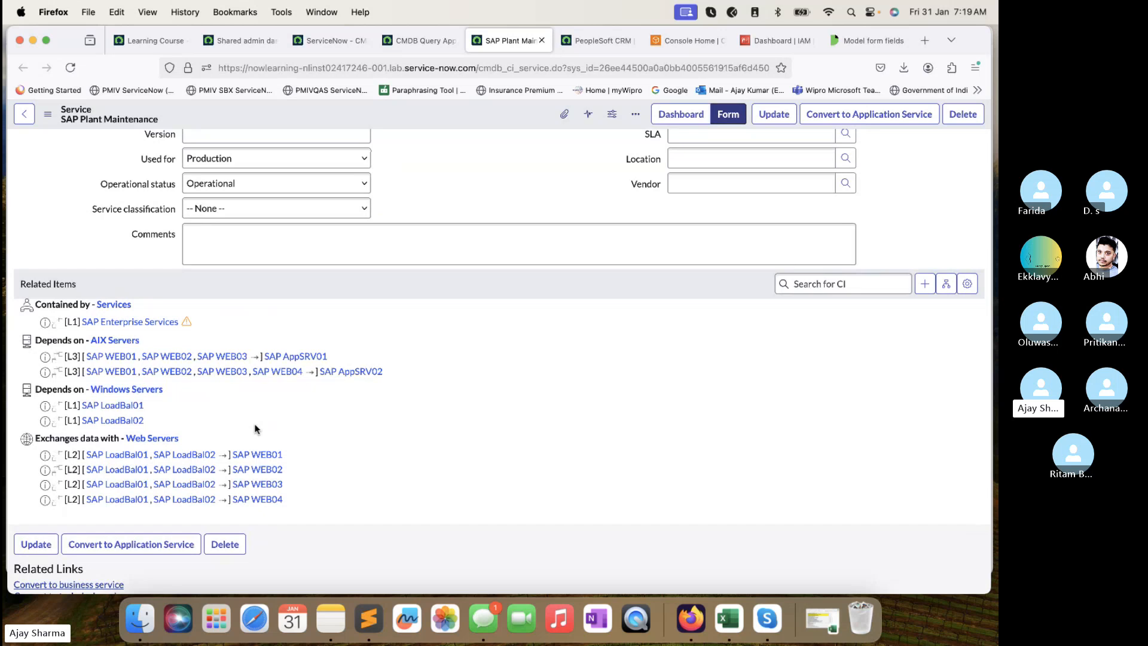
Cycle through the results and service record tabs, then return to the CMDB Query Builder canvas.
left_click(427, 49)
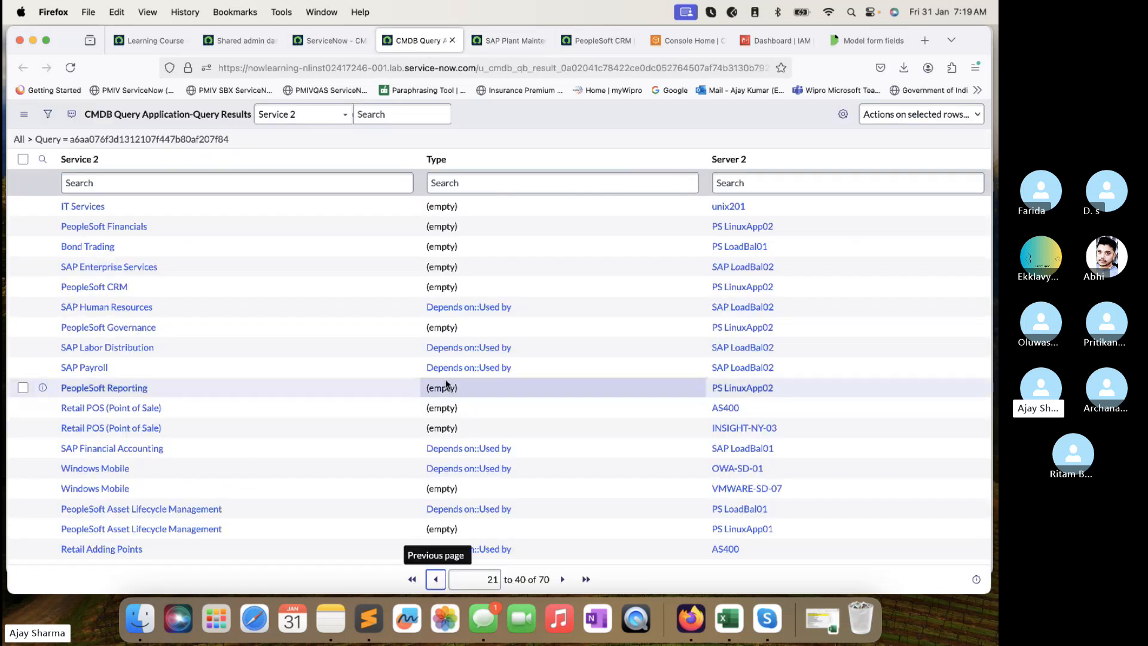
left_click(487, 41)
left_click(601, 40)
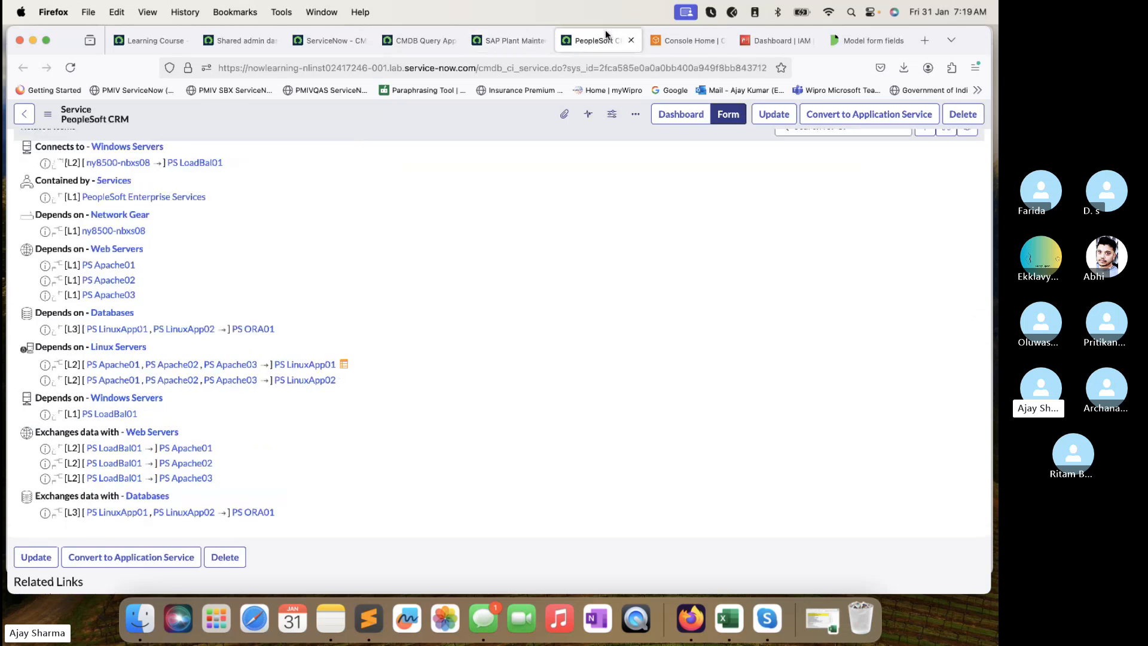
left_click(419, 40)
left_click(322, 12)
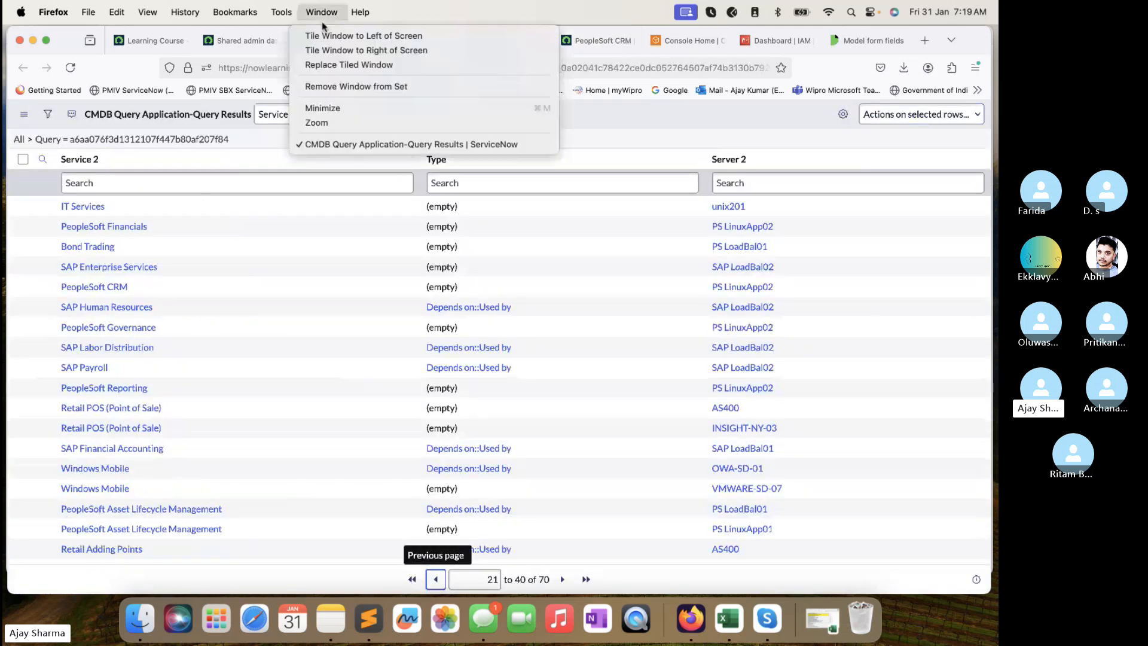
left_click(257, 45)
left_click(335, 41)
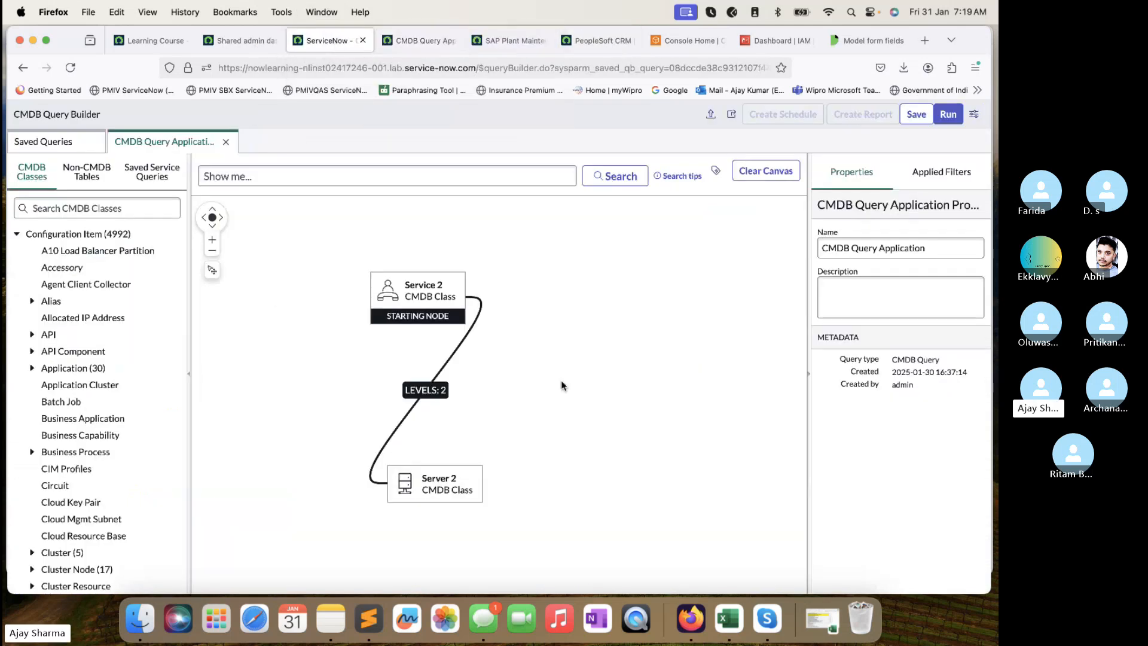
Move Server 2 lower right, drag Incident from Non-CMDB Tables (searched 'in') onto the canvas, and link it to Service 2.
left_click_drag(448, 493, 619, 471)
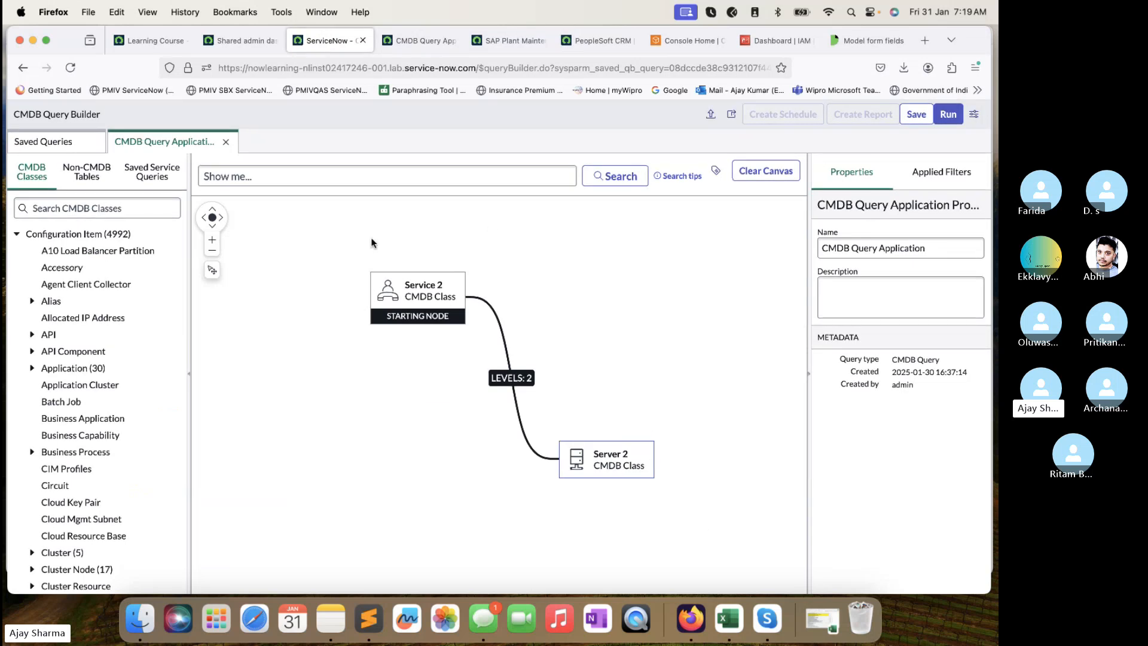
mouse_move(400, 288)
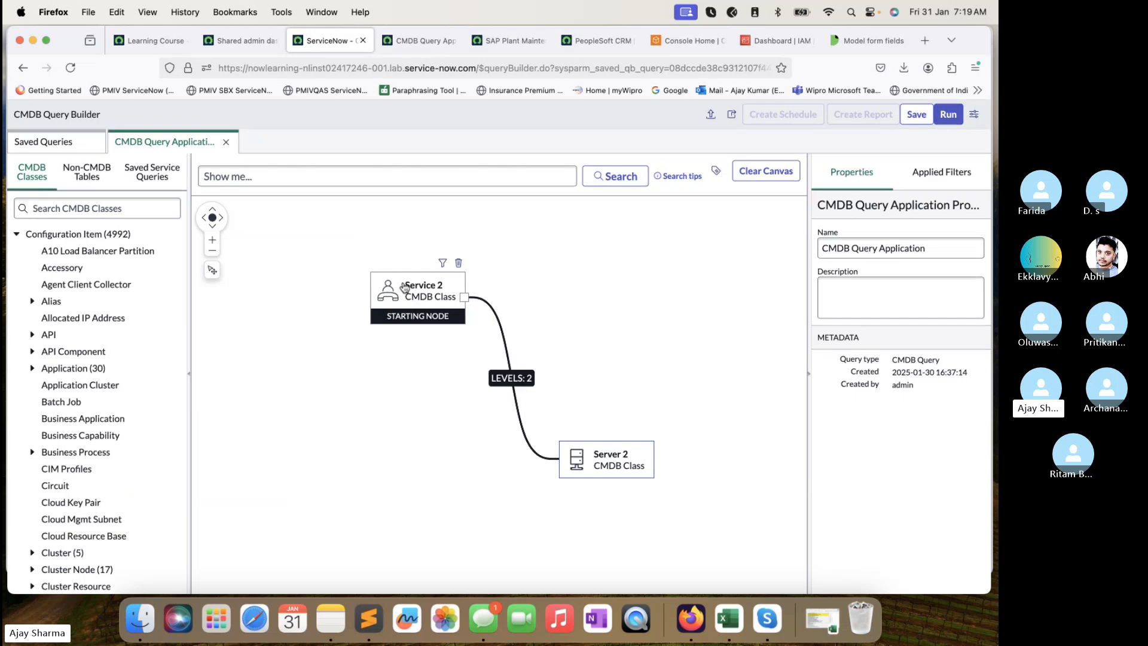
mouse_move(619, 474)
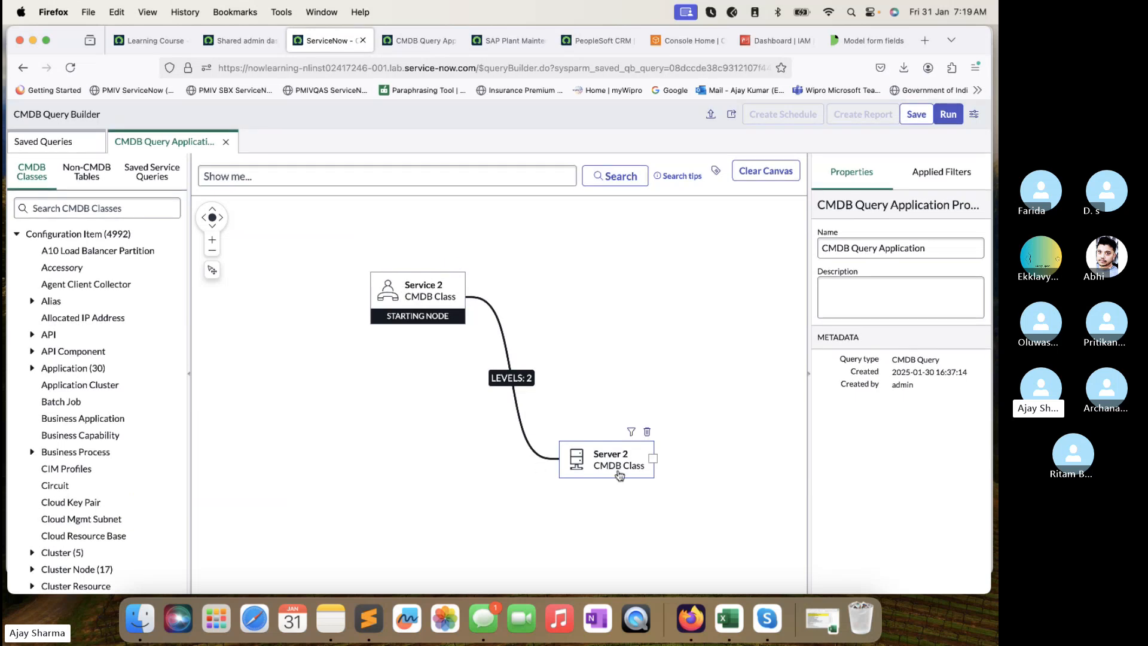
left_click(87, 174)
left_click(95, 207)
type("incident")
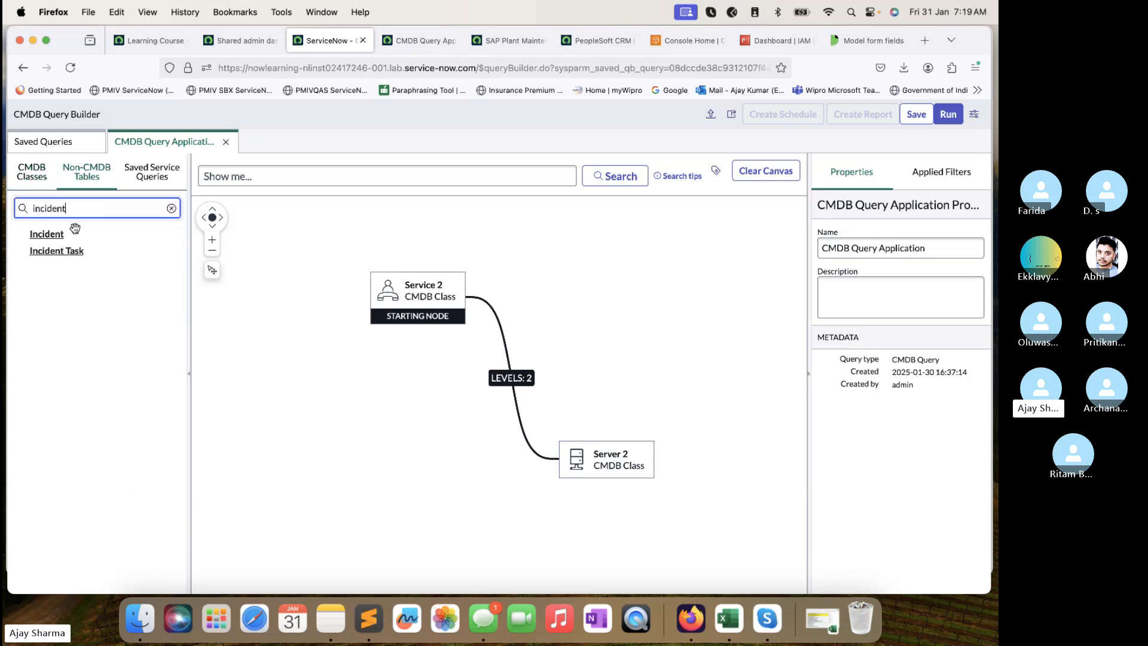
left_click_drag(67, 233, 342, 418)
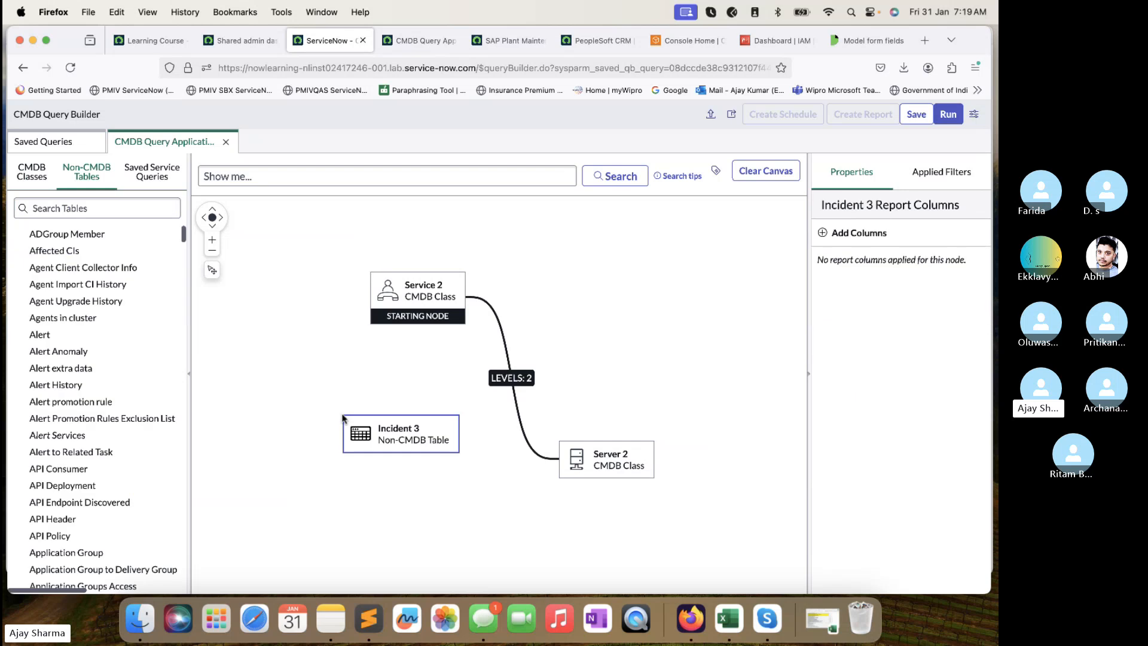
left_click(465, 298)
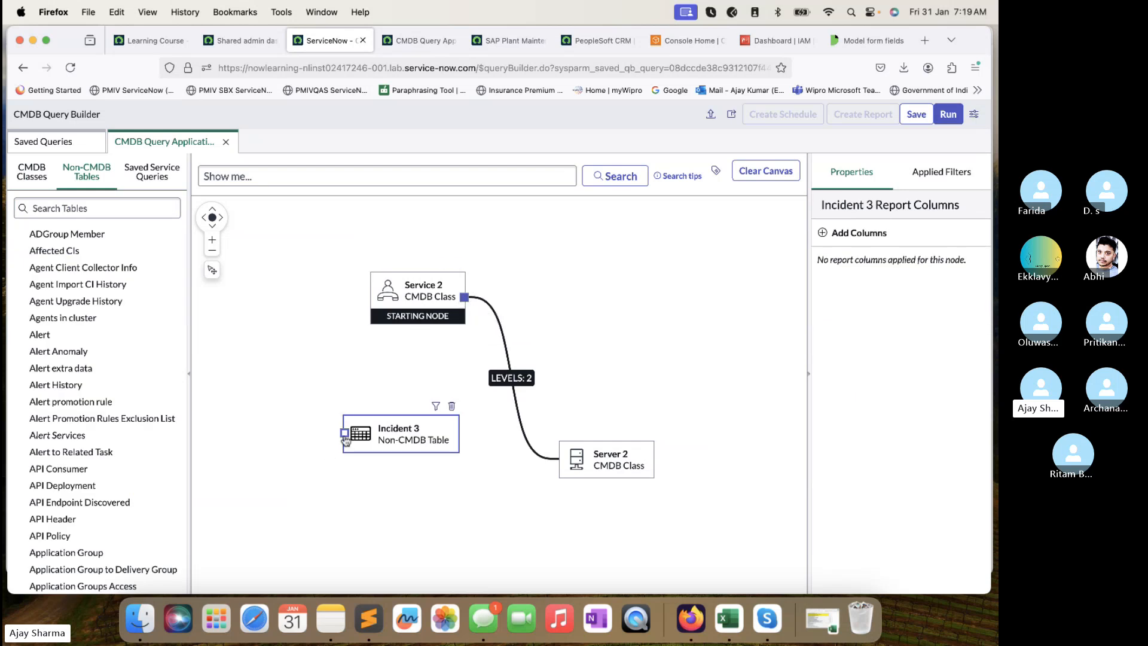
left_click(392, 425)
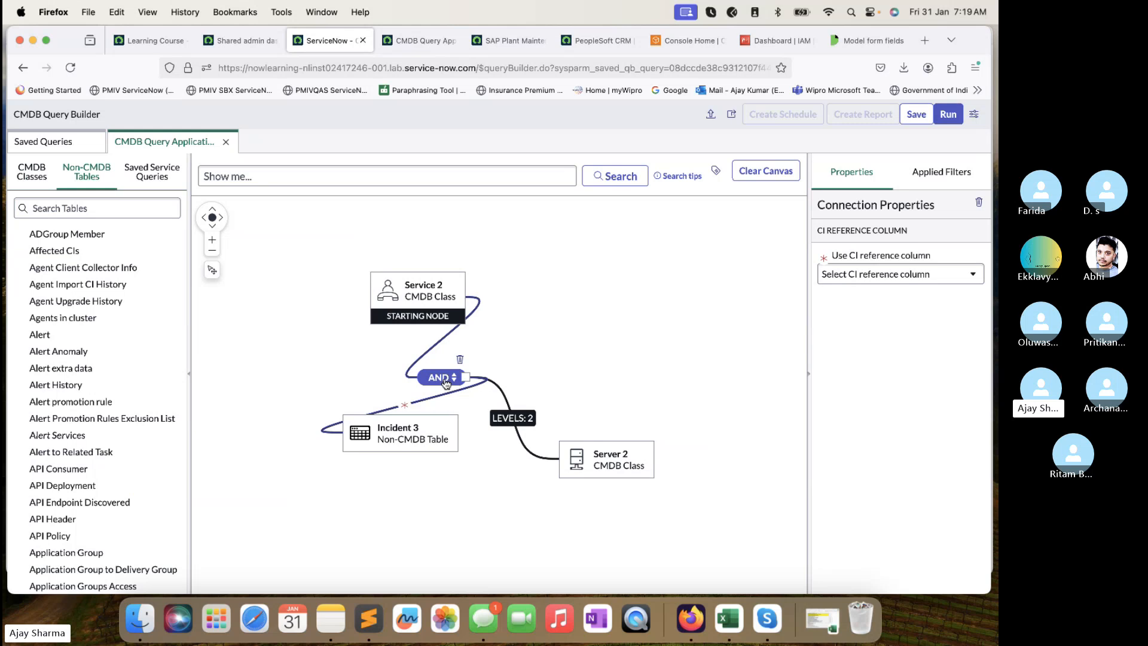
Set the Incident 3 link to OR using the Configuration item column and rerun the query for 80 results.
left_click_drag(404, 432, 369, 464)
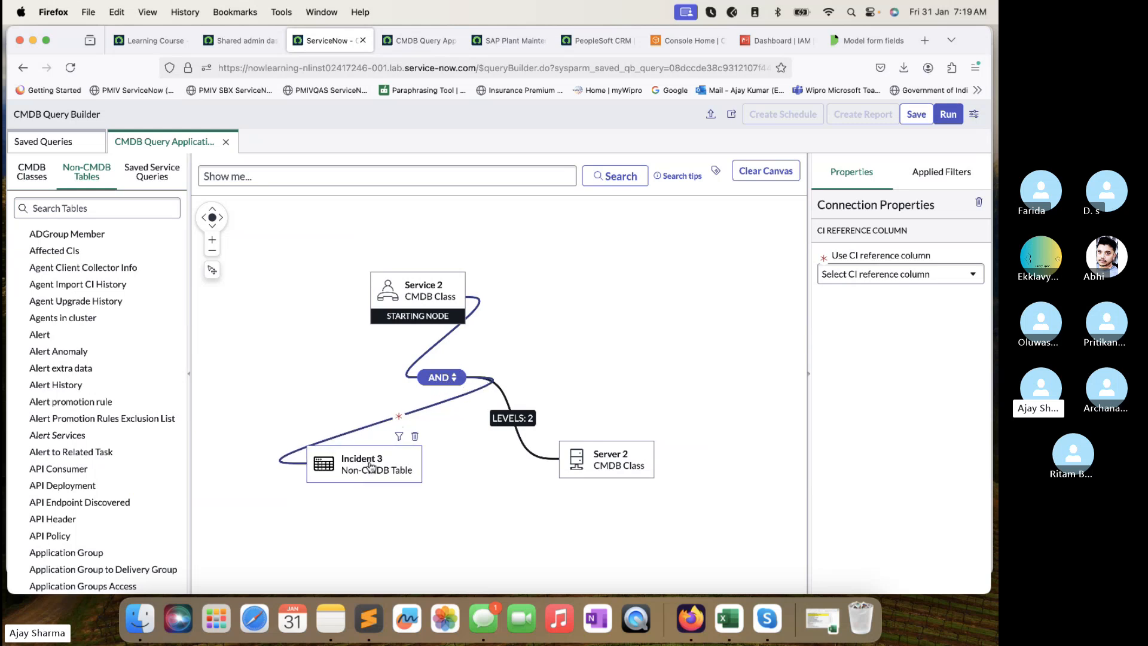
left_click(447, 379)
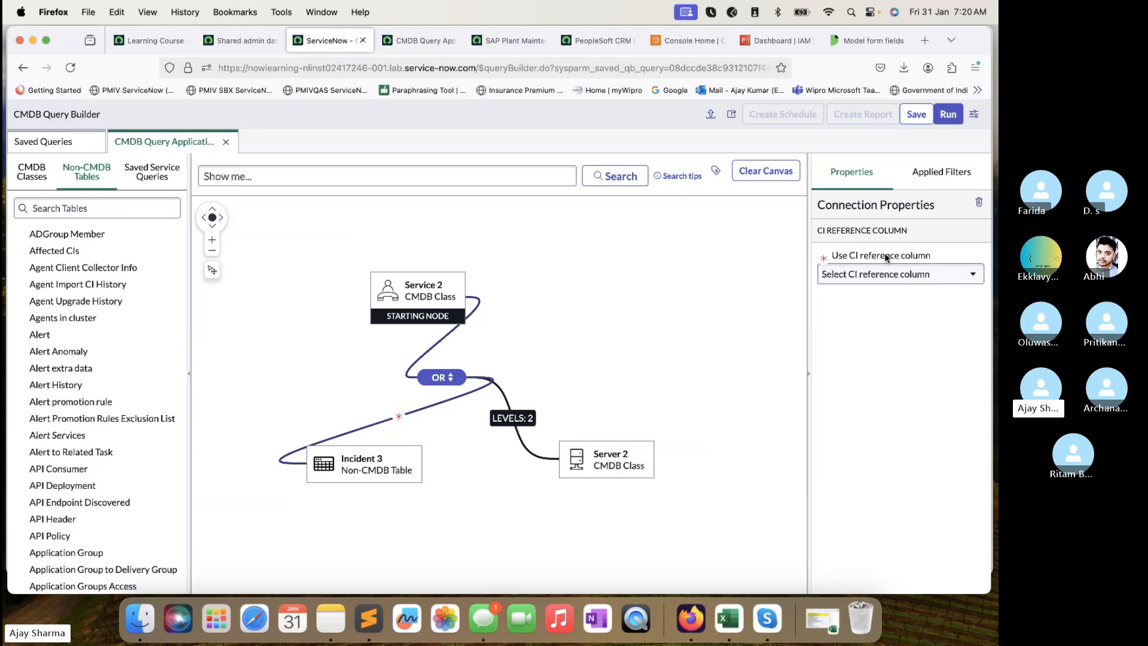
left_click(939, 276)
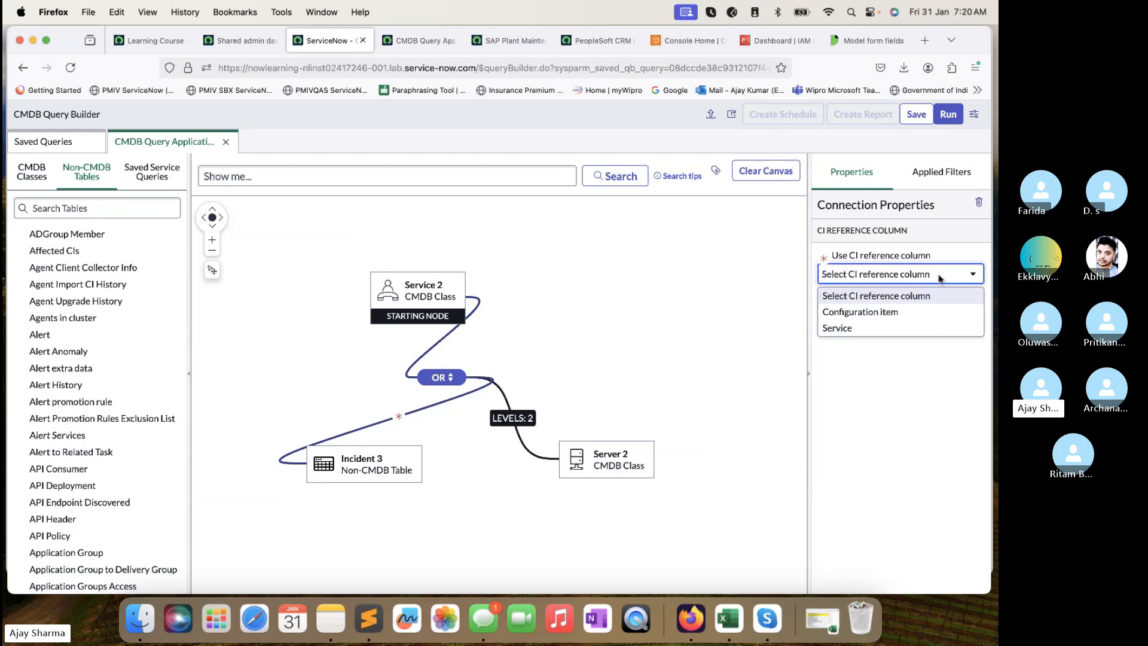
left_click(863, 315)
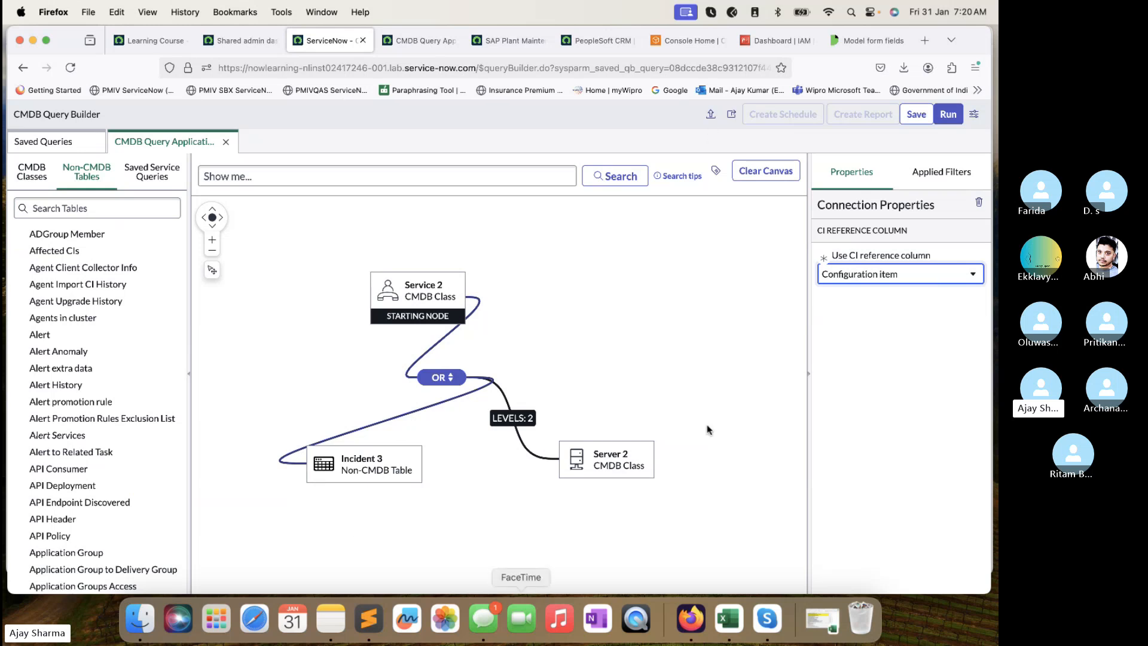
left_click(948, 113)
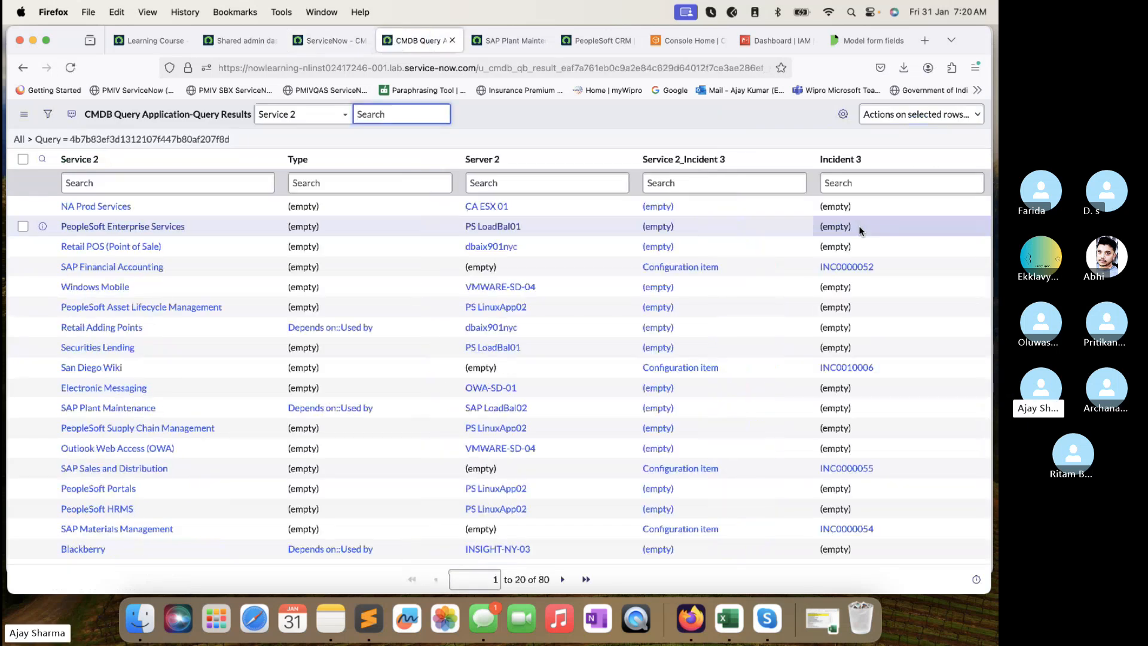
Scroll the results and open incident INC0000052 in a new tab.
scroll(861, 239, "down", 2)
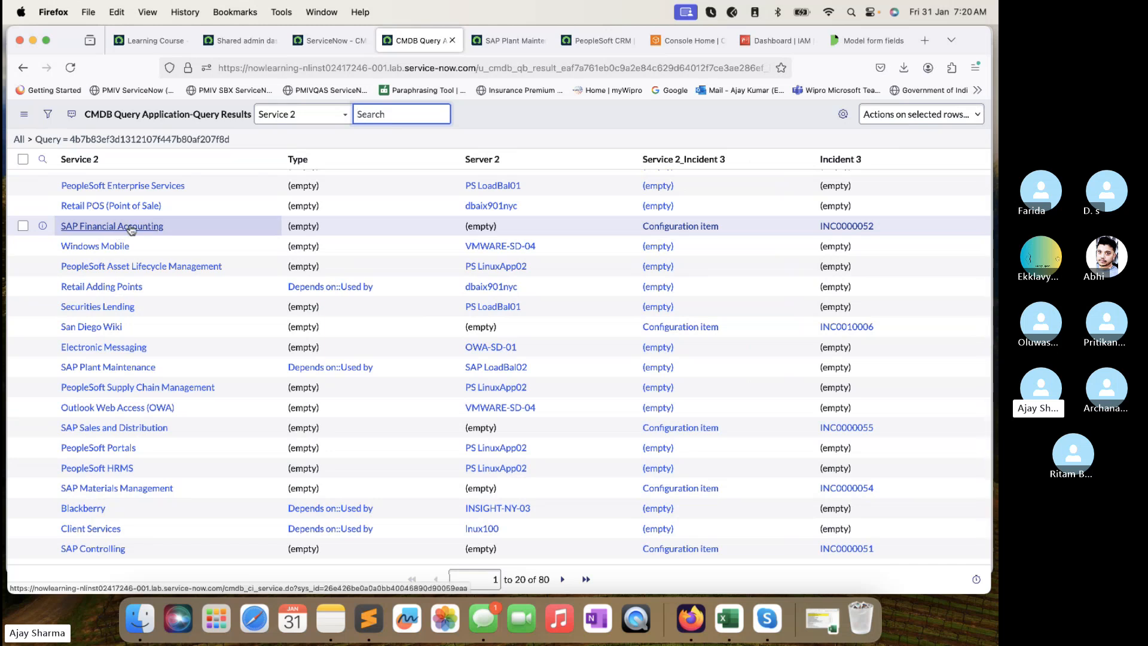
left_click(855, 231, "super")
Confirm INC0000052's Configuration item is SAP Financial Accounting, then return to the query results.
left_click(466, 46)
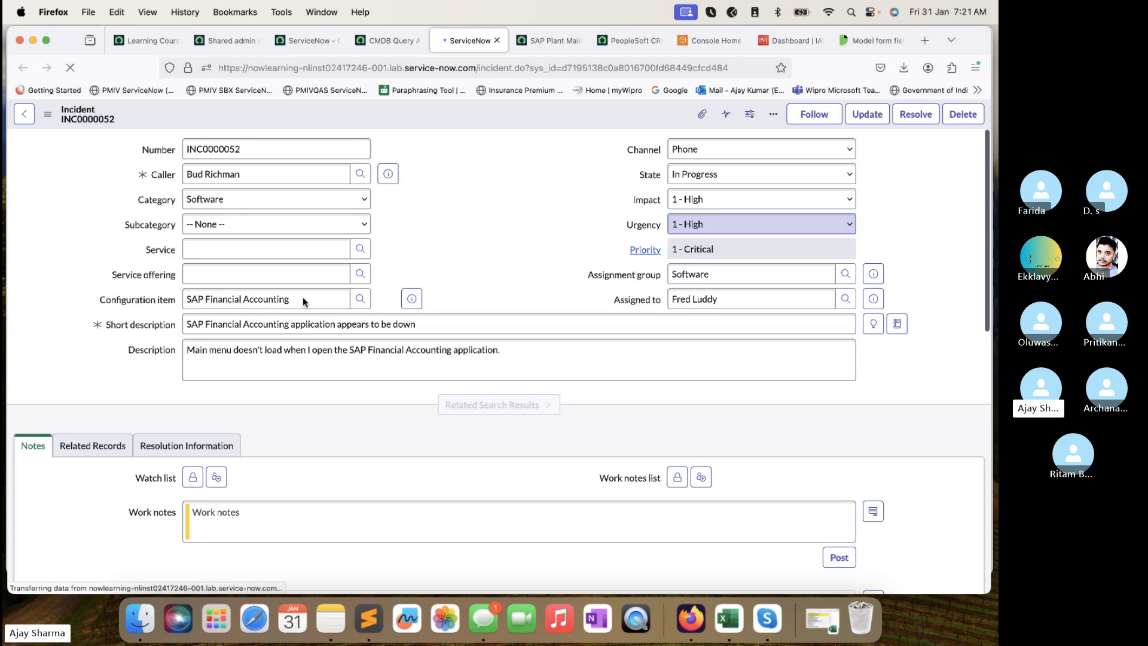
left_click_drag(321, 296, 142, 302)
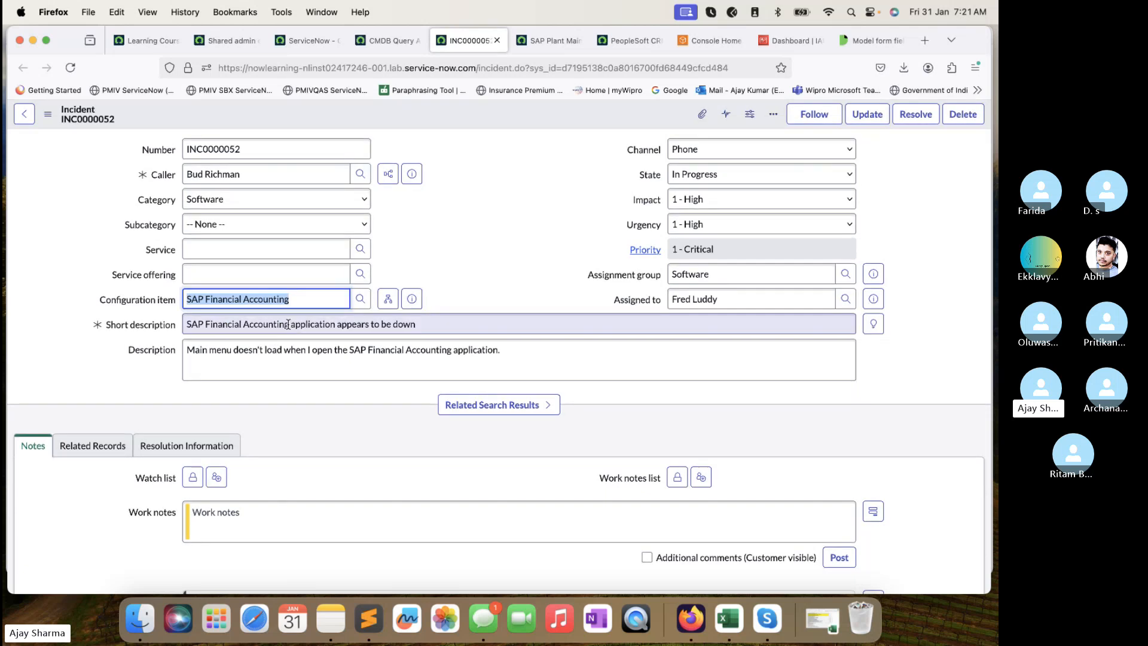
left_click_drag(315, 300, 174, 302)
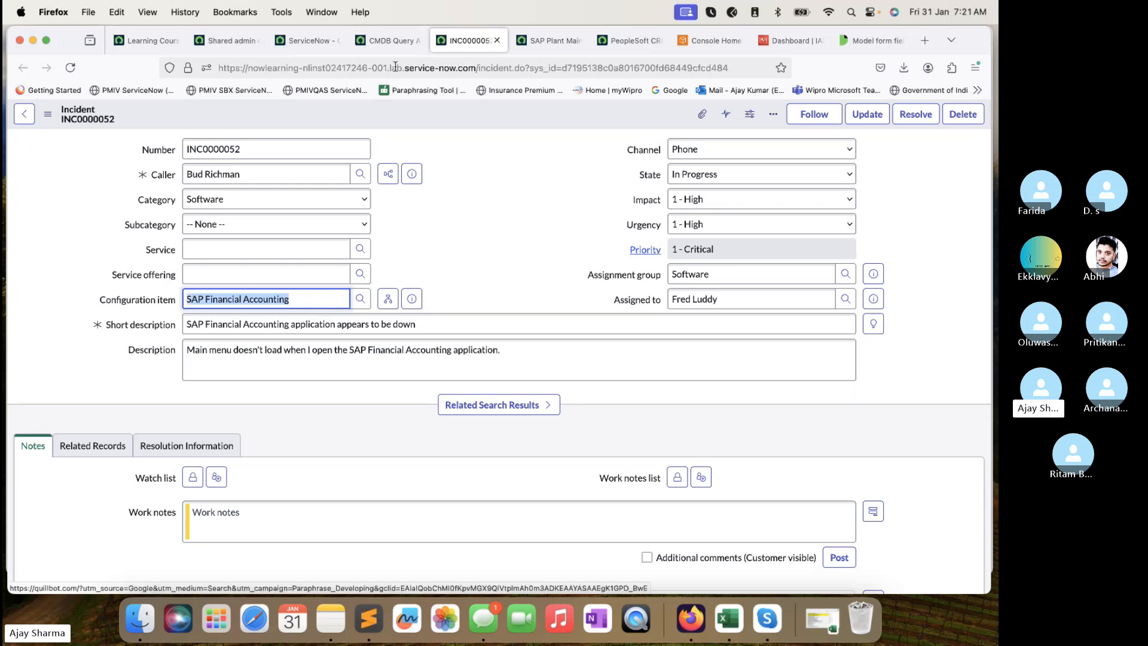
left_click(539, 45)
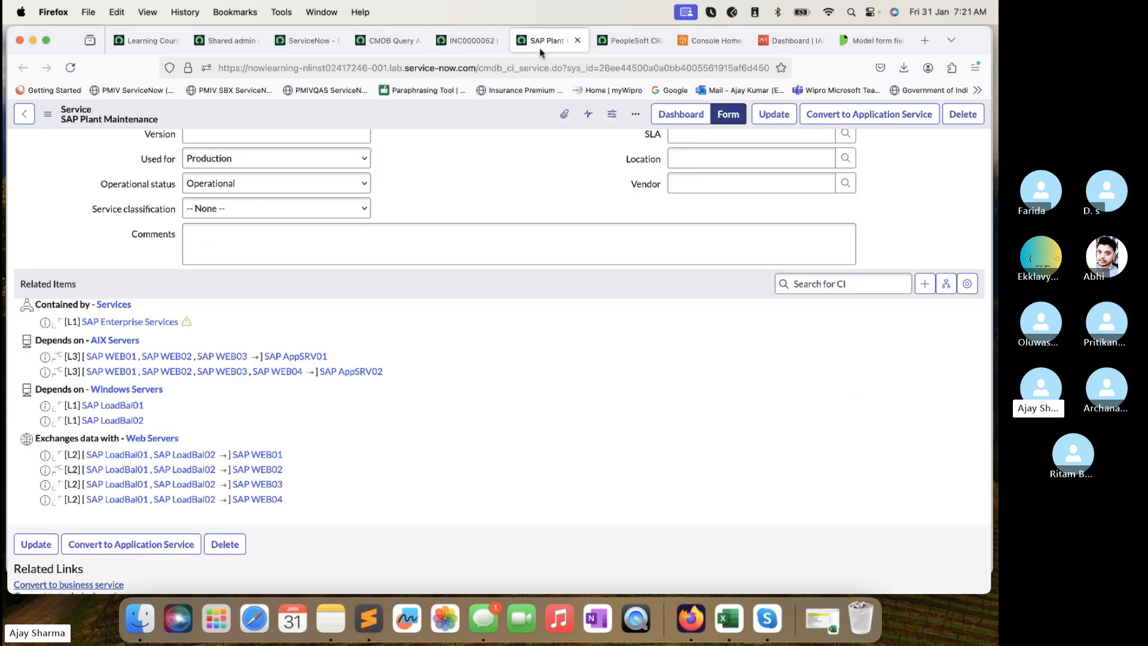
left_click(391, 41)
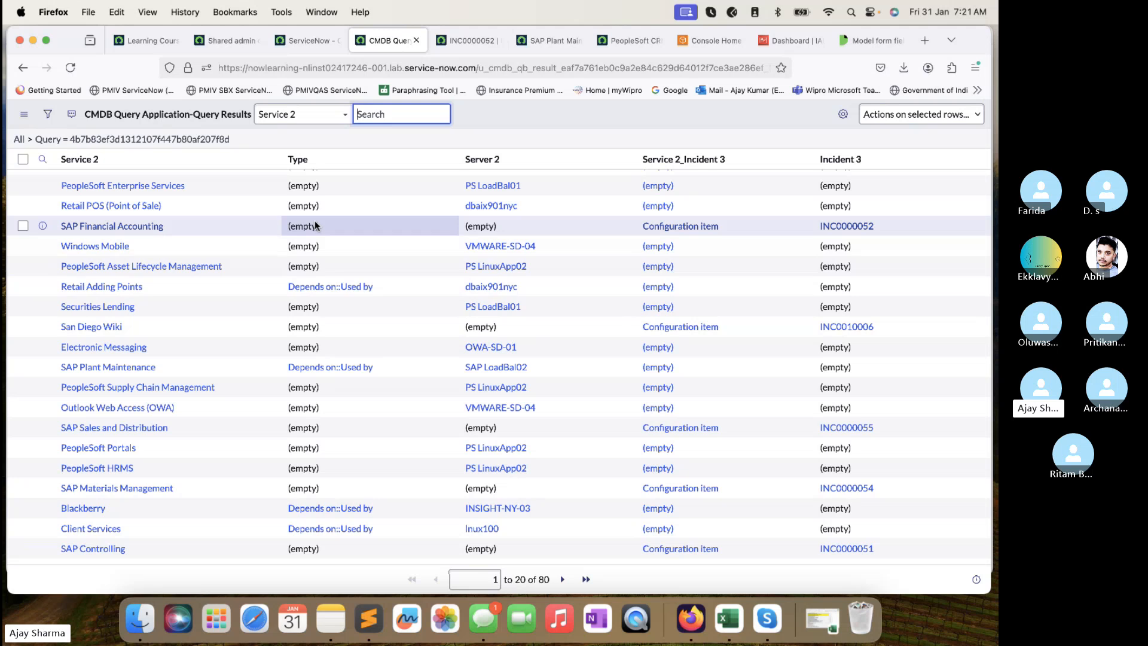
Reposition the Service 2 node, save the CMDB Query Application query, and start a schedule for it.
left_click(301, 39)
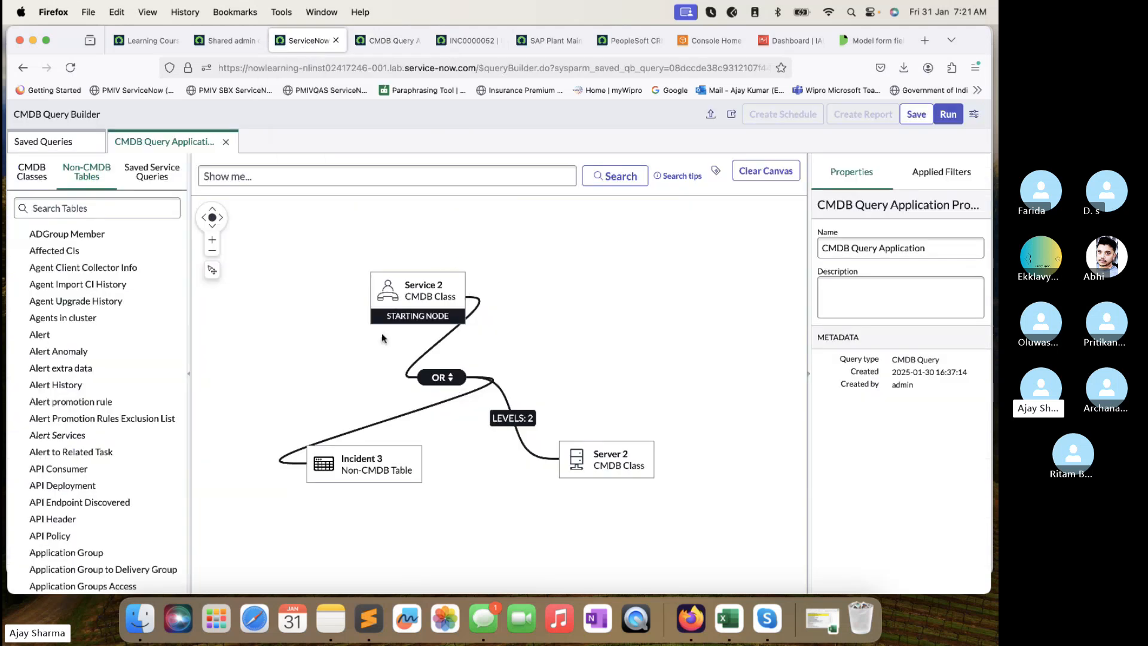
left_click_drag(399, 303, 368, 286)
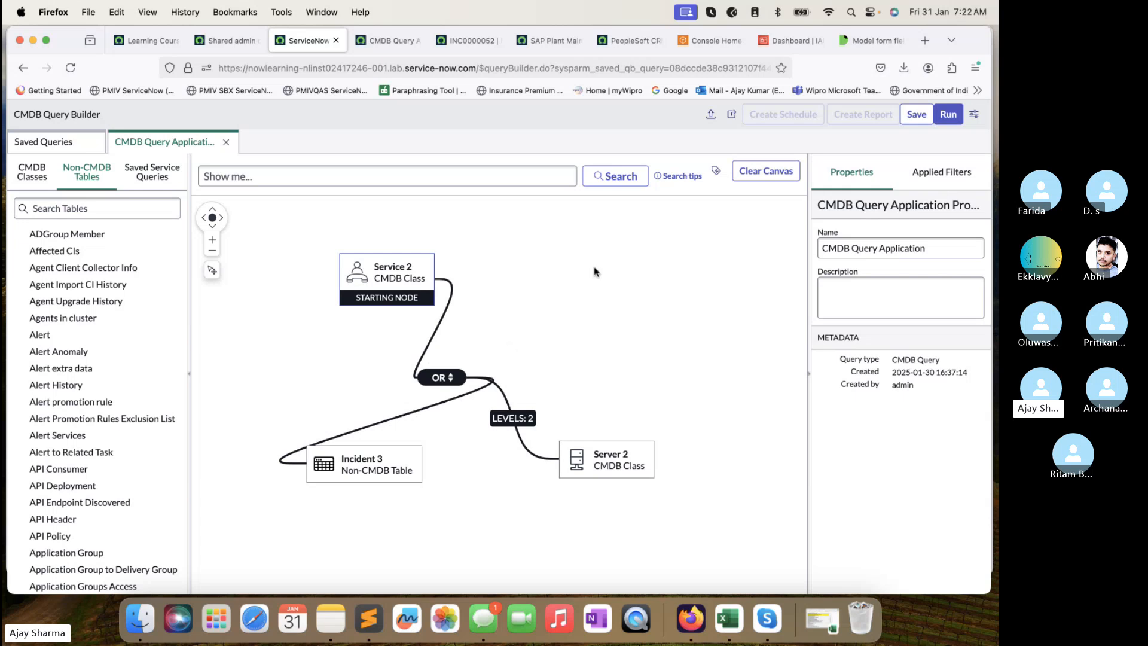
left_click(925, 116)
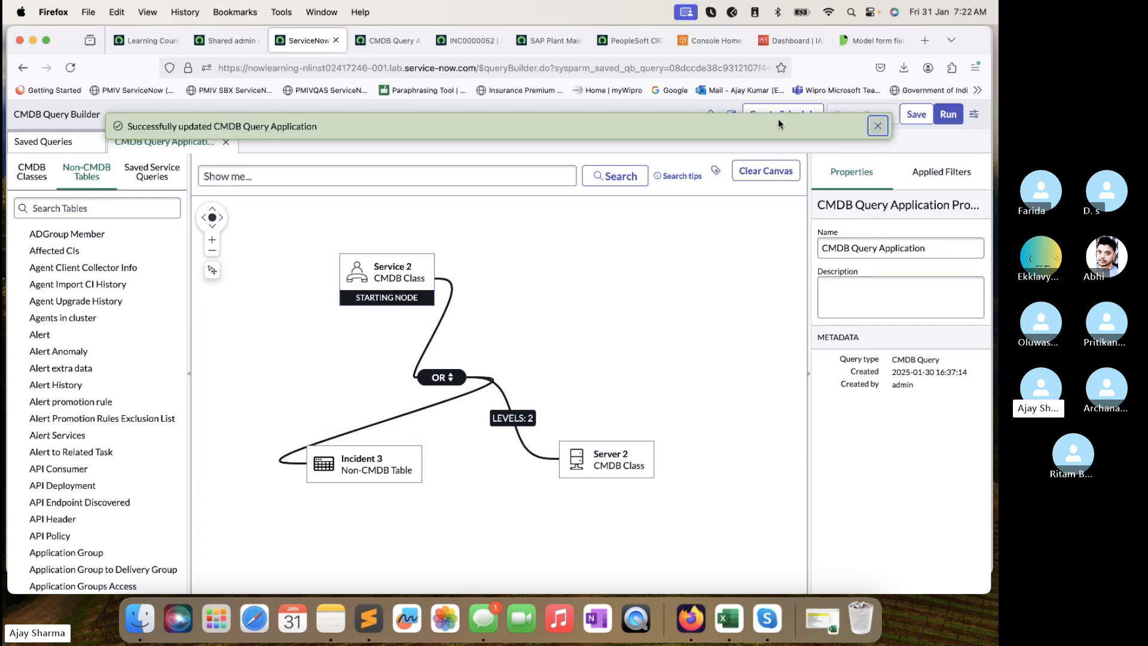
left_click(877, 125)
left_click(773, 119)
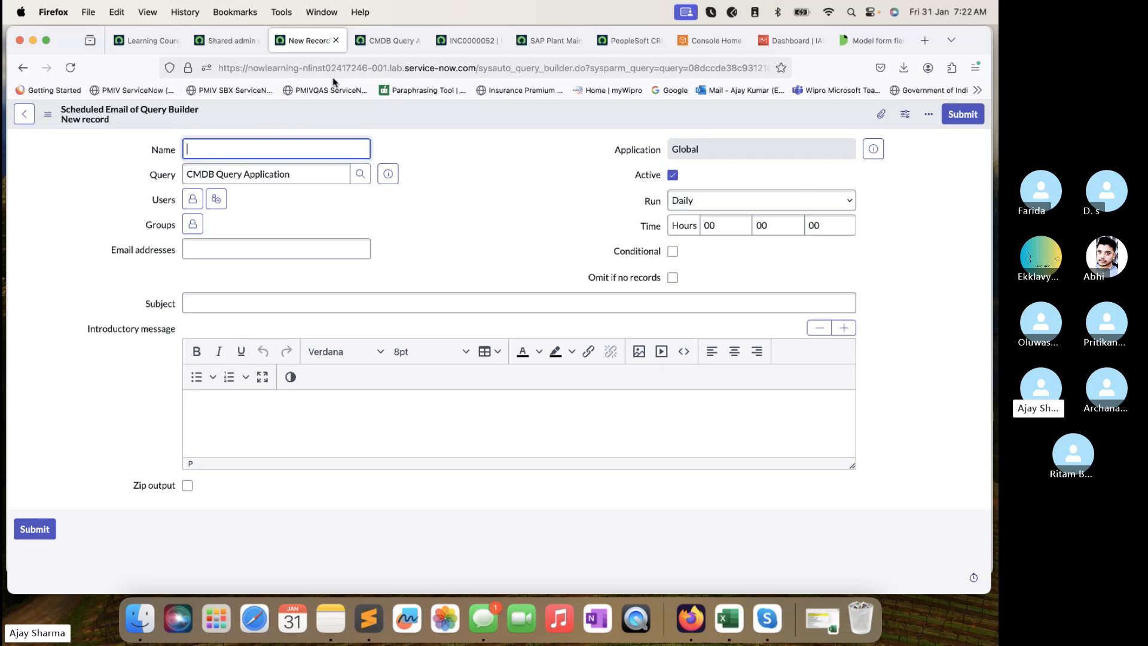
Reopen the CMDB Query Application graph via the link in the schedule's Query field.
left_click(294, 174)
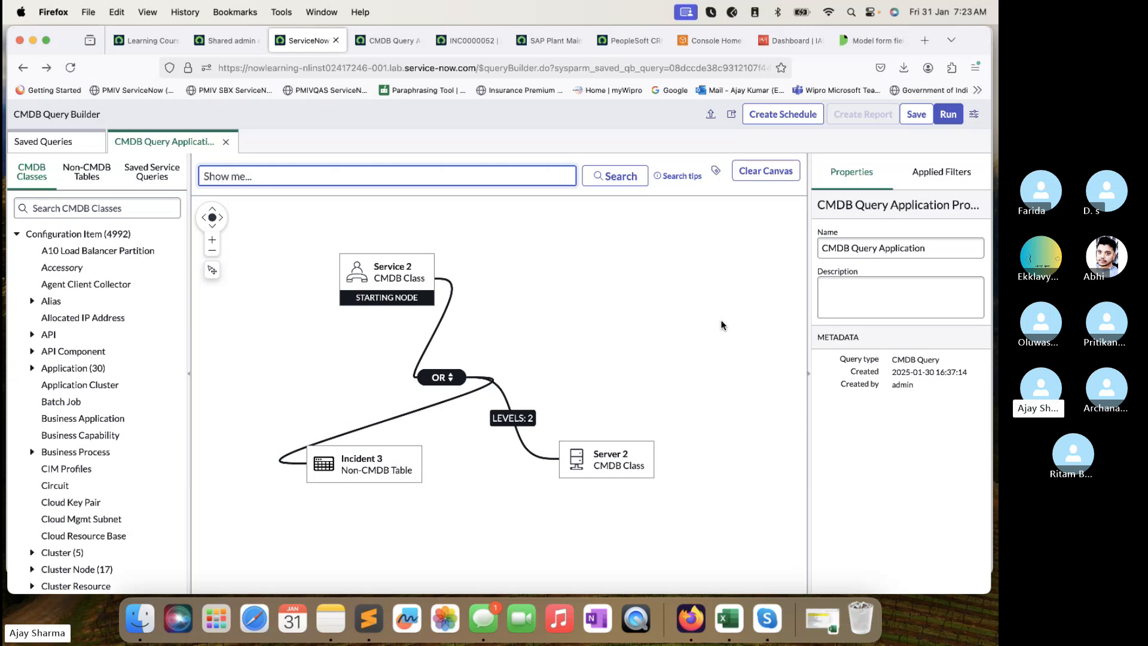
Raise the system volume and switch to the Skype group call window.
key("XF86AudioRaiseVolume")
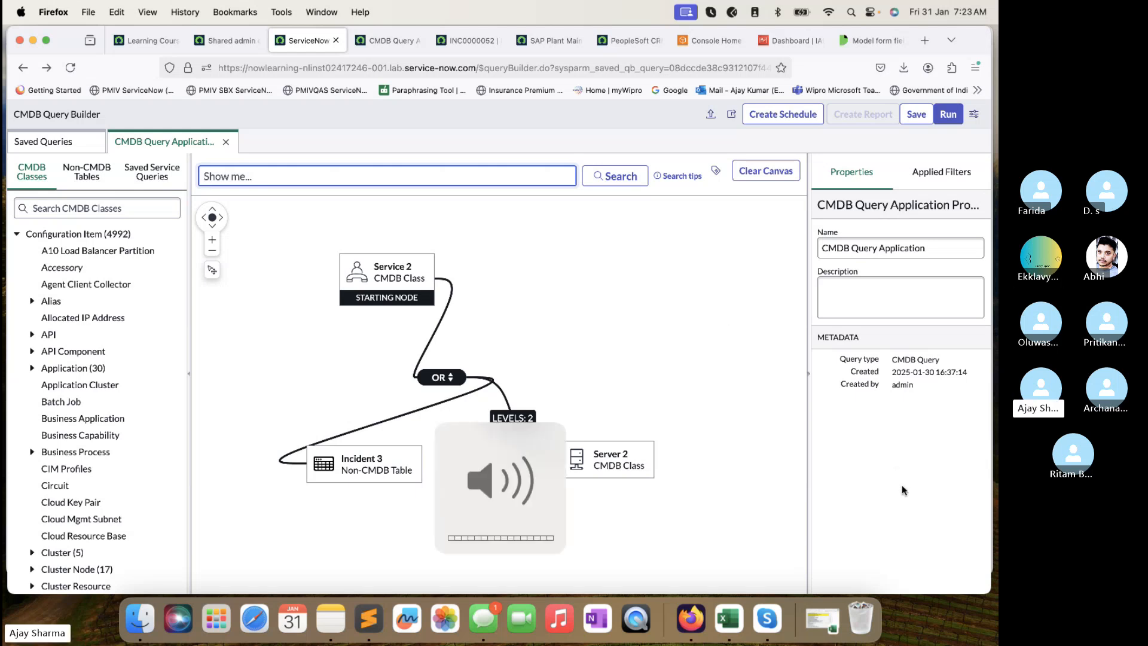
key("super+Tab")
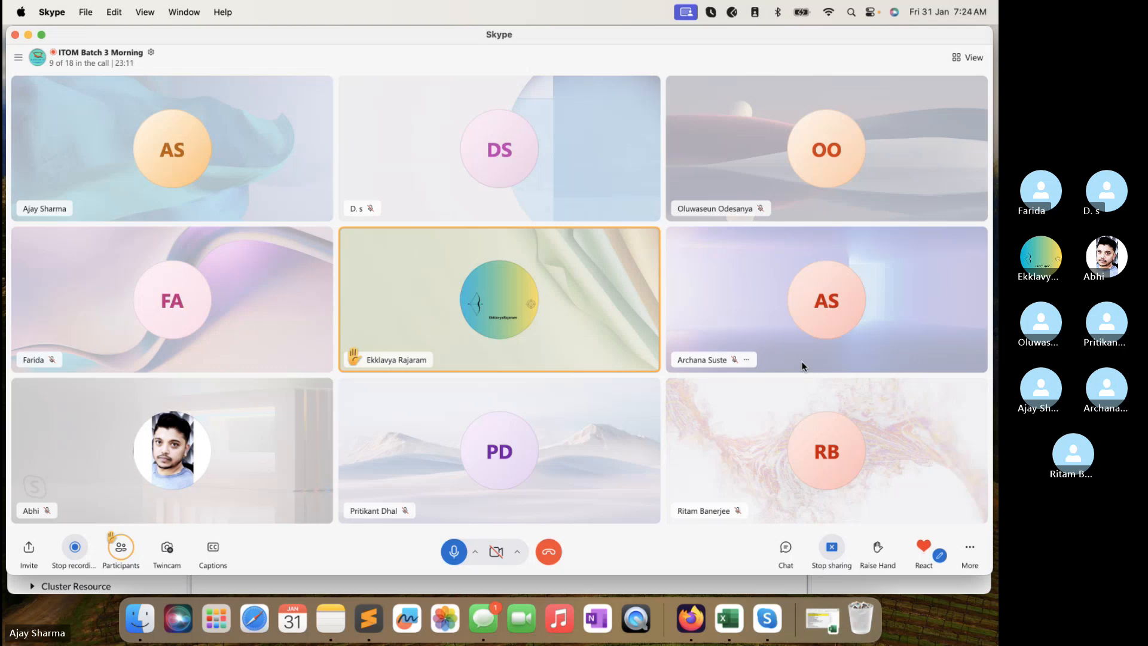
Raise the volume again and switch back to the ServiceNow browser window.
key("XF86AudioRaiseVolume")
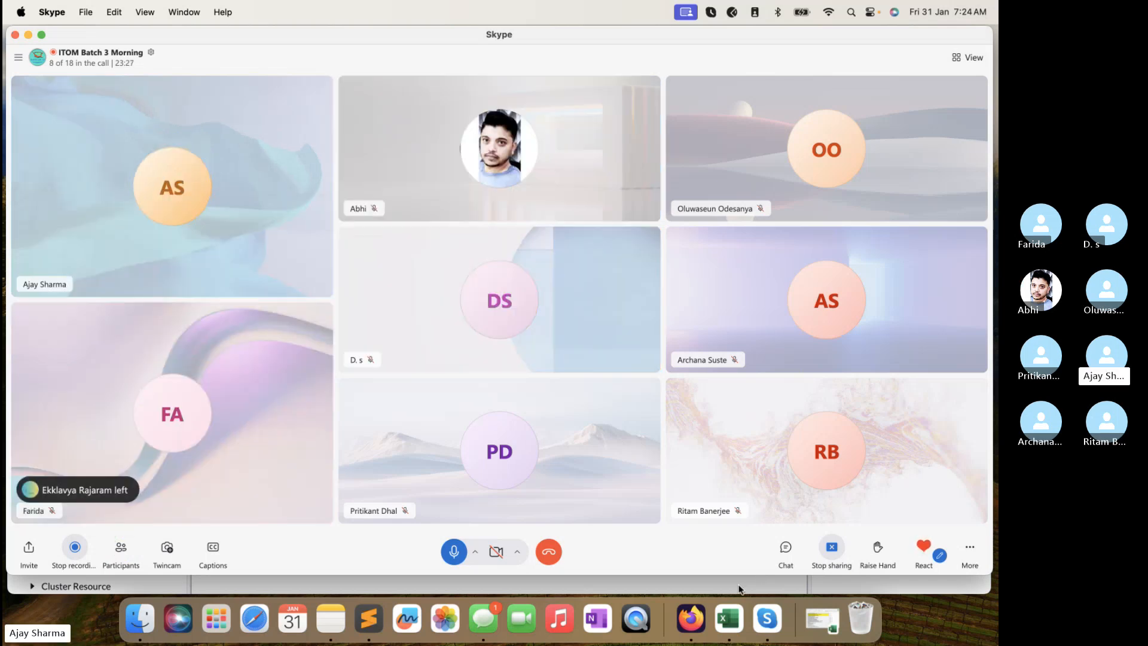
left_click(739, 589)
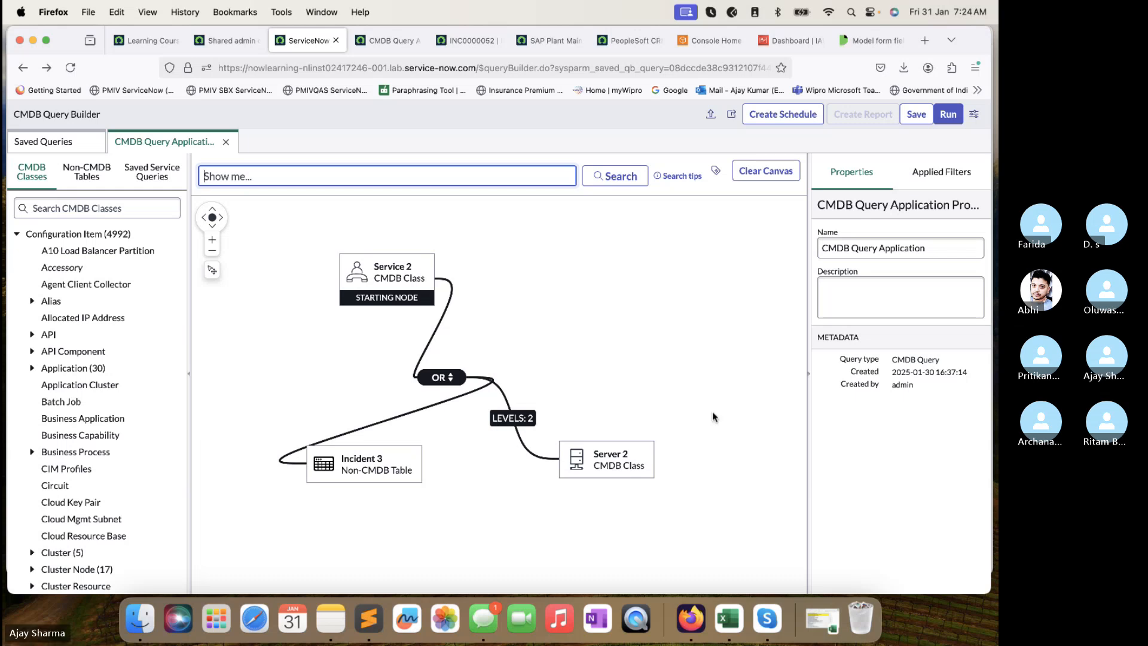
left_click(856, 518)
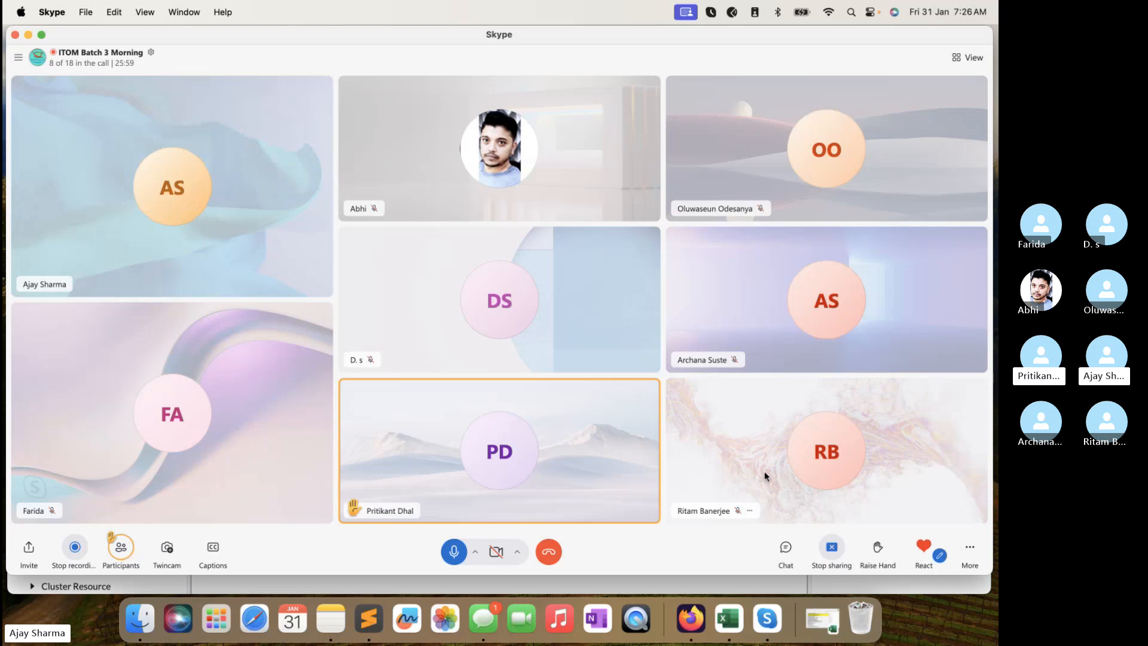
Bring ServiceNow forward and create a schedule for the CMDB Query Application query.
left_click(717, 581)
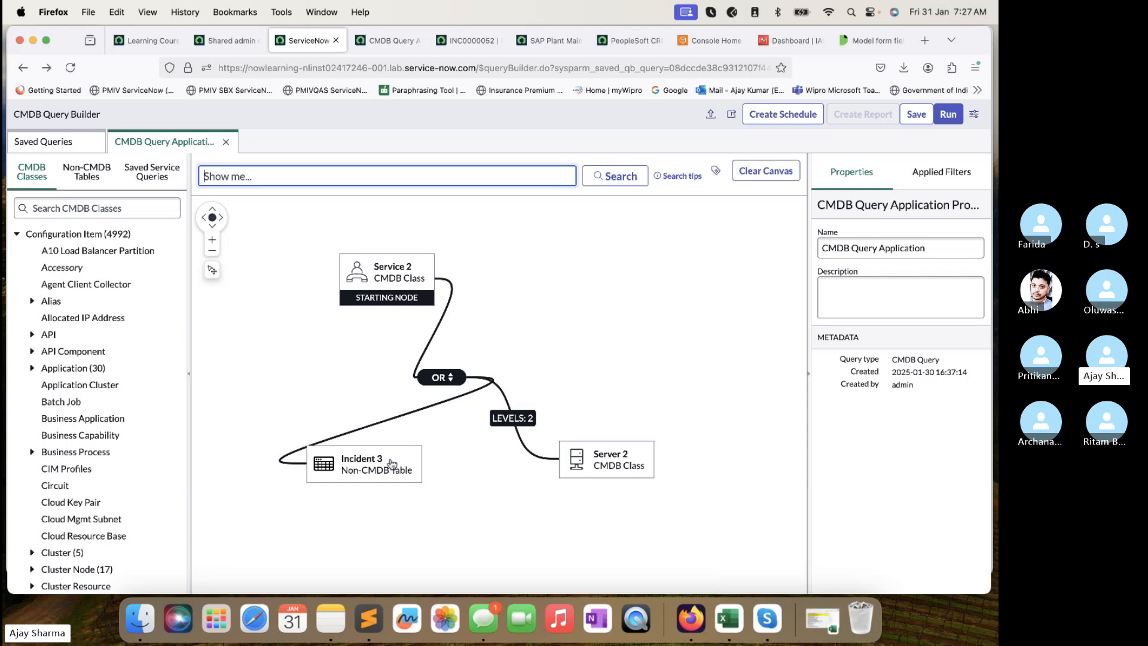
mouse_move(373, 480)
left_click(776, 124)
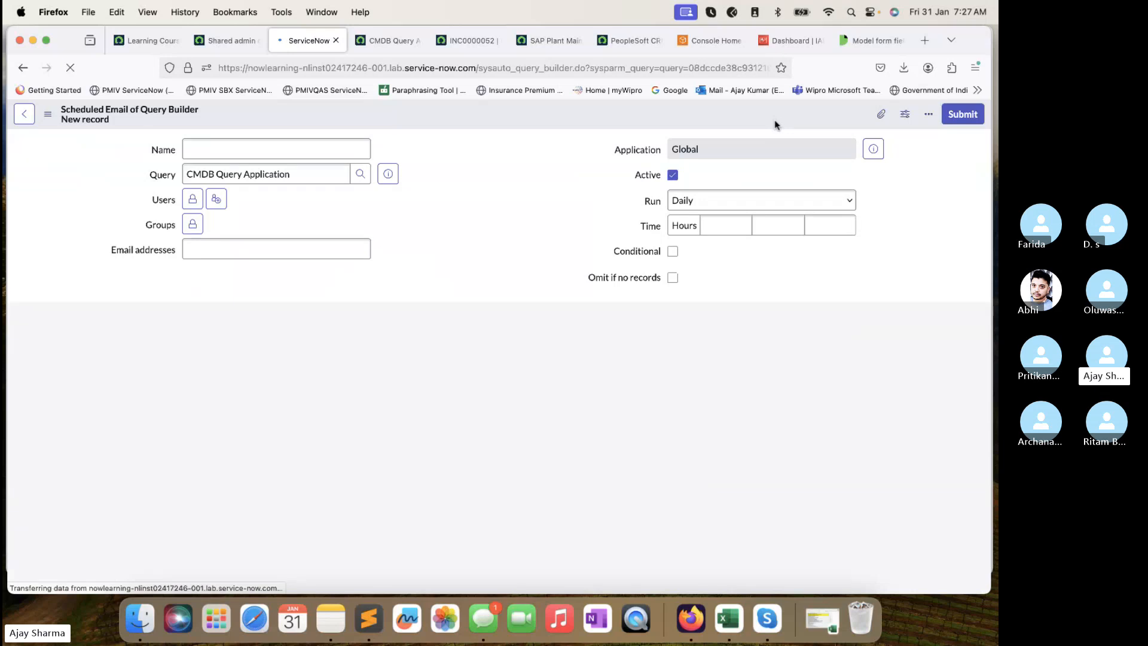
Name the scheduled email TechTrekwithAJ, set Run to On Demand, and submit it.
left_click(302, 148)
type("Test")
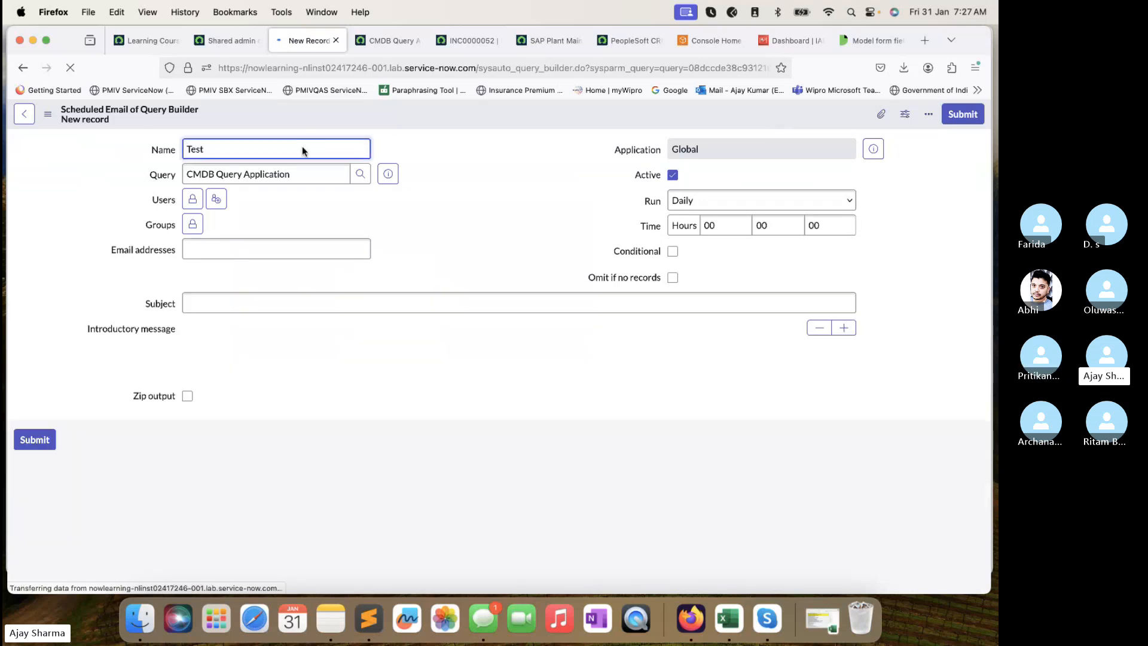
left_click(711, 230)
left_click(733, 200)
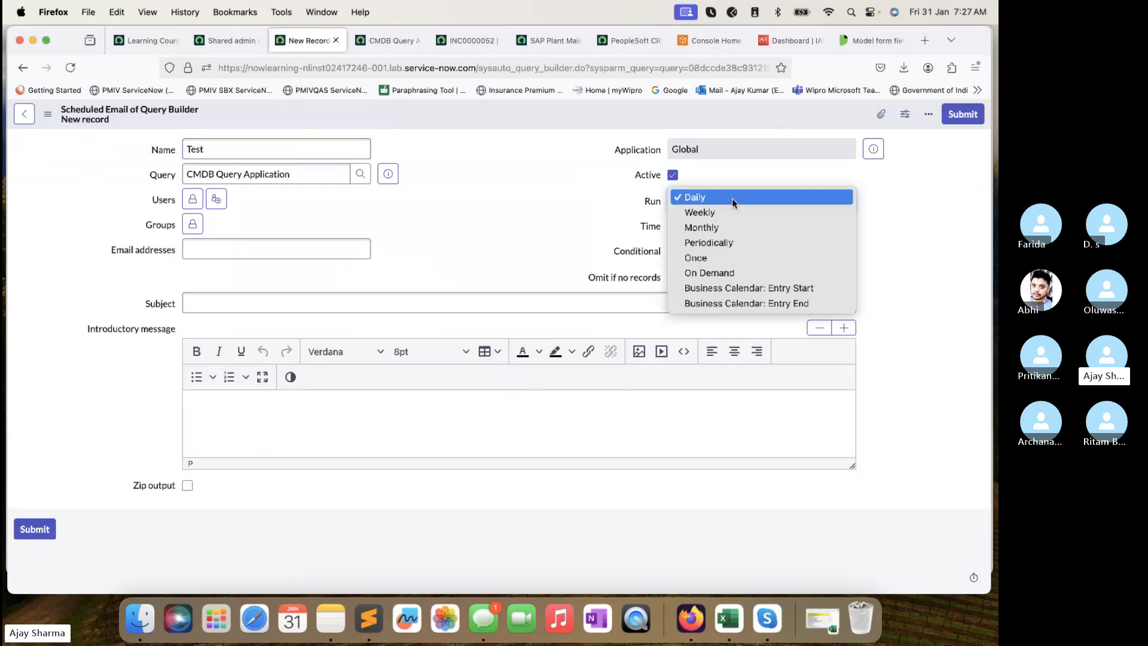
left_click(704, 274)
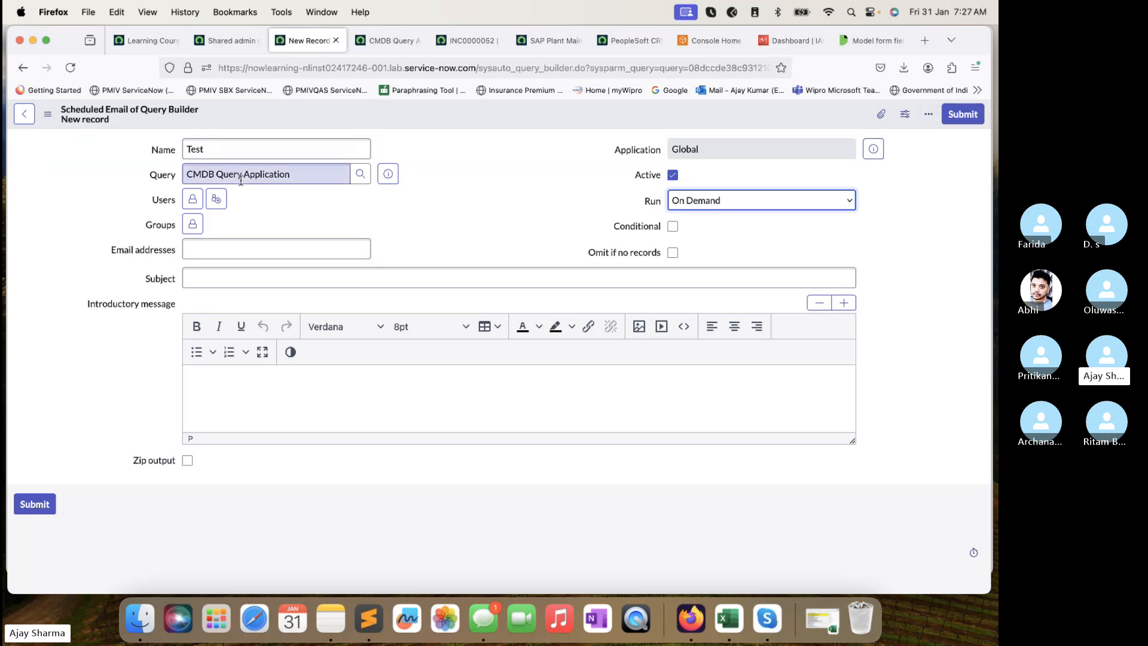
double_click(247, 154)
type("Tech")
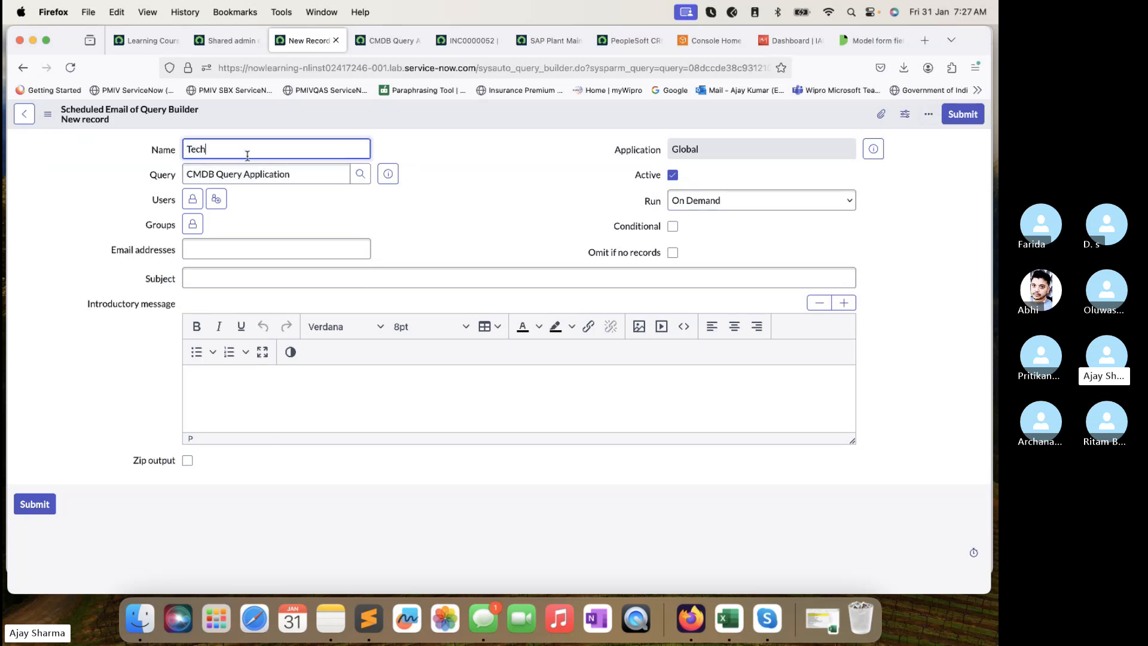
type("TrekwithAJ")
left_click(969, 118)
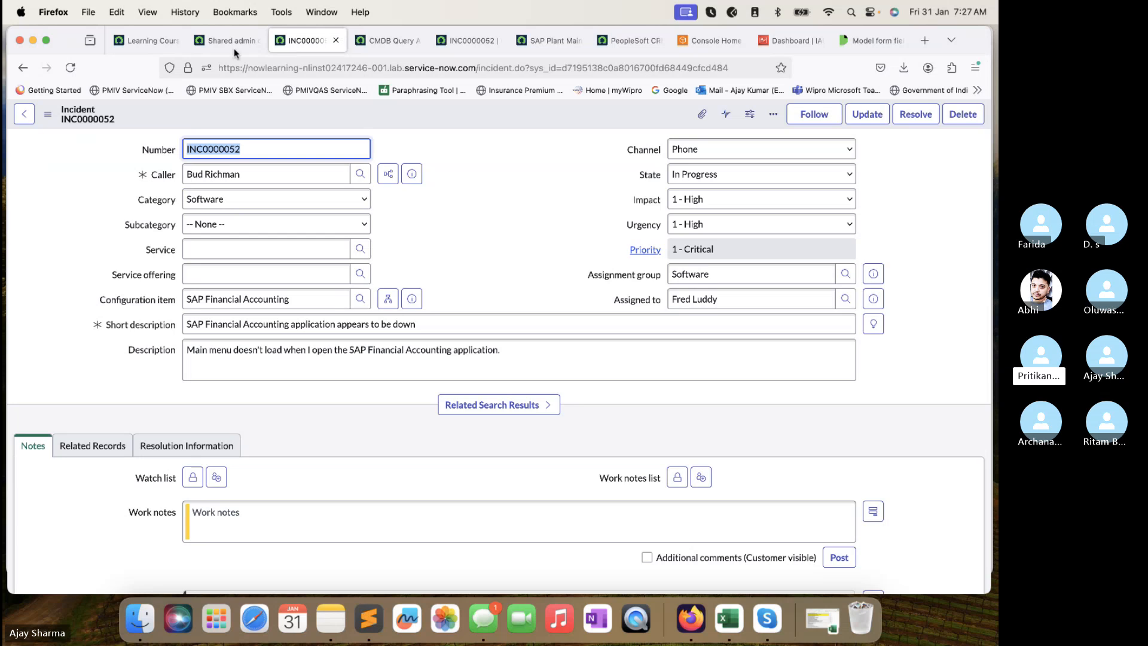
Close the extra INC0000052 incident tabs and switch to the admin home tab.
left_click(371, 43)
left_click(282, 48)
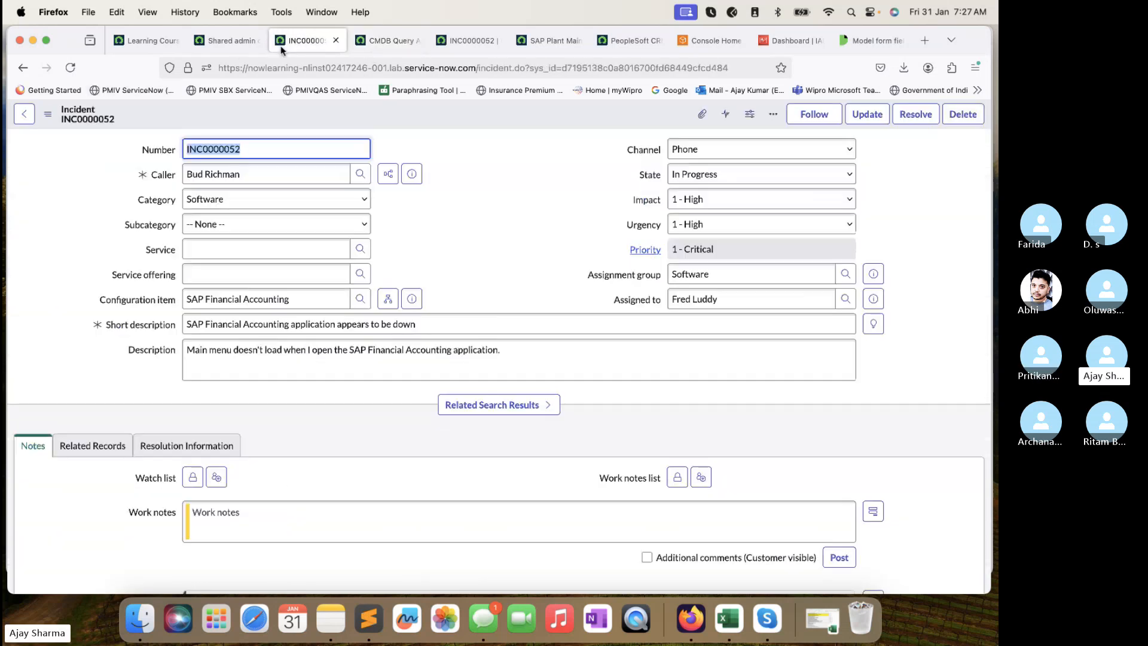
left_click(335, 41)
left_click(184, 49)
left_click(222, 41)
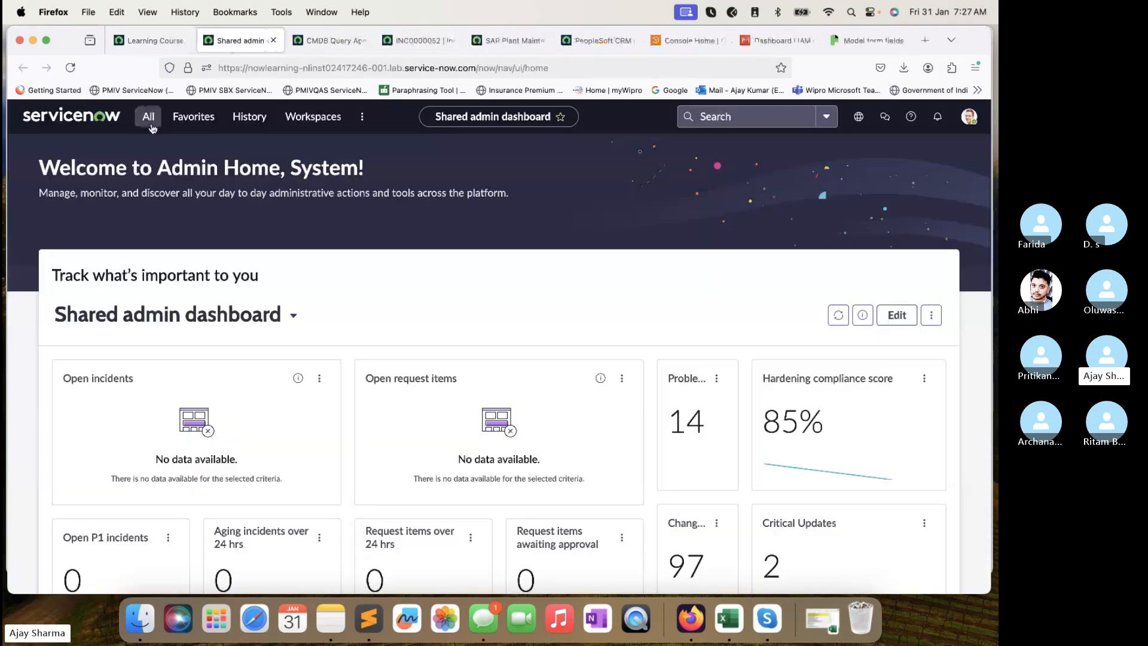
Open the saved CMDB Query Application in CMDB Query Builder and create a report from its results.
left_click(148, 116)
left_click(144, 272)
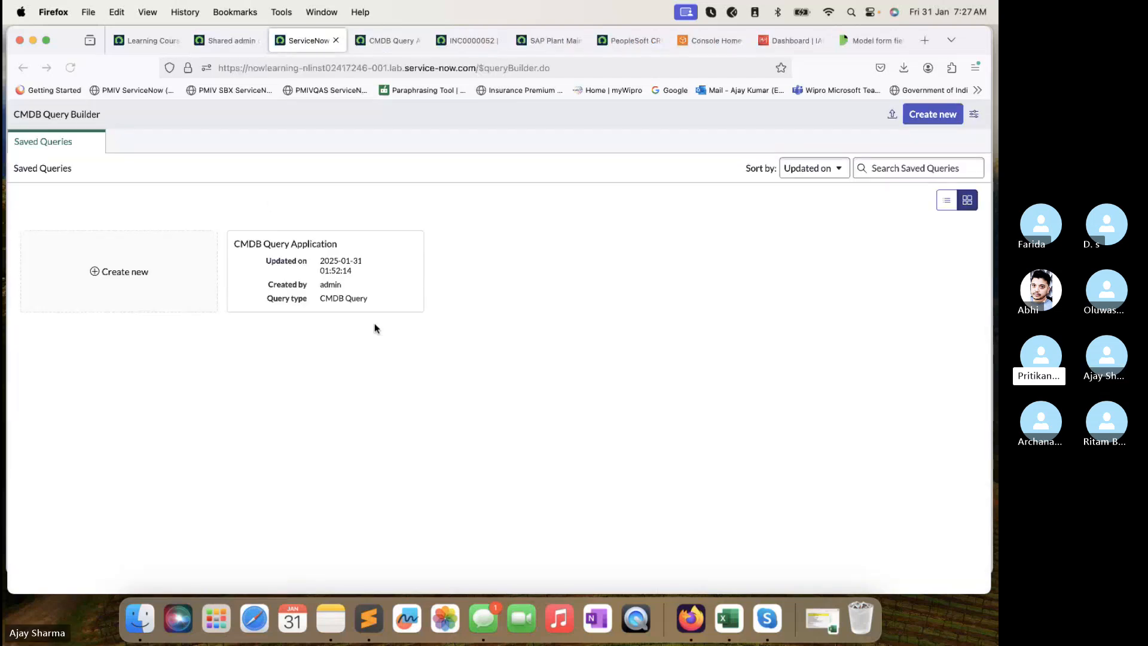
left_click(313, 251)
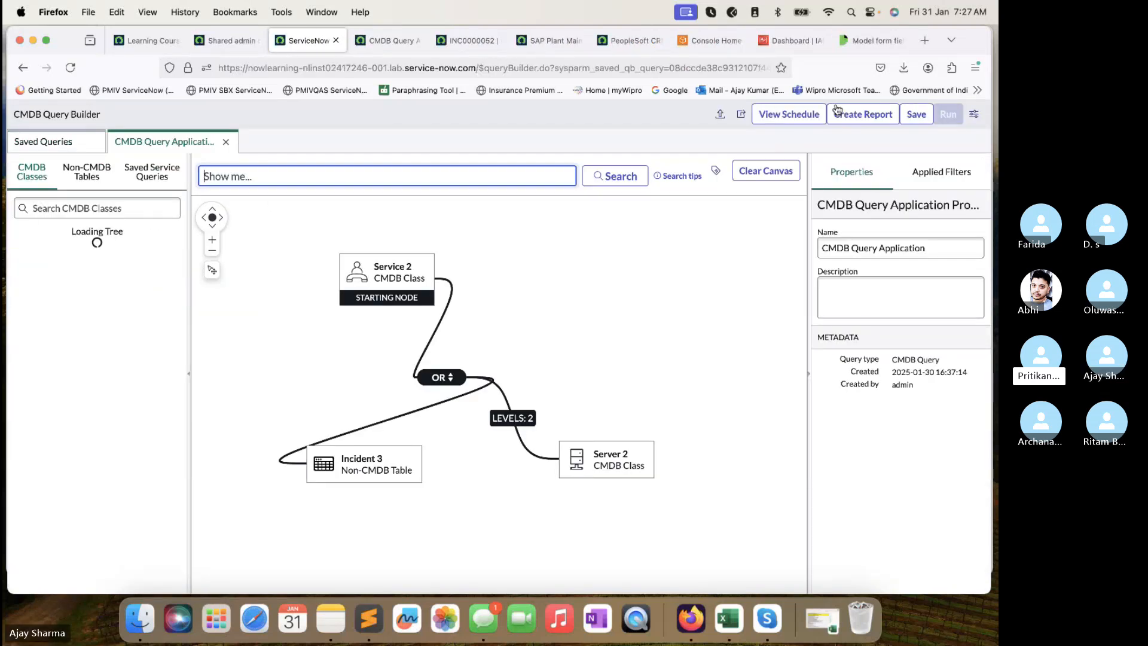
left_click(878, 123)
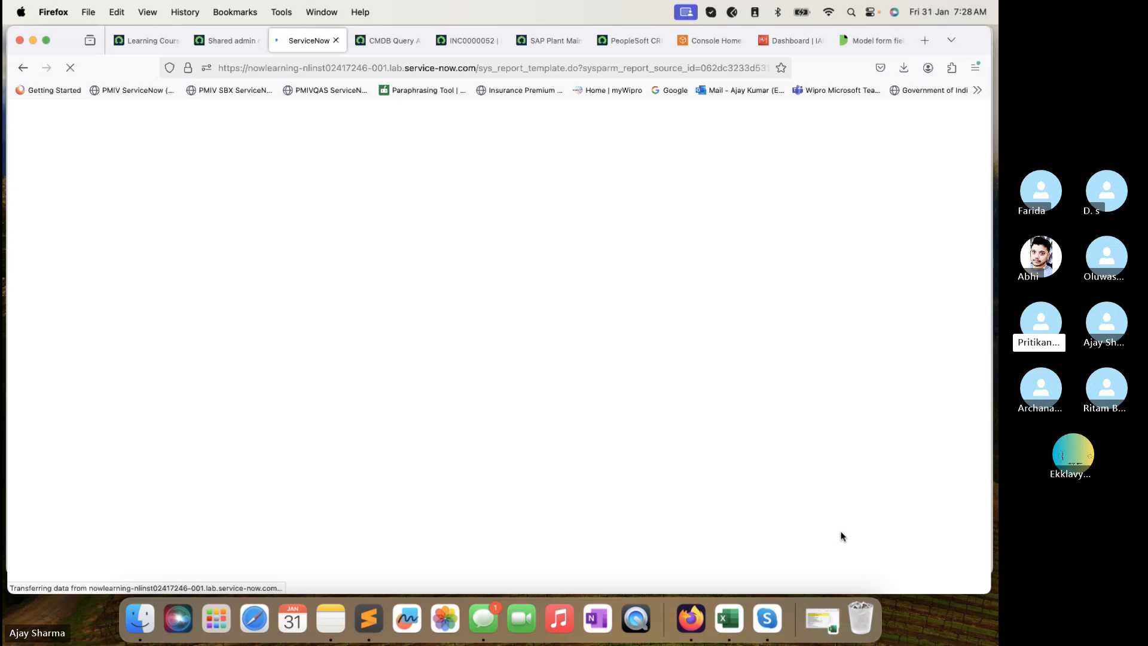
key("super+Tab")
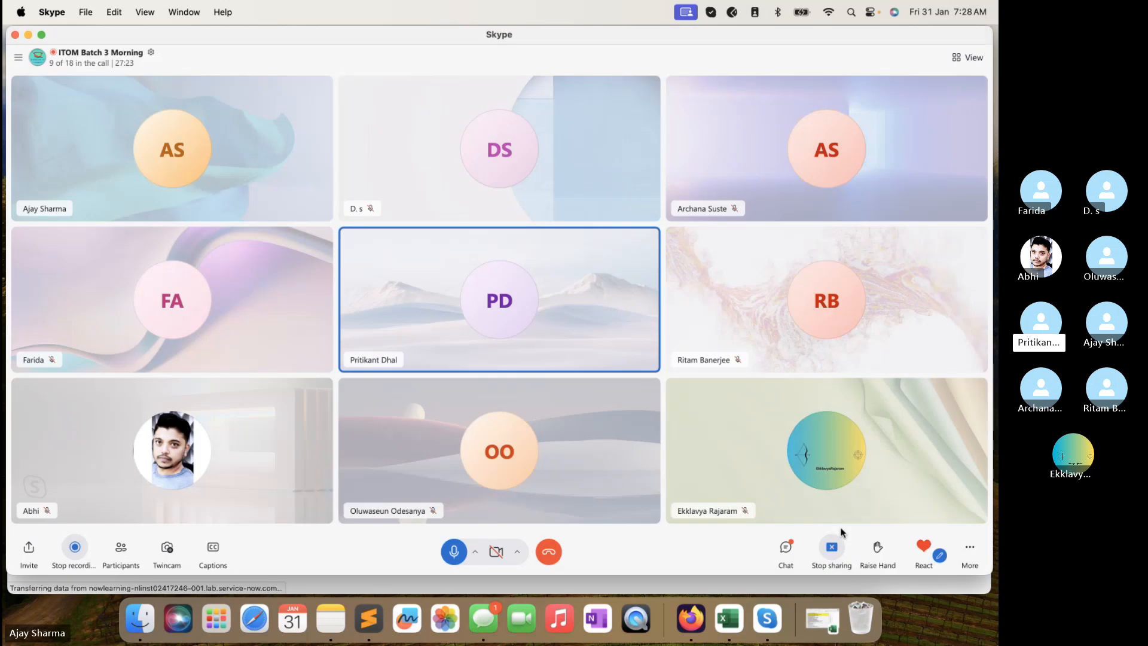
left_click(122, 545)
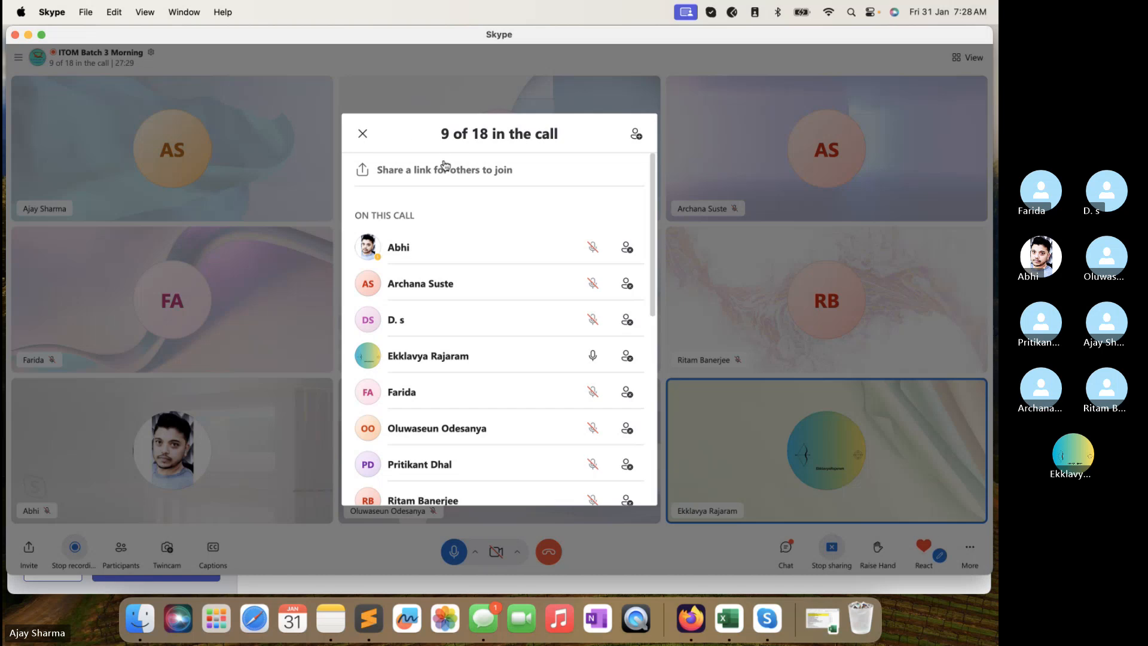
left_click(363, 133)
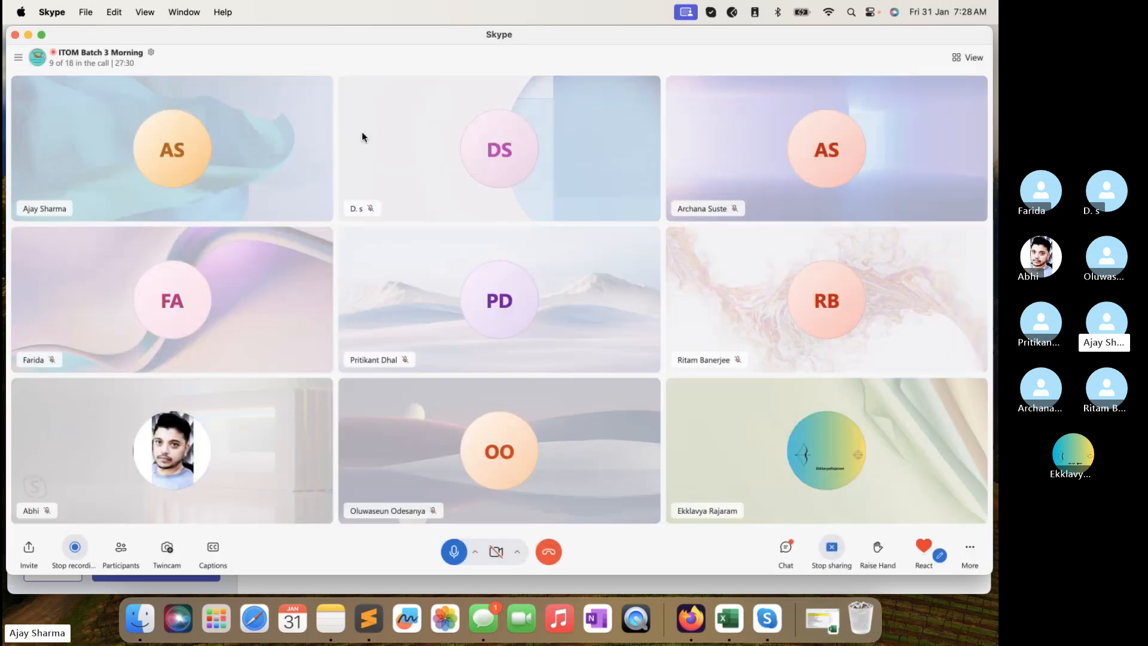
left_click(543, 586)
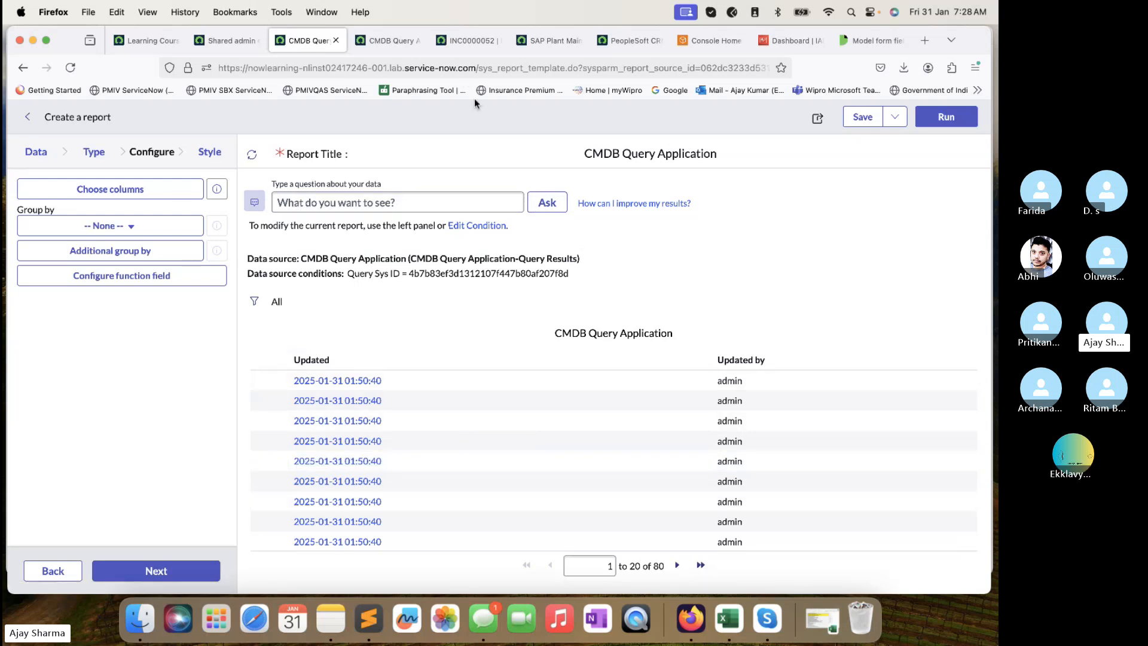
Try the report's 'What do you want to see?' field, then go back to CMDB Query Builder.
scroll(512, 405, "up", 3)
left_click(383, 197)
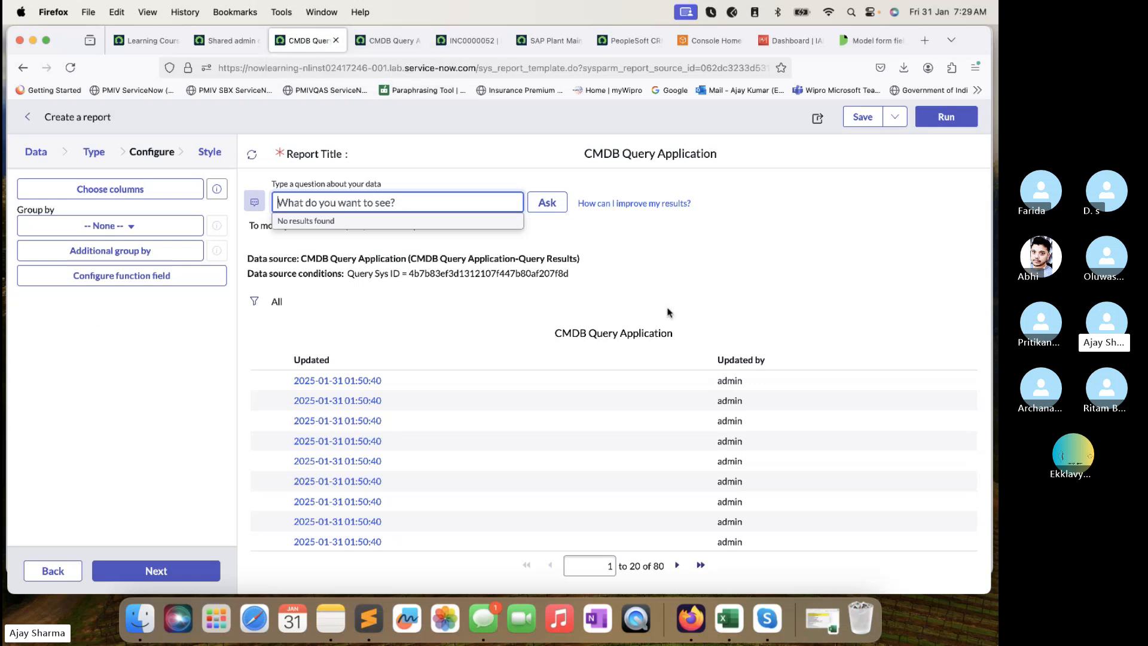
left_click(23, 67)
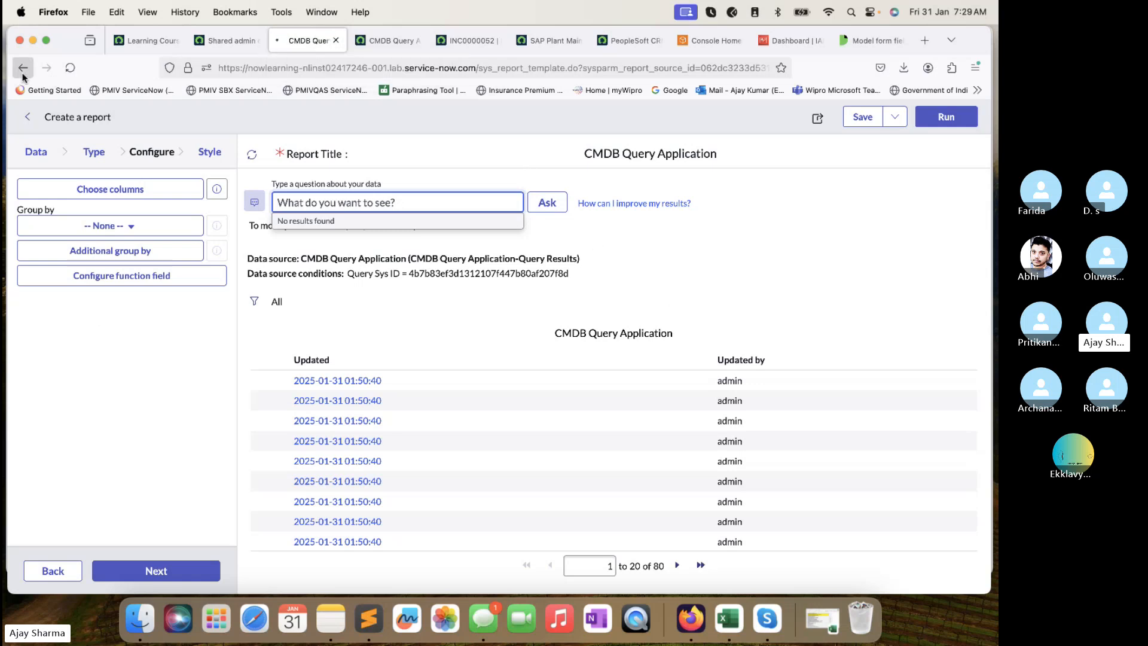
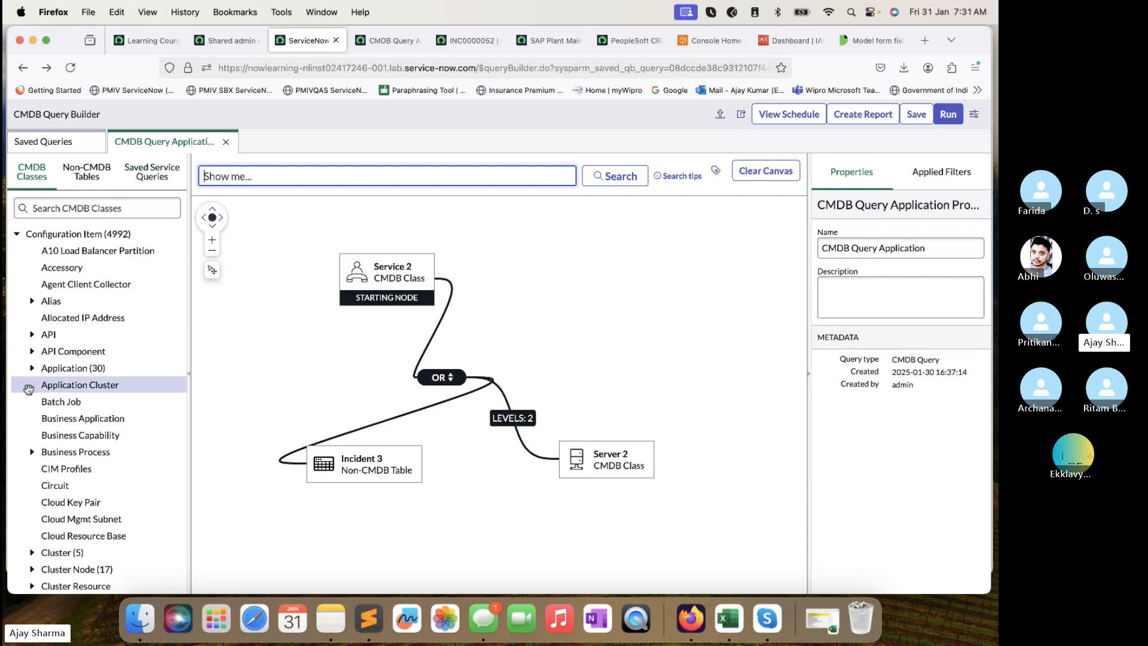
Browse the list of non-CMDB tables in the Query Builder sidebar.
left_click(84, 172)
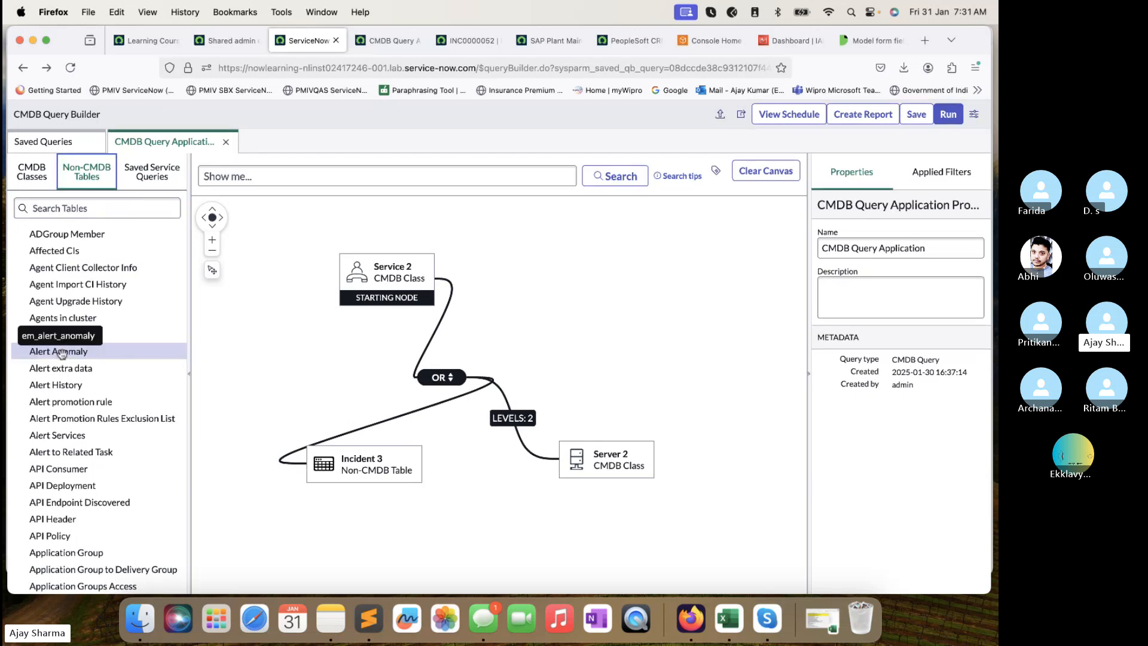
scroll(56, 347, "down", 10)
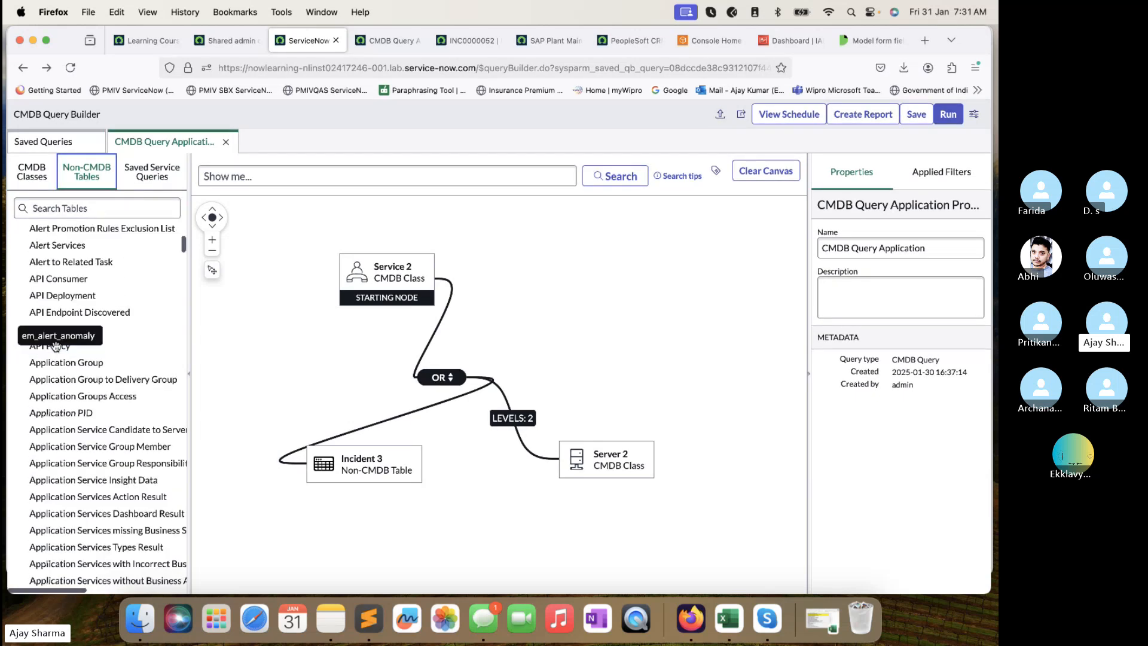
scroll(56, 347, "down", 15)
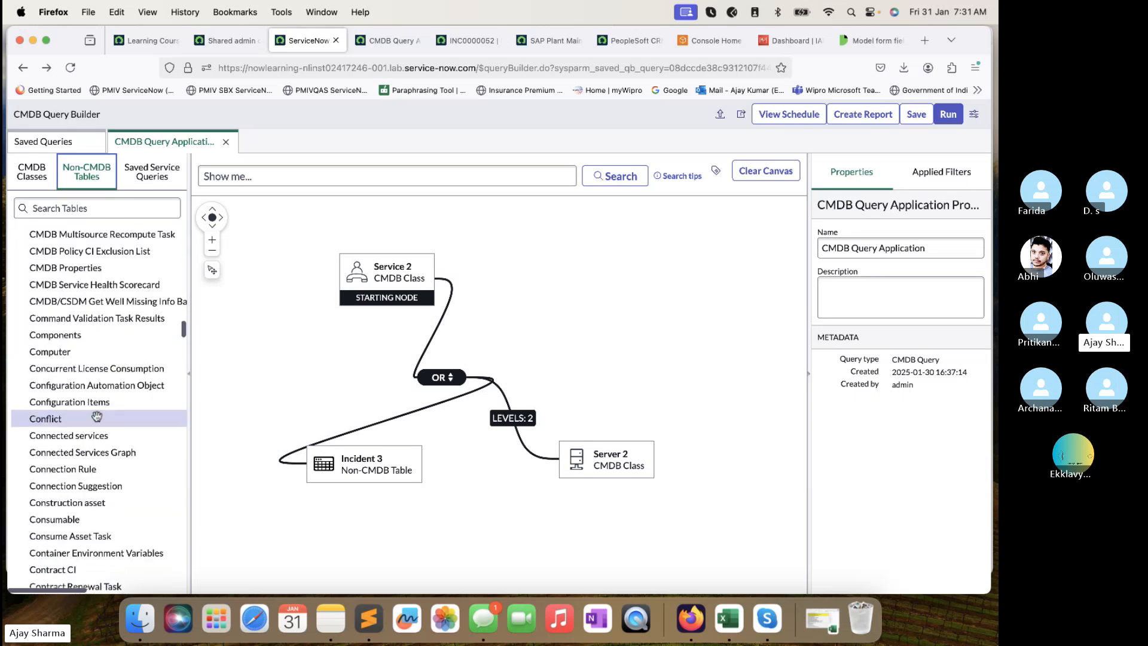
scroll(97, 416, "down", 5)
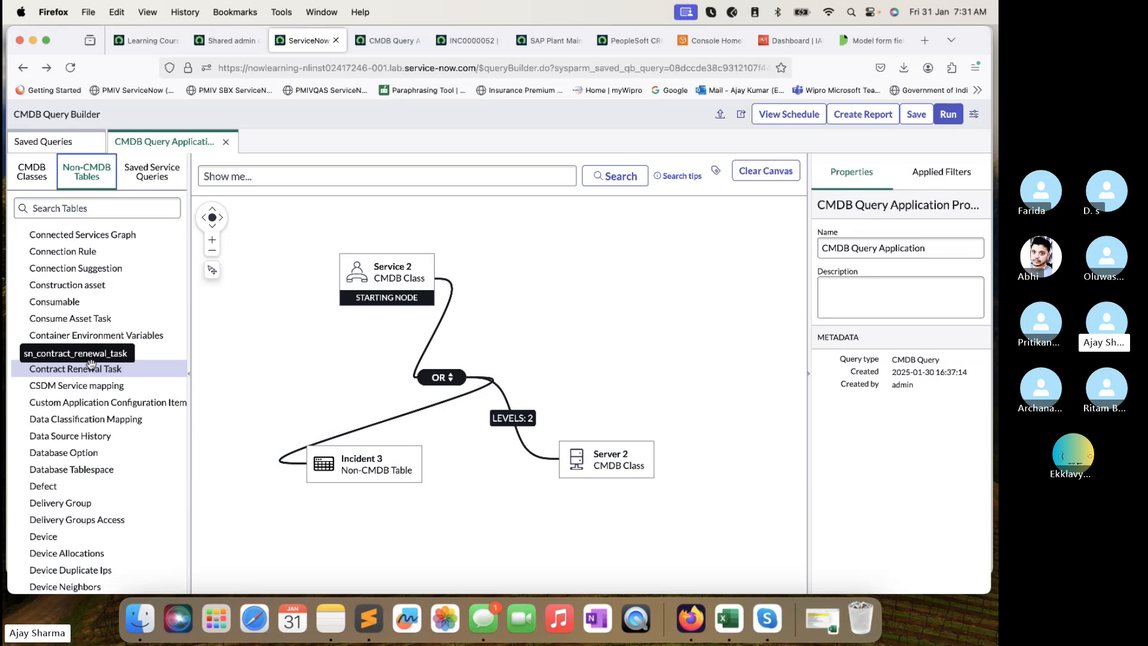
Search CMDB classes for 'data' and place a Logical Datacenter node on the canvas.
left_click(32, 172)
left_click(52, 203)
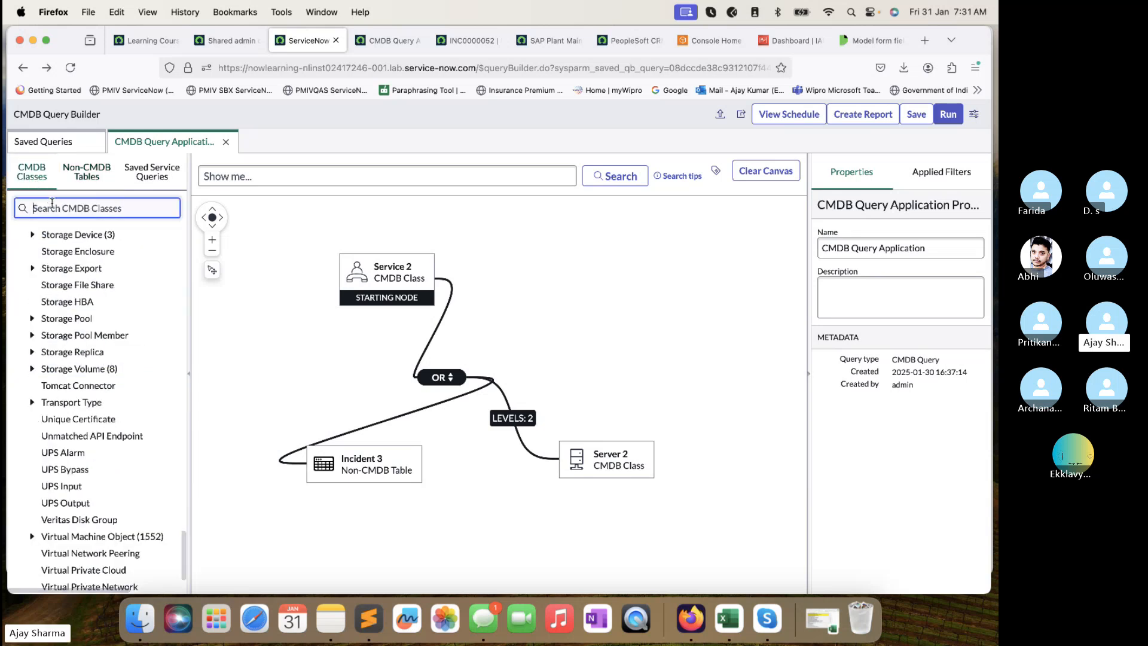
type("datacen")
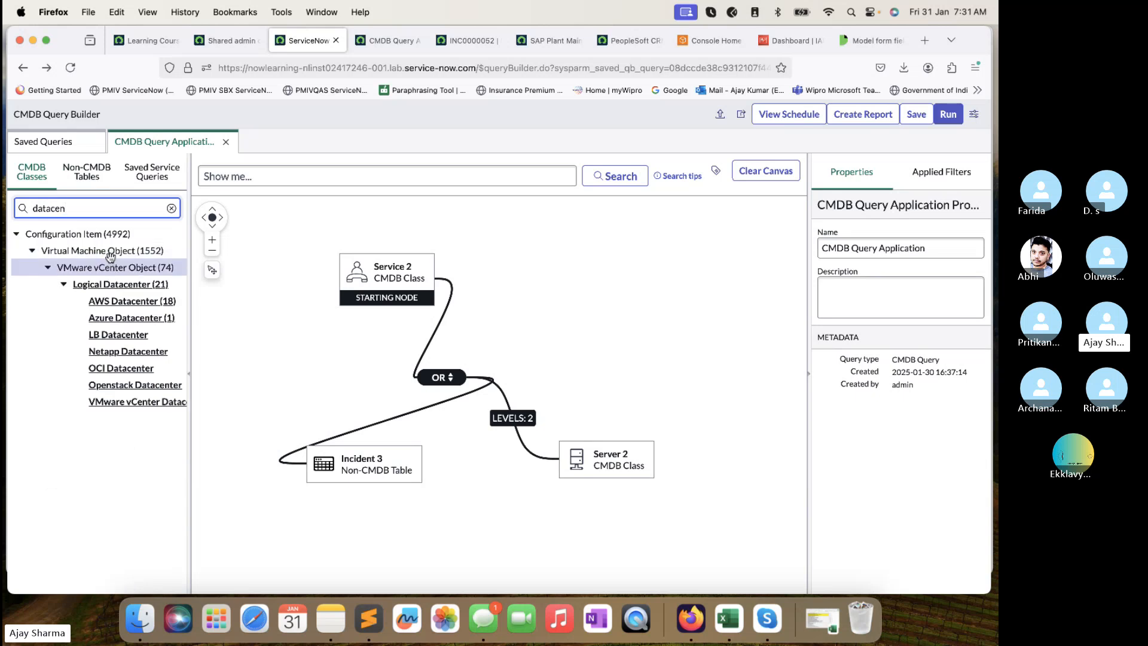
left_click(112, 287)
left_click_drag(112, 287, 623, 256)
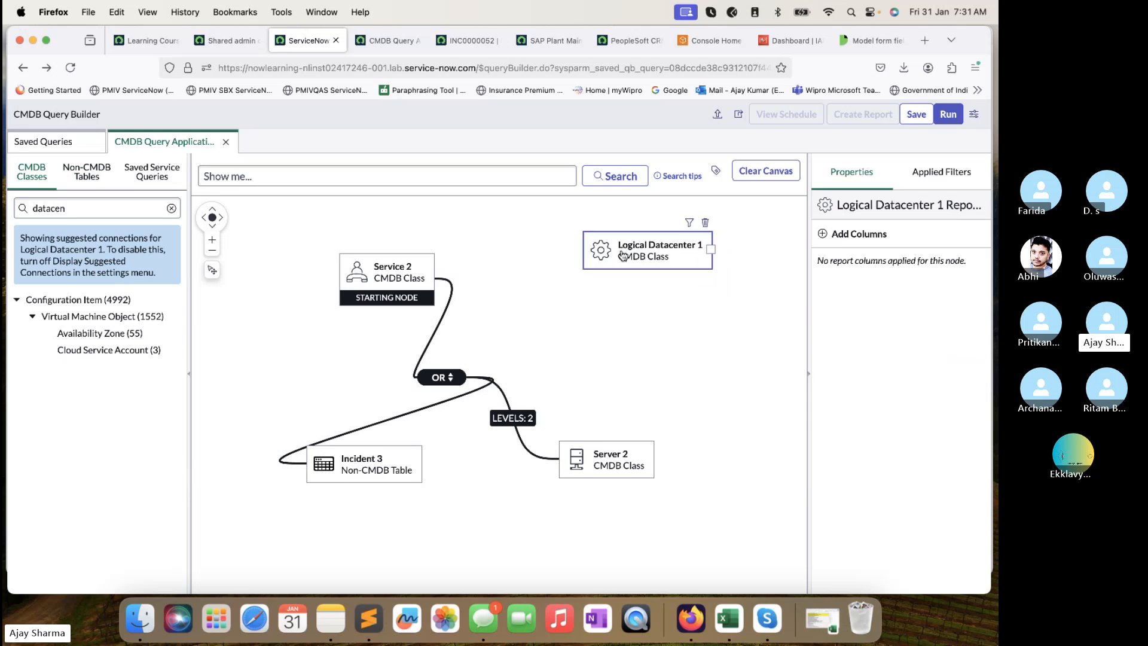
left_click(580, 307)
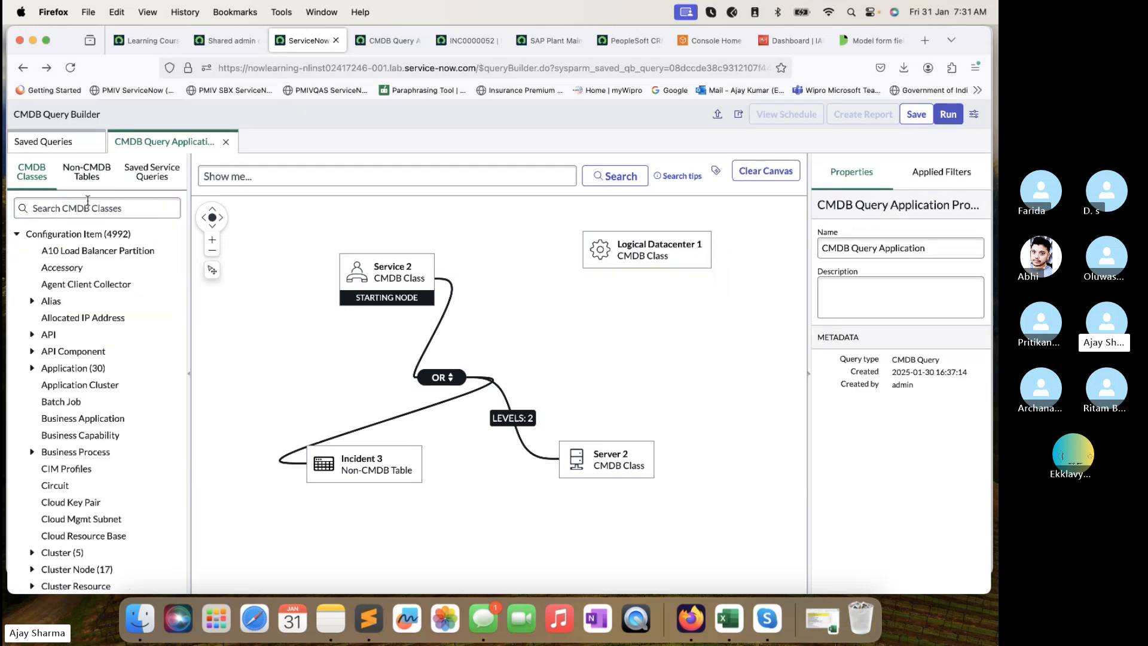
Add a Hardware node and connect Logical Datacenter 1 to it.
left_click(87, 207)
type("hardware")
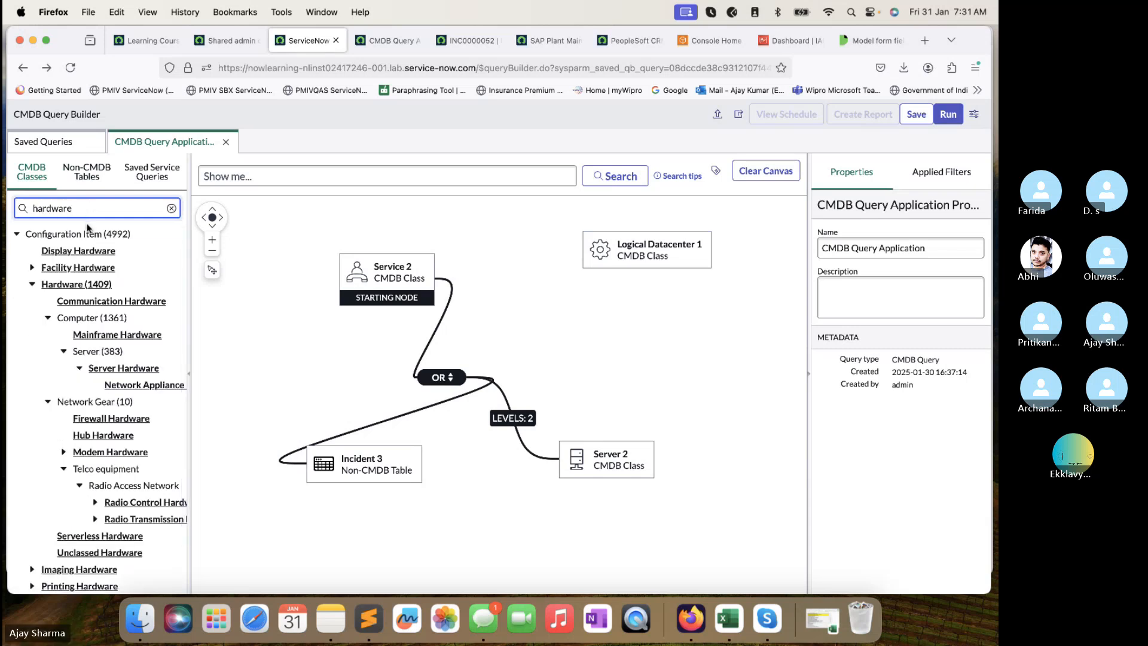
left_click_drag(81, 284, 637, 336)
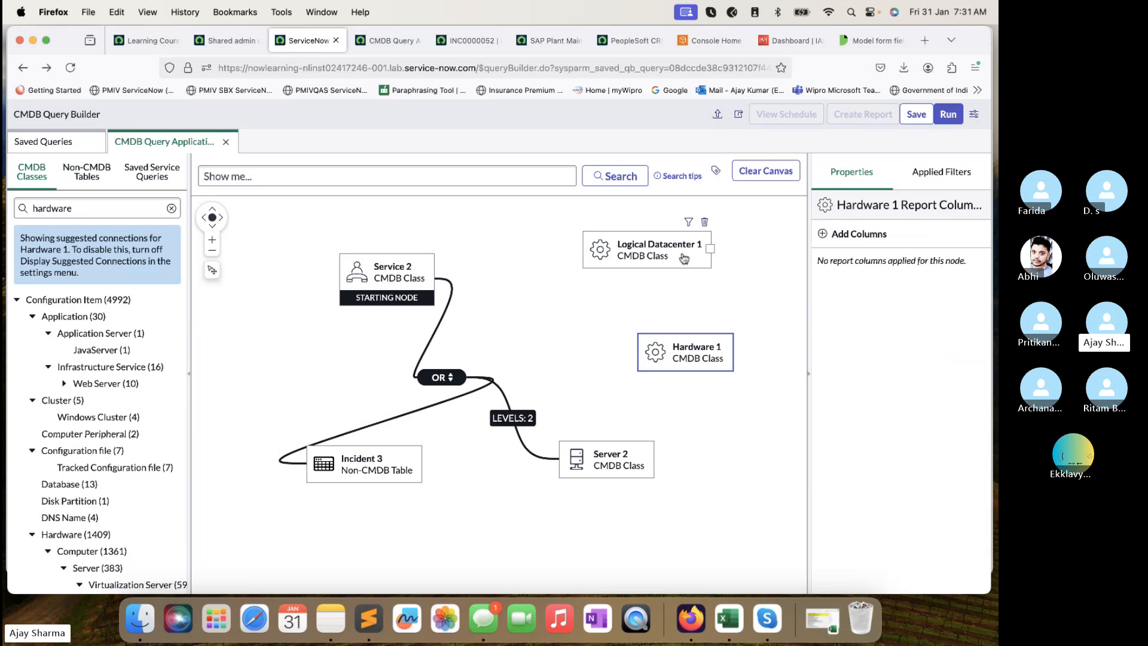
mouse_move(711, 251)
left_click_drag(713, 254, 642, 355)
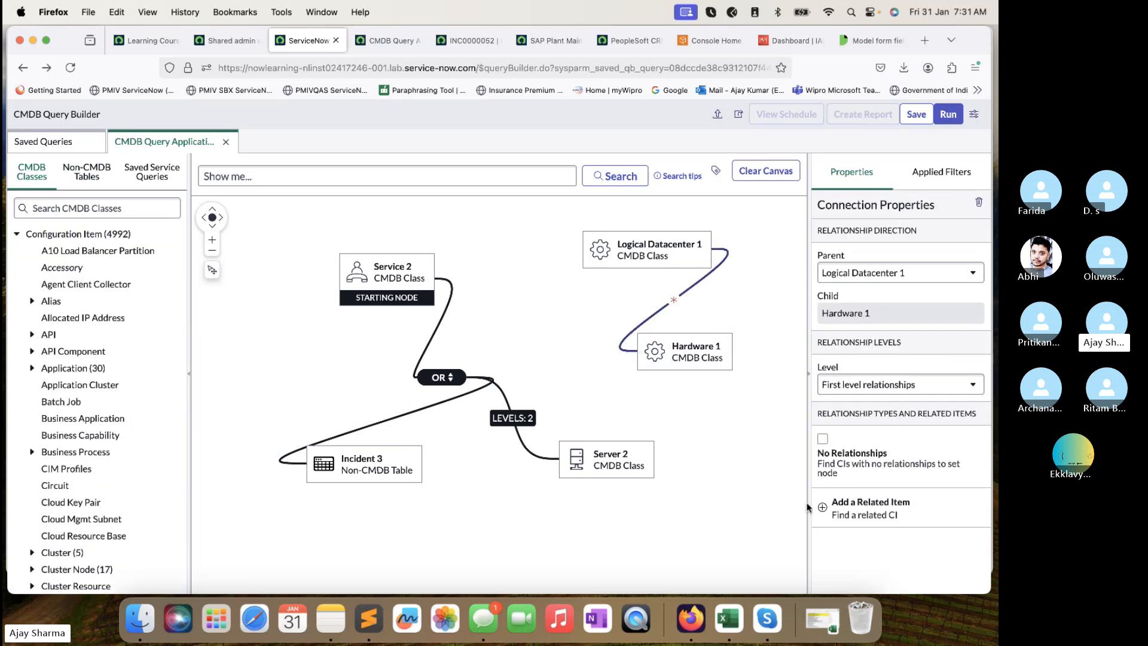
Set the connection to 'Up to 2nd level relationships' and run the query.
left_click(767, 618)
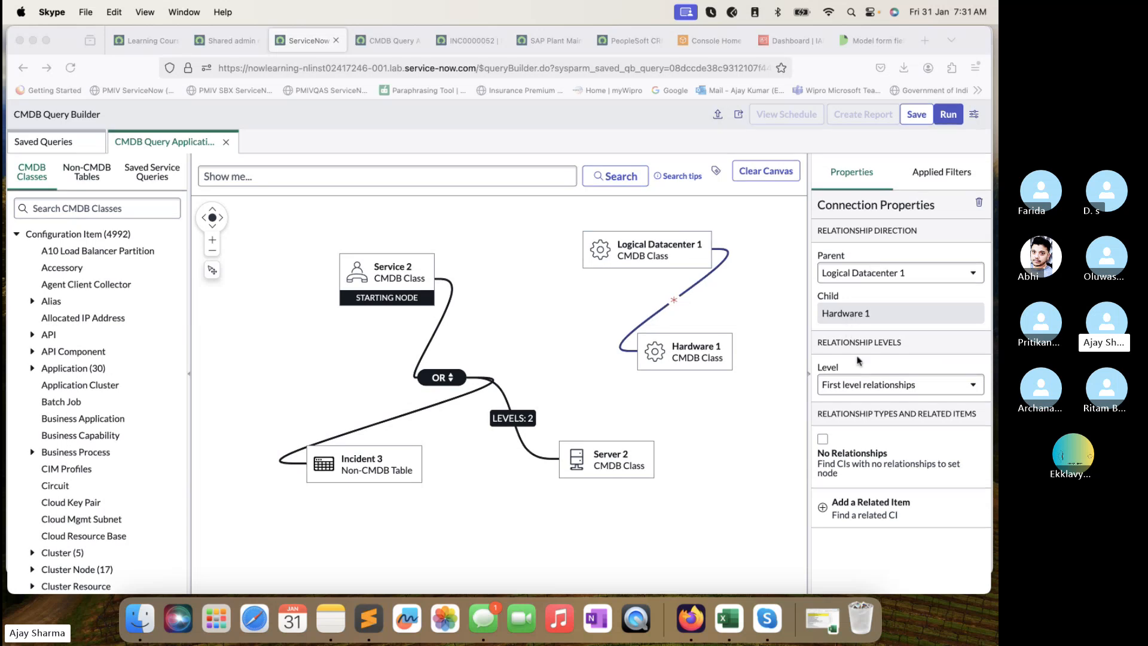
left_click(865, 382)
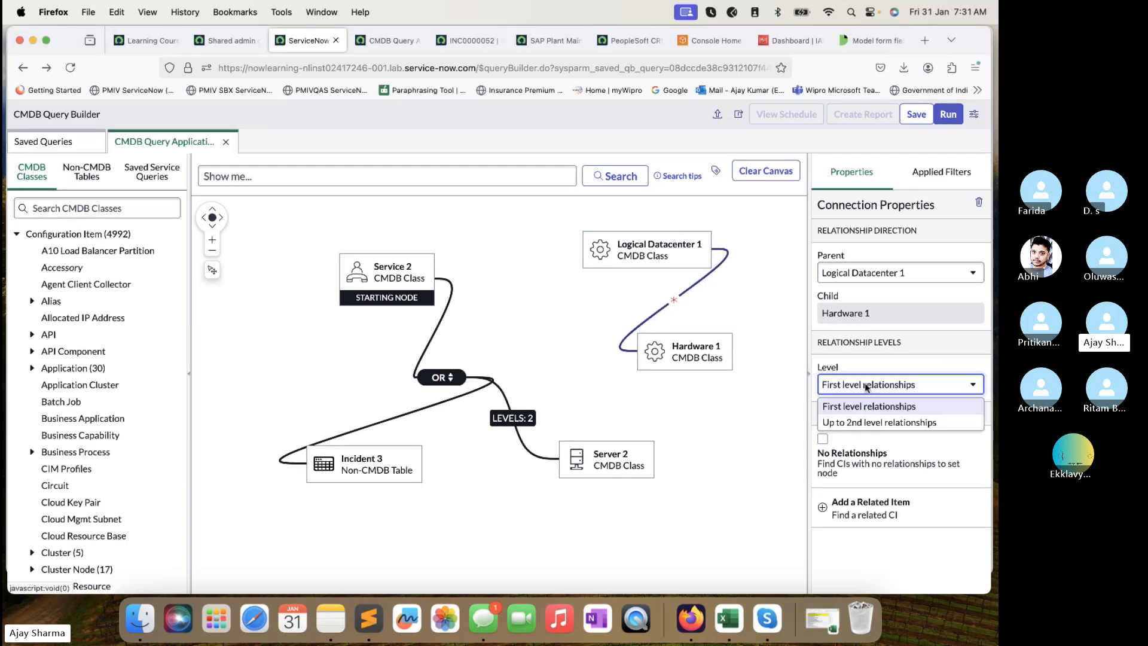
left_click(863, 421)
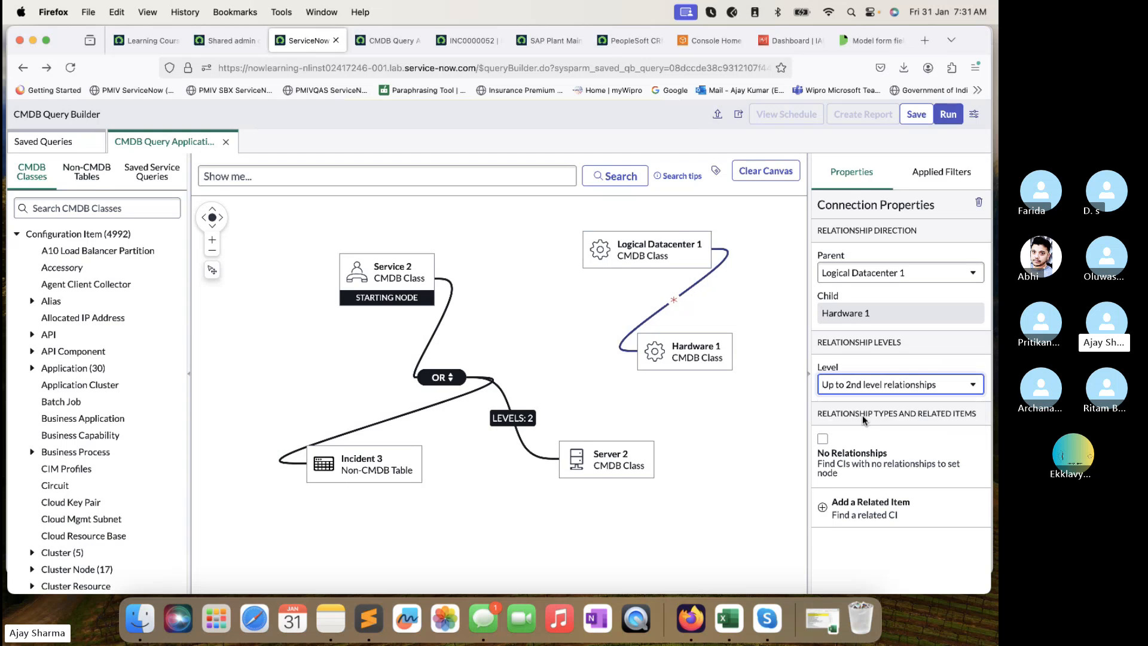
left_click(957, 114)
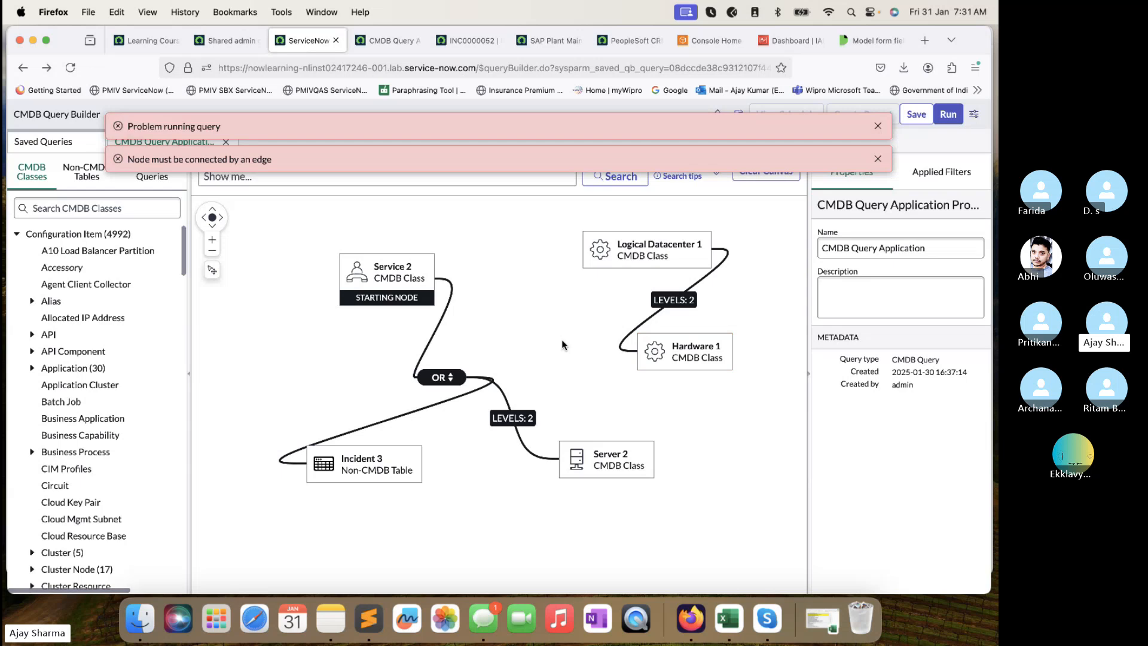
Dismiss the query error banners, rerun the query, and dismiss the new errors.
left_click(877, 125)
left_click(879, 127)
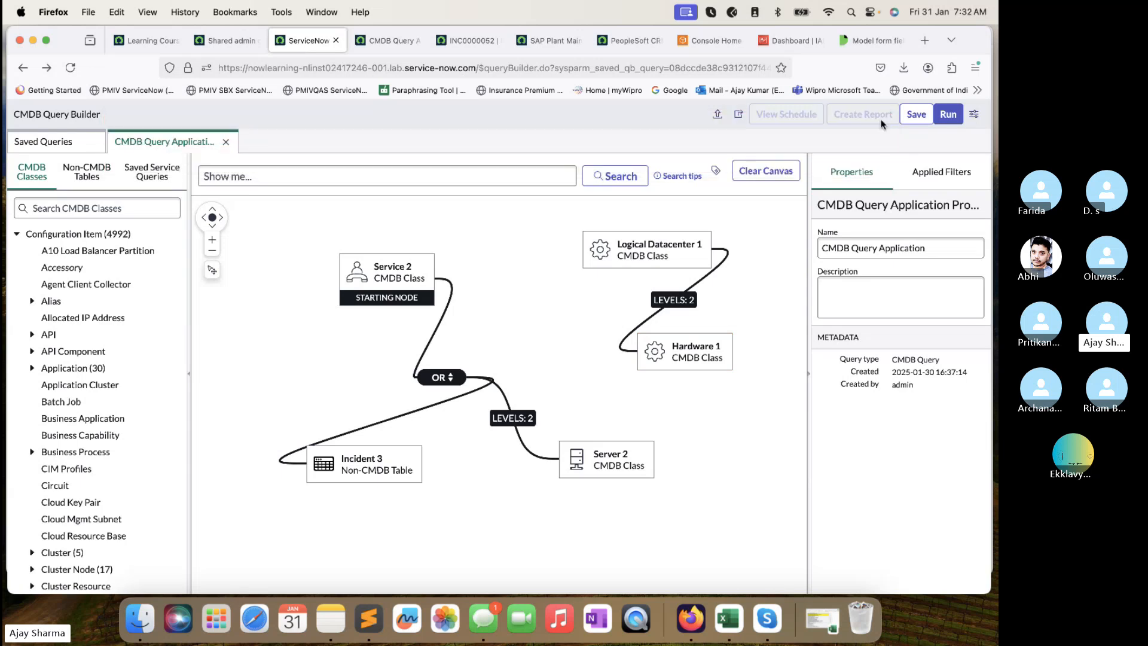
left_click(713, 270)
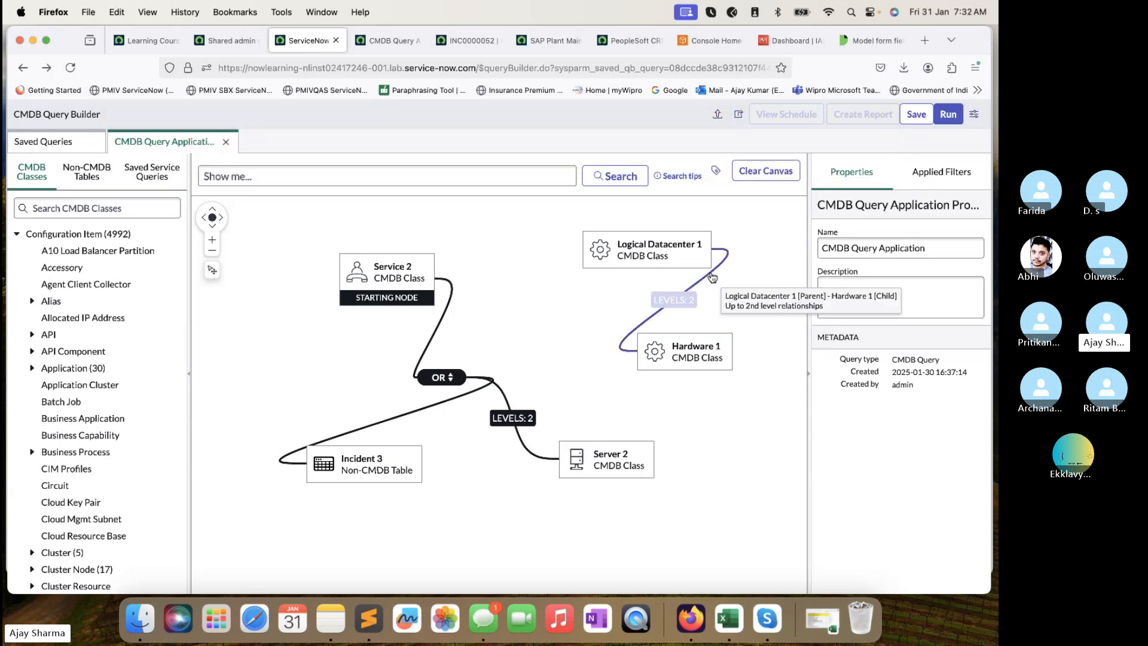
left_click(949, 114)
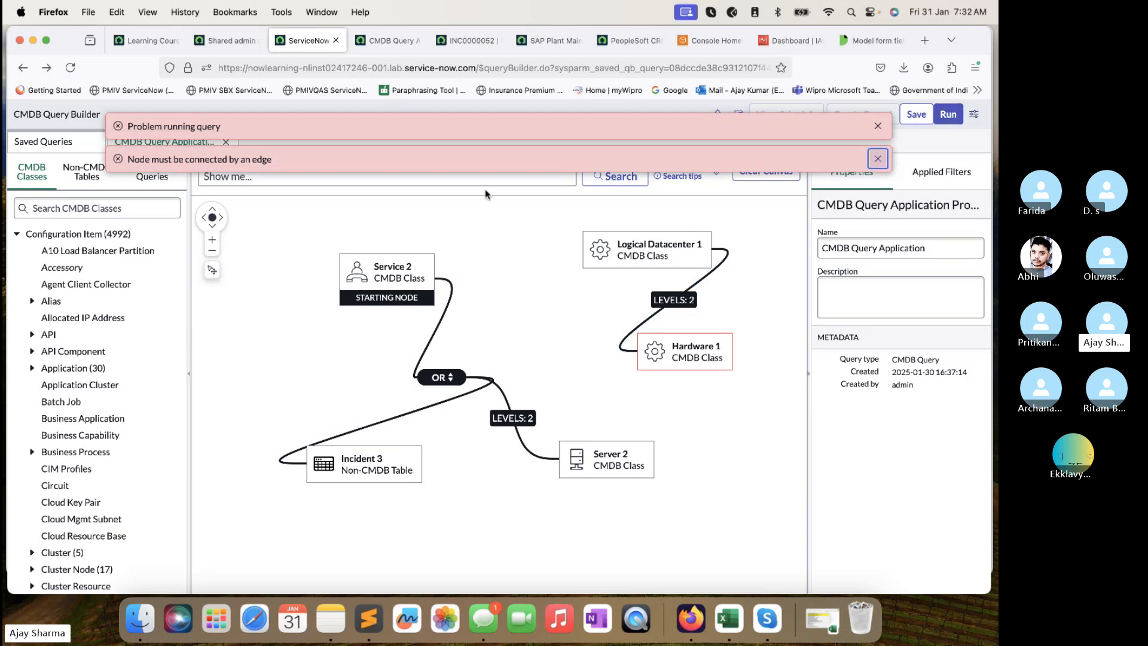
left_click(878, 126)
left_click(878, 127)
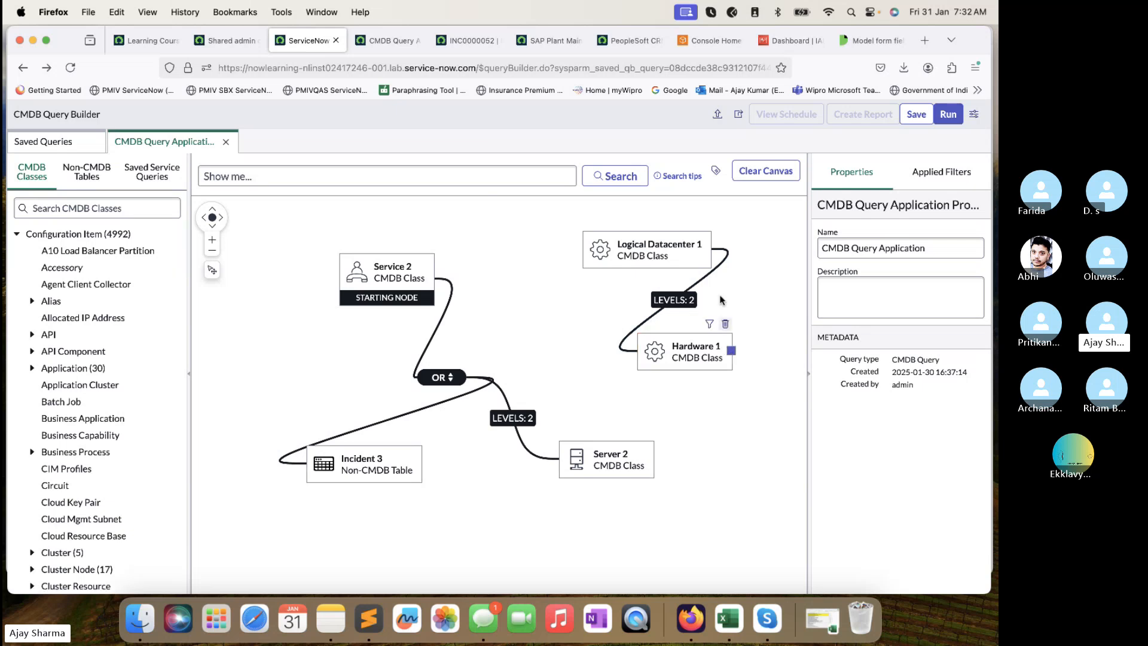
Delete the Hardware 1 node and its link from the canvas.
left_click(716, 253)
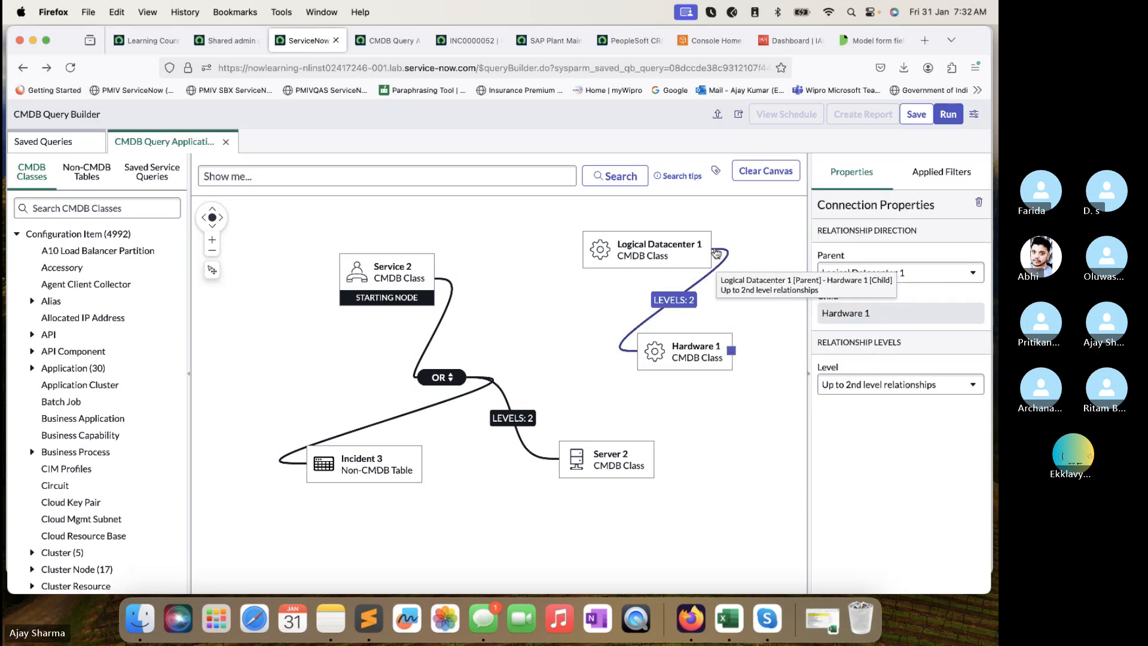
left_click_drag(715, 251, 586, 255)
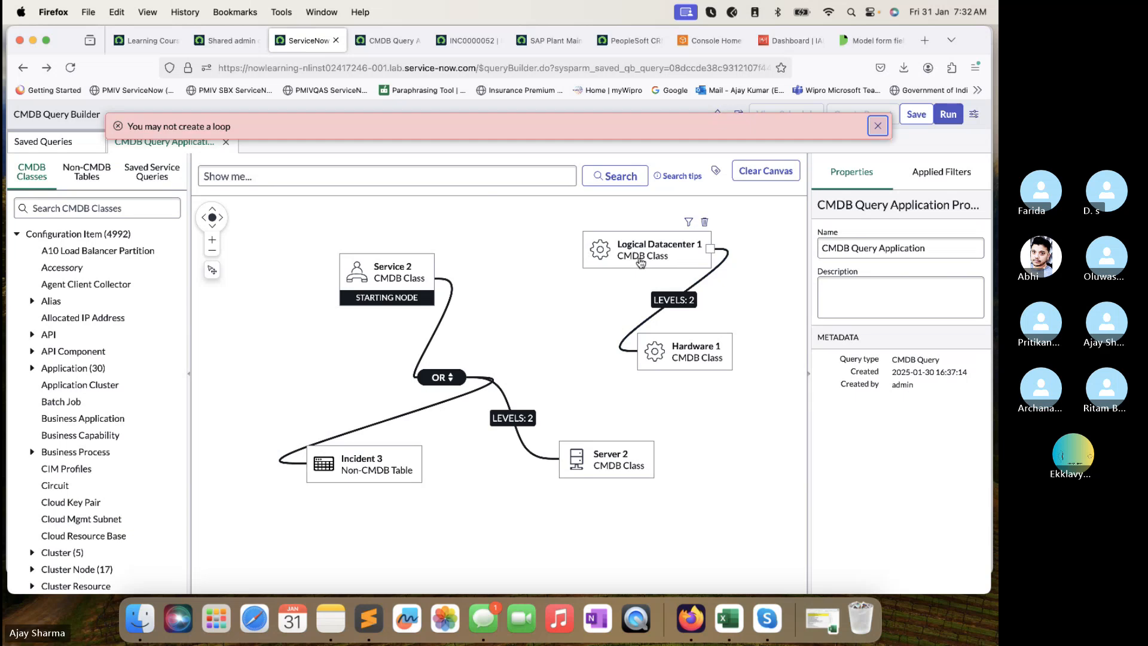
left_click(694, 287)
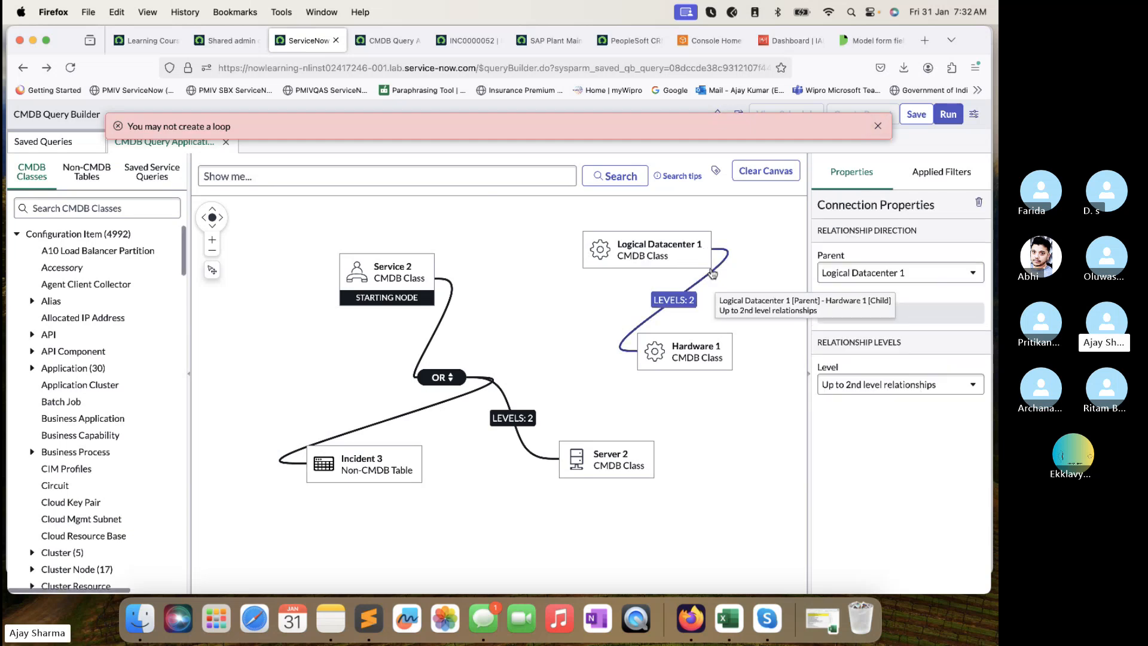
right_click(710, 350)
left_click(710, 350)
left_click_drag(710, 351, 740, 380)
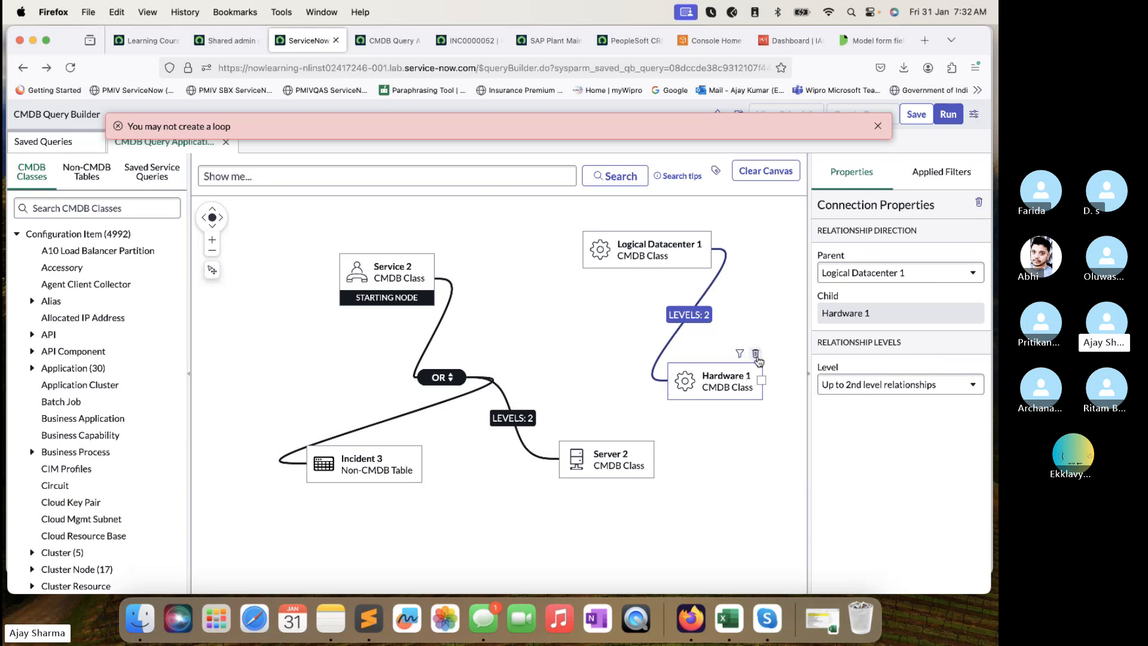
left_click(755, 353)
Search 'hardwar' and place a Server 3 node on the canvas.
left_click(152, 210)
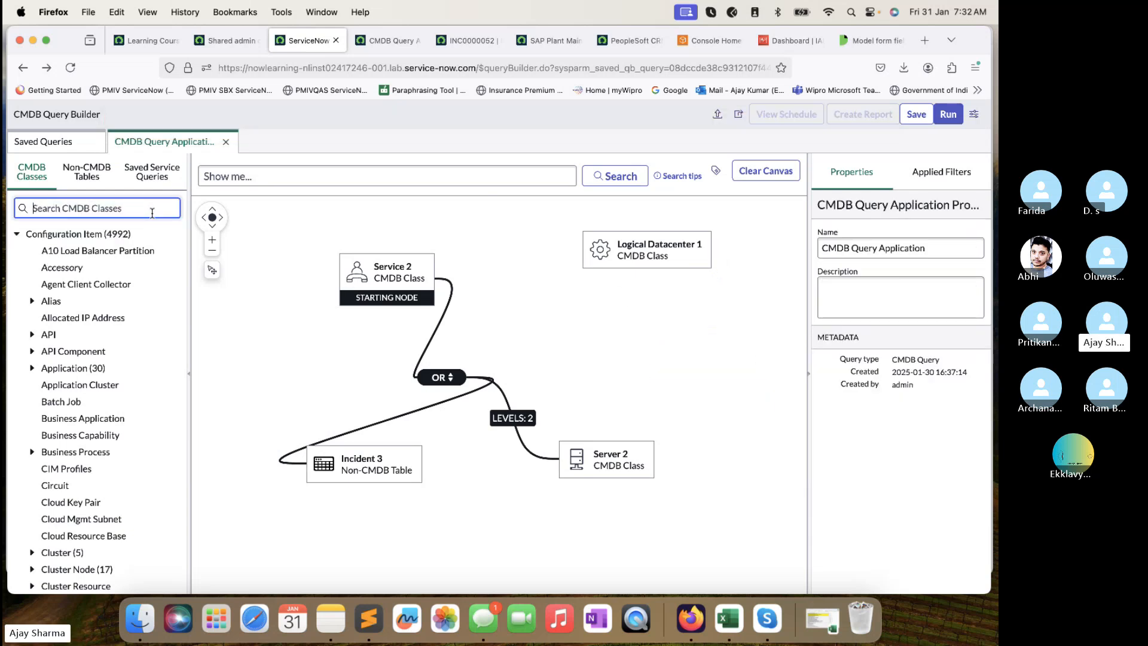
type("hardware")
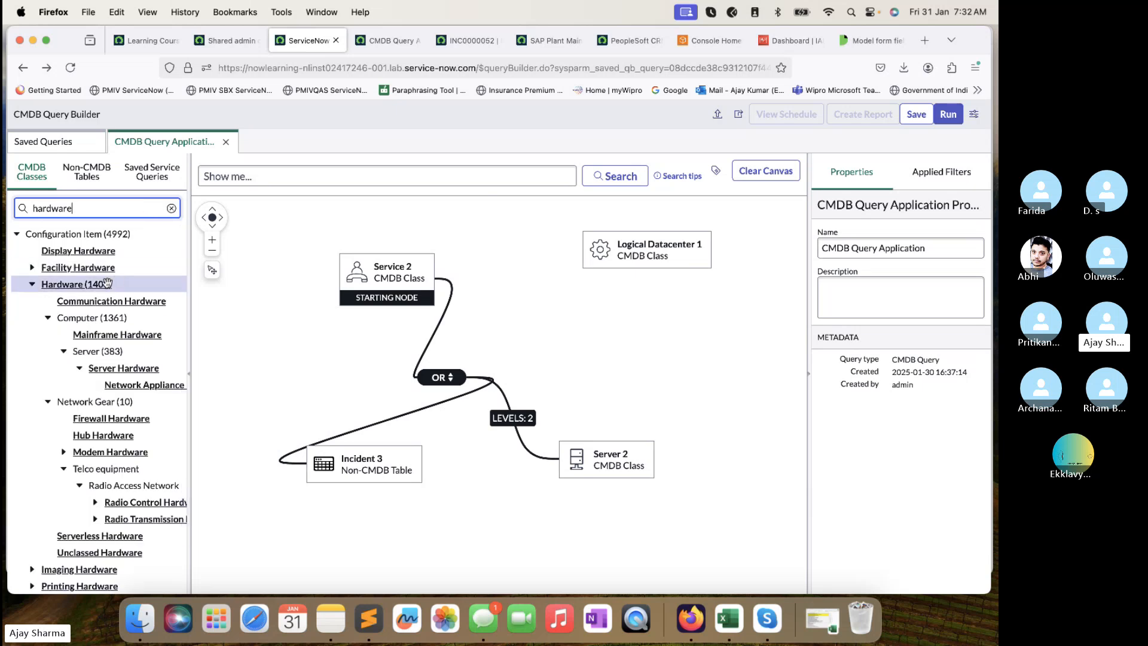
left_click(91, 285)
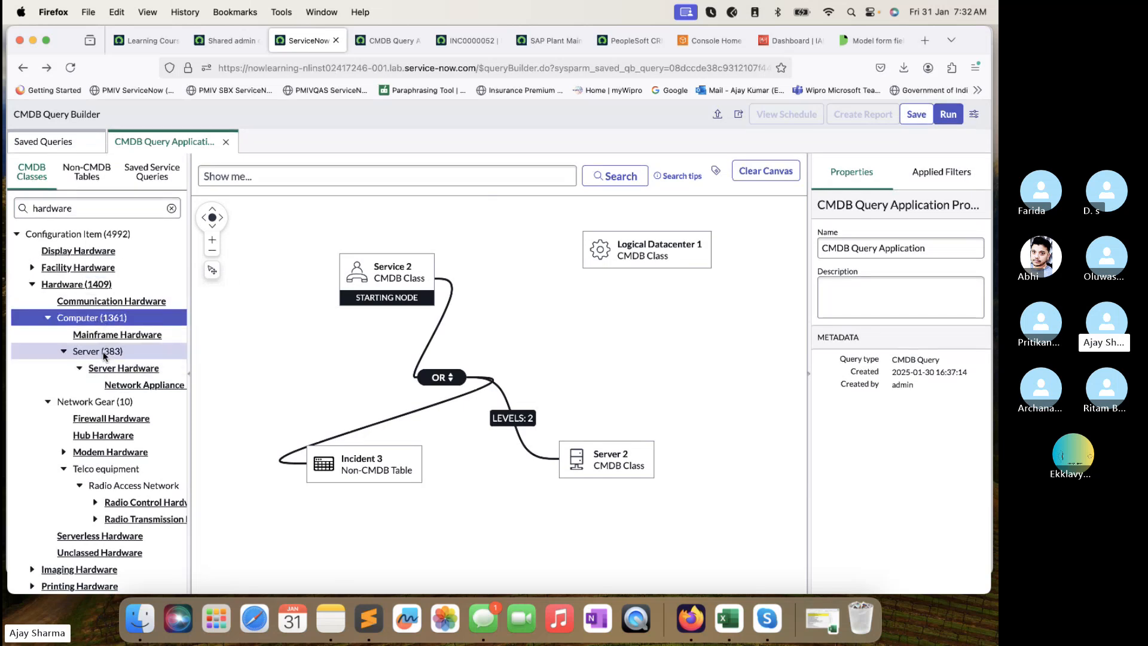
left_click_drag(96, 350, 646, 337)
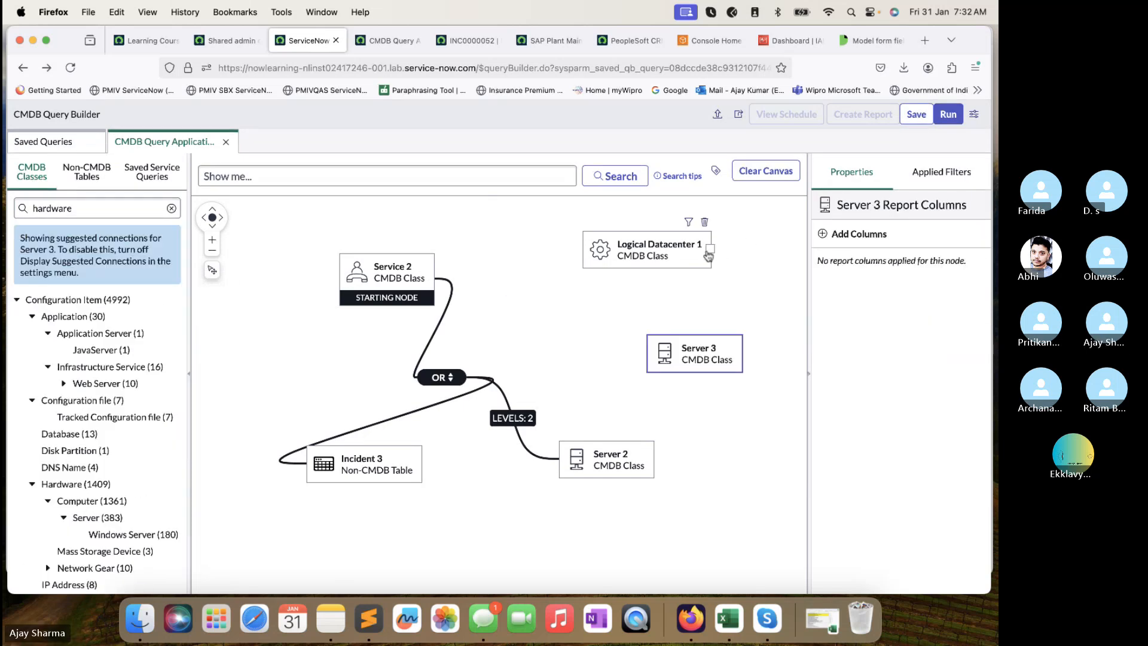
left_click(717, 253)
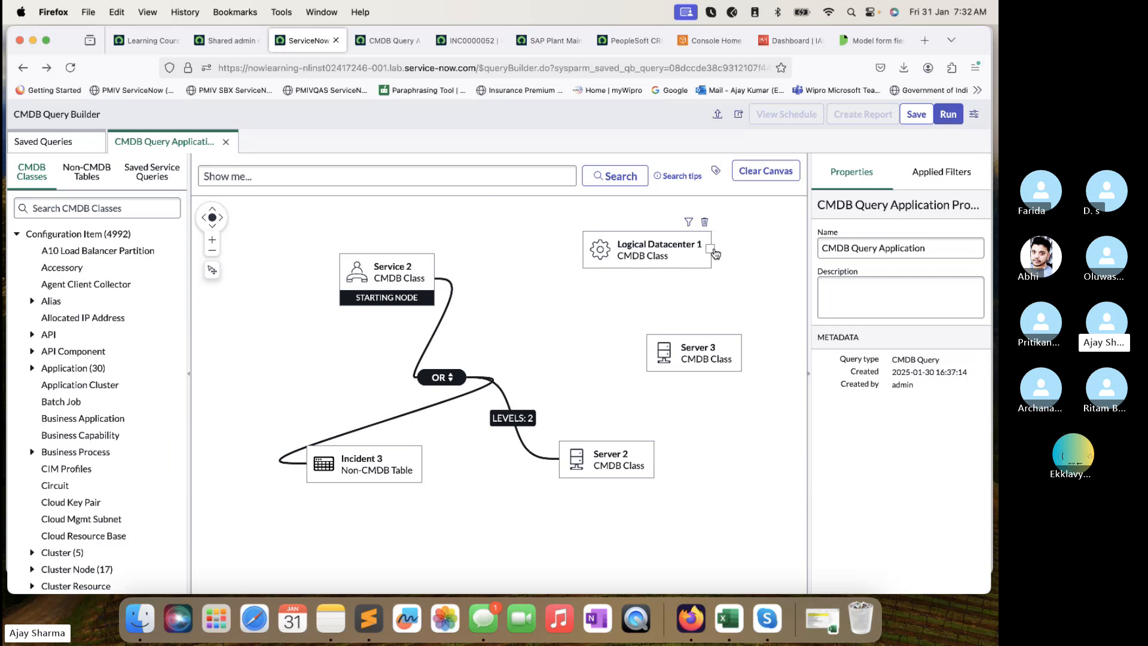
Link Logical Datacenter 1 to Server 3 at up to 2nd-level relationships and run.
left_click(714, 250)
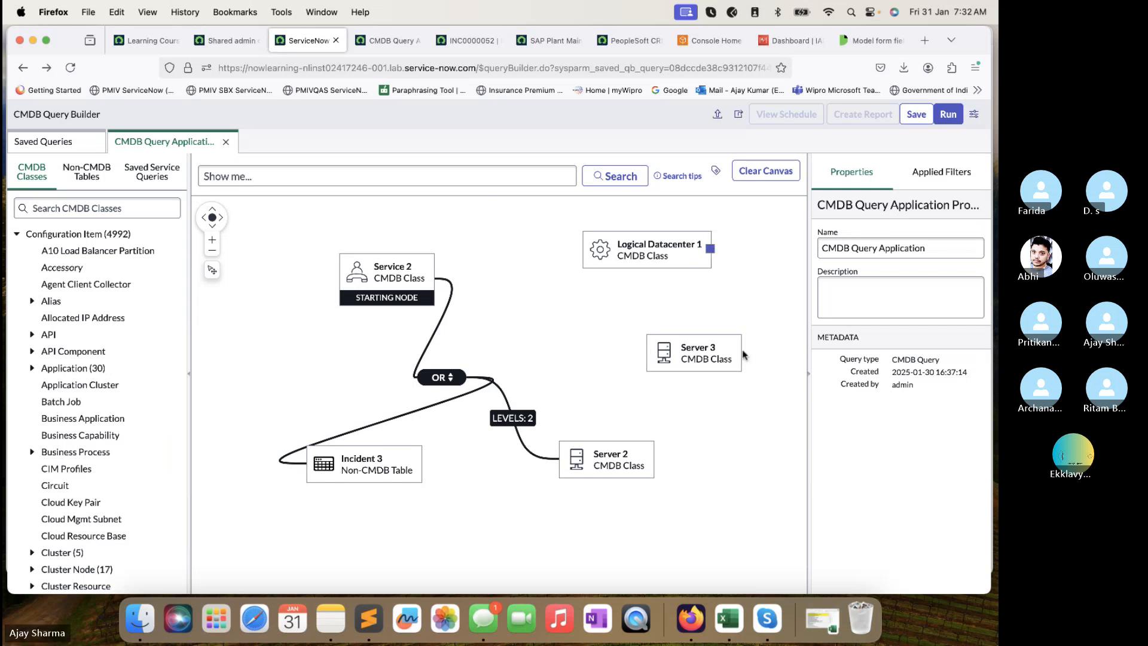
left_click(648, 352)
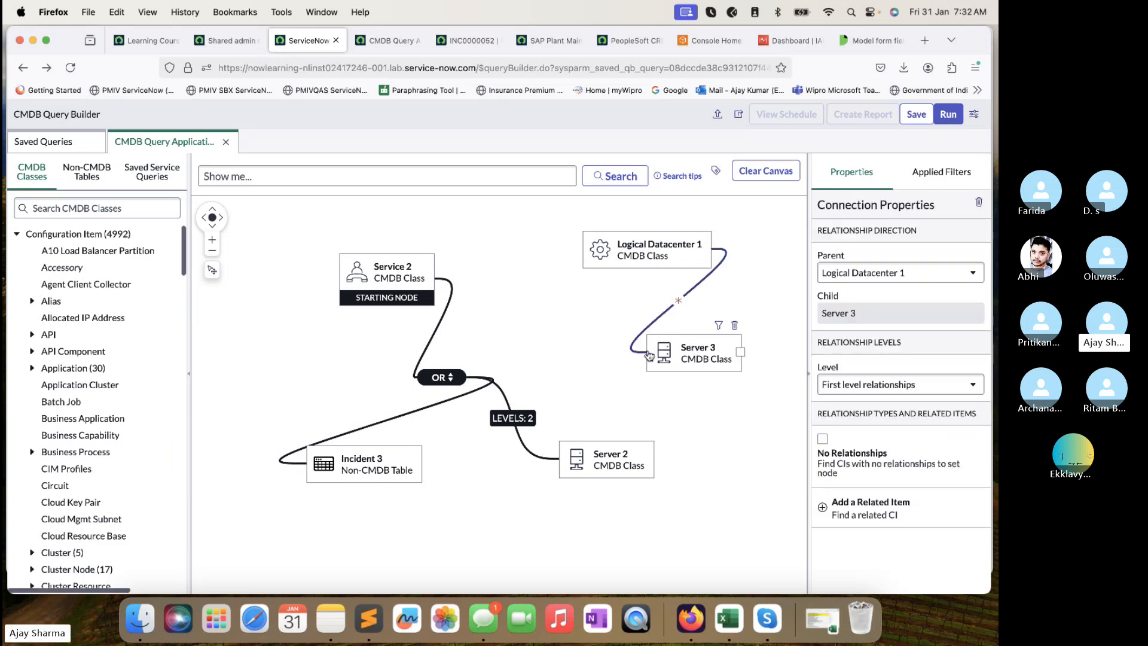
left_click(873, 384)
left_click(867, 420)
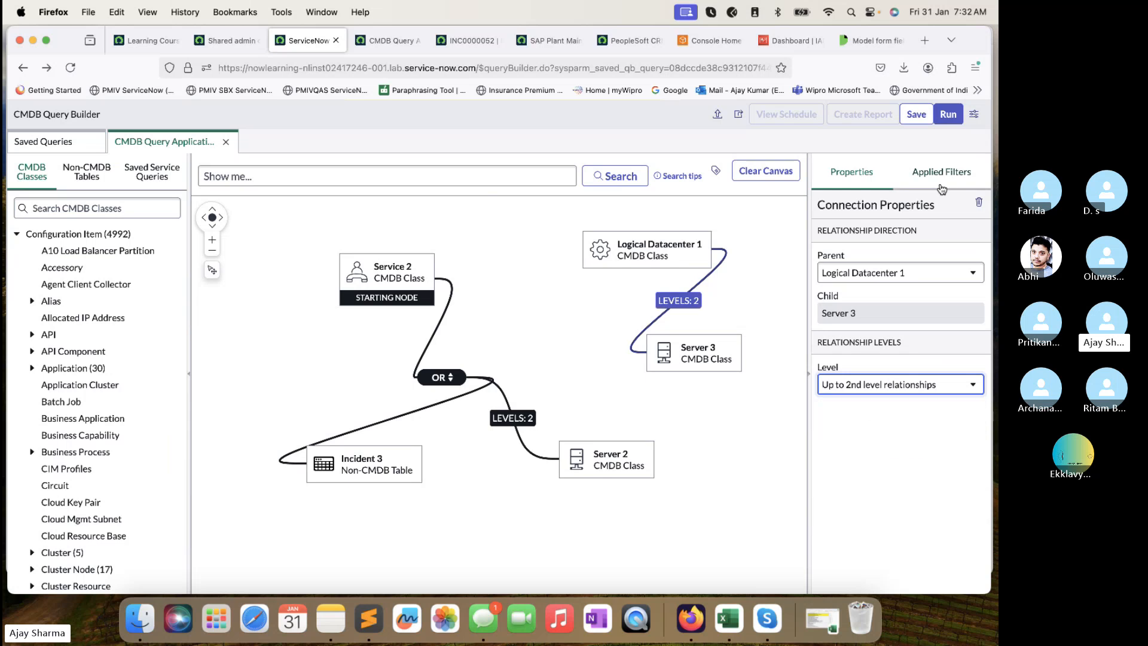
left_click(956, 118)
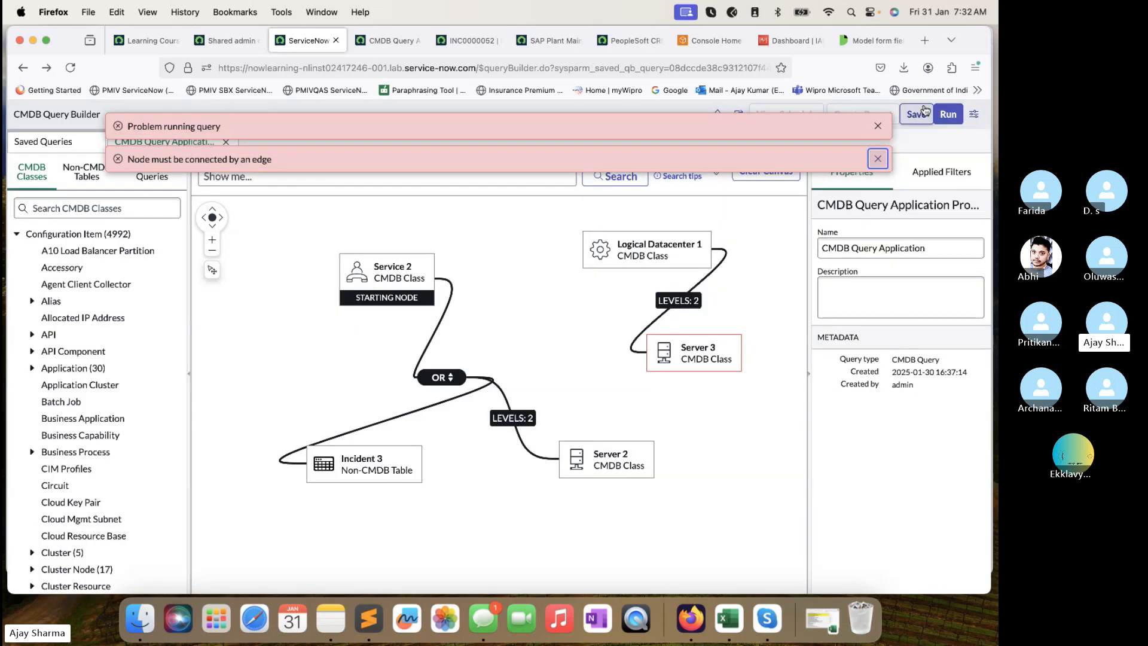
Clear the error banners, recheck the datacenter–Server 3 relationship level, then view incident INC0000052.
left_click(877, 125)
left_click(878, 127)
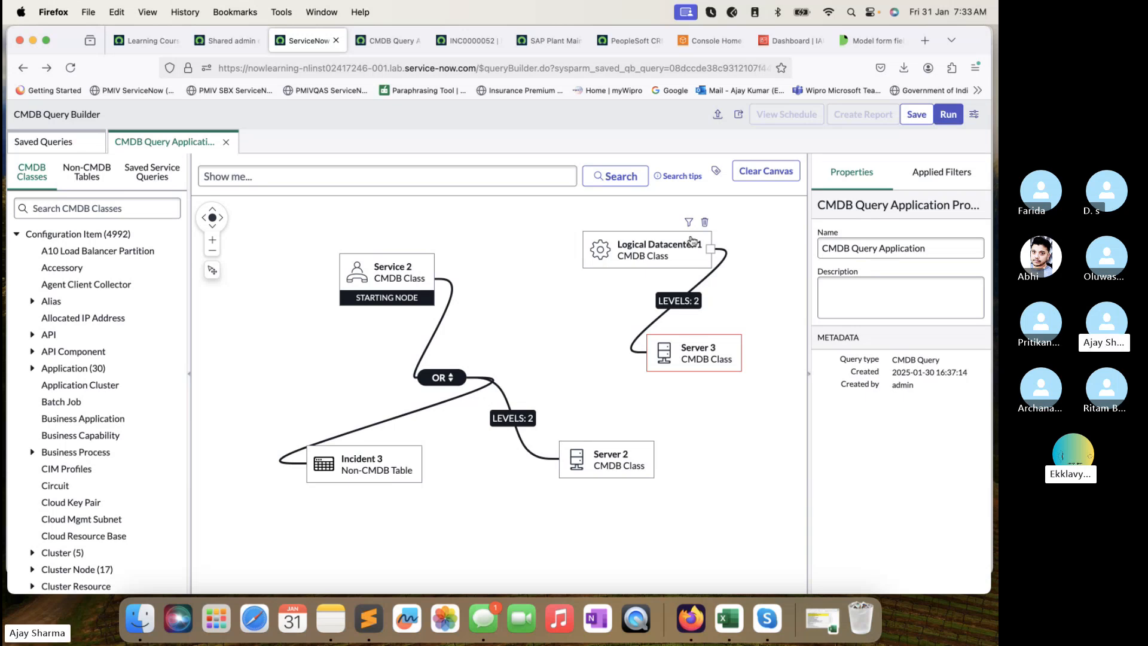
left_click(939, 172)
left_click(833, 173)
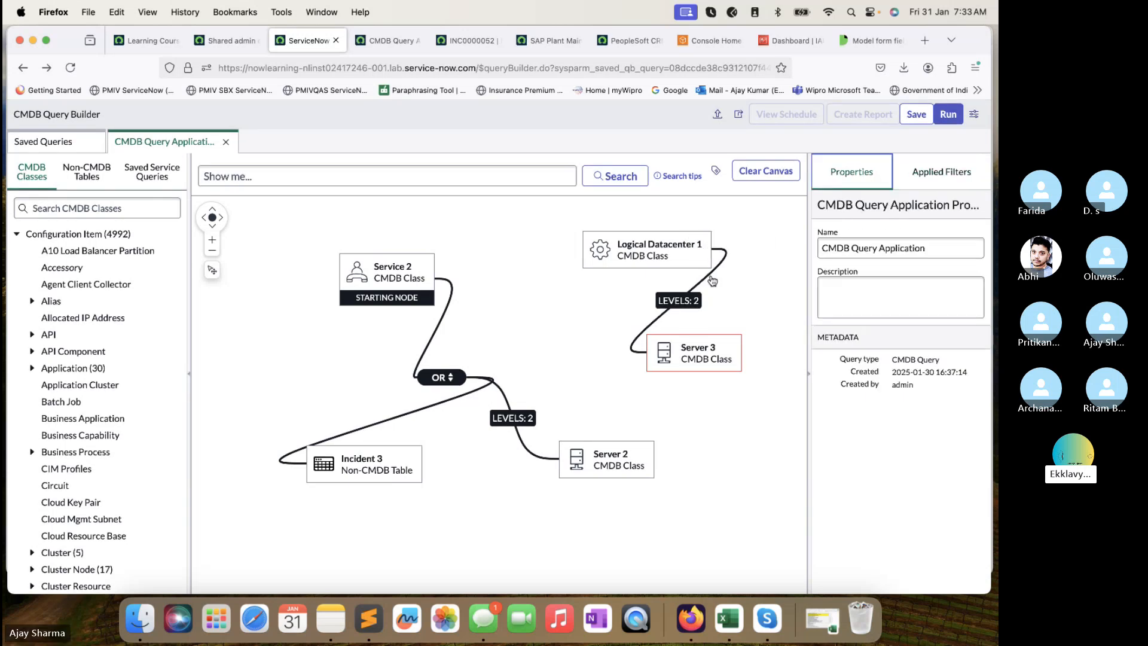
left_click(678, 300)
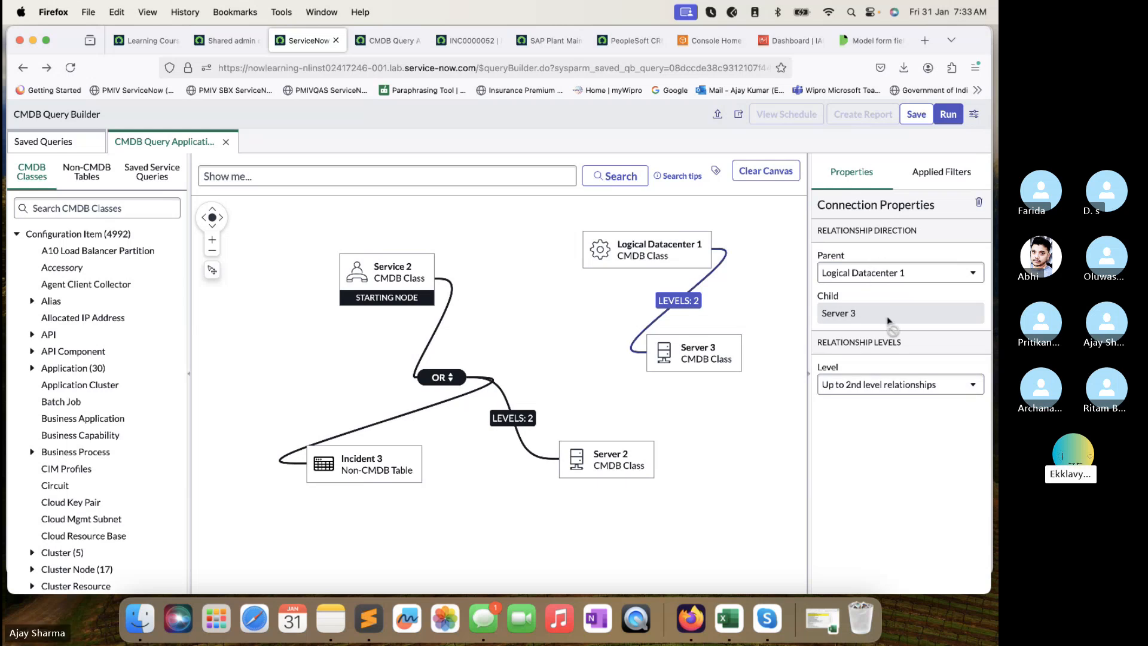
left_click(884, 385)
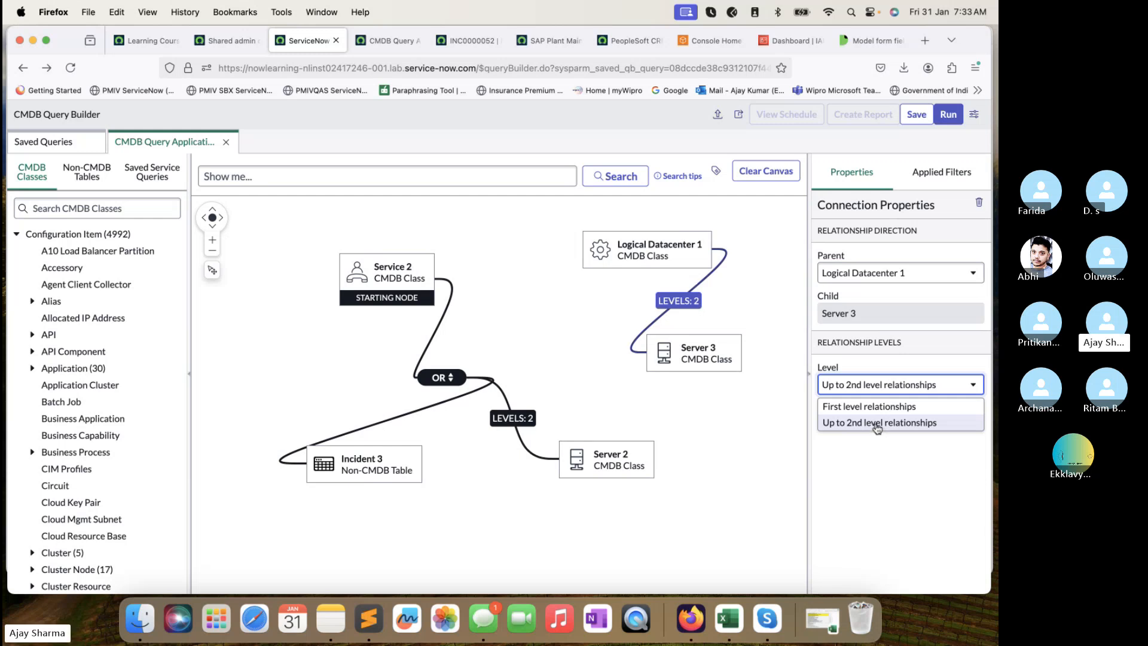
left_click(463, 43)
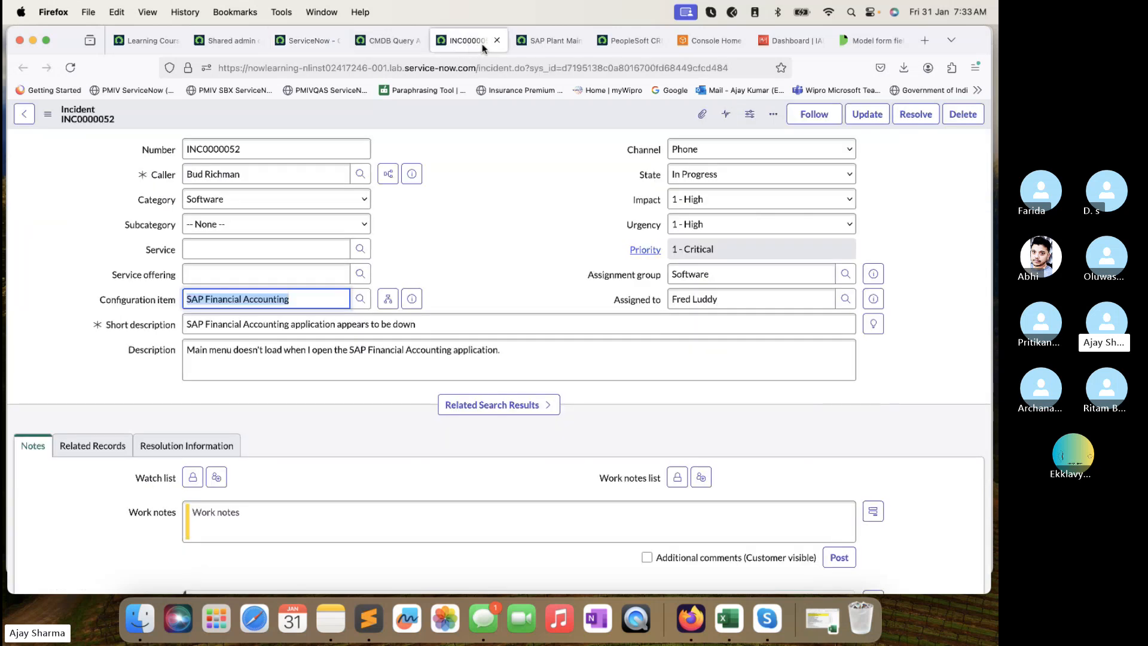
View the SAP Plant Maintenance service and briefly its SAP WEB01 related server.
left_click(547, 41)
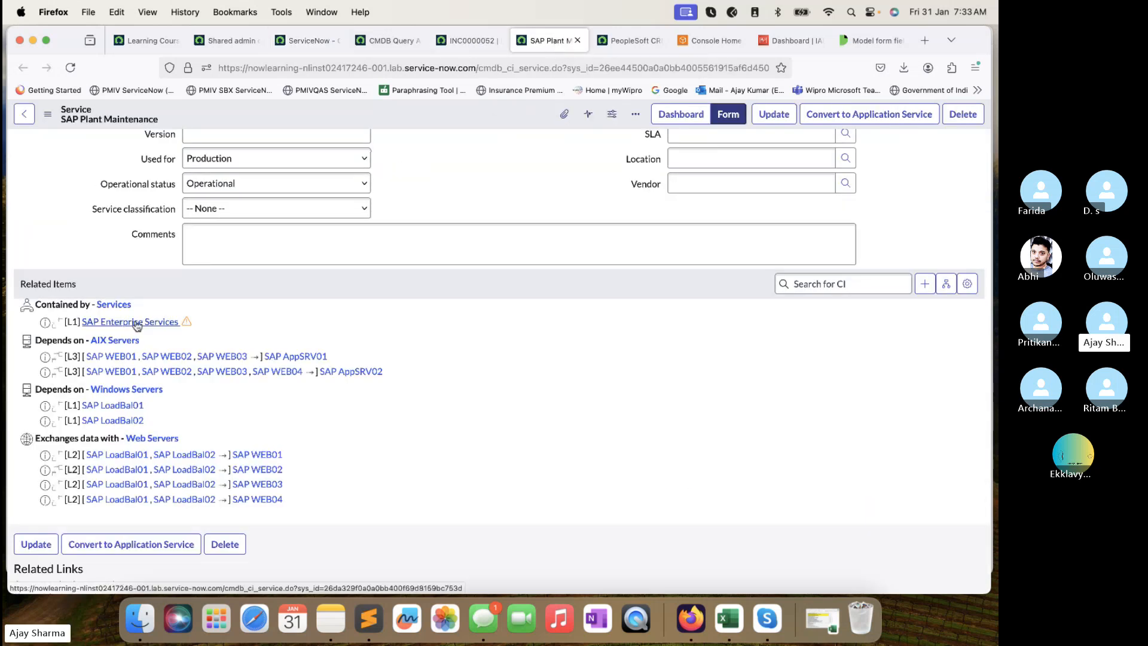
left_click(123, 359, "super")
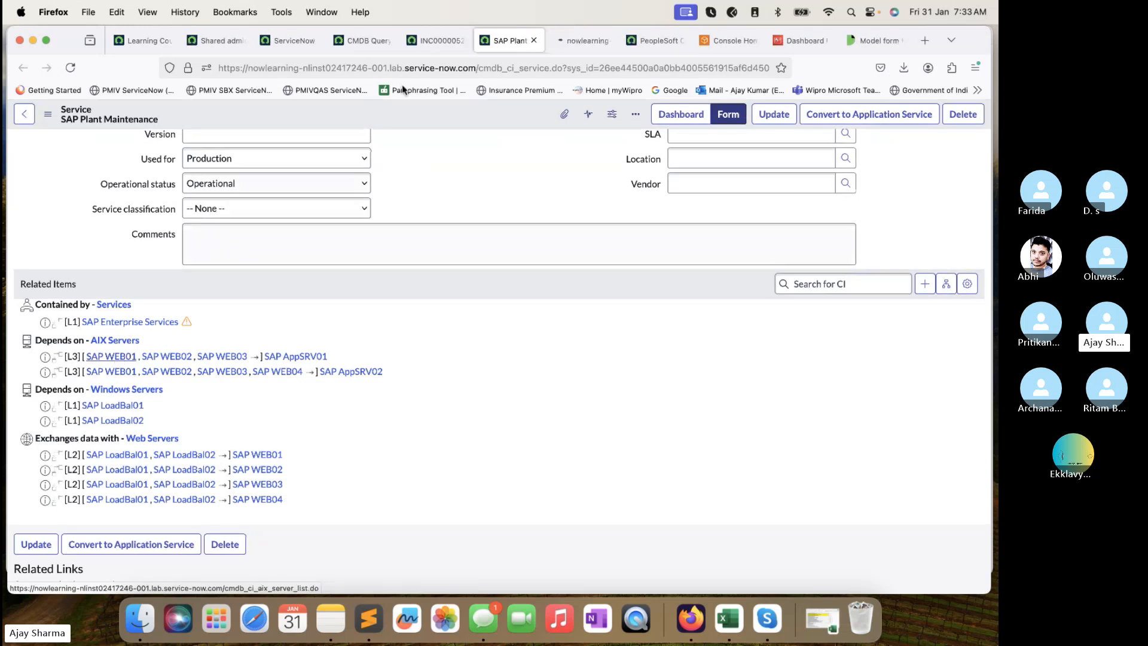
left_click(581, 41)
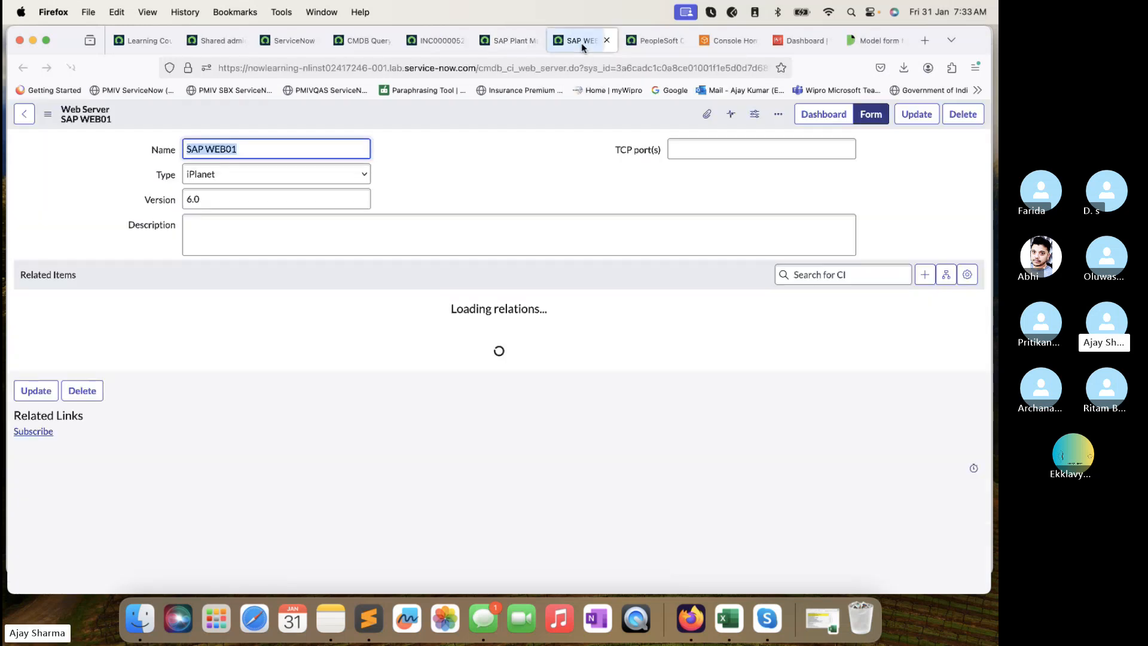
key("super+w")
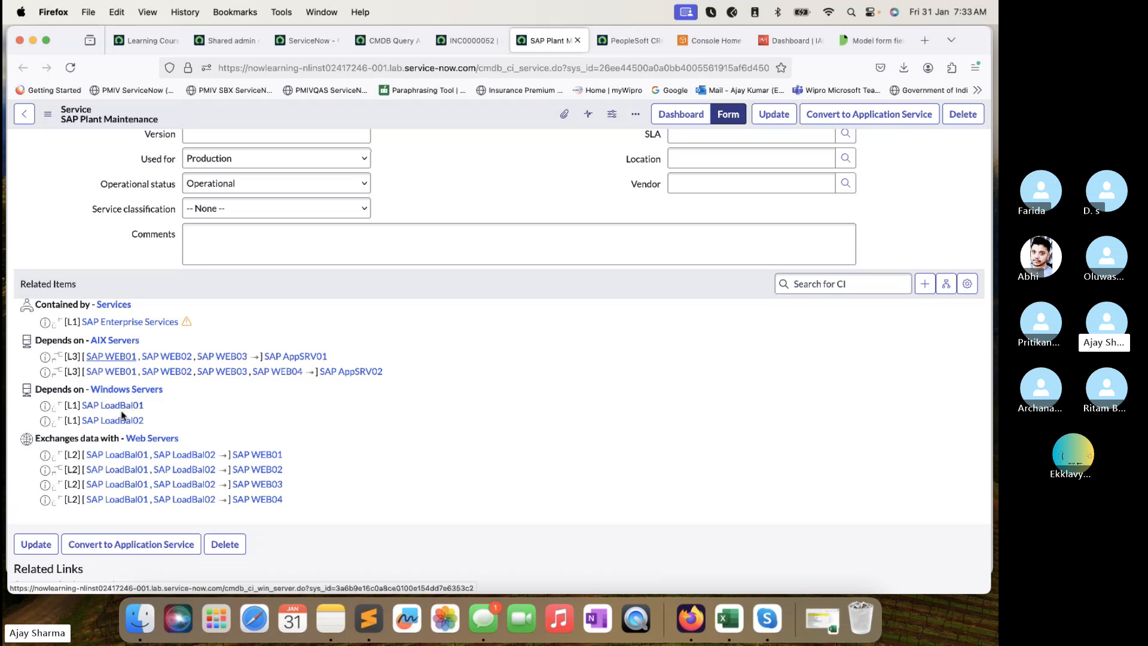
Open SAP LoadBal01 and its dependency view, then return to the query builder.
left_click(113, 405, "super")
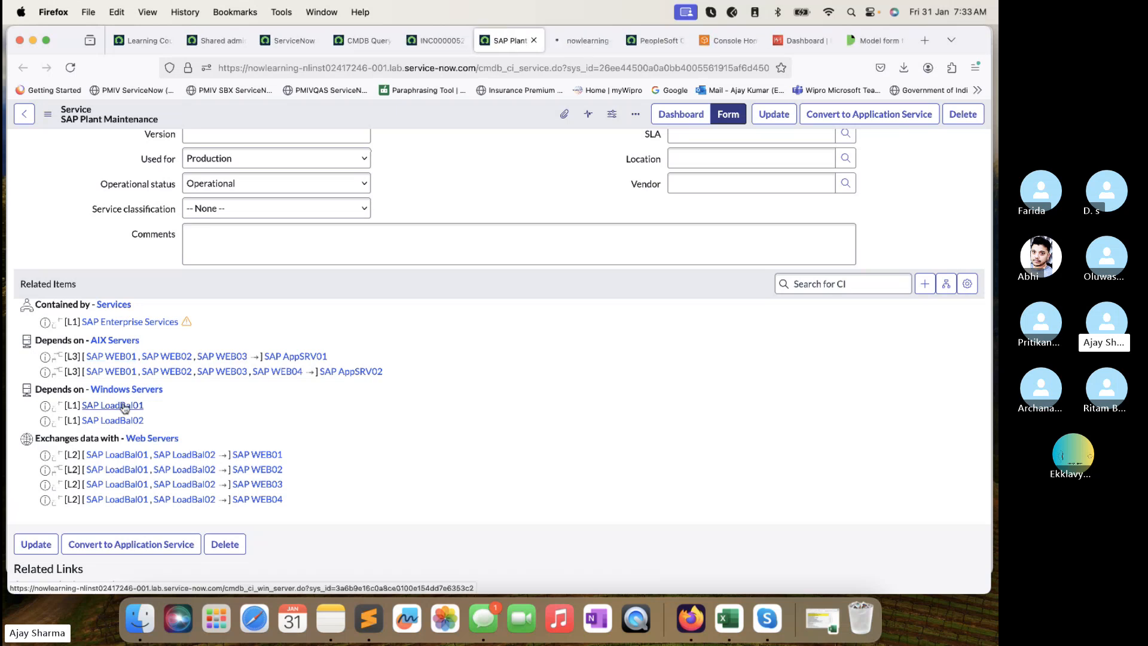
left_click(577, 42)
left_click(629, 466)
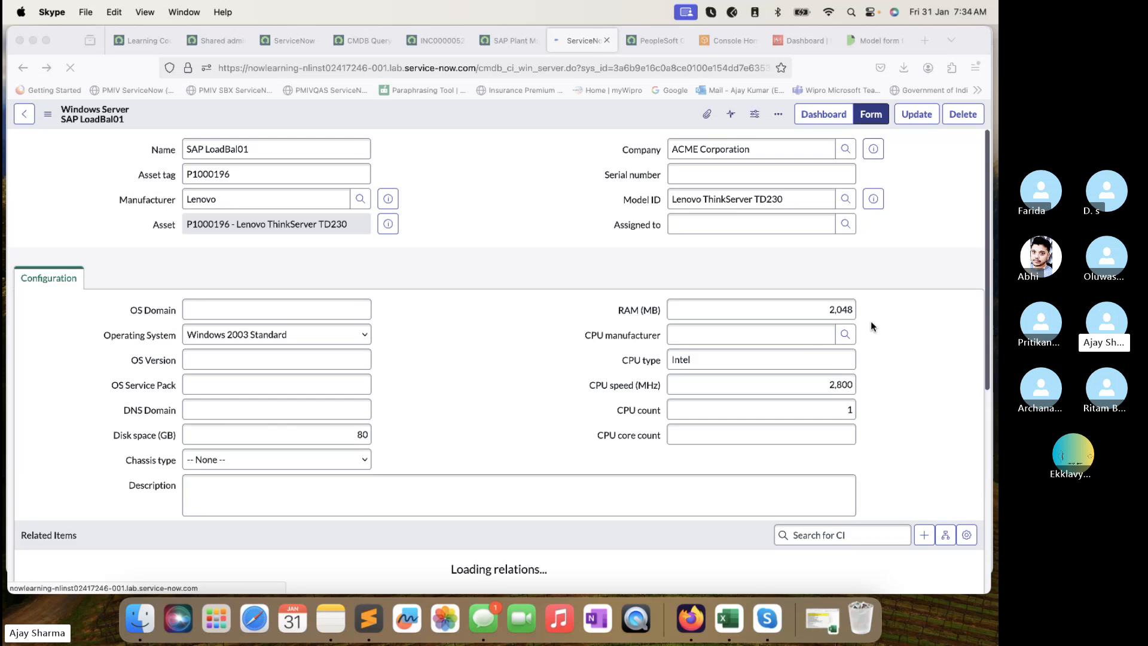
left_click(945, 534)
left_click(946, 531)
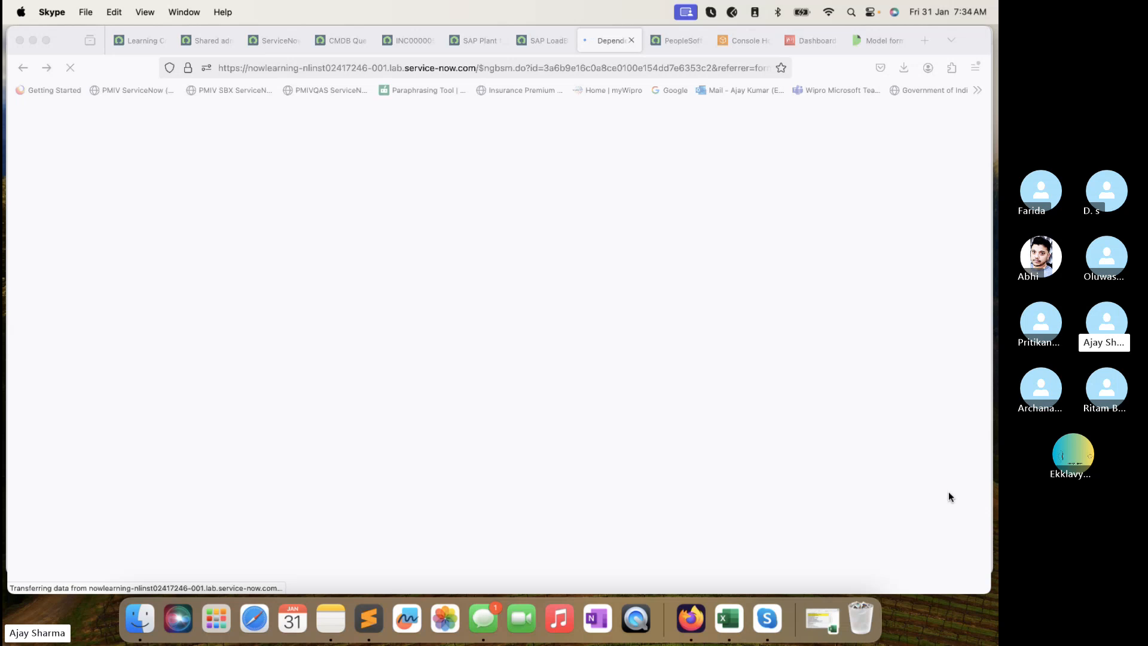
left_click(353, 42)
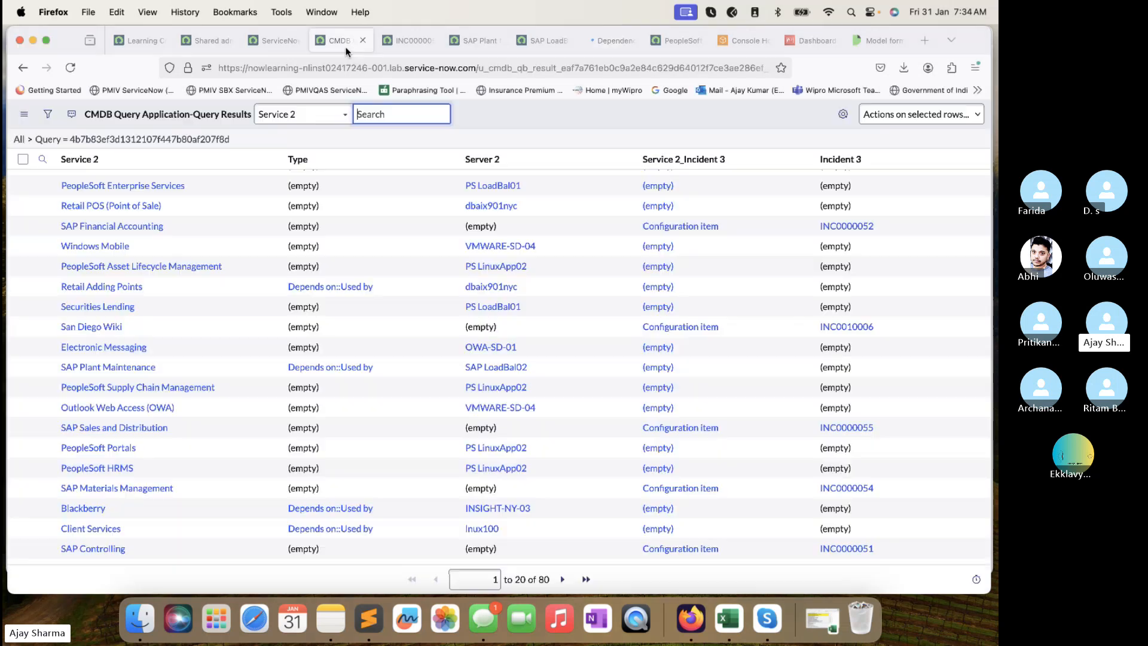
left_click(282, 42)
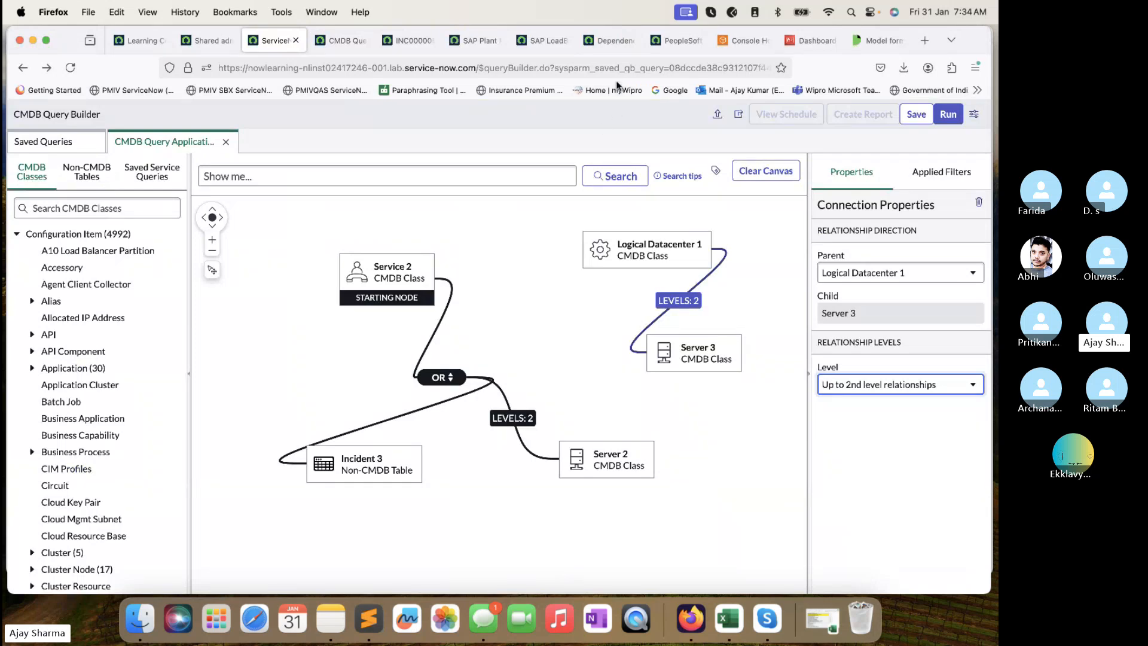
Set the SAP LoadBal01 dependency map's Max Levels to 49 and pan the map down.
left_click(607, 42)
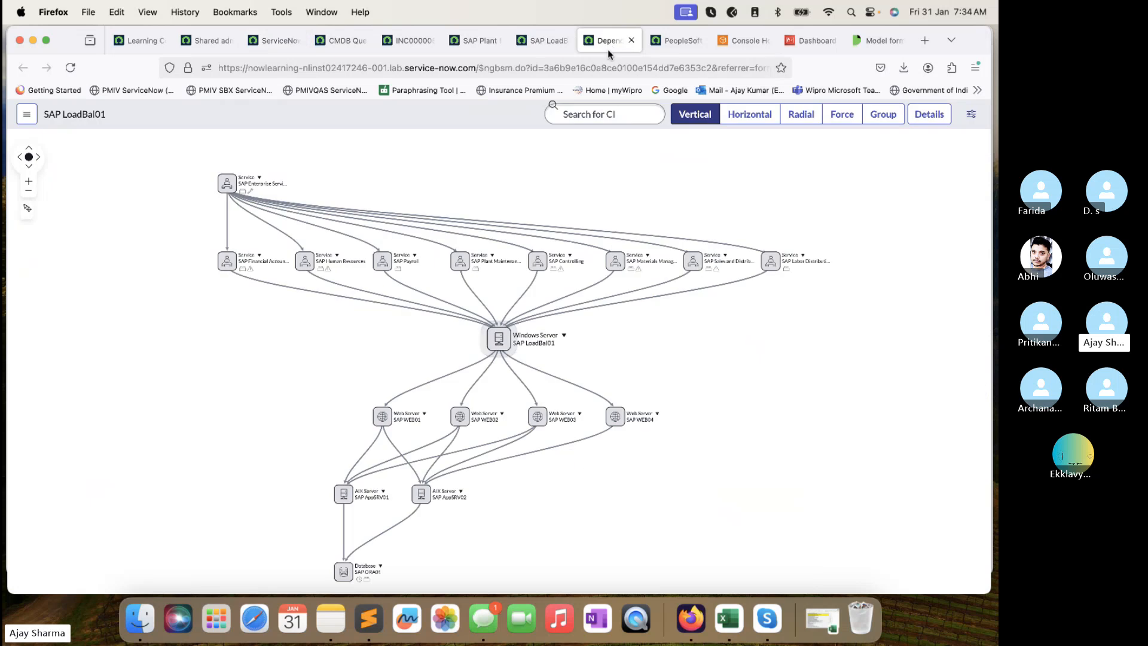
left_click(971, 113)
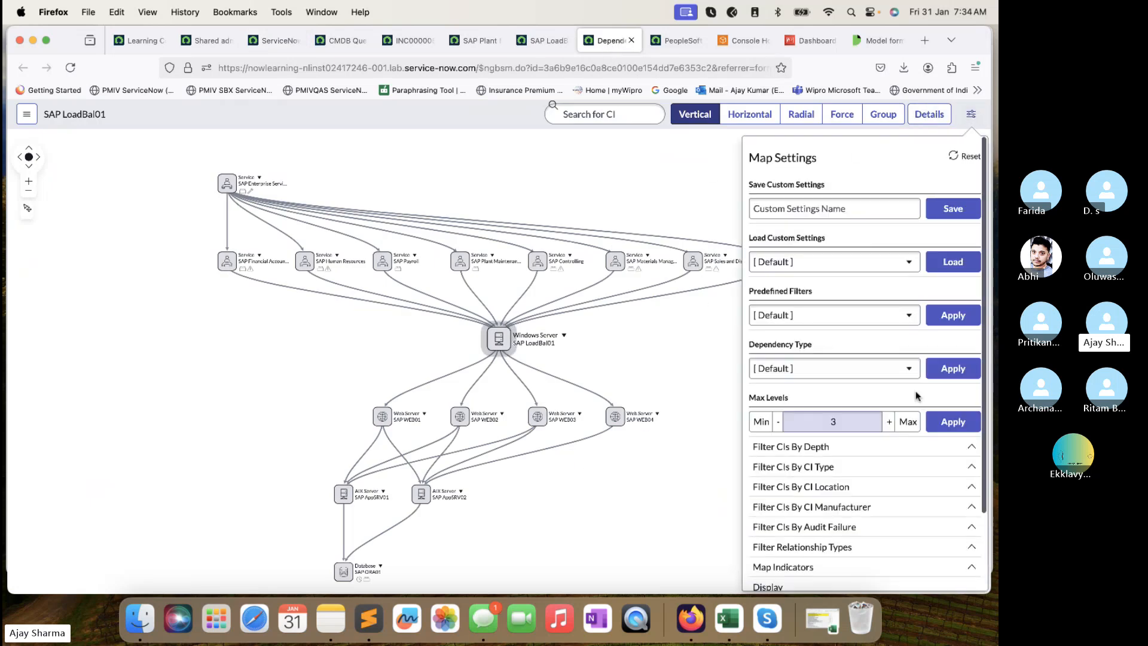
left_click(897, 421)
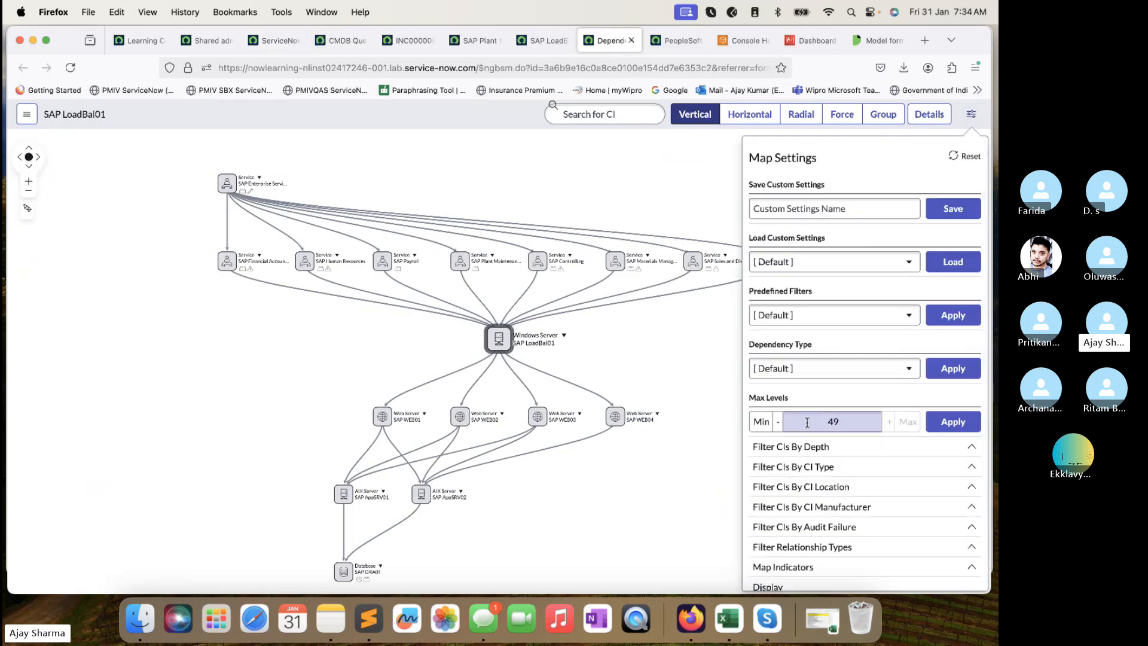
left_click(638, 355)
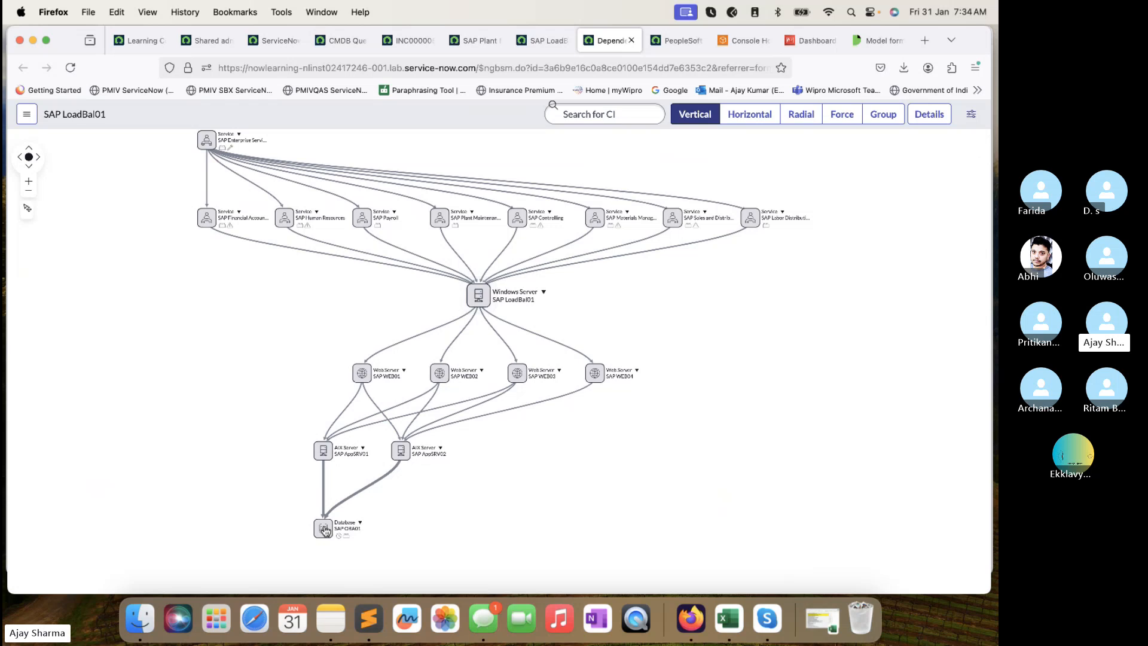
left_click_drag(682, 290, 700, 397)
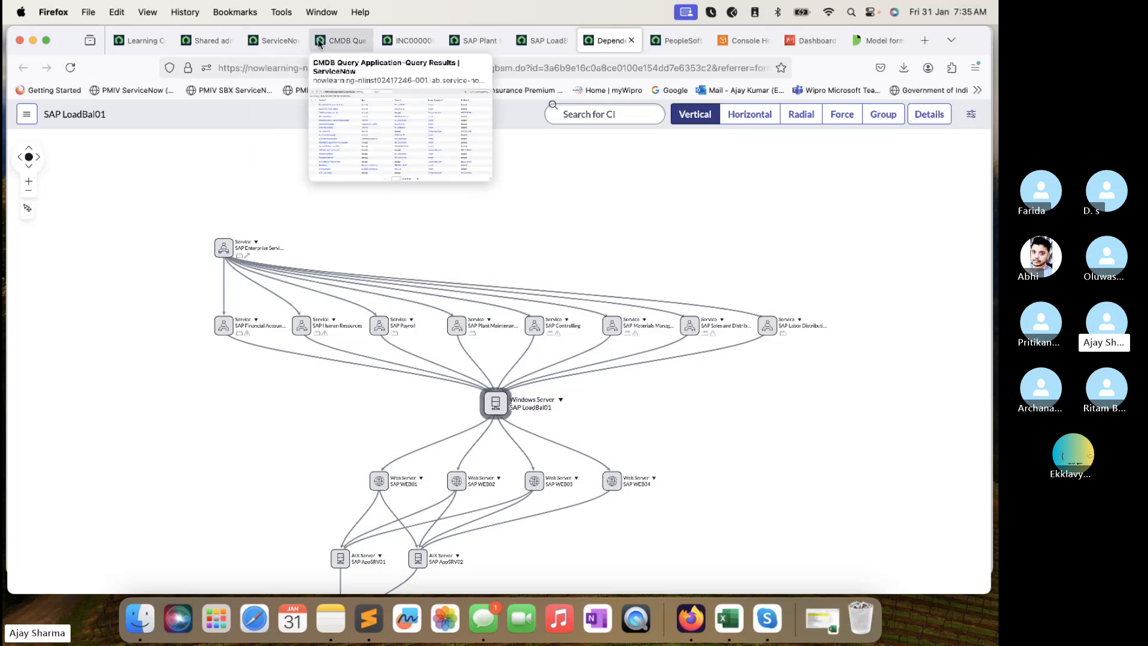
left_click(347, 40)
Revisit the query builder canvas and the shared admin dashboard.
left_click(276, 40)
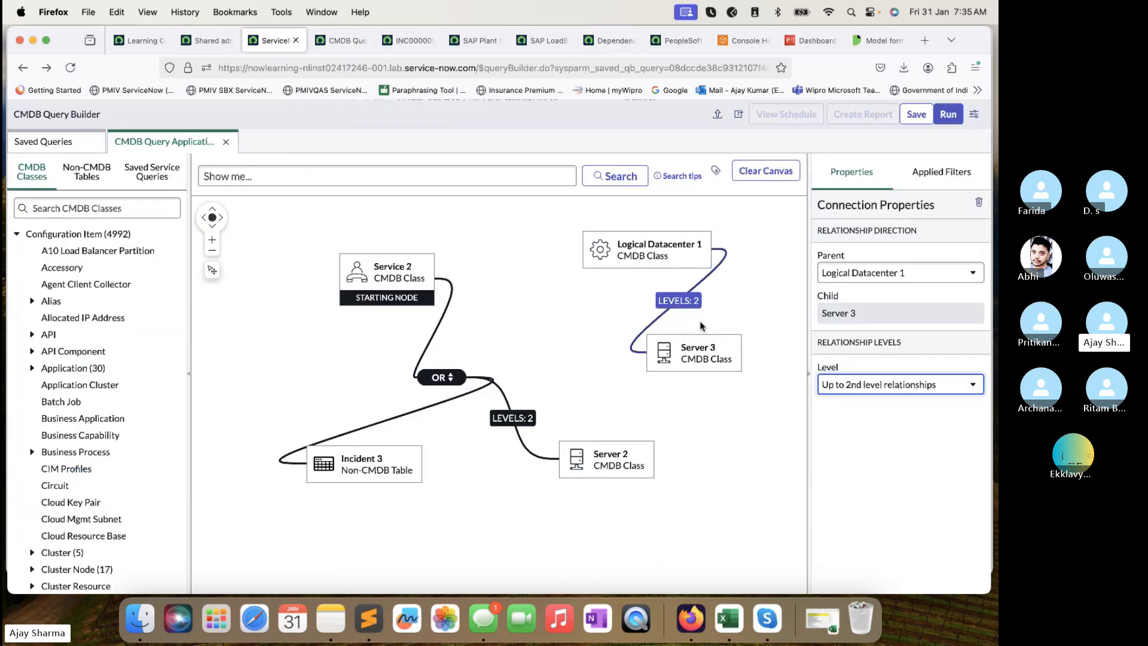
left_click(900, 471)
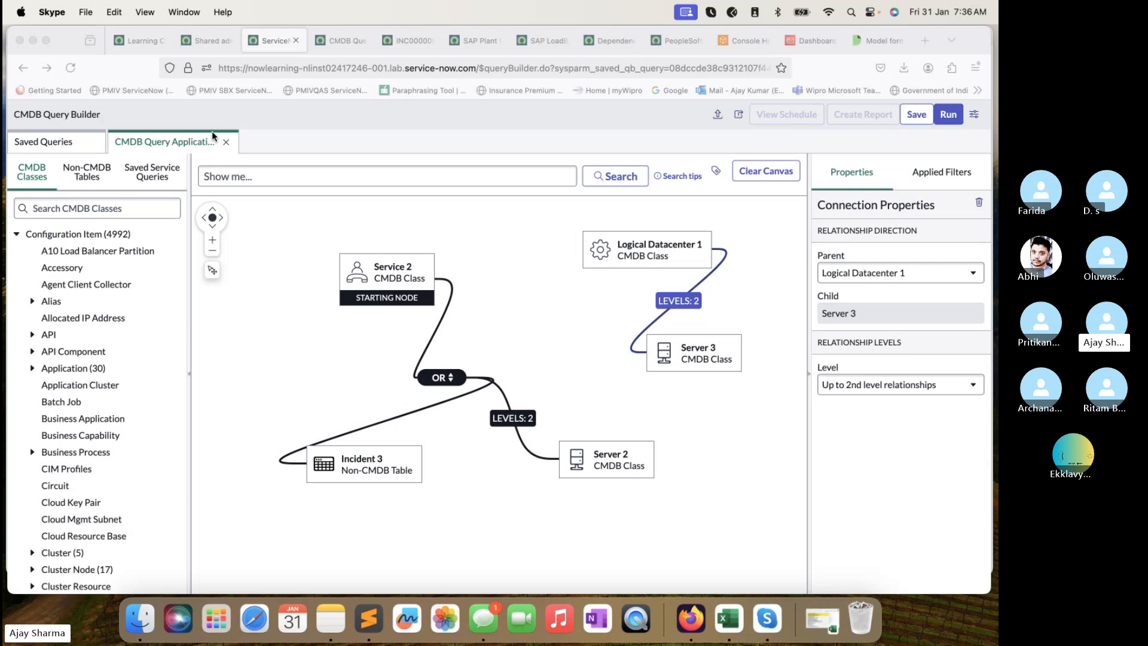
left_click(210, 37)
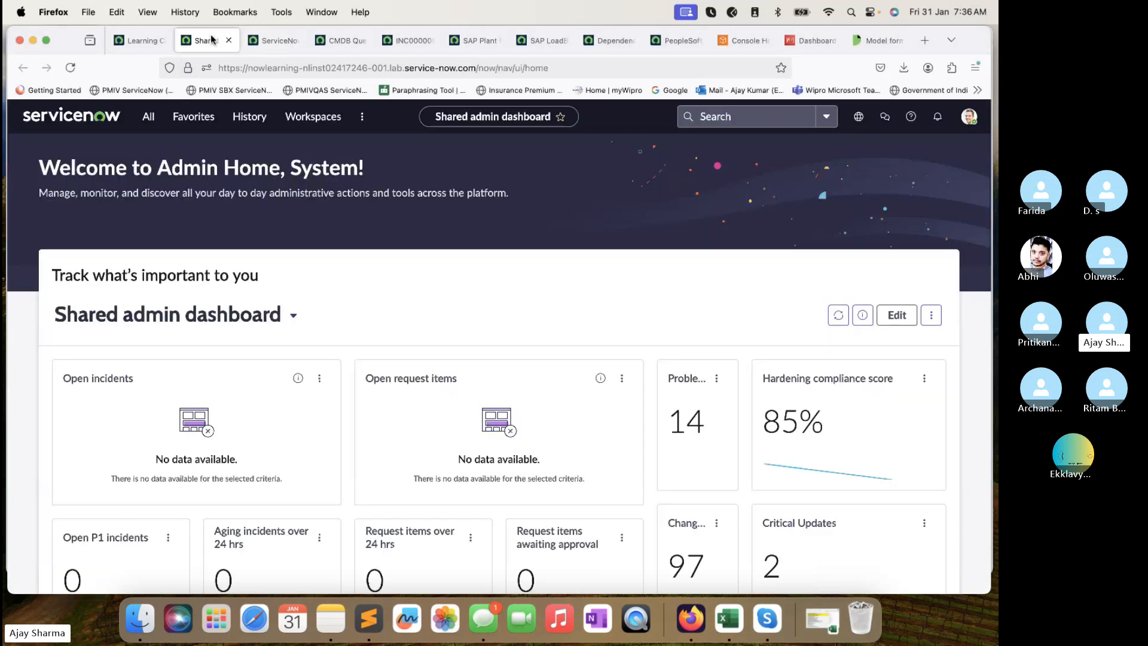
left_click(272, 40)
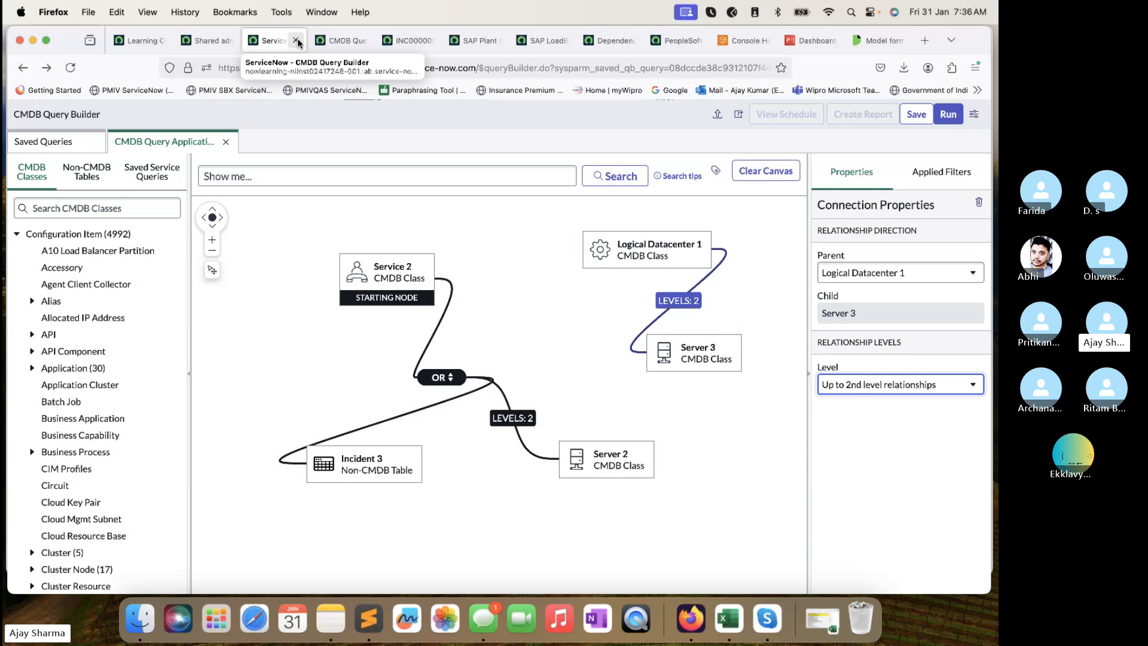
Close the query builder (Leave page) plus the results, incident, service, server and dependency tabs.
left_click(297, 41)
left_click(603, 376)
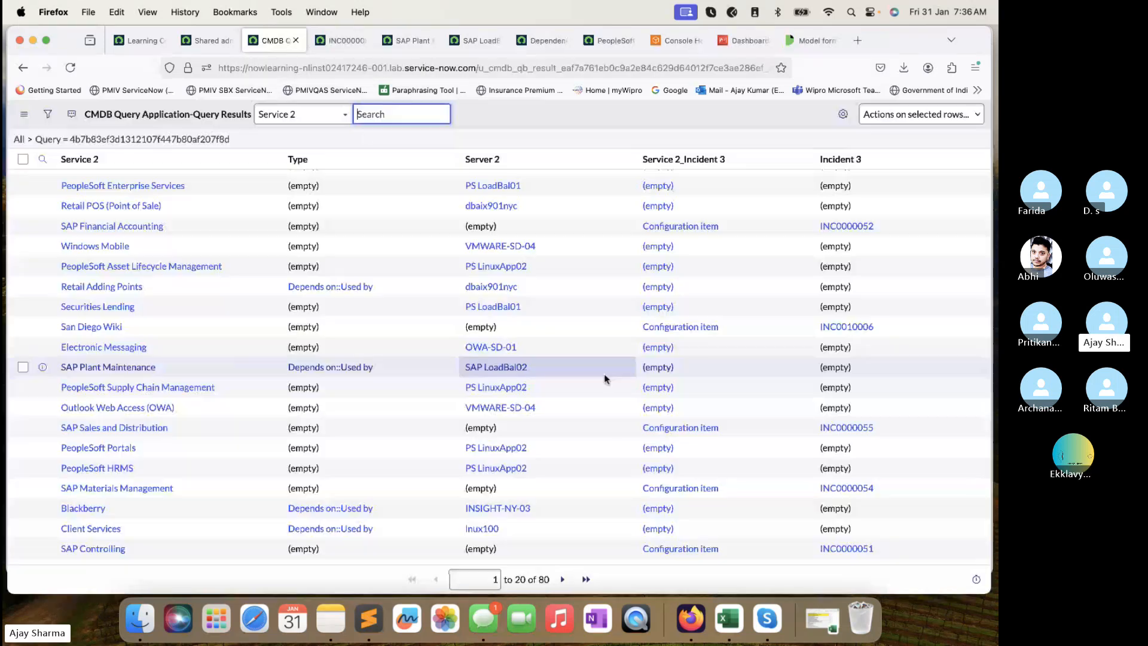
left_click(315, 39)
left_click(316, 39)
left_click(315, 39)
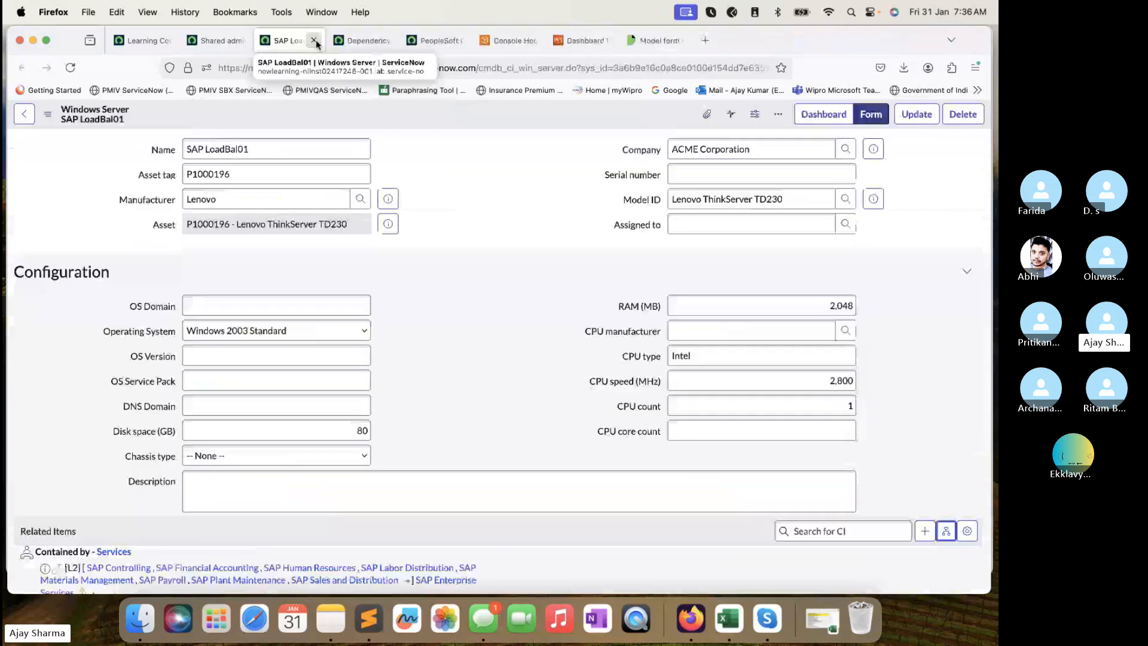
left_click(316, 40)
left_click(315, 39)
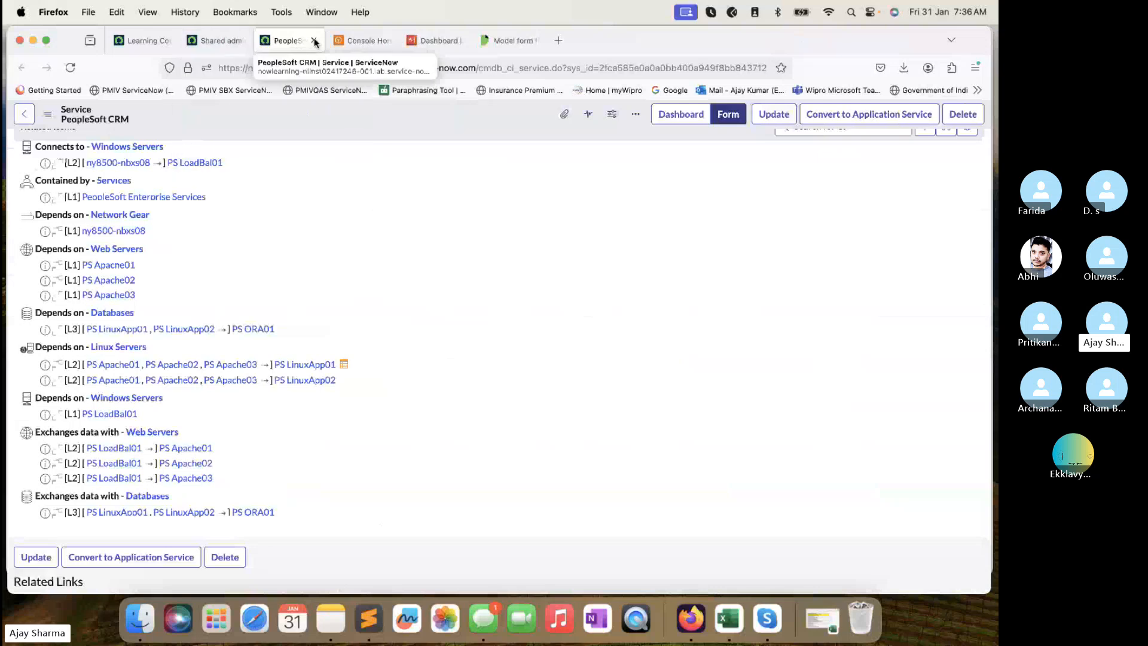
left_click(314, 40)
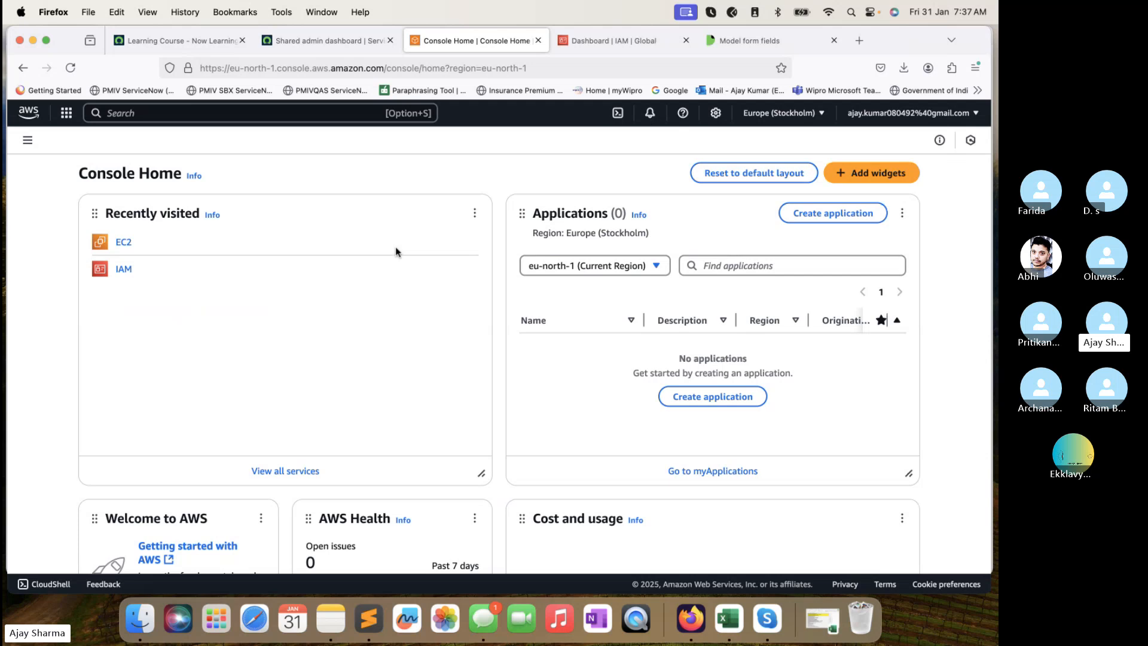
Scroll through the Console Home widgets and open the side navigation menu.
scroll(396, 247, "down", 5)
scroll(396, 248, "up", 5)
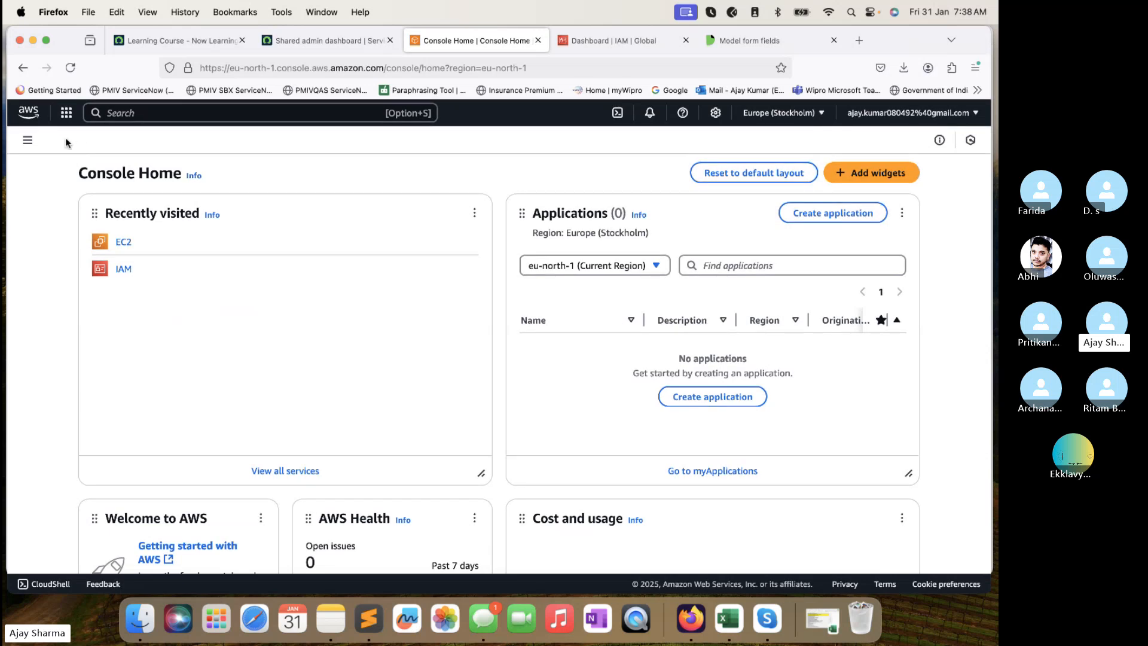
left_click(28, 140)
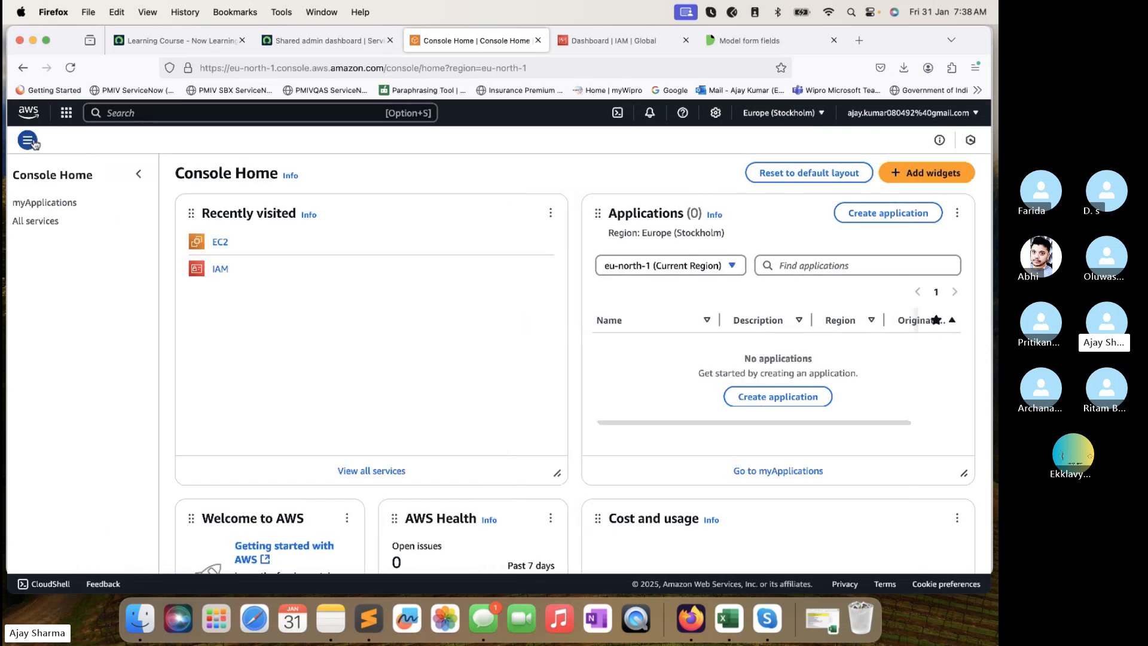
Go to the EC2 console and open the Instances list.
left_click(233, 244)
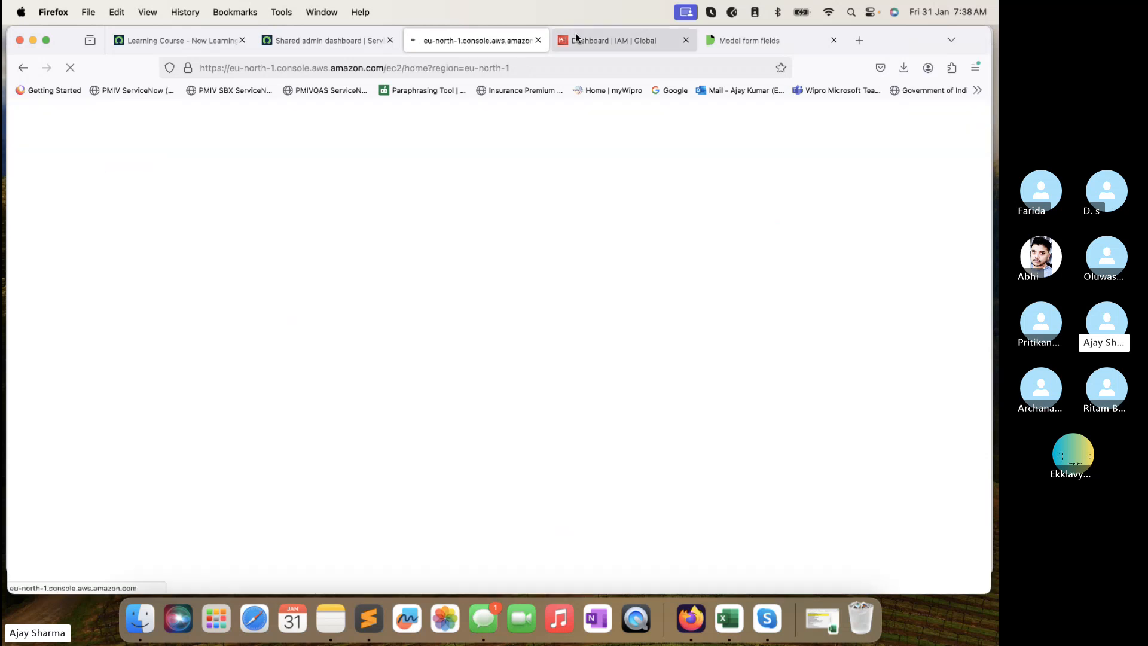
left_click(575, 36)
left_click(537, 48)
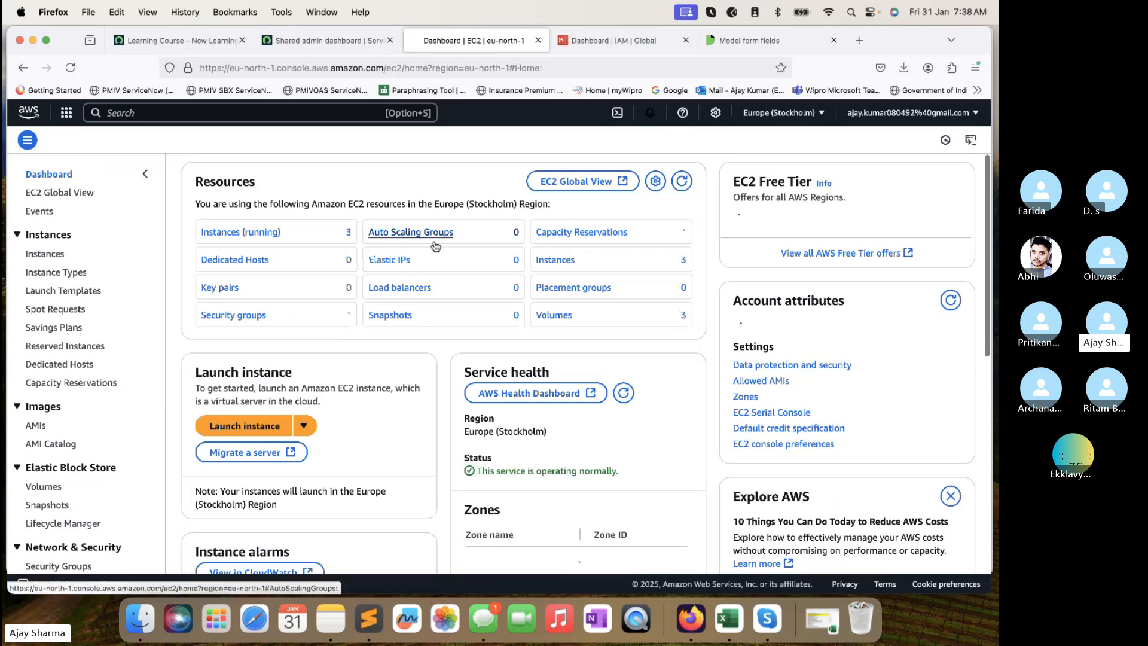
left_click(48, 254)
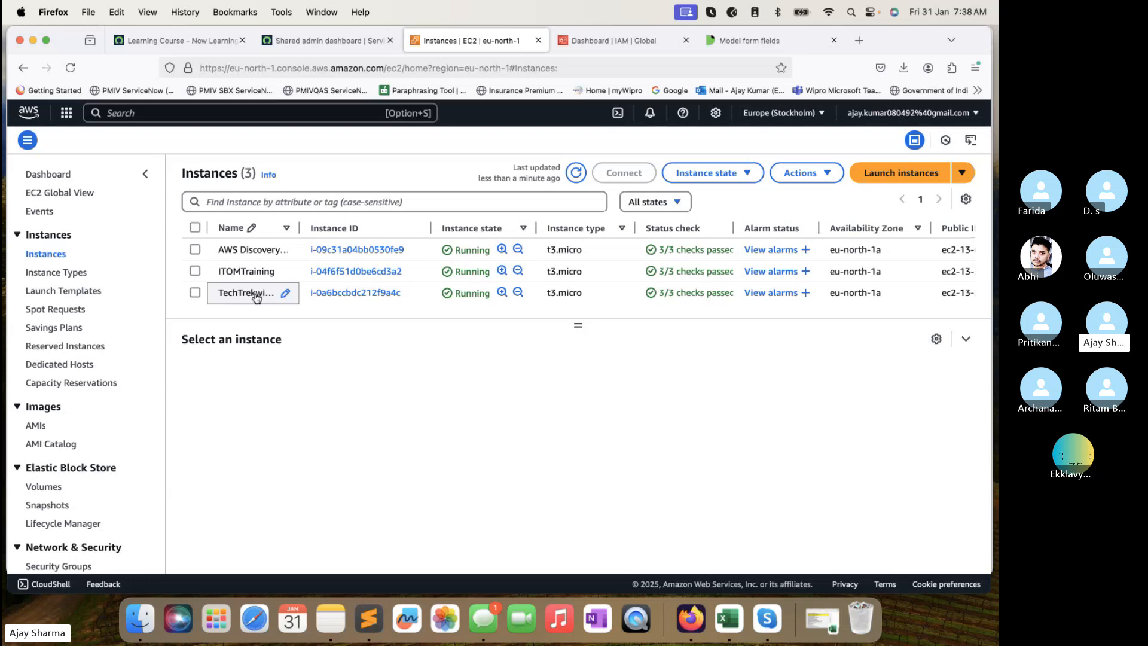
Inspect the three t3.micro instances' columns, then switch to the IAM Dashboard.
scroll(579, 304, "right", 3)
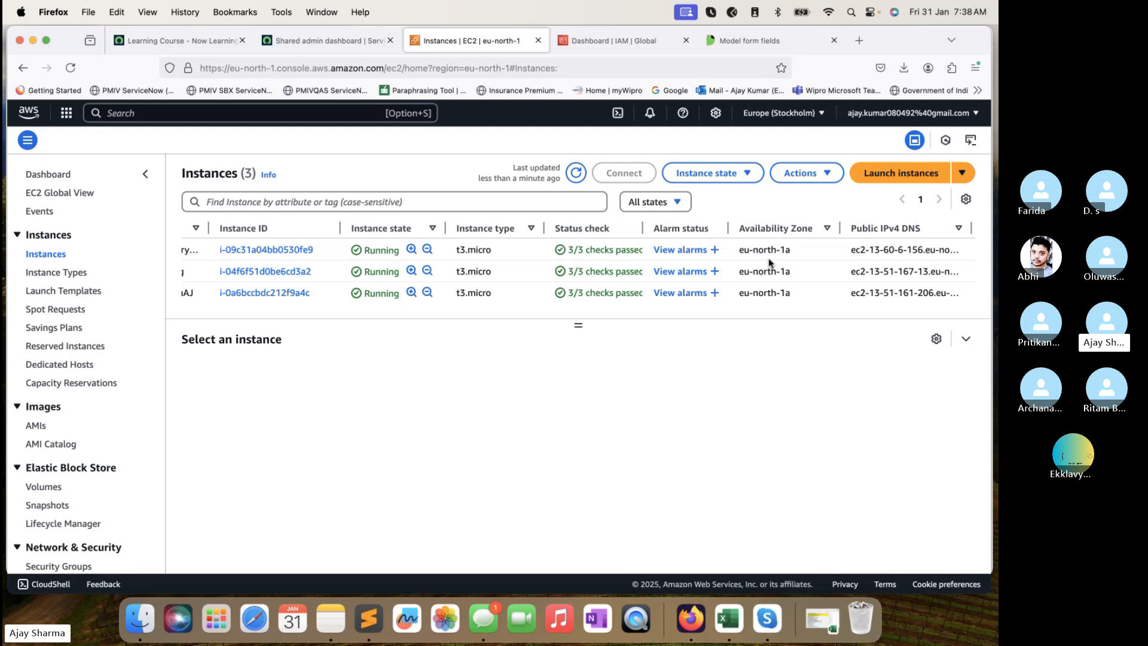
scroll(769, 263, "left", 3)
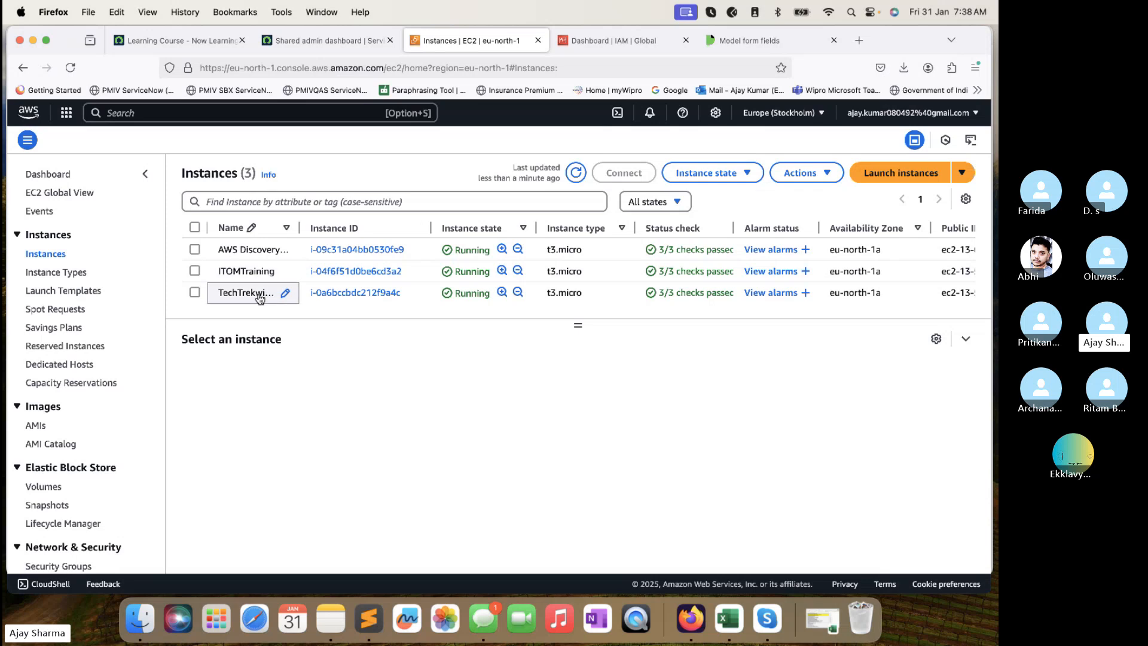
scroll(313, 276, "right", 3)
scroll(312, 272, "right", 5)
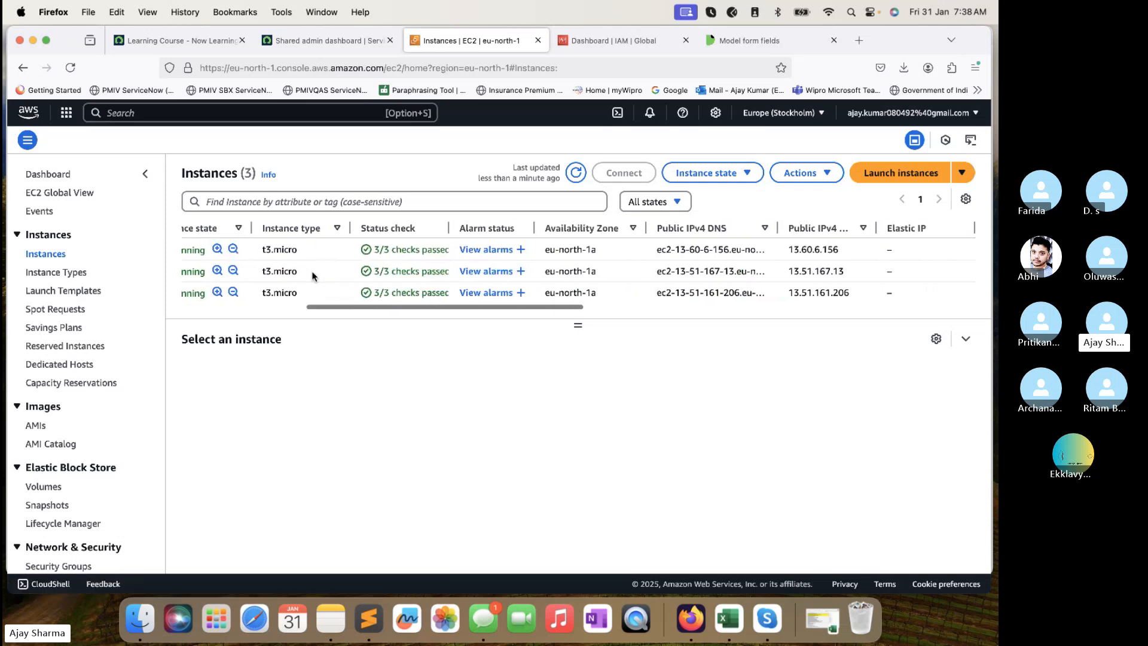
scroll(312, 272, "right", 5)
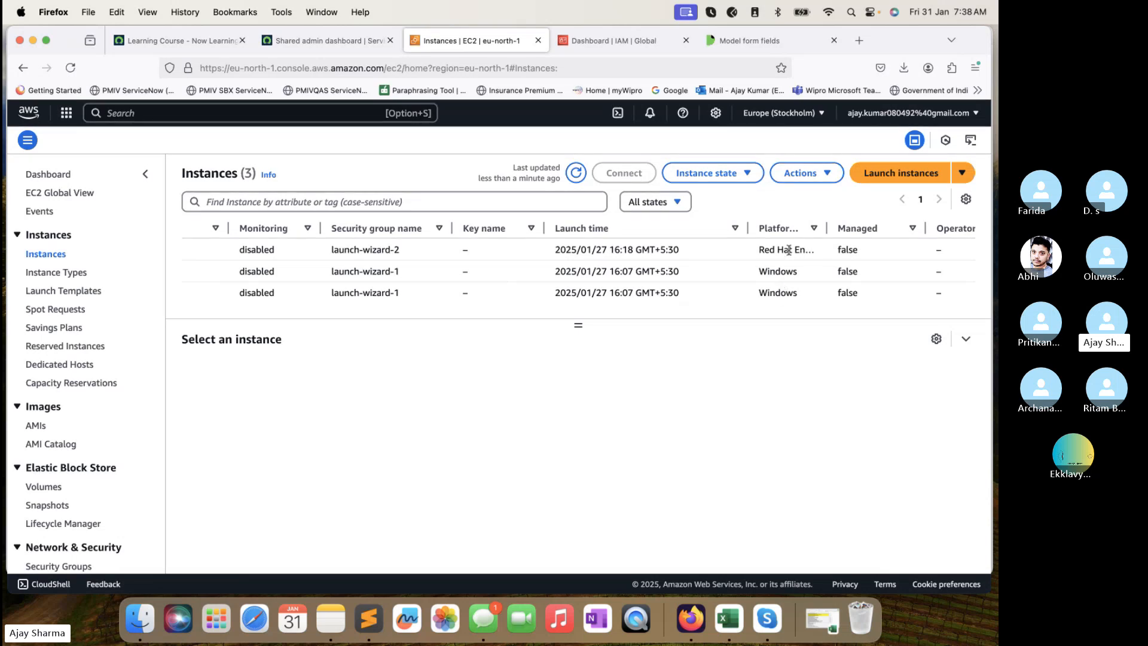
scroll(840, 297, "right", 2)
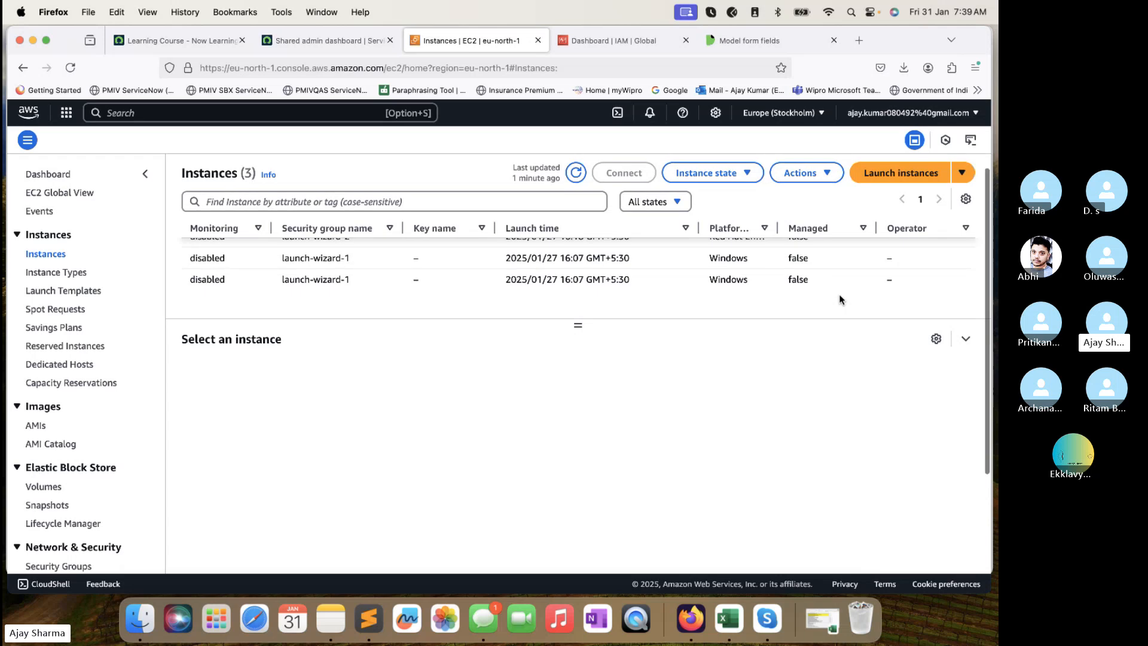
scroll(720, 287, "left", 10)
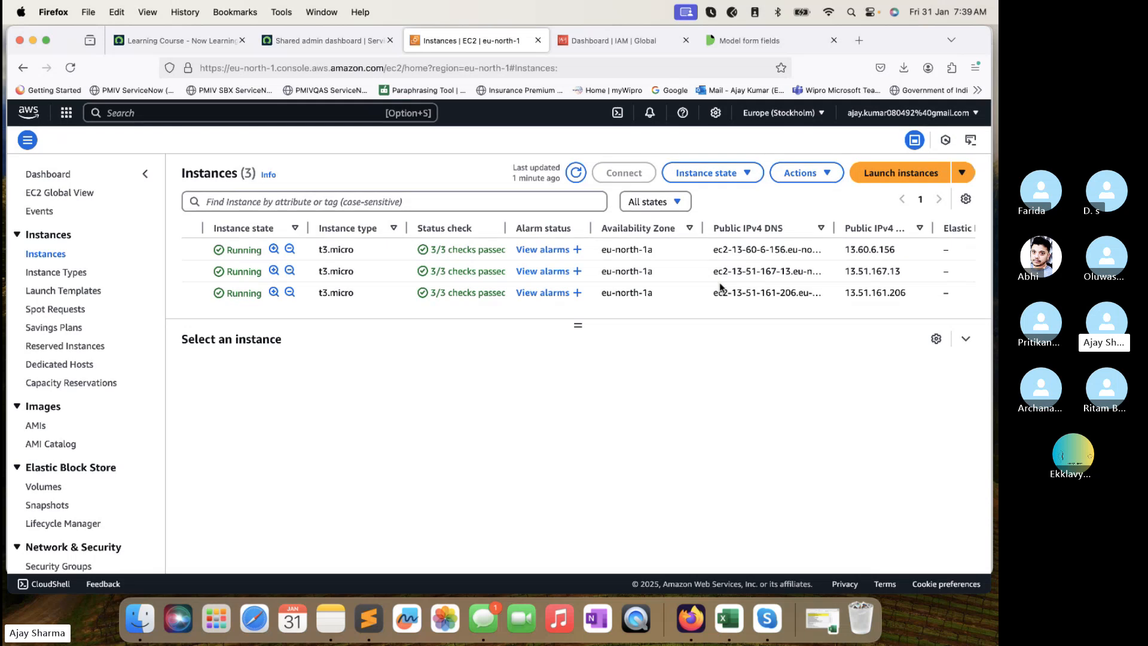
left_click(647, 39)
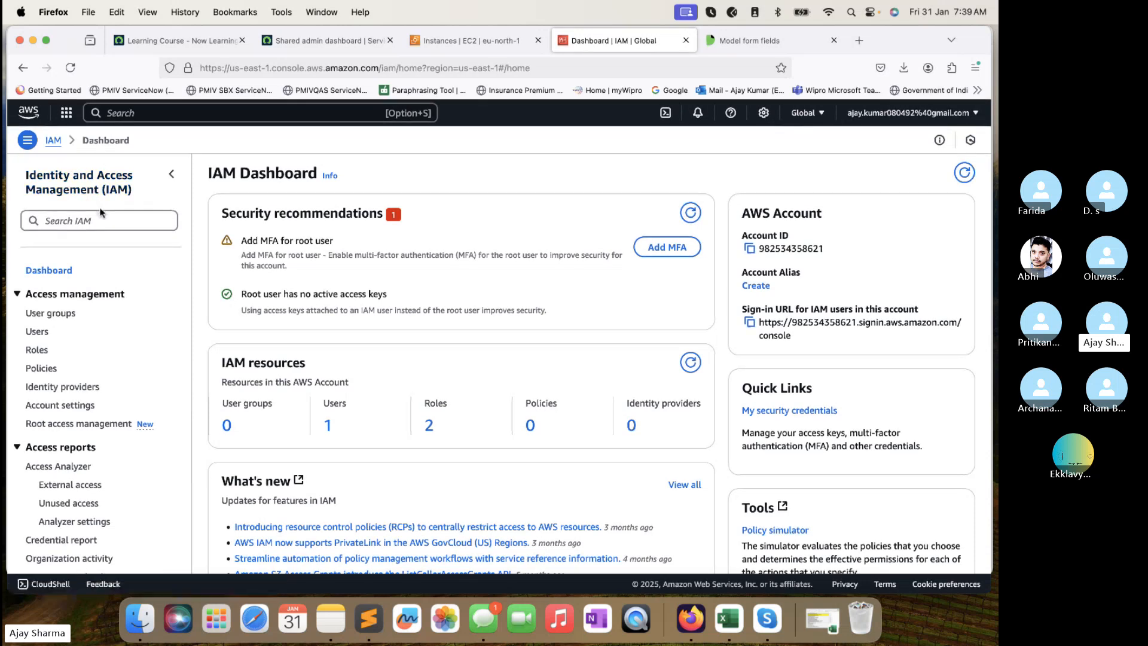
Browse the IAM Roles, Identity providers and Account settings pages, finishing on the Users list.
left_click(34, 353)
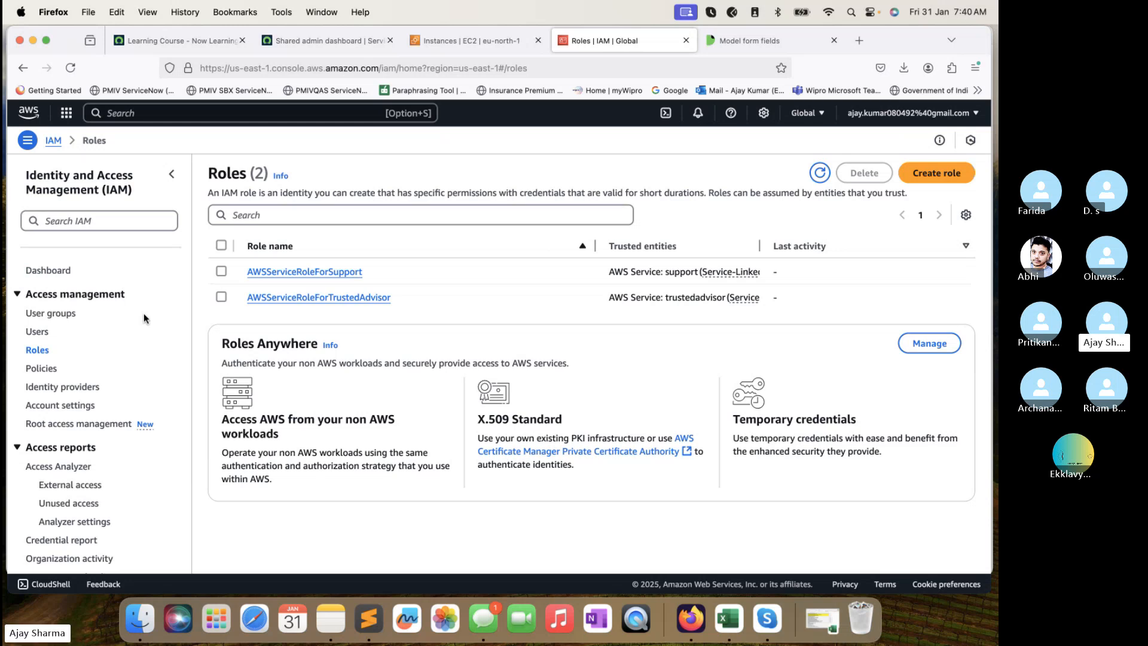
left_click(59, 386)
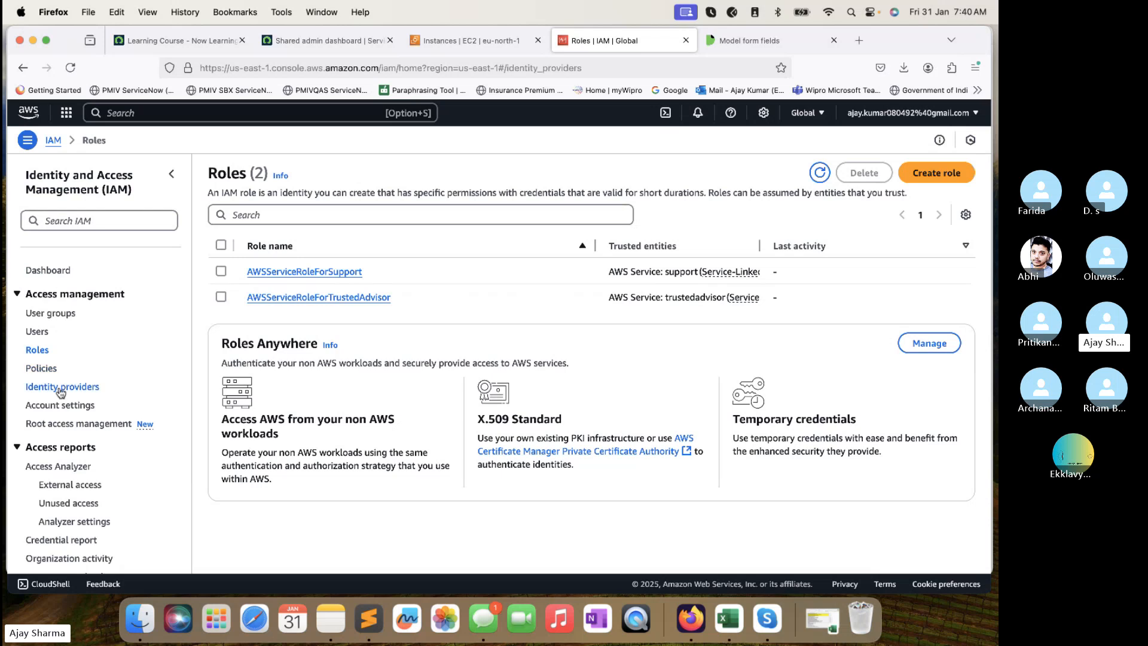
left_click(60, 403)
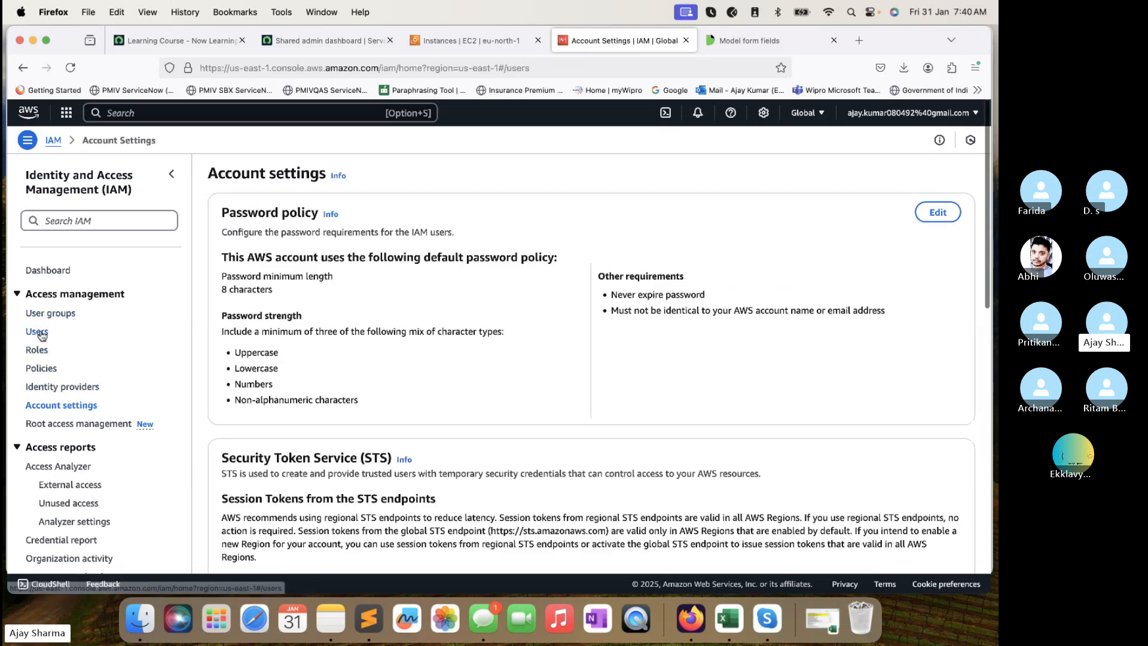
left_click(39, 331)
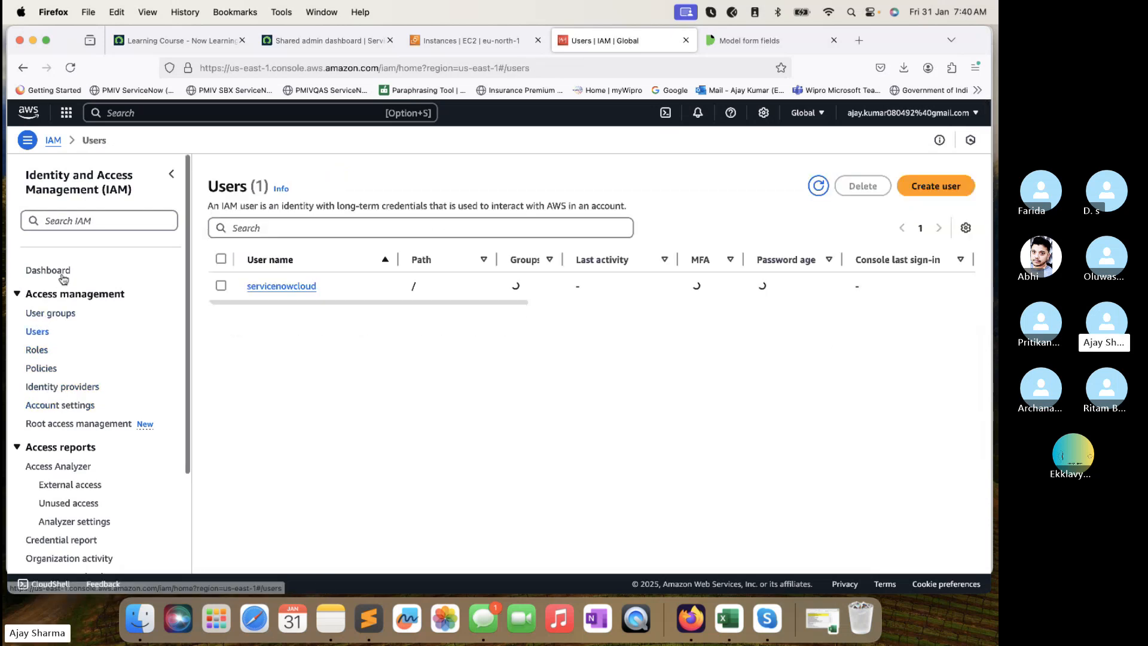
Open the servicenowcloud user and inspect its directly attached AdministratorAccess policy.
left_click(275, 289)
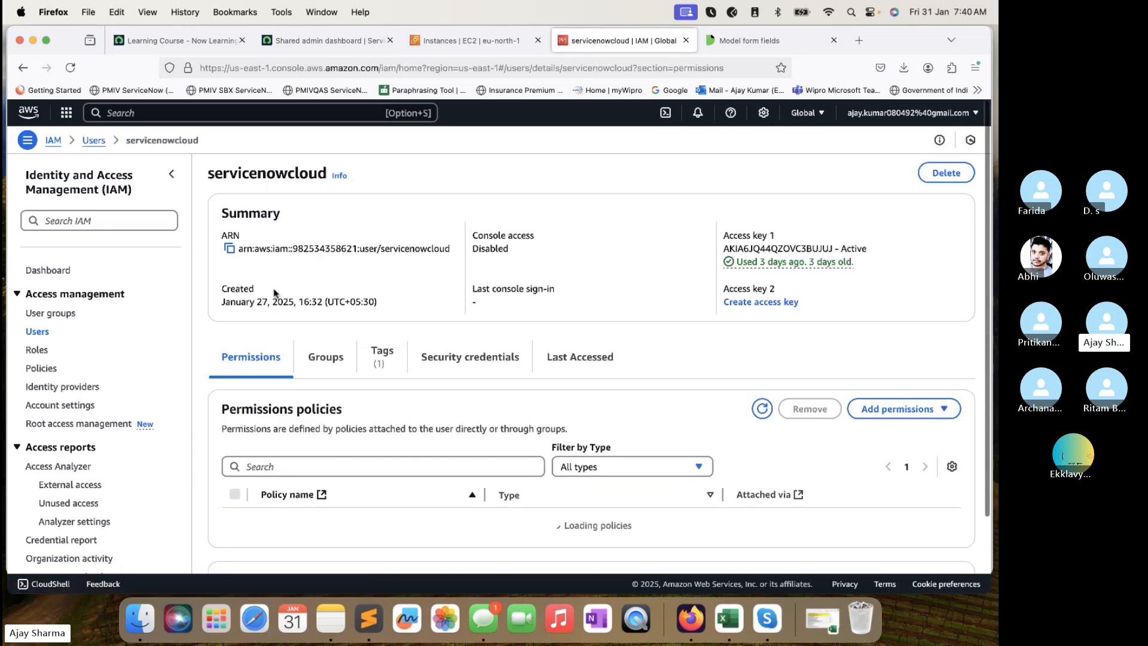
scroll(274, 290, "down", 1)
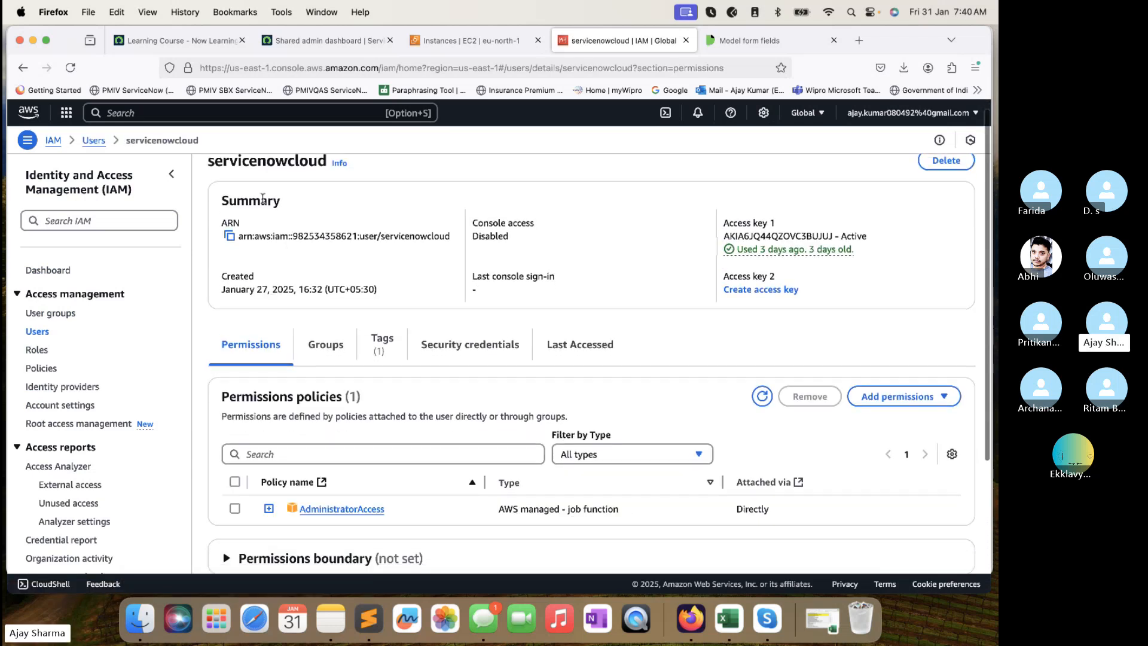
scroll(266, 238, "up", 1)
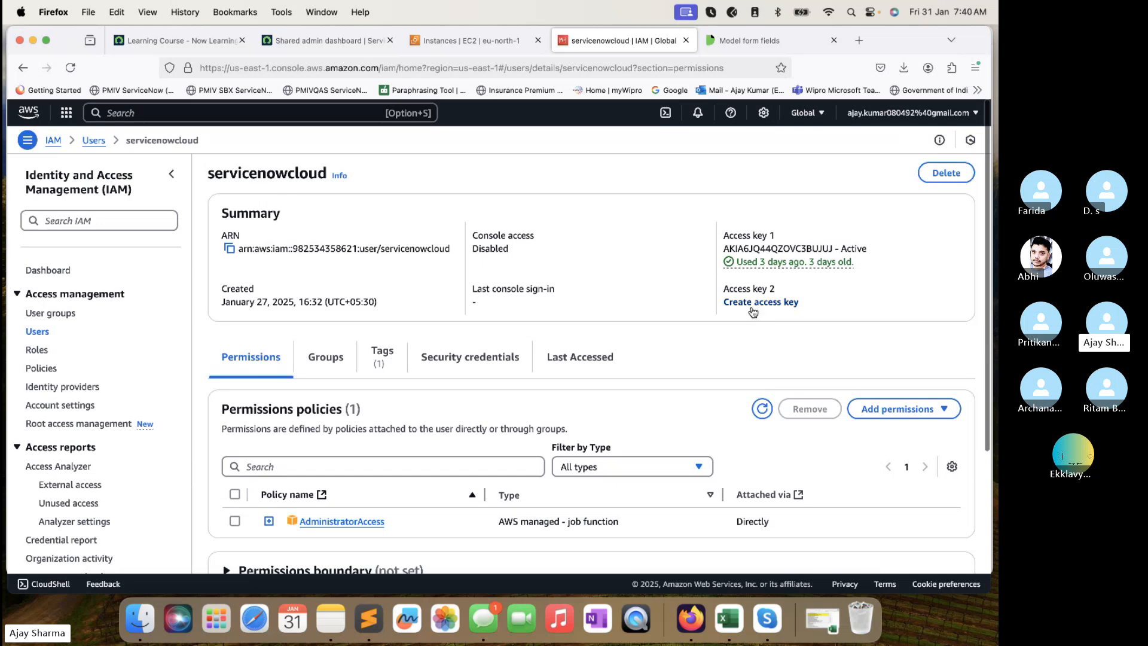
scroll(663, 306, "down", 5)
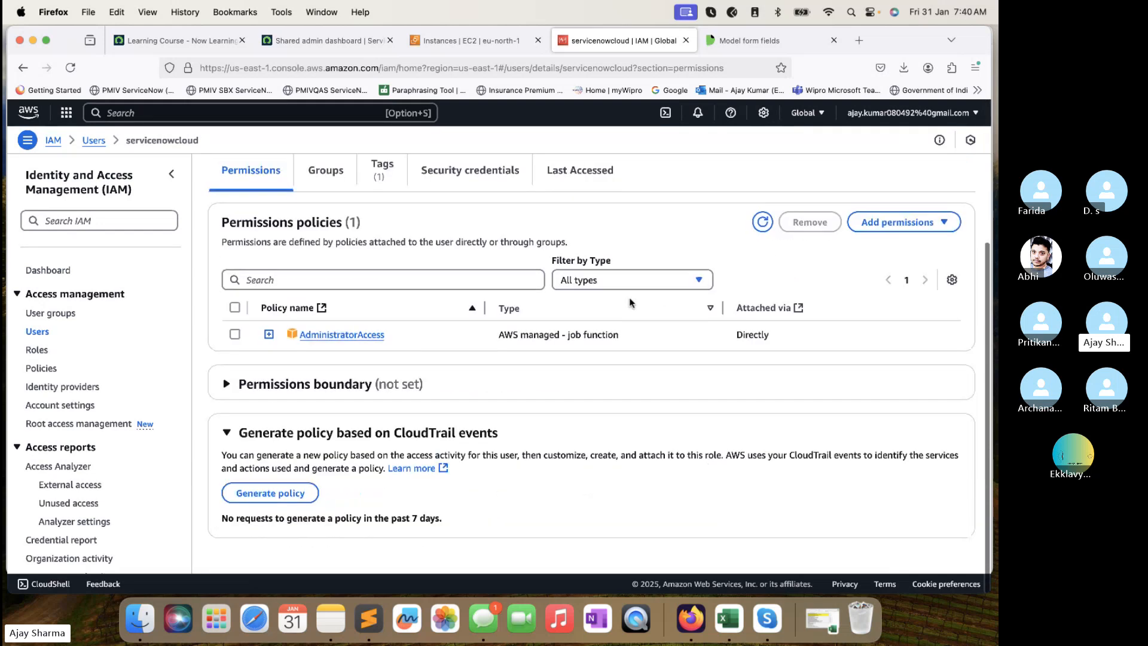
scroll(631, 302, "up", 5)
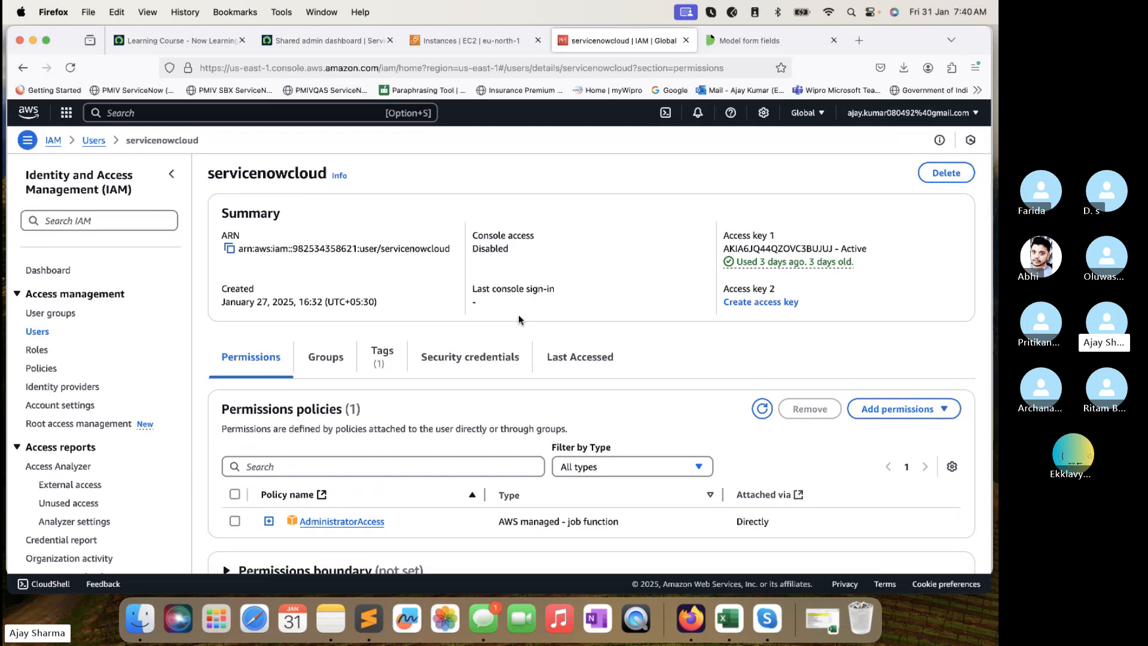
scroll(519, 317, "down", 3)
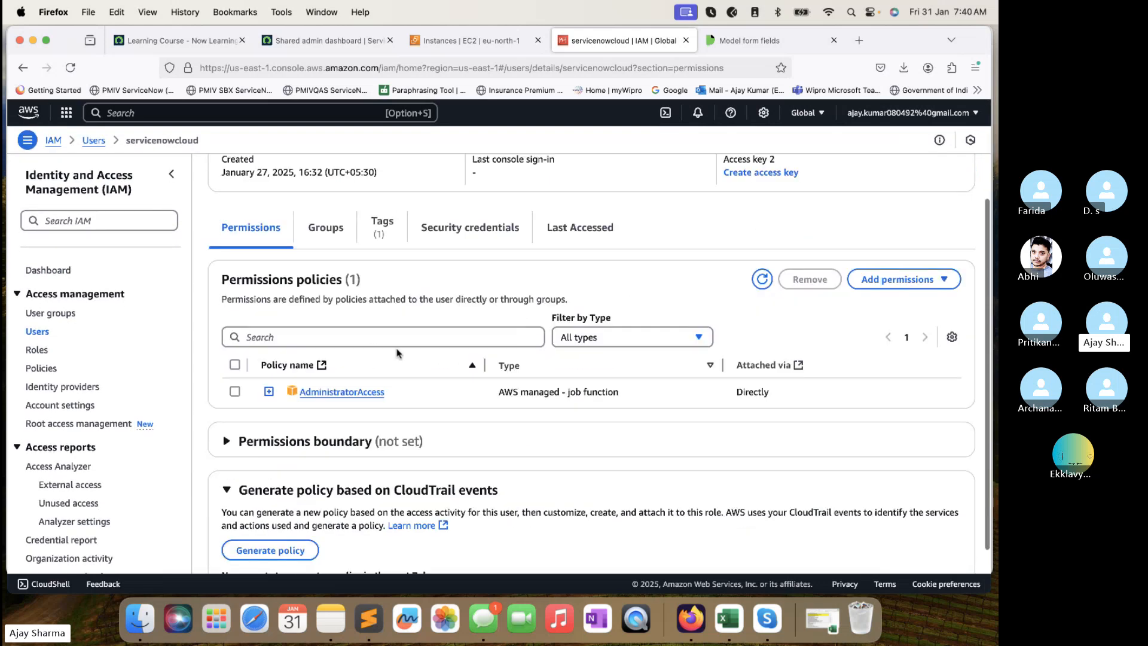
left_click_drag(410, 395, 301, 393)
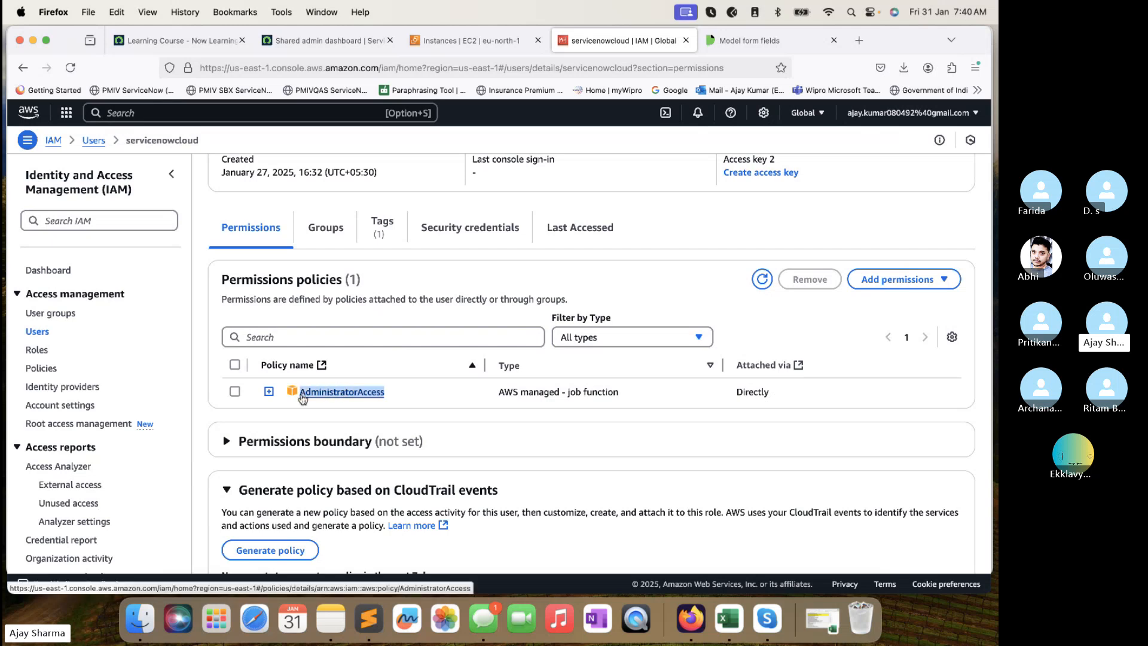
Check the servicenowcloud user's group memberships and its one tag.
scroll(381, 411, "down", 1)
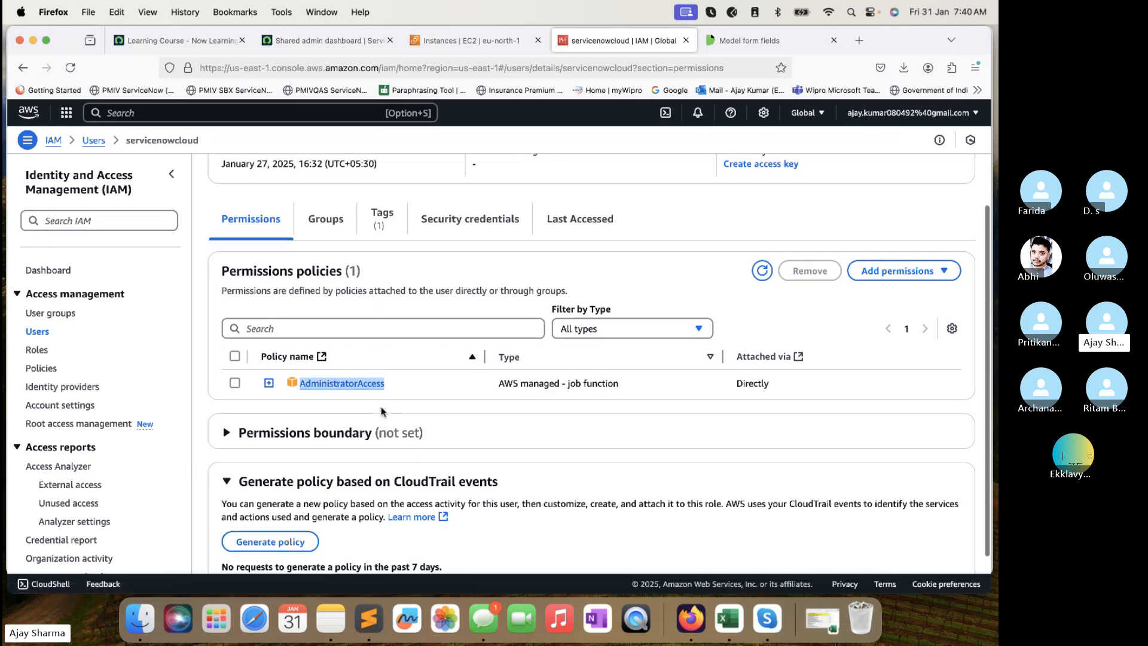
scroll(382, 412, "up", 4)
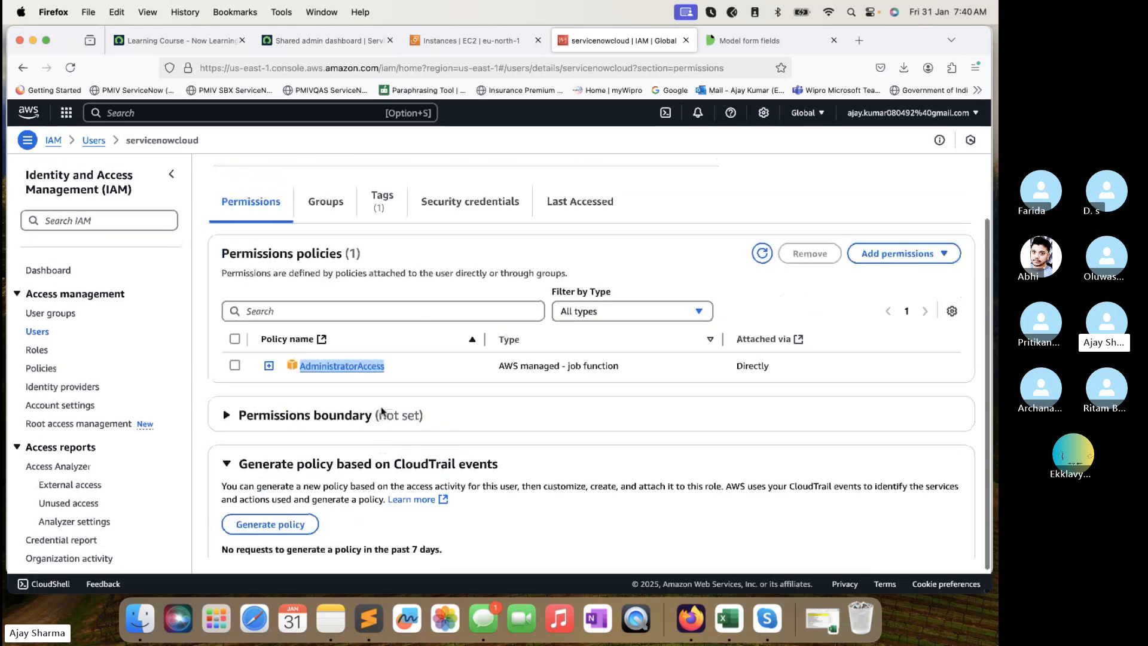
scroll(381, 411, "down", 1)
left_click(329, 333)
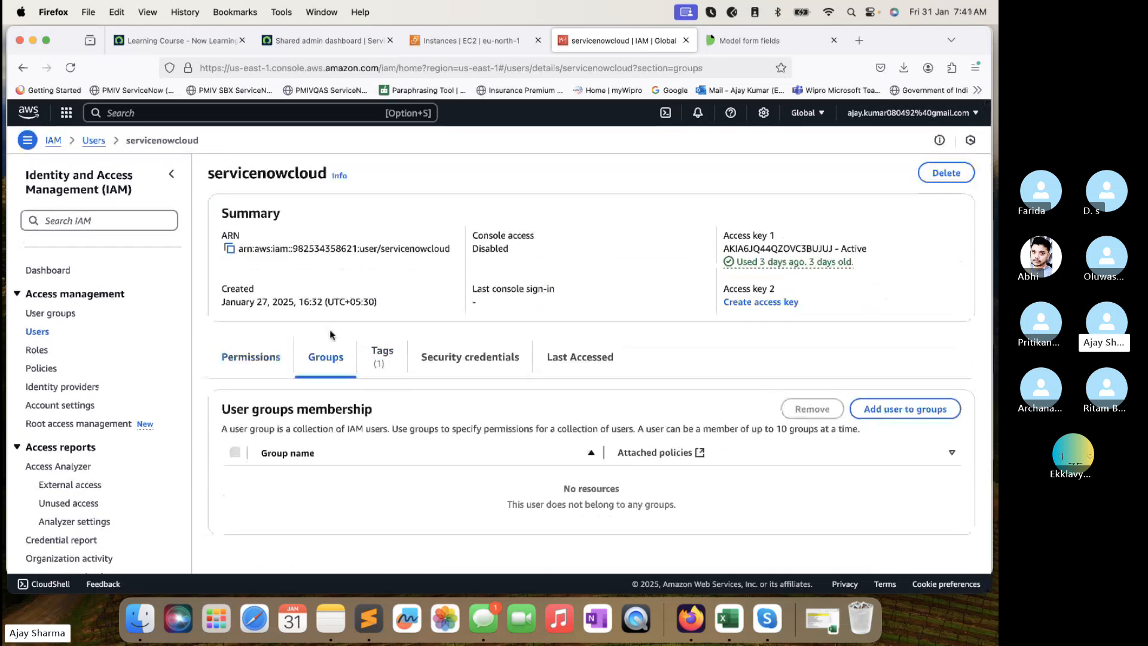
left_click(390, 351)
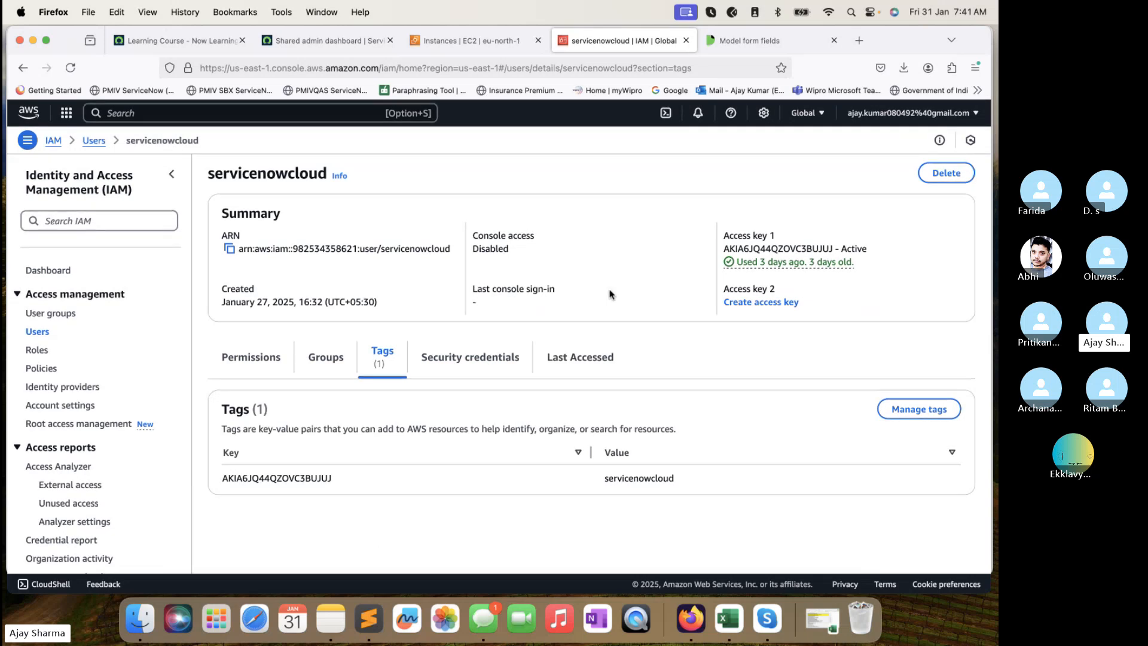
Filter the All menu for 'Creden' and open Discovery > Credentials in a new tab.
left_click(335, 36)
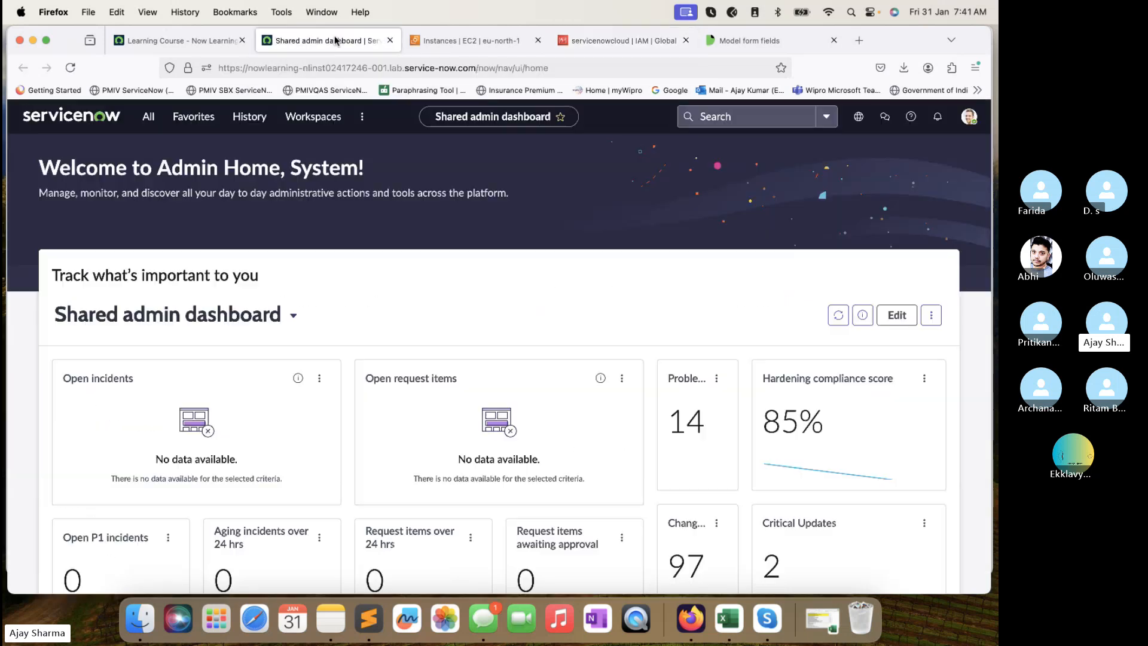
left_click(149, 116)
triple_click(147, 154)
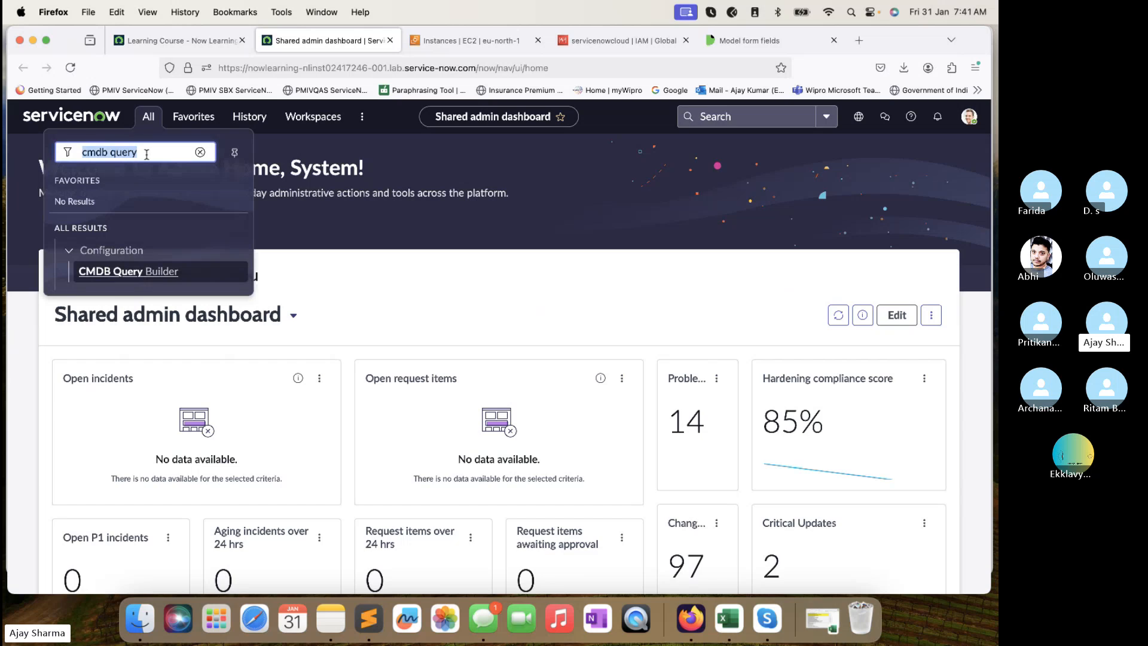
type("WAS")
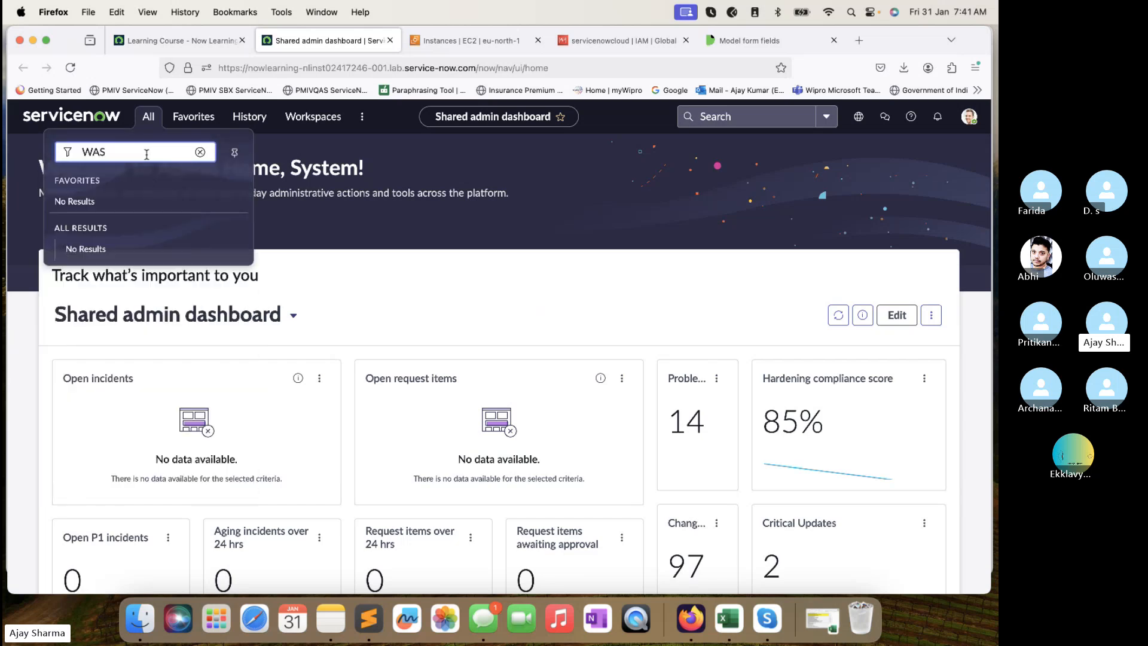
key("BackSpace")
type("Creden")
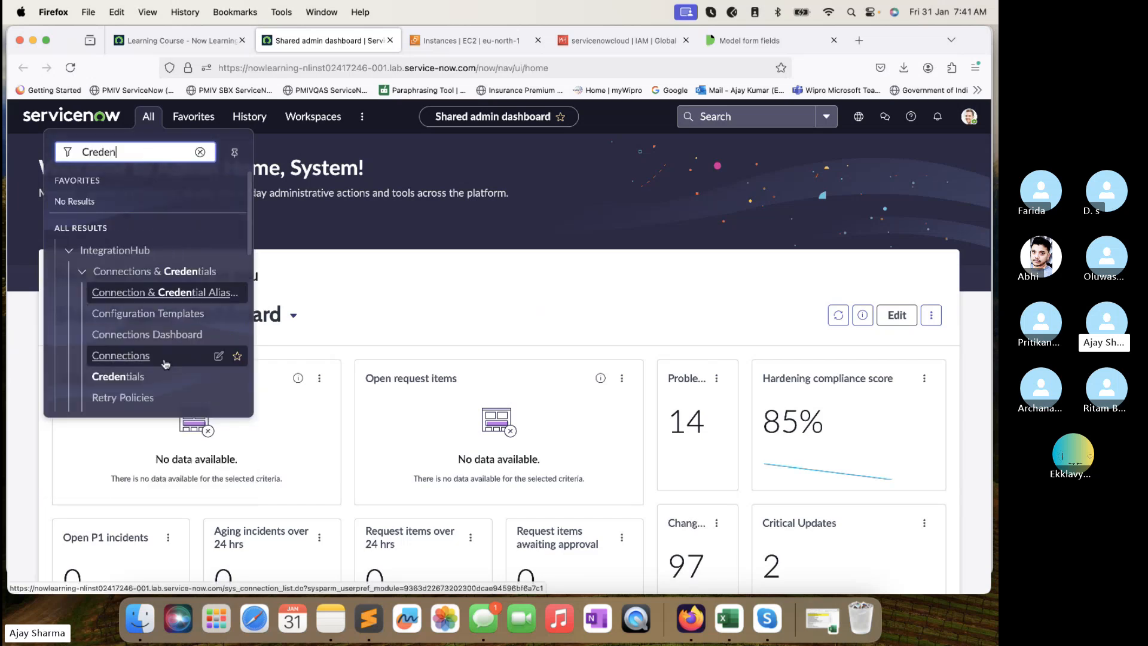
scroll(131, 352, "down", 4)
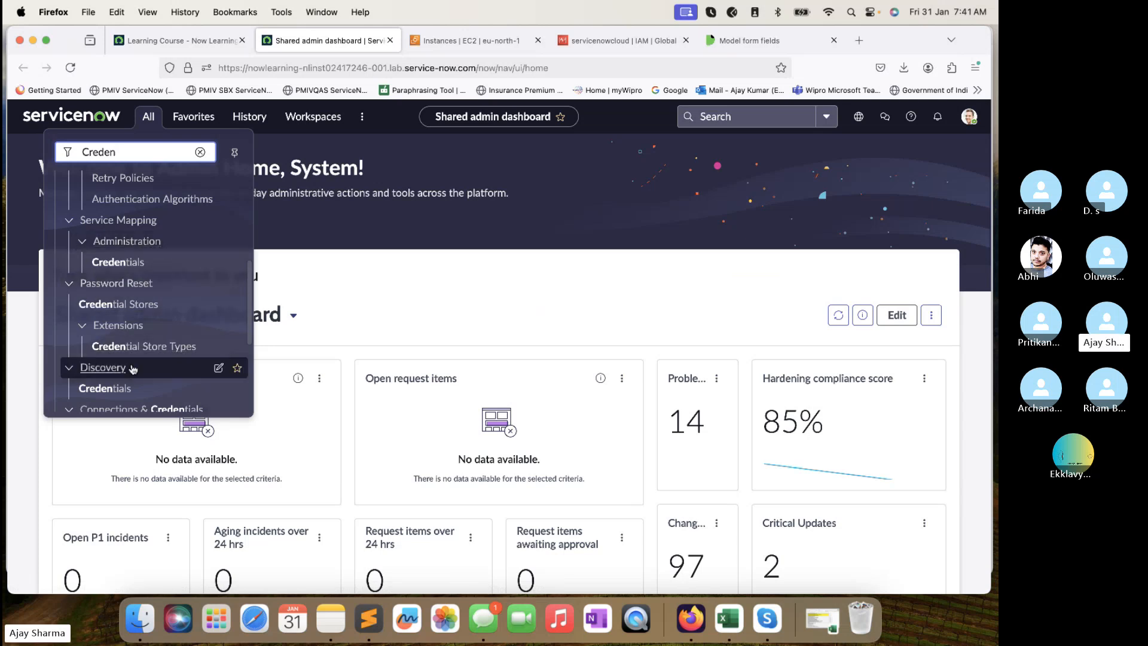
scroll(127, 365, "down", 2)
left_click(105, 344, "super")
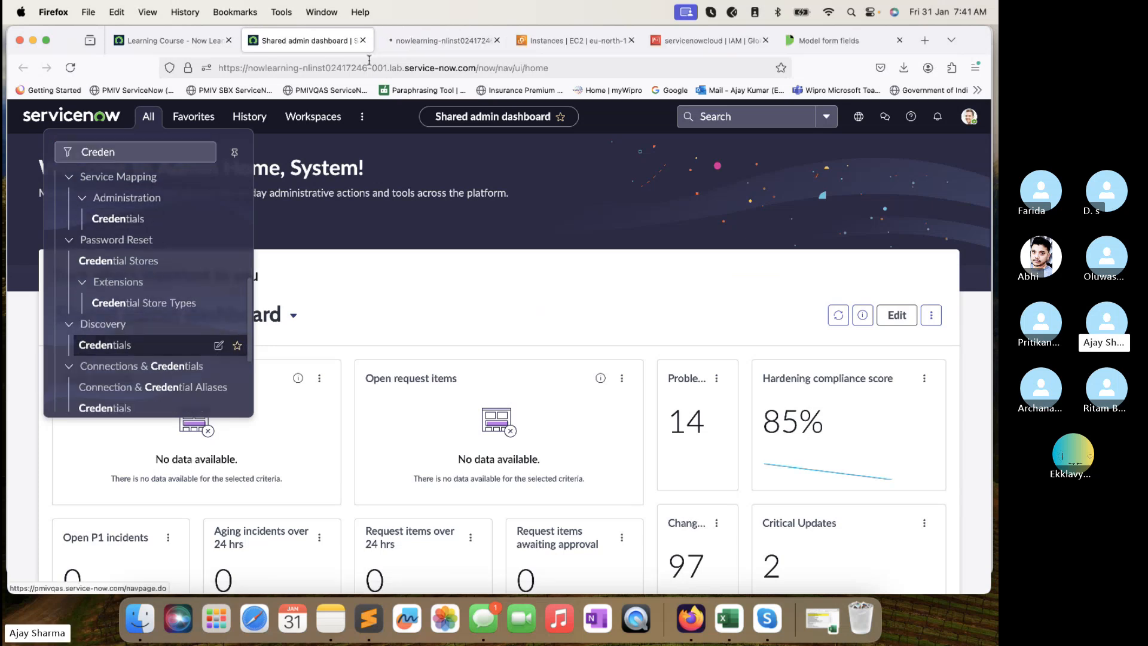
left_click(432, 43)
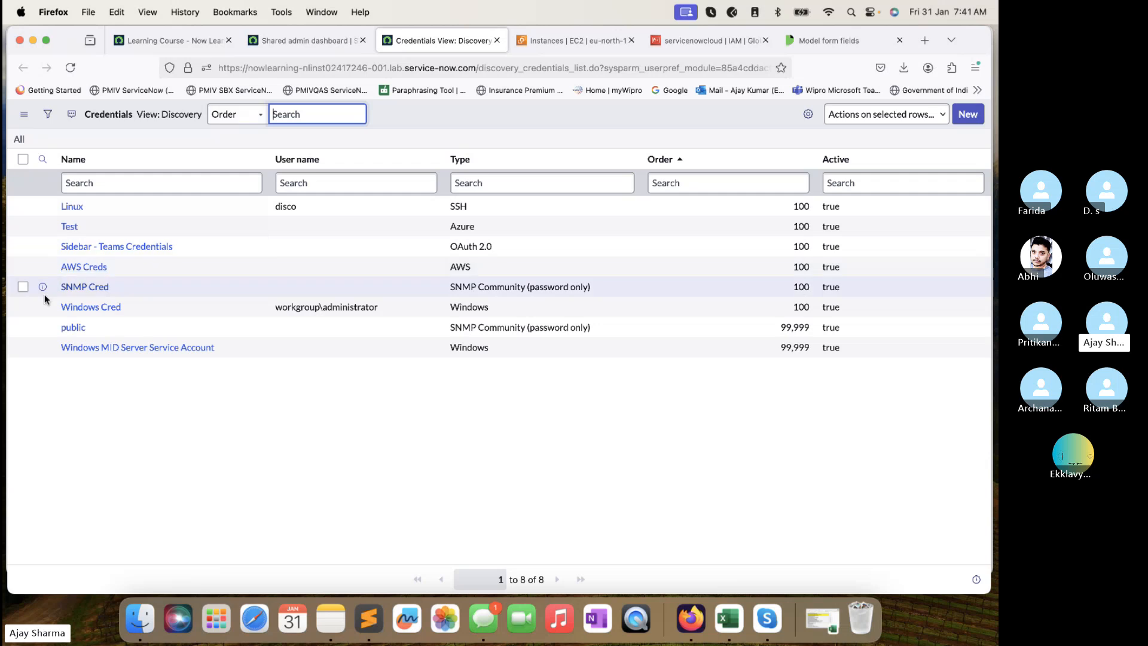
Open the AWS Creds record and compare its access key ID with the IAM user's key.
left_click(84, 267)
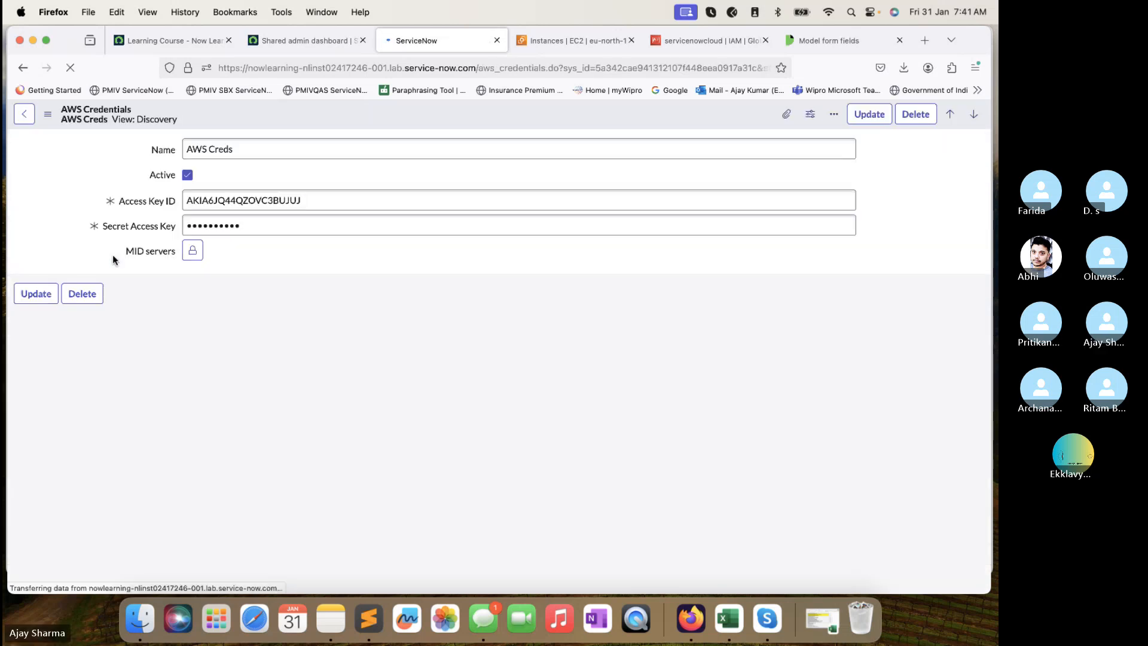
left_click(111, 203)
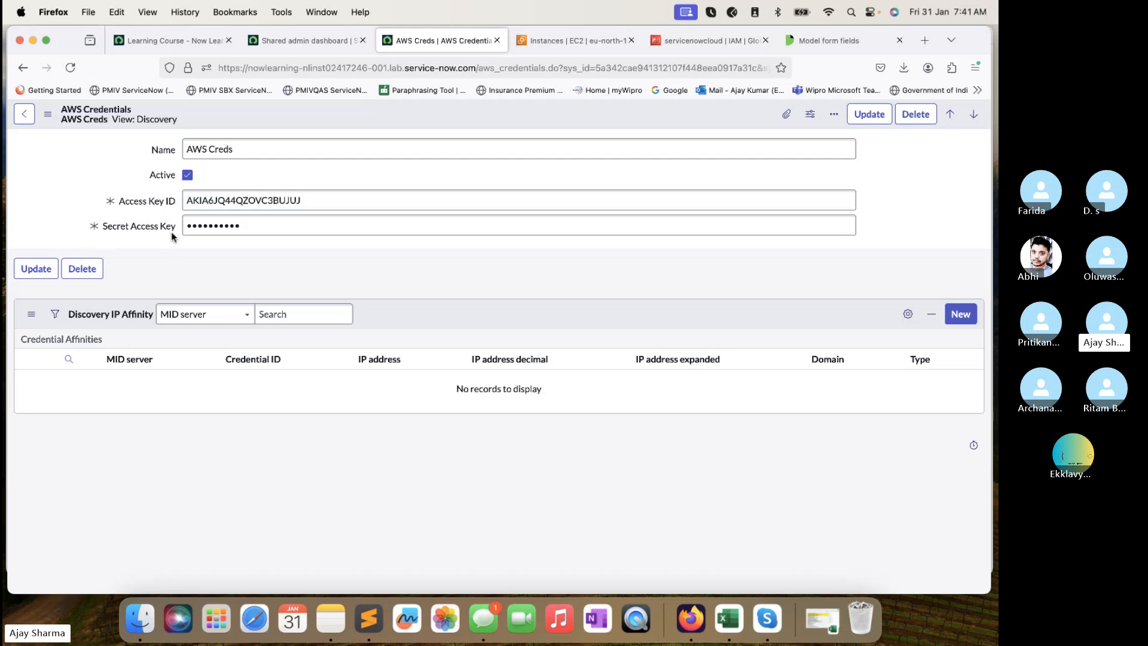
left_click(573, 41)
left_click(700, 41)
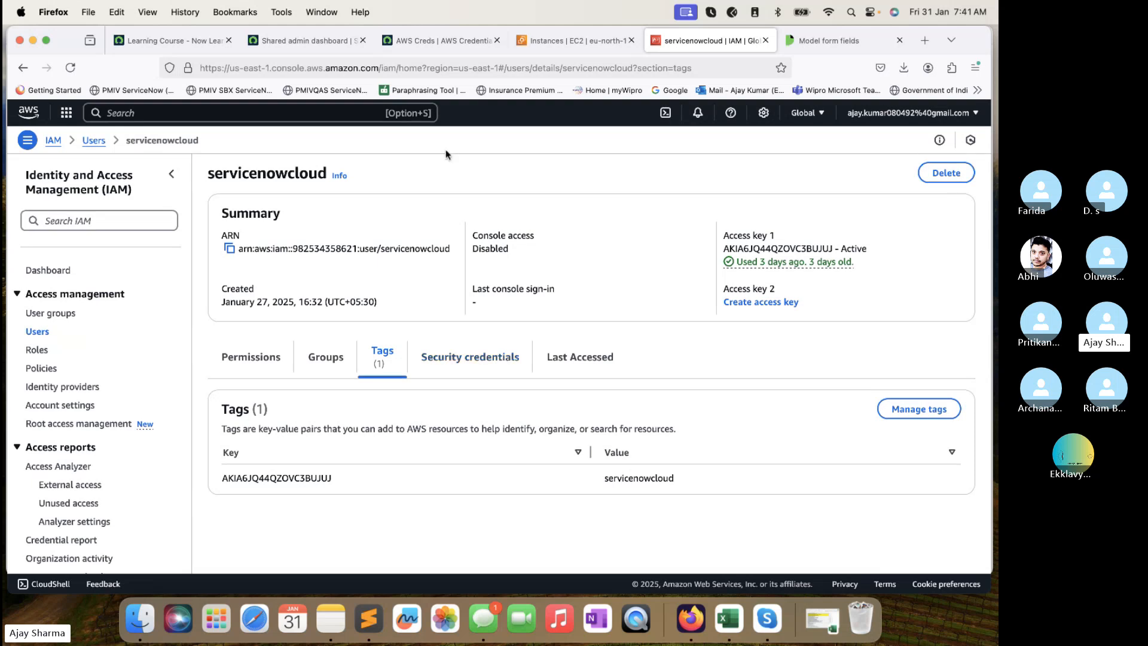
left_click(443, 39)
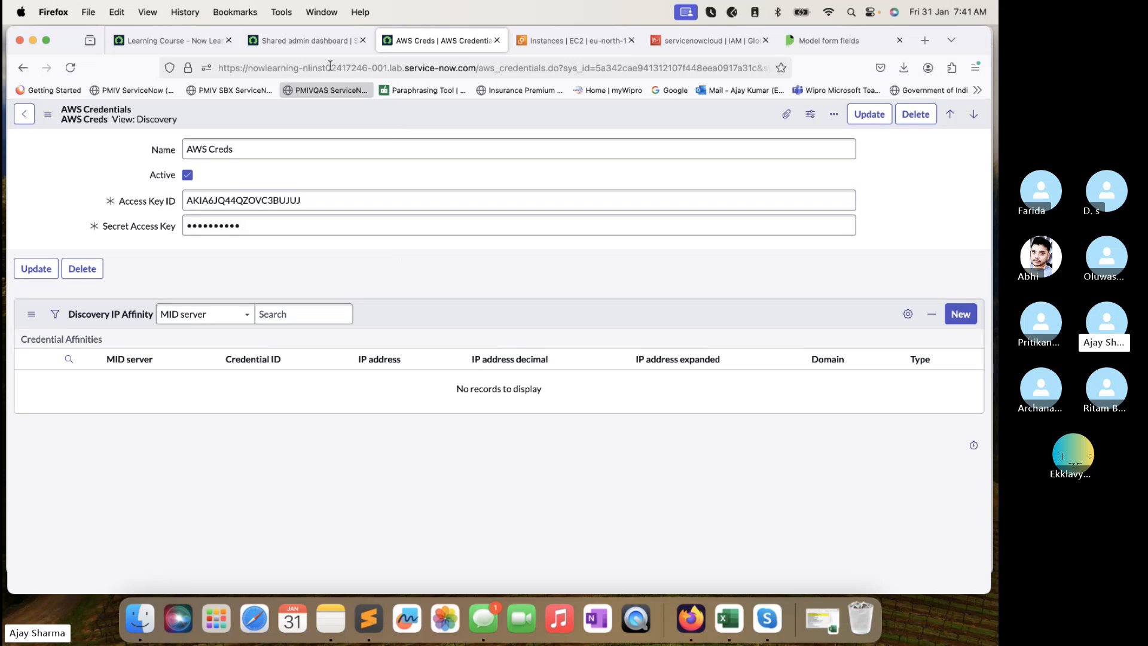
Open Discovery > Credentials from the admin dashboard in a new tab.
left_click(323, 41)
left_click(149, 116)
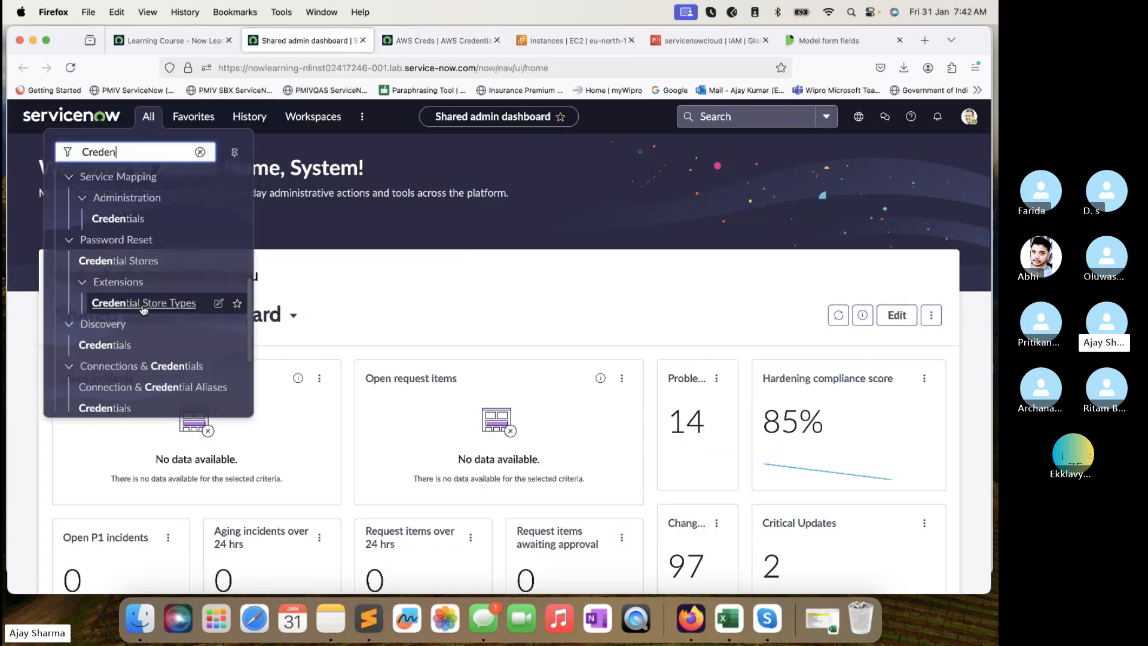
left_click(118, 345, "super")
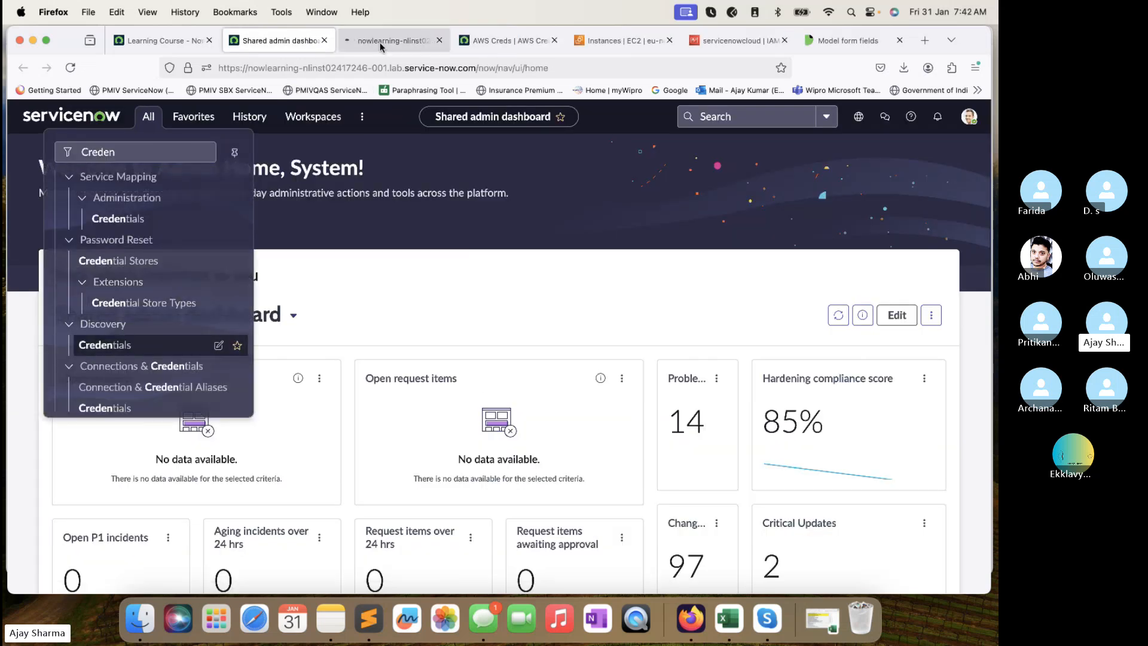
left_click(379, 40)
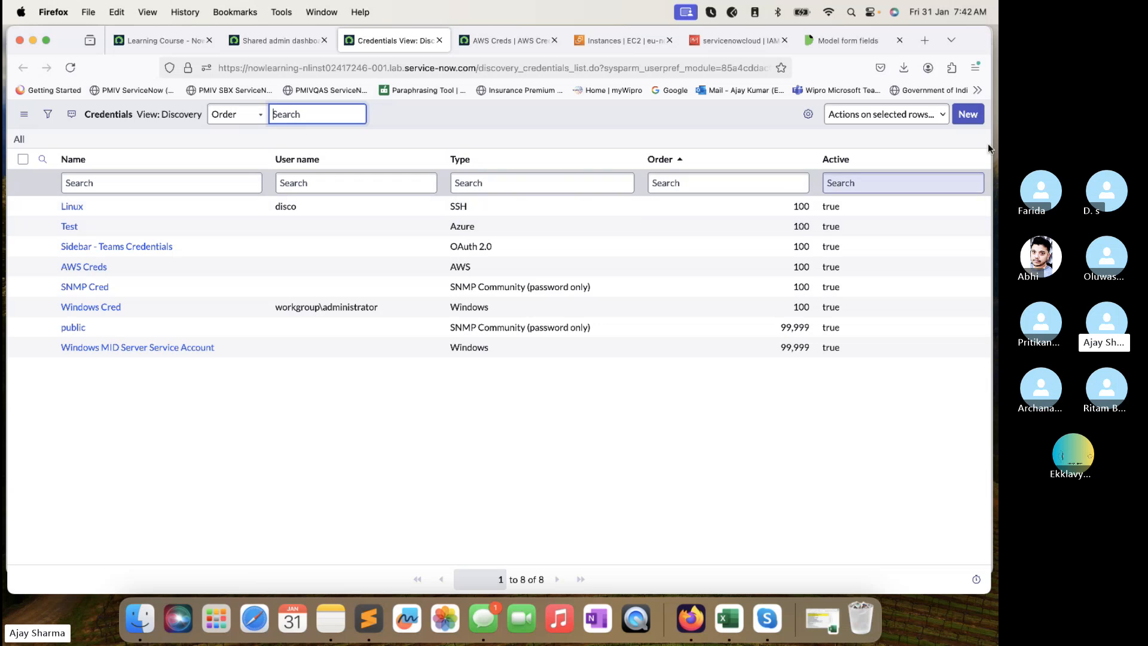
Preview a blank Azure Service Principal form's Client ID and Secret key fields, then return to the list.
left_click(967, 114)
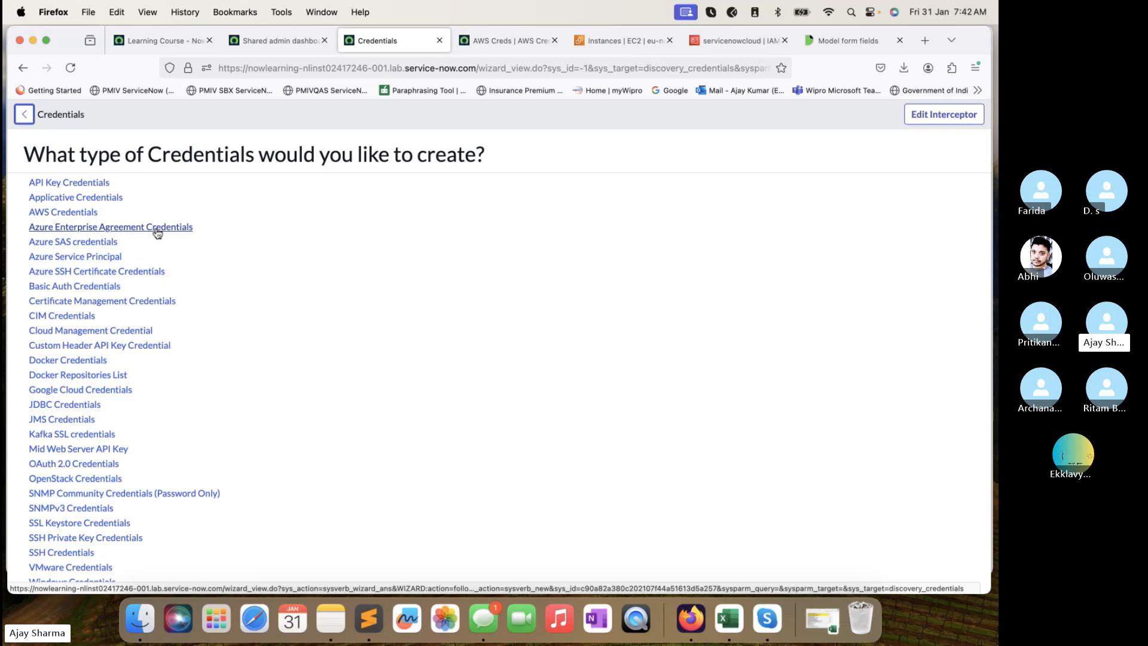
left_click(88, 257, "super")
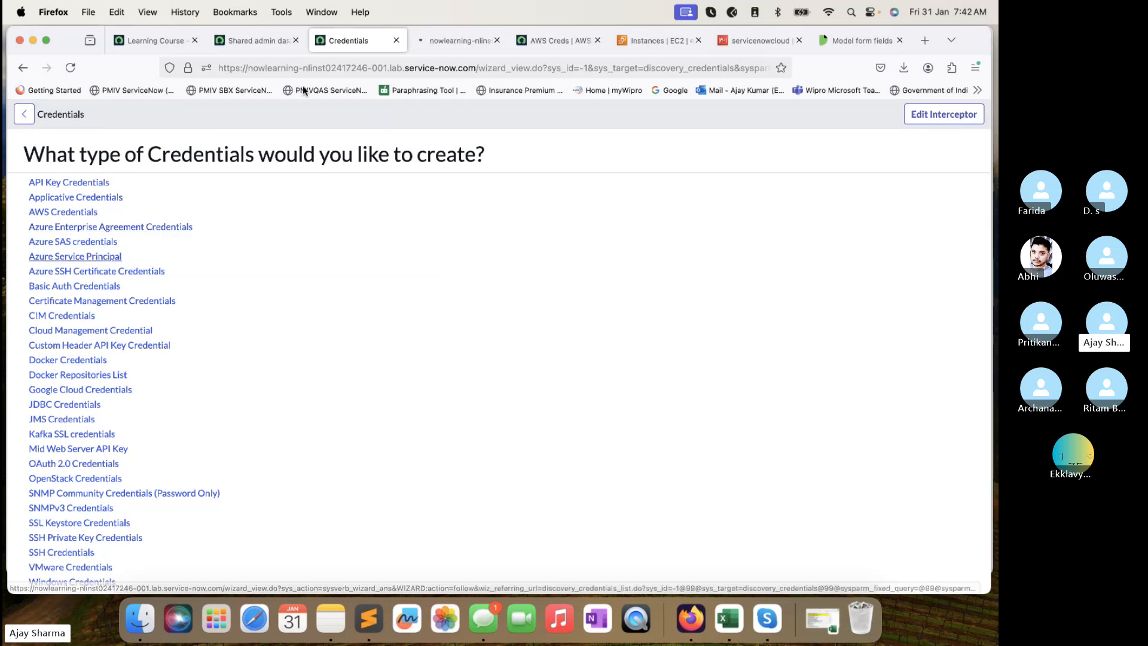
left_click(439, 40)
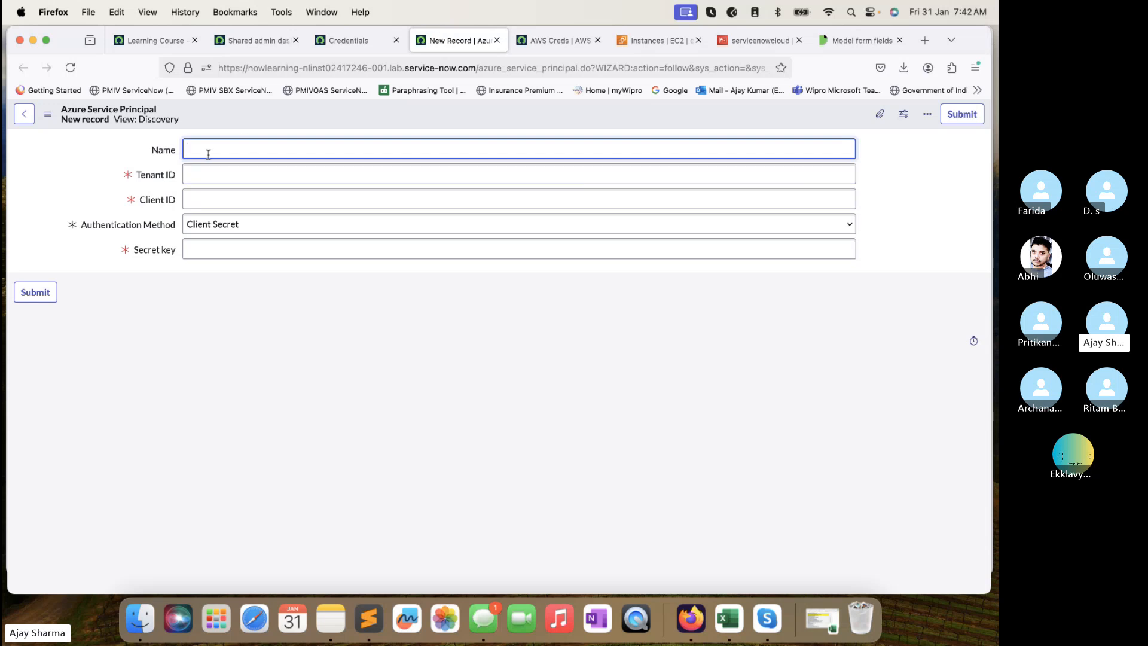
left_click(201, 203)
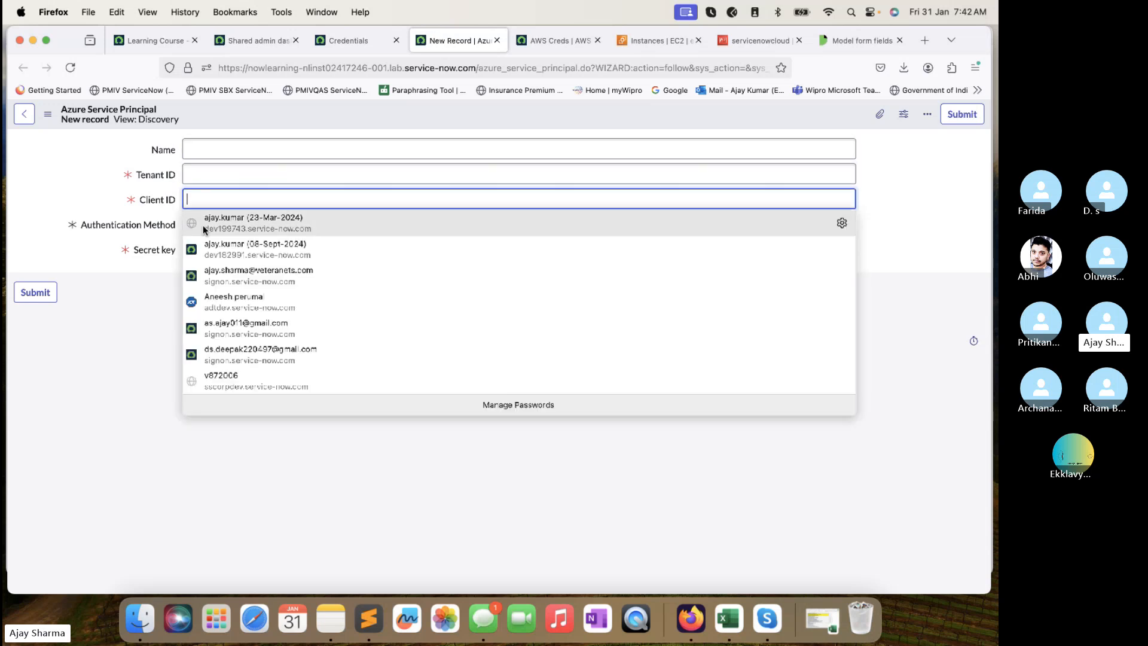
left_click(119, 260)
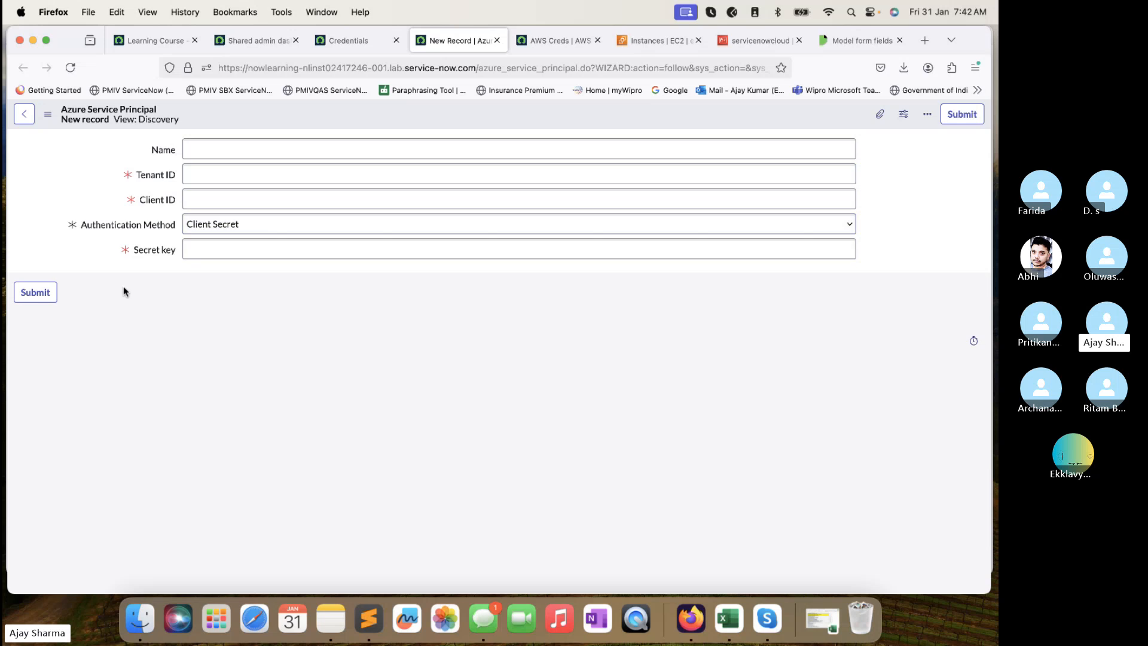
left_click(200, 248)
left_click(345, 45)
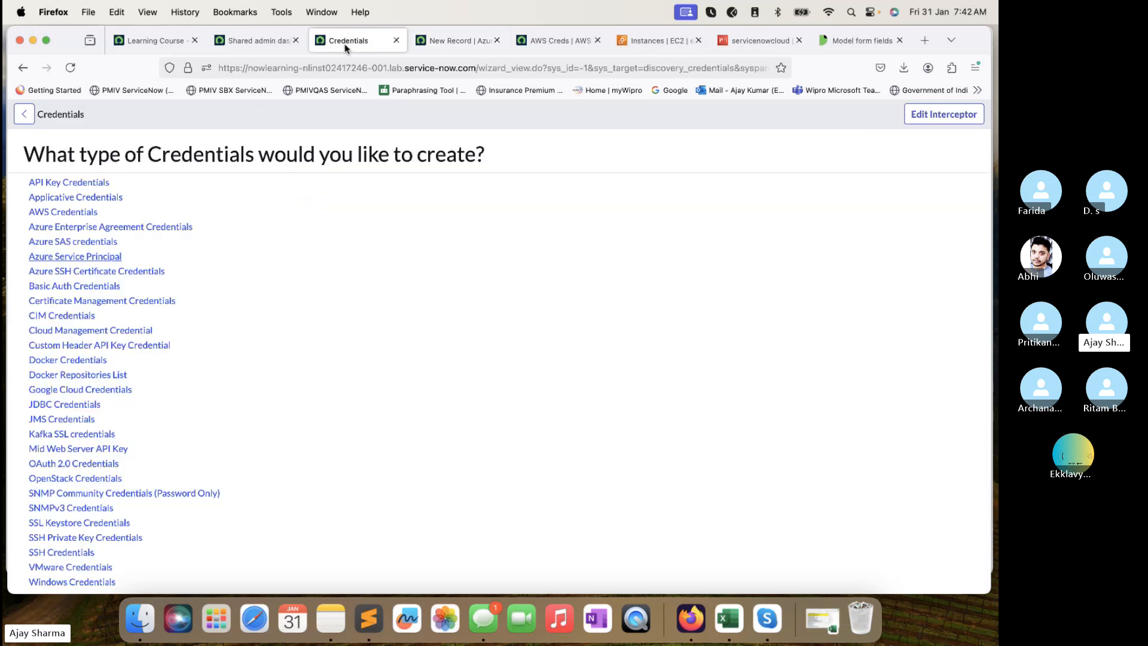
left_click(23, 70)
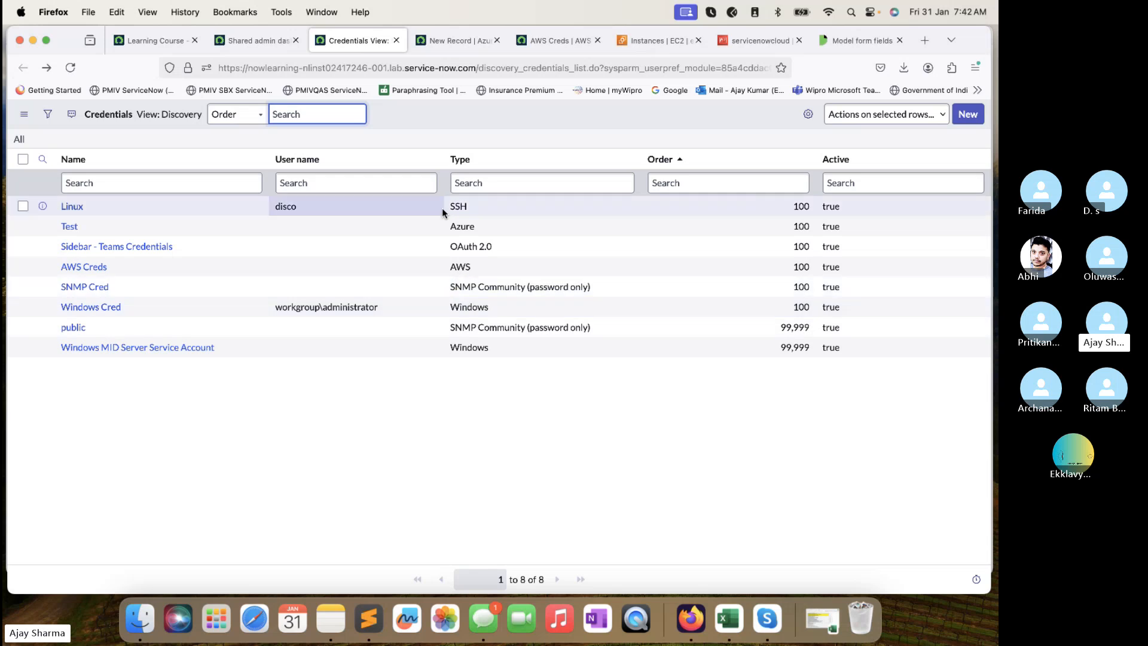
left_click(78, 233, "super")
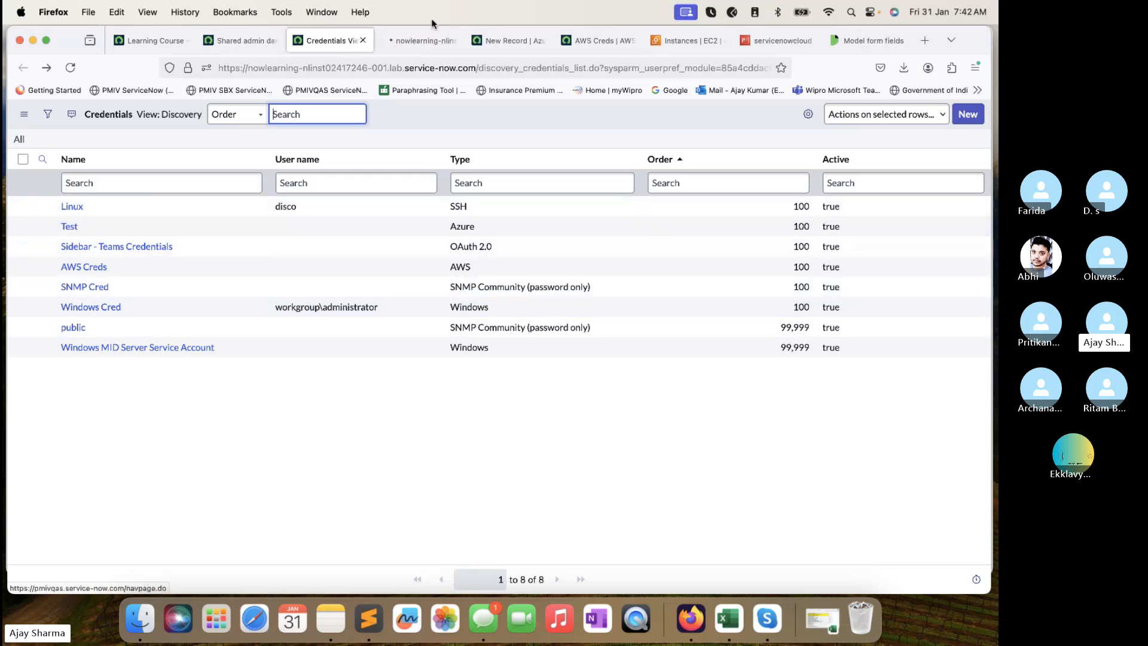
Open the saved Test Azure credential and view its empty Azure Subscriptions list.
left_click(402, 36)
left_click(485, 40)
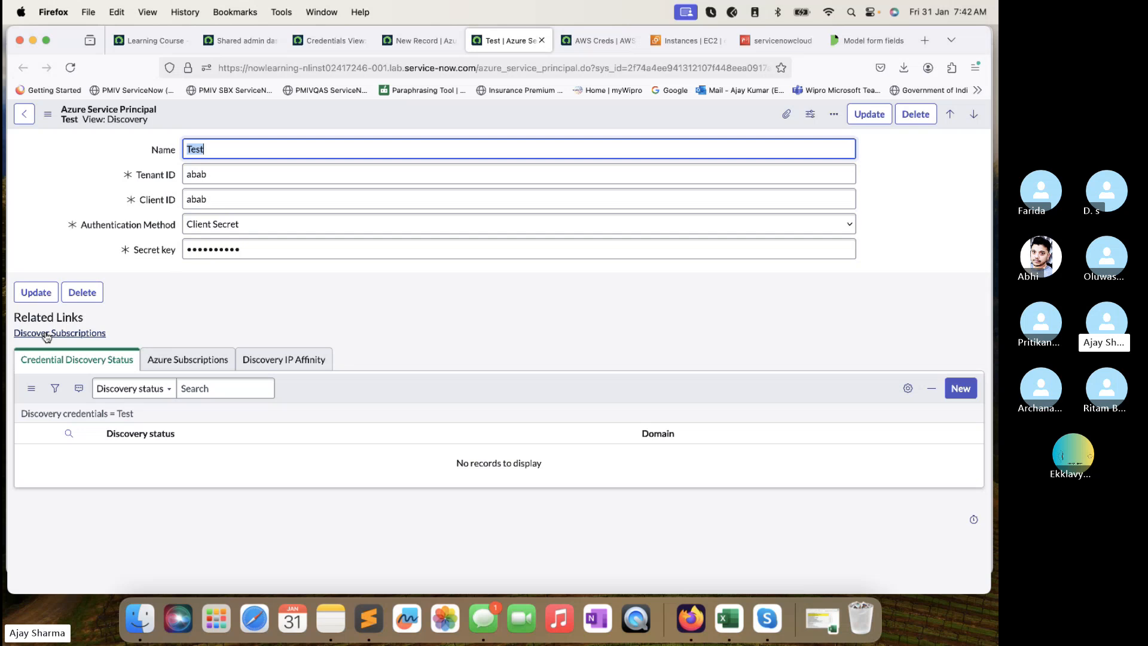
left_click(165, 359)
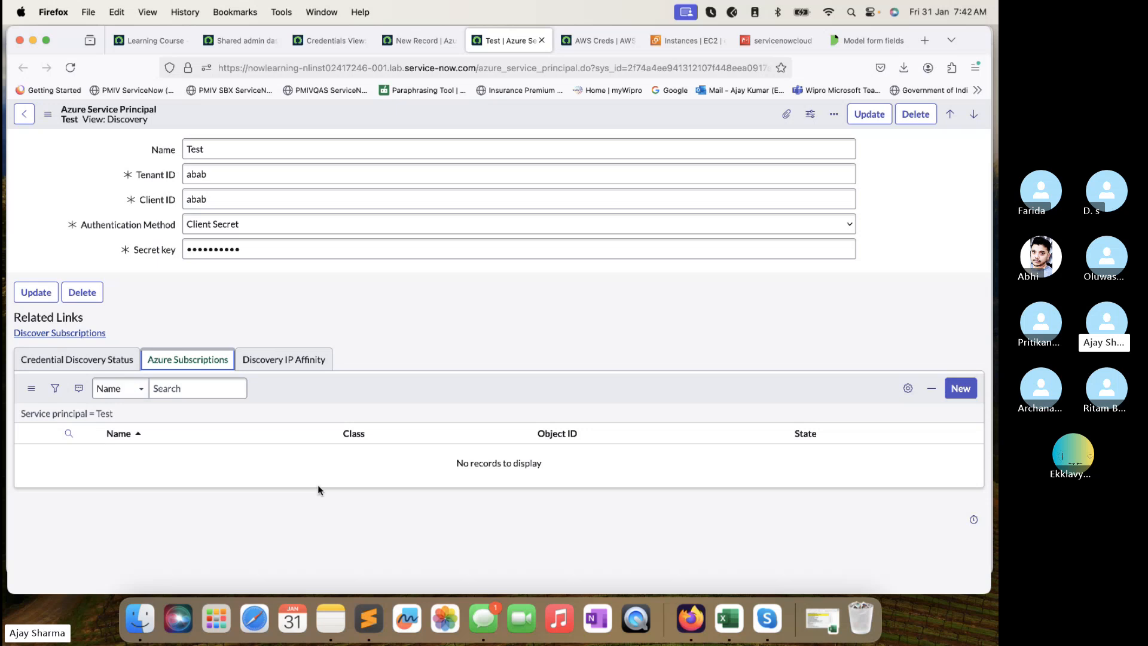
Filter the All menu for 'Service Acco' and open Service Accounts in a new tab.
left_click(242, 41)
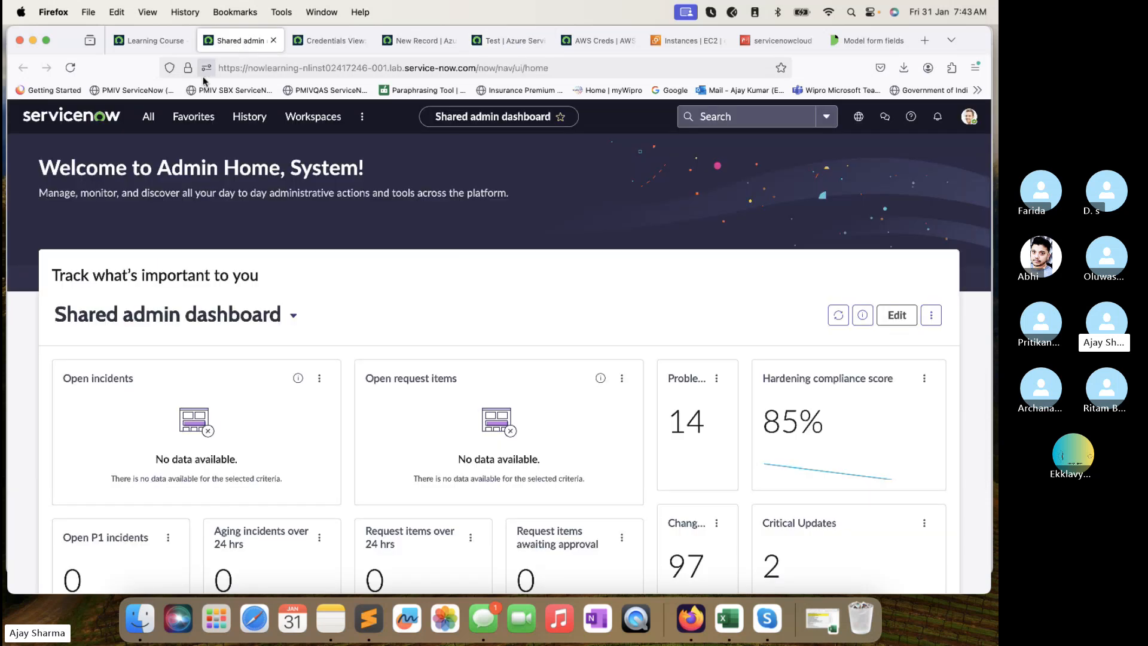
left_click(148, 116)
type("S")
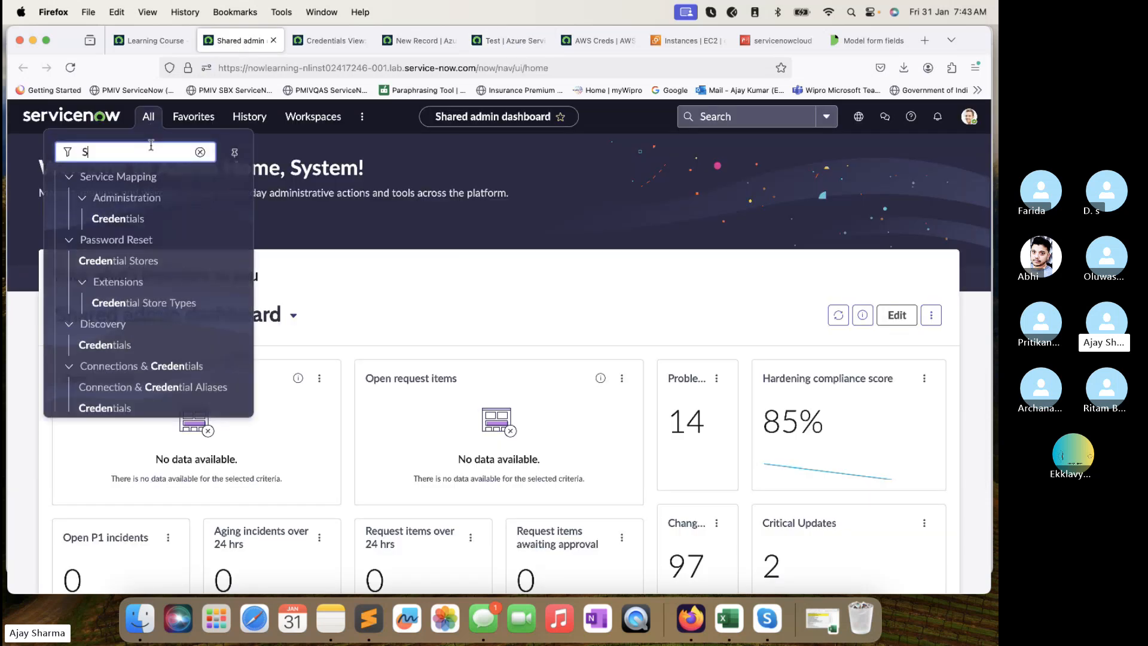
type("ervice Acco")
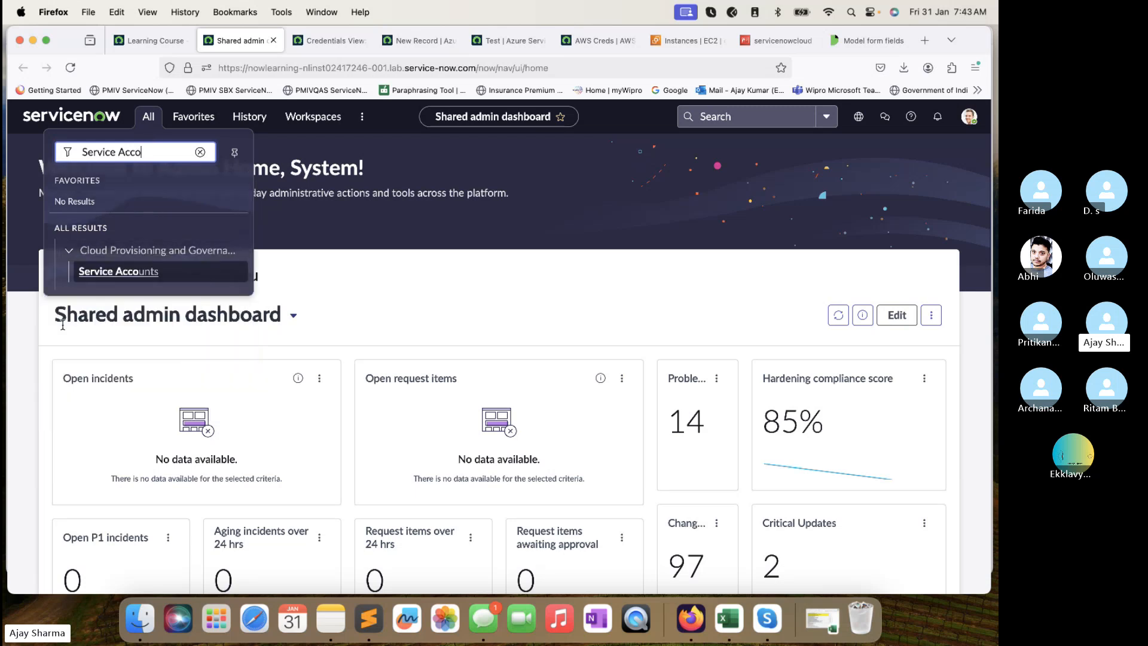
left_click(121, 270, "super")
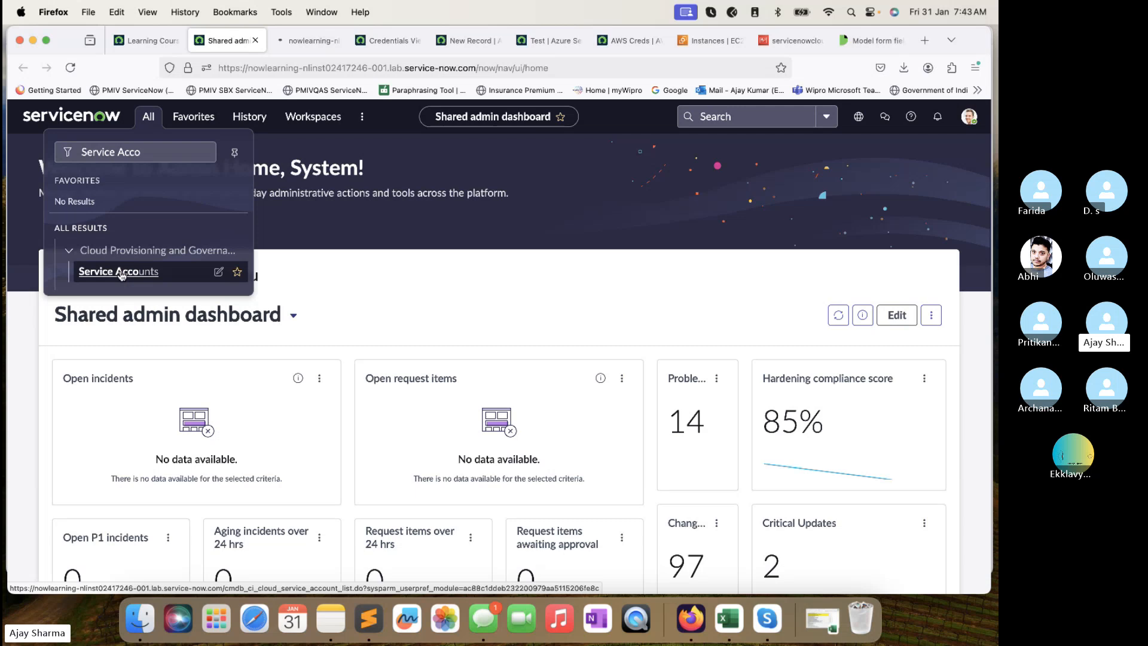
Close the blank Azure form and Test credential tabs, landing on the Cloud Service Accounts list.
left_click(491, 40)
left_click(530, 41)
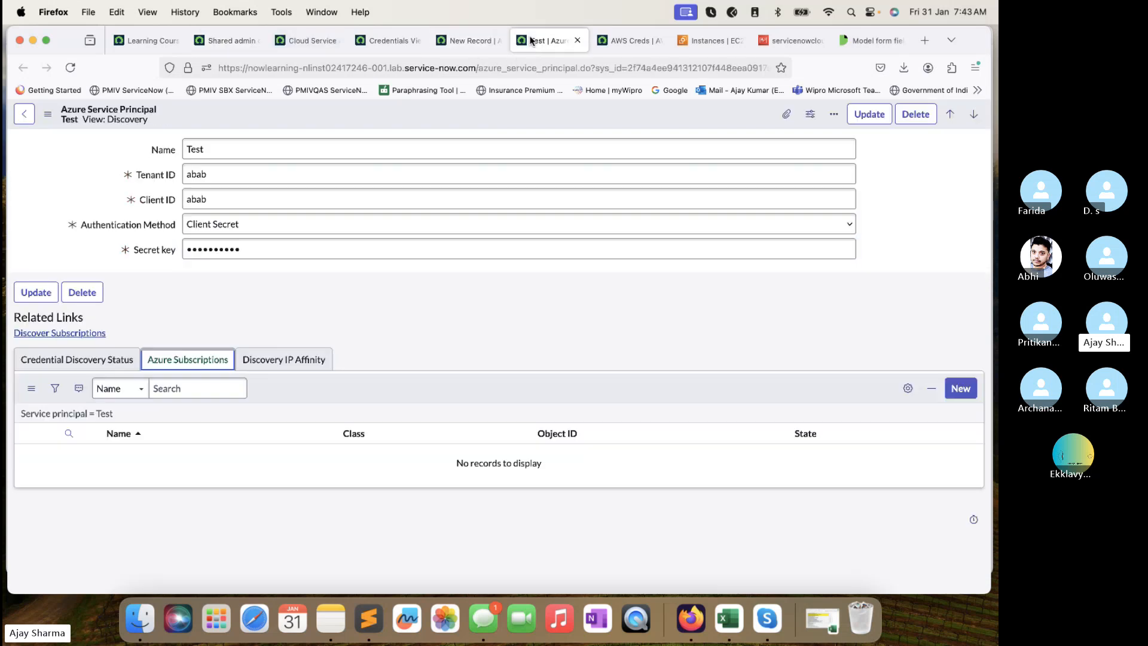
left_click(434, 193)
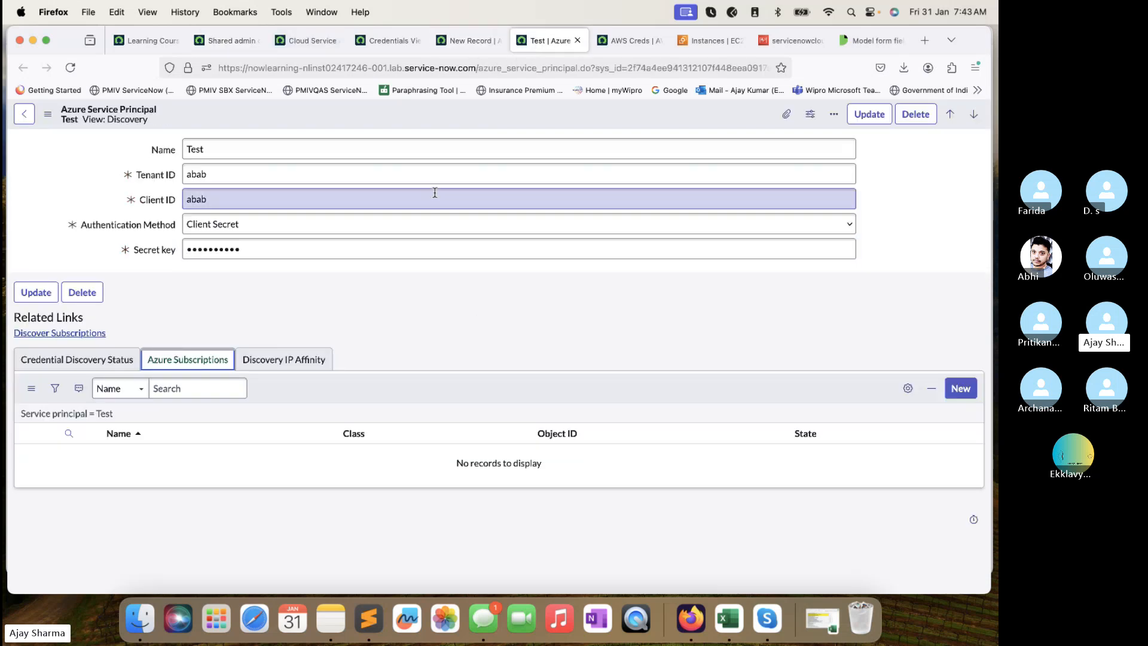
left_click(475, 39)
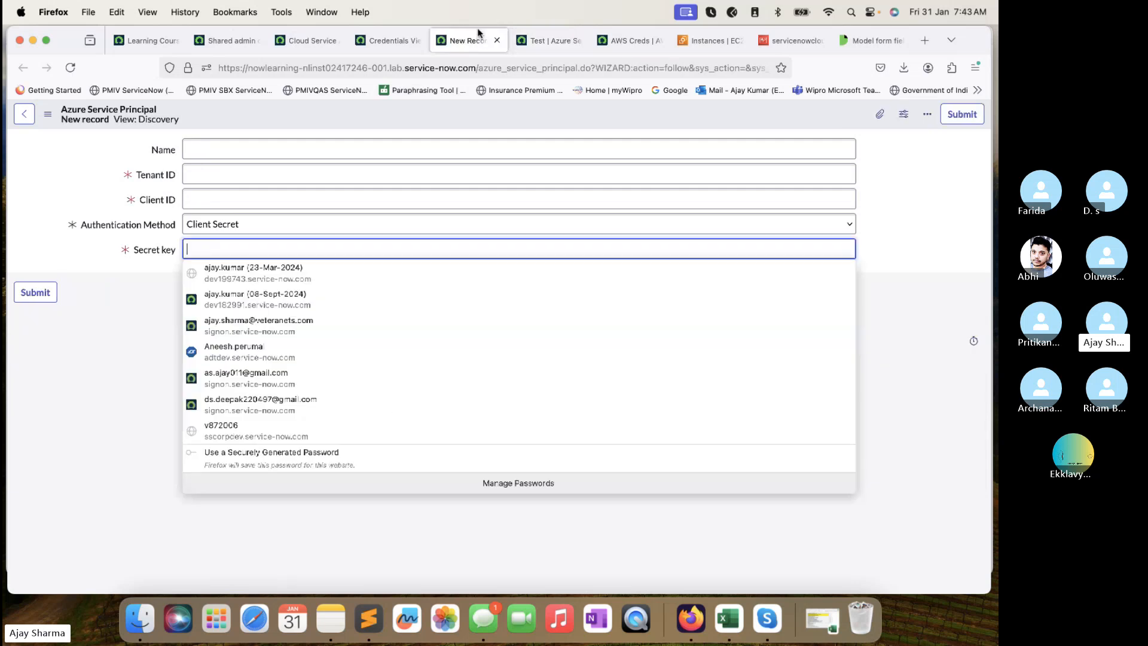
left_click(498, 40)
left_click(498, 40)
left_click(498, 40)
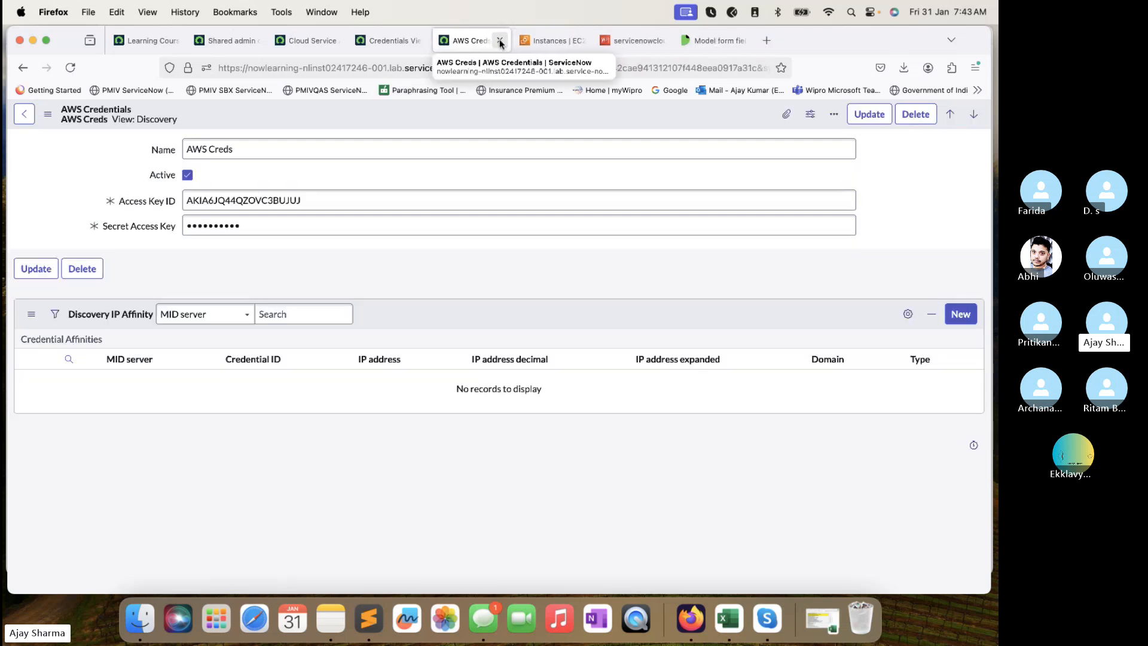
left_click(370, 232)
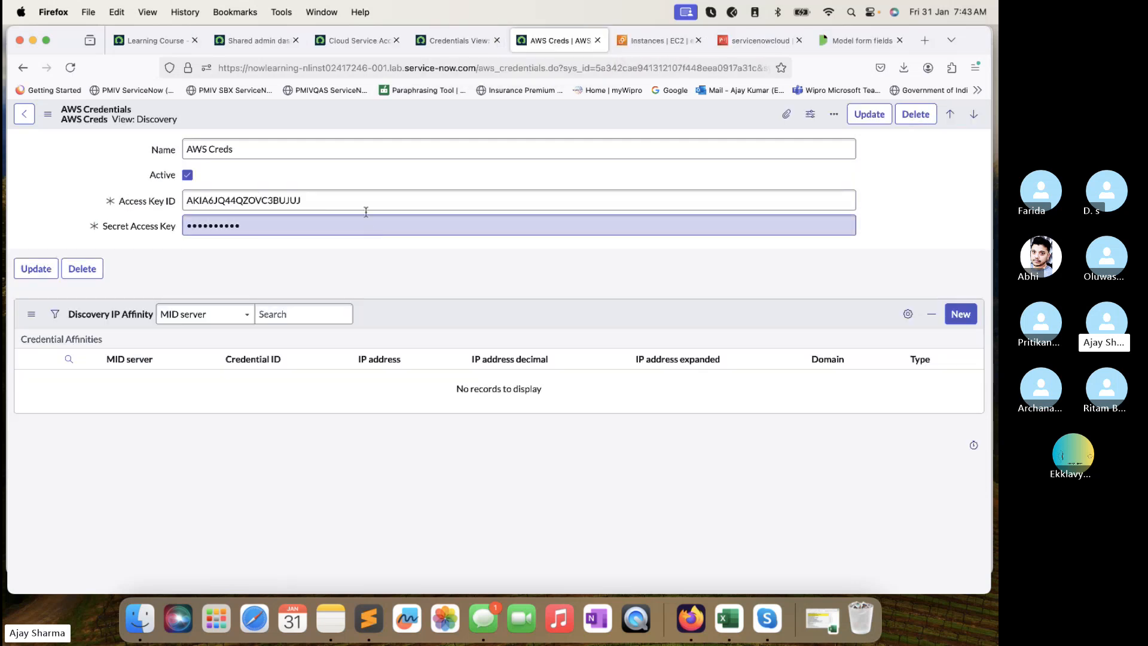
left_click(342, 41)
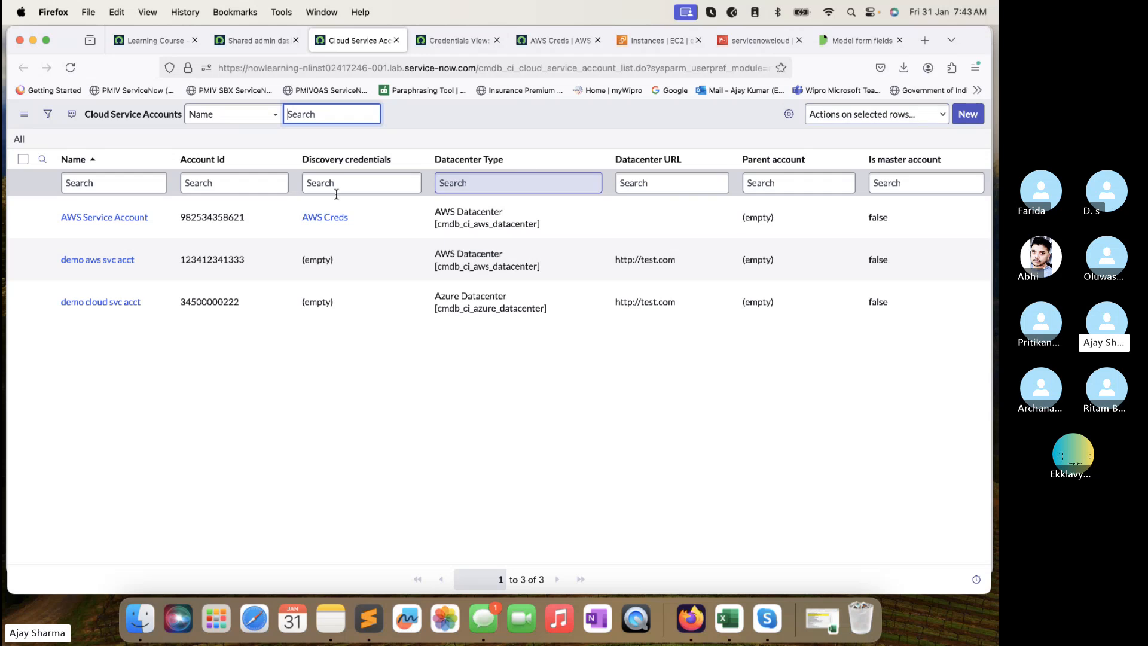
left_click(120, 223, "super")
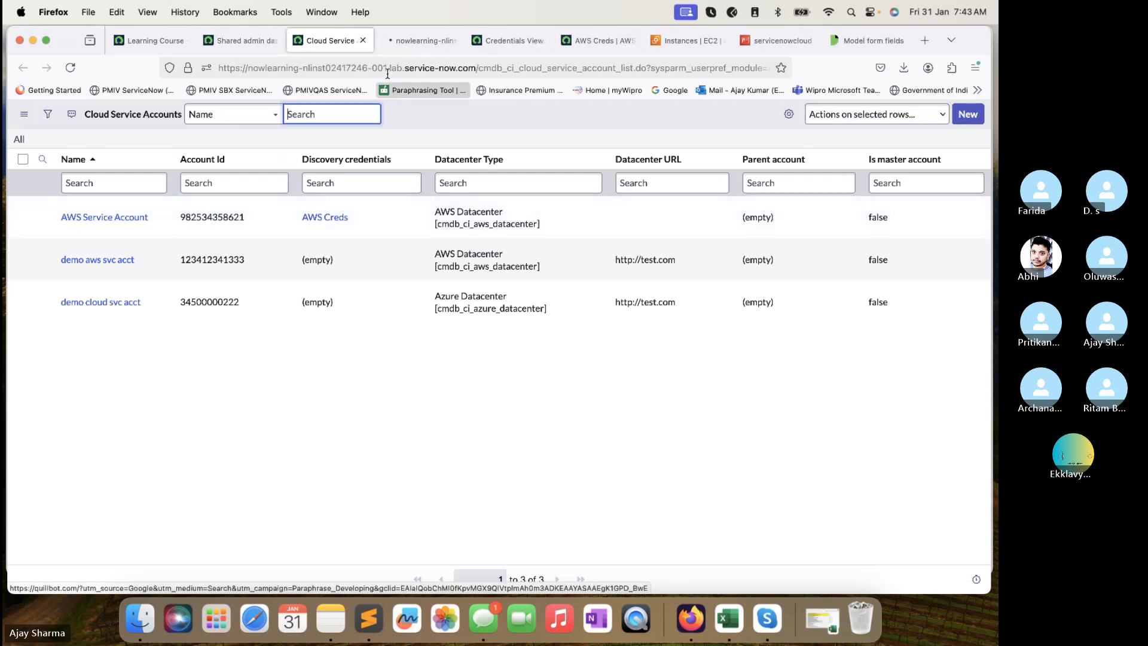
left_click(411, 40)
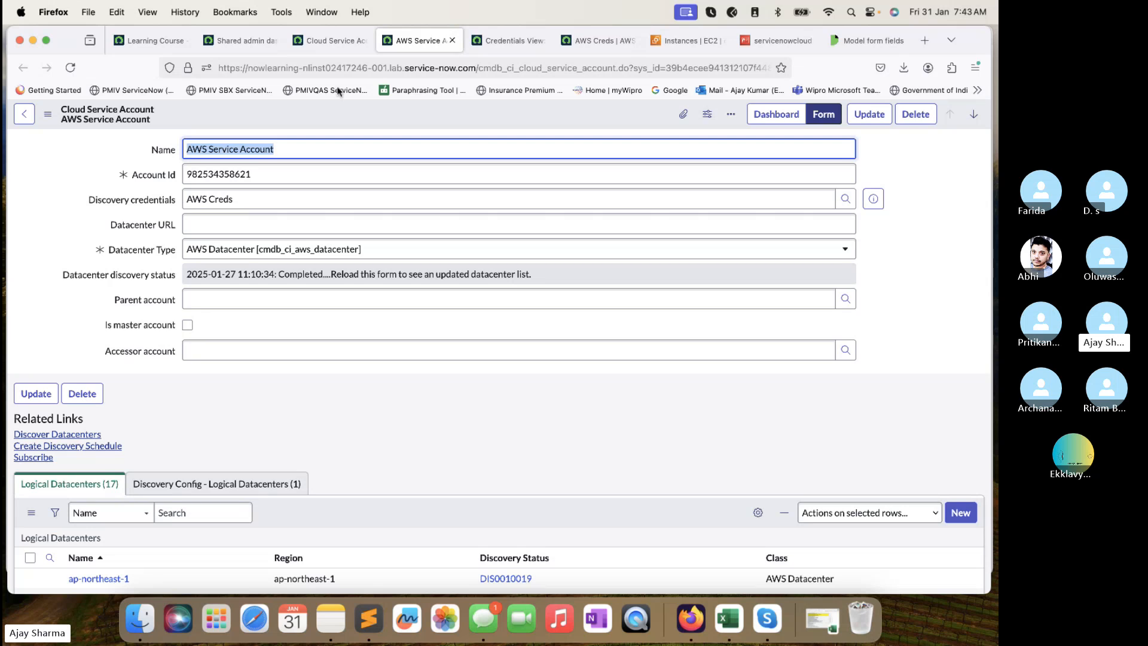
key("Tab")
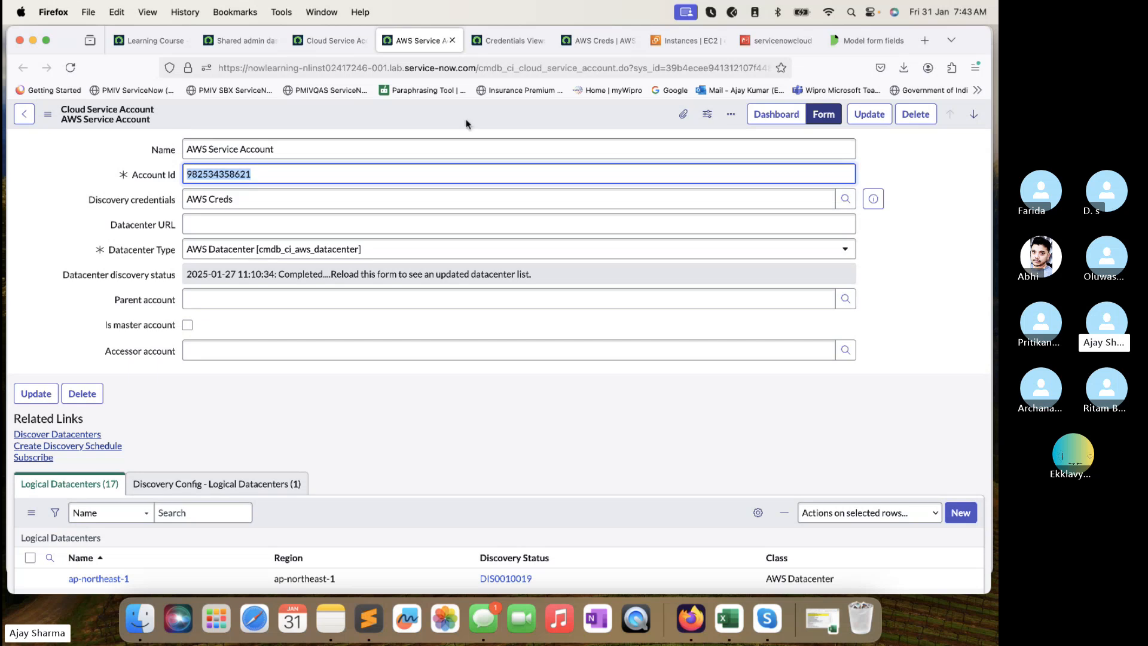
left_click(302, 174)
double_click(303, 173)
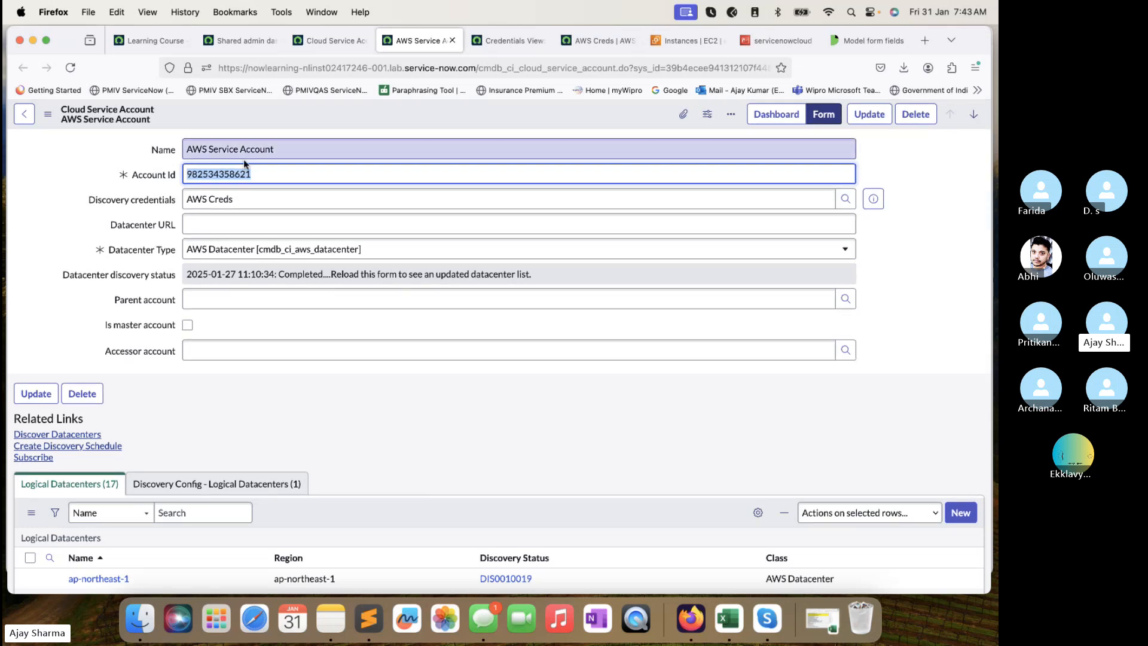
left_click_drag(272, 173, 188, 171)
left_click_drag(241, 199, 194, 199)
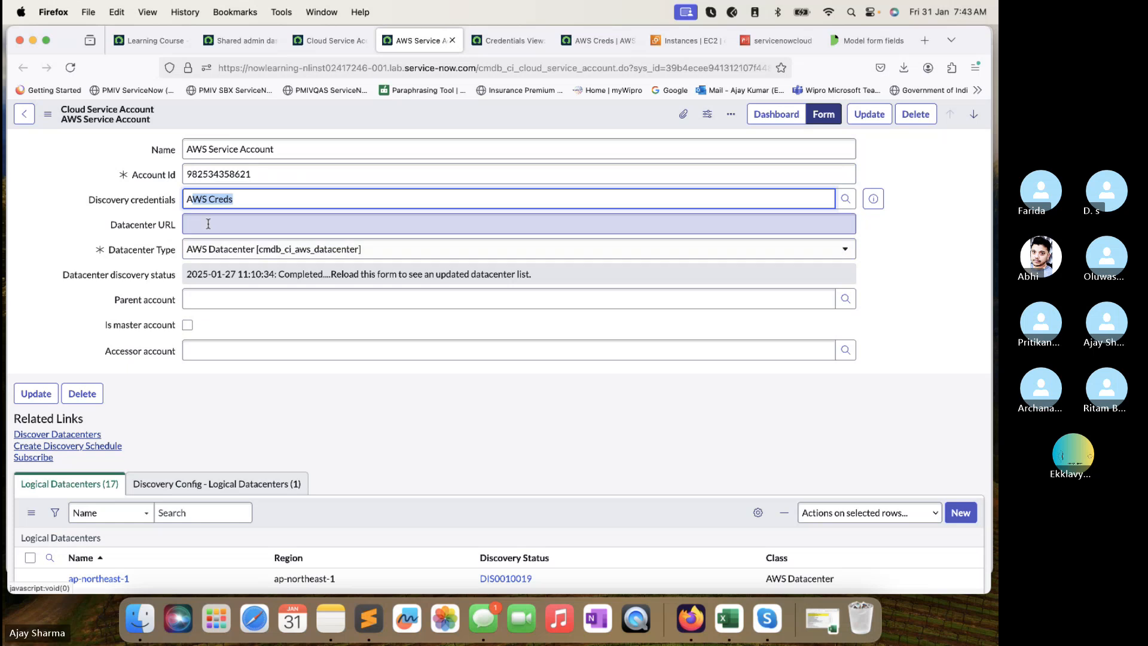
left_click(208, 223)
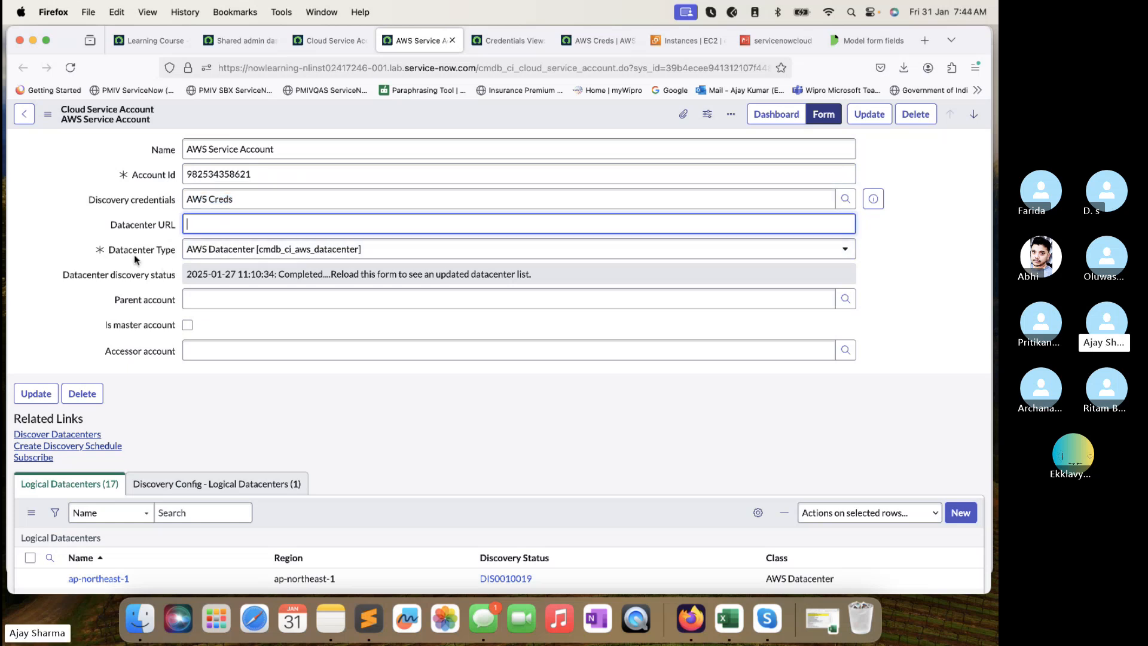
left_click(235, 256)
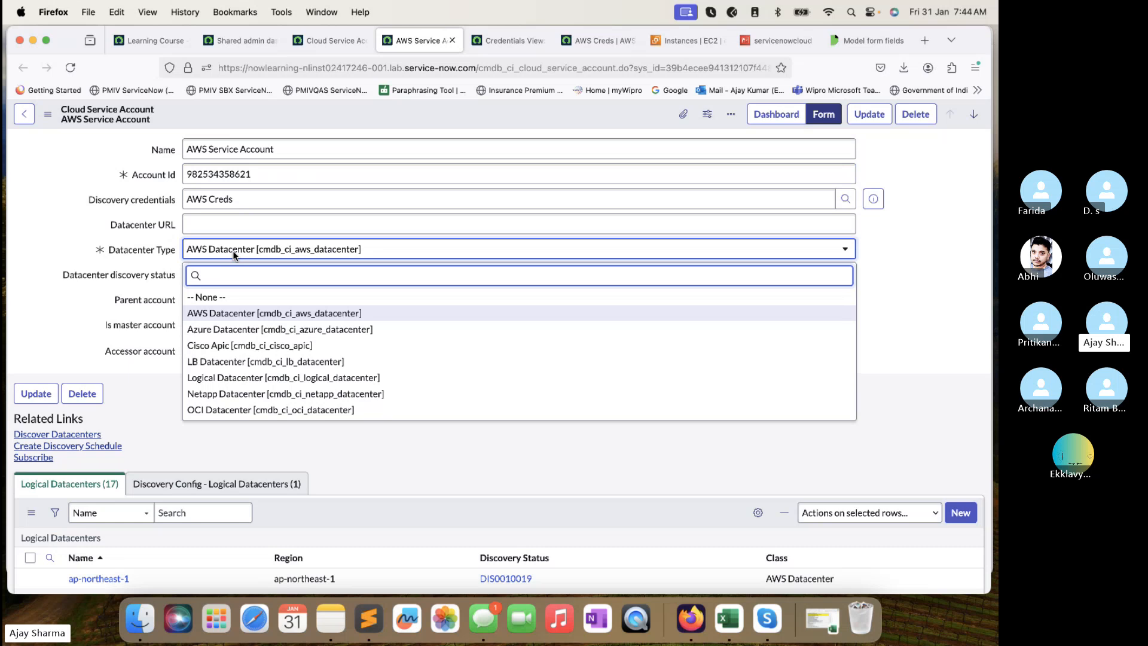
scroll(241, 362, "down", 3)
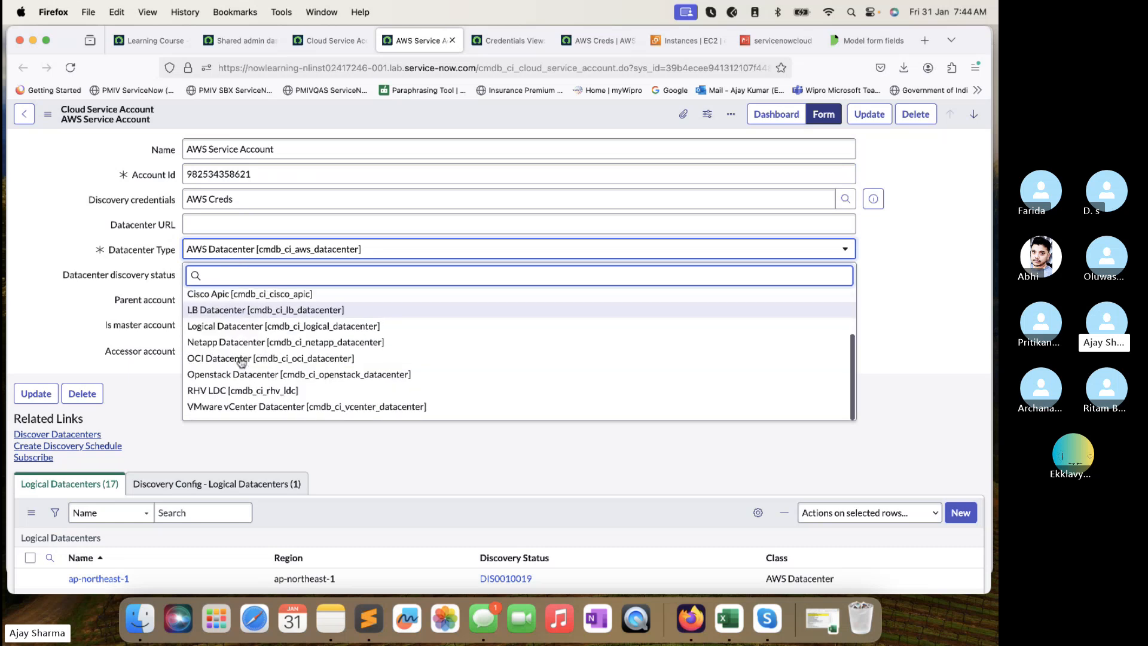
scroll(240, 362, "up", 3)
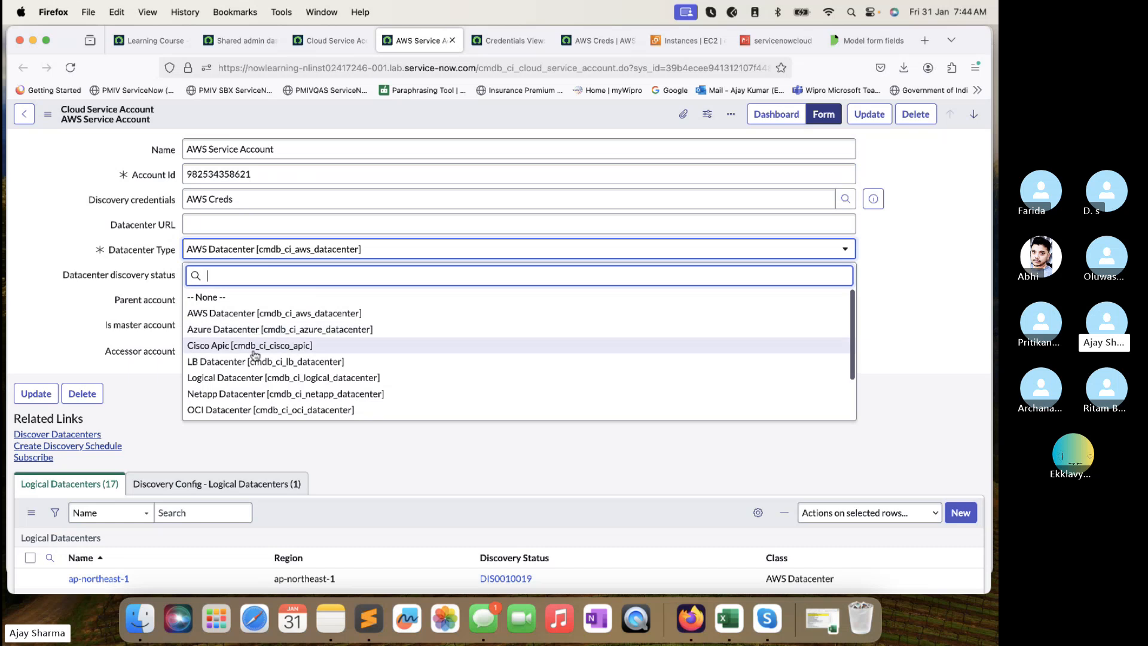
scroll(234, 398, "down", 3)
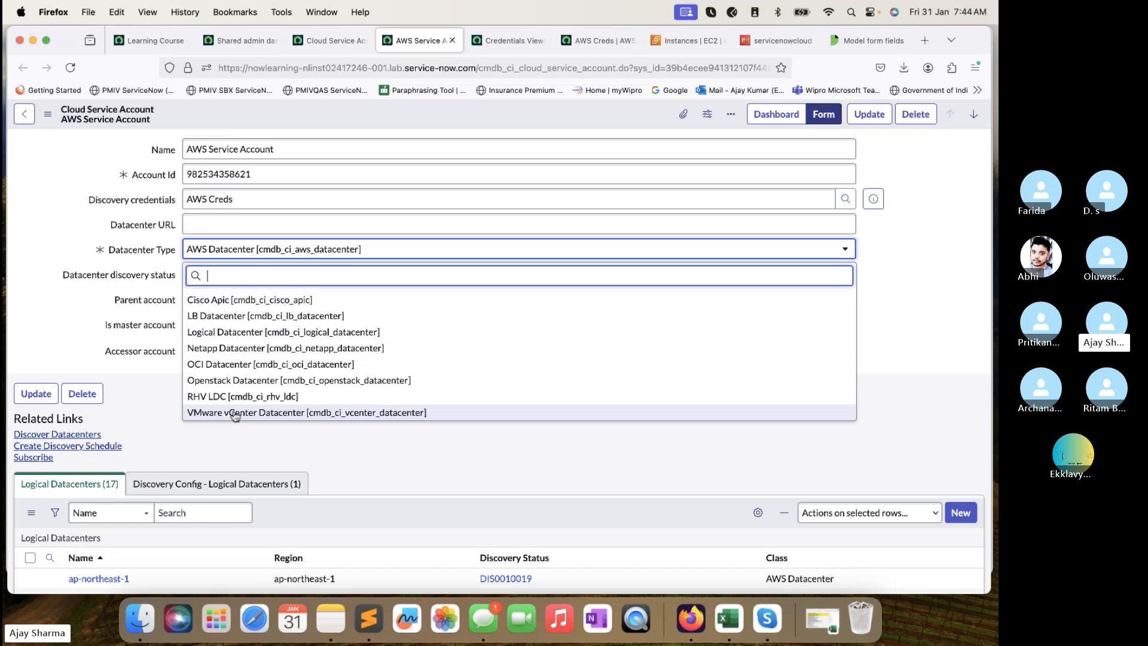
left_click(145, 382)
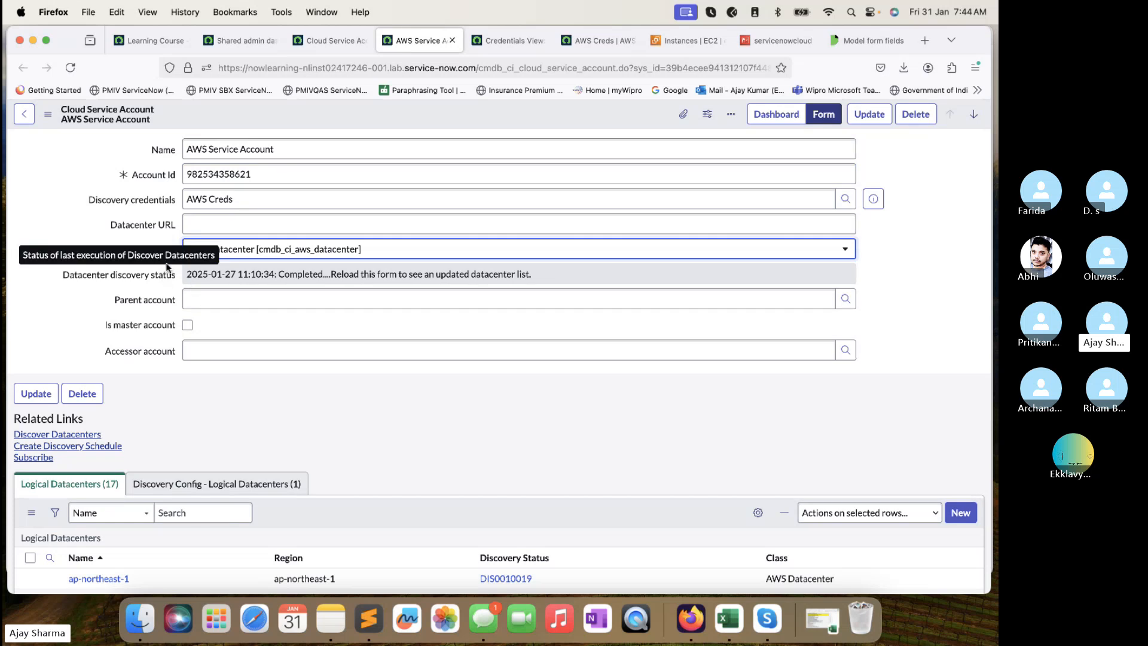
left_click(205, 298)
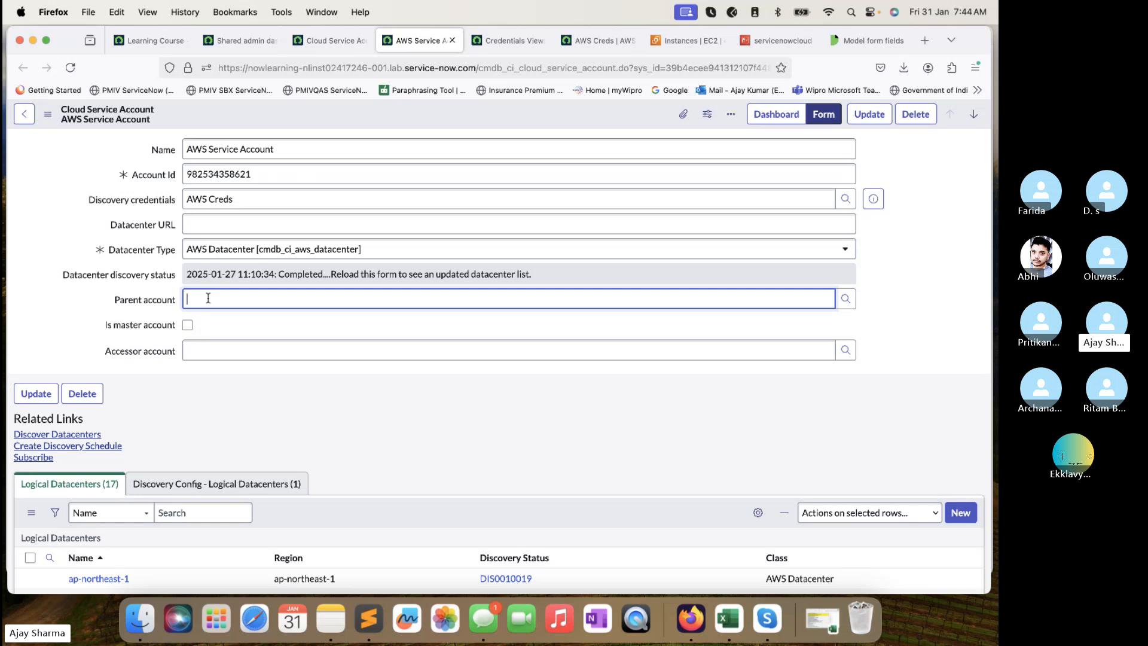
left_click(187, 325)
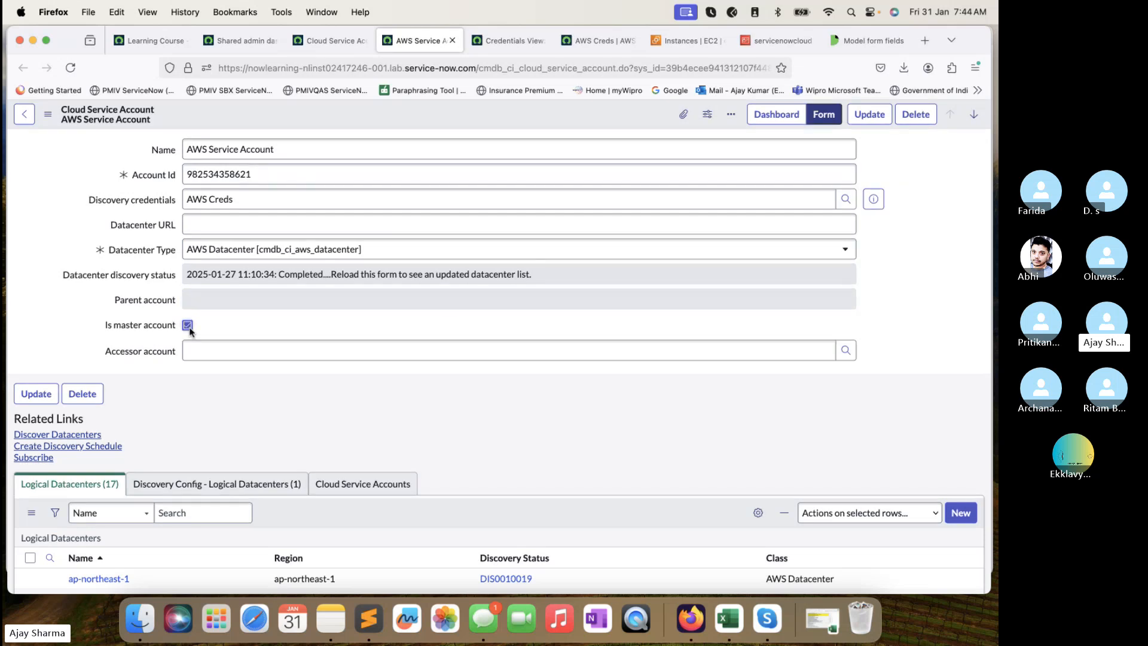
left_click(188, 325)
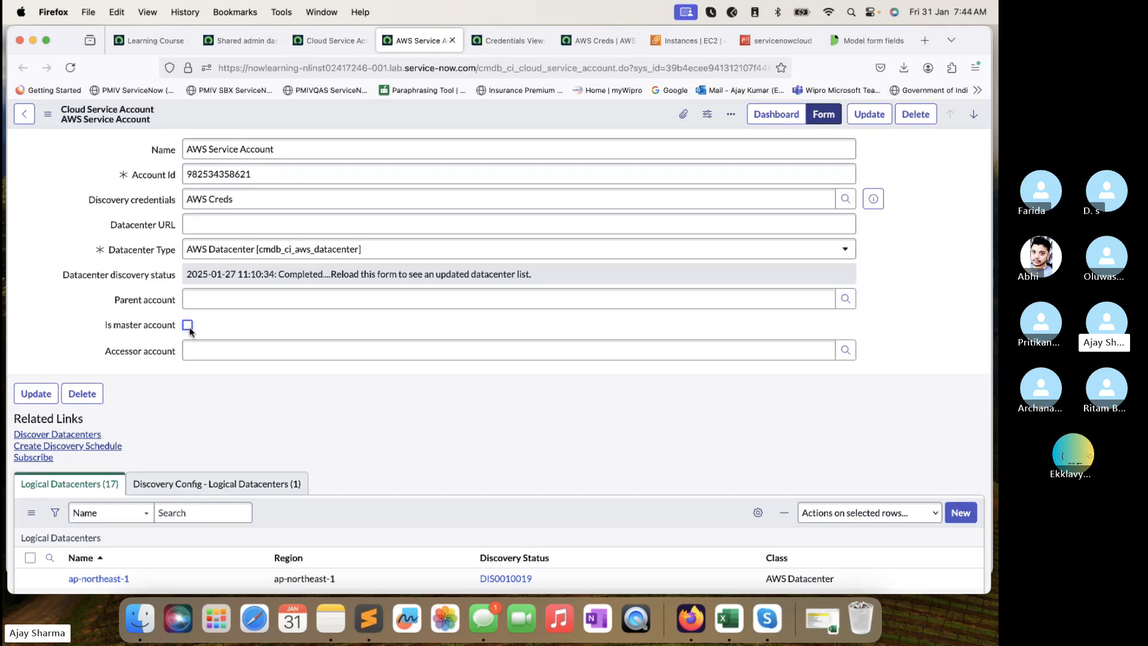
left_click(187, 325)
scroll(370, 493, "down", 3)
left_click(365, 392)
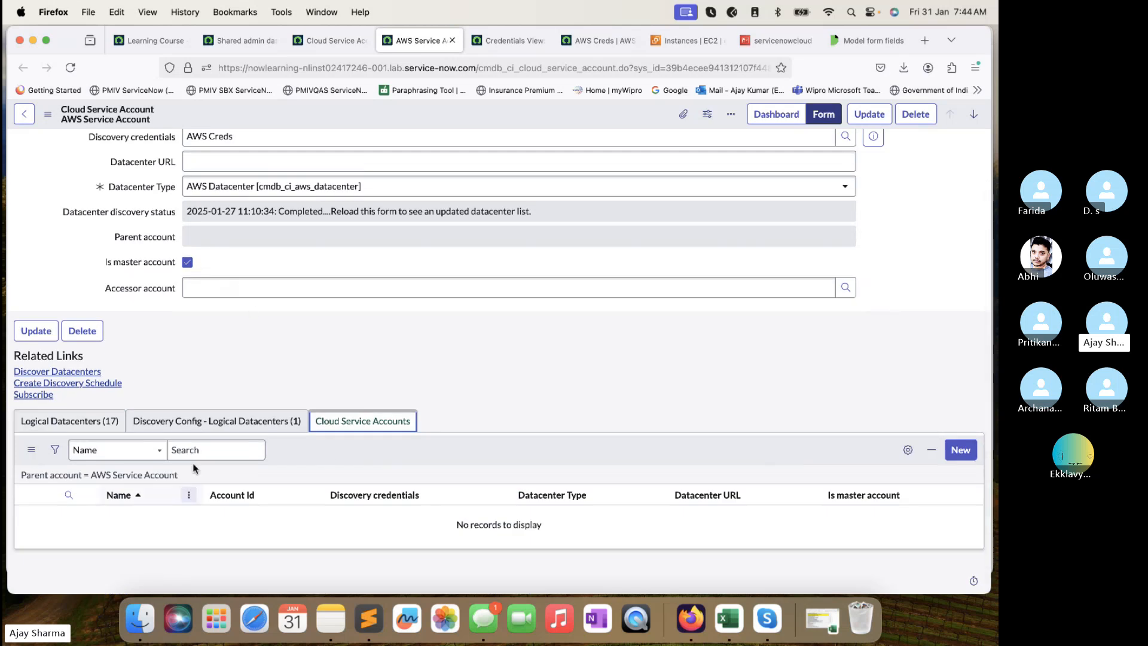
left_click(187, 262)
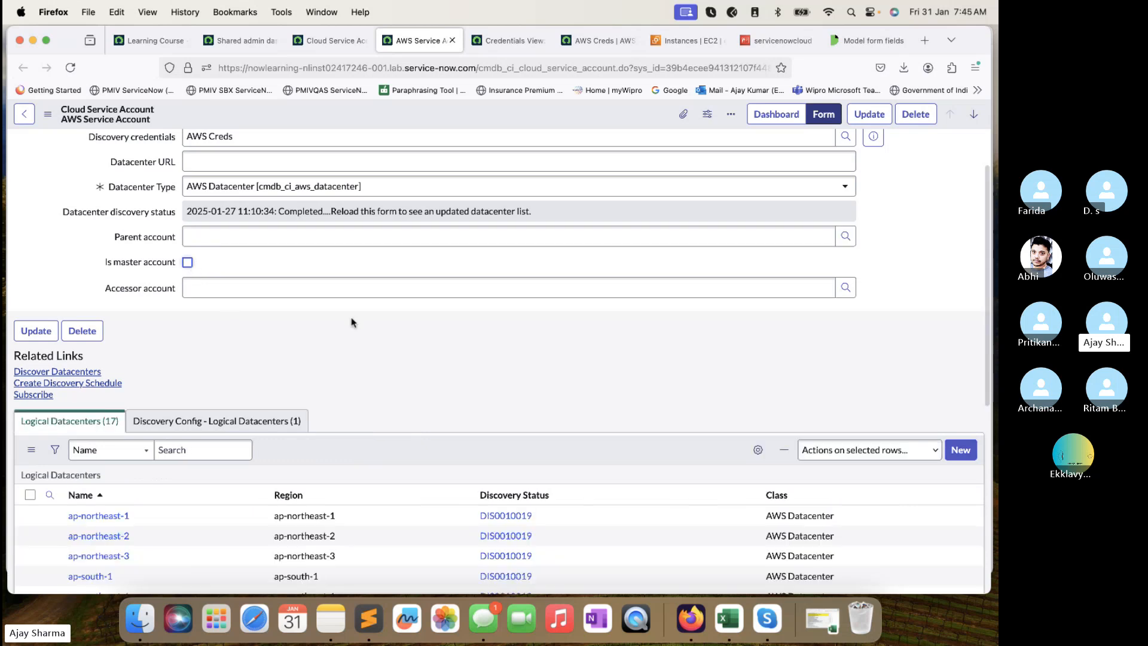
scroll(346, 312, "up", 2)
left_click(377, 224)
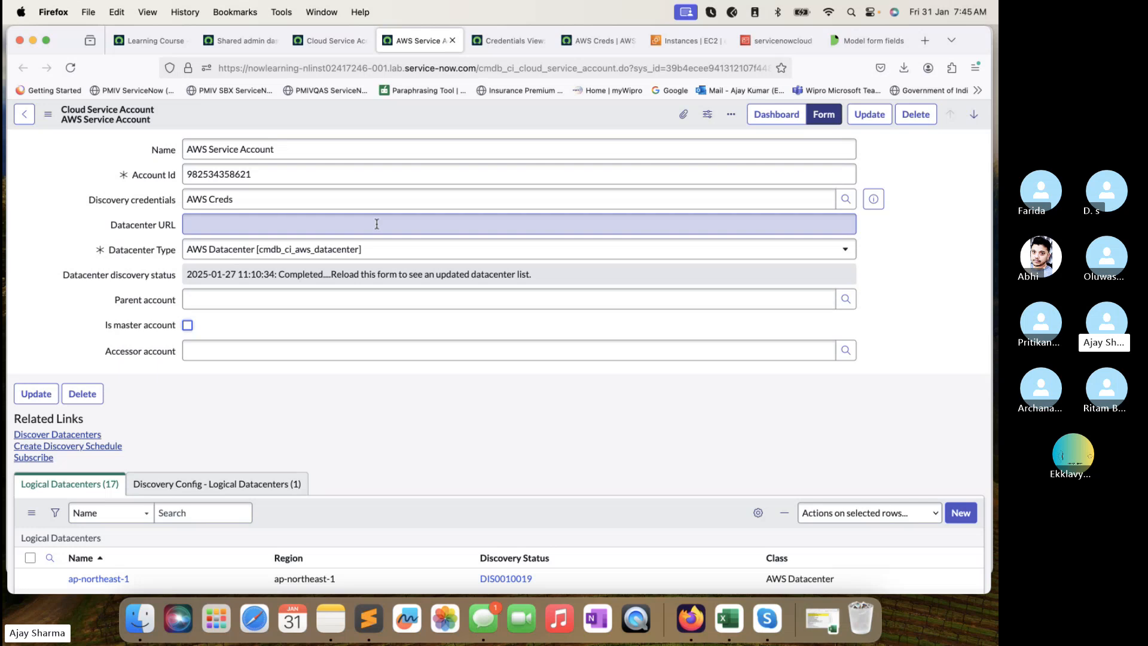
Run Discover Datacenters for AWS Service Account so it completes on 2025-01-31.
left_click(80, 438)
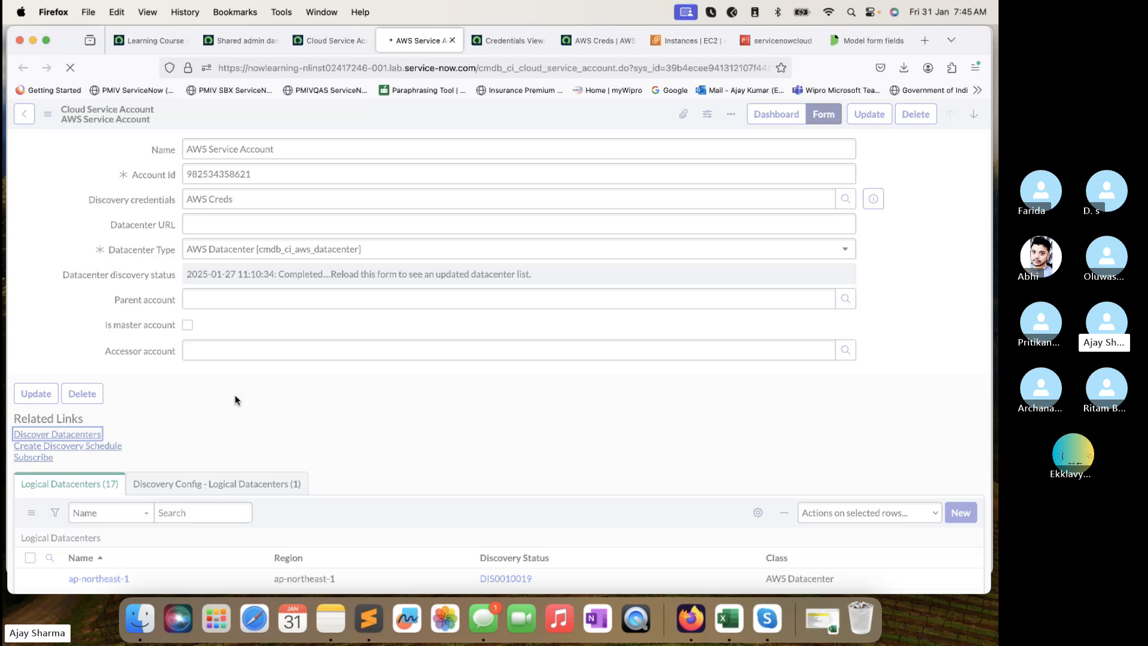
double_click(821, 483)
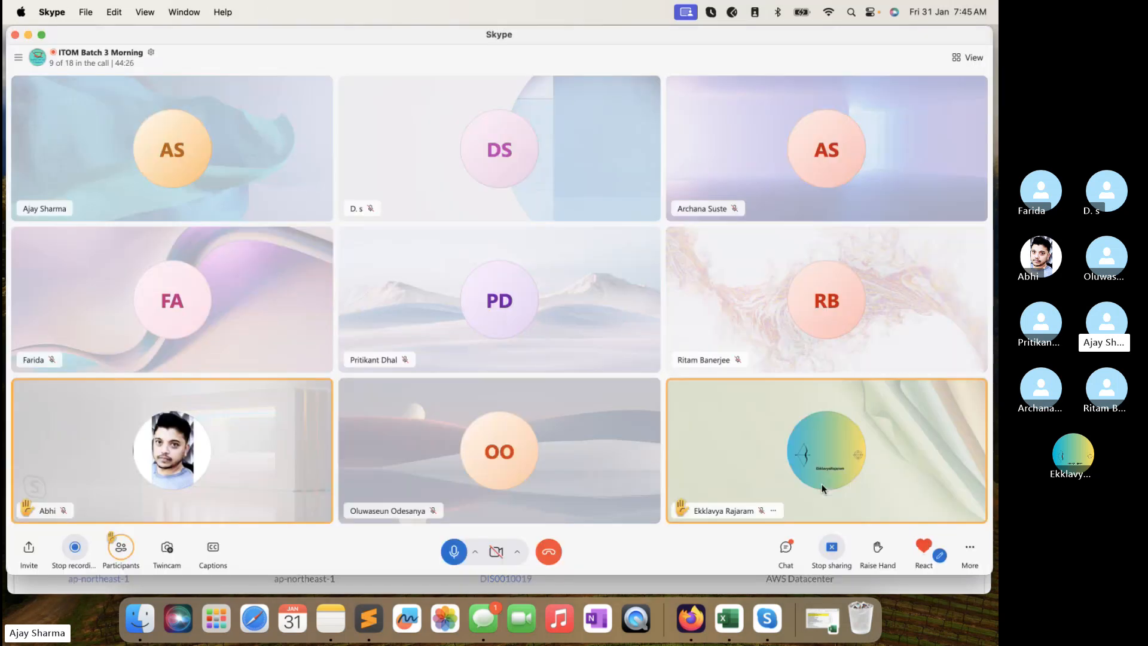
left_click(699, 586)
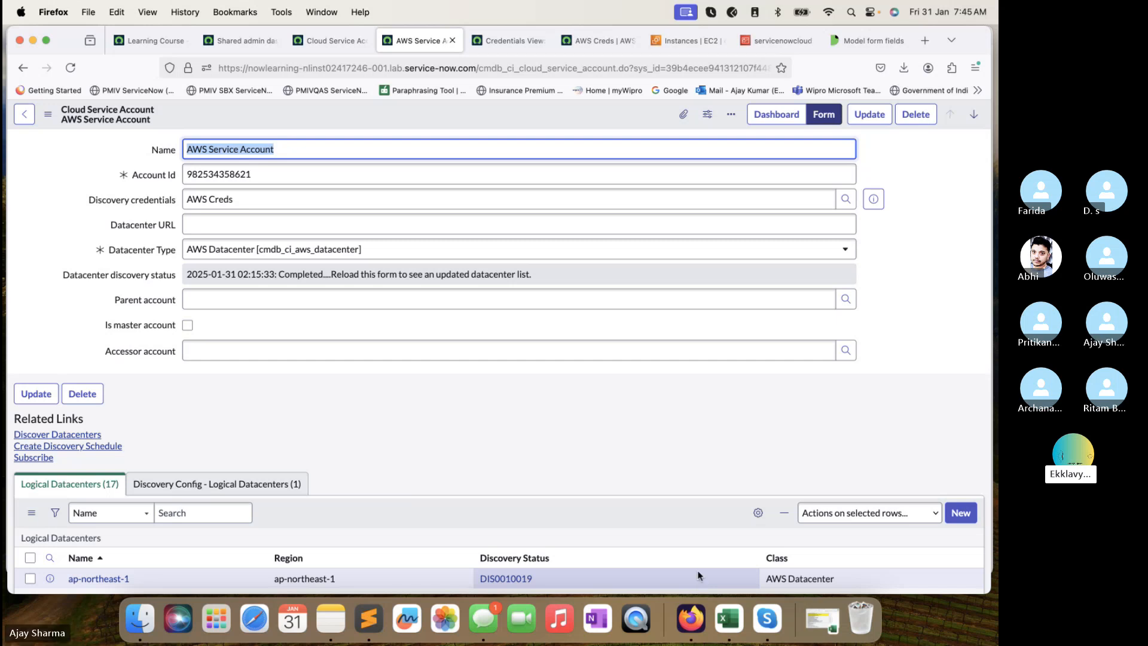
left_click(691, 36)
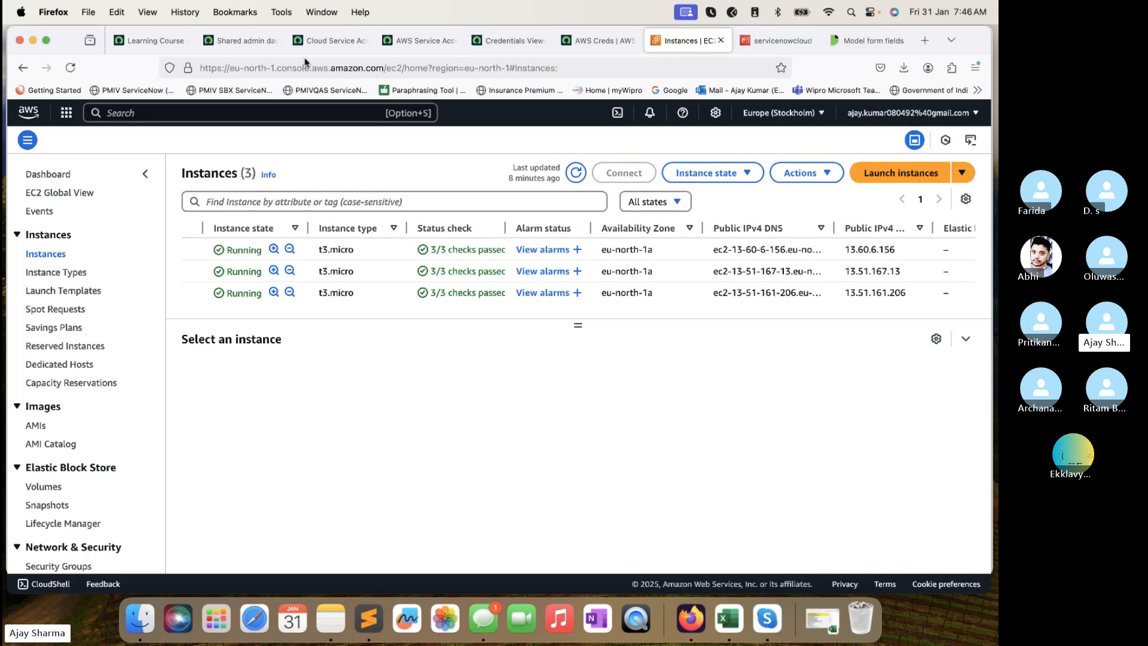
Cycle through the Cloud Service Accounts, AWS Service Account and EC2 tabs, ending on Model form fields docs.
left_click(315, 40)
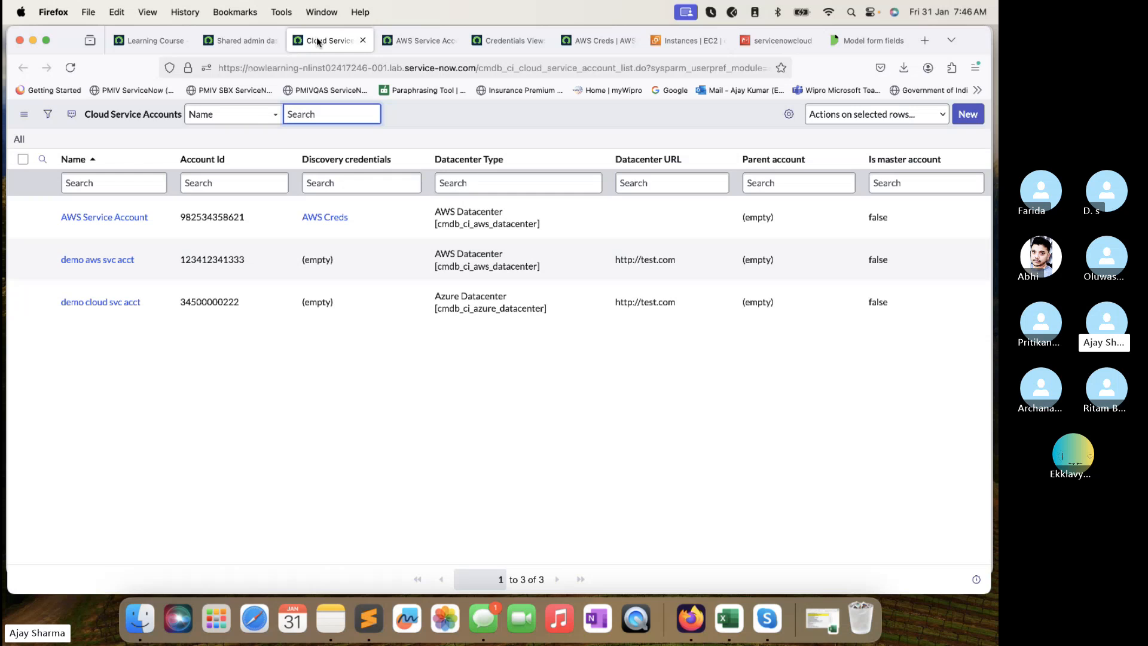
left_click(419, 41)
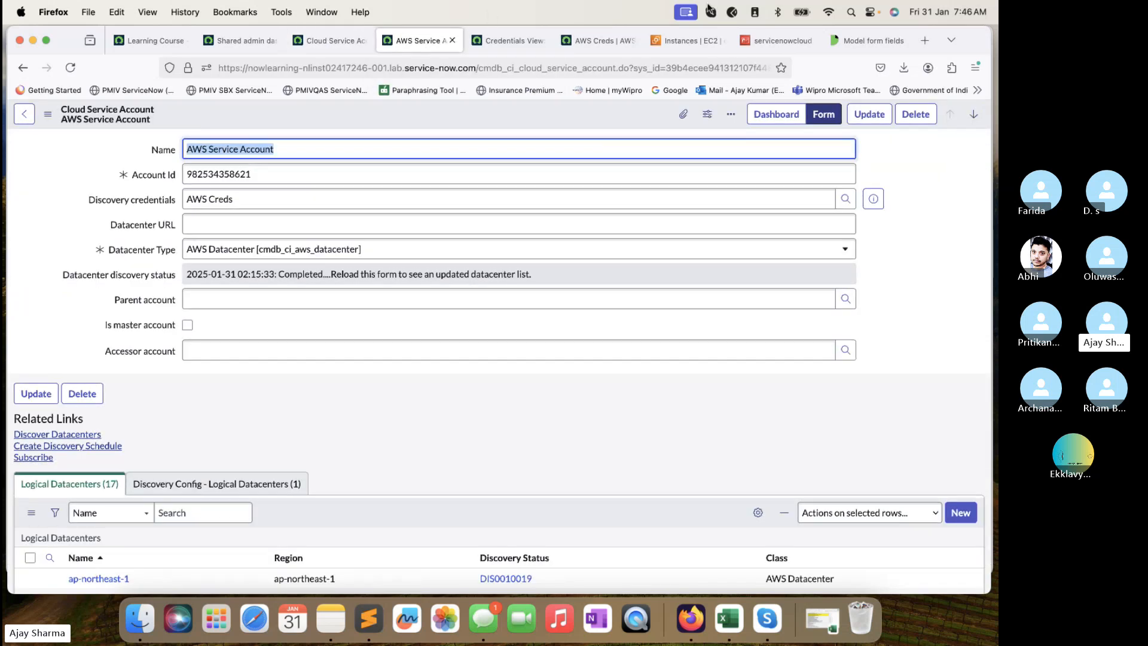
left_click(688, 42)
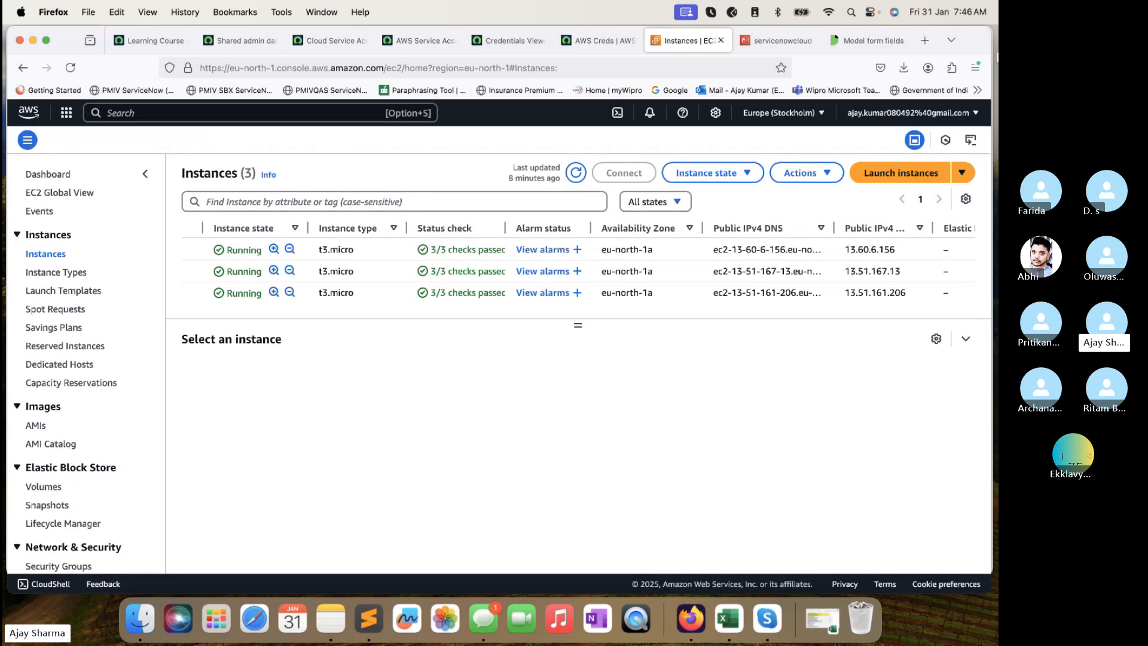
left_click(867, 41)
Search Google for free AWS EC2 instances and scroll through the results.
left_click(733, 63)
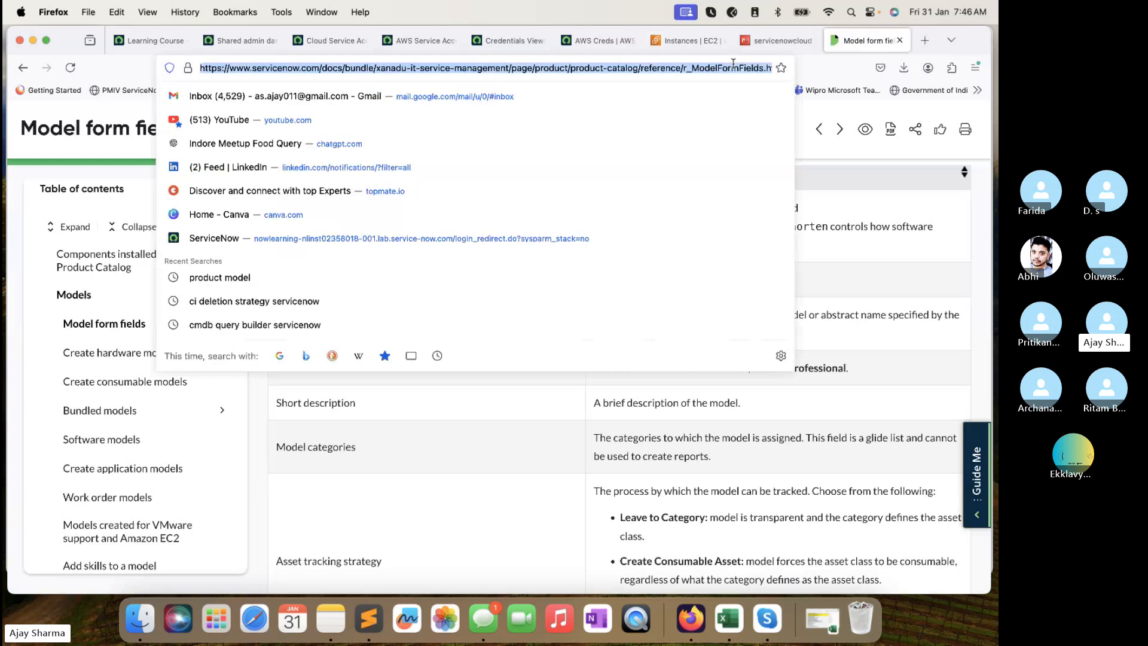
type("AWS")
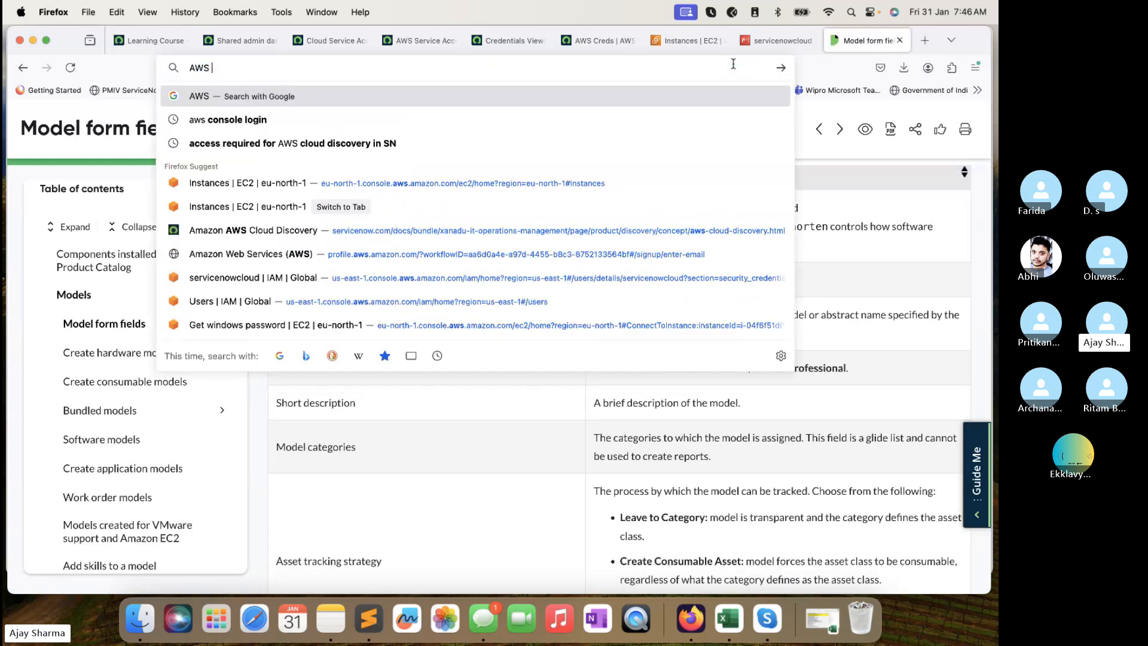
type(" CE2")
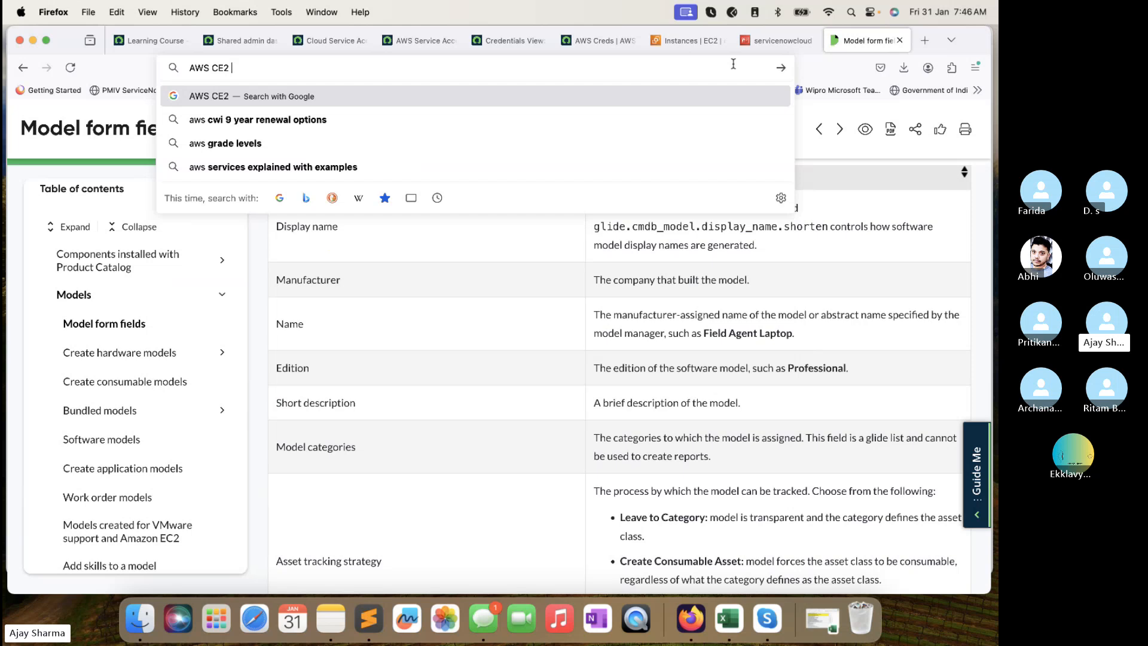
key("BackSpace")
key("BackSpace")
key("BackSpace")
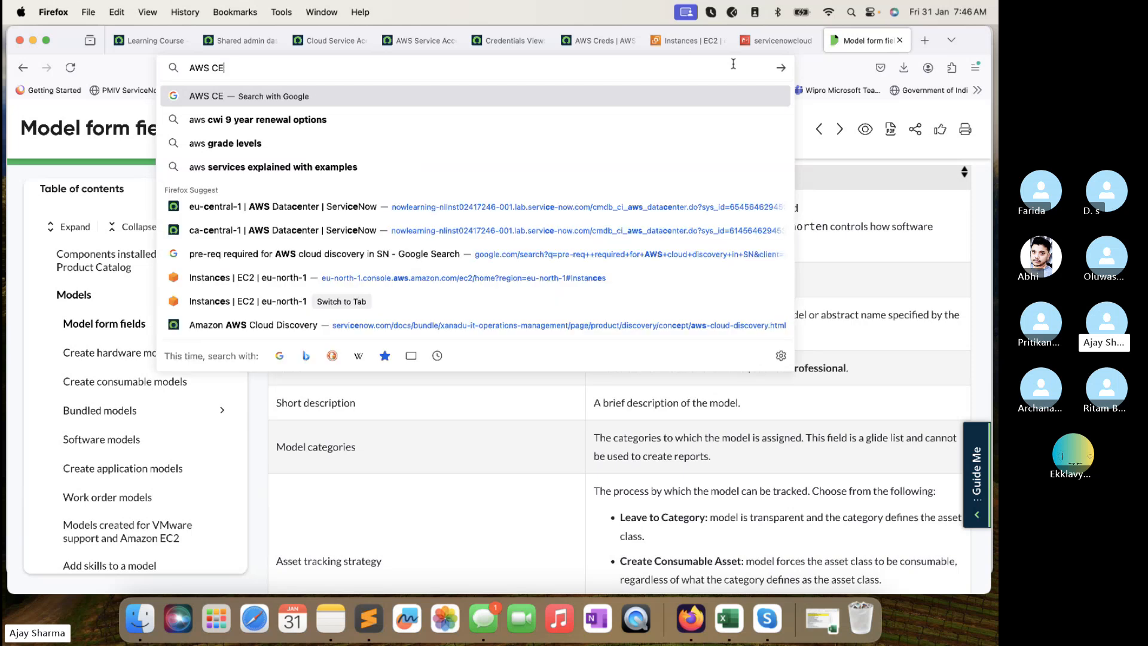
type("EC2 Insta")
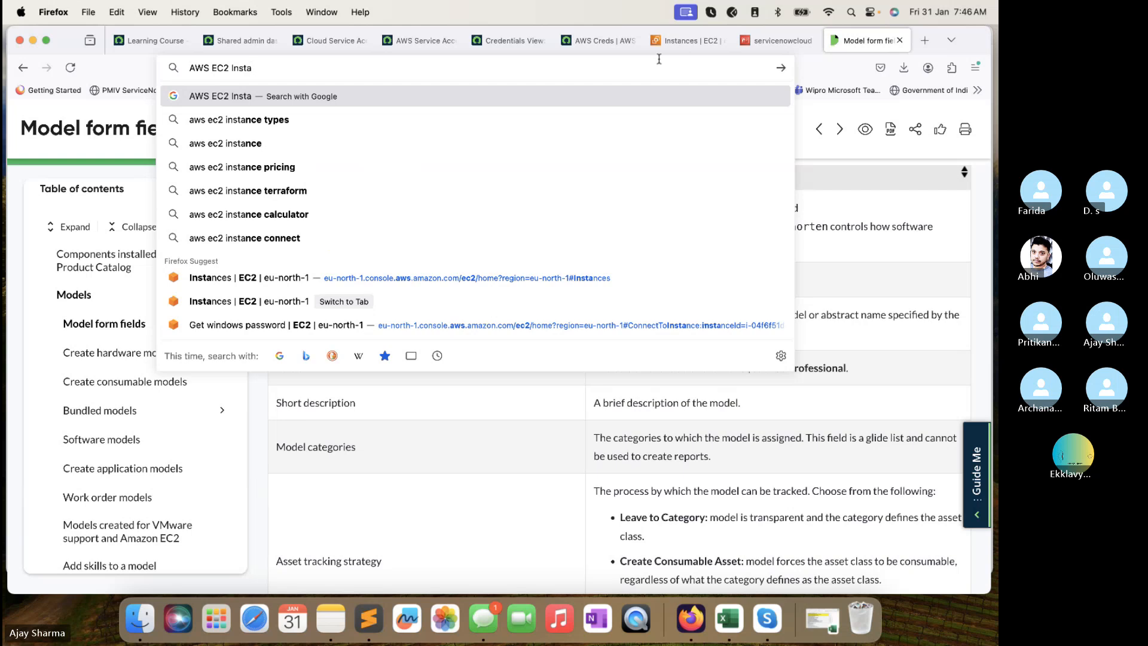
type(" free")
key("Return")
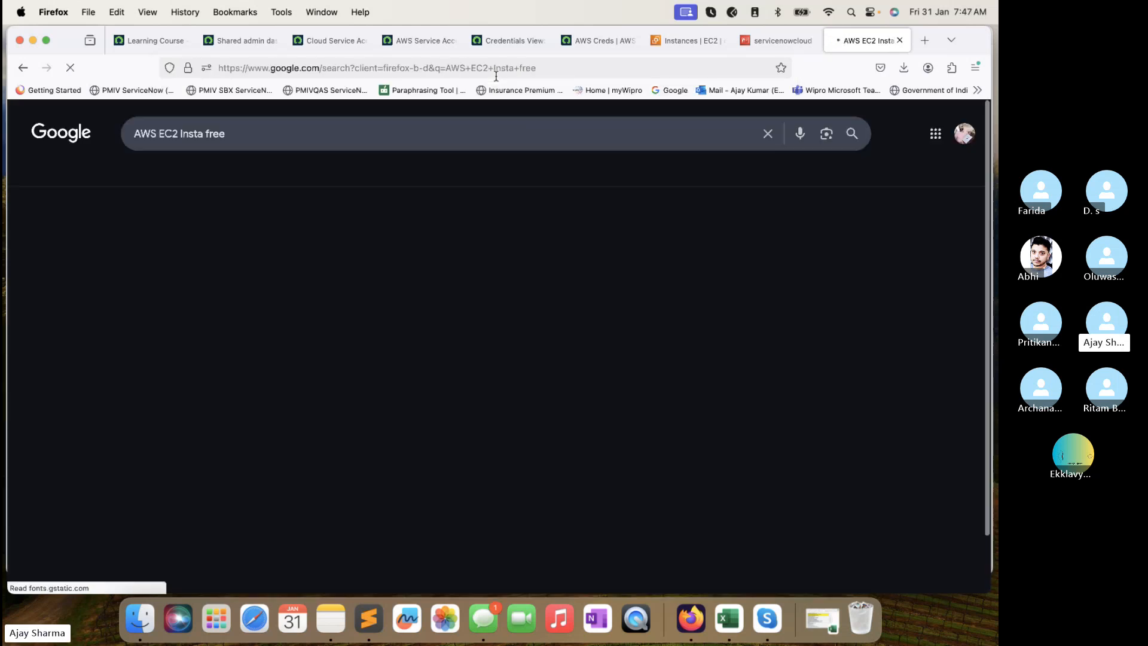
scroll(289, 303, "down", 3)
scroll(290, 303, "down", 3)
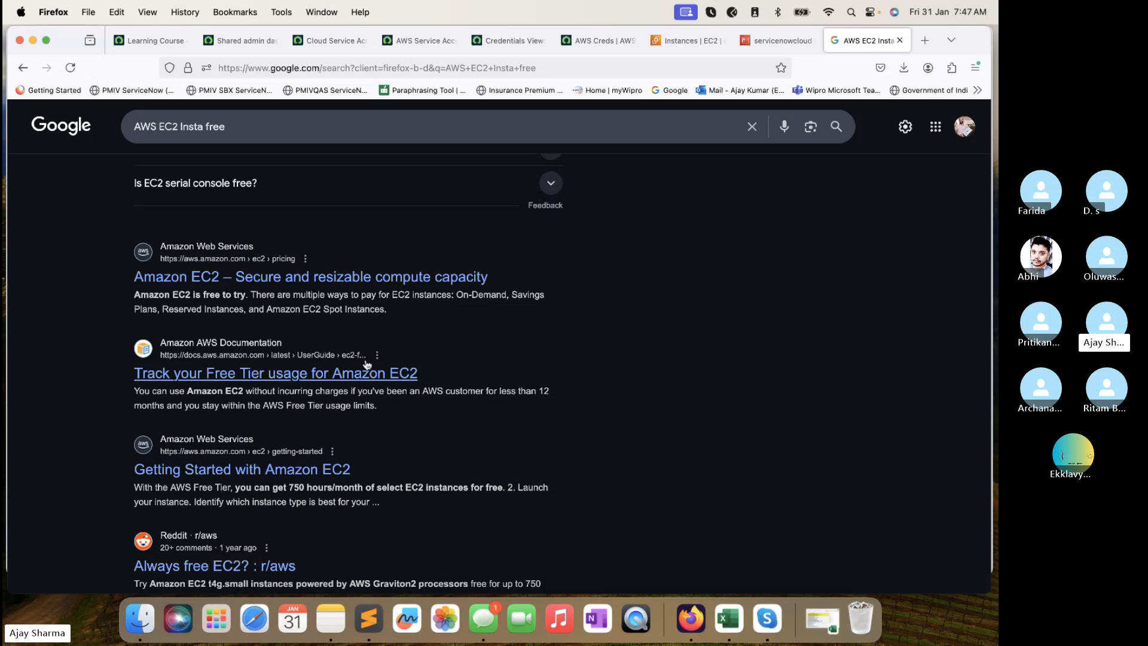
scroll(367, 346, "down", 1)
scroll(287, 355, "down", 15)
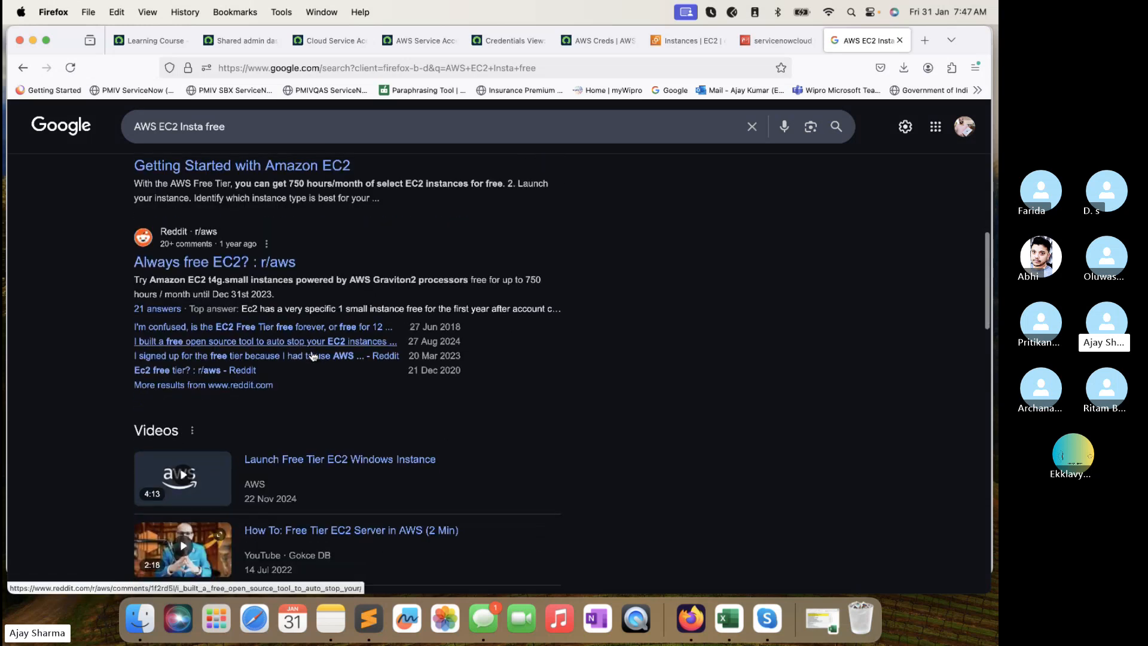
scroll(312, 356, "up", 15)
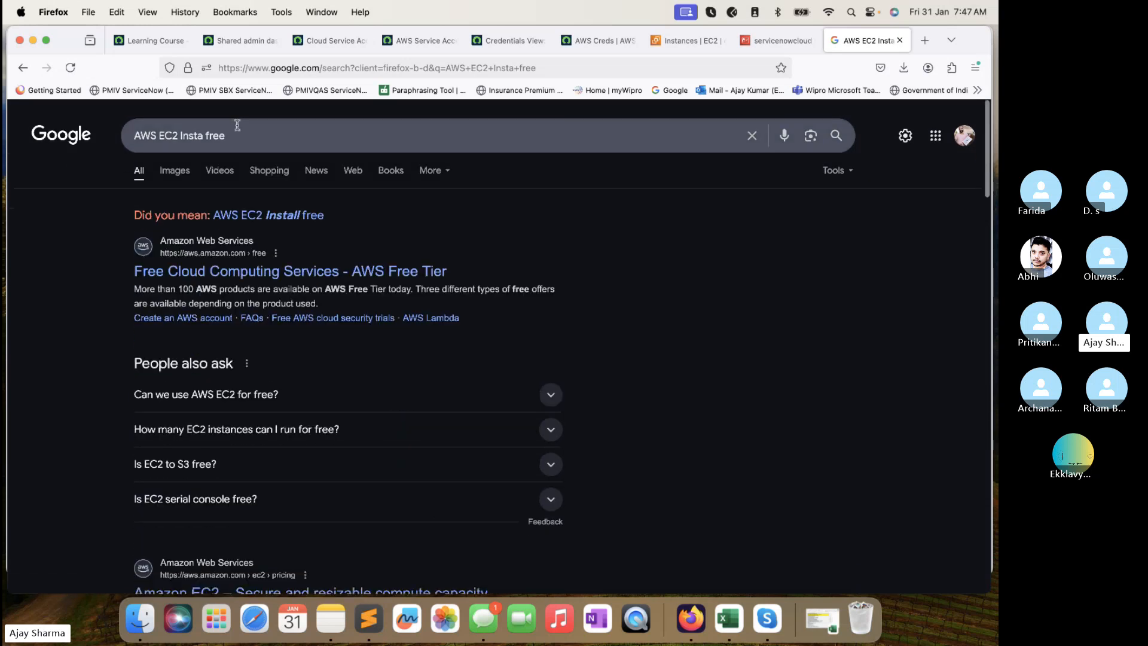
Search for 'aws free tier account' and open the AWS Free Tier result page.
left_click(239, 128)
type("AWS")
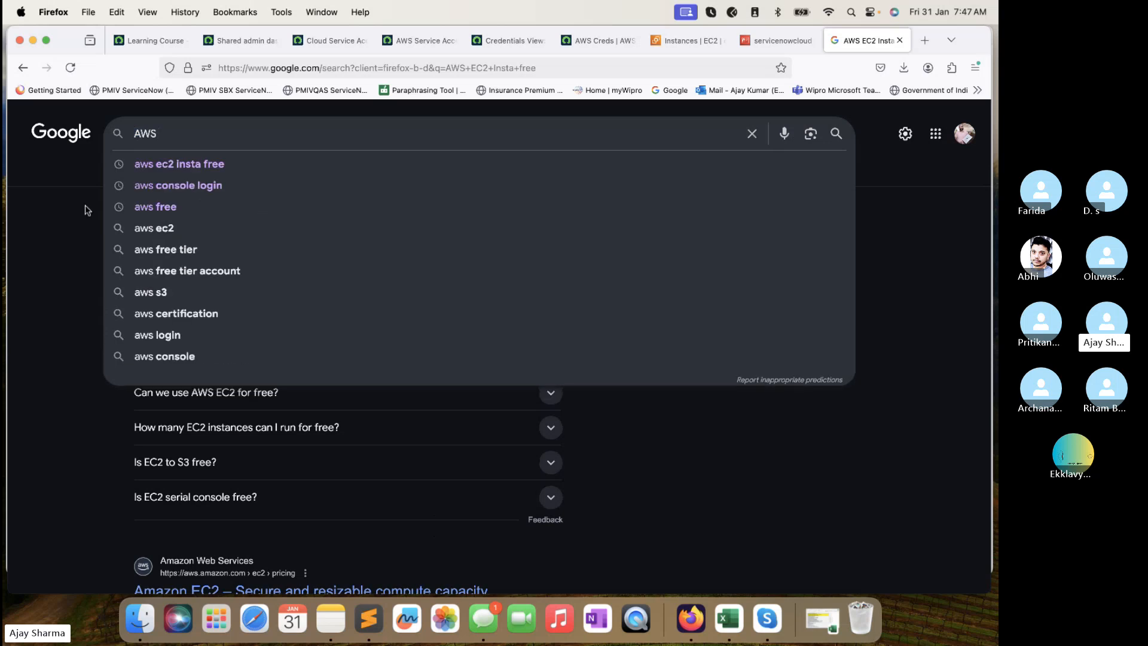
left_click(155, 271)
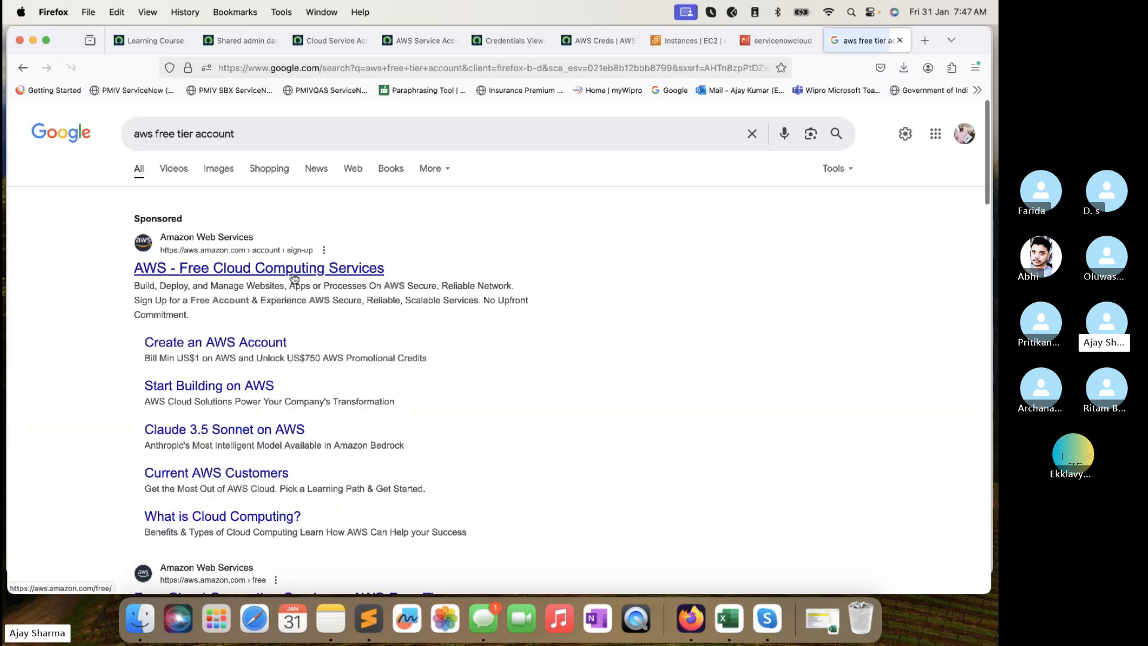
scroll(292, 275, "down", 3)
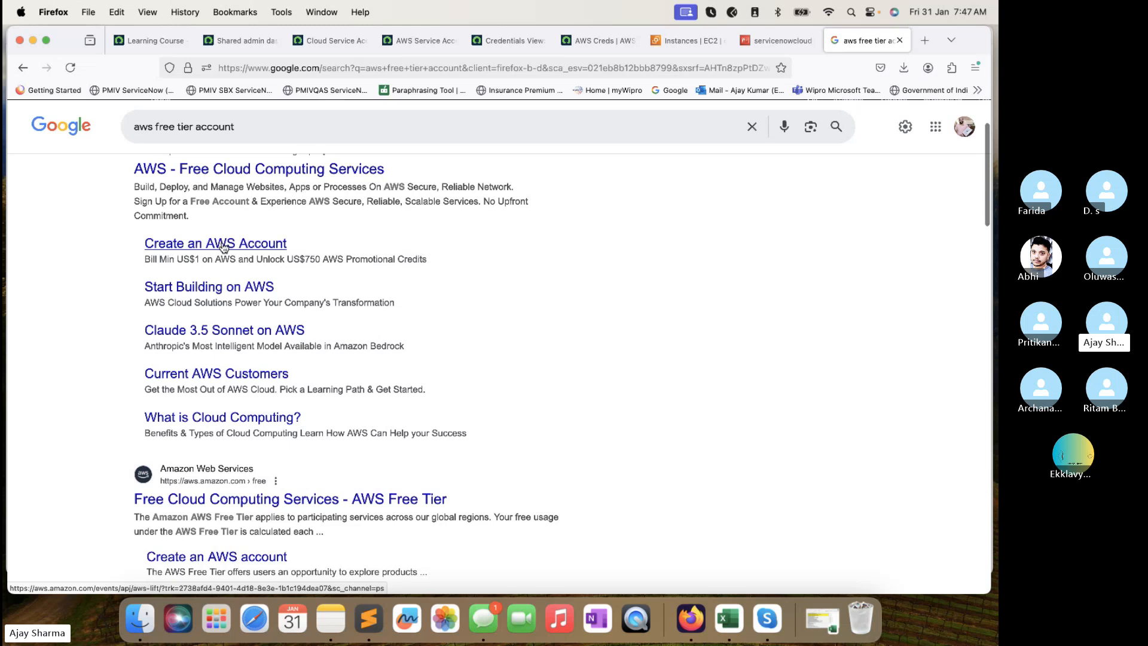
scroll(222, 247, "up", 2)
scroll(223, 247, "down", 10)
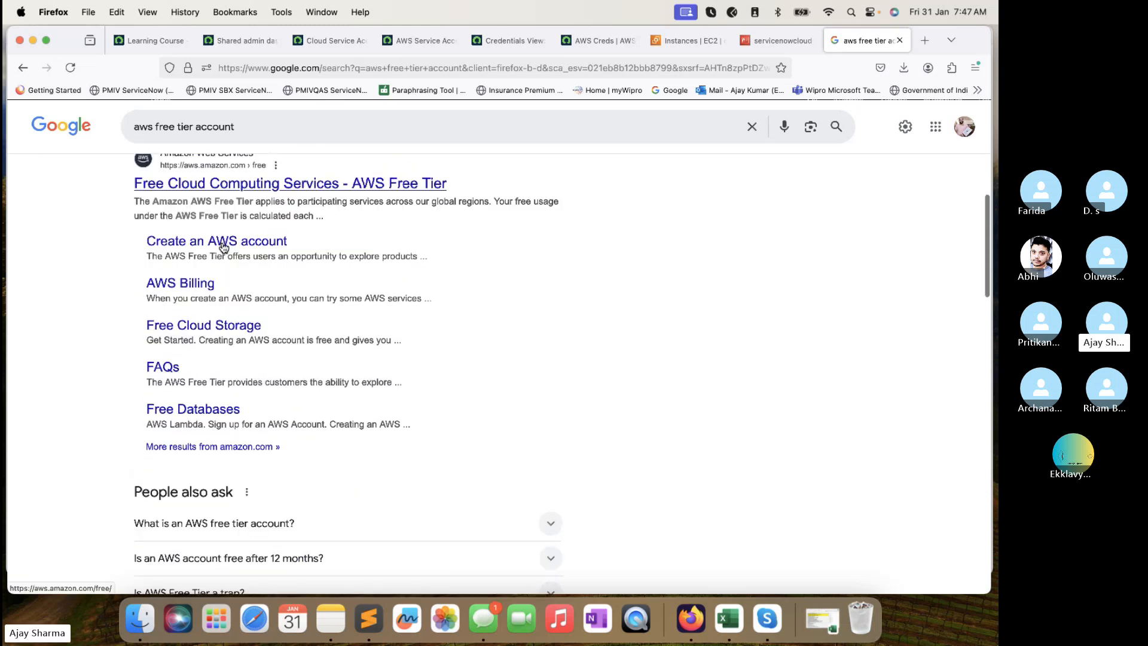
scroll(223, 247, "up", 1)
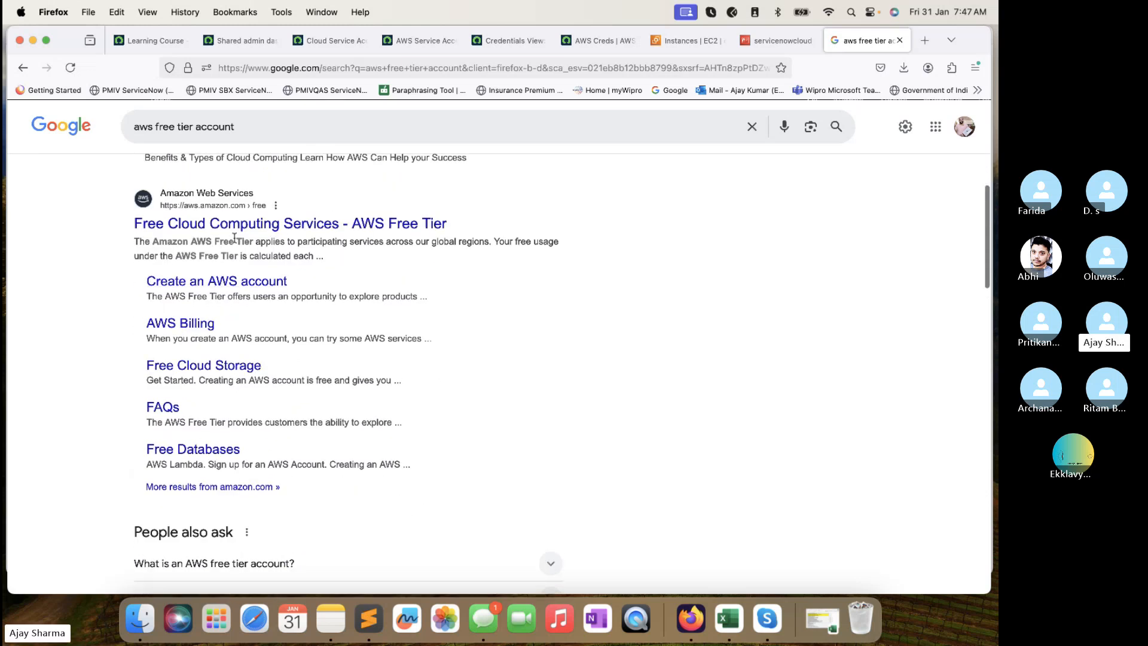
left_click(245, 223)
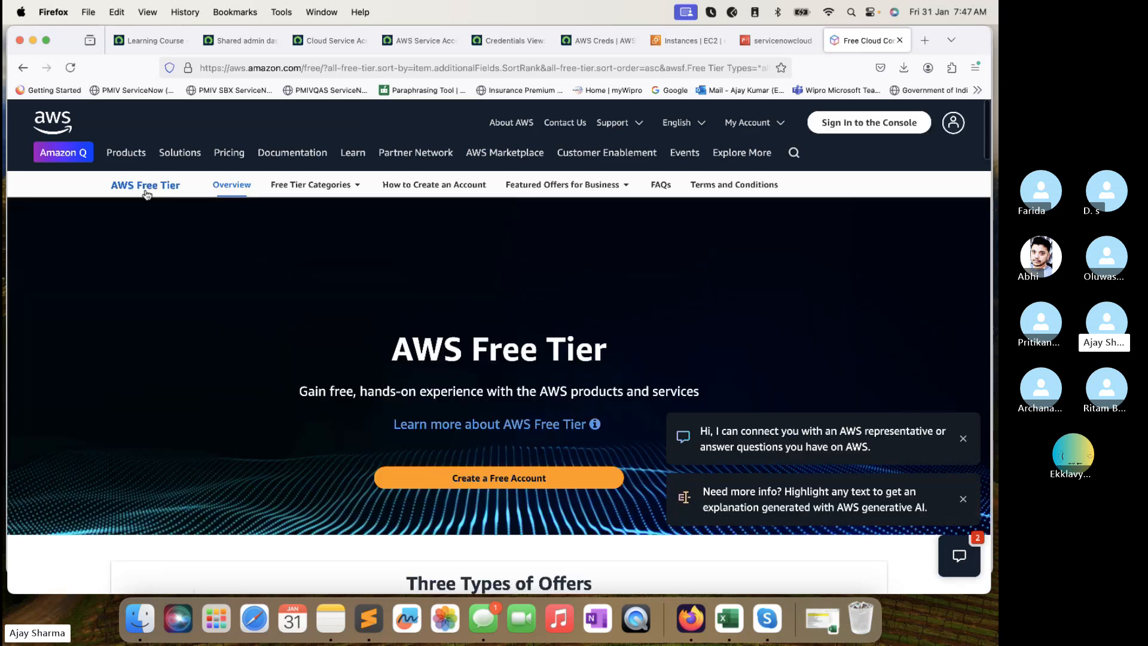
Start creating a free AWS account from the AWS website.
scroll(573, 511, "down", 3)
left_click(542, 308)
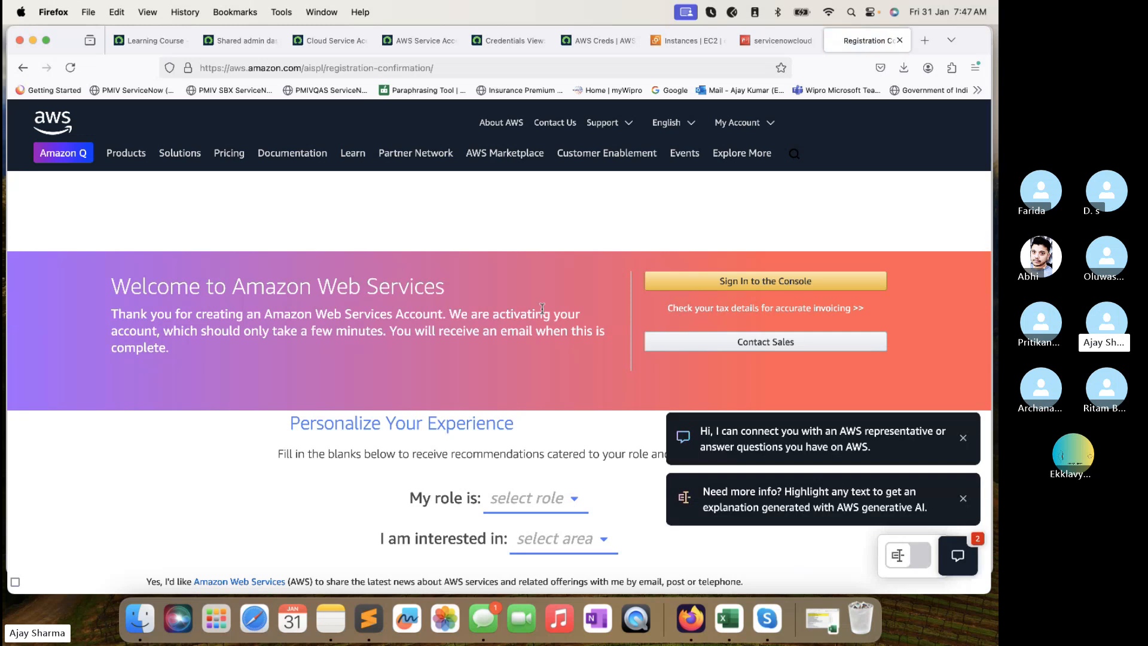
scroll(541, 308, "down", 6)
scroll(542, 281, "up", 2)
Submit the personalisation form with role IT Administrator and area of interest Other.
left_click(543, 240)
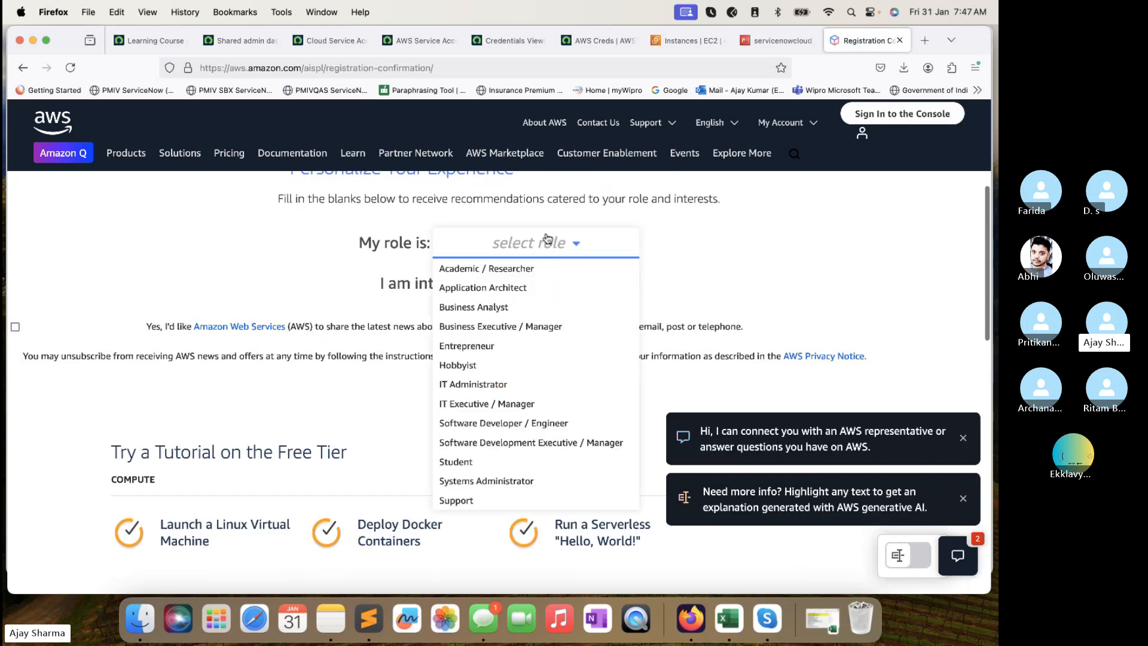
left_click(513, 385)
left_click(557, 288)
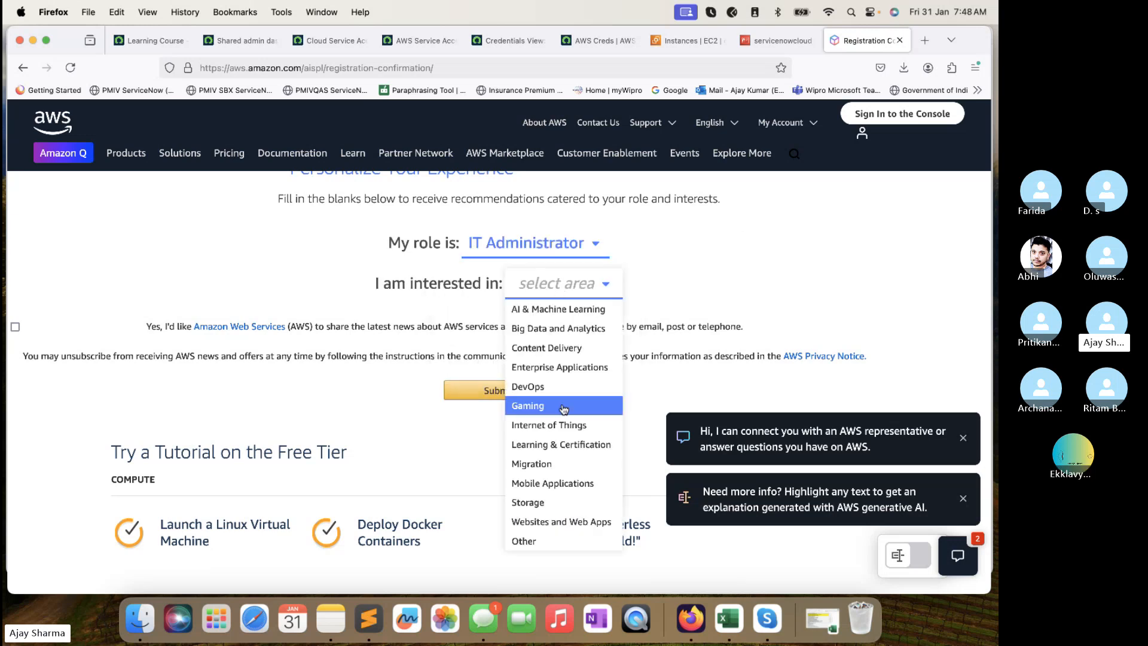
left_click(568, 503)
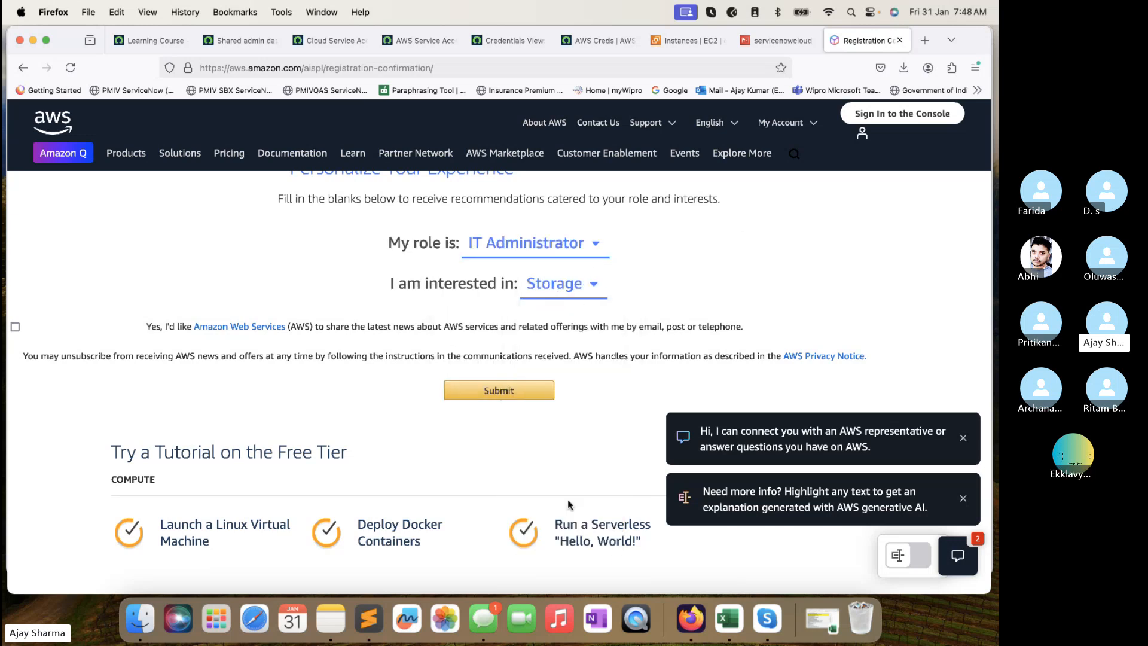
left_click(592, 284)
left_click(526, 541)
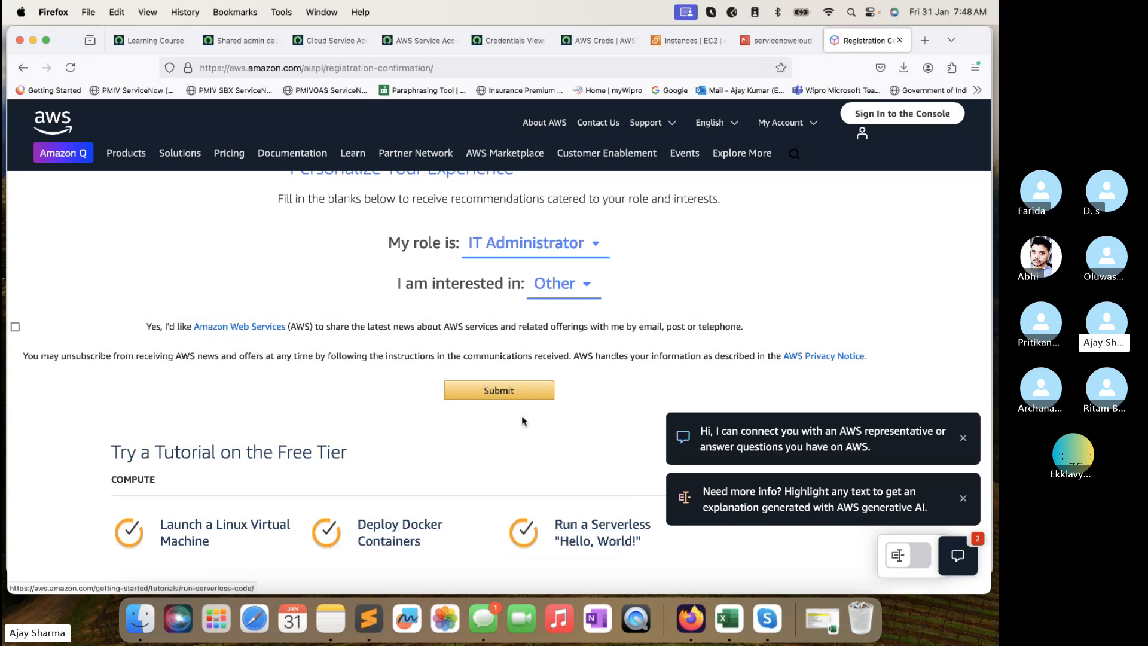
left_click(521, 394)
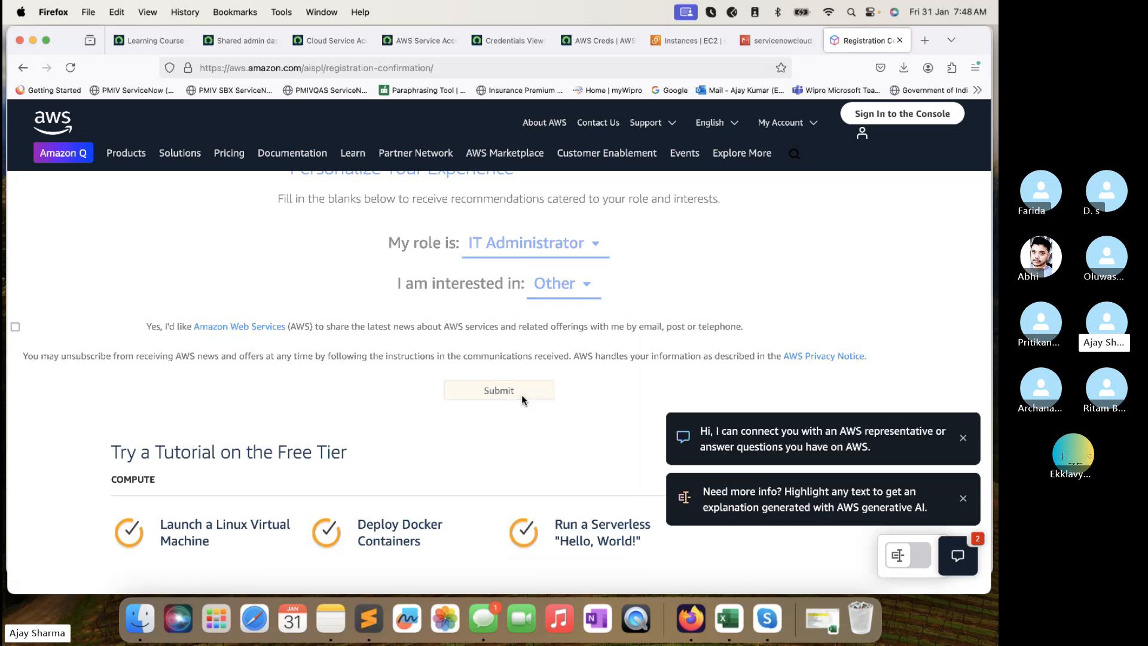
scroll(521, 394, "down", 4)
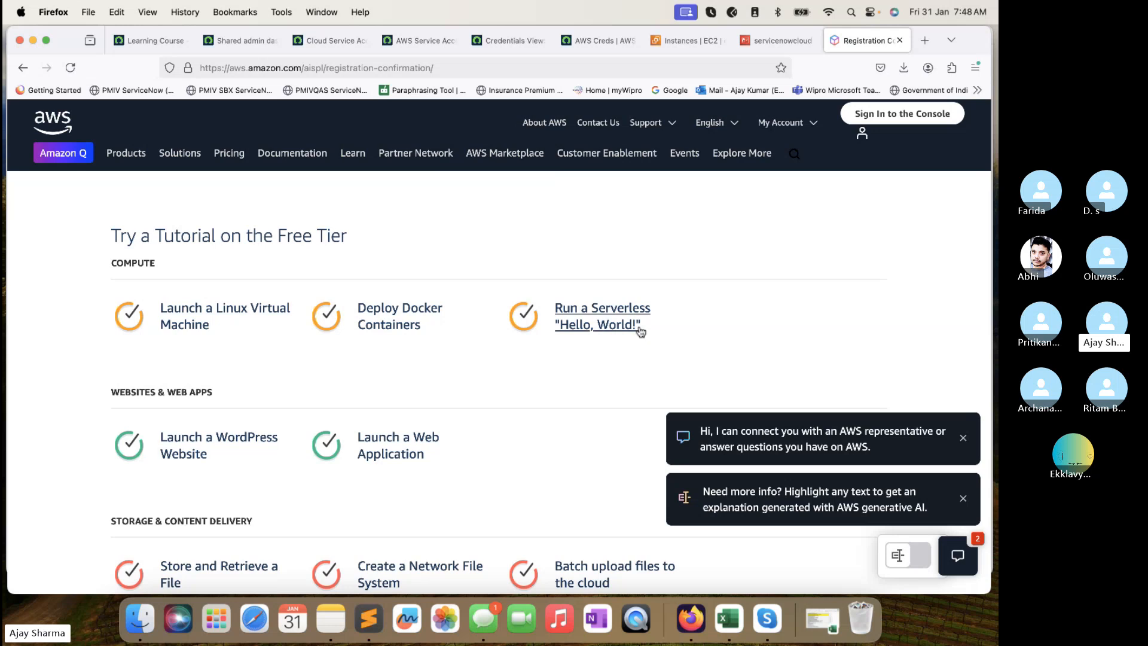
scroll(418, 378, "down", 4)
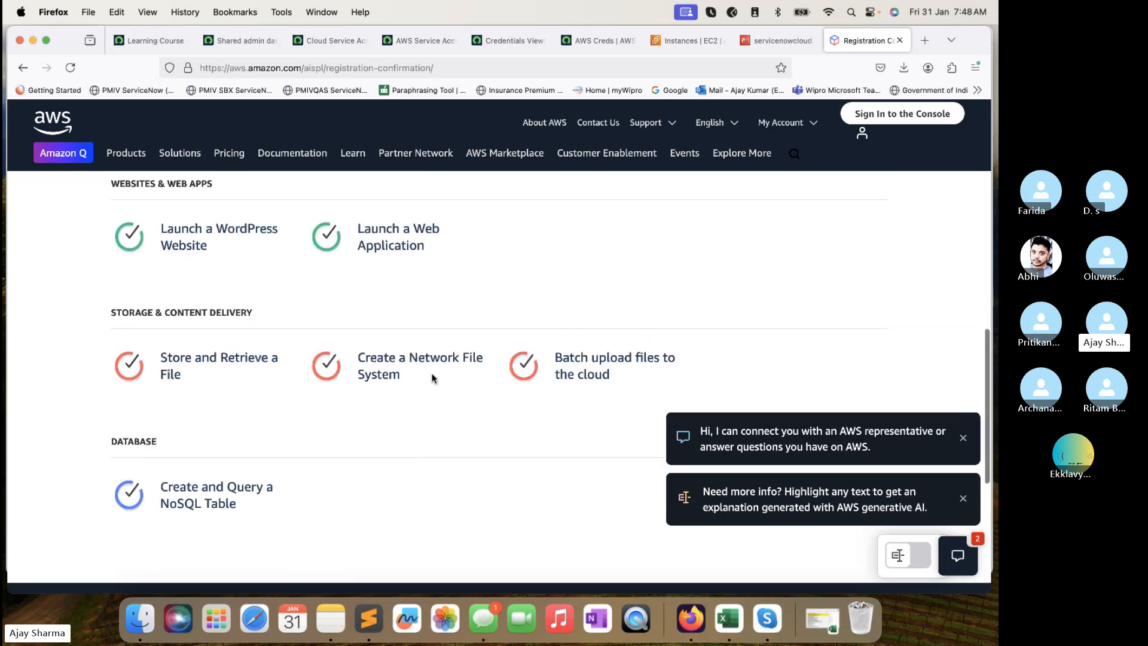
scroll(433, 378, "up", 8)
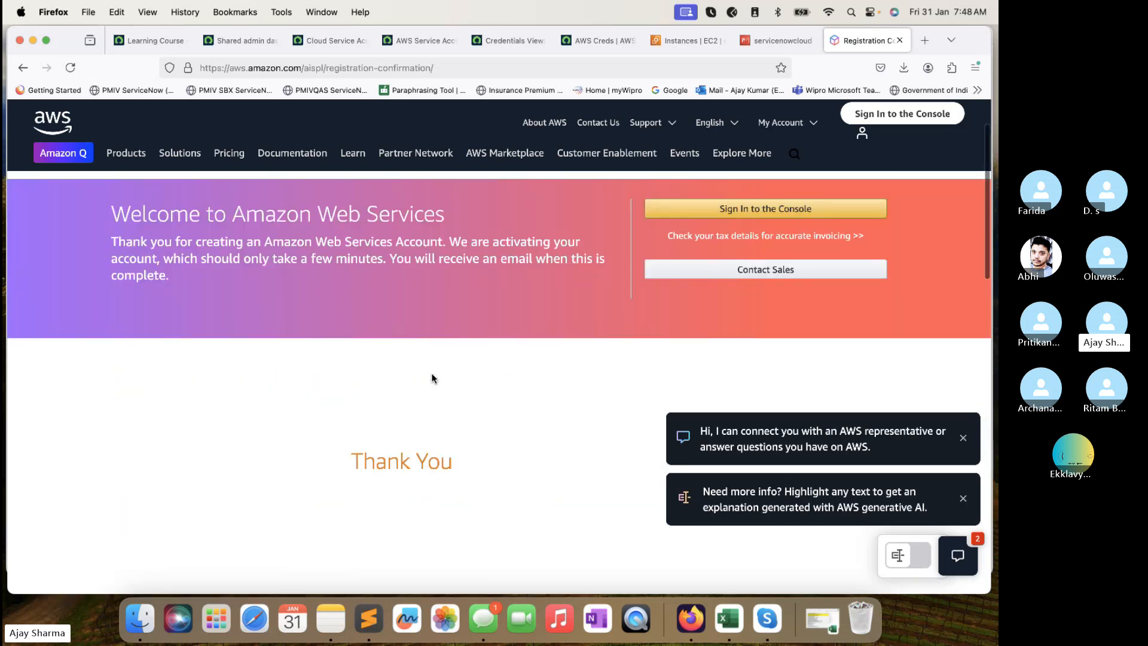
scroll(431, 377, "down", 5)
scroll(431, 376, "up", 7)
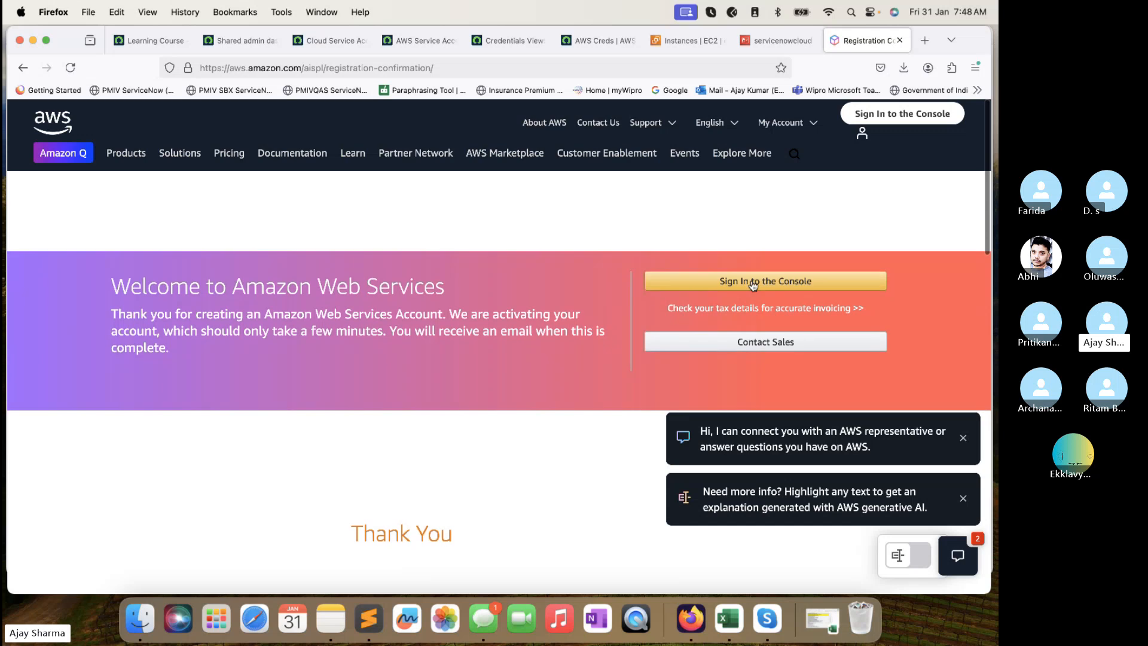
left_click(788, 122)
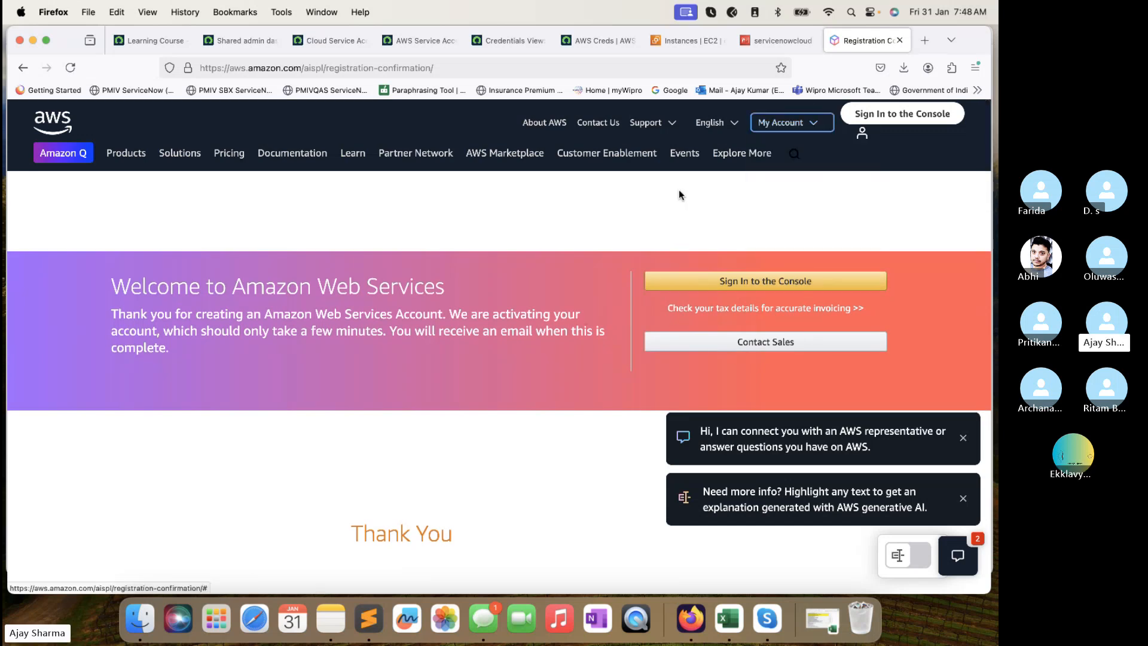
mouse_move(227, 154)
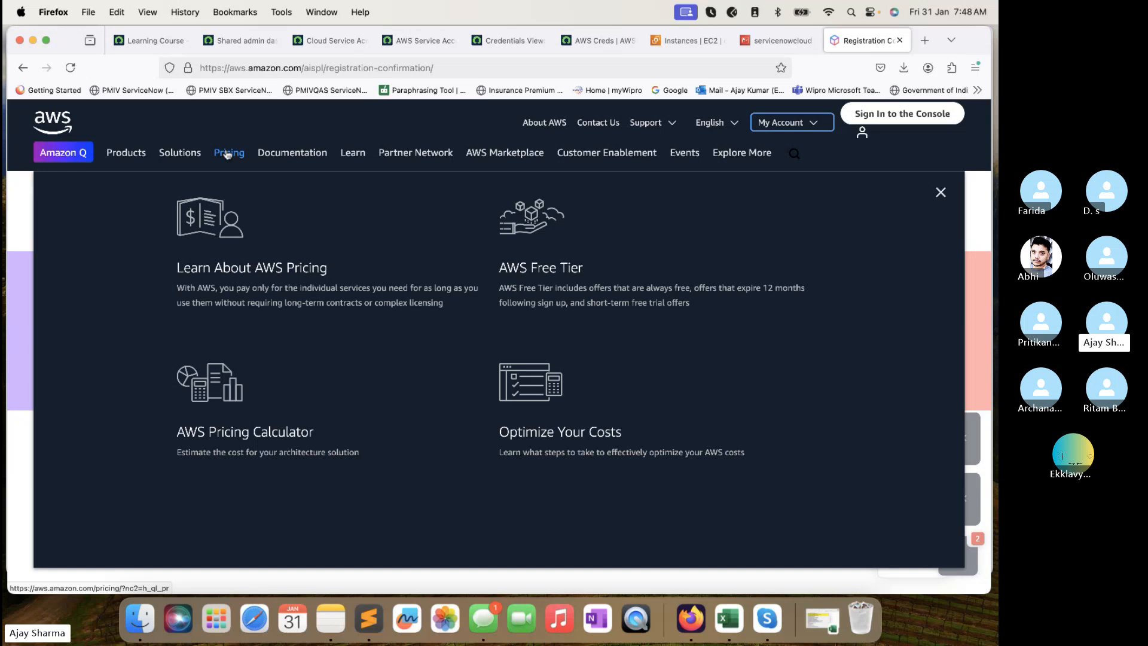
scroll(711, 366, "down", 15)
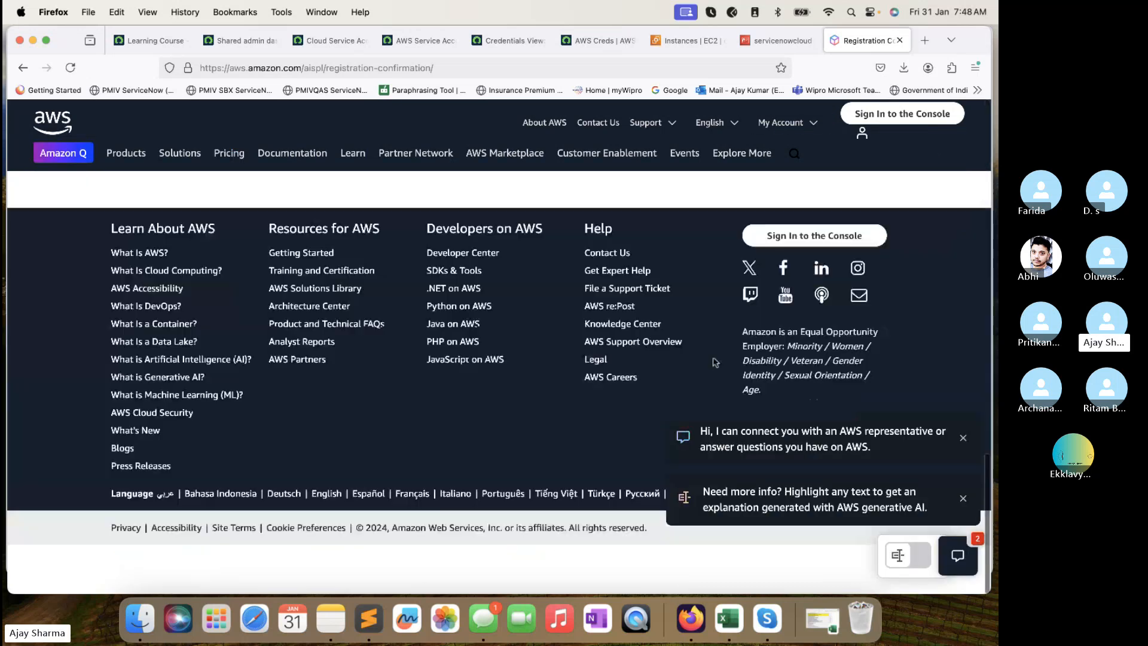
scroll(715, 366, "up", 15)
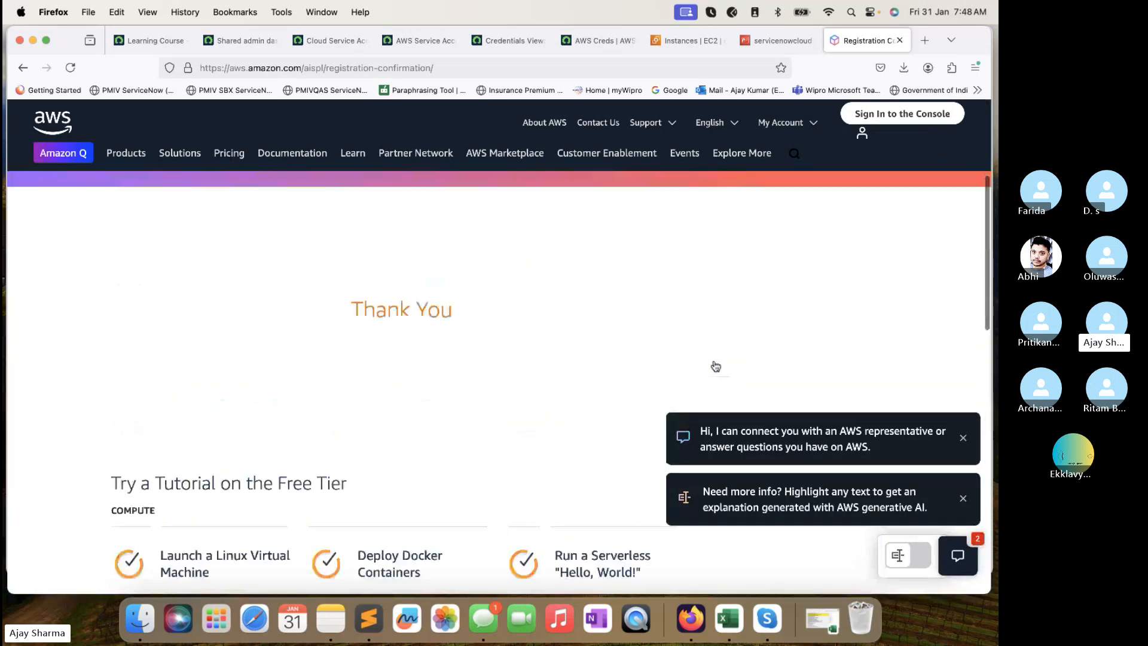
scroll(716, 366, "up", 3)
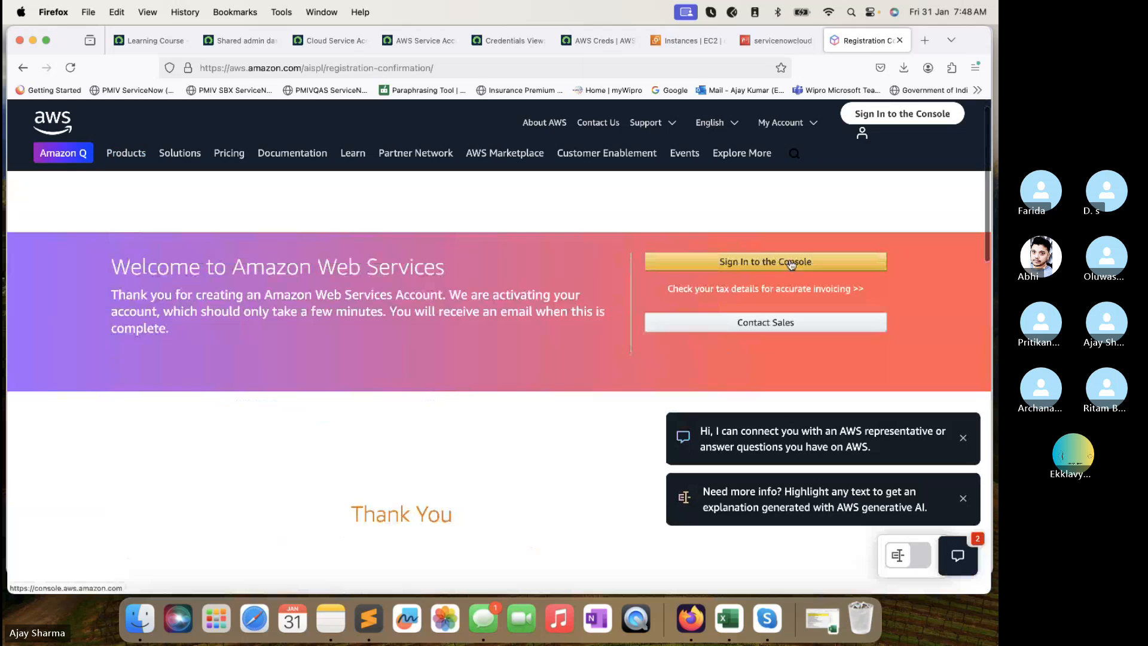
mouse_move(810, 125)
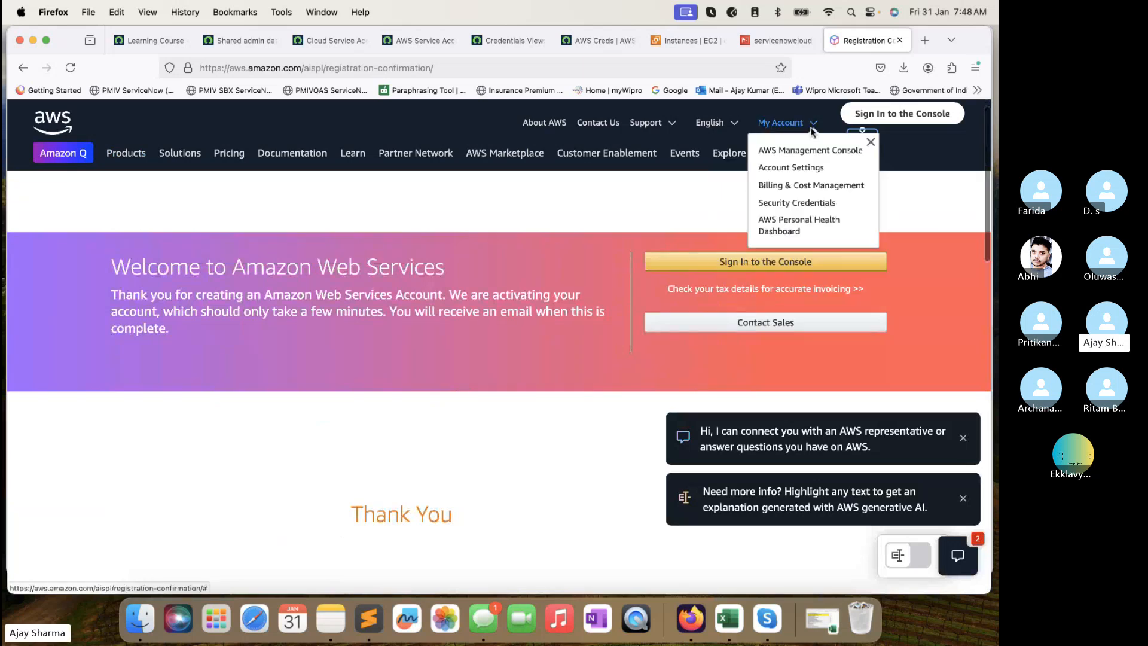
left_click(805, 150)
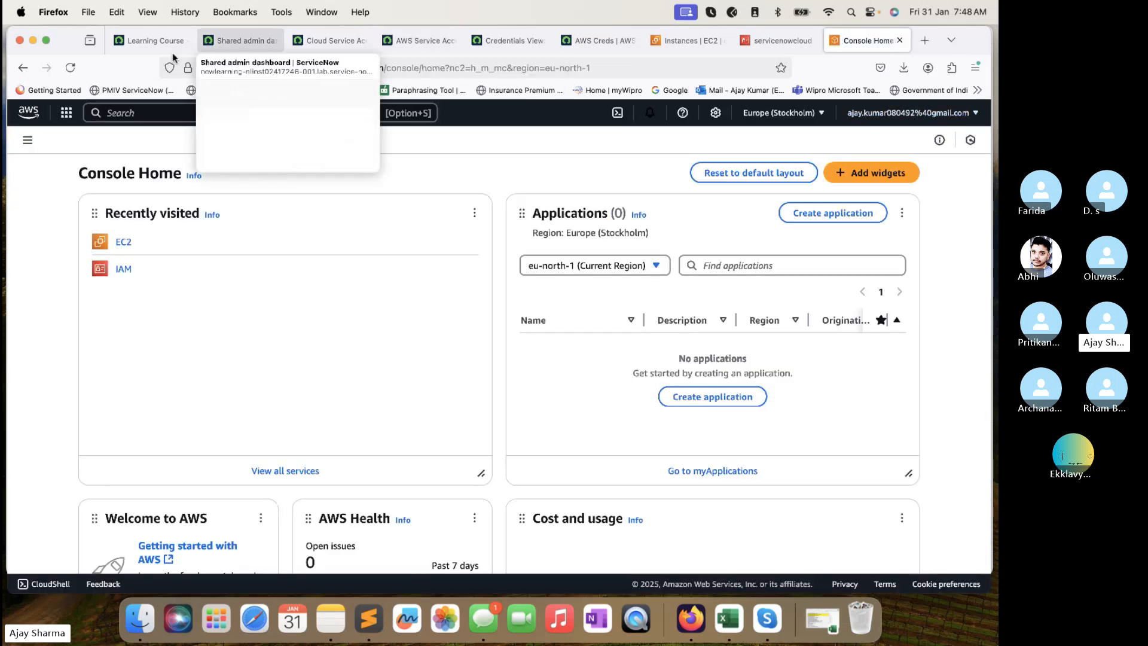
left_click(23, 68)
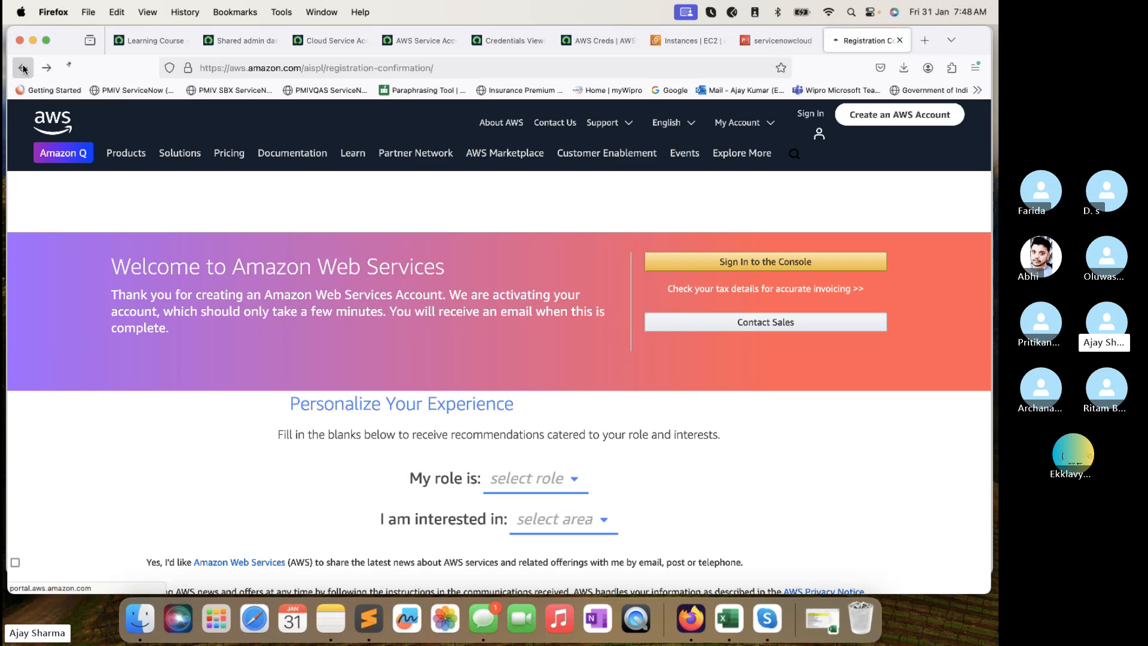
Leave the registration page and return to the EC2 list of three running t3.micro instances.
left_click(23, 68)
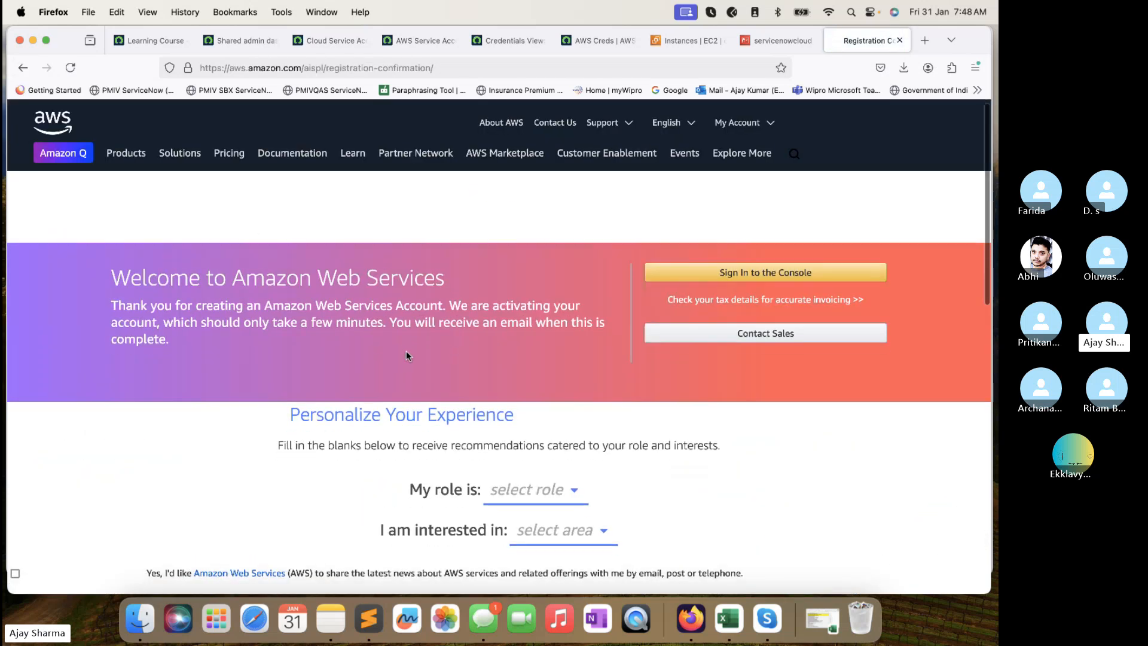
scroll(407, 352, "down", 3)
scroll(406, 356, "down", 2)
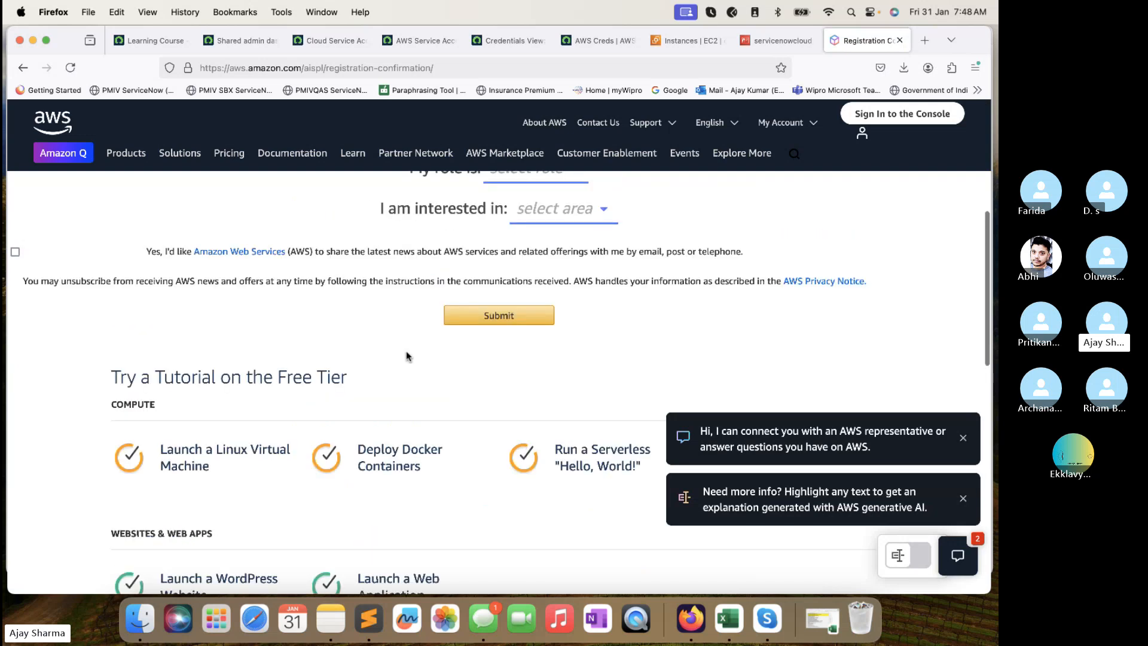
scroll(406, 356, "up", 6)
scroll(406, 355, "down", 1)
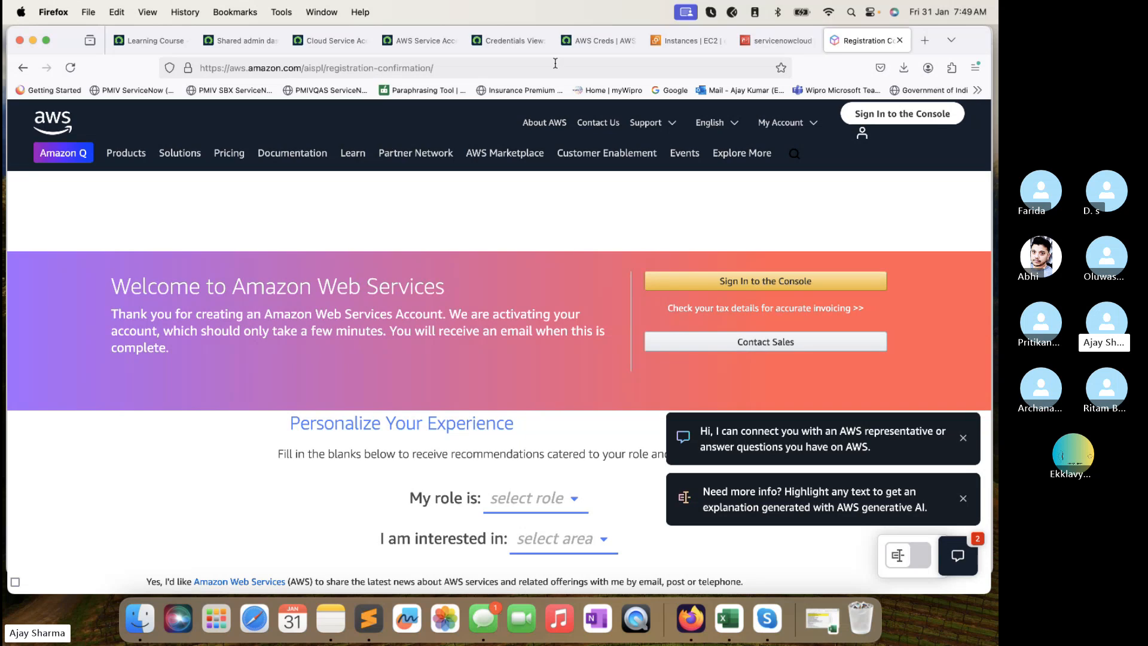
left_click(686, 47)
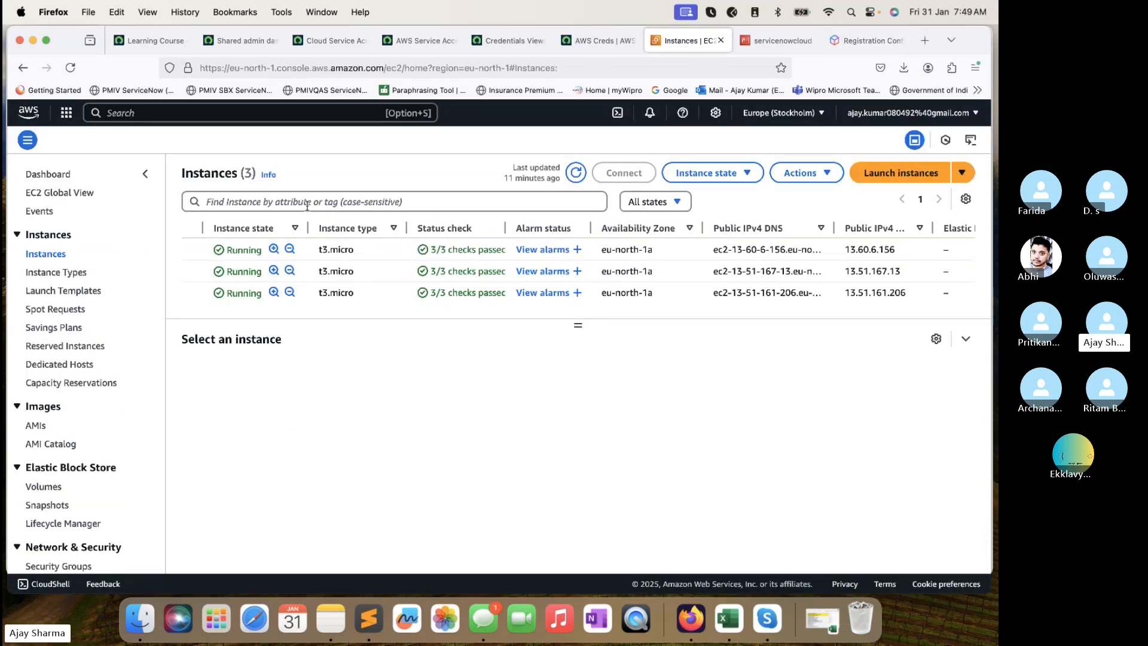
Go to the AWS Console Home page and look over its recently visited services.
left_click(36, 114)
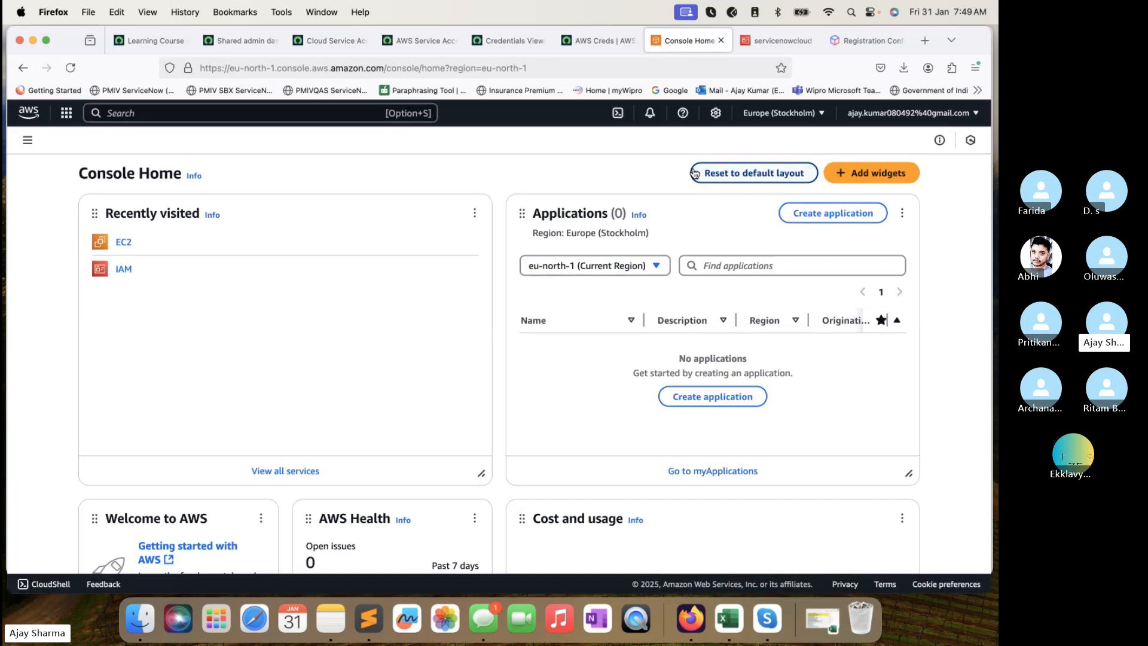
scroll(541, 279, "down", 3)
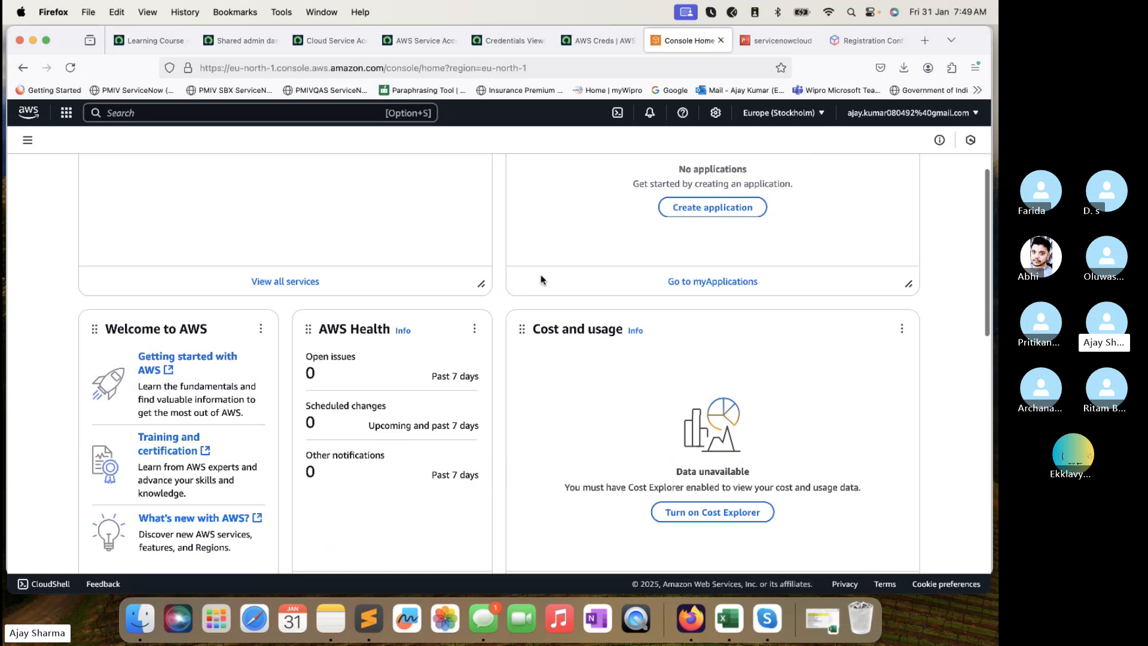
scroll(541, 279, "down", 2)
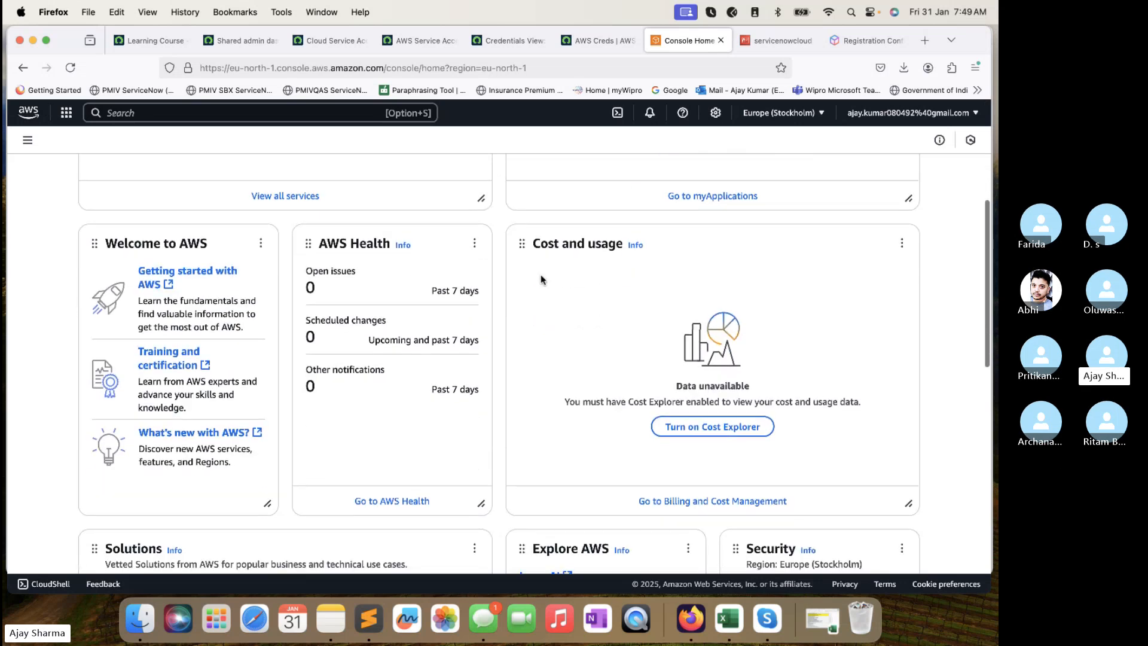
scroll(541, 279, "down", 4)
scroll(541, 277, "down", 4)
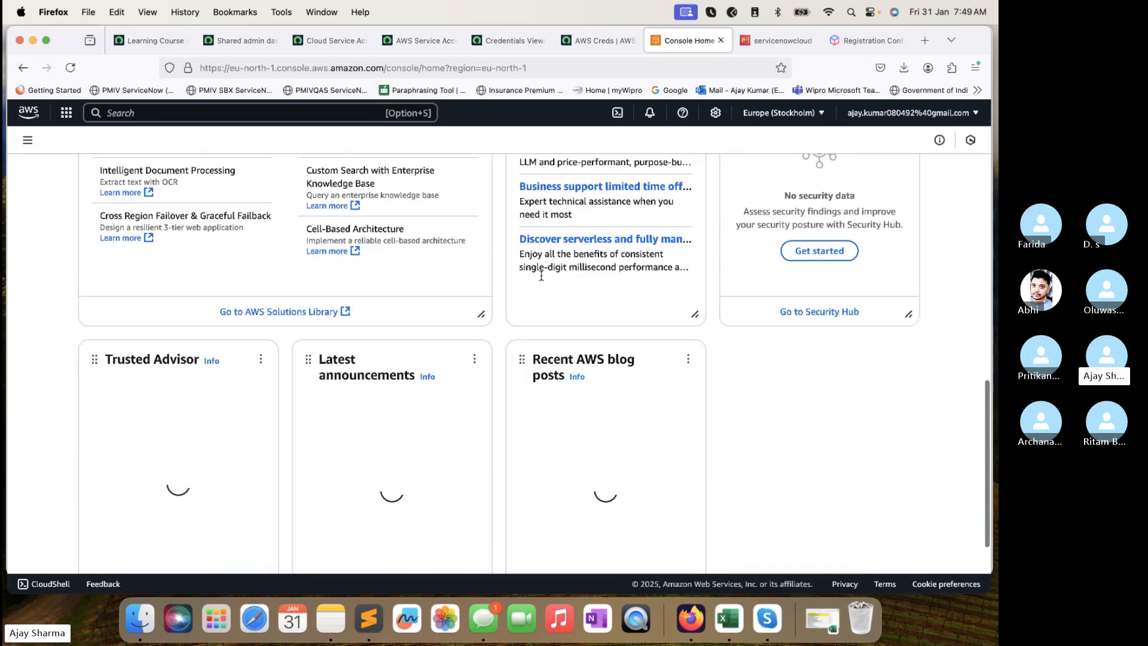
scroll(541, 277, "up", 10)
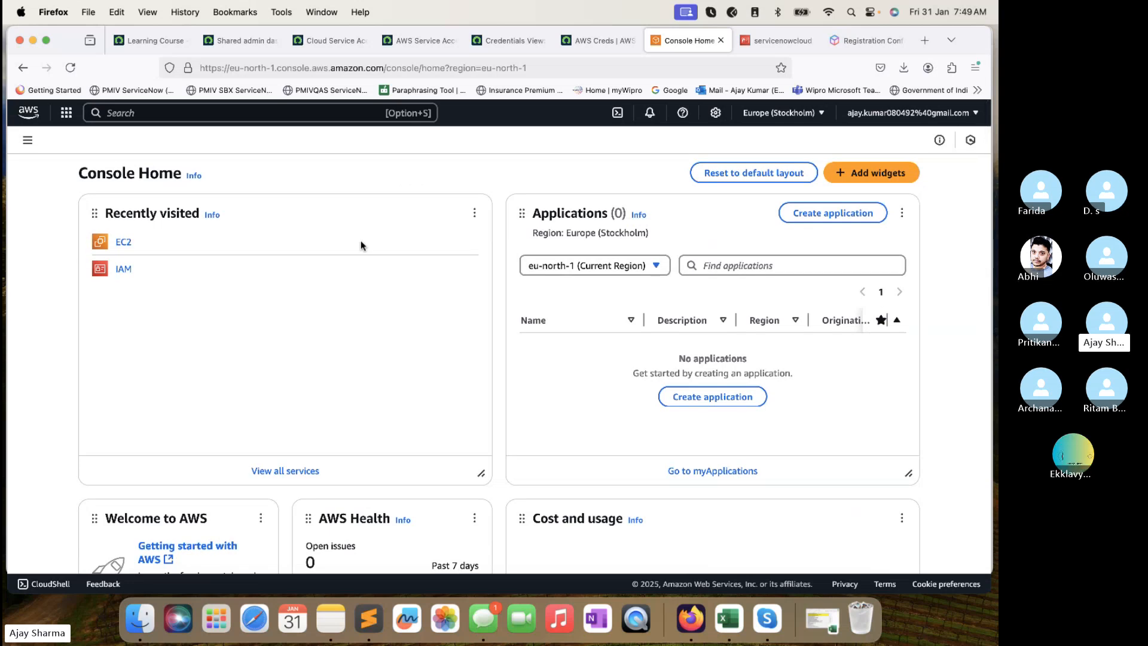
Open the EC2 Dashboard for Europe (Stockholm) and review its service health and zones.
left_click(122, 241)
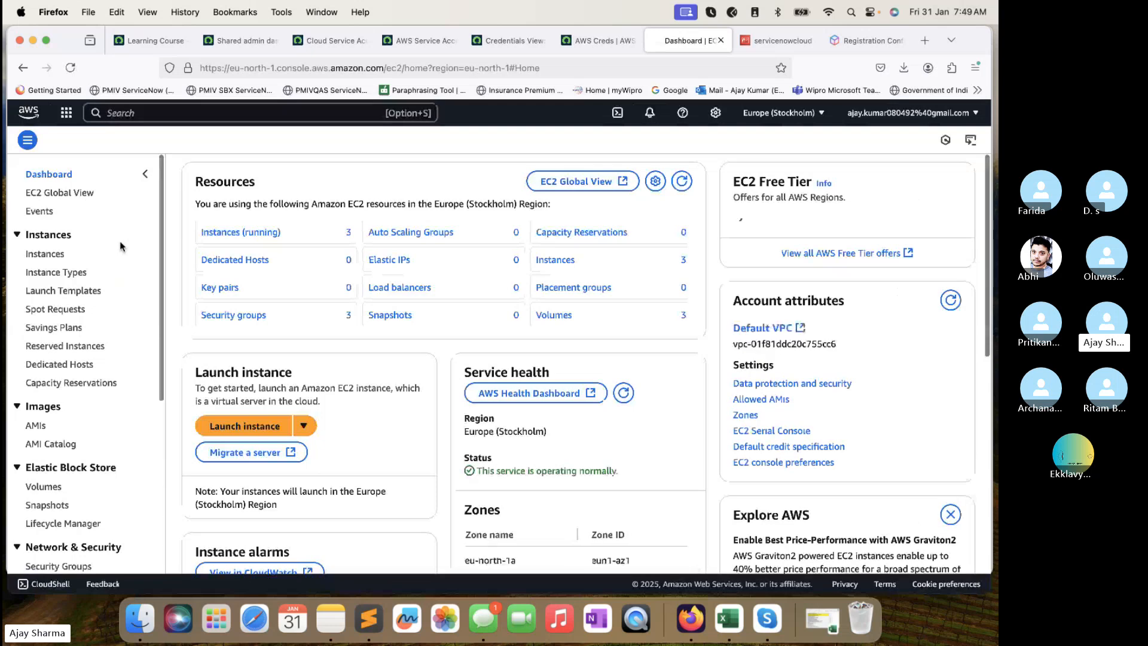
scroll(302, 338, "down", 1)
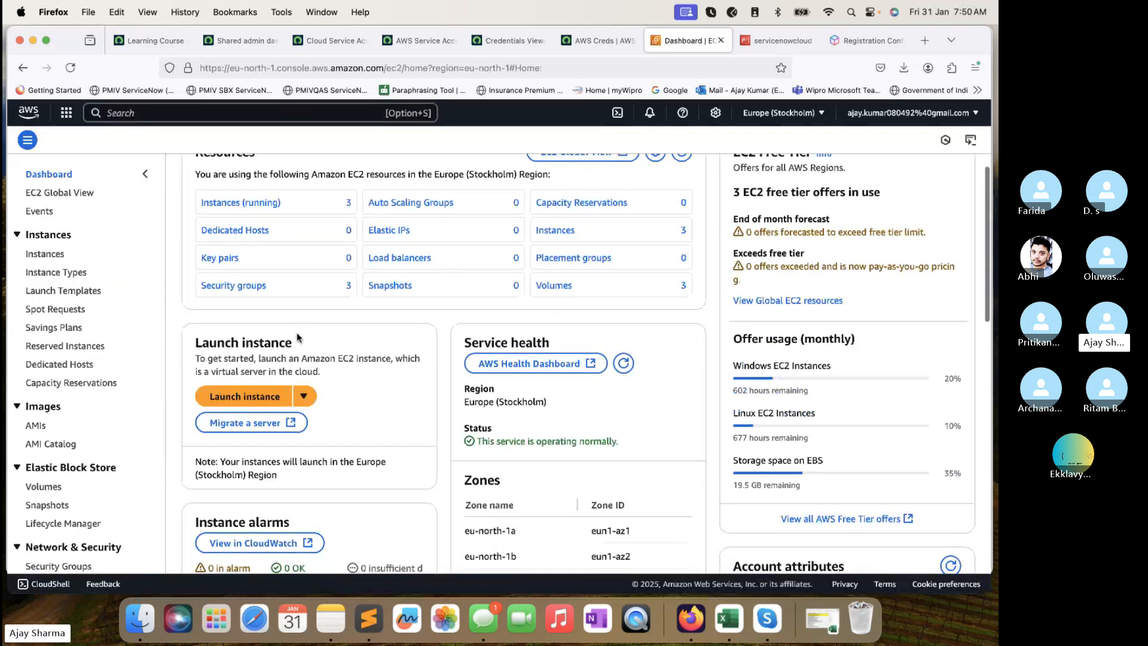
scroll(299, 337, "down", 4)
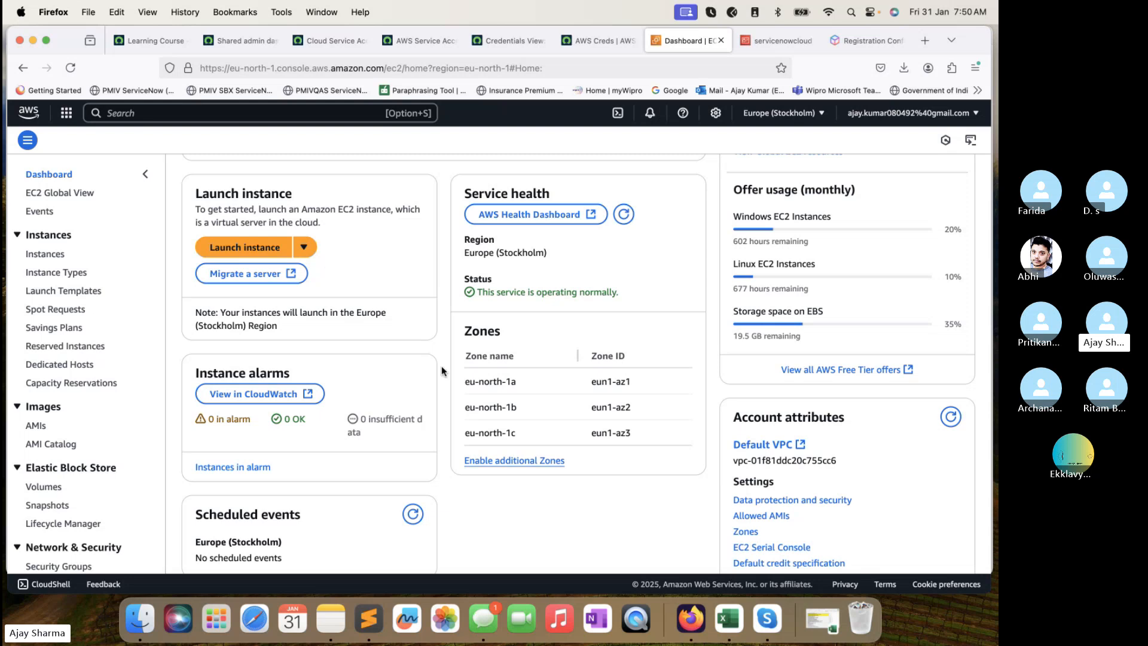
key("super+Tab")
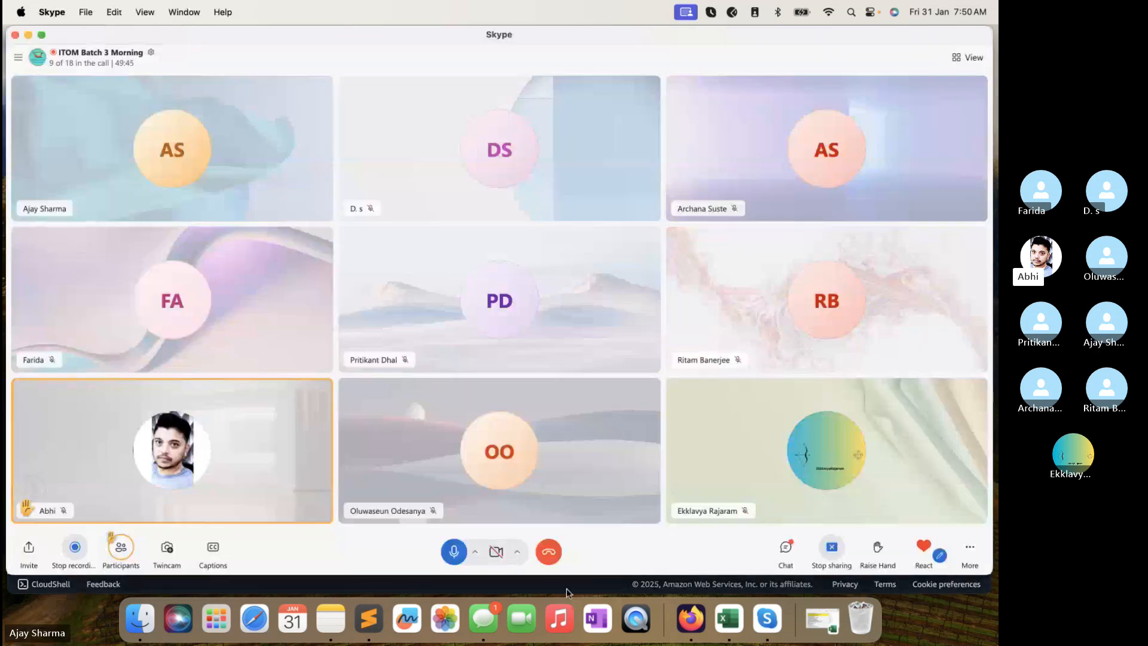
key("super+Tab")
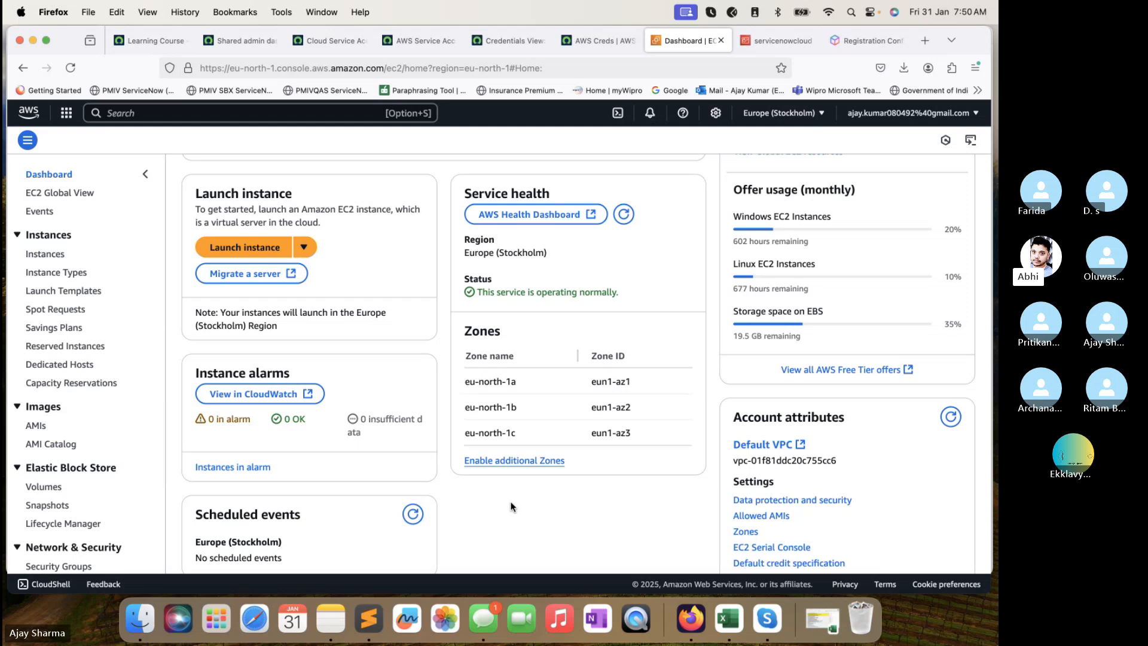
Open the Test Azure Service Principal credential in a new tab, then return to the EC2 Dashboard.
left_click(511, 40)
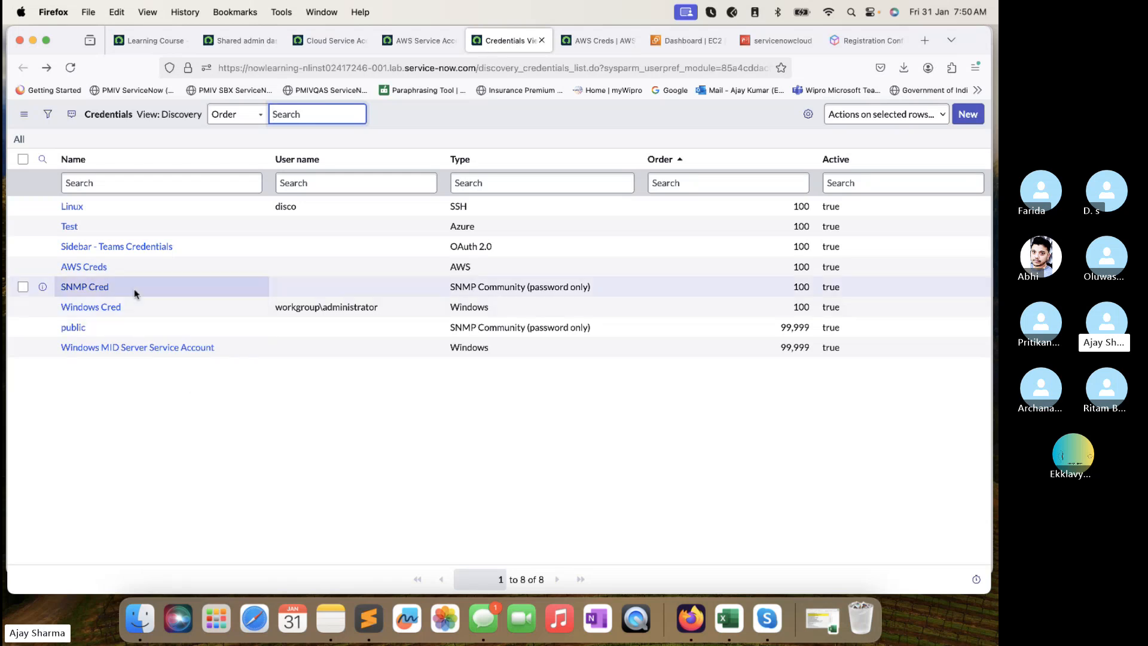
left_click(71, 227, "super")
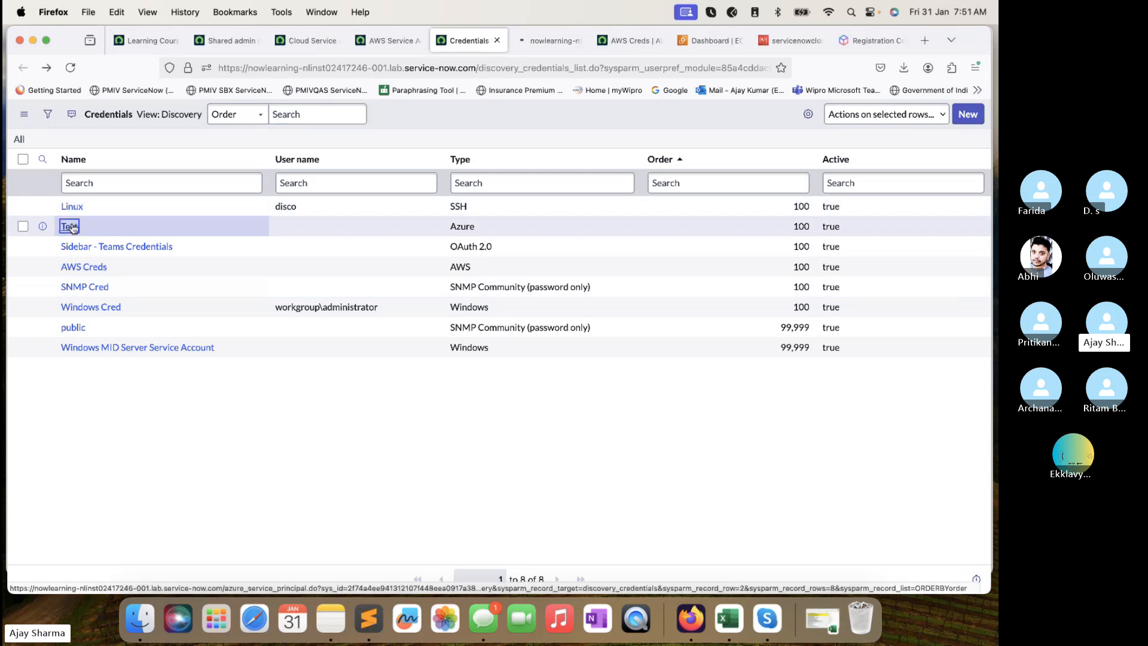
left_click(544, 42)
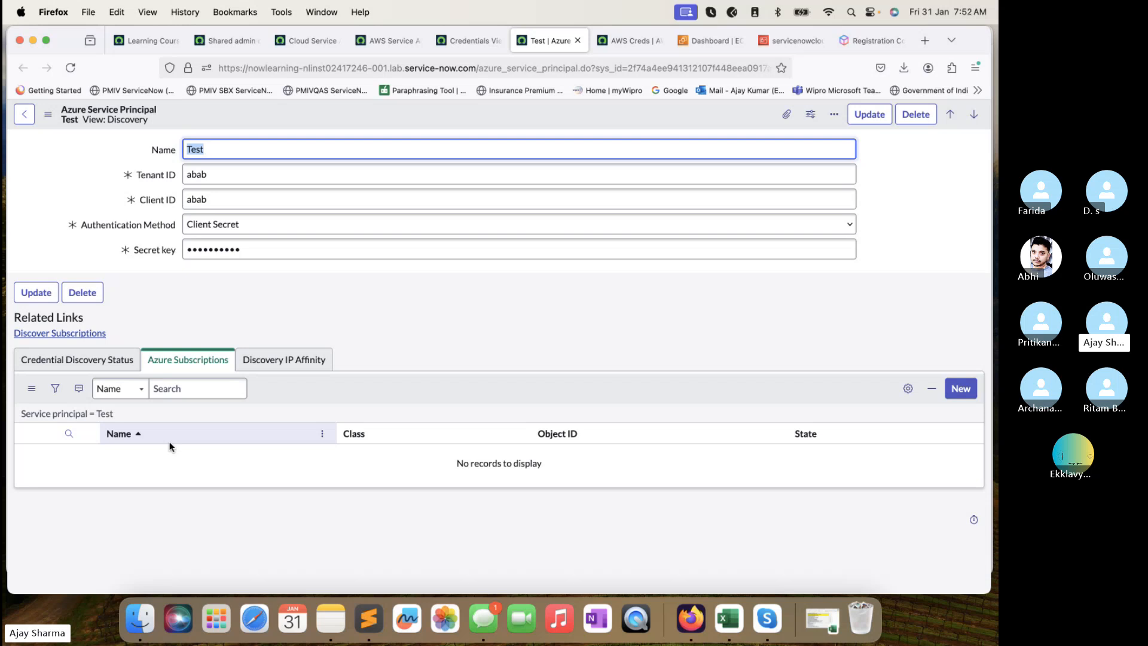
left_click(795, 47)
left_click(708, 40)
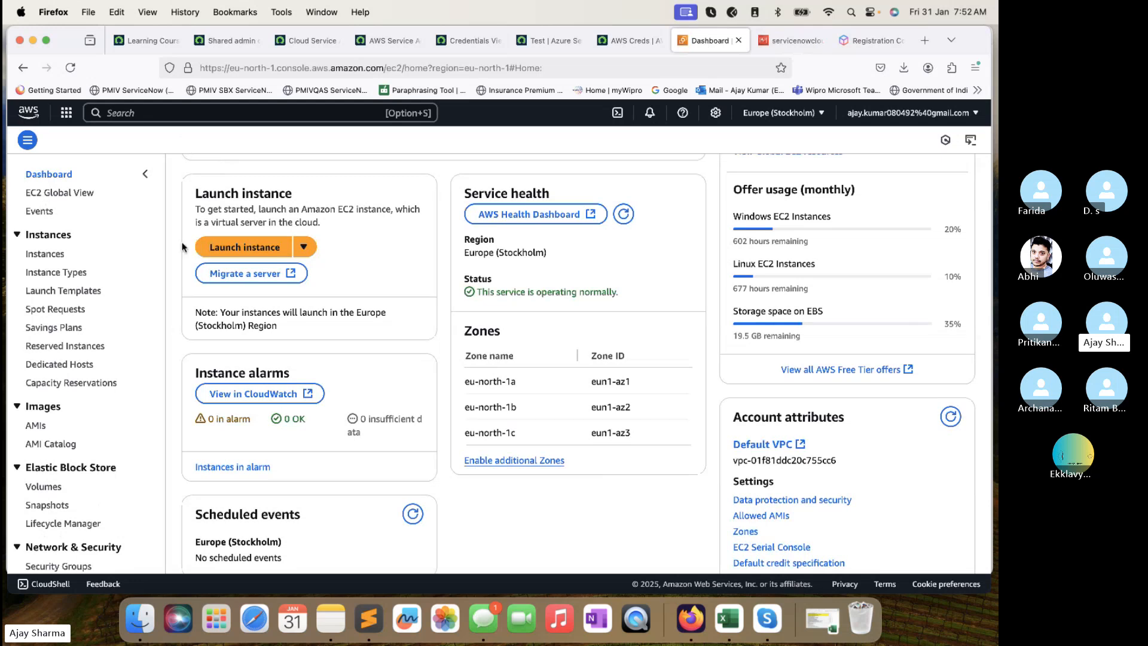
Show the servicenowcloud IAM user's permissions, highlighting the attached AdministratorAccess policy.
left_click(783, 41)
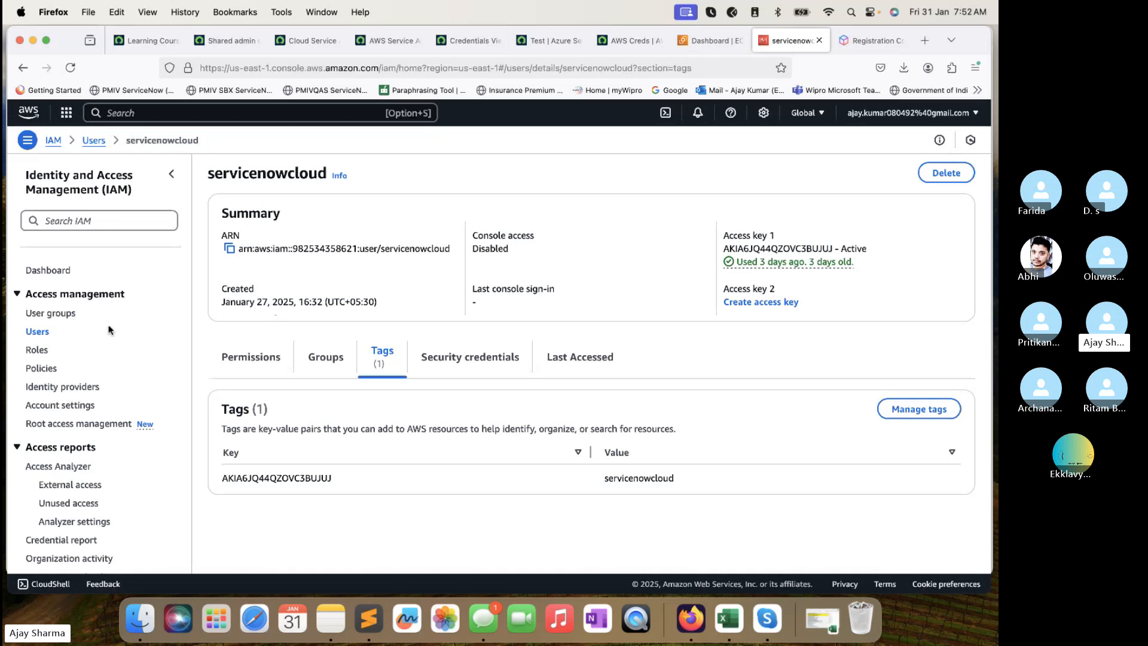
left_click(273, 364)
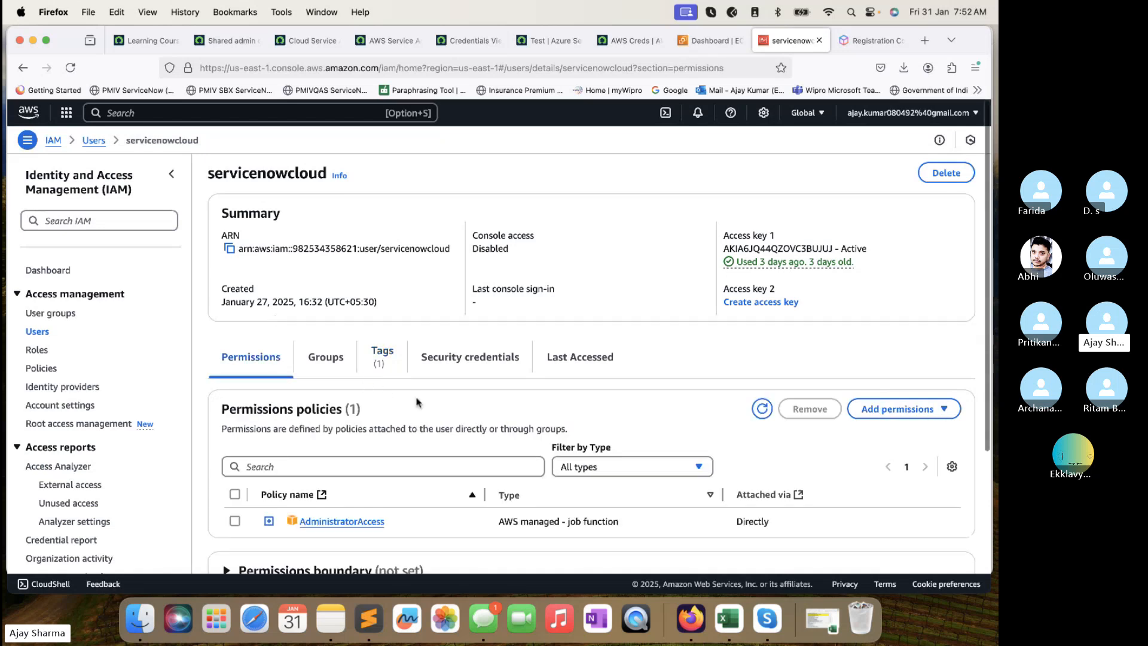
scroll(419, 401, "down", 3)
left_click_drag(396, 345, 289, 340)
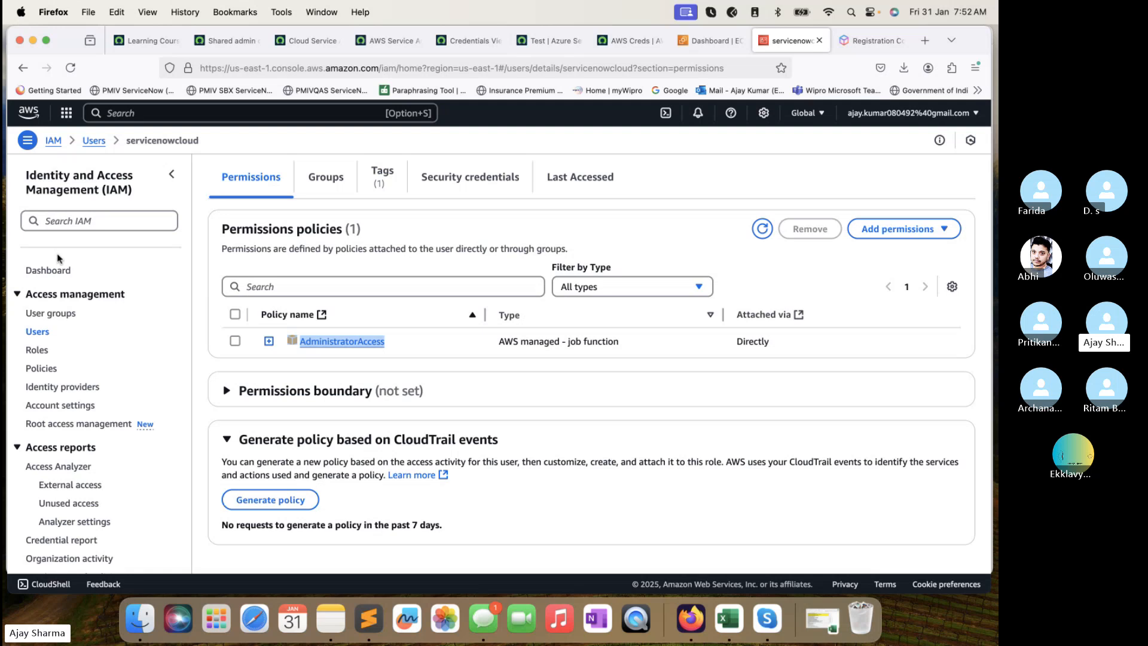
scroll(254, 264, "up", 3)
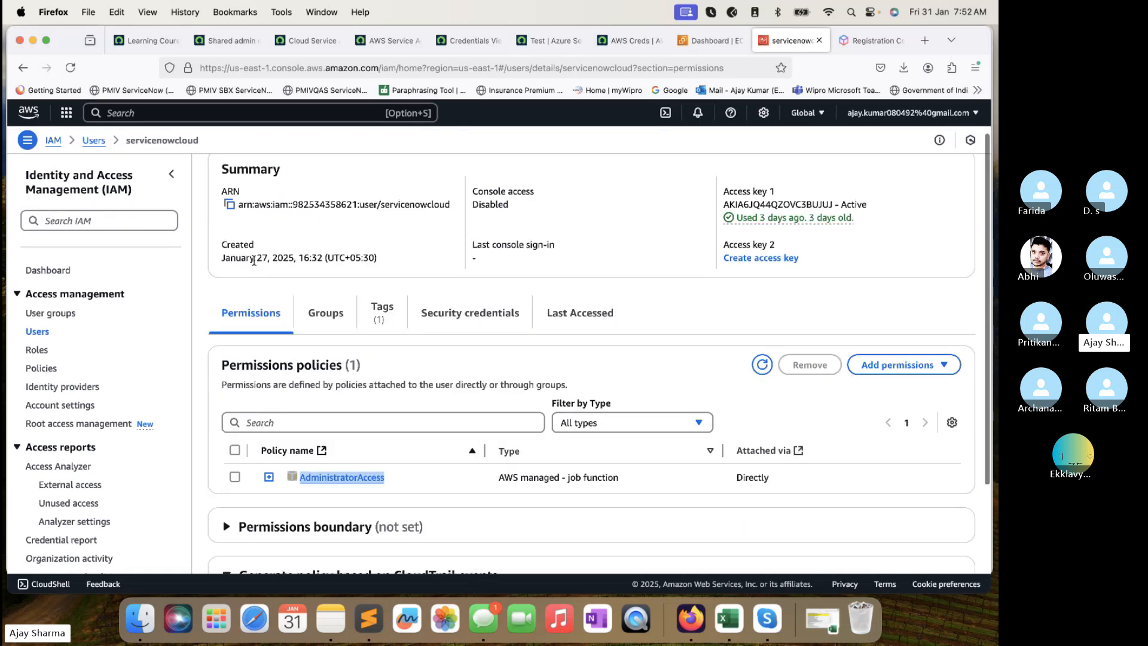
scroll(254, 263, "down", 3)
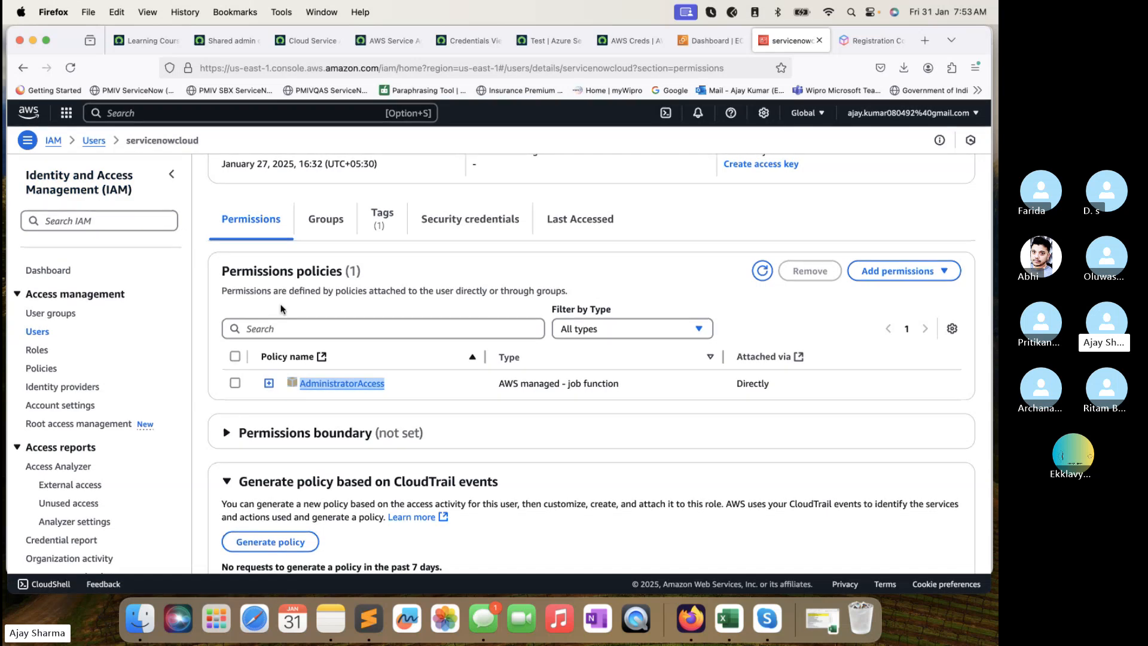
scroll(281, 308, "up", 5)
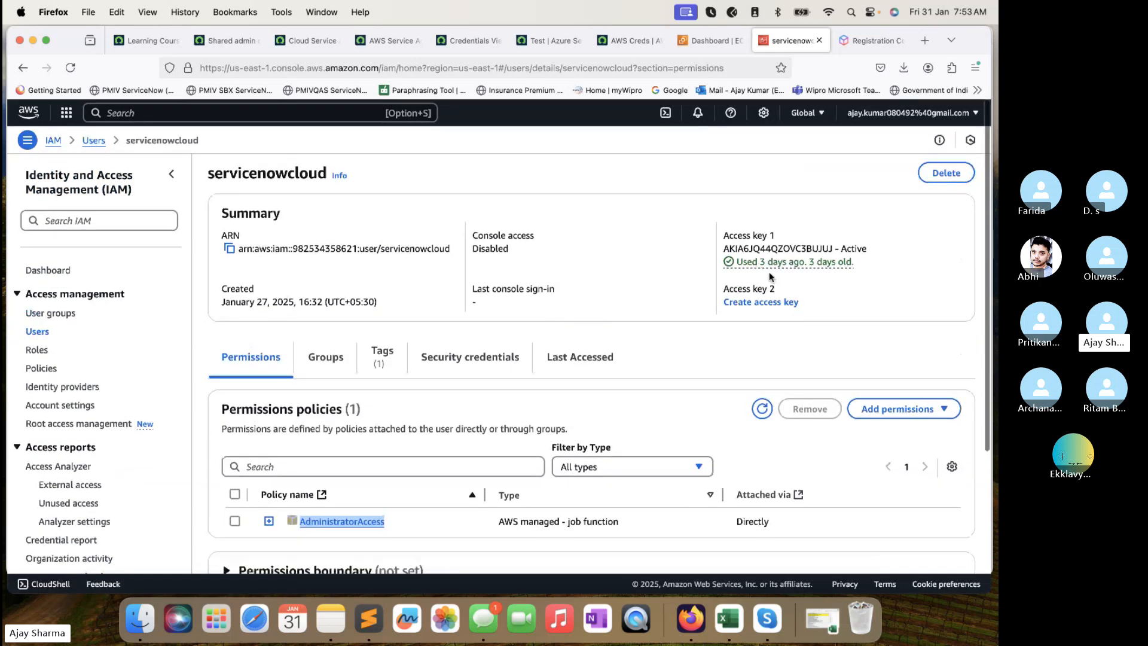
left_click(628, 68)
Check the AWS Creds access key, then open the AWS Service Account record.
left_click(625, 40)
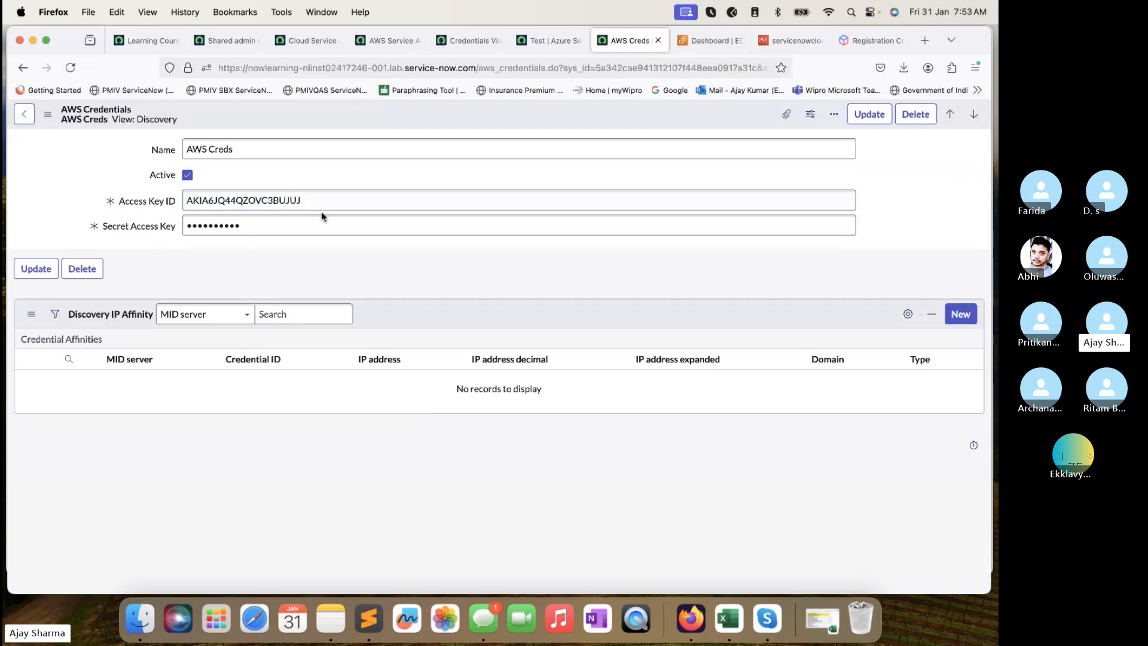
left_click(295, 42)
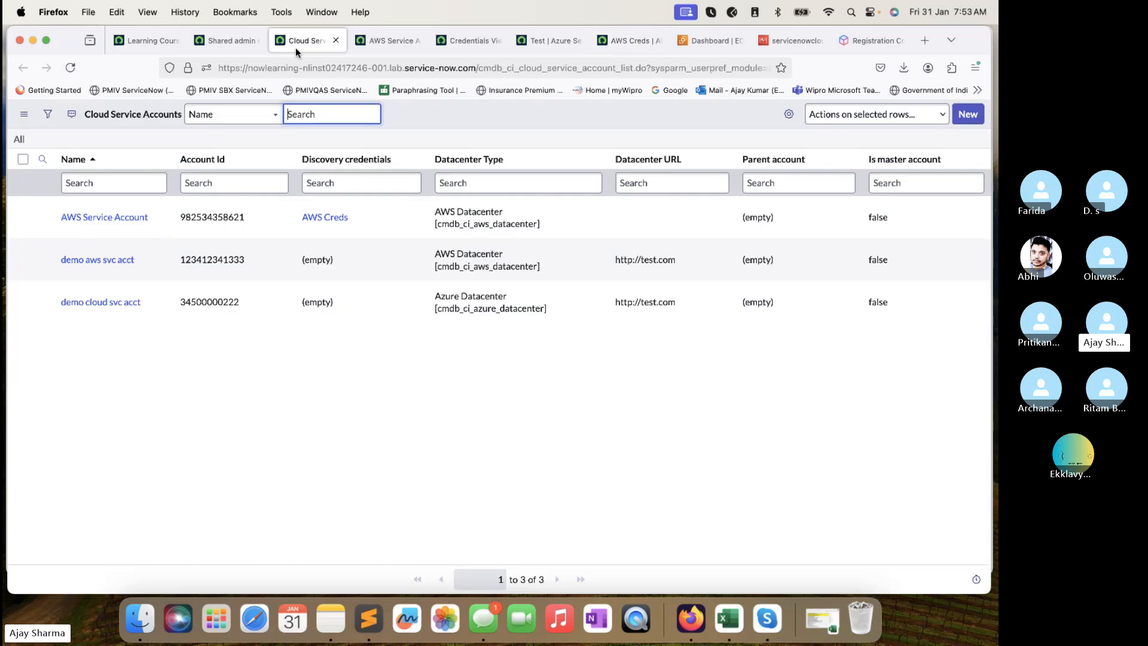
left_click(382, 40)
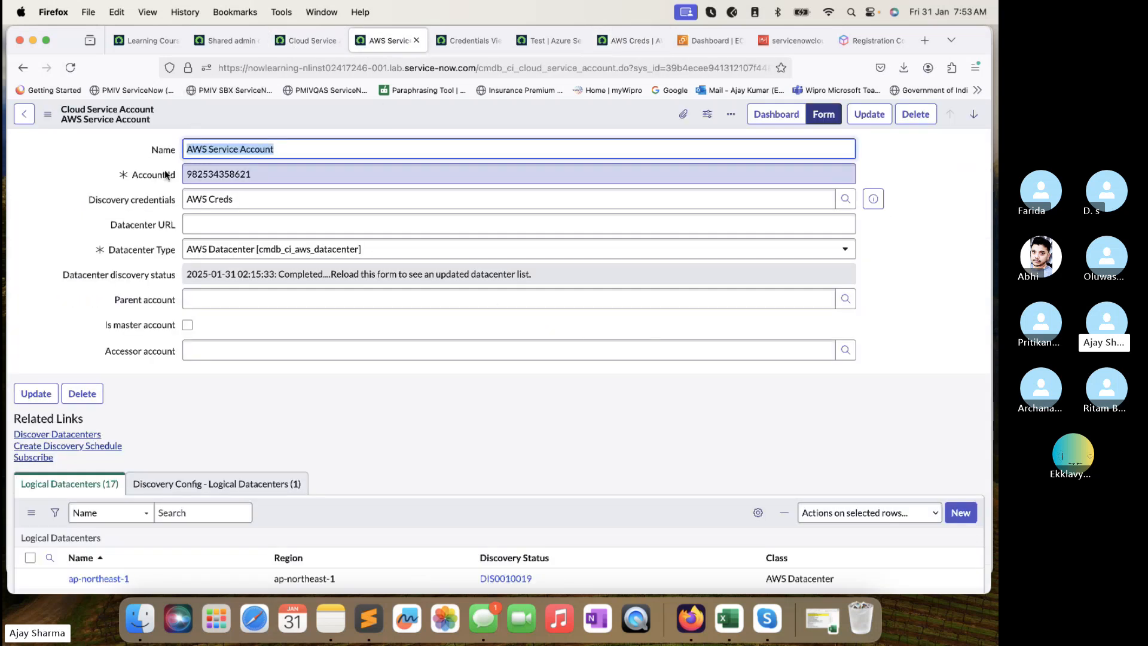
key("Tab")
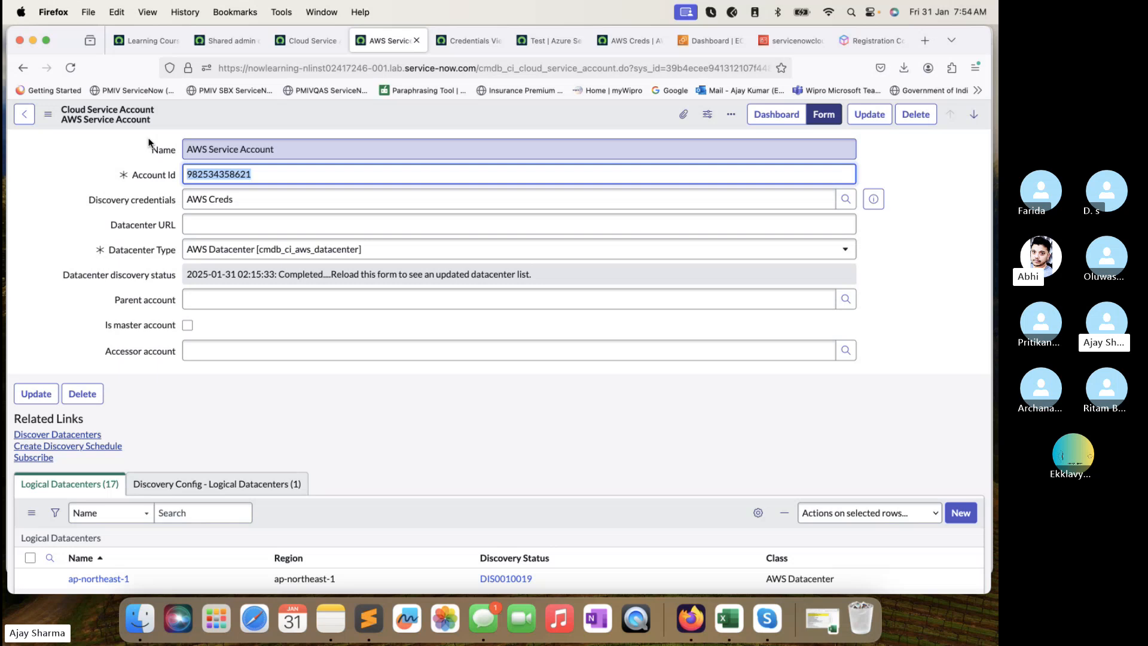
Review the 17 logical datacenters and show the Discovery Config - Logical Datacenters schedule.
scroll(263, 214, "down", 3)
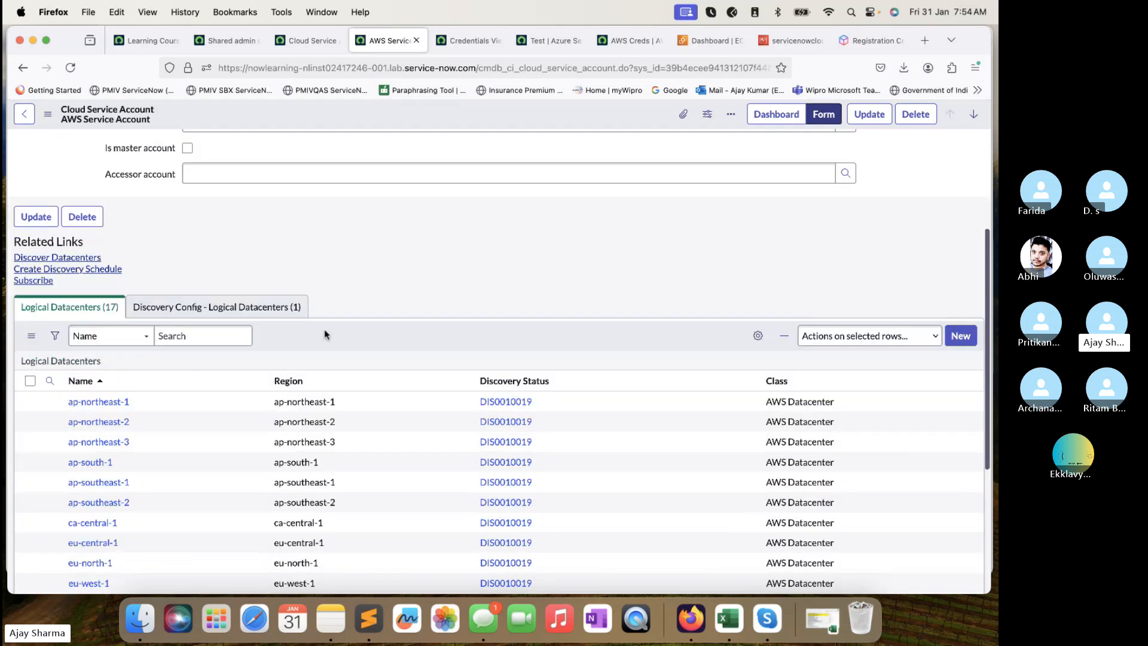
scroll(324, 329, "down", 2)
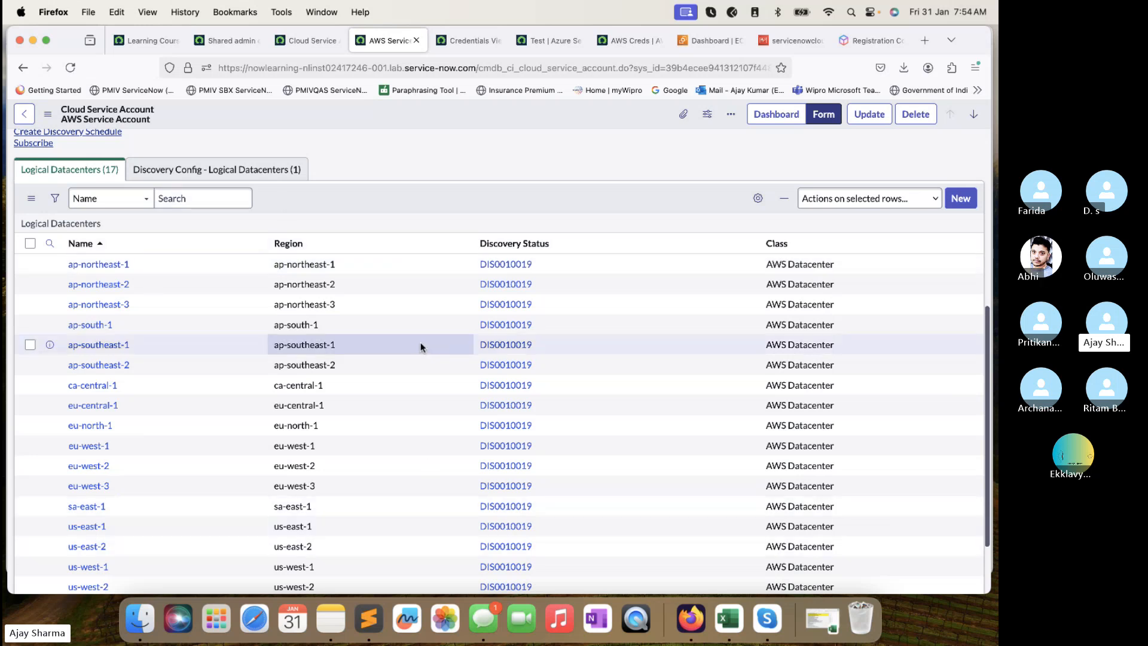
scroll(421, 346, "down", 2)
scroll(421, 340, "up", 2)
scroll(421, 340, "up", 1)
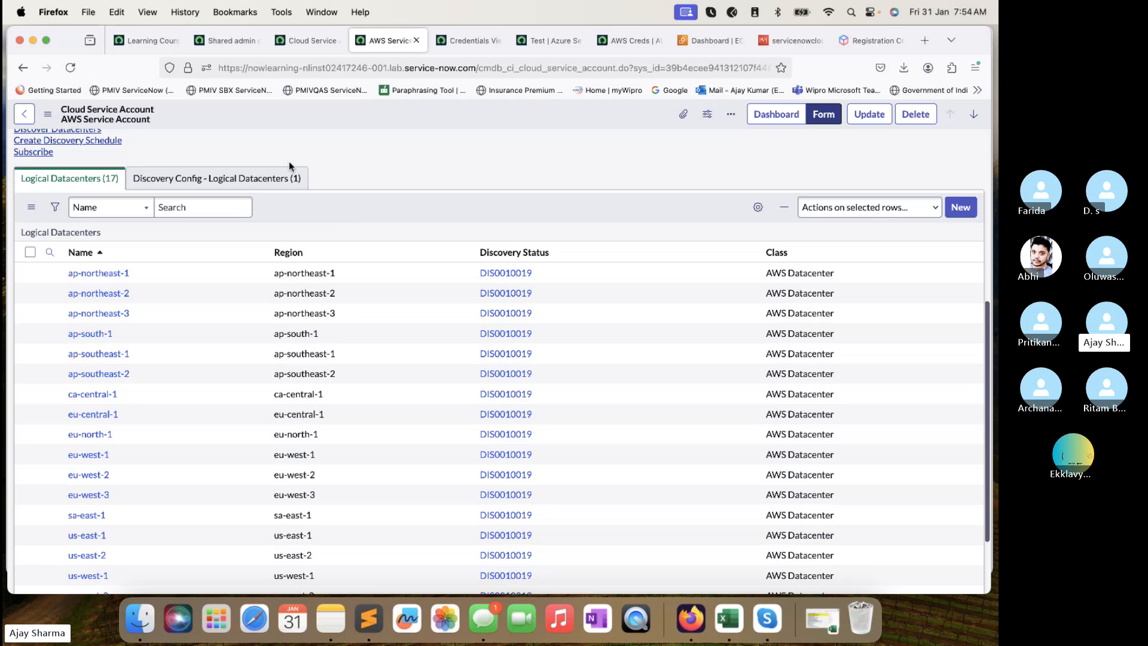
left_click(281, 182)
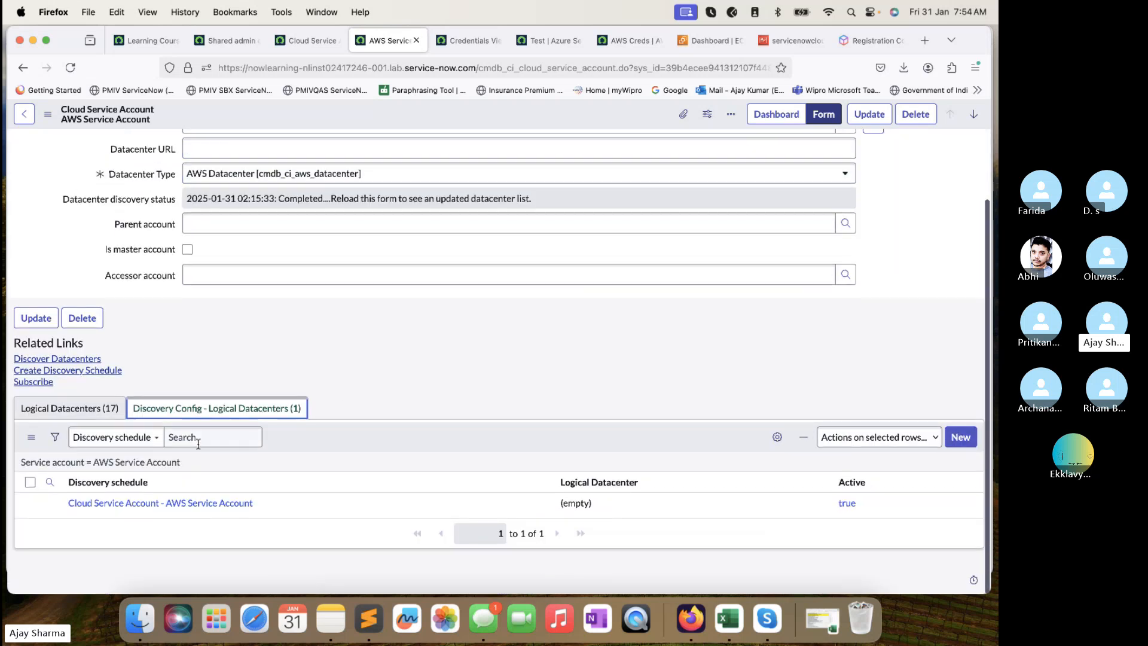
Reopen the Logical Datacenters (17) list, showing regions like ap-northeast-1 under DIS0010019.
left_click(97, 410)
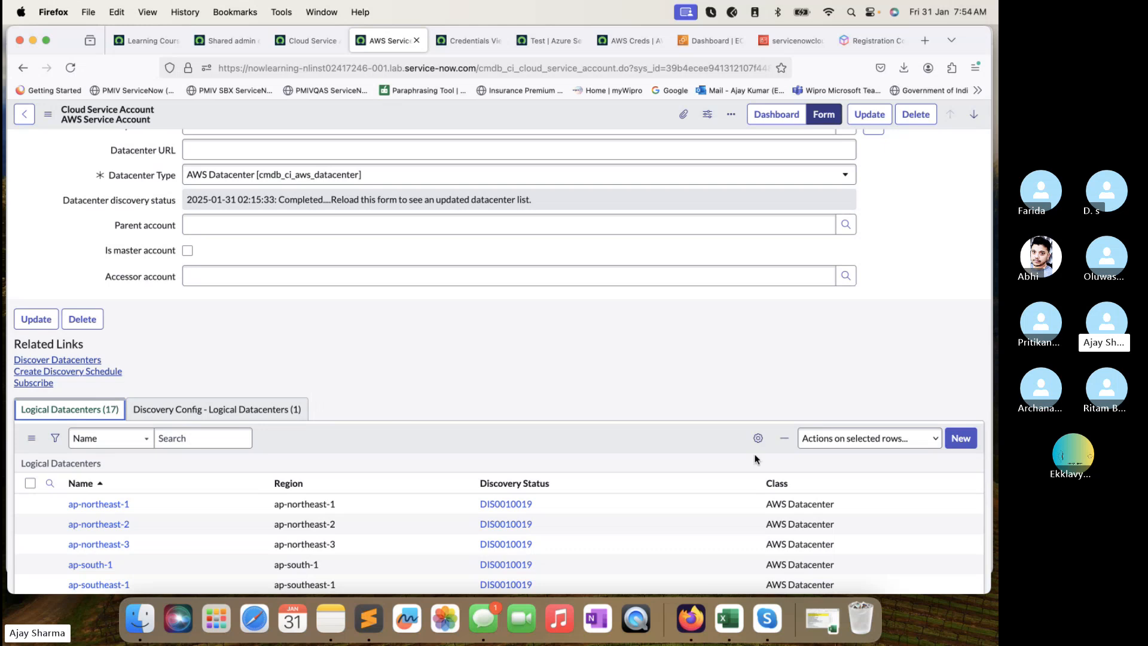
key("super+Tab")
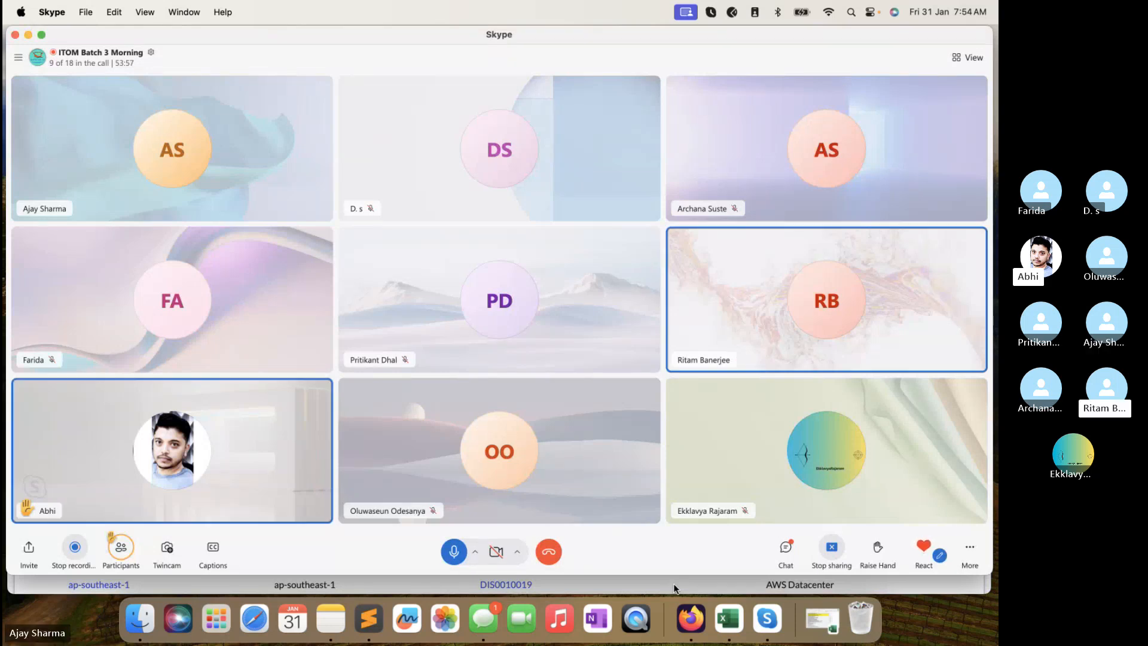
left_click(673, 584)
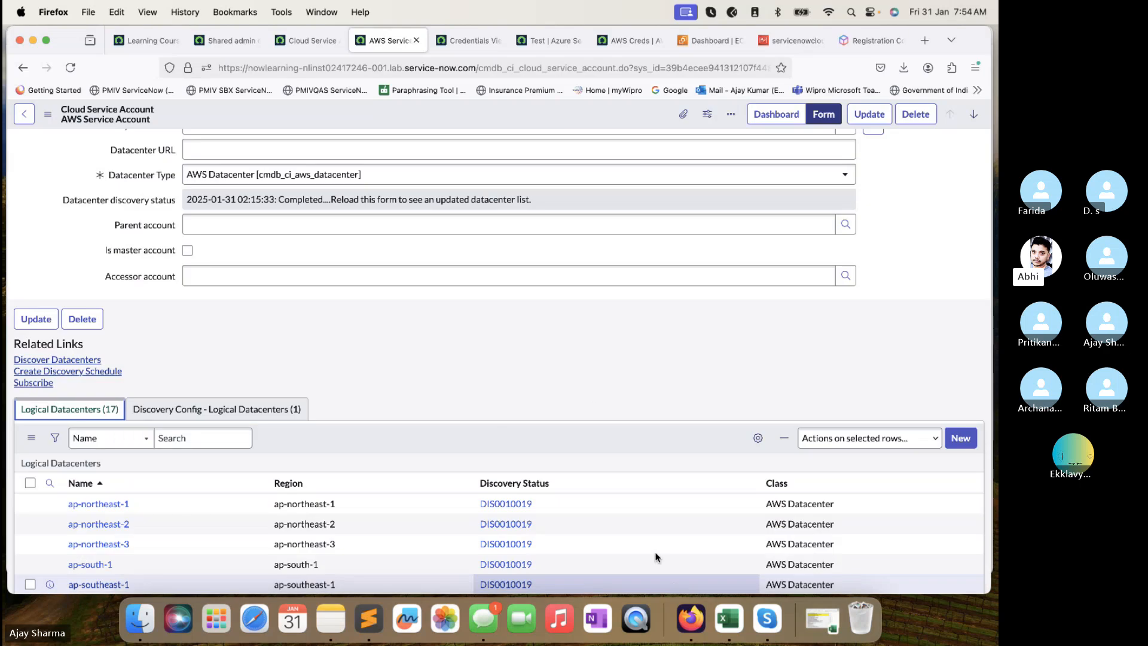
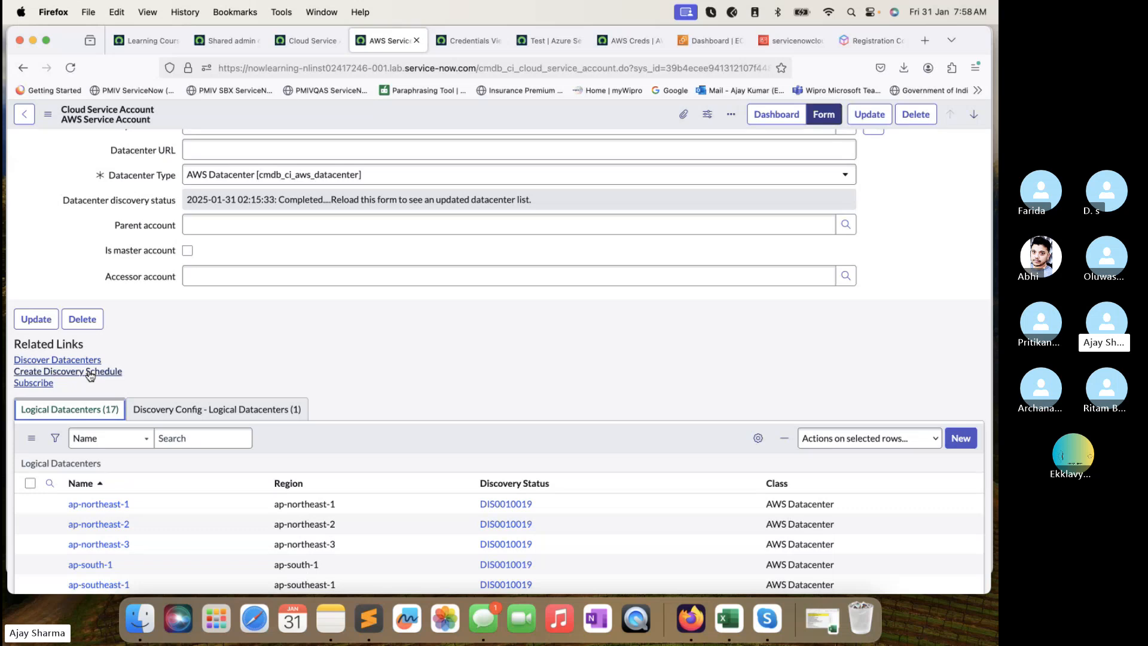
Launch Create Discovery Schedule for the AWS Service Account and check the Cloud Service Accounts list.
left_click(80, 376)
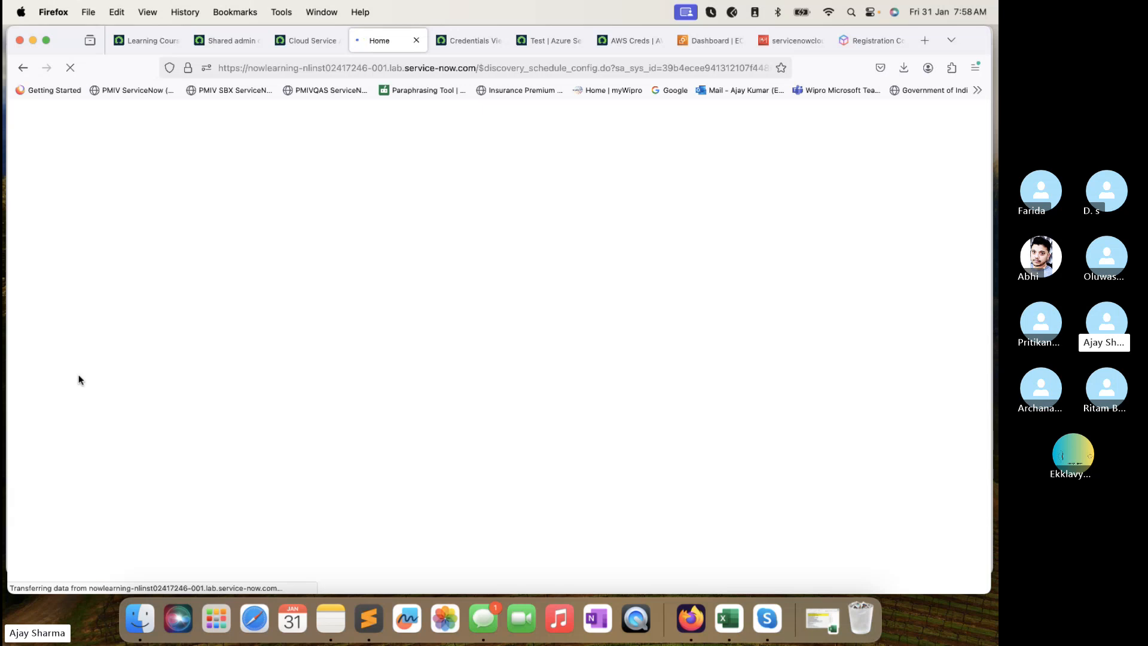
left_click(303, 41)
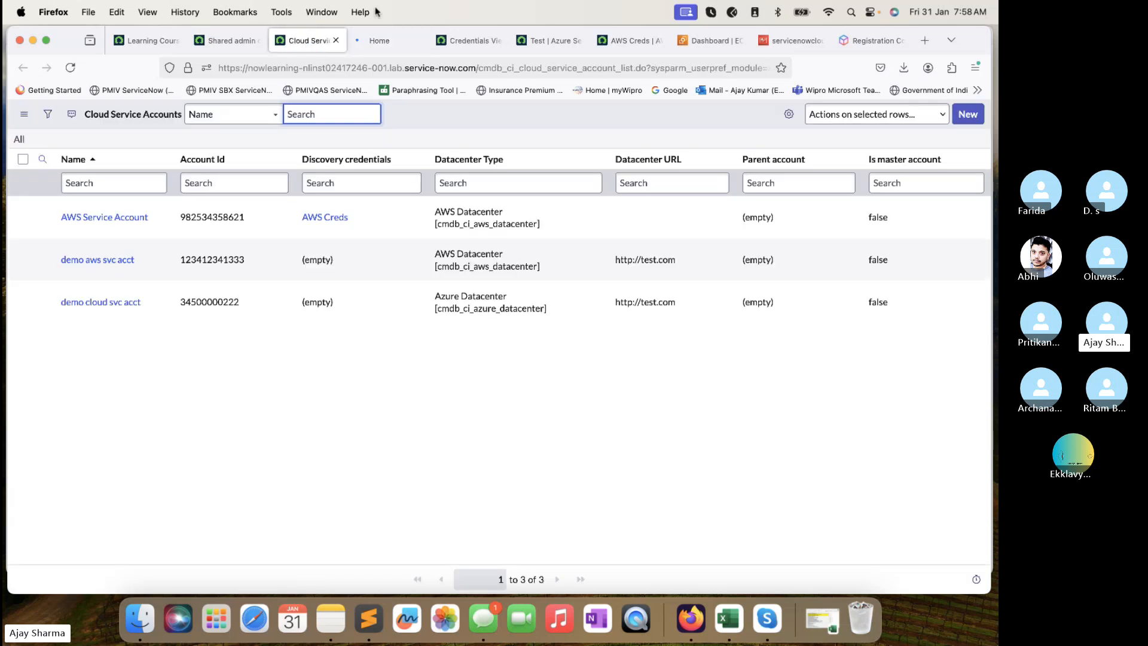
Return to the Cloud Discovery wizard showing AWS Service Account with AWS Creds, validated successfully.
left_click(376, 42)
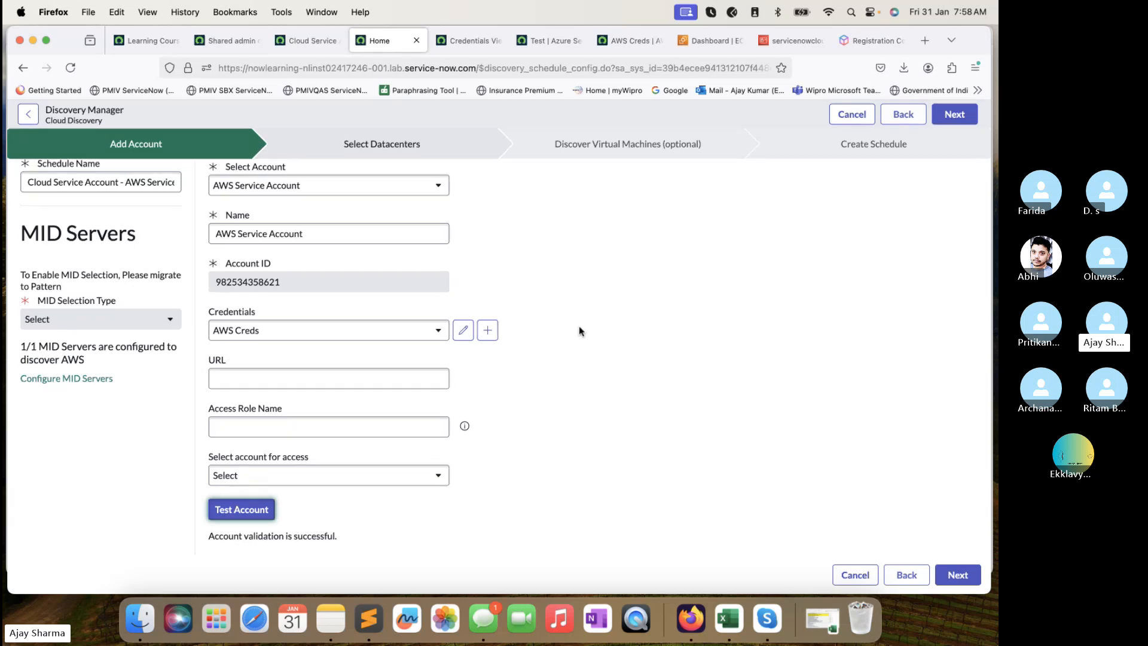
left_click(960, 492)
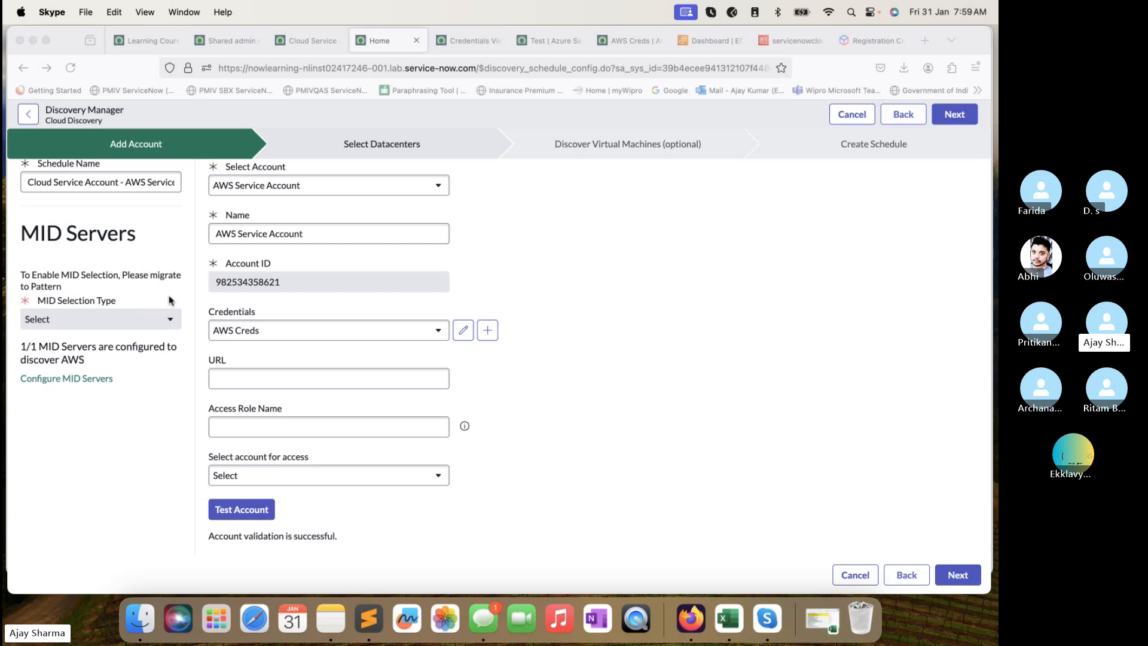
Inspect the pre-filled schedule name on the Add Account step.
left_click(127, 182)
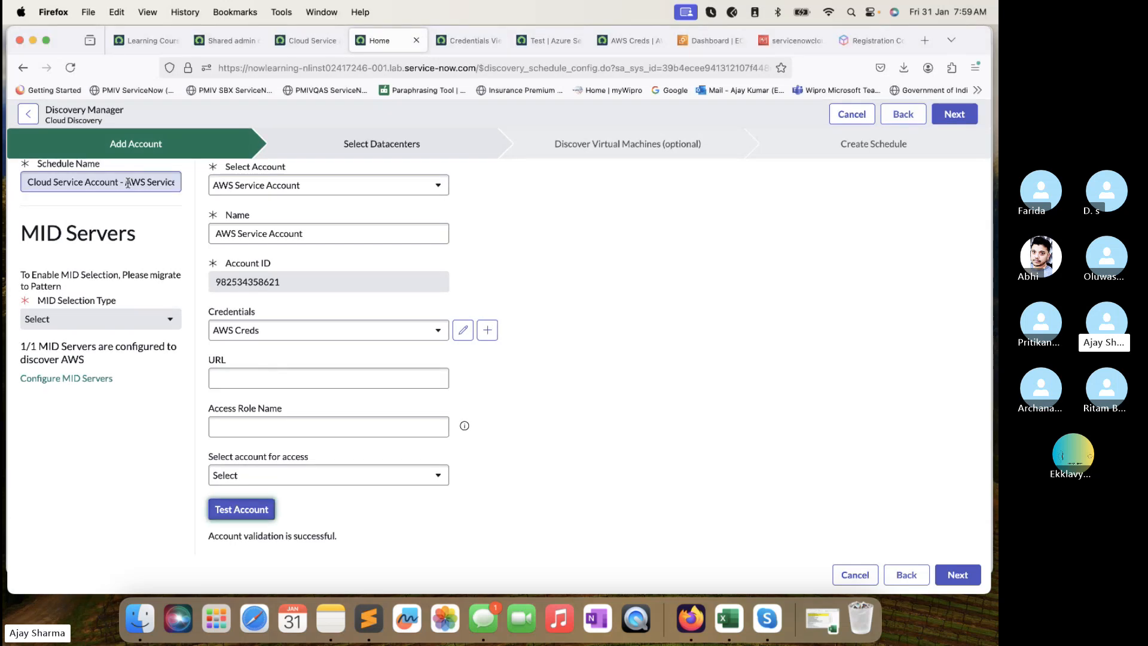
scroll(127, 183, "right", 2)
scroll(127, 182, "left", 2)
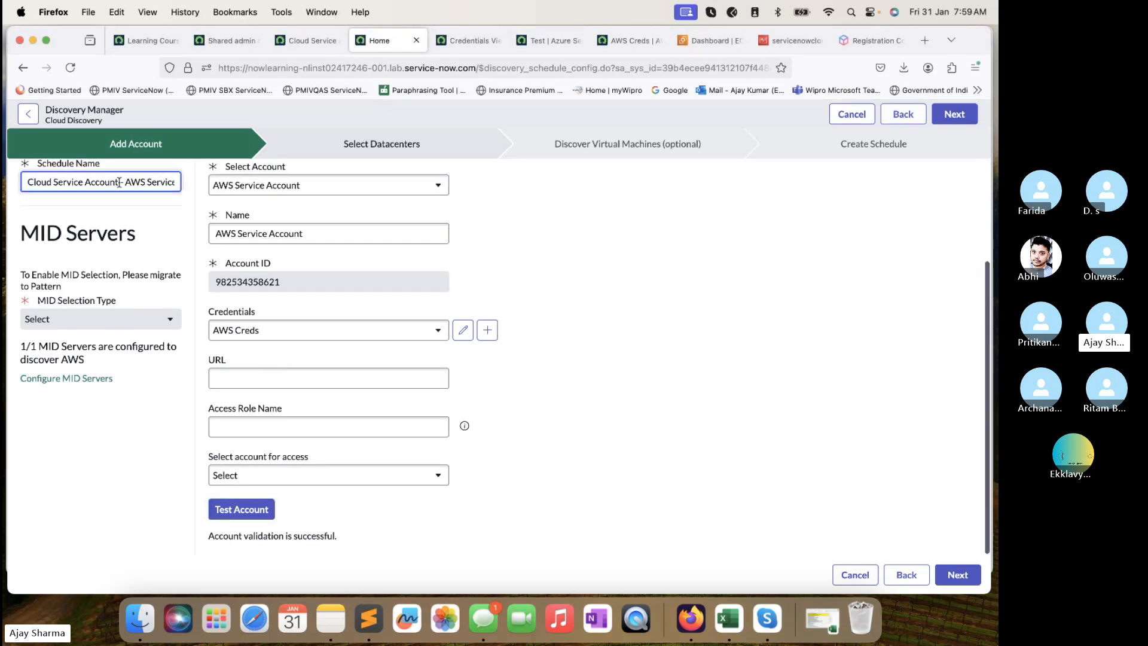
left_click_drag(118, 181, 177, 182)
scroll(117, 183, "right", 2)
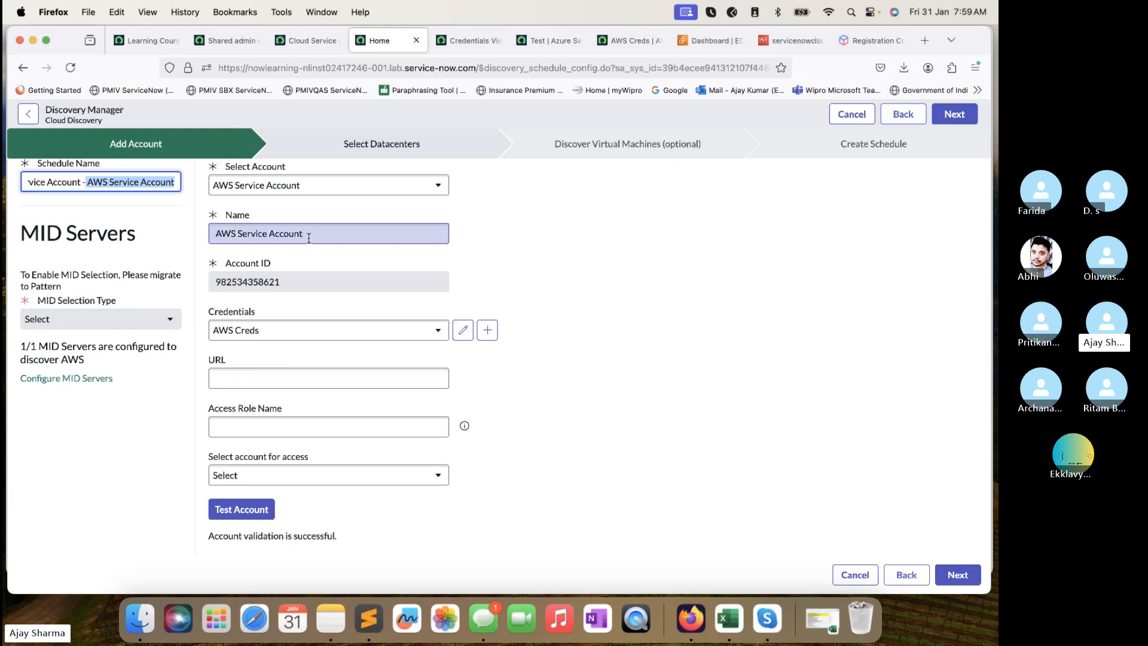
Keep AWS Creds, leave the account selection unchanged, and attempt Next, hitting the duplicate-name error.
left_click(312, 332)
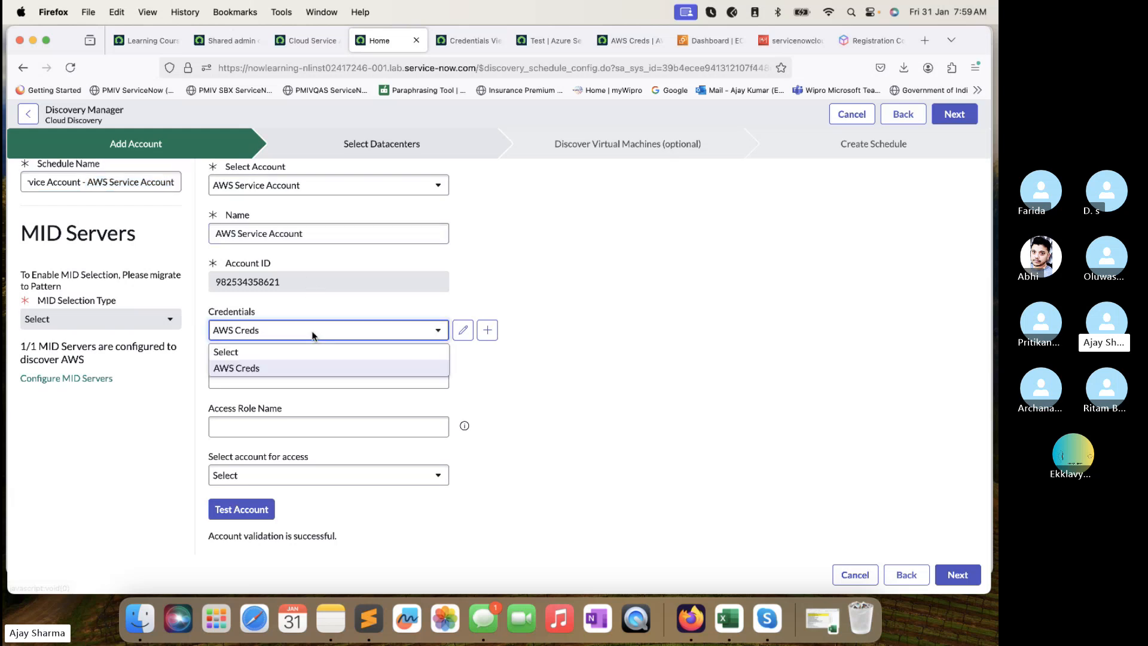
left_click(312, 333)
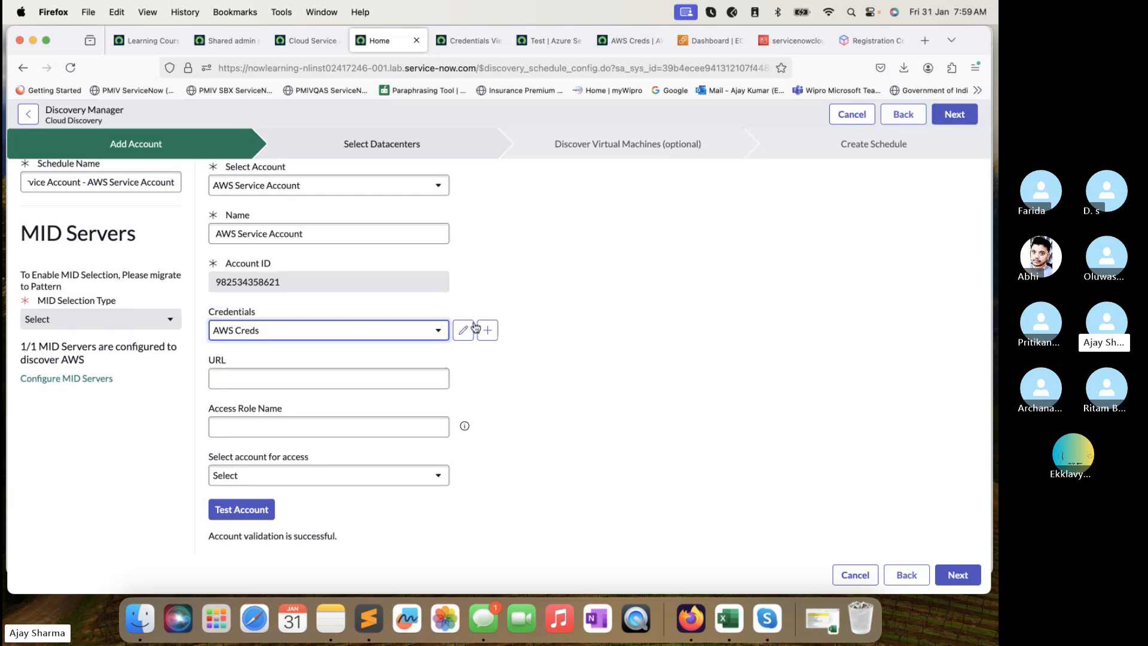
left_click(285, 478)
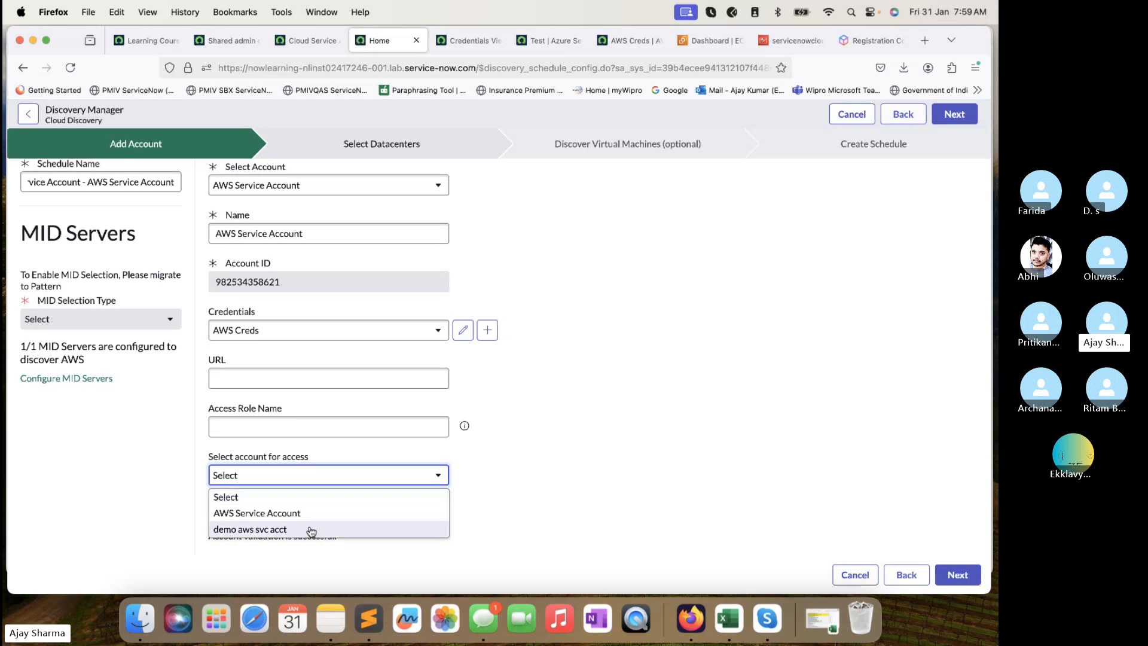
left_click(524, 491)
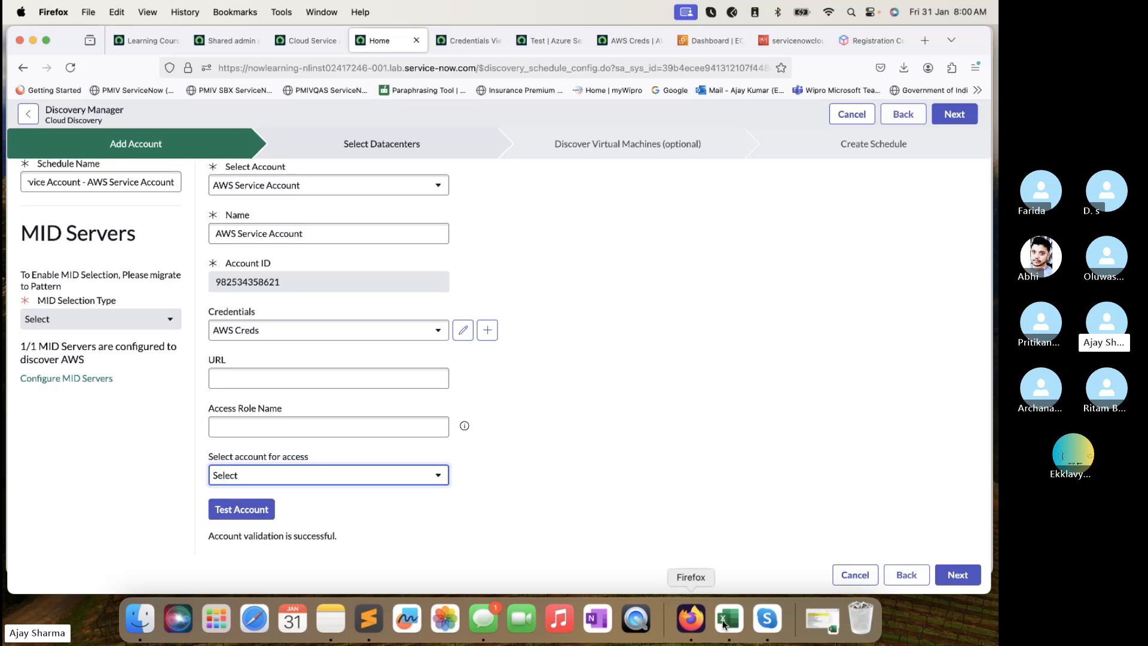
left_click(958, 576)
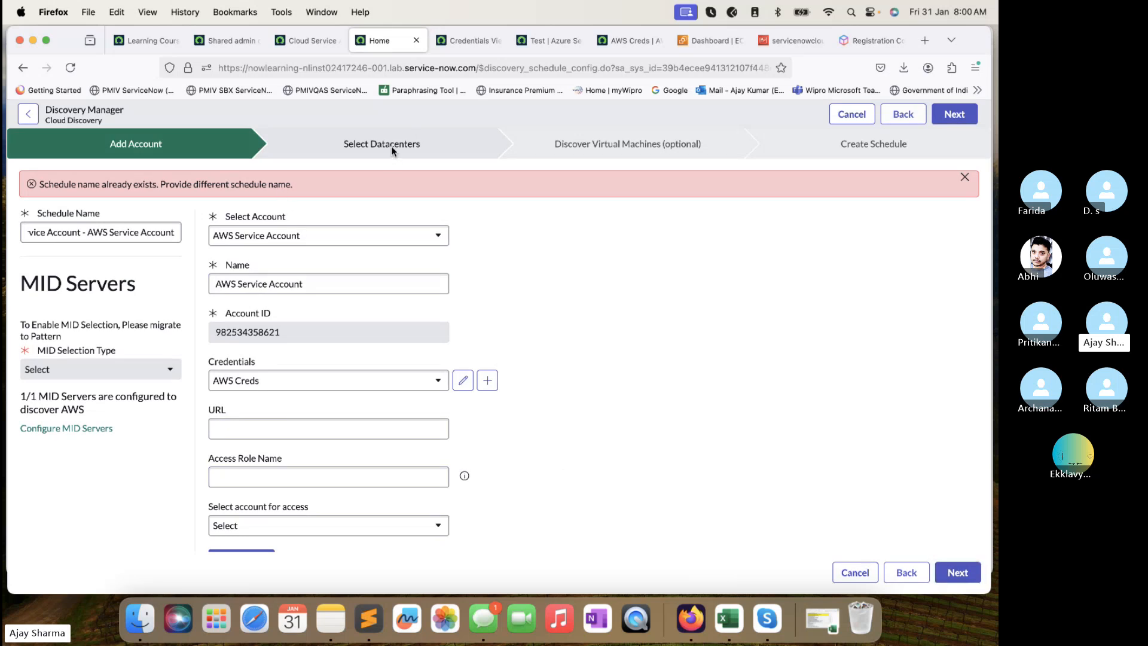
Append '1' to the schedule name and proceed to Select Datacenters.
scroll(376, 443, "down", 2)
scroll(325, 315, "up", 5)
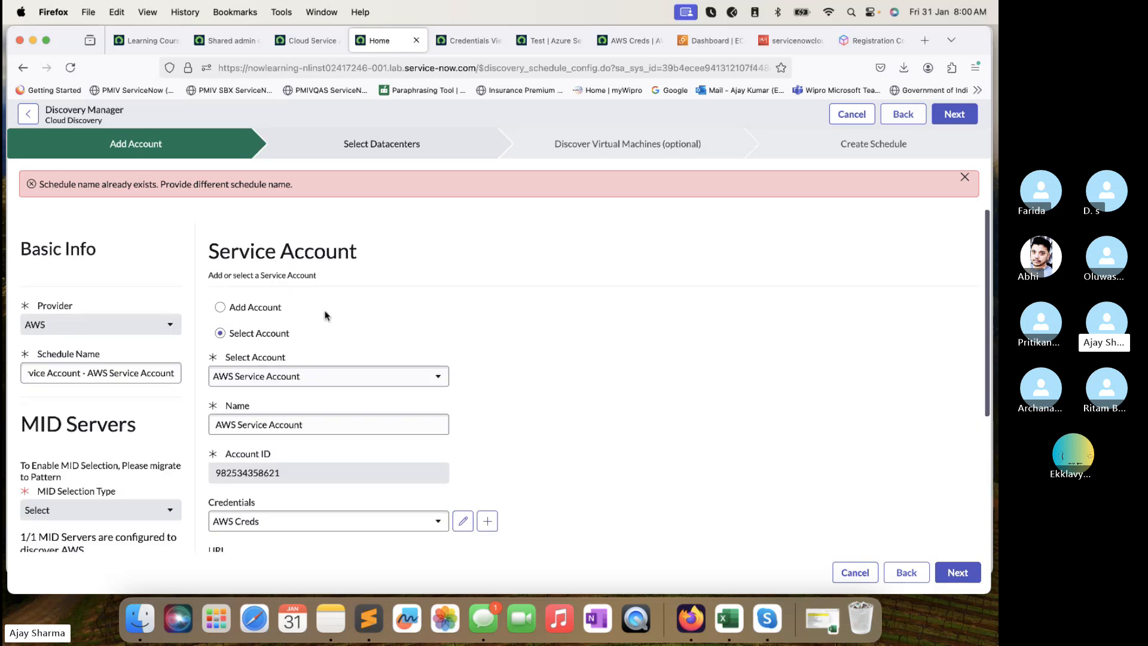
left_click(155, 357)
left_click(173, 360)
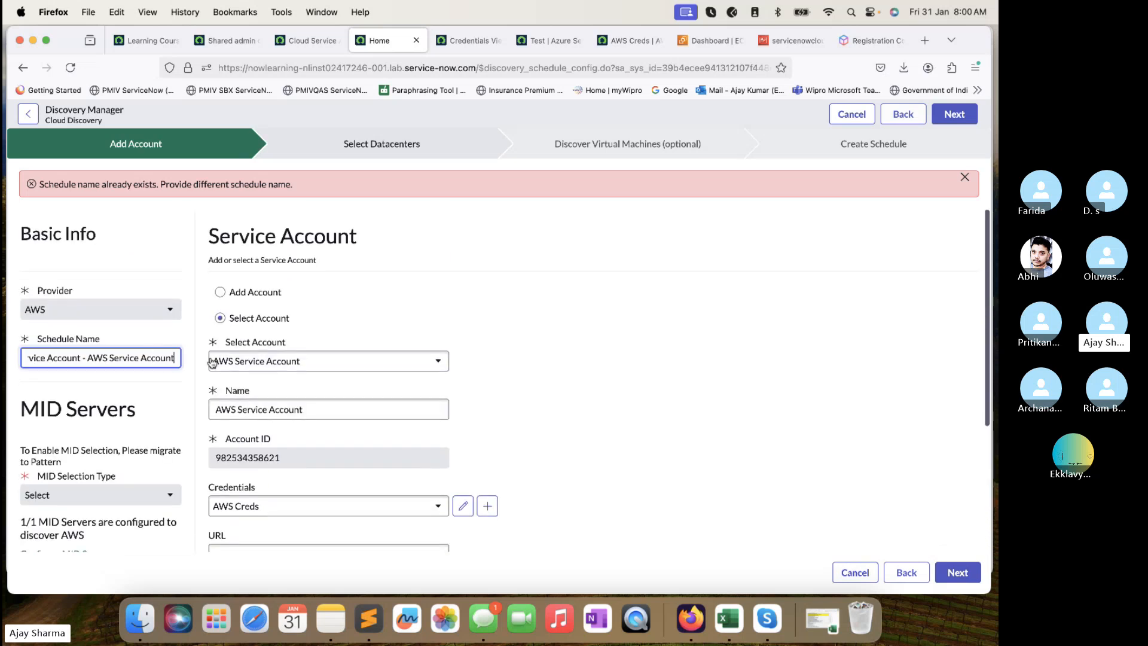
type("1")
scroll(659, 446, "down", 2)
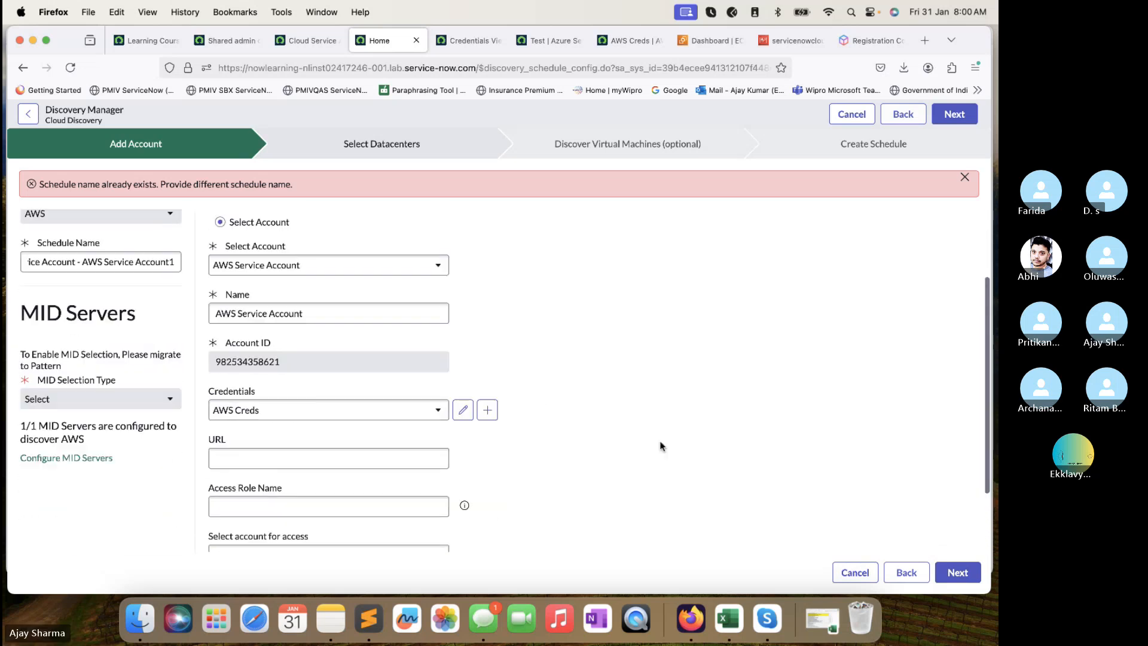
scroll(660, 446, "down", 2)
left_click(957, 572)
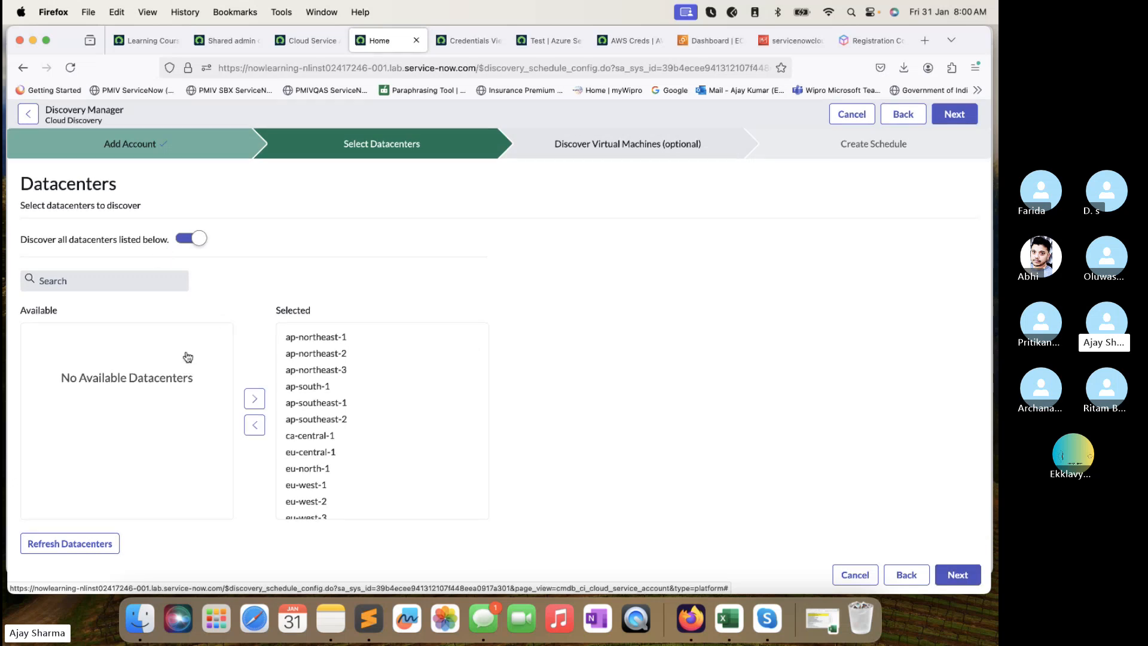
Review all selected AWS regions, including eu-north-1, and continue with 'Discover all datacenters' on.
scroll(296, 440, "down", 3)
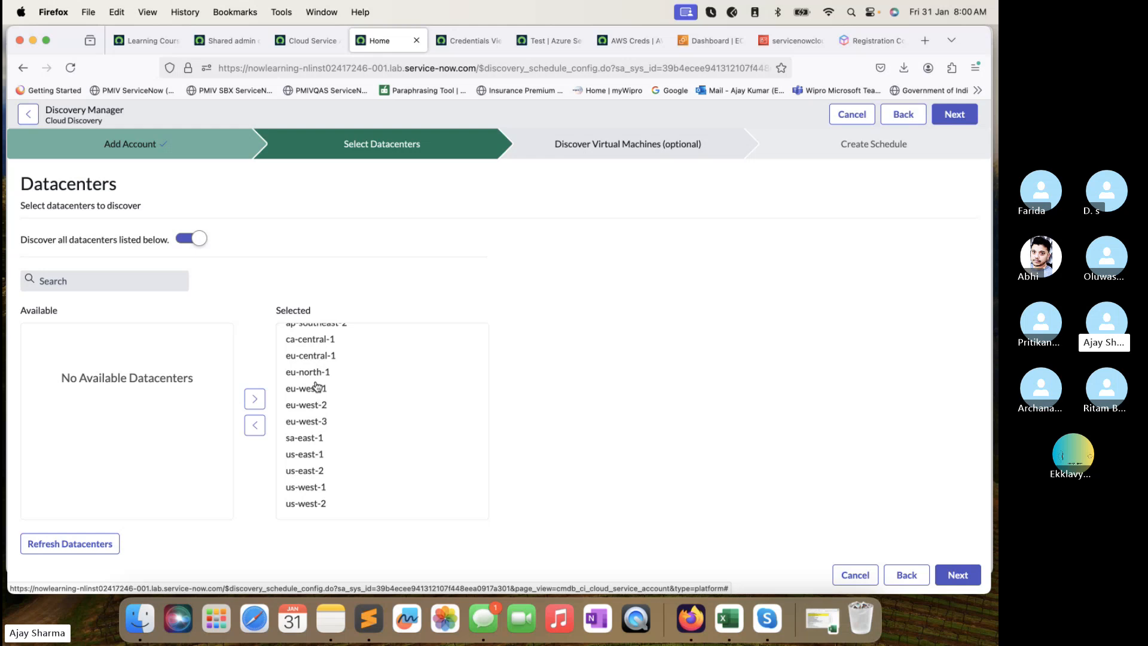
scroll(348, 366, "up", 3)
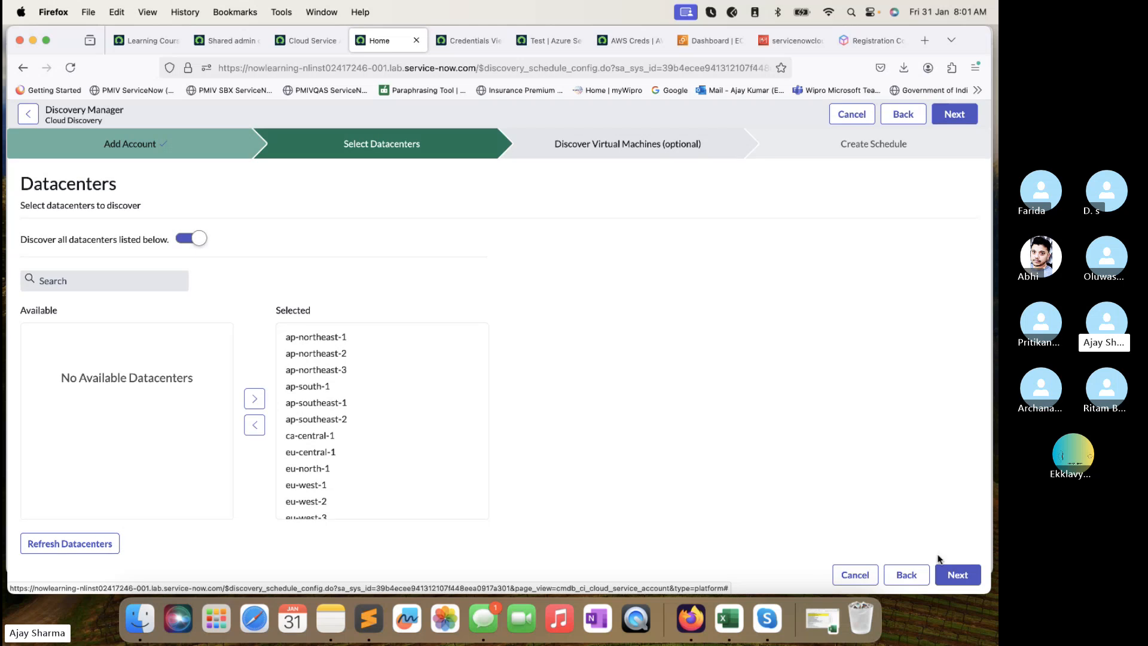
left_click(955, 574)
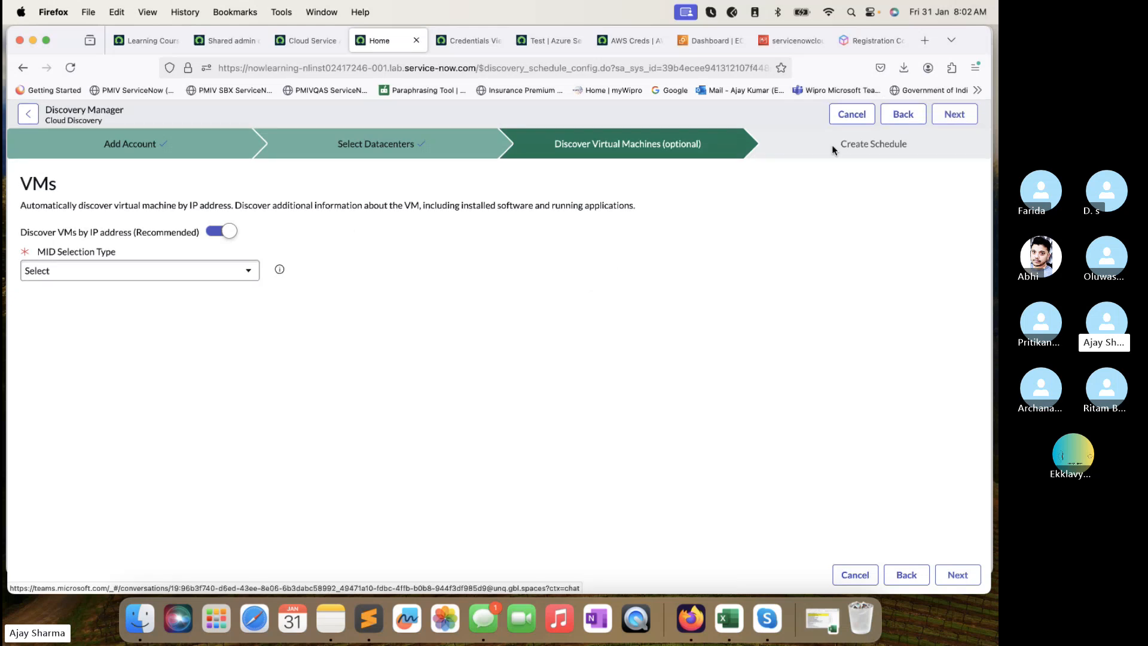
Advance to the daily 12:00 AM Create Schedule step, then switch to the Shared admin tab.
left_click(955, 114)
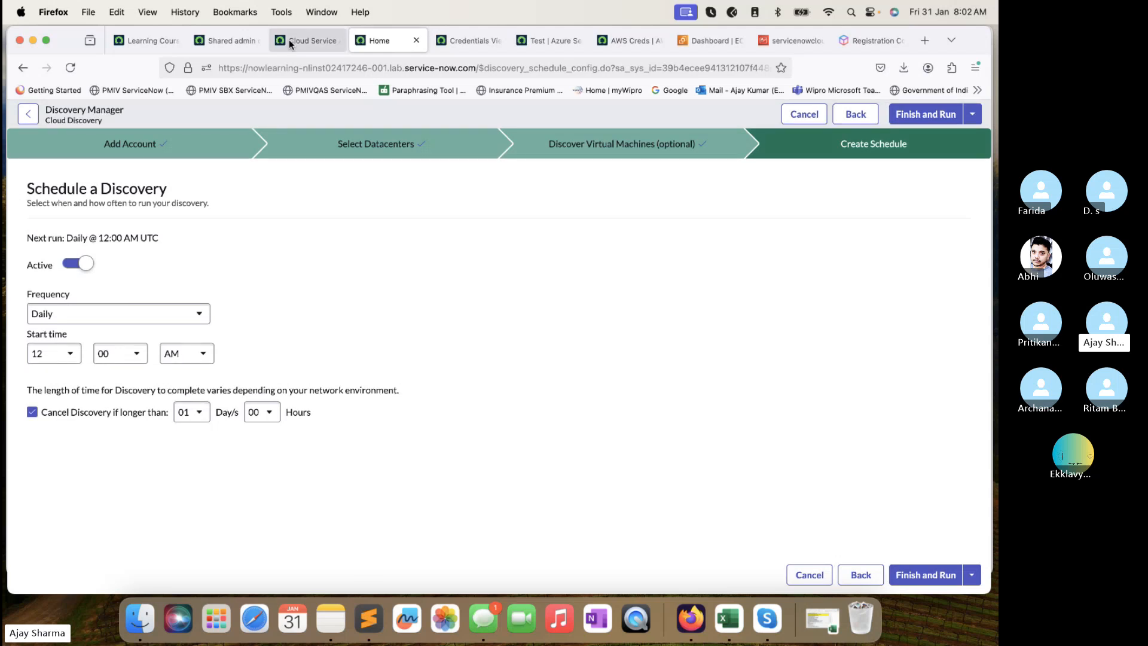
left_click(230, 40)
Filter the navigator by 'discovery sch' and open Discovery Schedules in a new tab.
left_click(149, 116)
triple_click(148, 153)
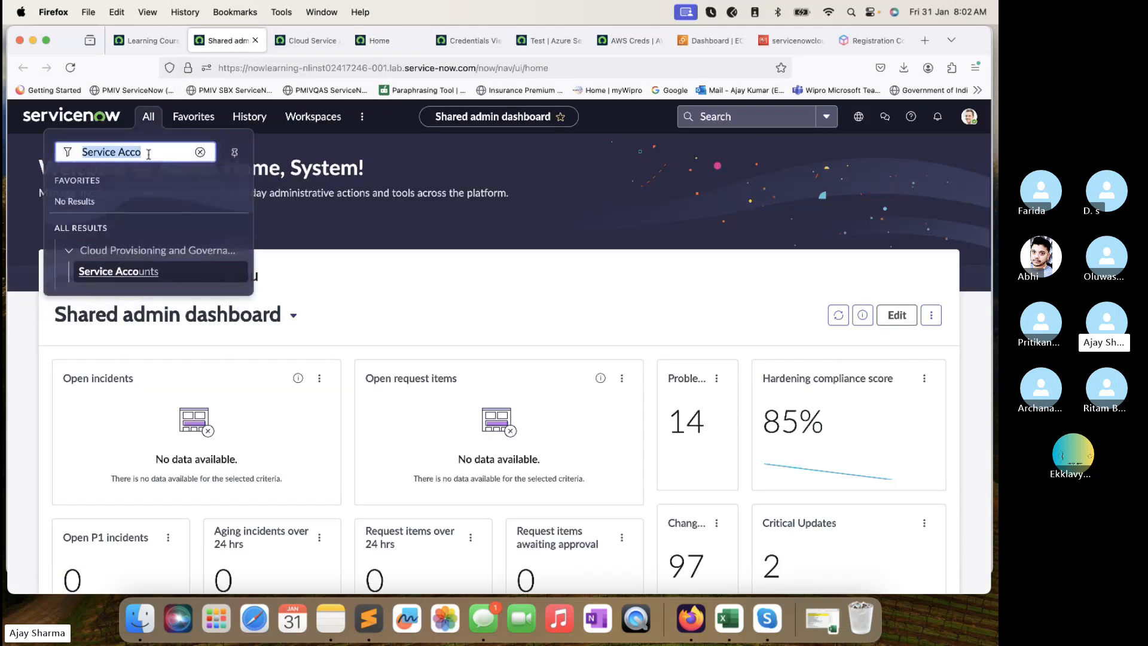
type("discovei")
key("BackSpace")
key("BackSpace")
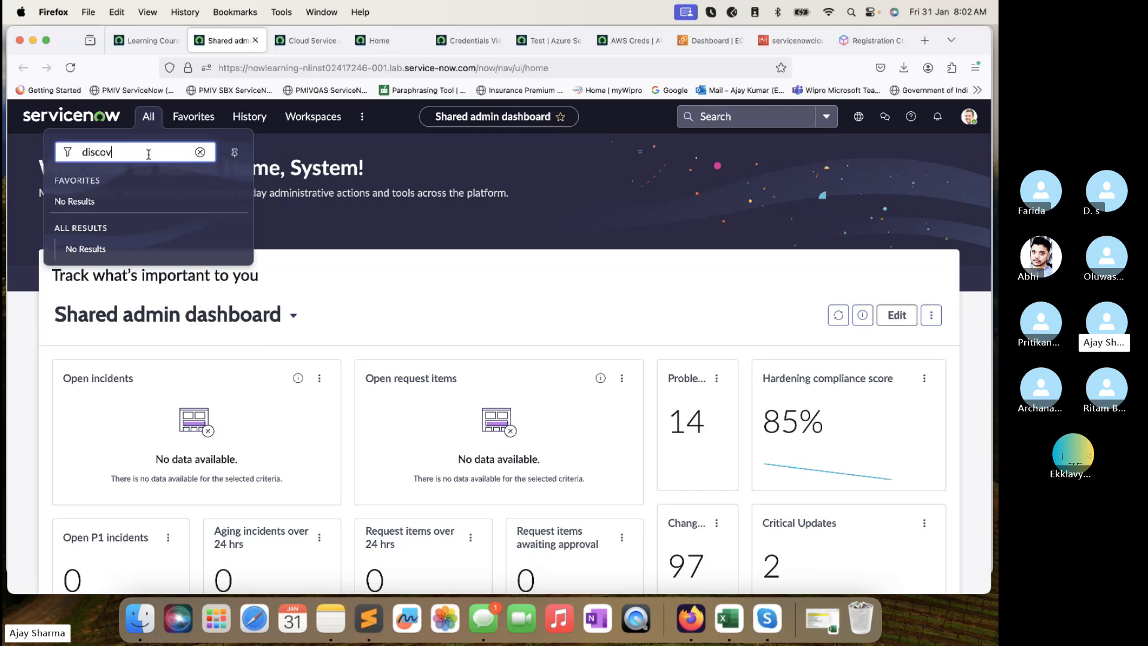
type("ery sch")
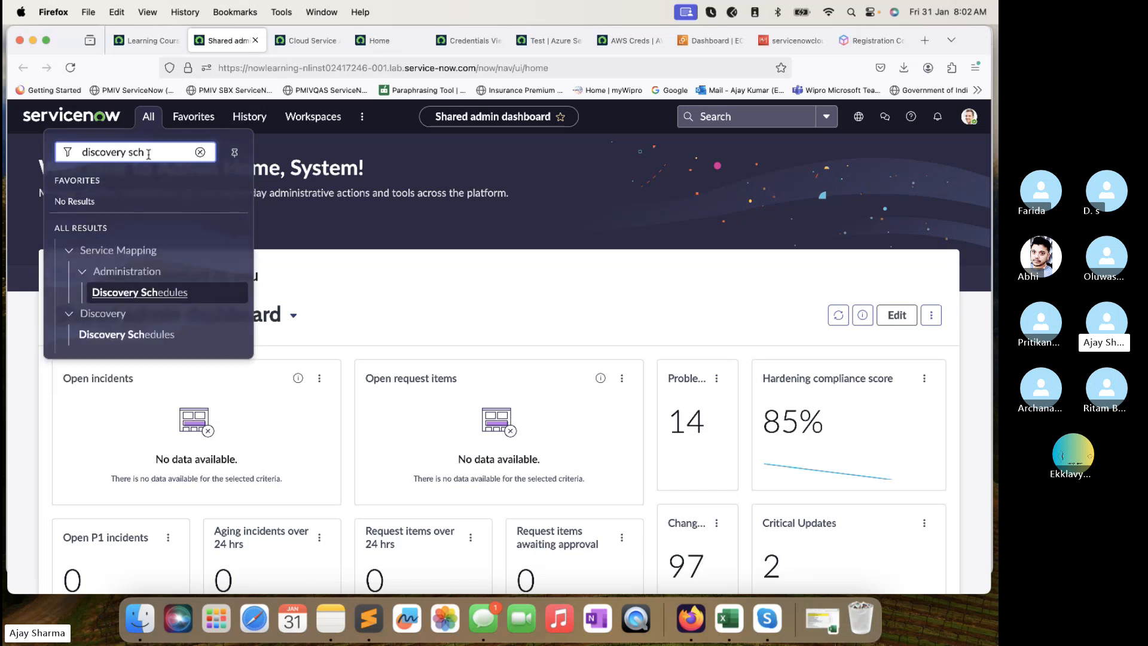
left_click(144, 334, "super")
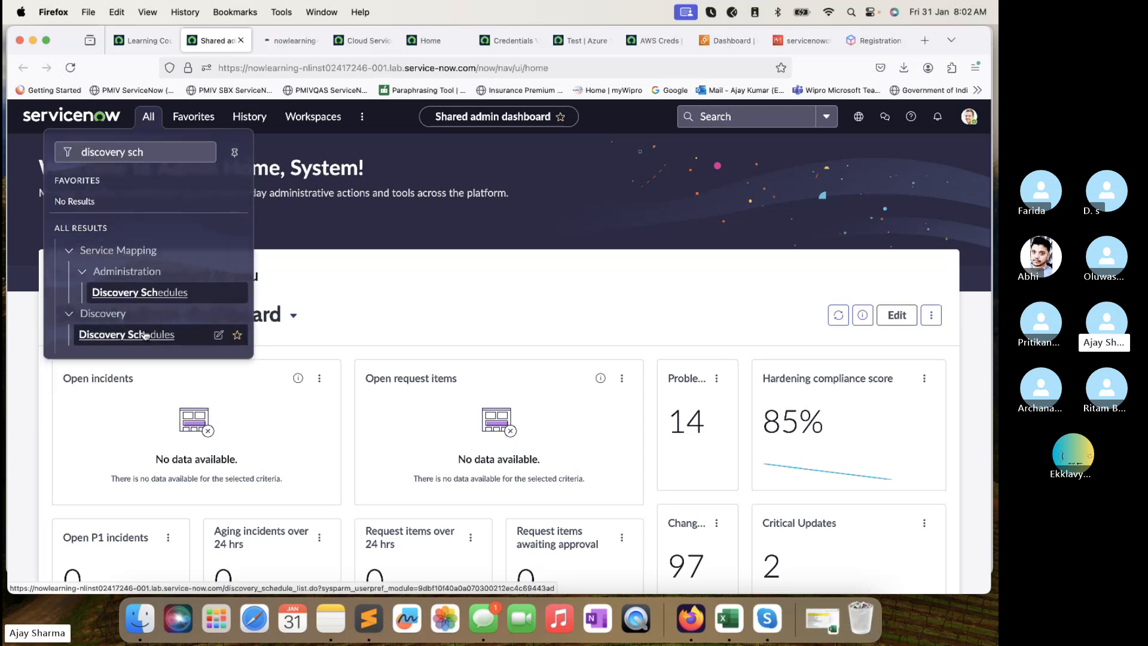
left_click(290, 41)
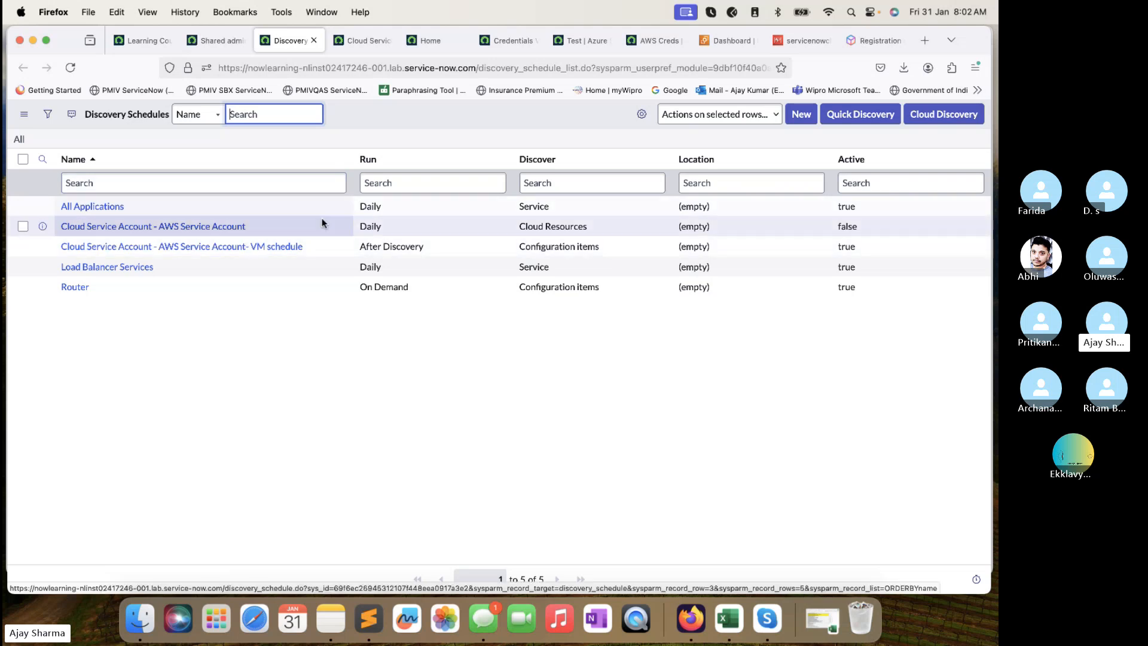
Highlight the AWS Service Account and VM schedule rows, then open the AWS Service Account schedule in a new tab.
left_click_drag(603, 228, 54, 227)
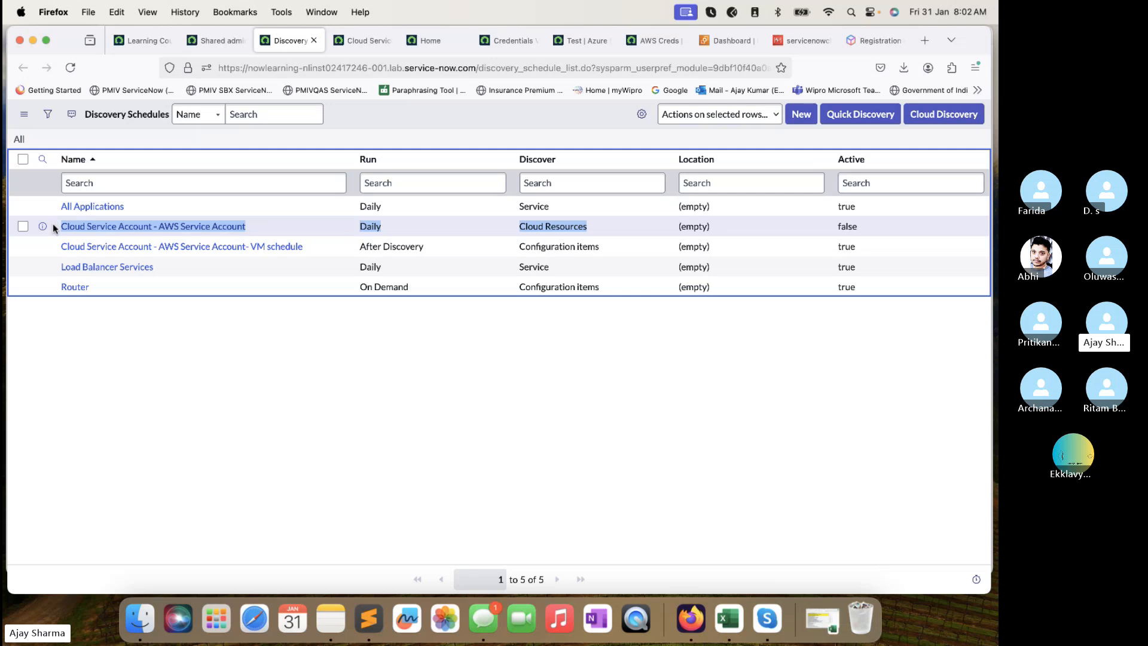
left_click_drag(606, 243, 400, 245)
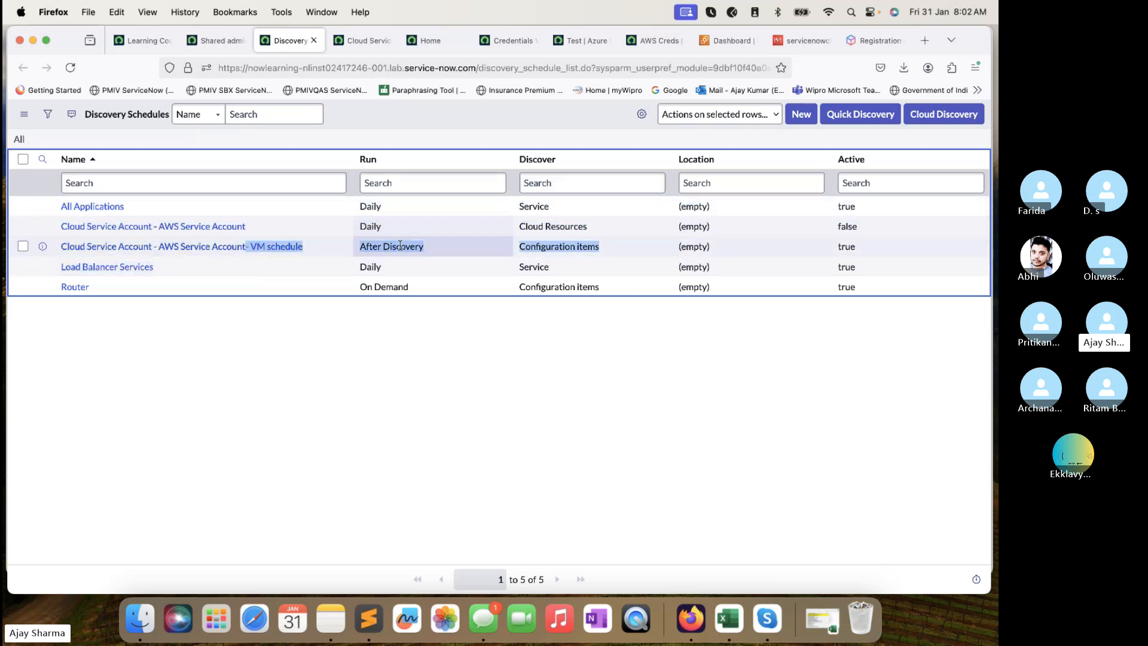
left_click(616, 249)
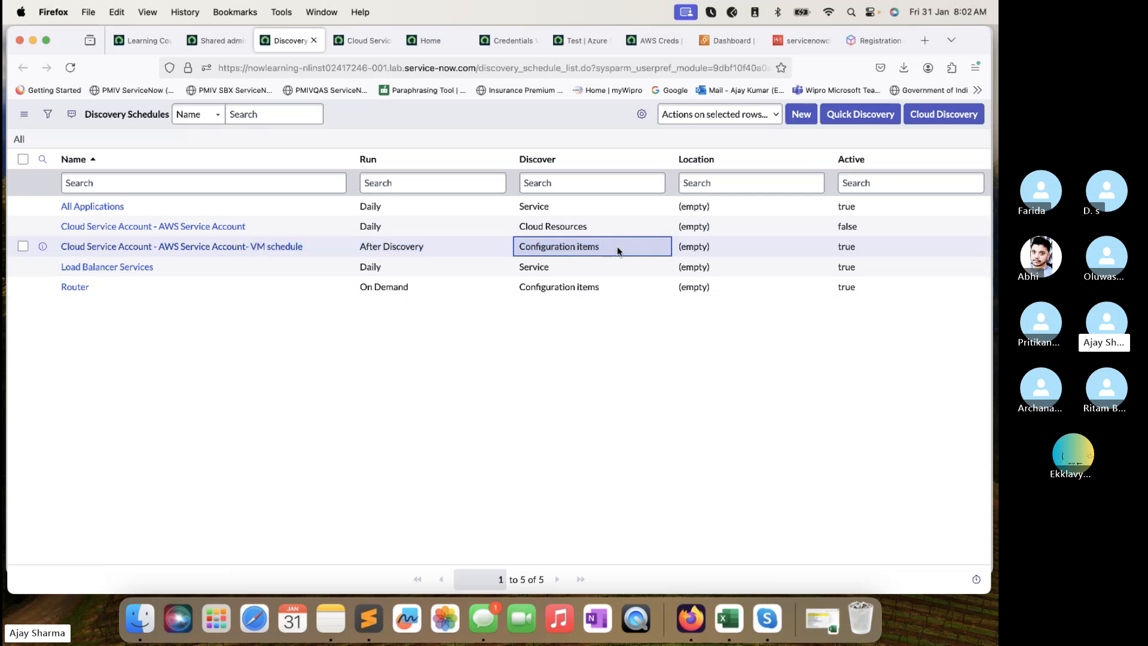
left_click_drag(618, 250, 489, 245)
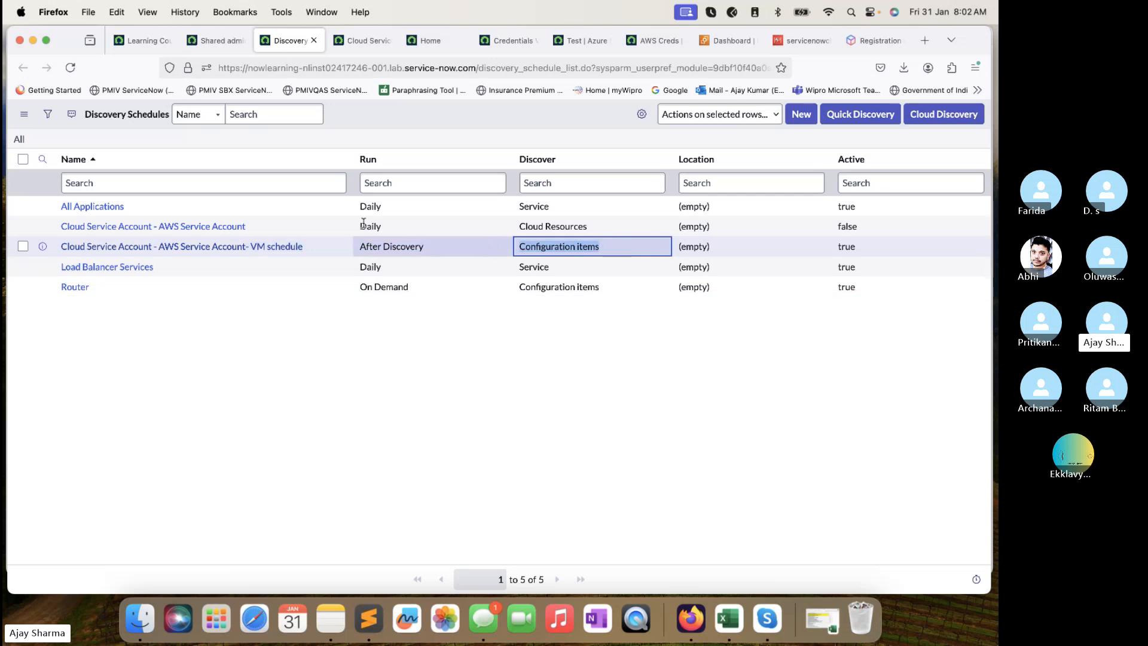
left_click(219, 233, "super")
left_click(338, 40)
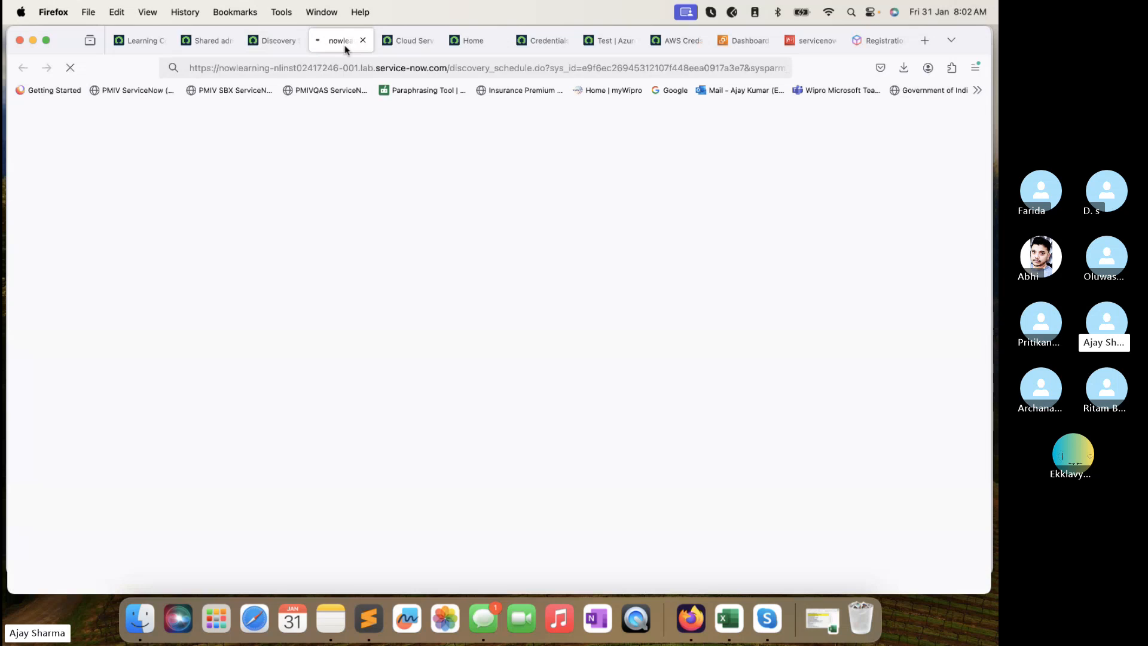
Show the schedule's Discovery Status (1) list with the completed 7-minute Cloud Resources run.
left_click(944, 441)
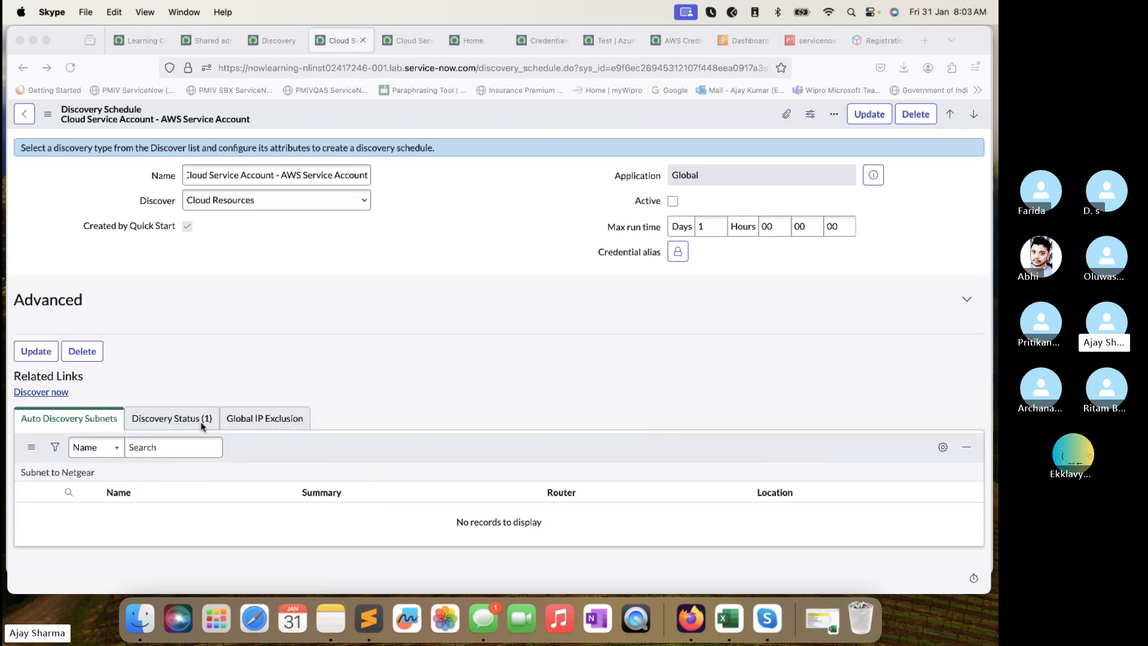
left_click(203, 420)
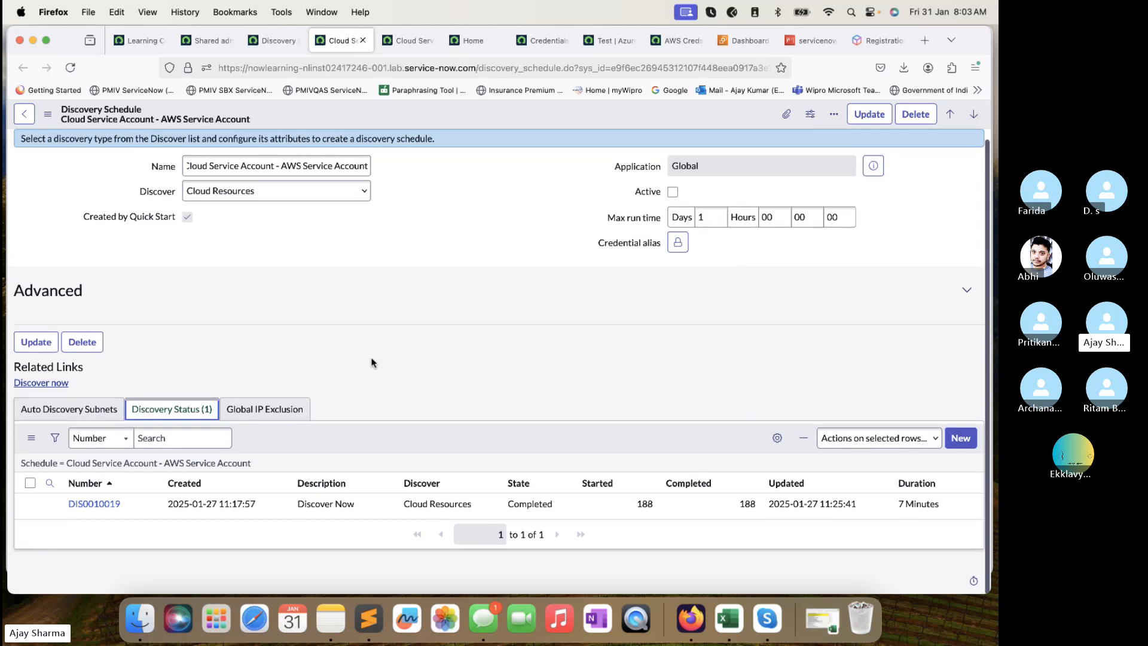
Open discovery DIS0010019 in a new tab and review its Discovery Log.
left_click(115, 507, "super")
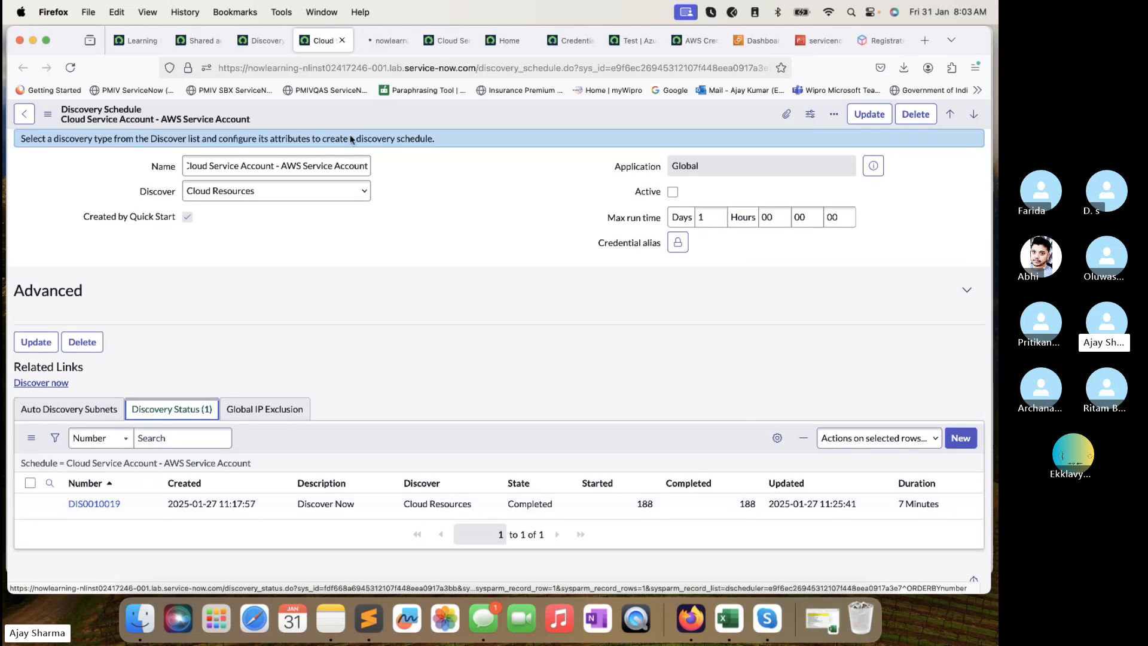
left_click(374, 41)
left_click(258, 42)
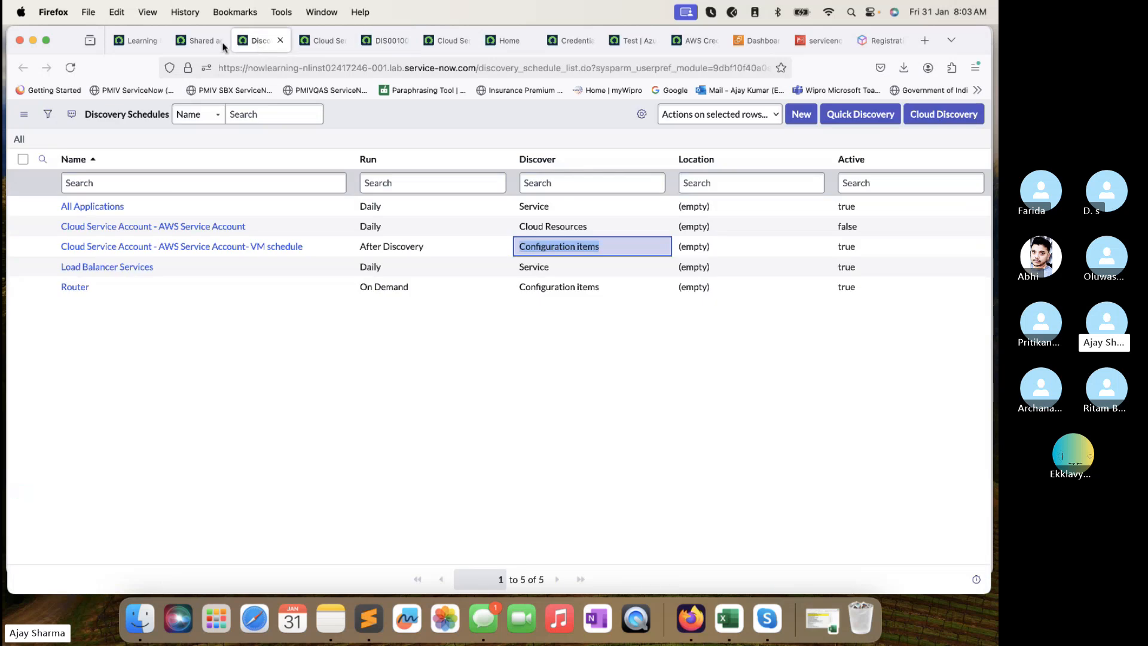
left_click(387, 43)
scroll(377, 440, "down", 10)
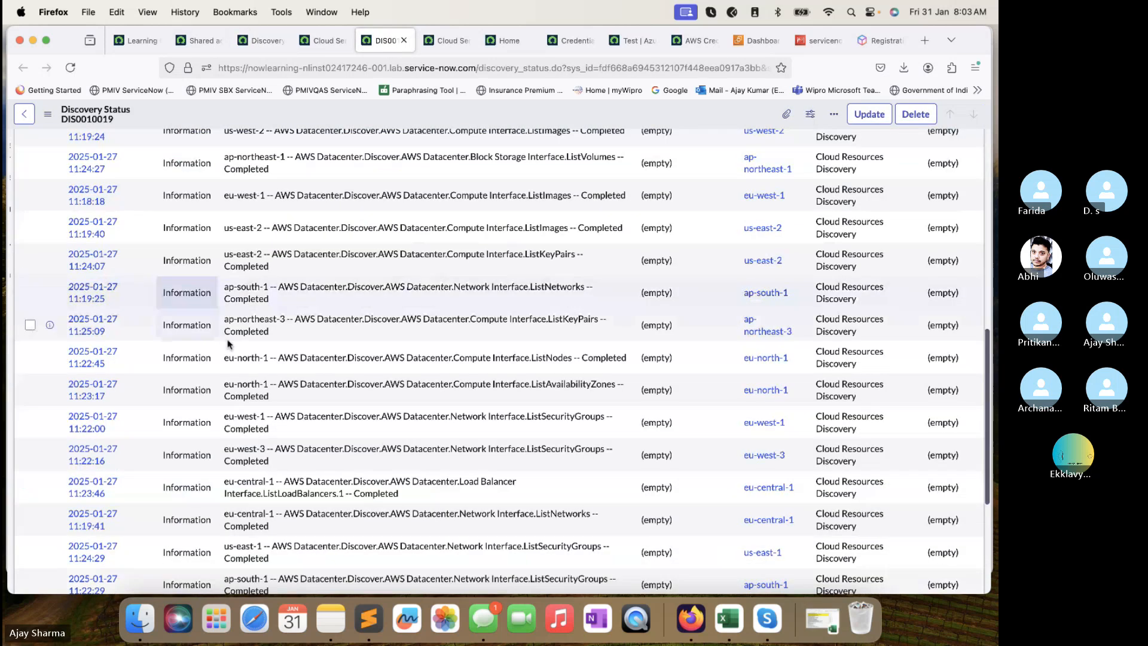
scroll(231, 345, "up", 10)
scroll(238, 354, "down", 5)
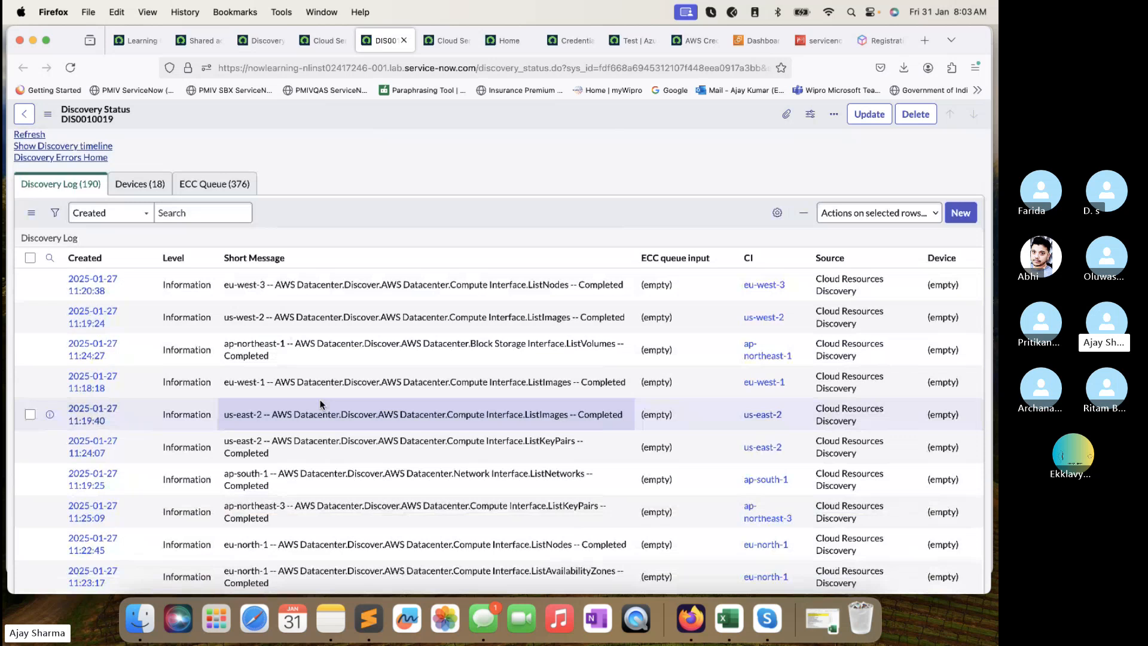
scroll(321, 399, "up", 2)
Browse DIS0010019's 18 devices, which are AWS regions with empty CMDB CIs.
left_click(170, 248)
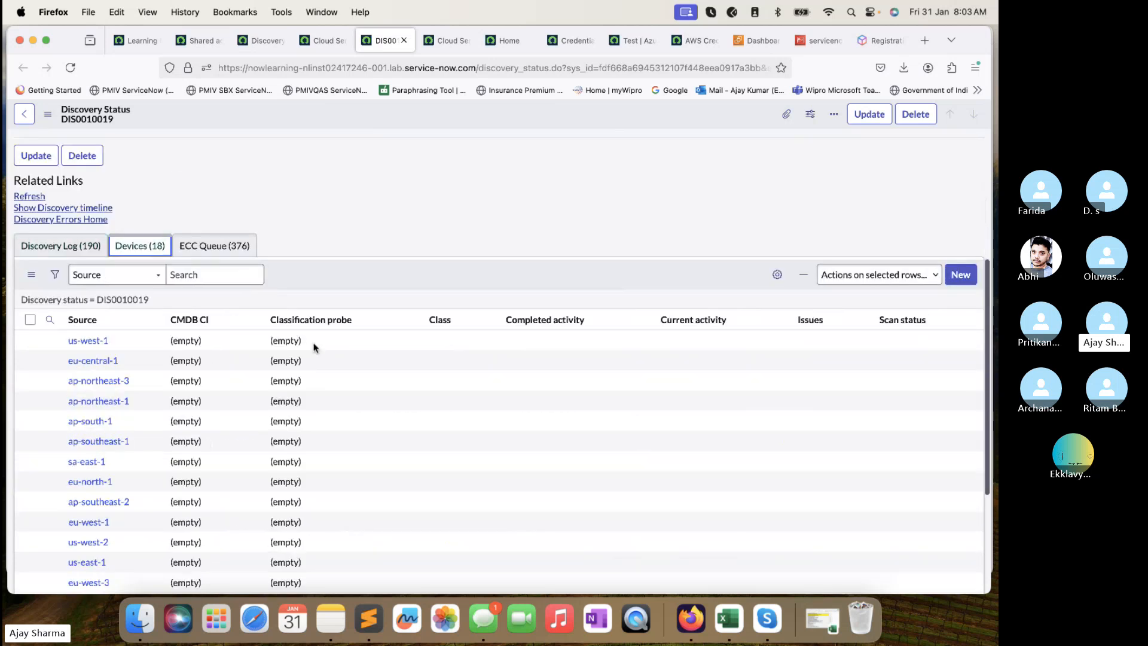
scroll(308, 335, "down", 5)
scroll(267, 247, "up", 10)
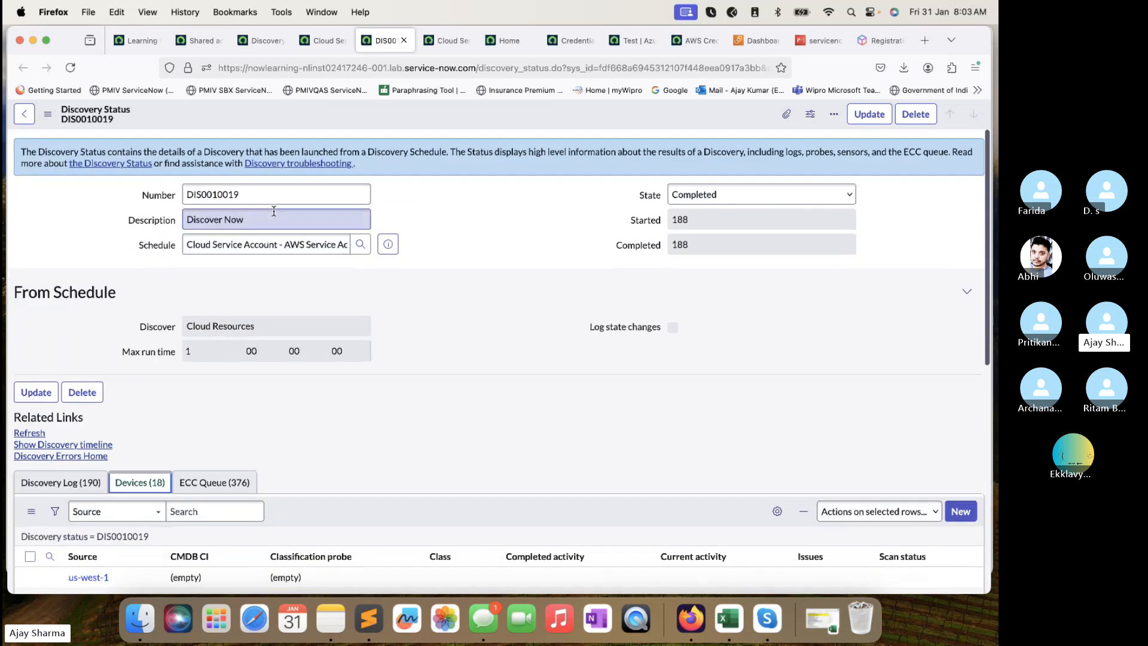
scroll(272, 227, "down", 3)
scroll(273, 215, "down", 2)
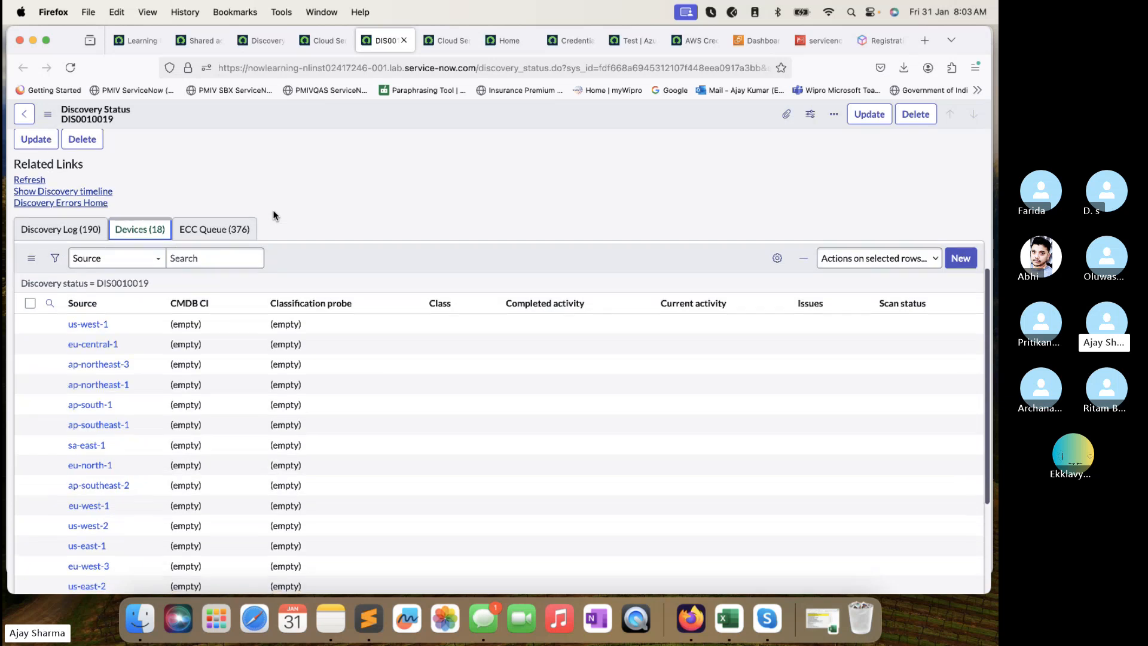
scroll(248, 352, "down", 2)
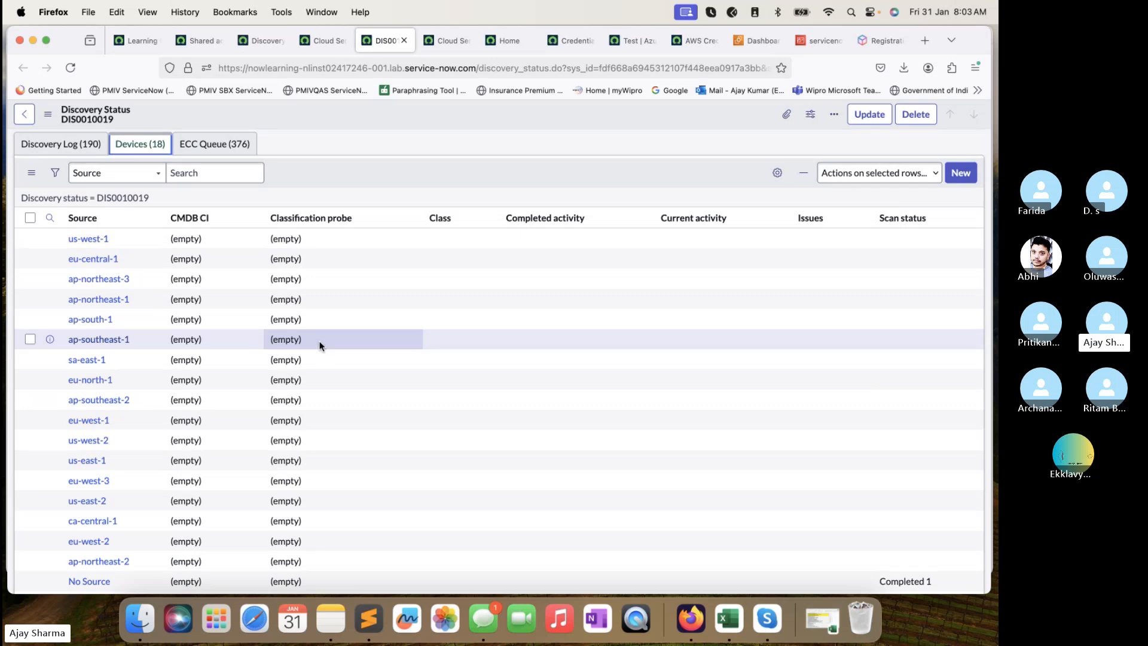
Check DIS0010019's ECC Queue entries, then return to the Discovery Schedules list.
left_click(233, 145)
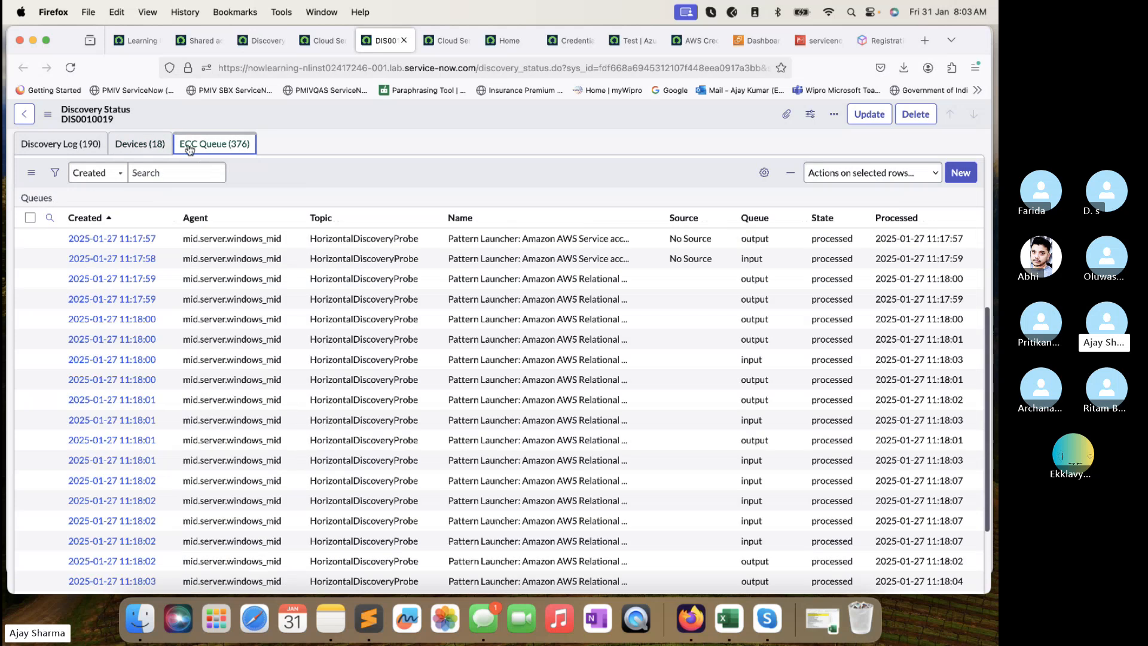
left_click(152, 149)
scroll(333, 367, "down", 5)
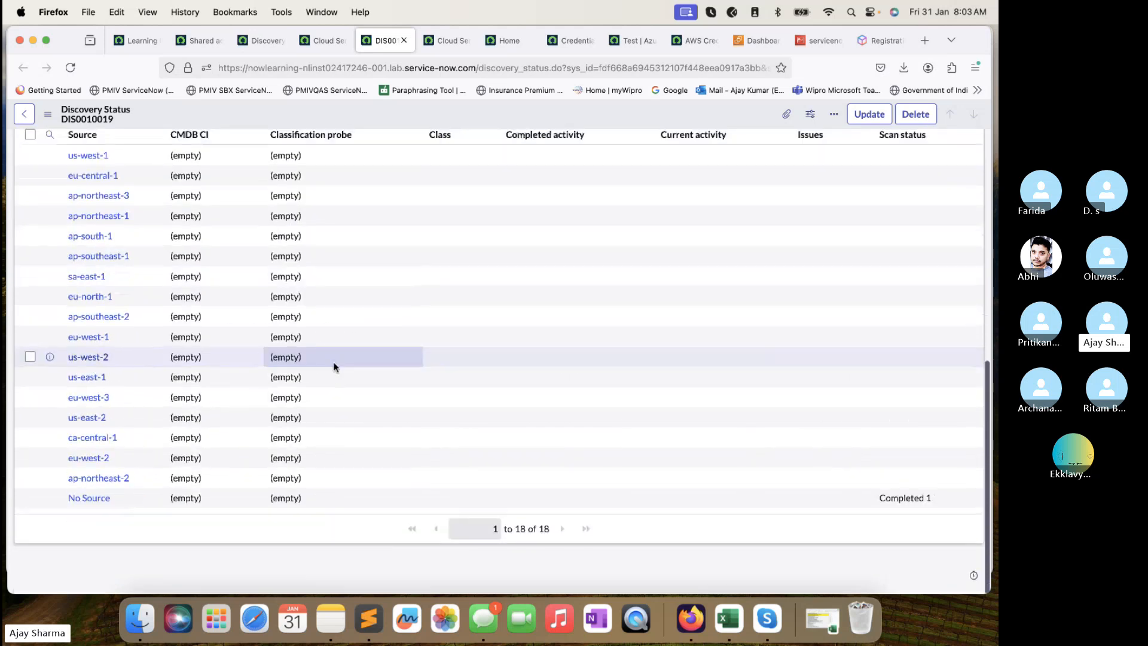
scroll(386, 278, "up", 5)
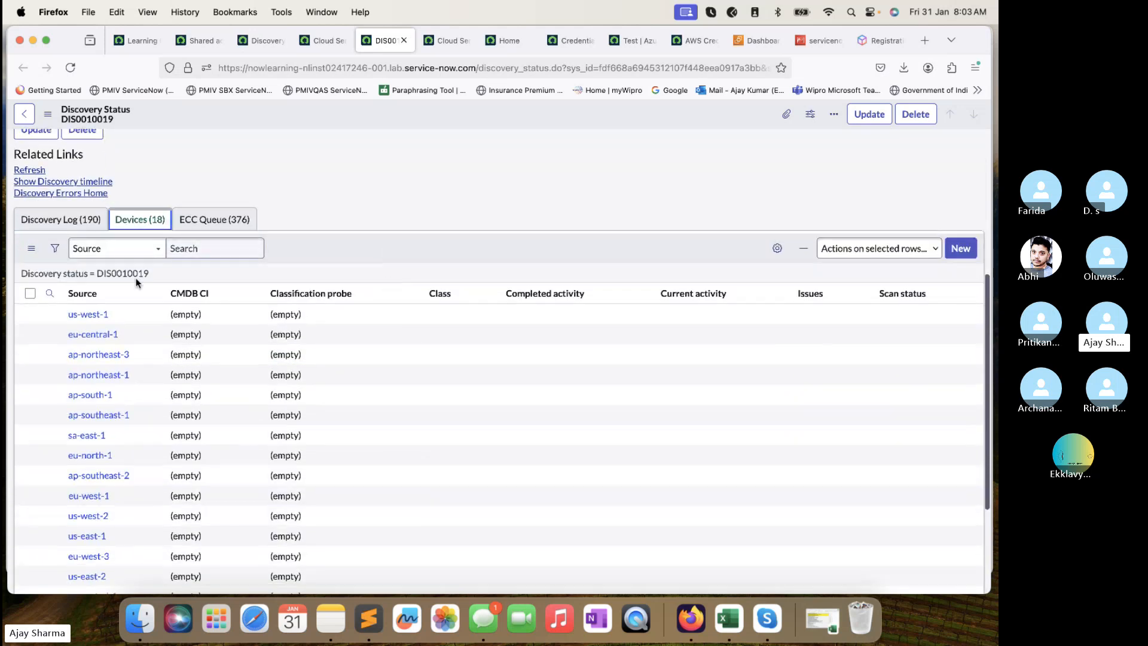
left_click(250, 41)
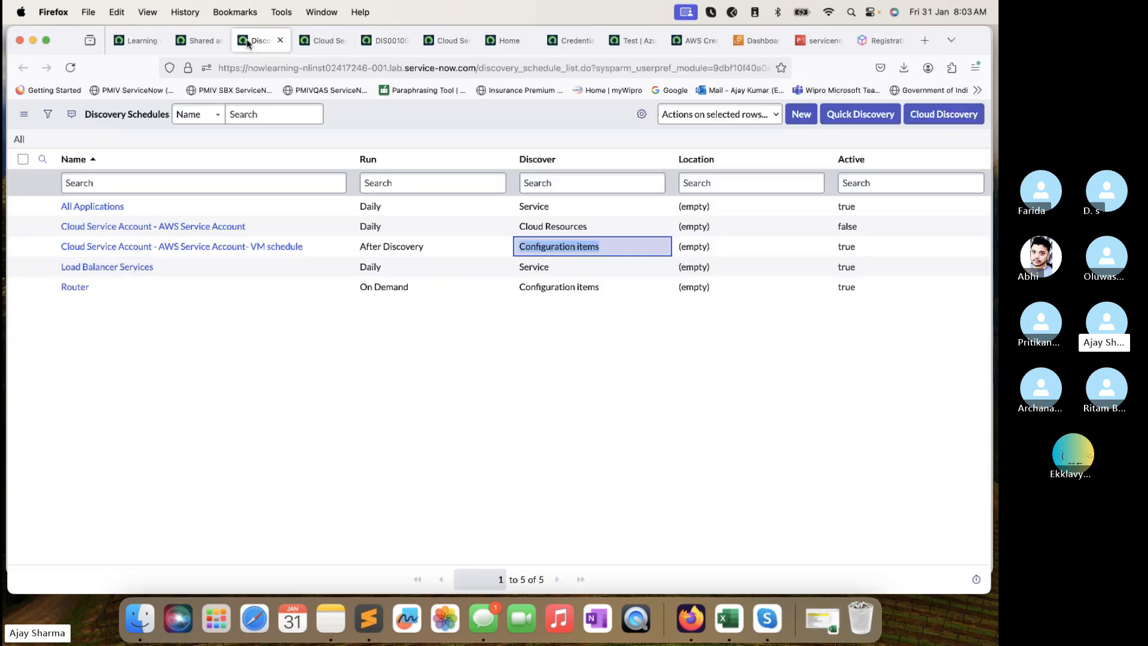
Open 'AWS Service Account' in a new tab and view its 17 logical datacenters from DIS0010019.
left_click(446, 40)
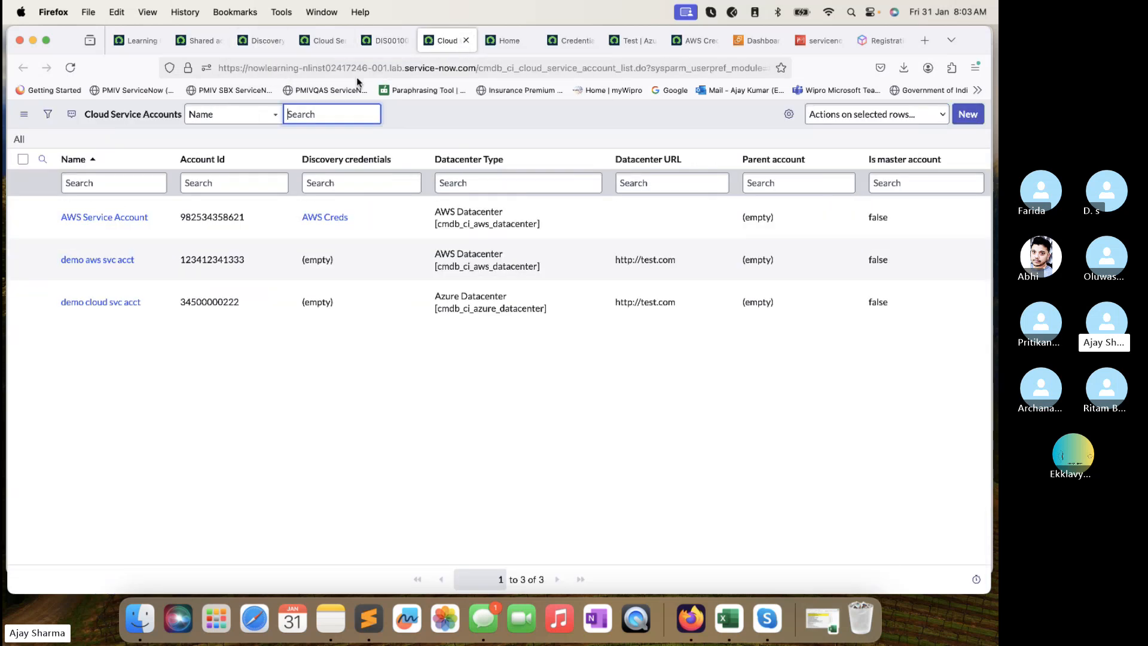
left_click(504, 41)
left_click(443, 36)
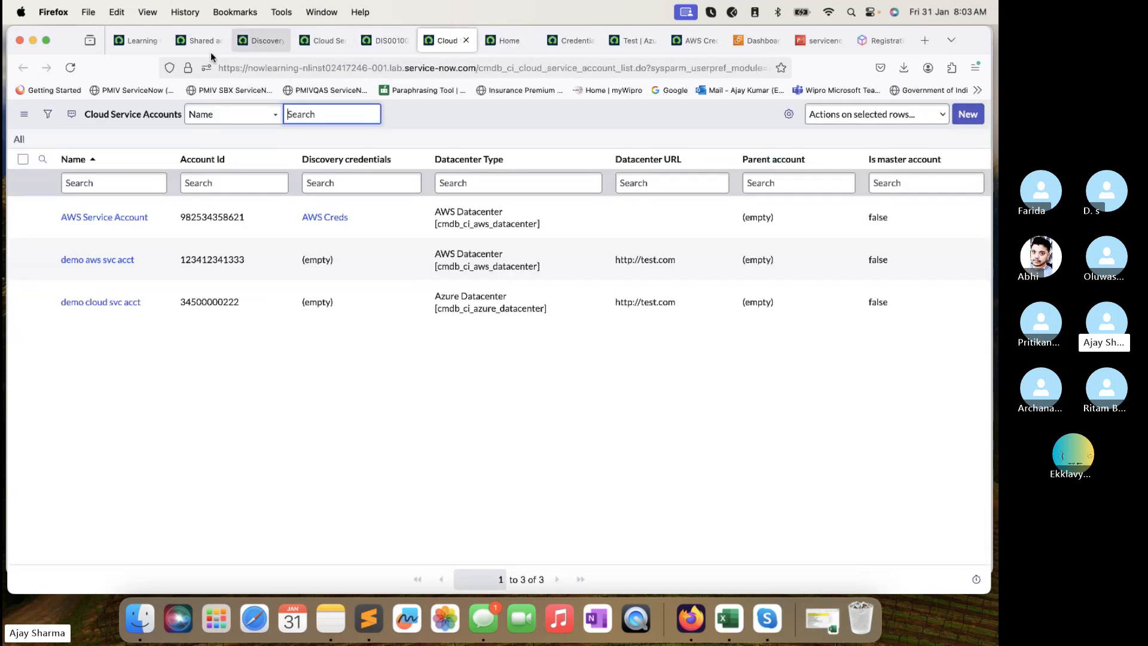
left_click(95, 219, "super")
left_click(475, 40)
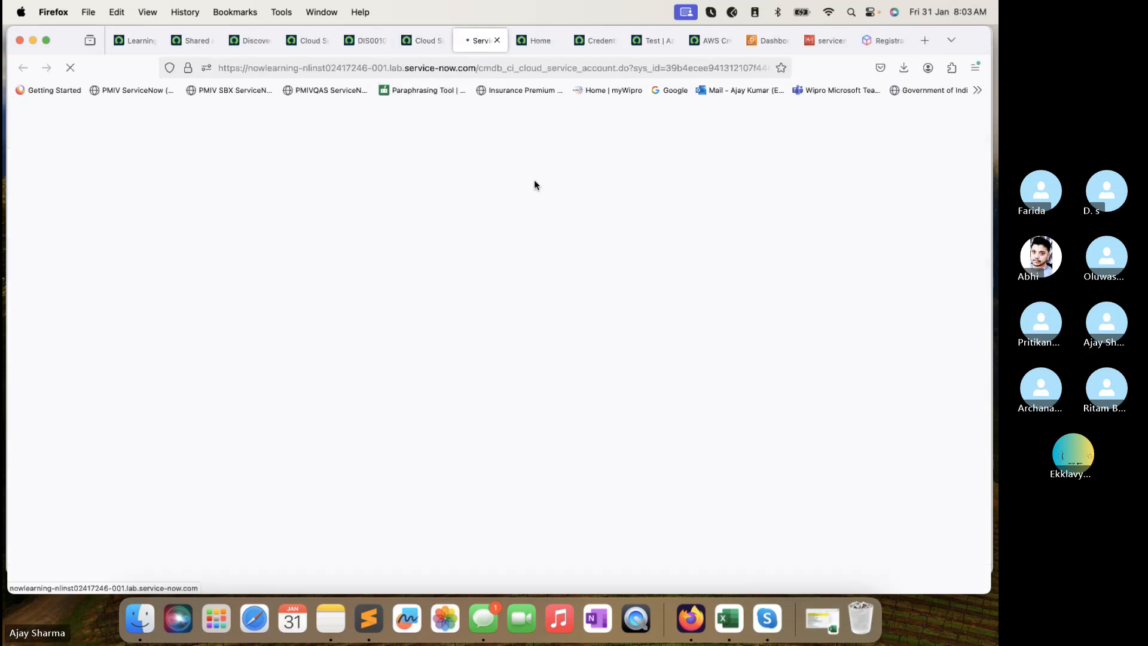
scroll(493, 347, "down", 5)
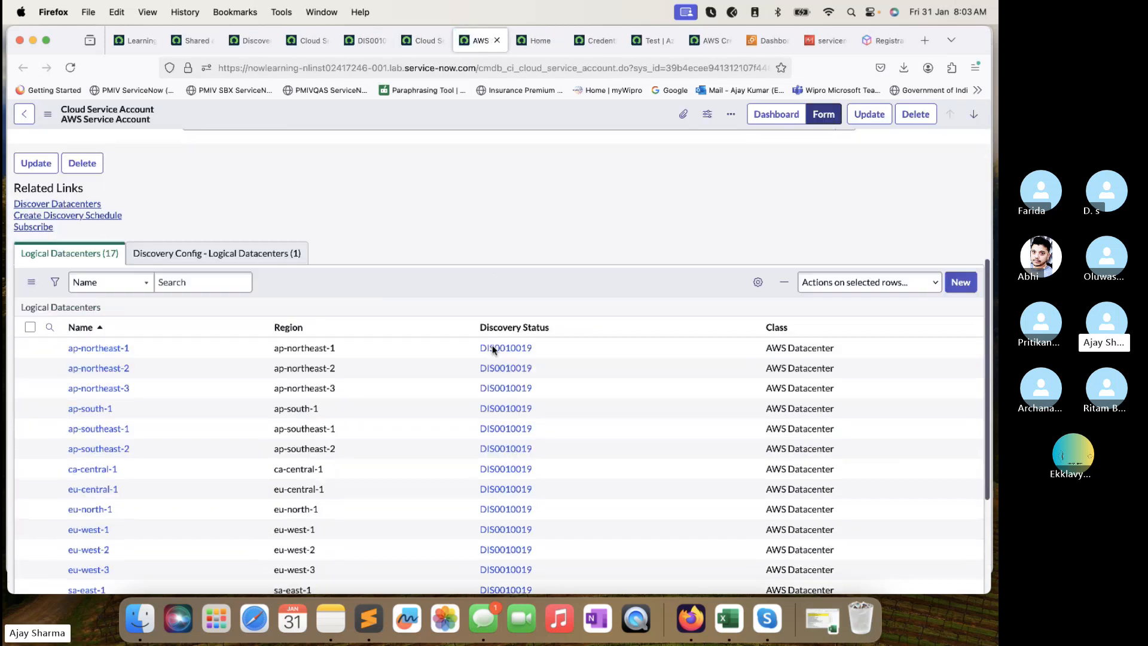
left_click(826, 41)
List the three running t3.micro EC2 instances in Europe (Stockholm).
left_click(781, 46)
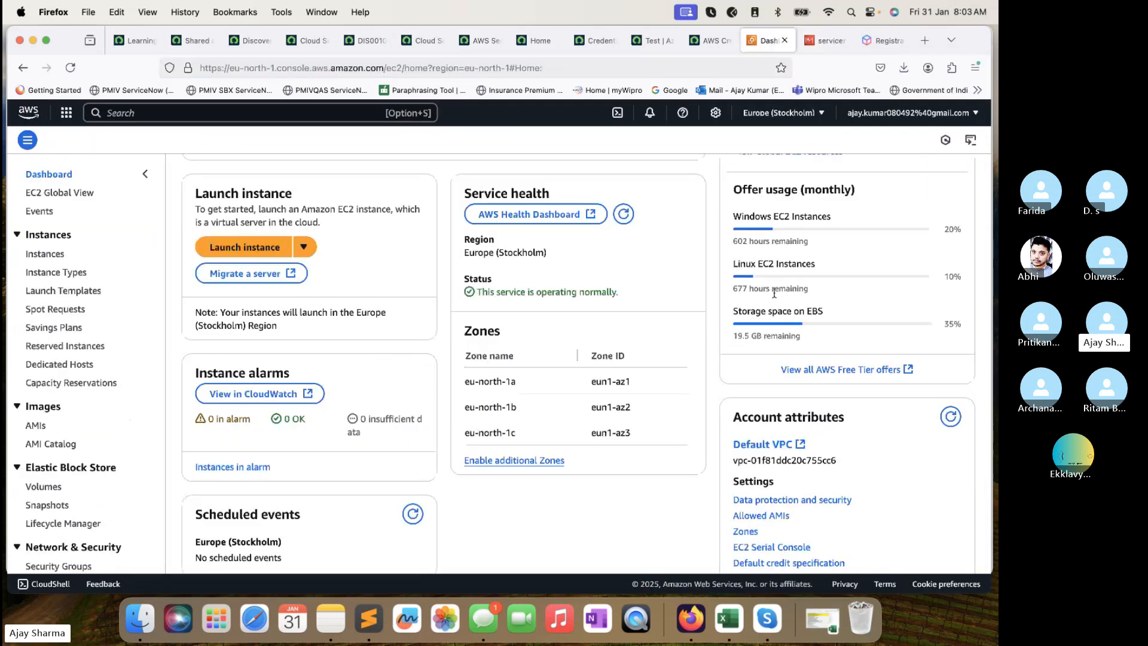
scroll(664, 219, "up", 3)
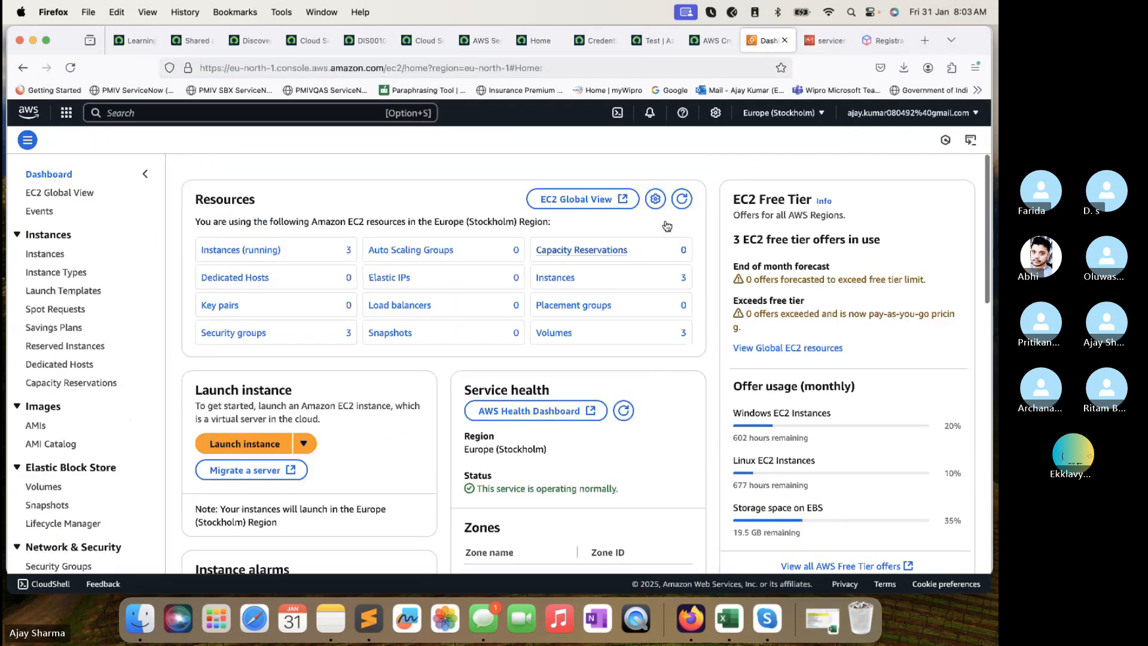
left_click(45, 254)
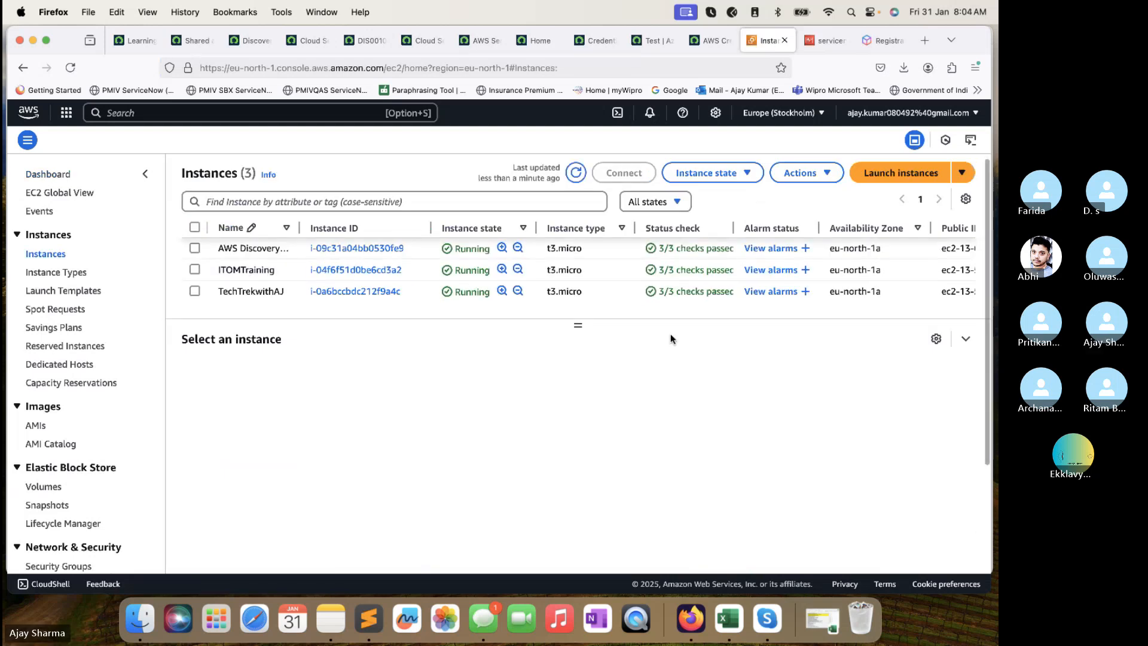
left_click(705, 41)
Open eu-north-1 from the Logical Datacenters list in a new tab and switch to it.
left_click(652, 41)
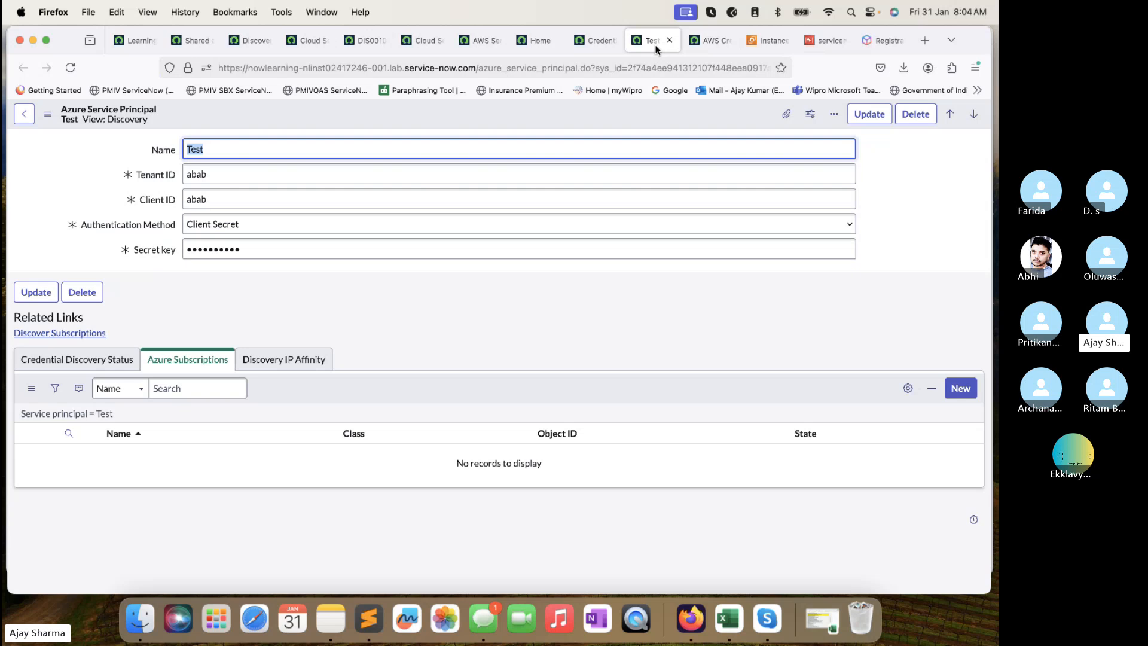
left_click(487, 42)
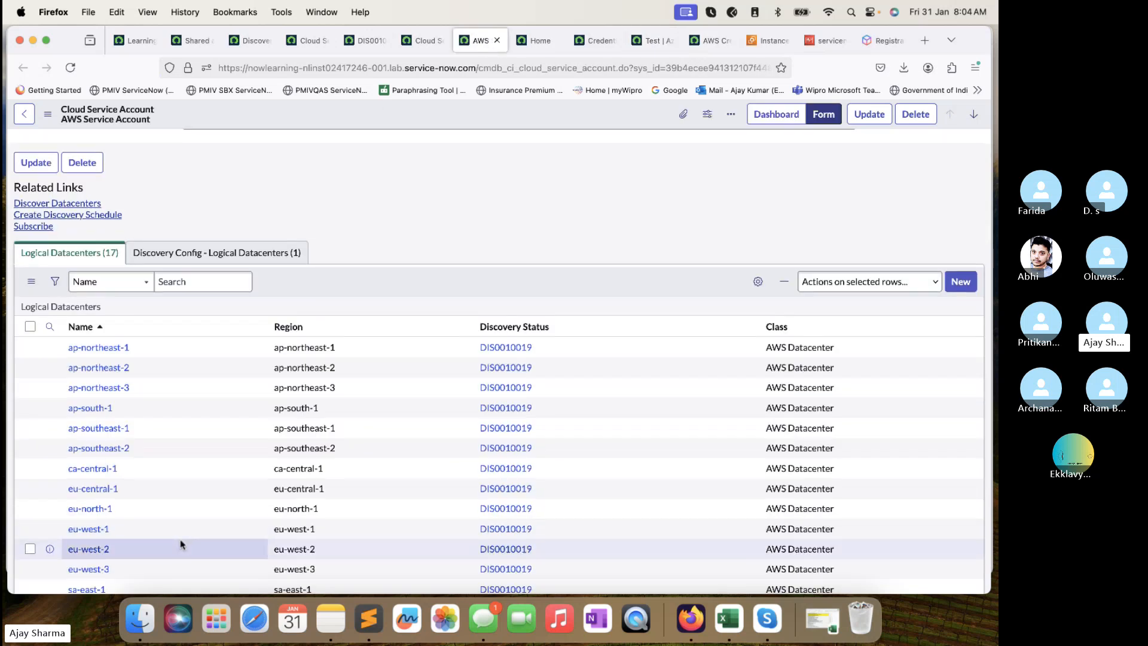
scroll(181, 544, "down", 3)
scroll(181, 544, "down", 3)
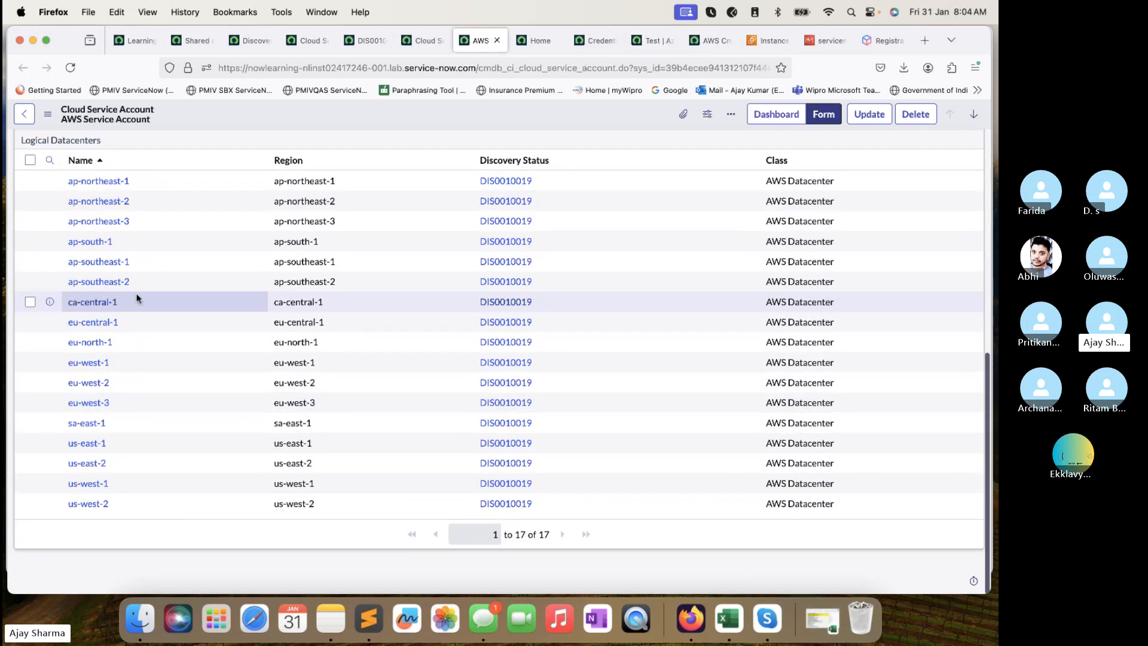
scroll(127, 210, "up", 1)
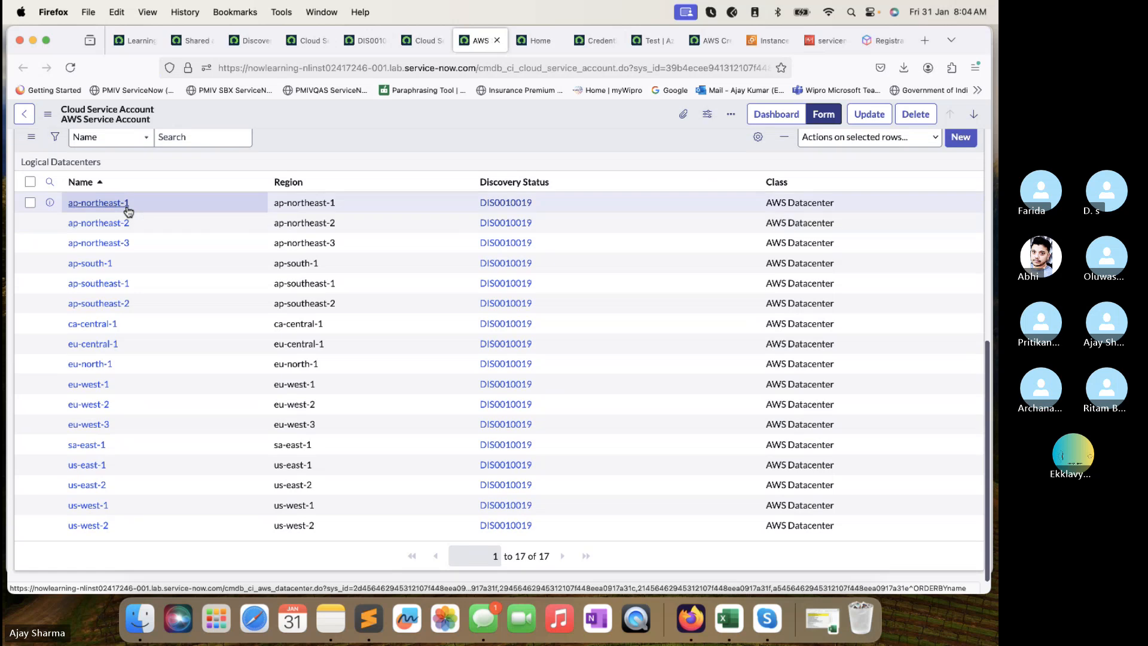
left_click(102, 367, "super")
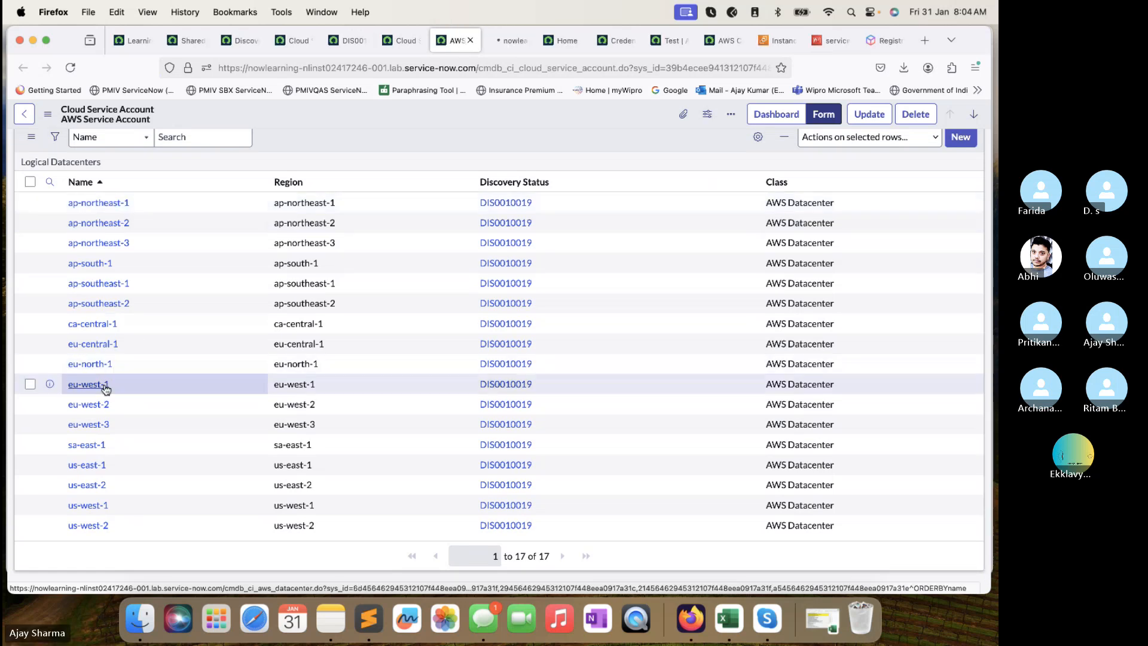
left_click(497, 40)
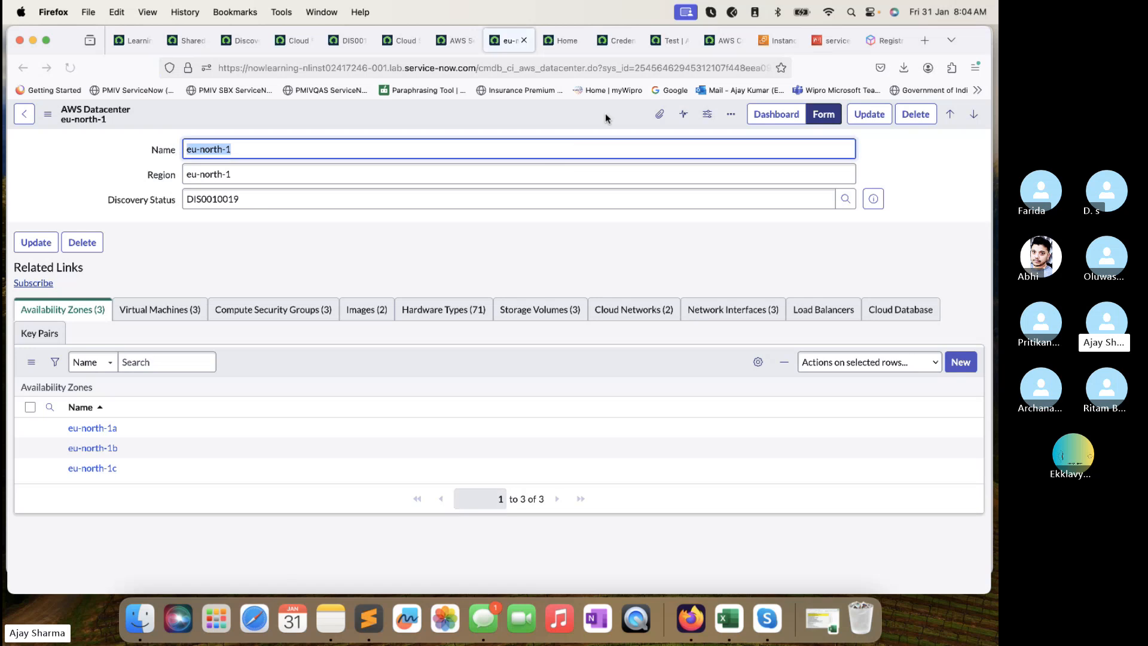
Compare eu-north-1's three virtual machines and compute security groups against the running EC2 instances.
left_click(771, 49)
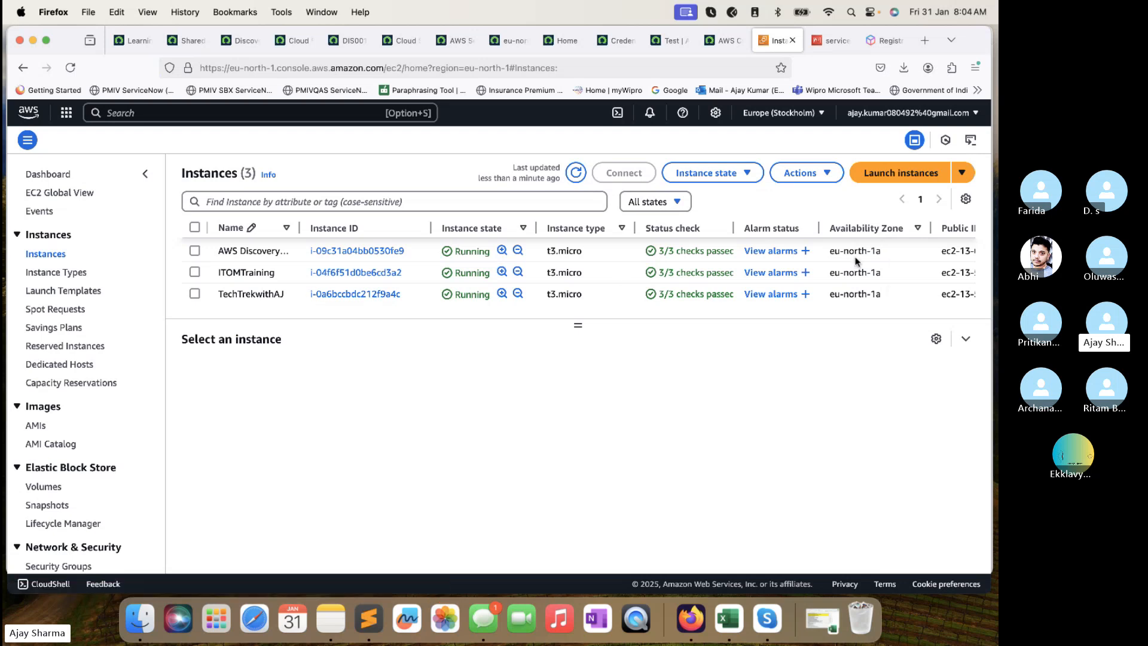
left_click(508, 40)
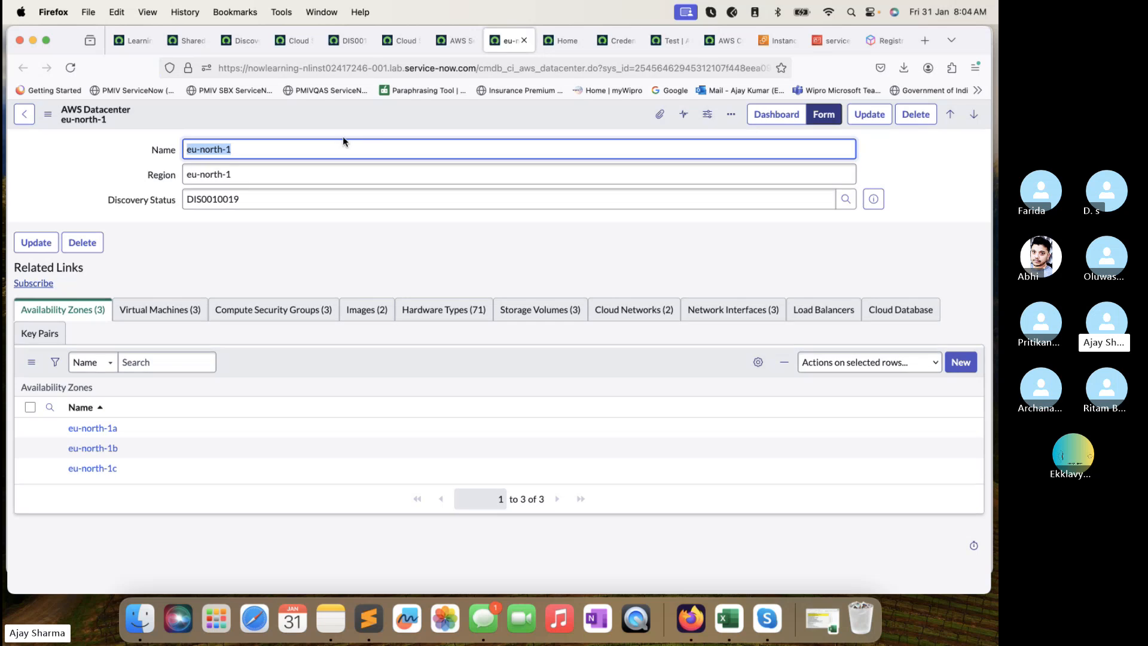
left_click(278, 140)
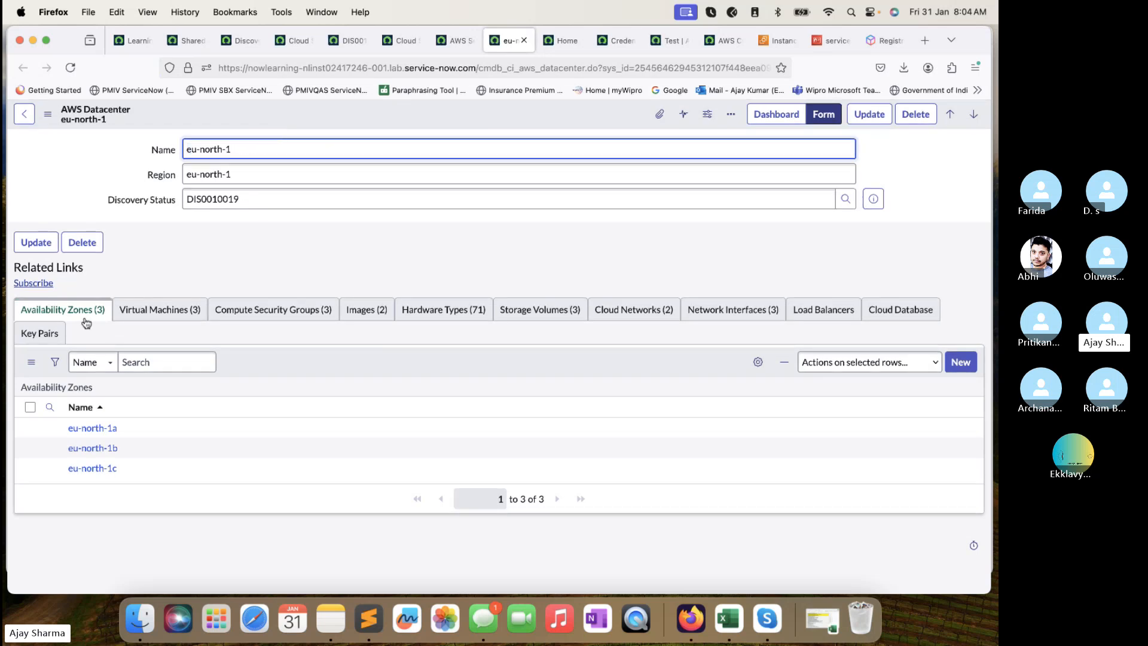
left_click(153, 308)
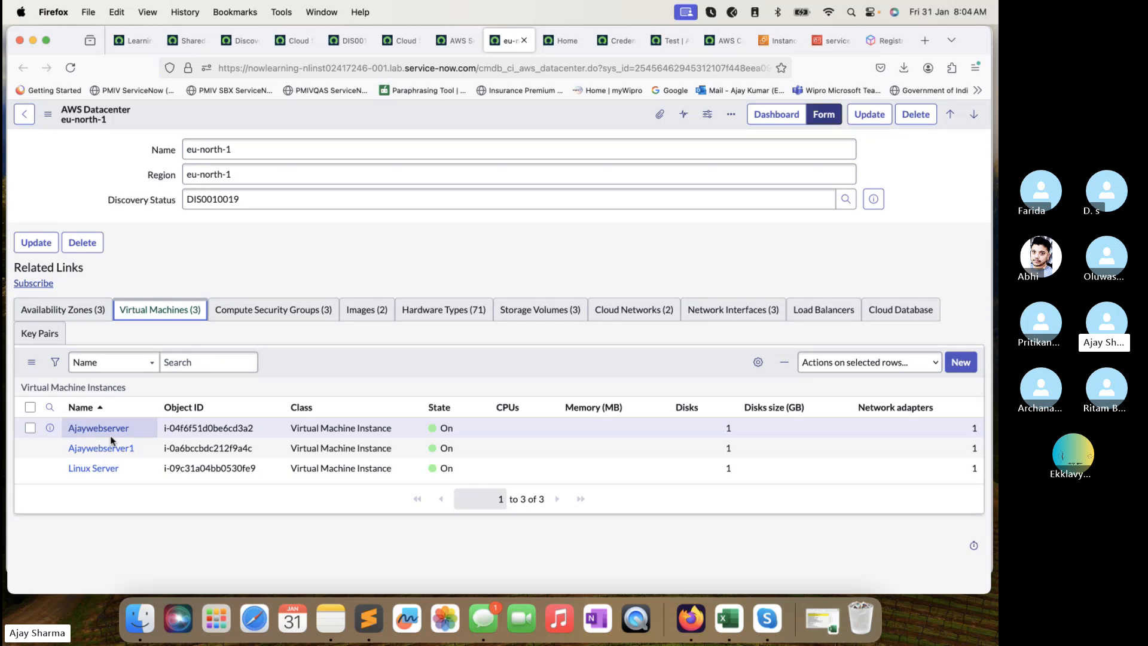
left_click(261, 312)
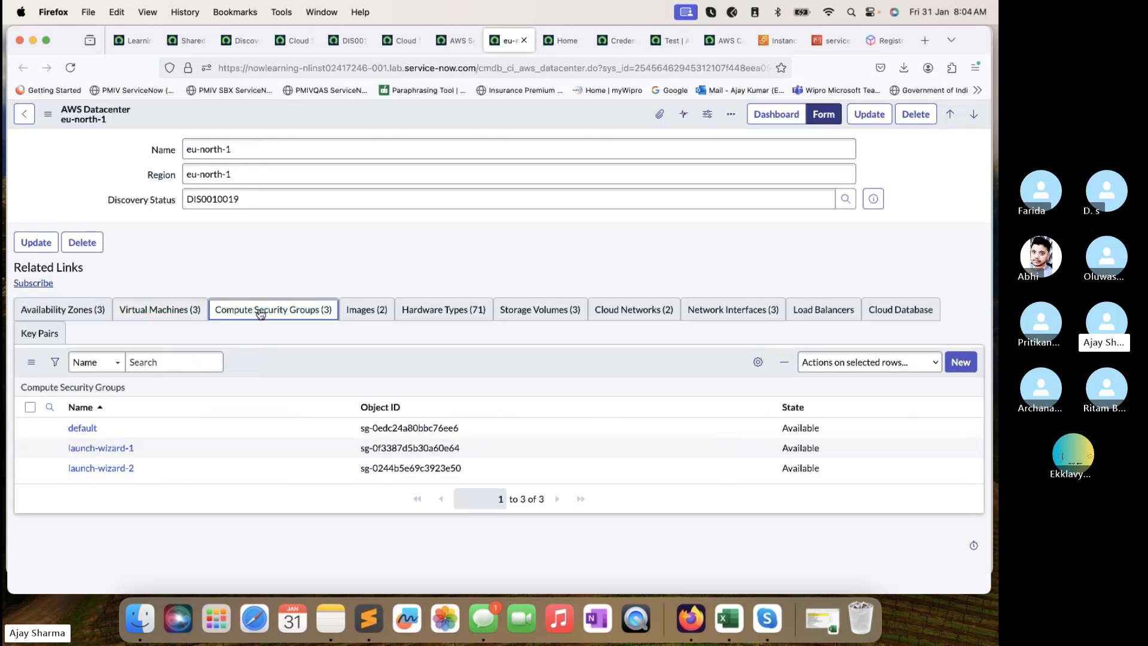
left_click(453, 41)
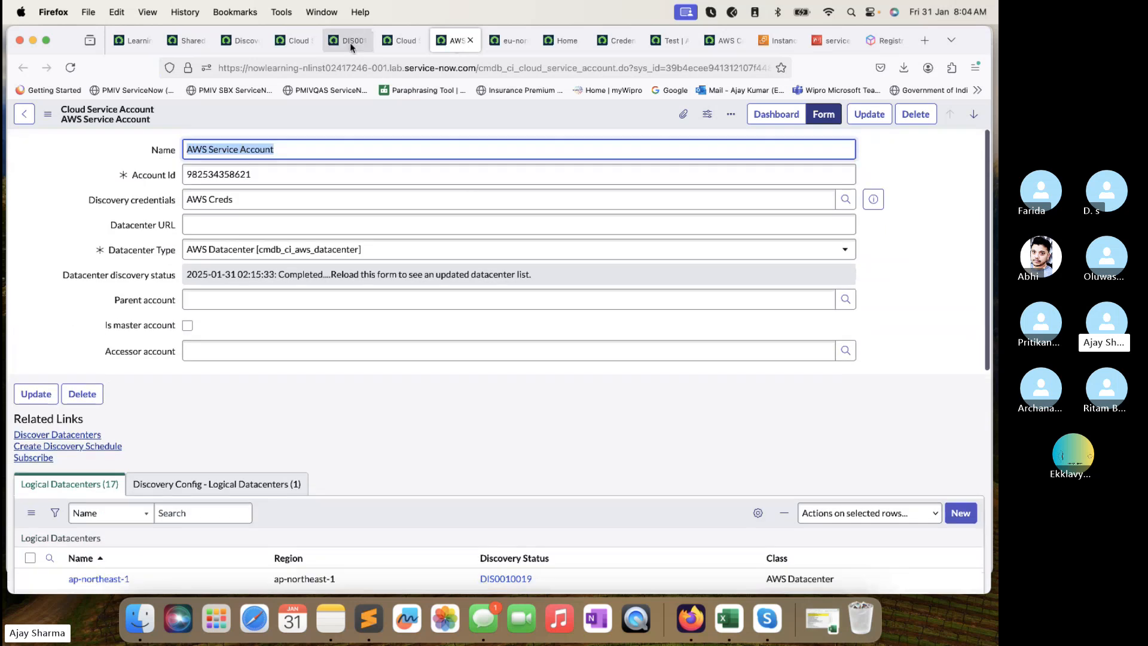
Run Discover now on the AWS Service Account schedule, starting discovery DIS0010030.
left_click(349, 40)
scroll(233, 197, "up", 5)
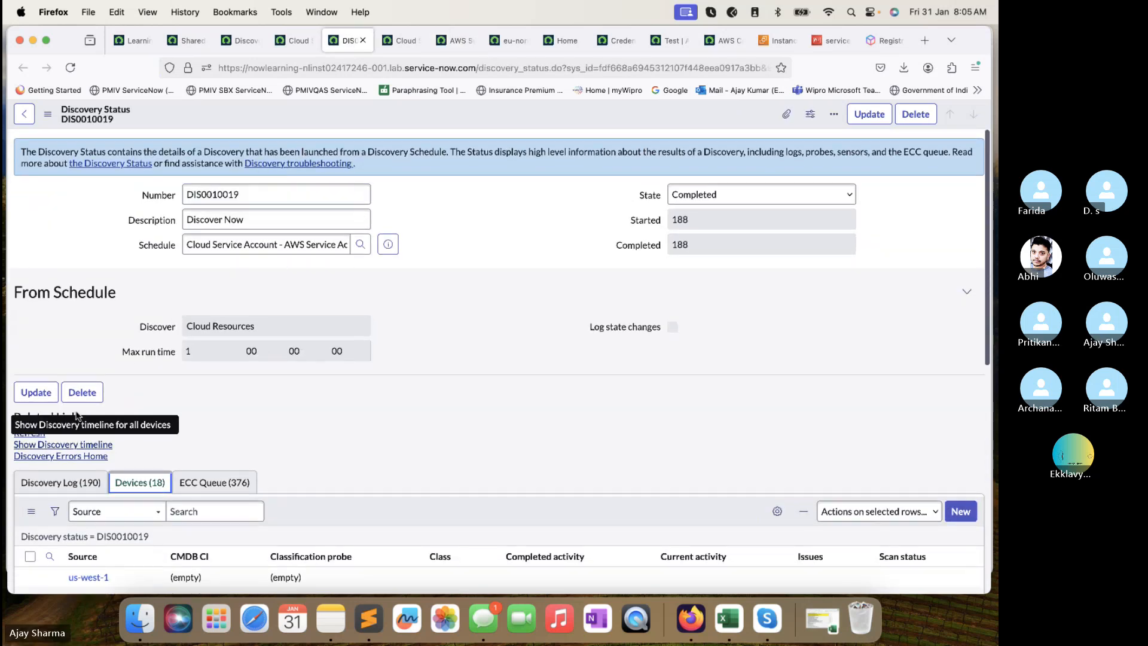
left_click(296, 41)
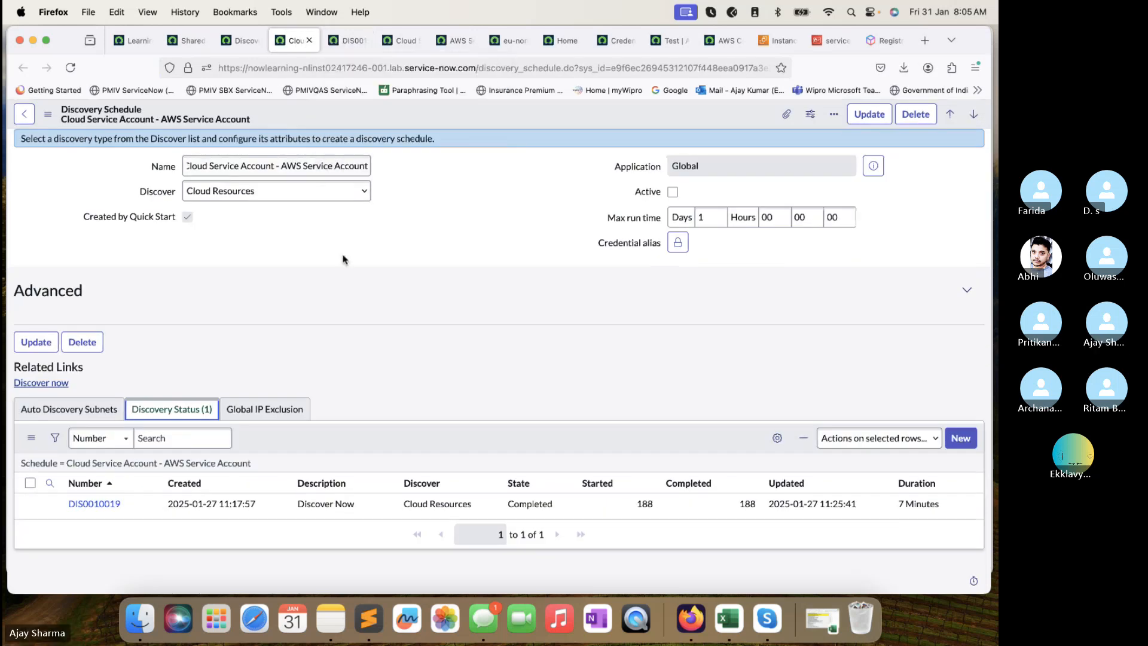
left_click(42, 383)
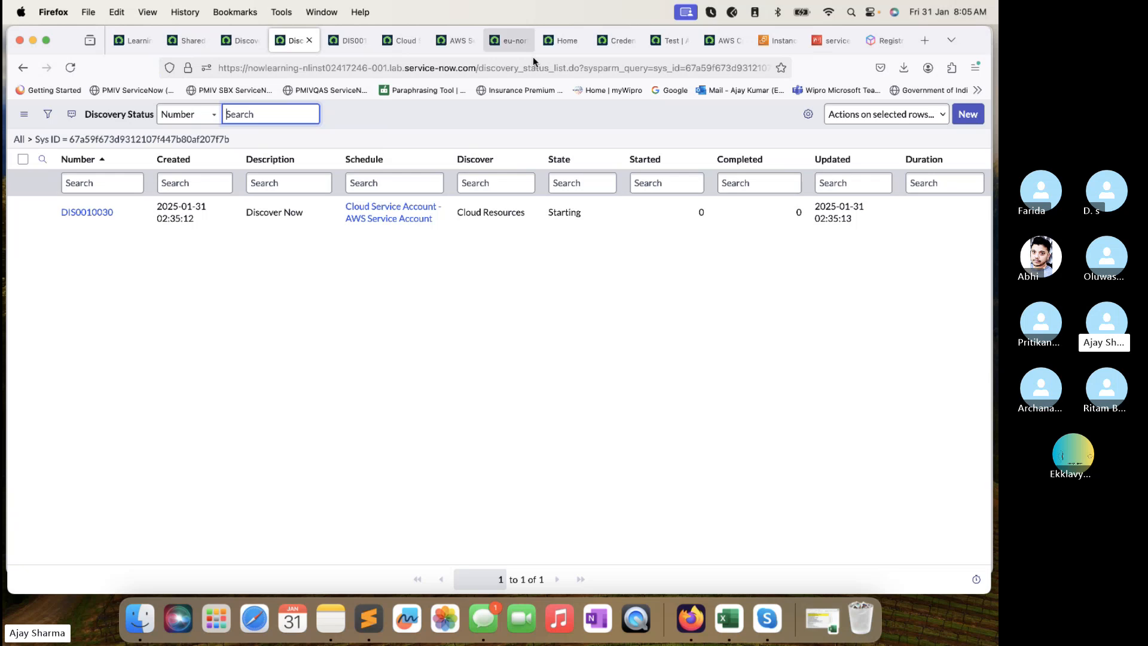
Reload eu-north-1 to show discovery DIS0010030 and review its virtual machines and security groups.
left_click(509, 41)
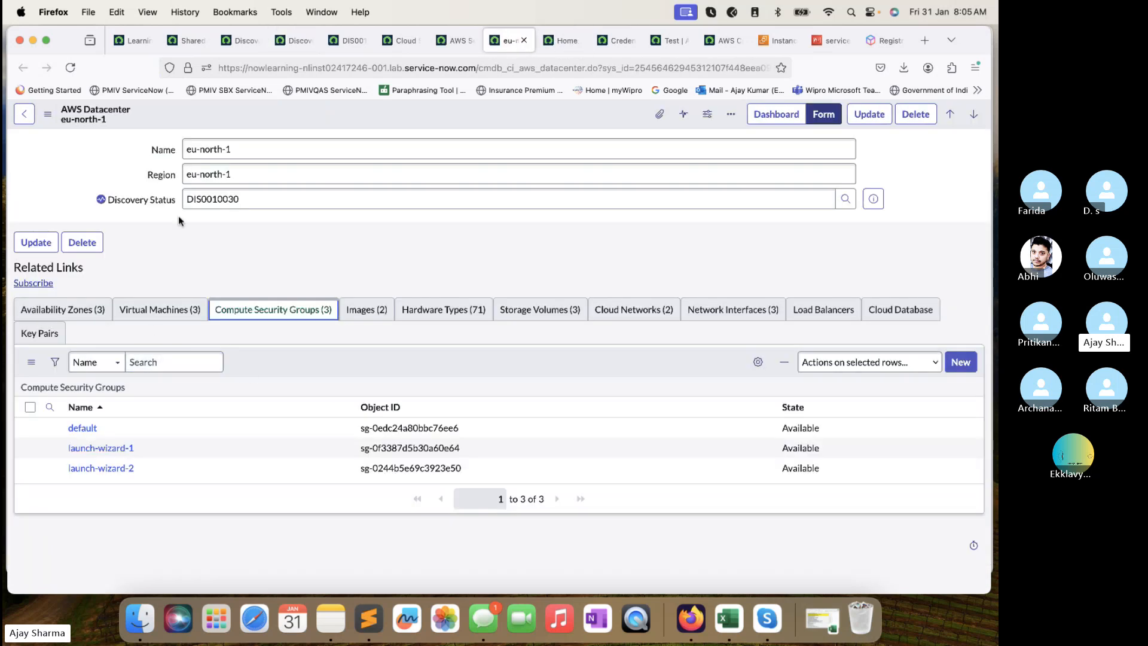
left_click(70, 68)
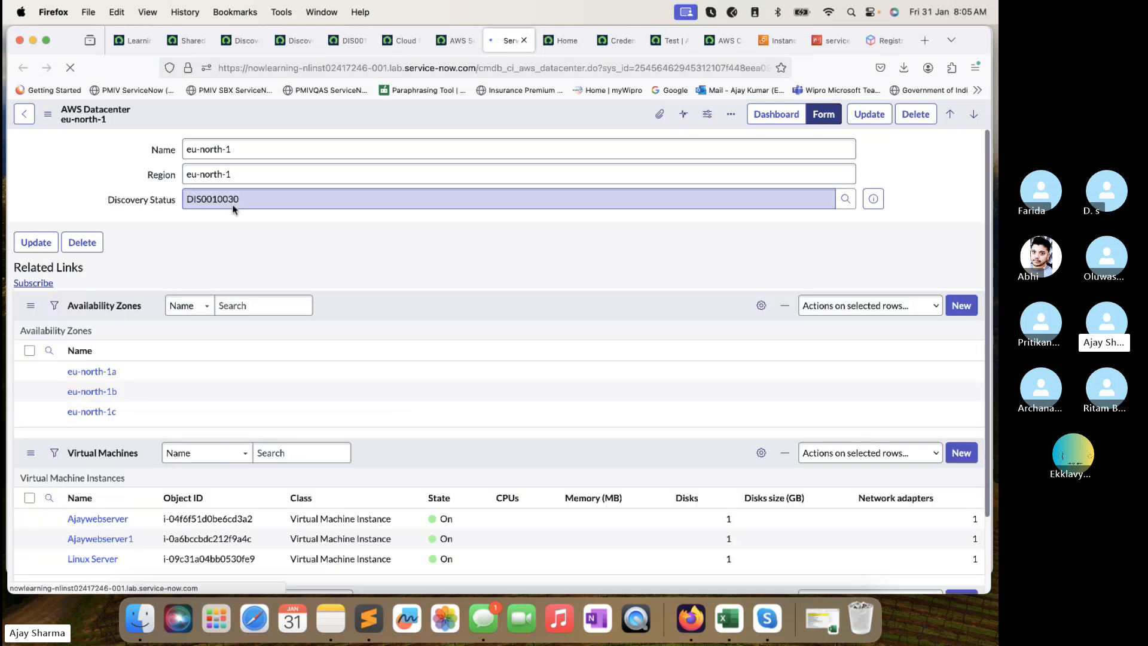
scroll(235, 209, "down", 2)
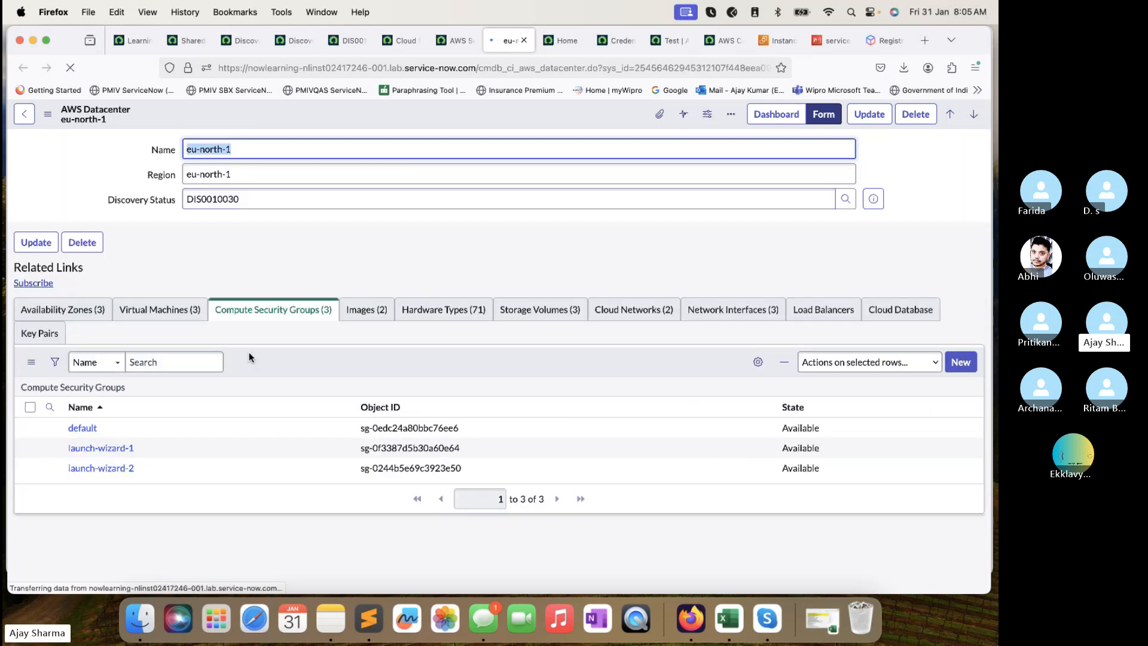
left_click(154, 312)
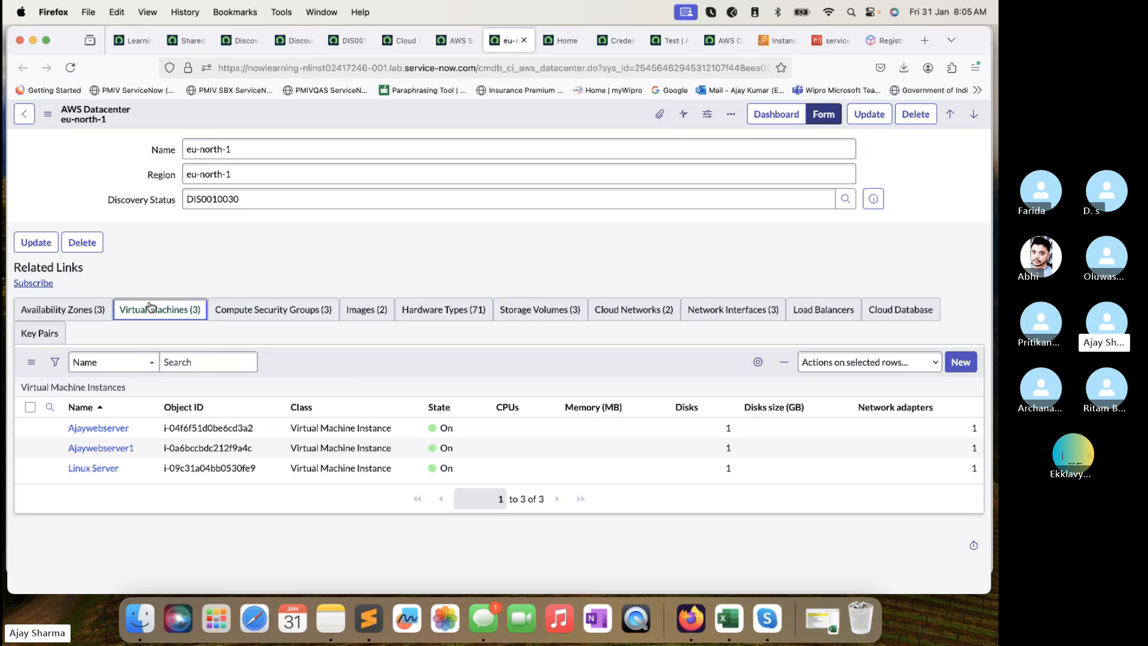
left_click(276, 313)
Review images, 71 hardware types, three storage volumes, two networks, interfaces, load balancers, databases and key pairs.
left_click(366, 311)
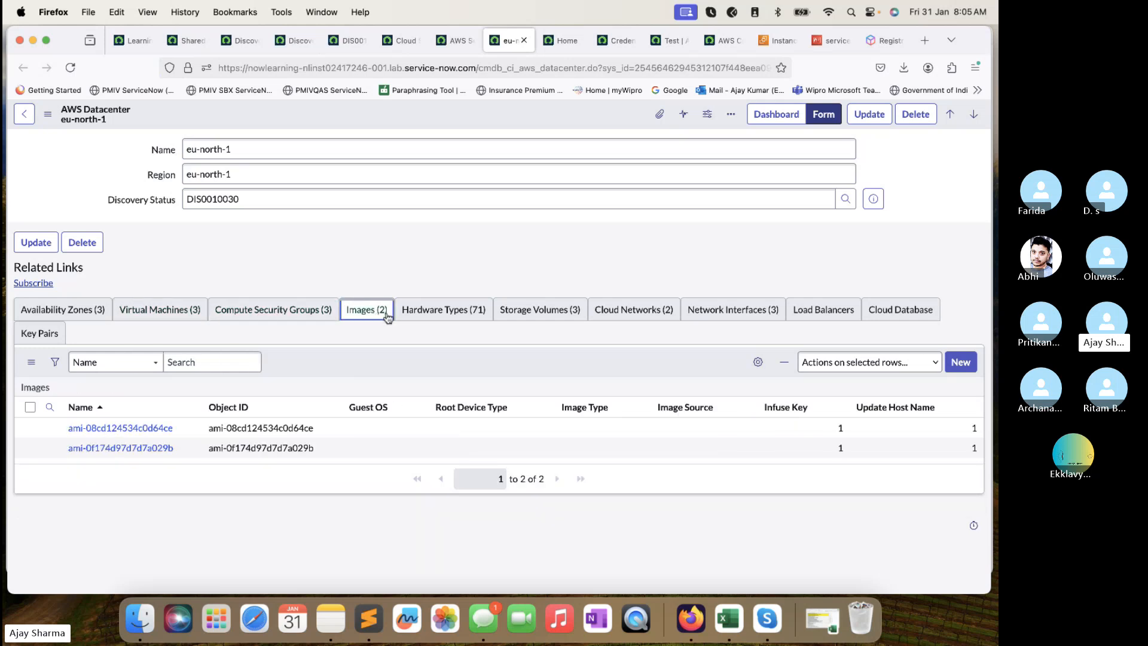
left_click(465, 314)
left_click(555, 312)
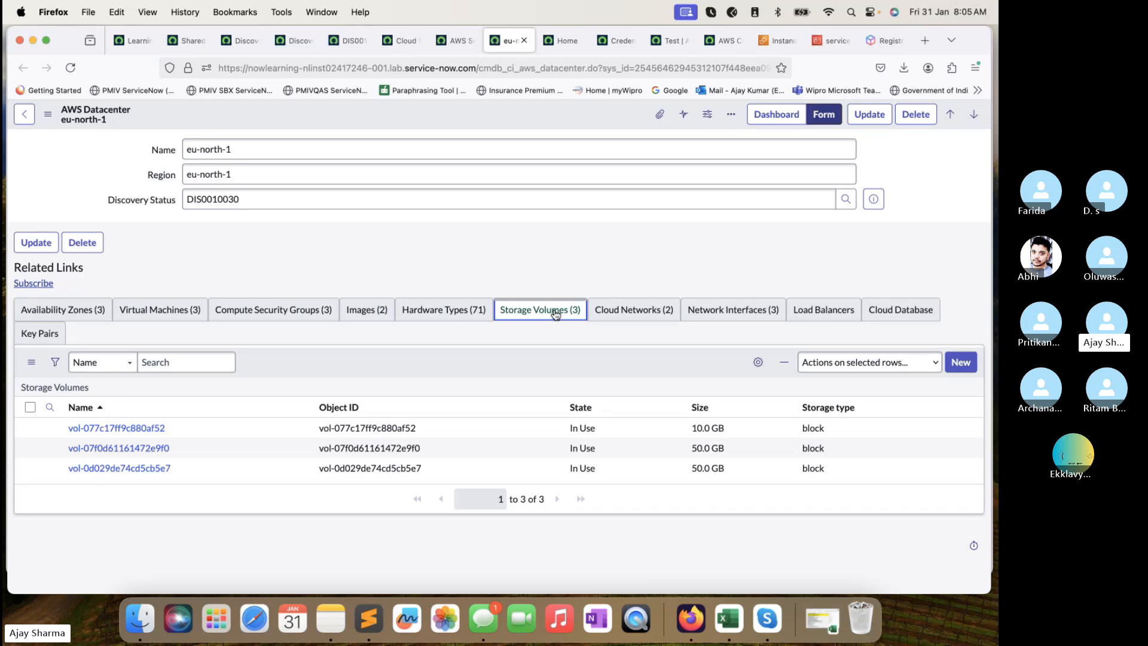
left_click(614, 311)
left_click(741, 309)
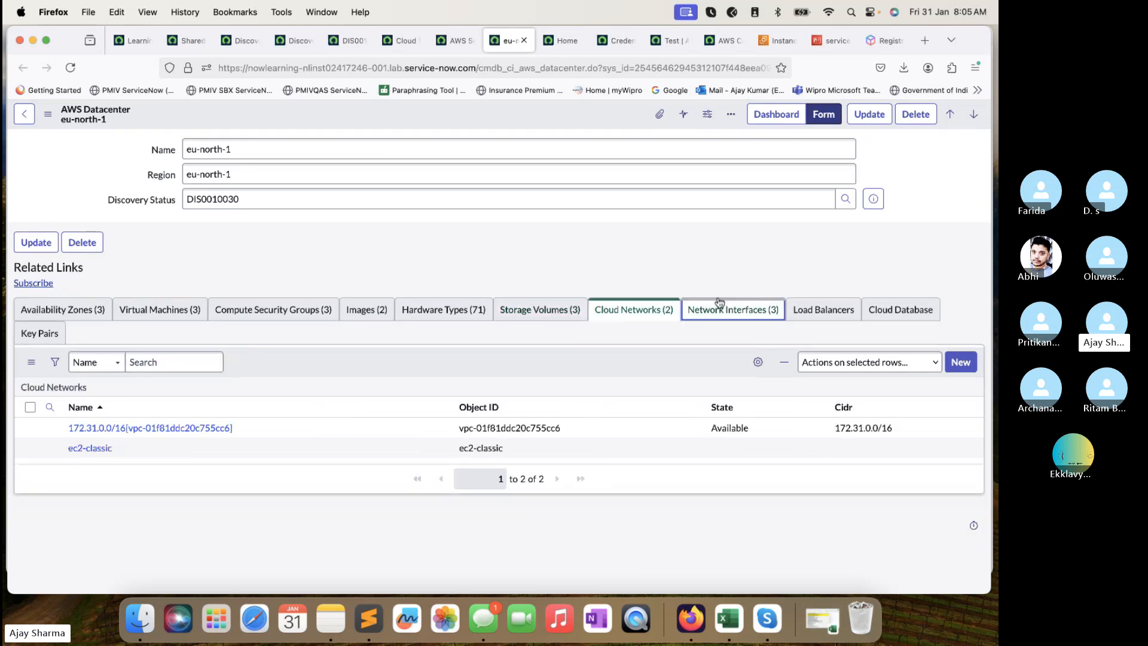
left_click(831, 320)
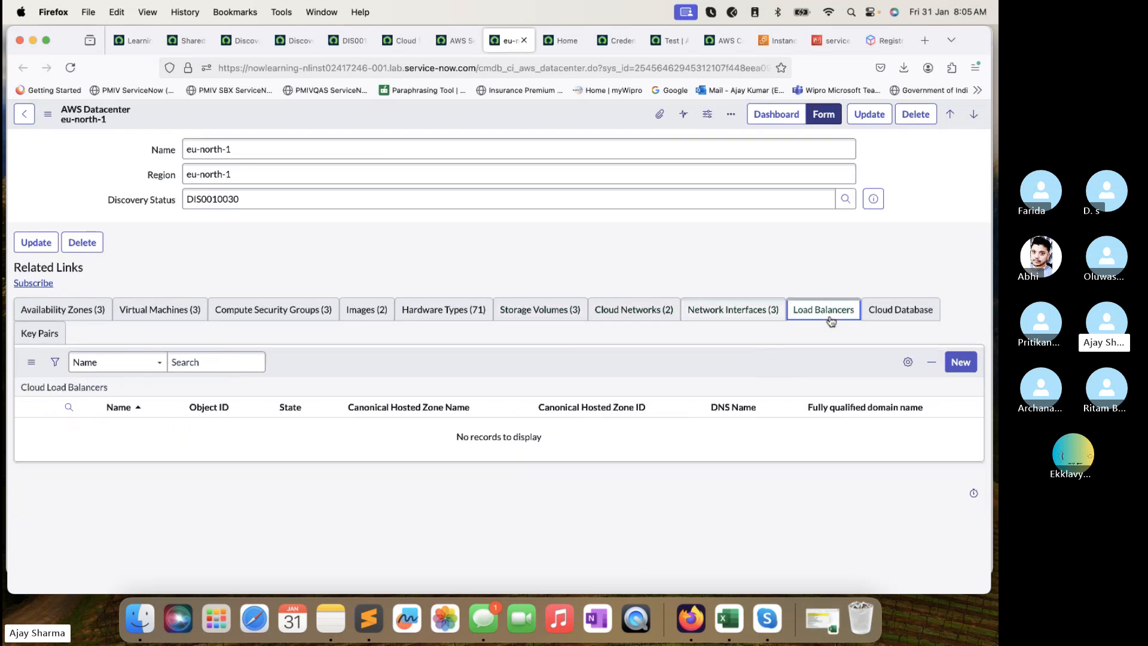
left_click(893, 311)
left_click(128, 358)
left_click(53, 338)
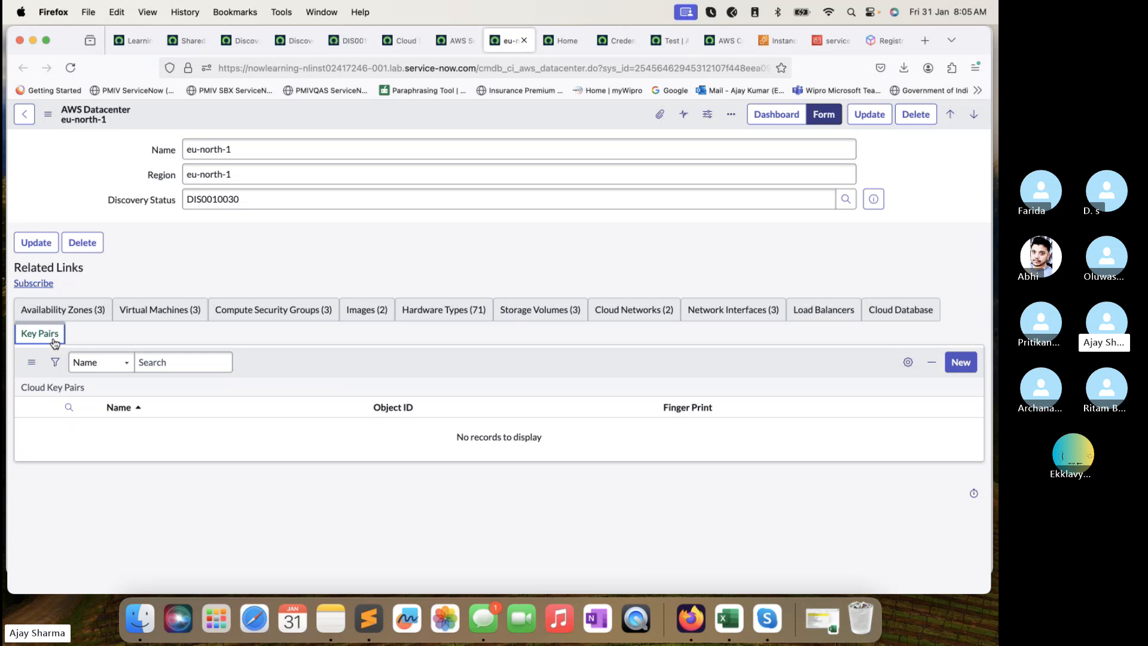
Recheck hardware types, security groups, the three virtual machines and three storage volumes.
left_click(431, 310)
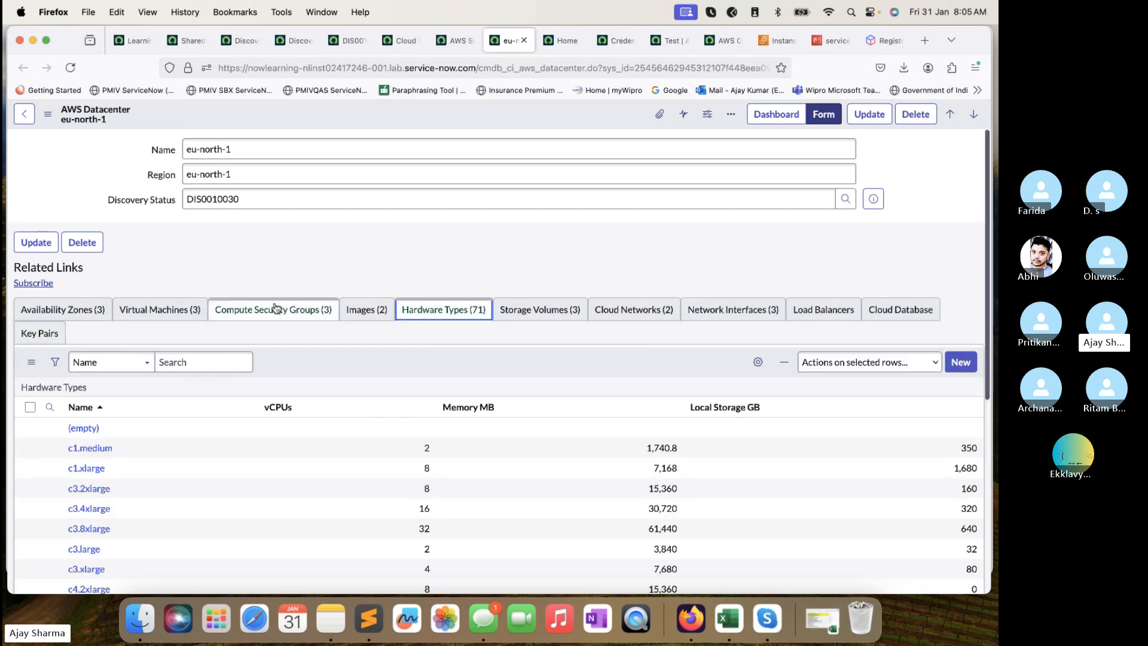
left_click(275, 307)
left_click(163, 306)
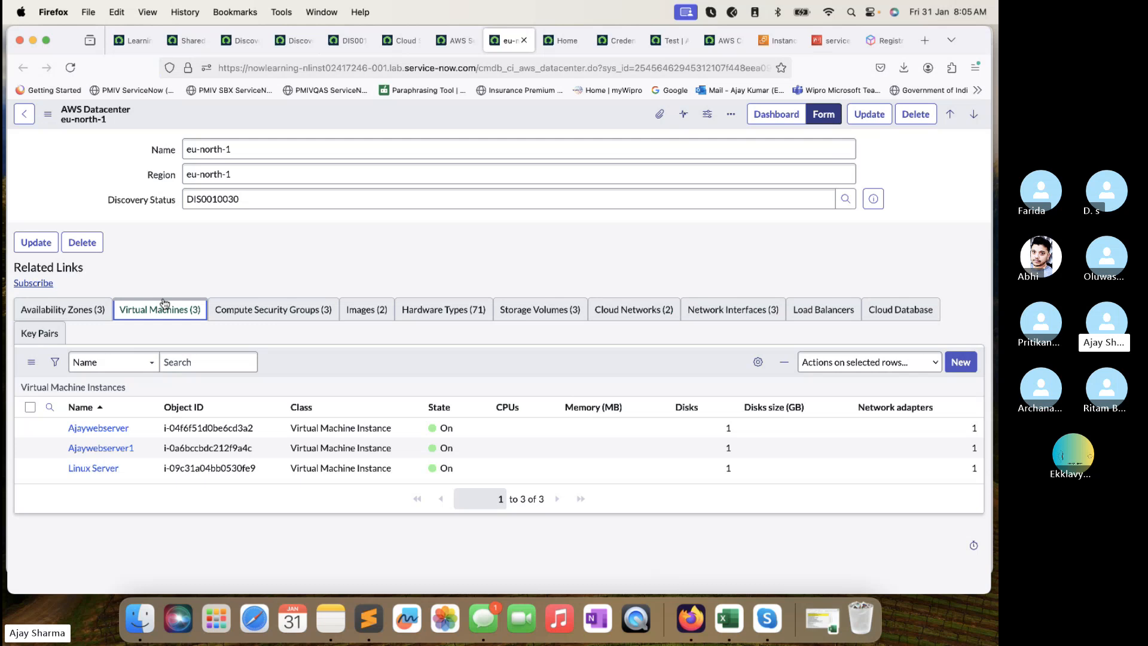
left_click(517, 311)
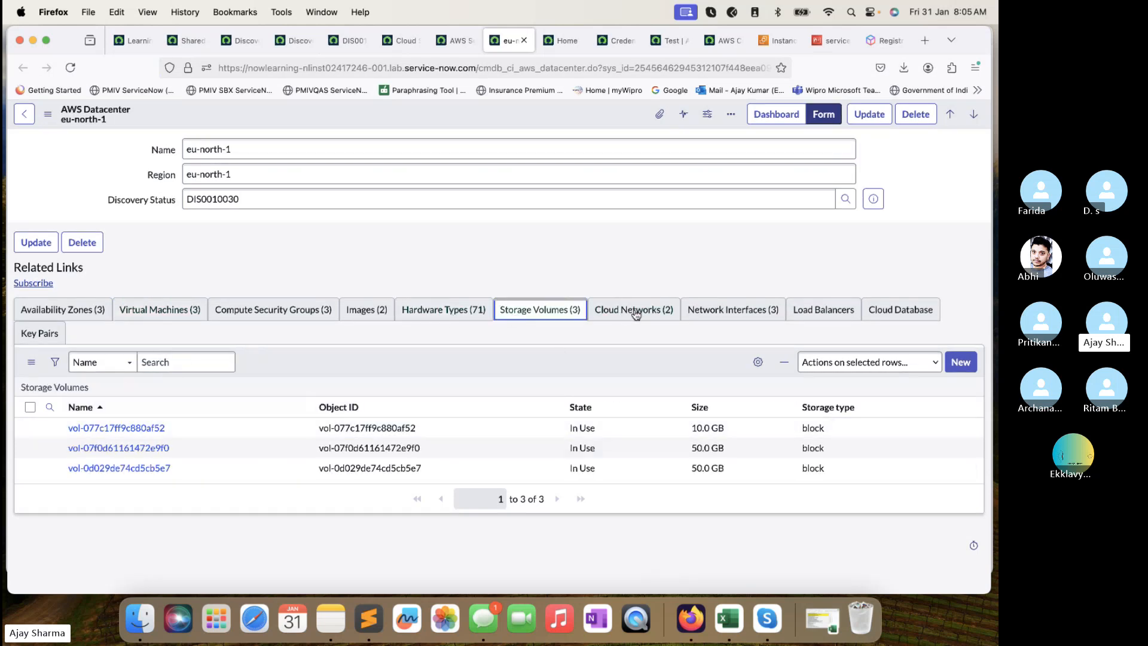
Open the Storage Volumes list in a new window and note its table name in the address.
right_click(76, 387)
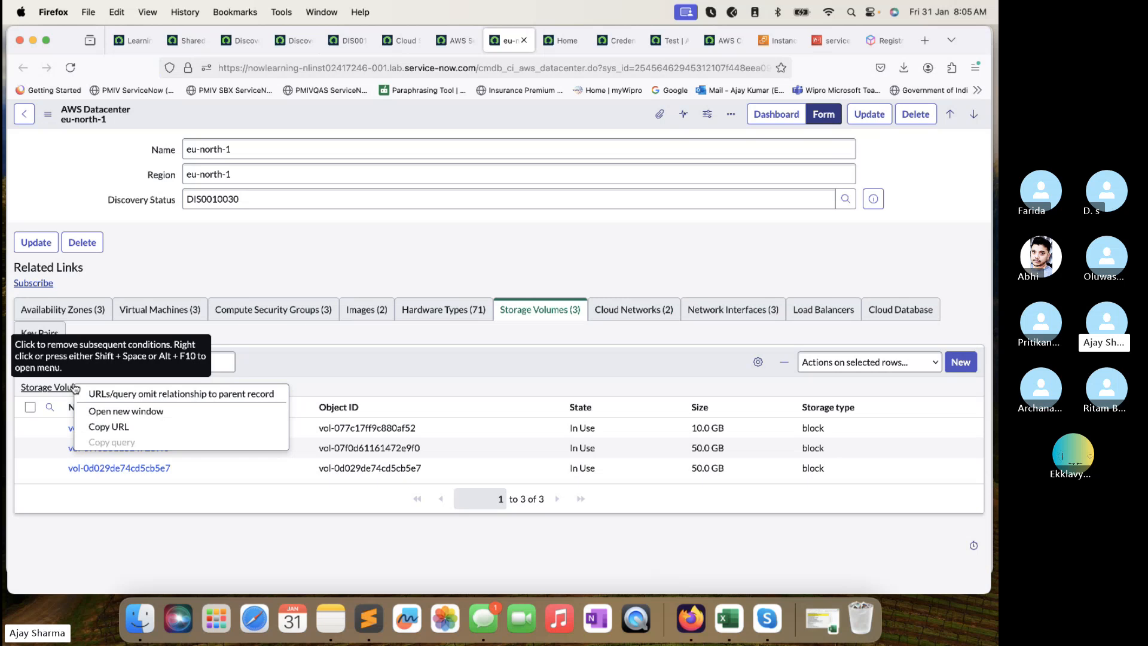
left_click(122, 412)
left_click(529, 42)
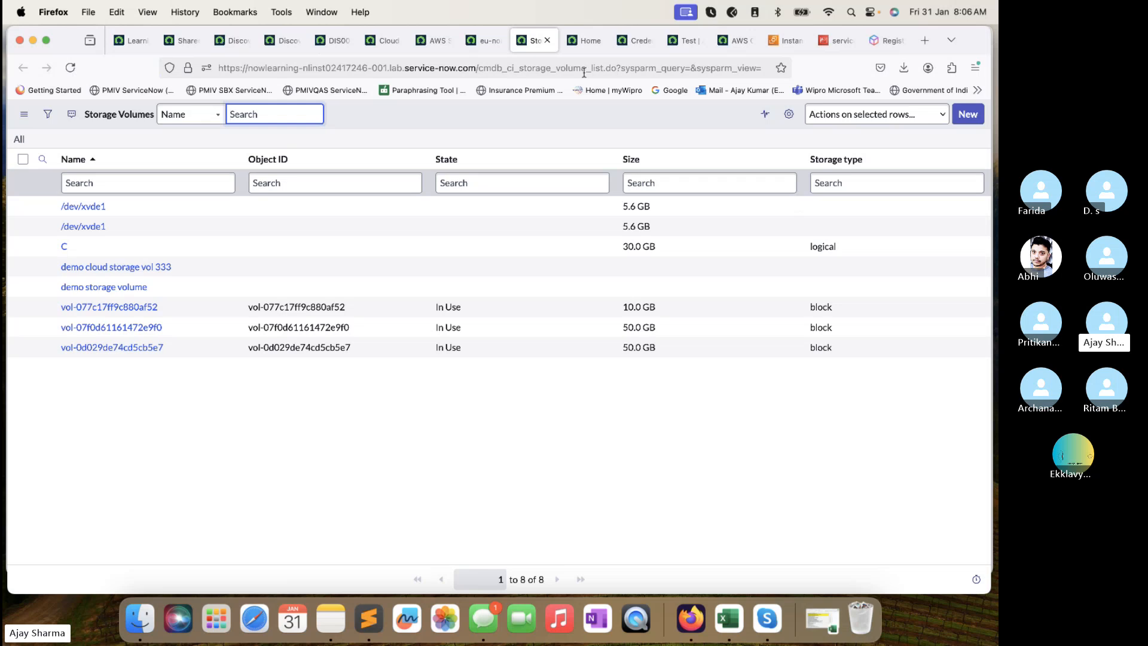
left_click_drag(587, 68, 476, 68)
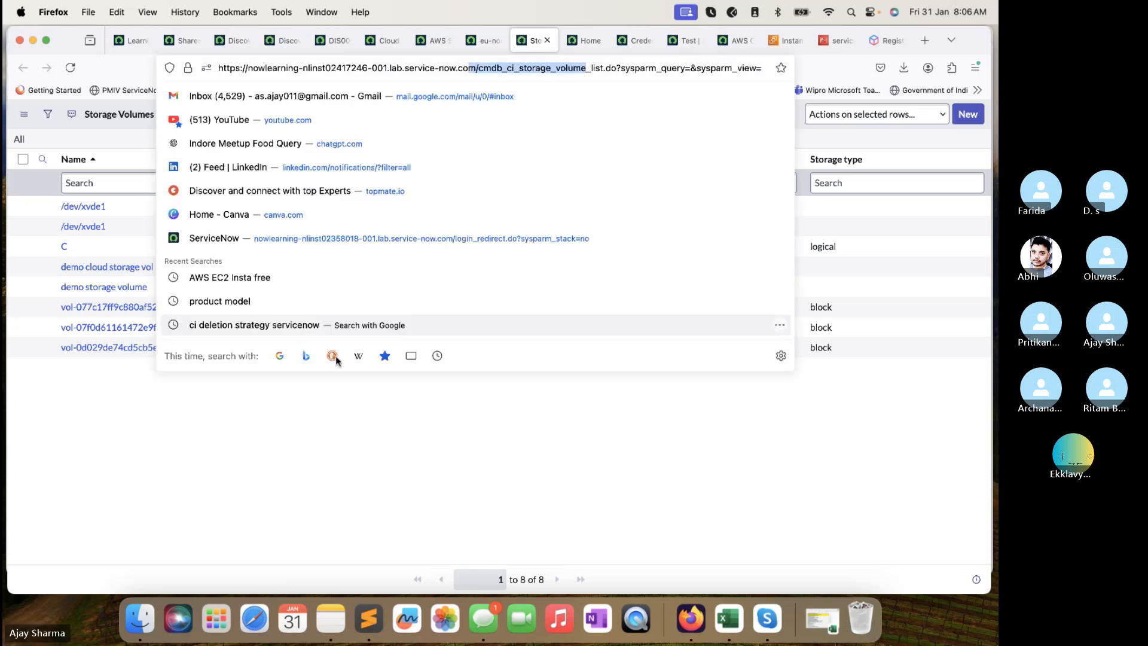
left_click(329, 383)
left_click(481, 43)
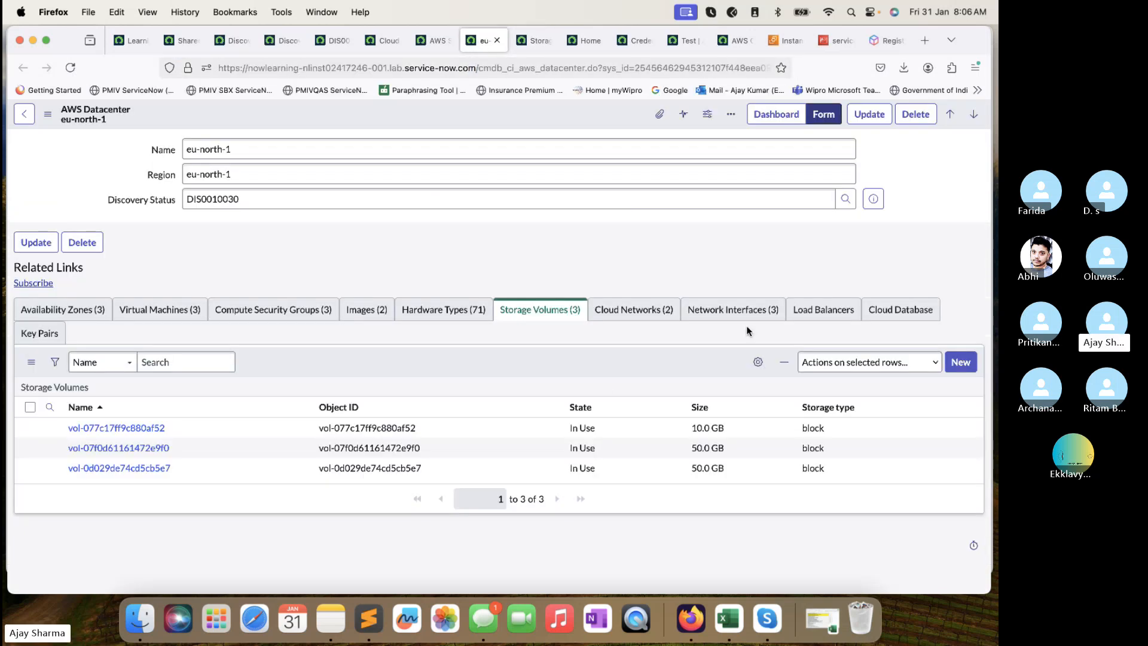
Open the Cloud Networks list in a new window and review the full 35-network list.
left_click(619, 313)
right_click(79, 392)
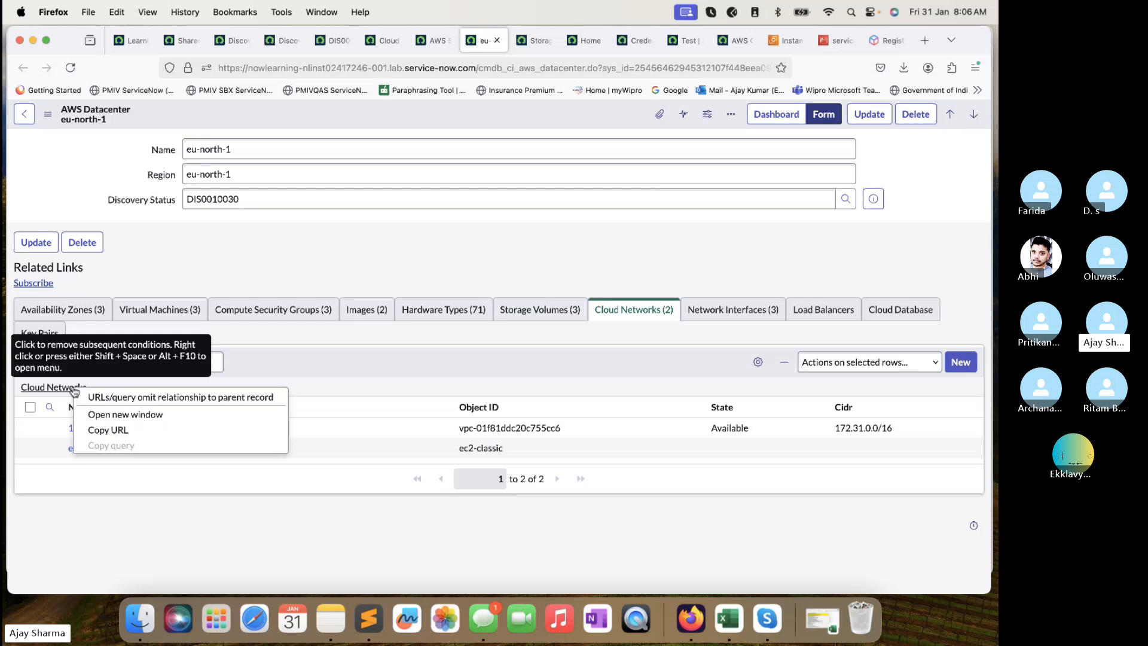
left_click(128, 416)
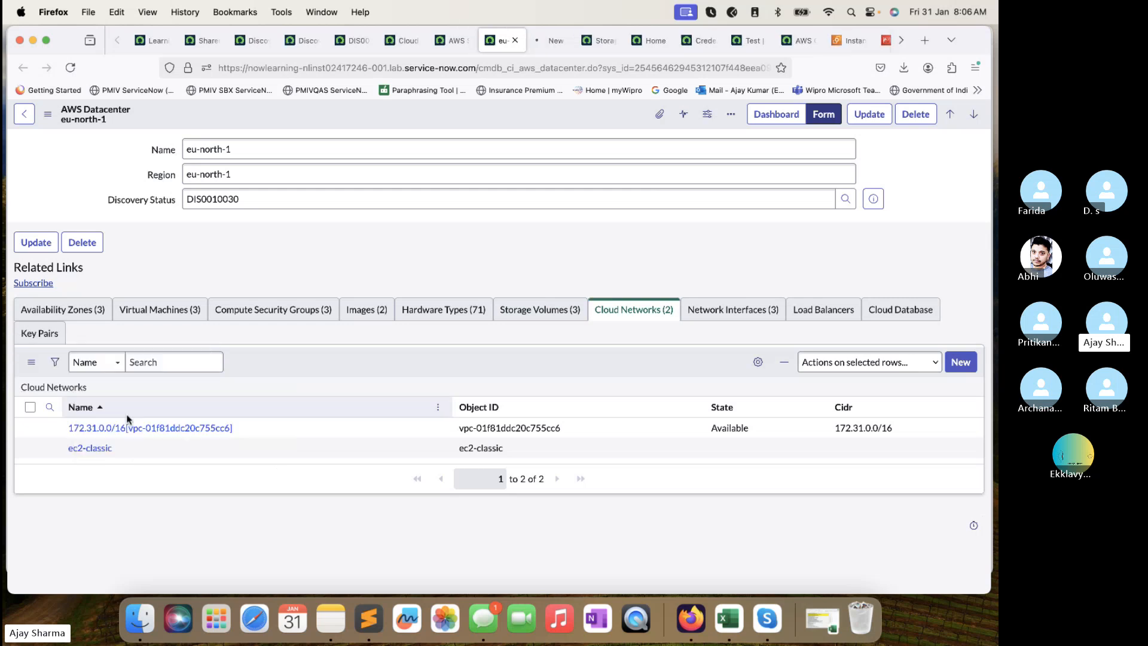
left_click(547, 41)
left_click_drag(477, 68, 558, 71)
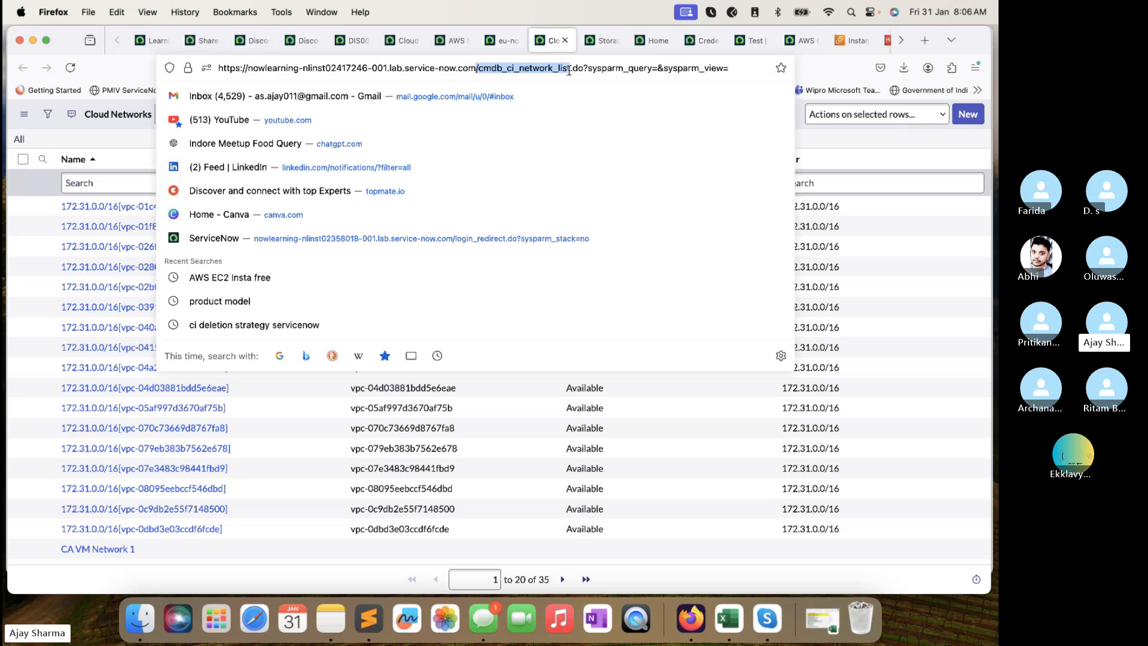
left_click(835, 146)
scroll(607, 434, "down", 2)
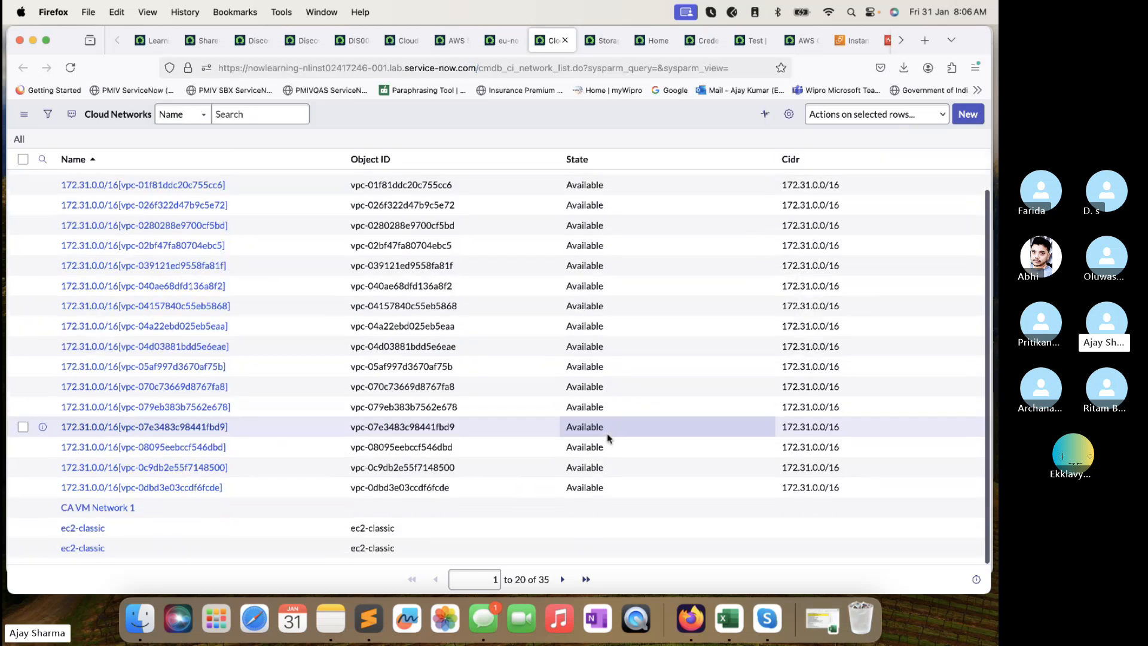
scroll(607, 435, "up", 3)
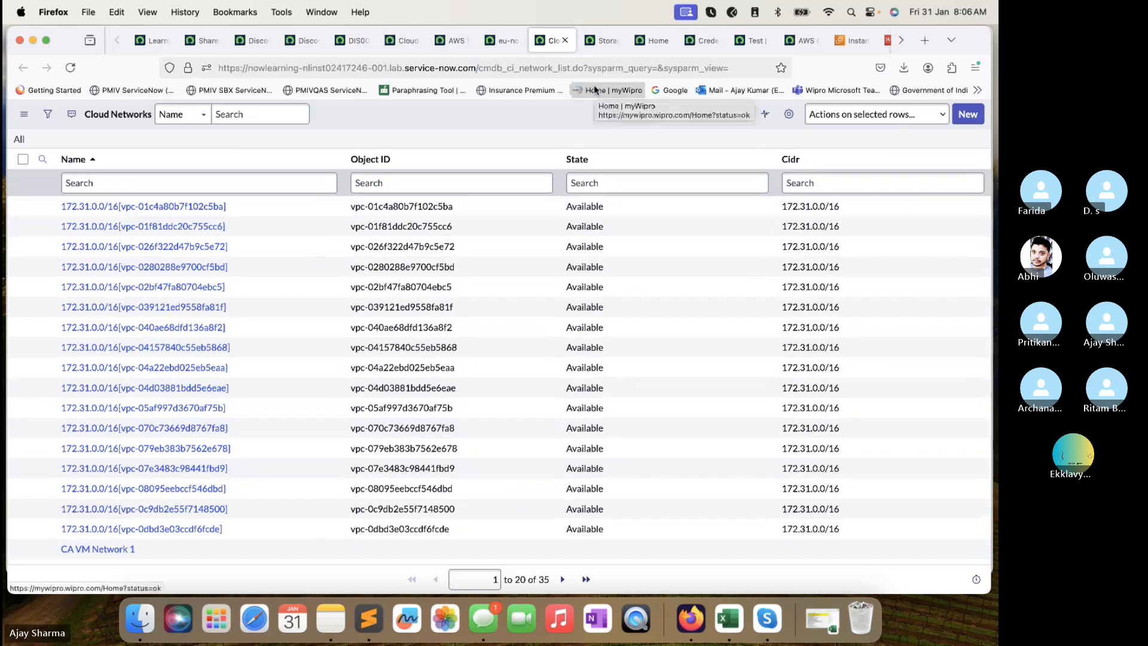
Close the Cloud Networks list and eu-north-1 record, returning to the AWS Service Account record.
left_click(565, 40)
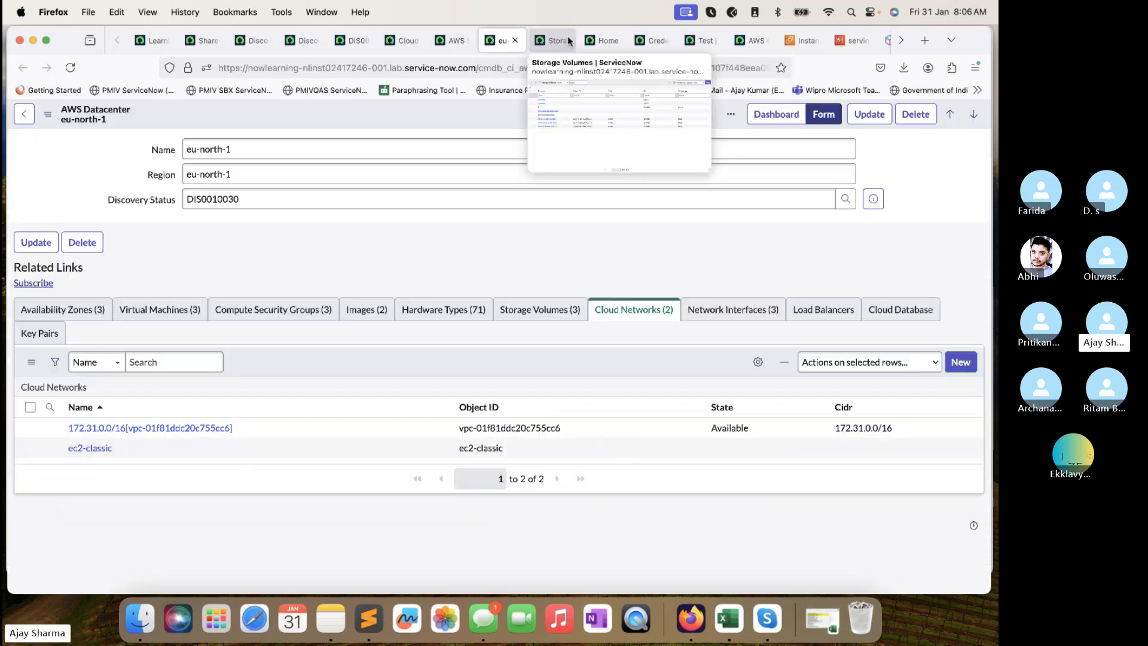
left_click(514, 40)
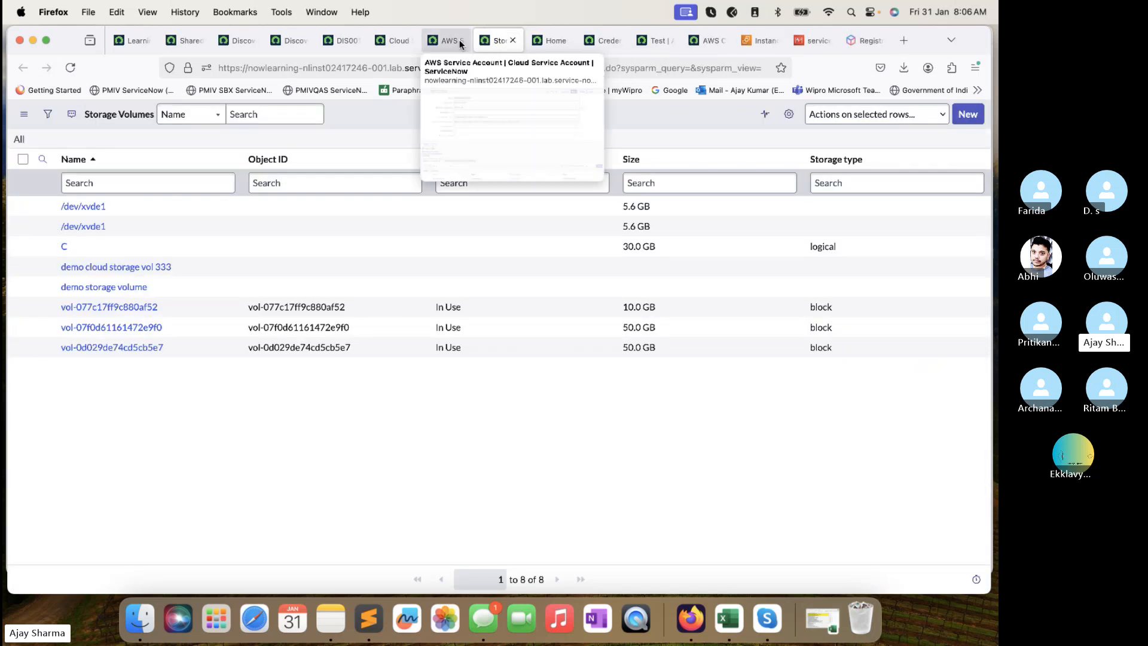
left_click(449, 40)
left_click(506, 40)
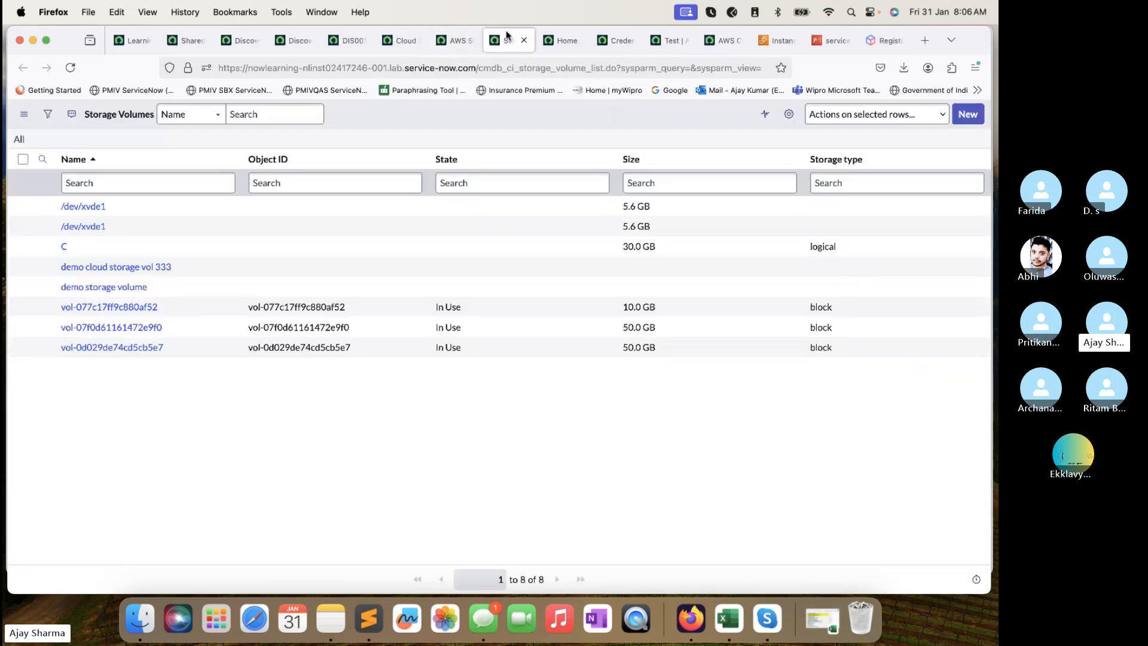
left_click(453, 41)
scroll(279, 397, "down", 7)
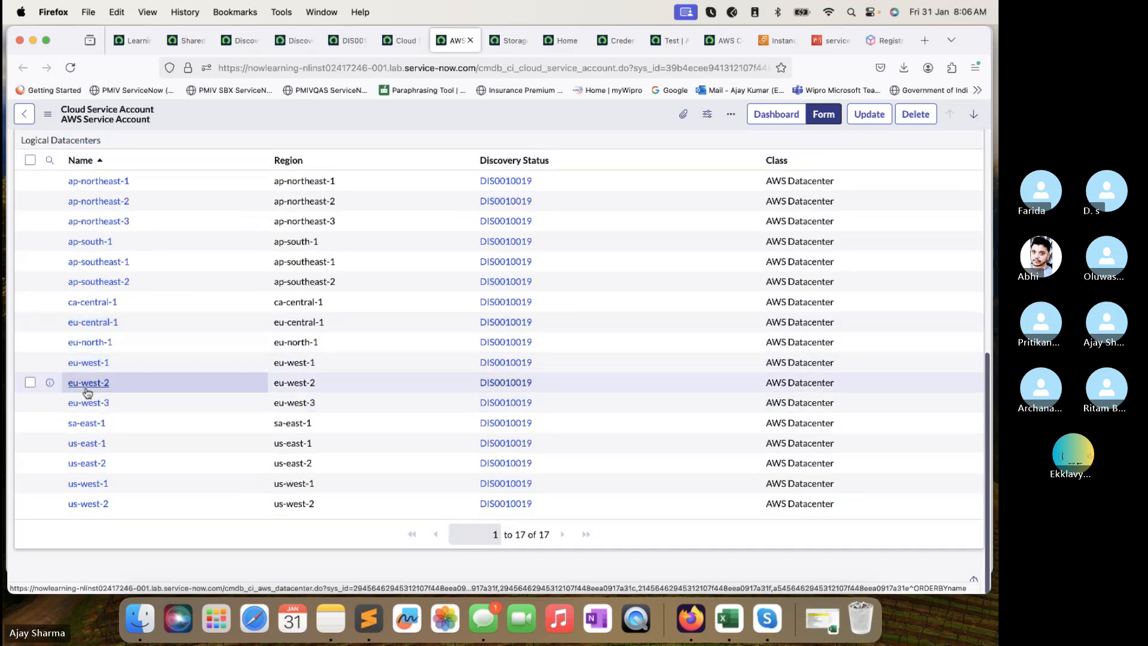
Reopen eu-north-1, review Hardware Types, Images, security groups and virtual machines, then reload it.
left_click(90, 341, "super")
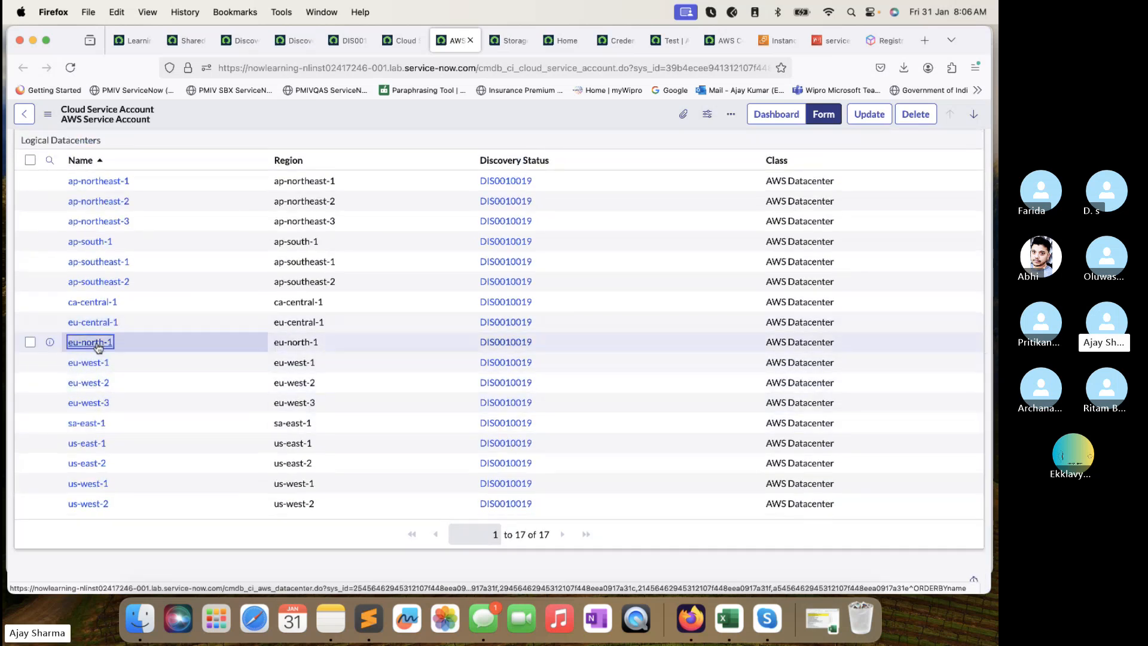
left_click(464, 50)
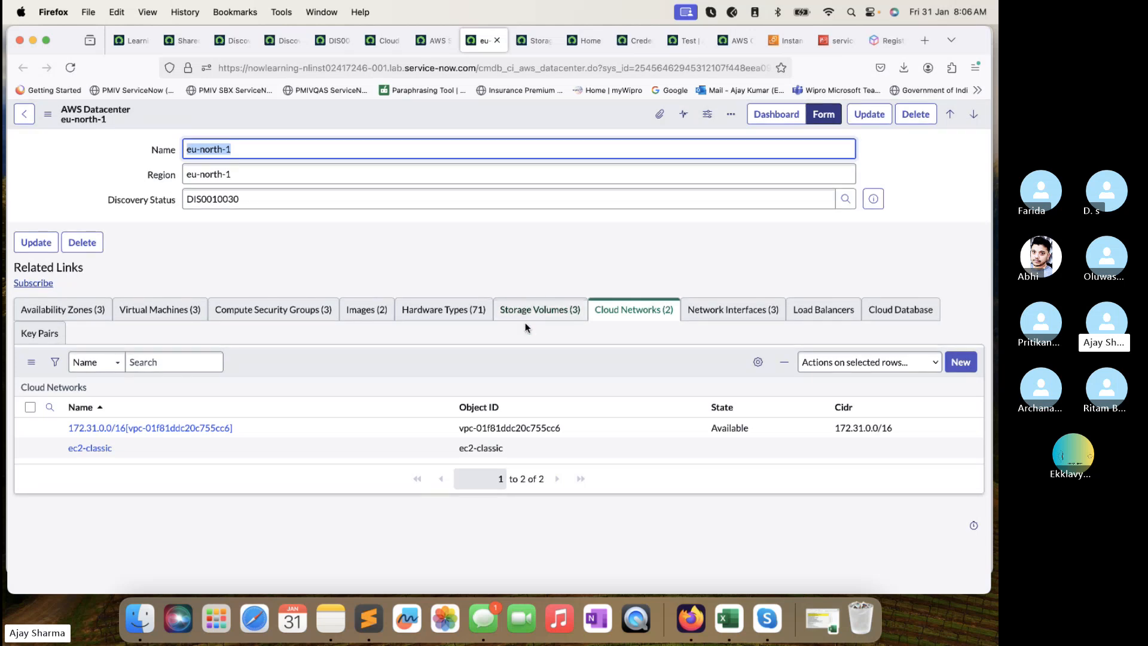
left_click(418, 306)
left_click(363, 308)
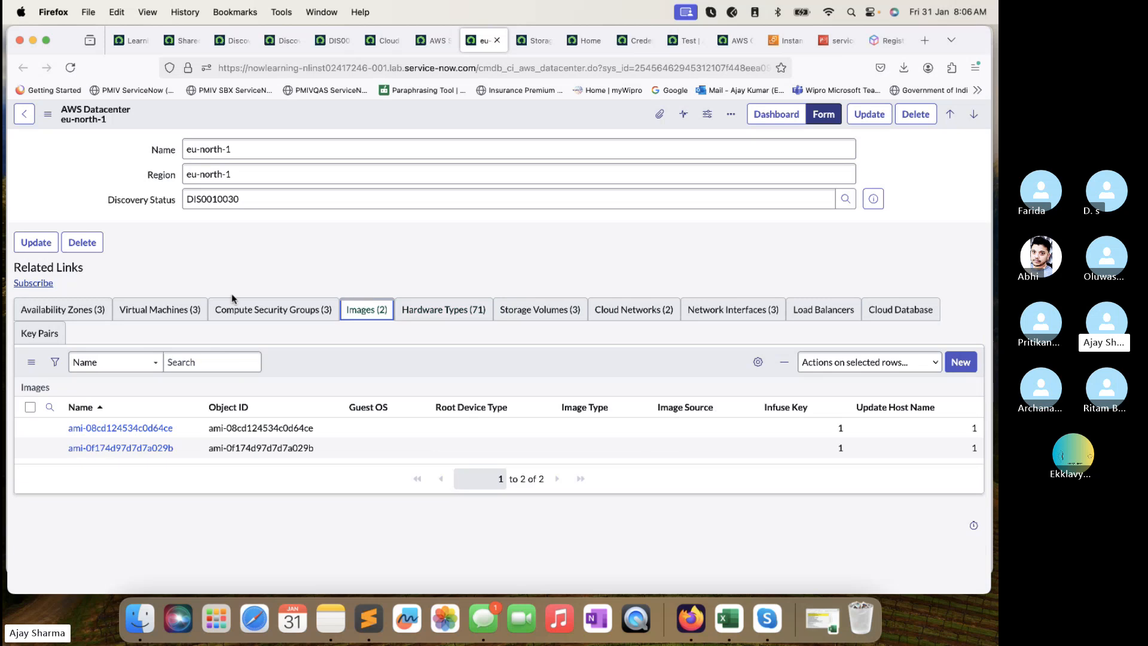
left_click(272, 309)
left_click(166, 308)
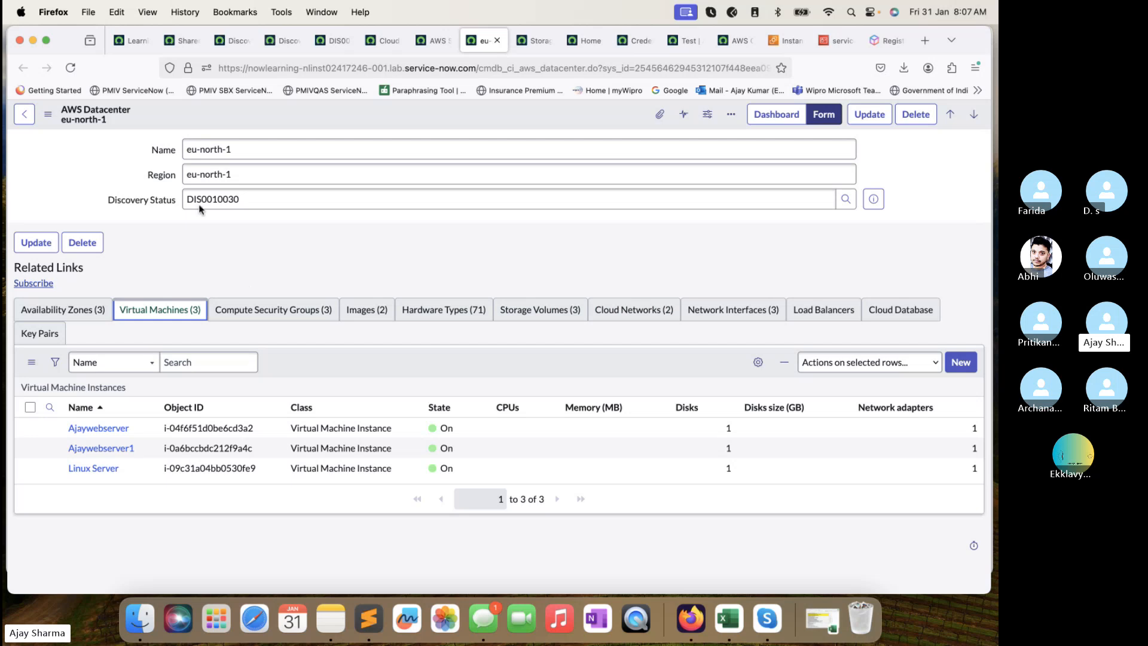
left_click(71, 69)
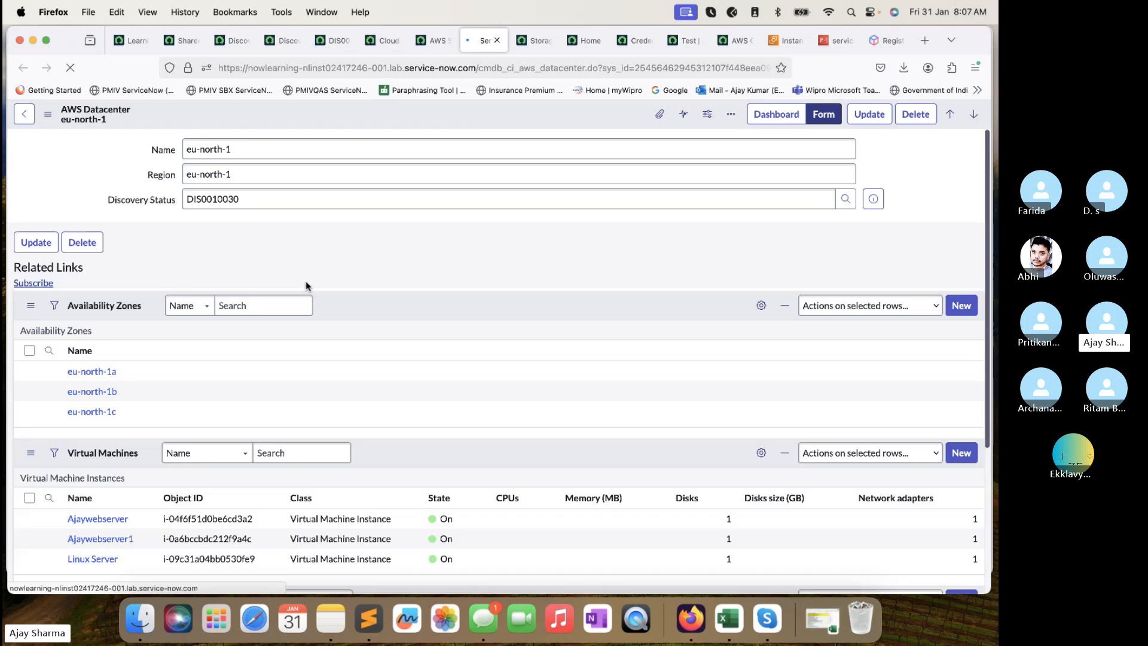
scroll(306, 286, "down", 1)
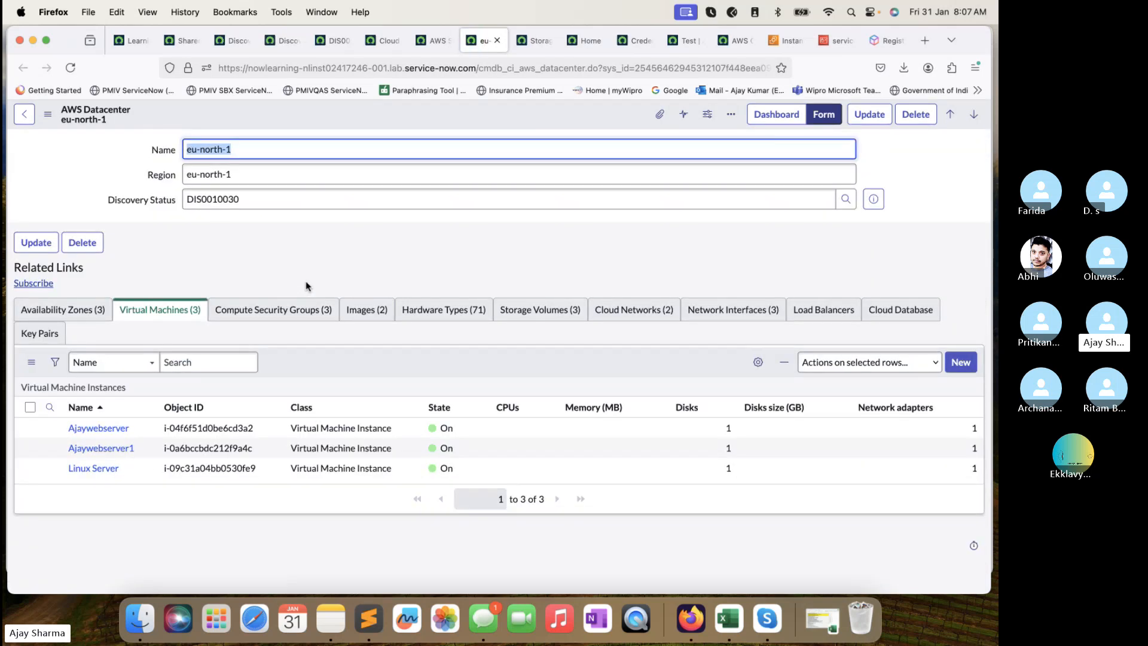
Close the DIS0010019 discovery status page, leaving the Discovery Status list showing DIS0010030.
left_click(343, 41)
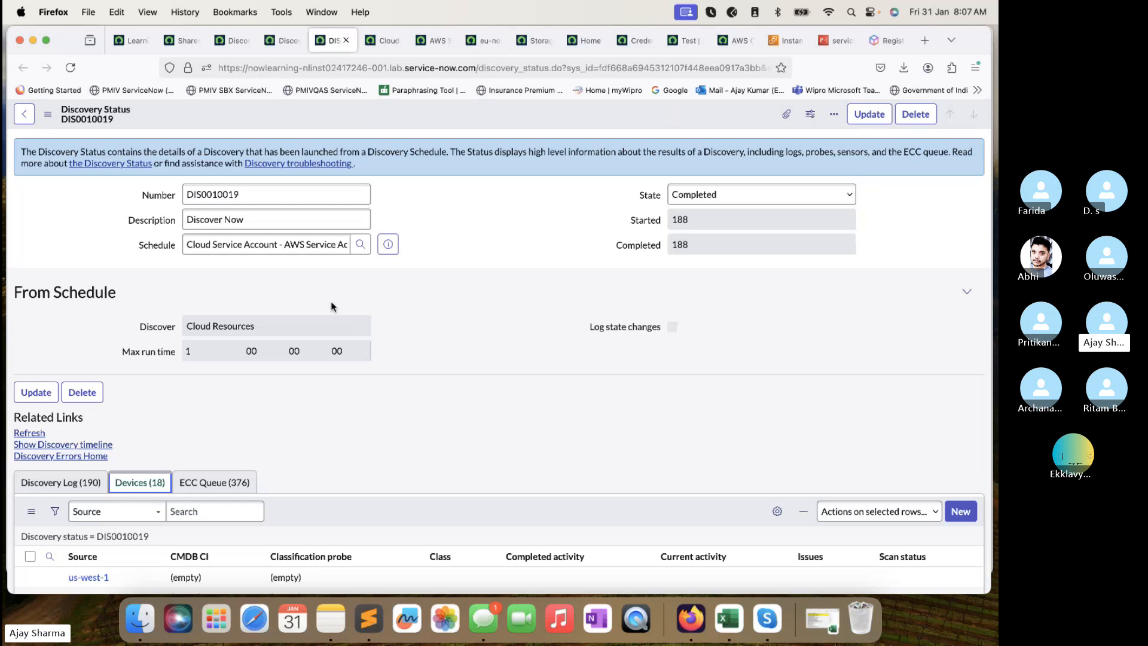
scroll(367, 263, "down", 10)
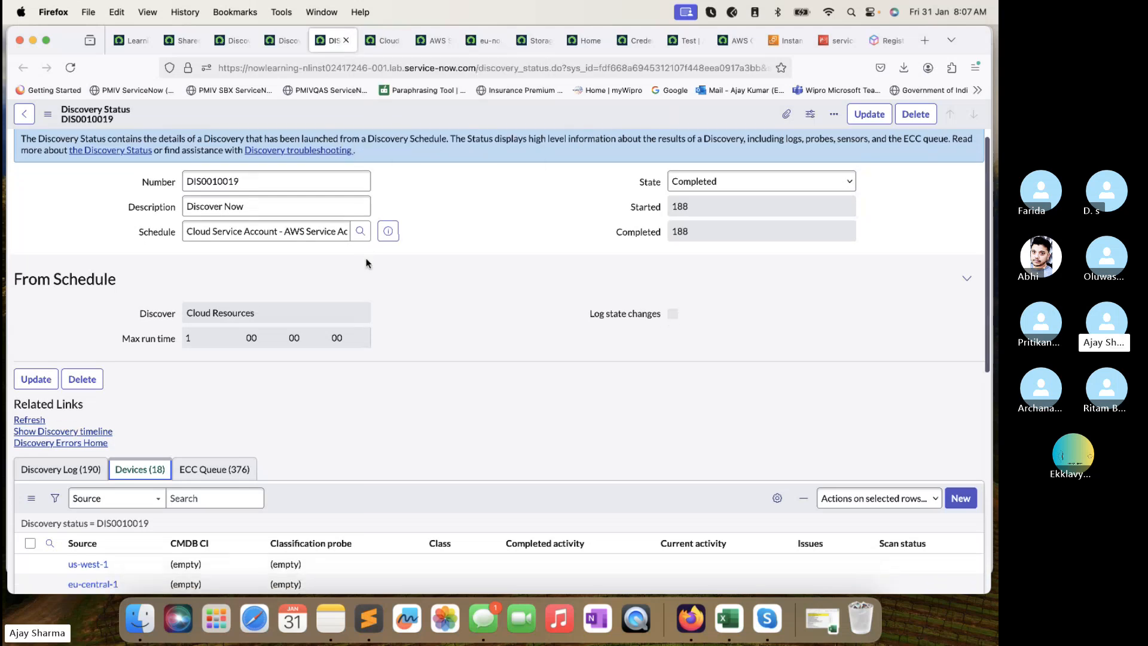
left_click(346, 40)
left_click(287, 40)
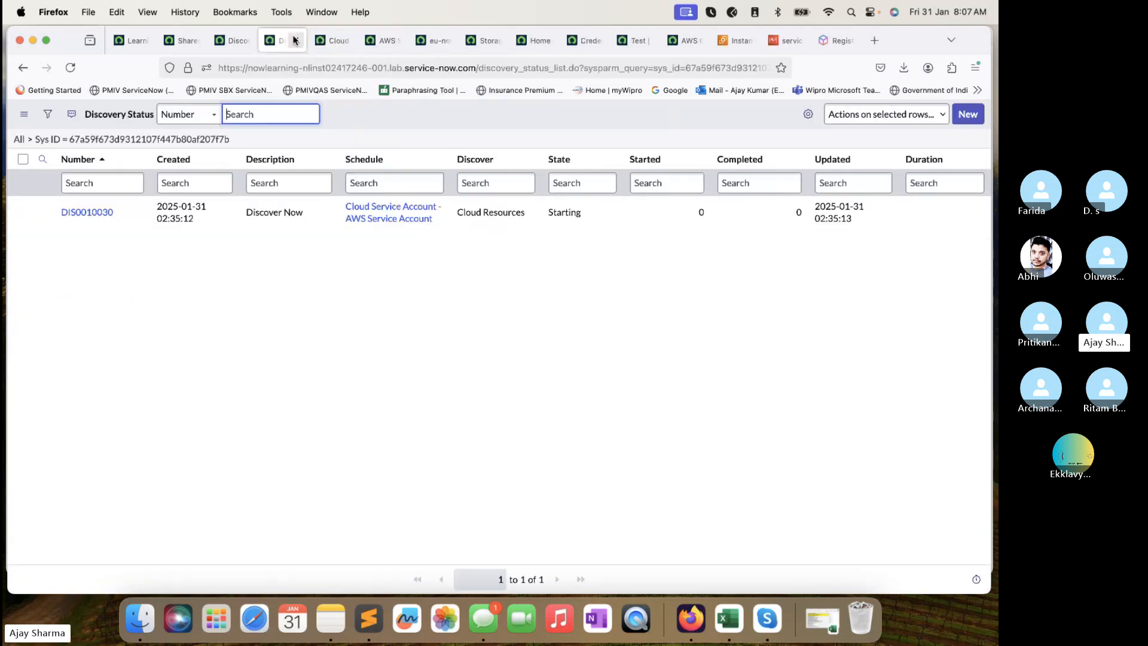
Open the AWS Service Account discovery schedule in its own tab, close Discovery Status, return to eu-north-1.
left_click(242, 40)
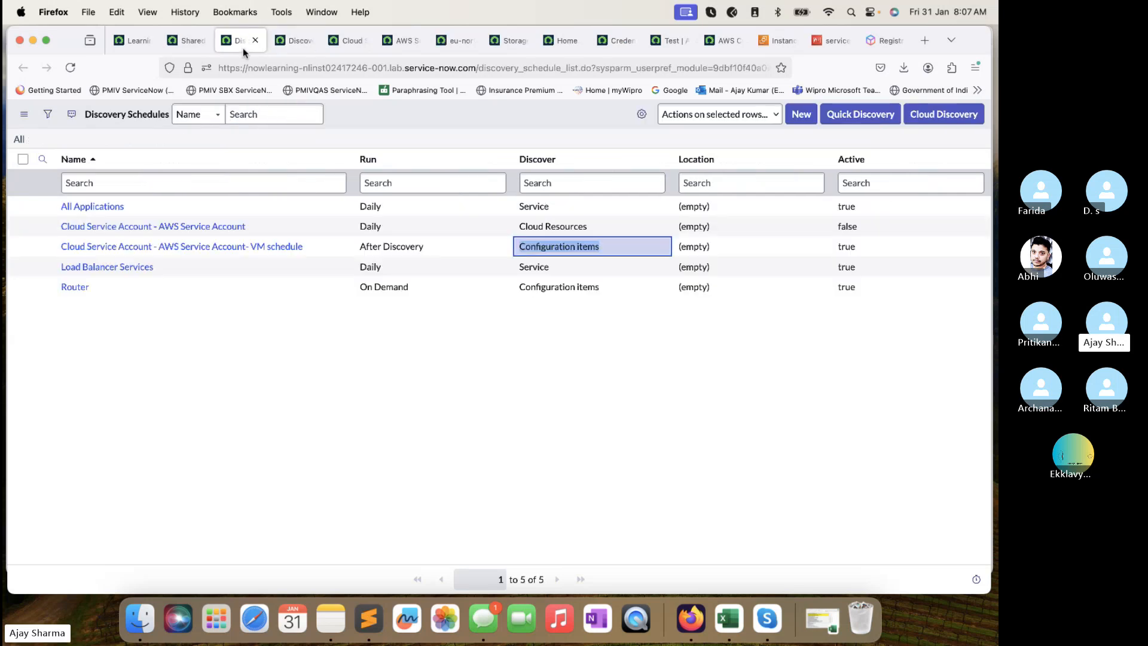
left_click(216, 232, "super")
left_click(282, 41)
left_click(345, 44)
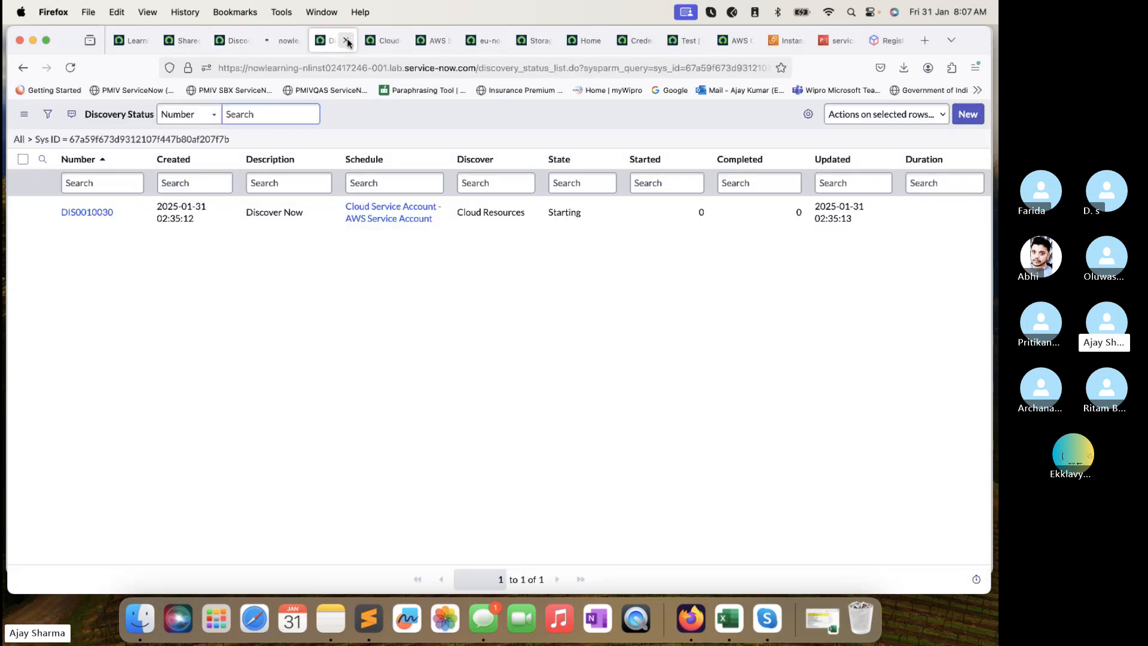
left_click(346, 40)
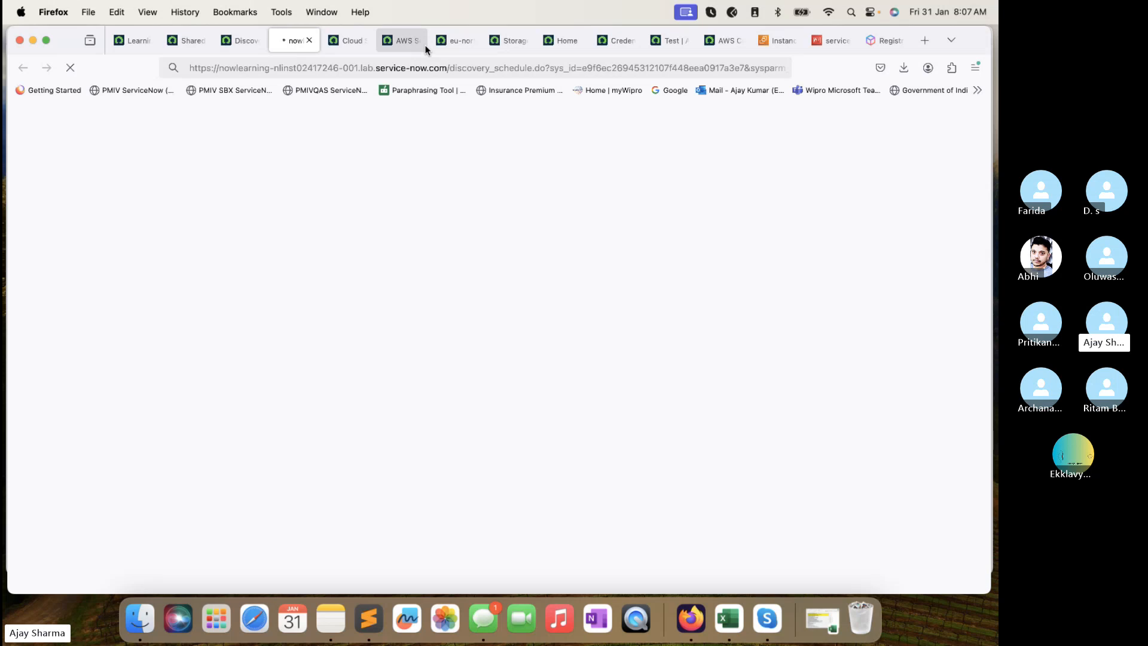
left_click(454, 41)
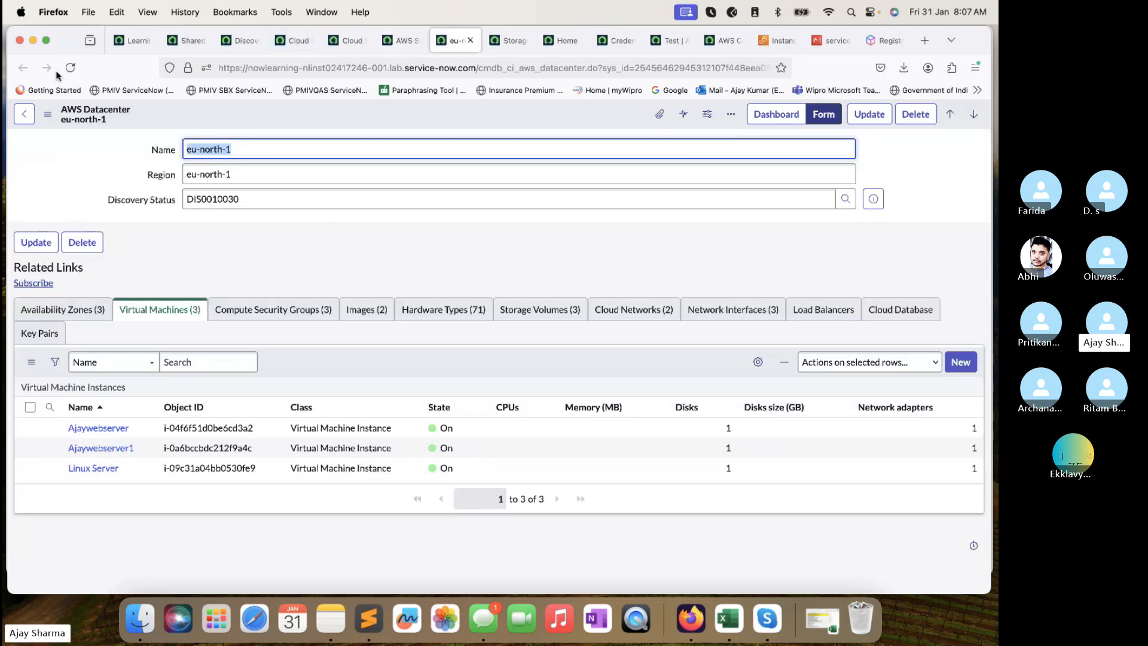
left_click(82, 69)
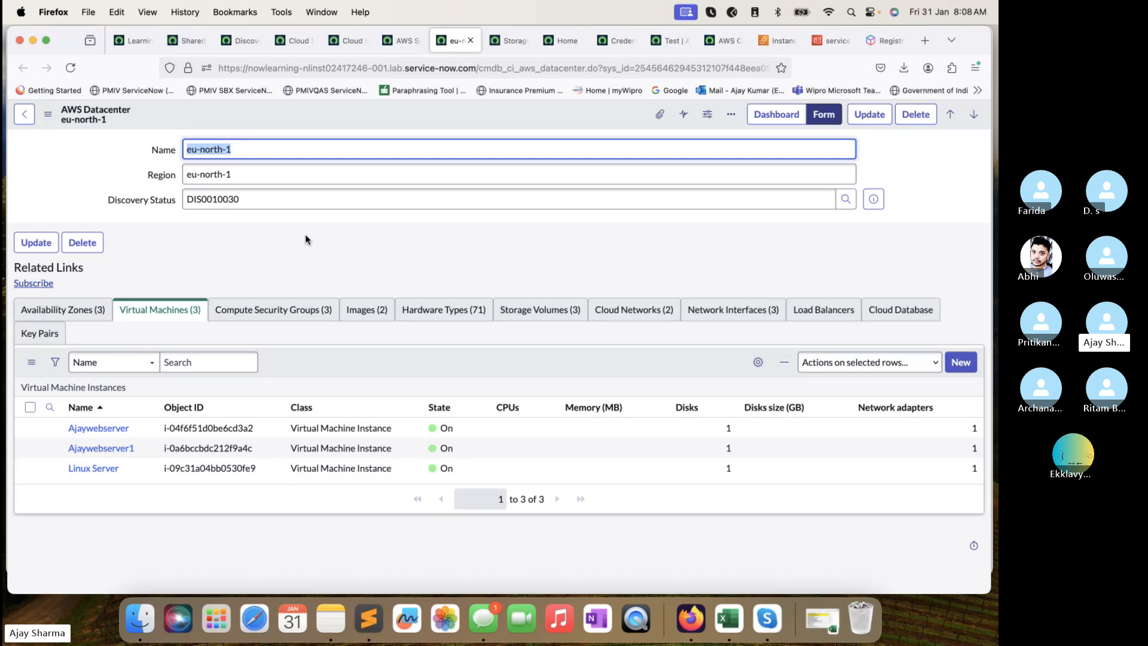
From the admin dashboard, filter the All menu for 'migration' and scroll the matching modules.
left_click(190, 41)
left_click(133, 41)
left_click(190, 41)
left_click(148, 116)
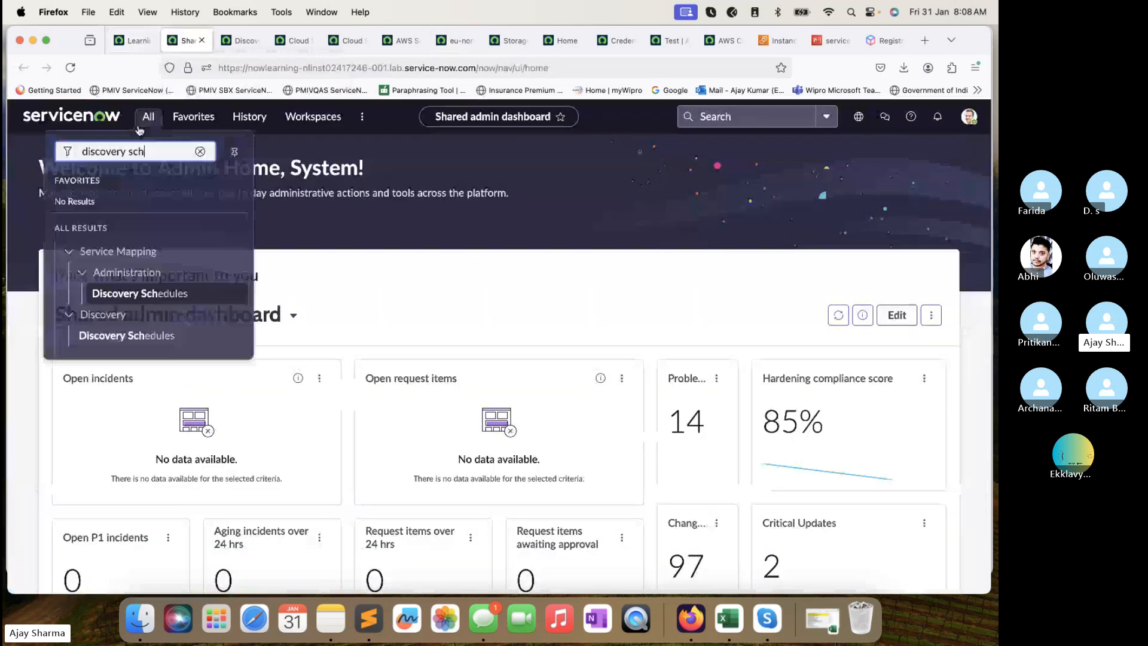
triple_click(140, 151)
type("capl")
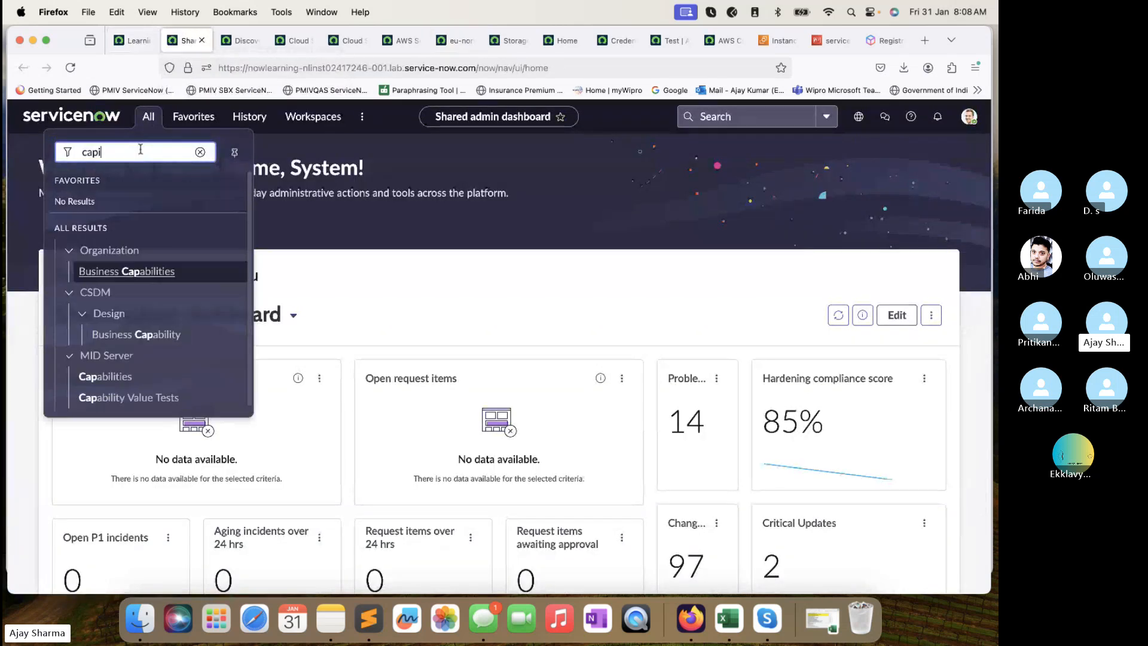
key("BackSpace")
key("BackSpace")
key("BackSpace")
key("BackSpace")
type("m")
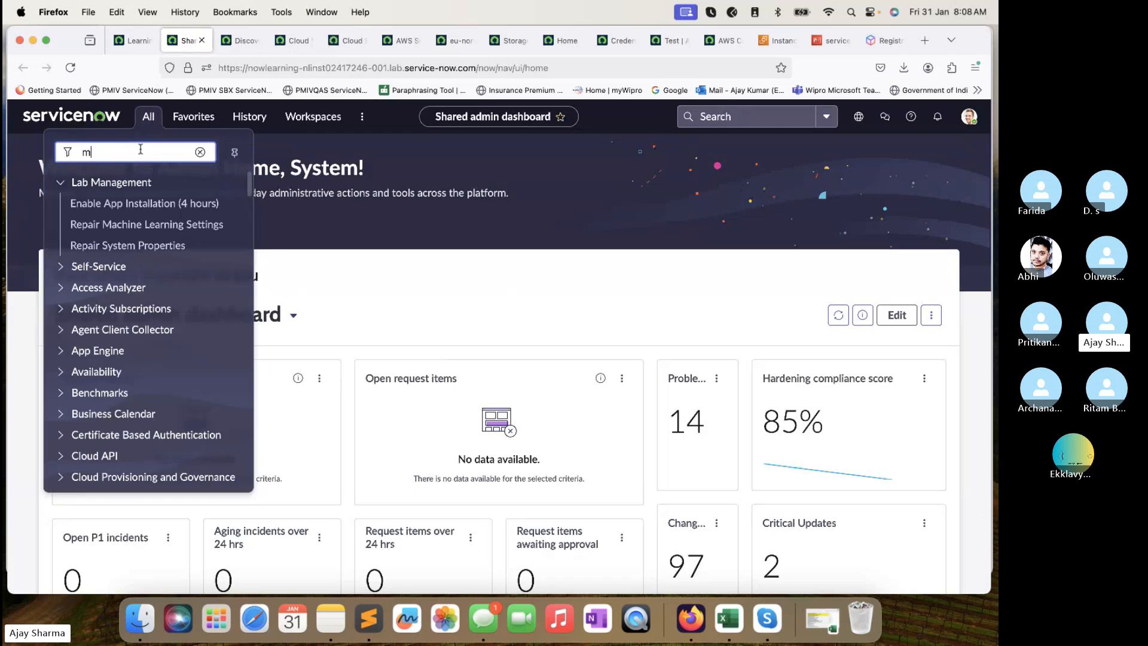
type("igration")
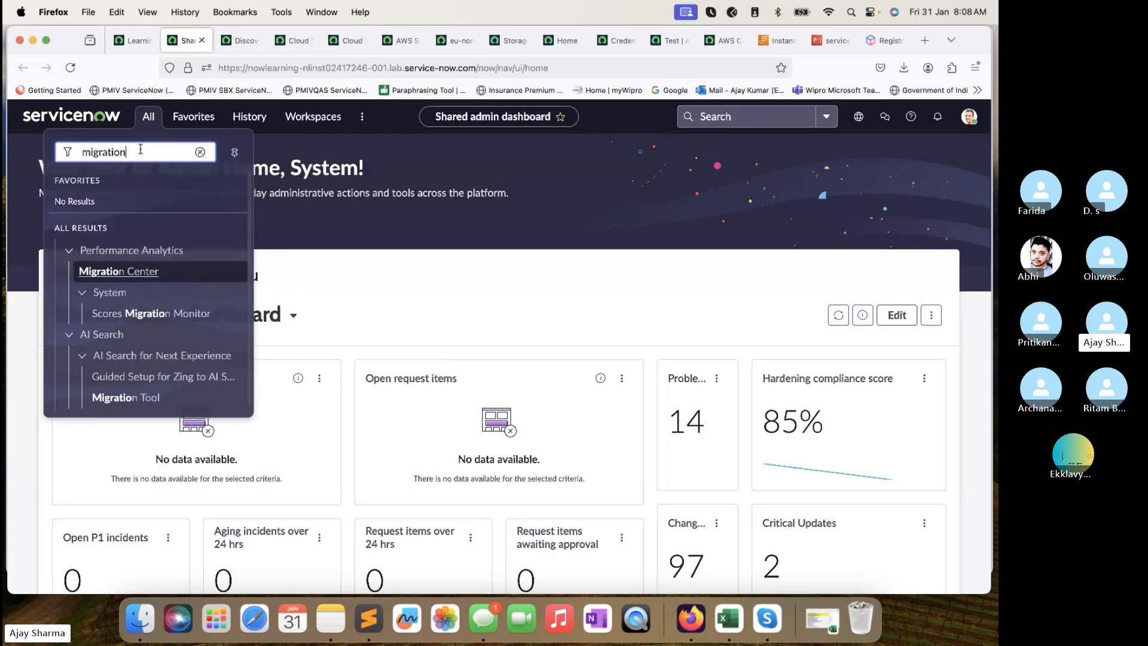
scroll(178, 299, "down", 1)
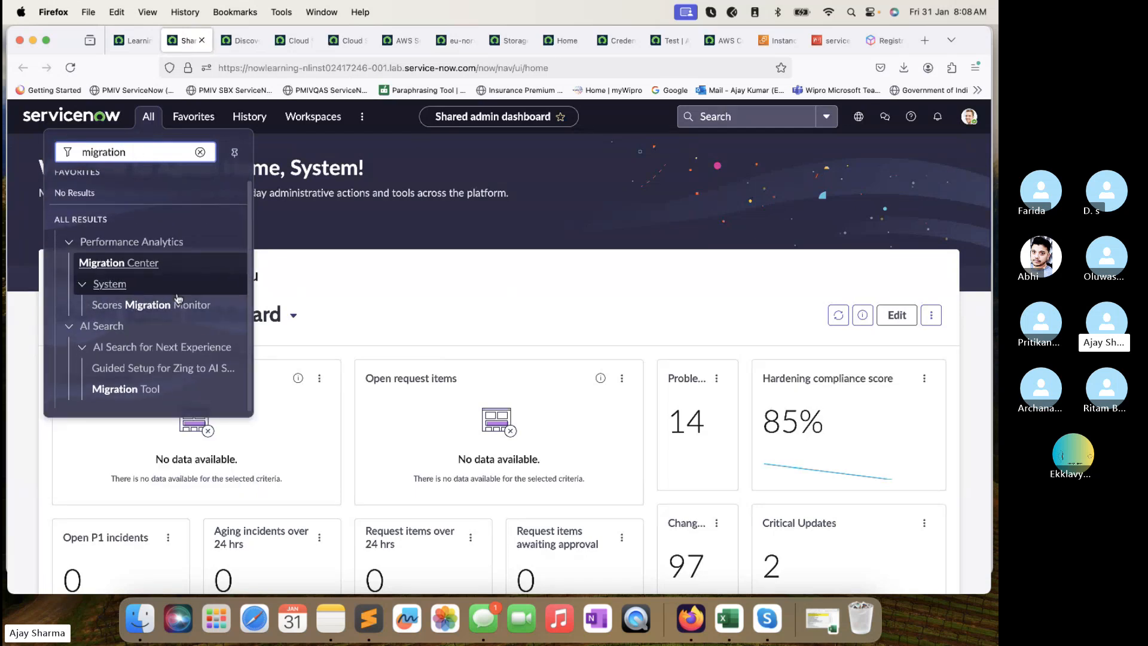
scroll(178, 298, "up", 1)
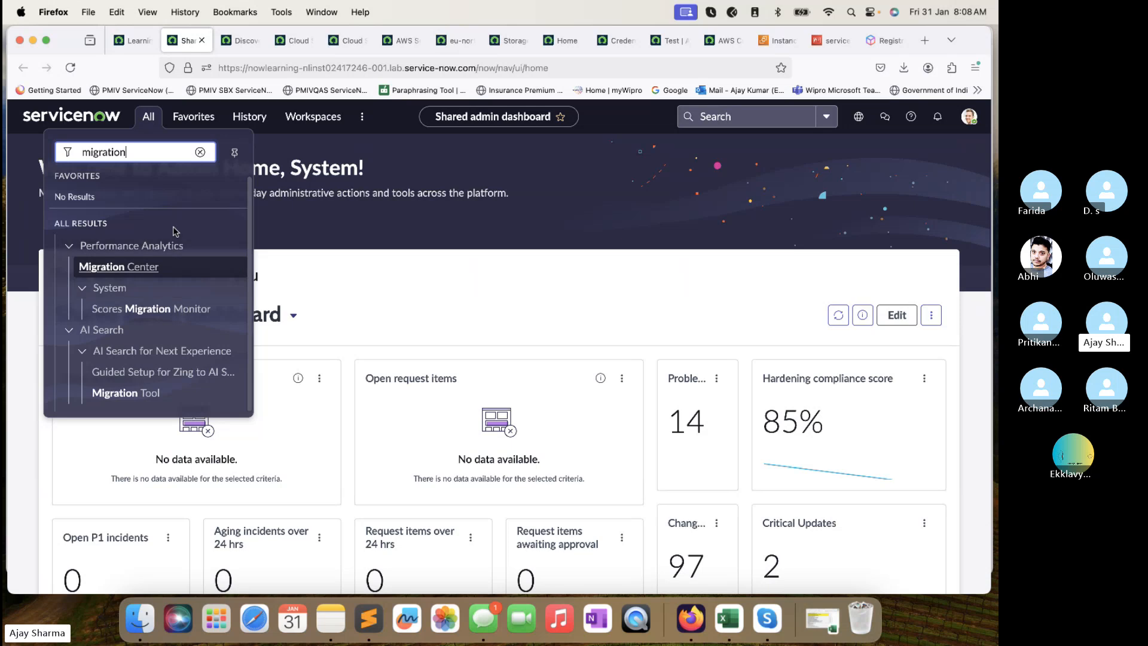
Change the All menu filter to 'Pattern', browse the matching modules, then close the menu.
double_click(89, 144)
type("ca")
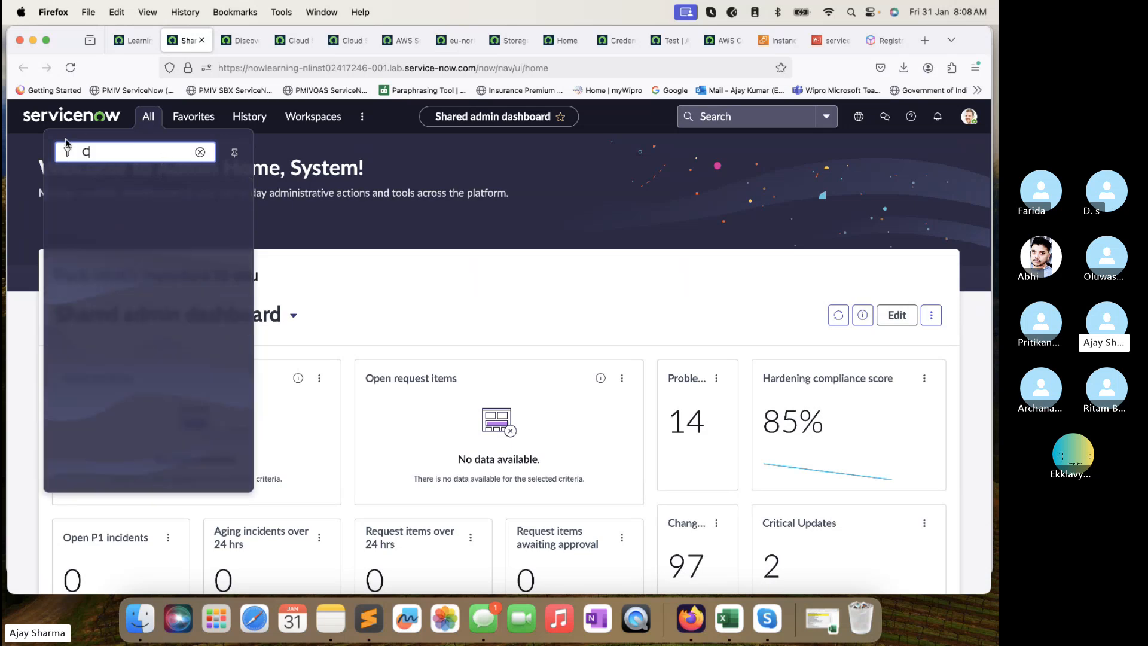
key("BackSpace")
key("BackSpace")
type("Pattern")
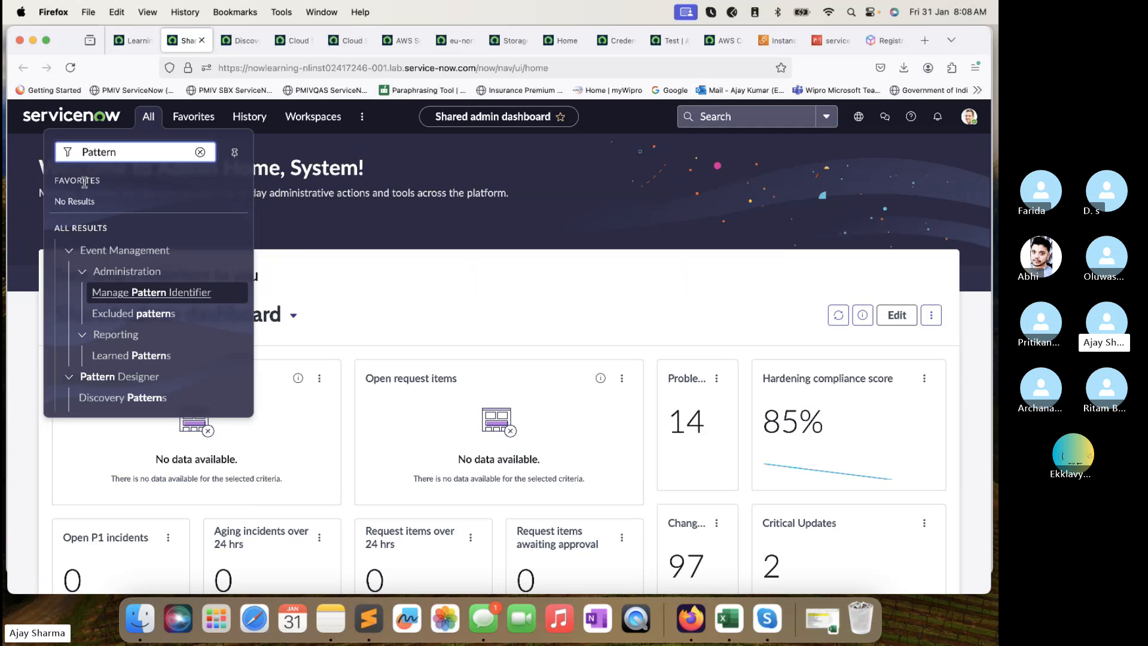
scroll(179, 359, "down", 3)
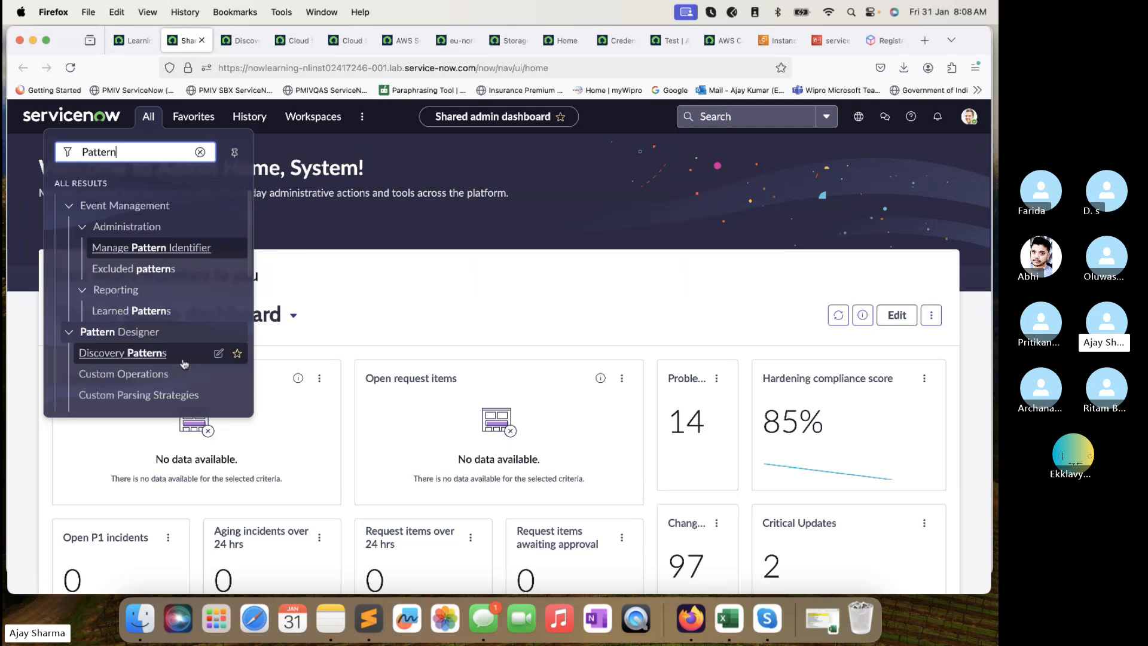
scroll(184, 364, "down", 8)
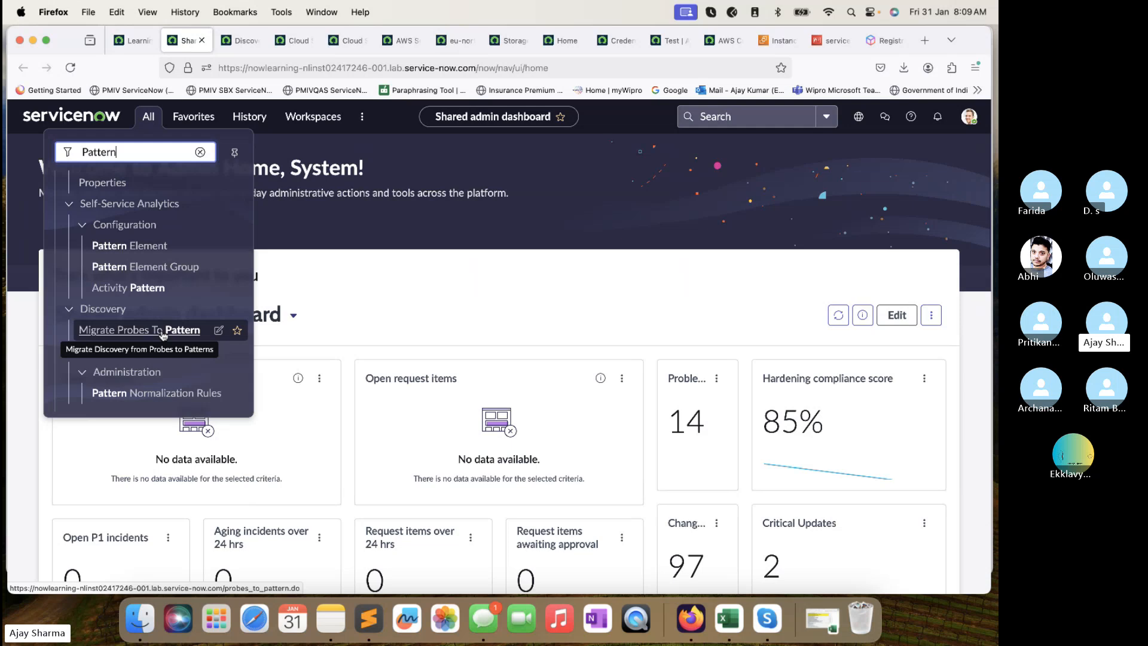
scroll(162, 335, "up", 5)
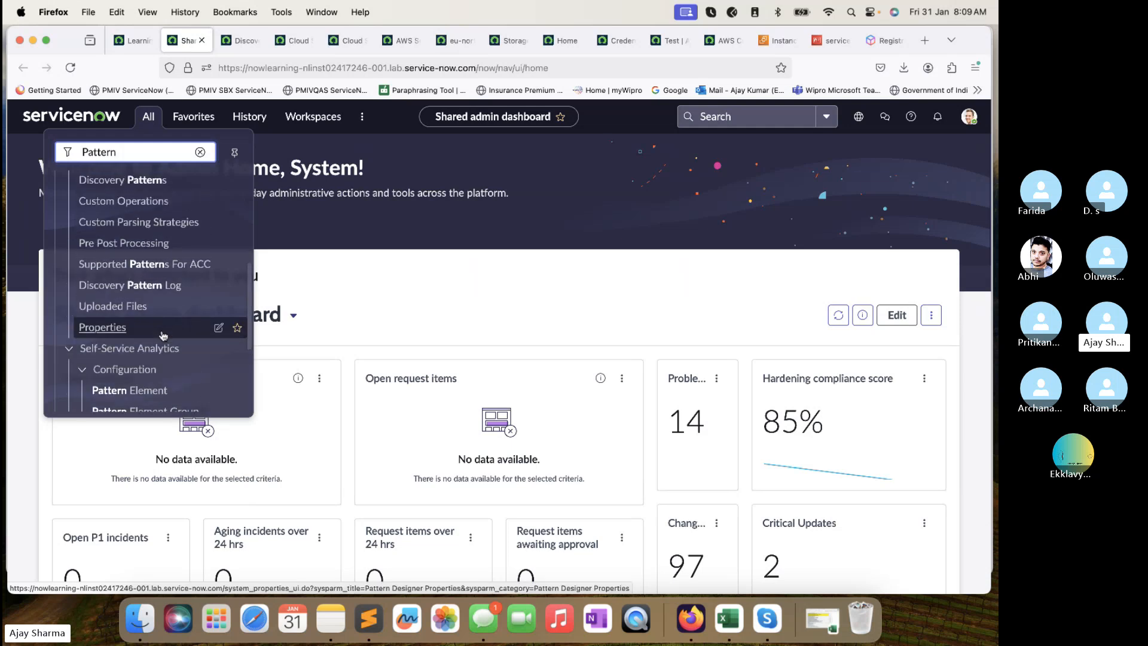
scroll(162, 335, "up", 8)
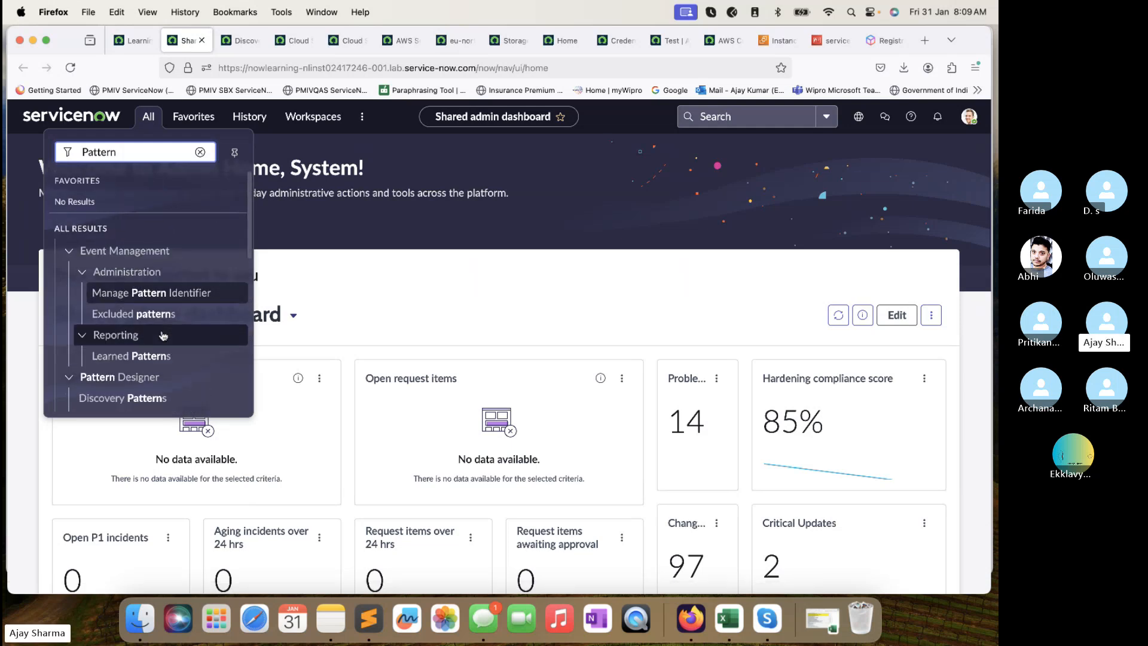
left_click(343, 273)
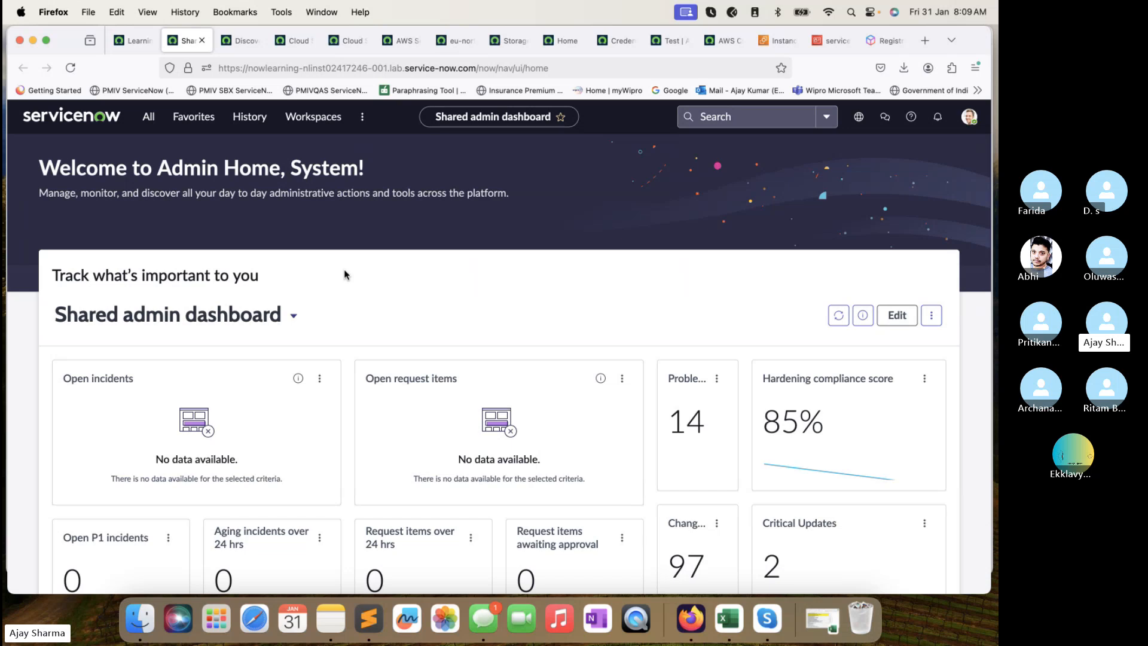
Reload the AWS Service Account discovery schedule for DIS0010030's progress, then return to the eu-north-1 datacenter record.
left_click(291, 40)
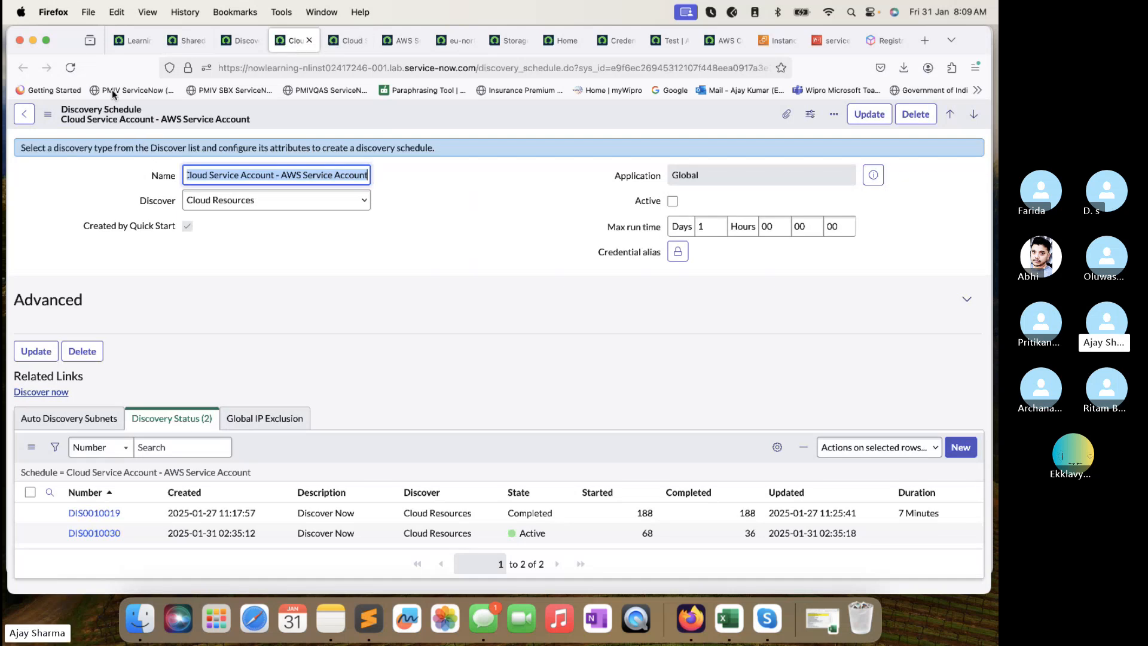
left_click(71, 63)
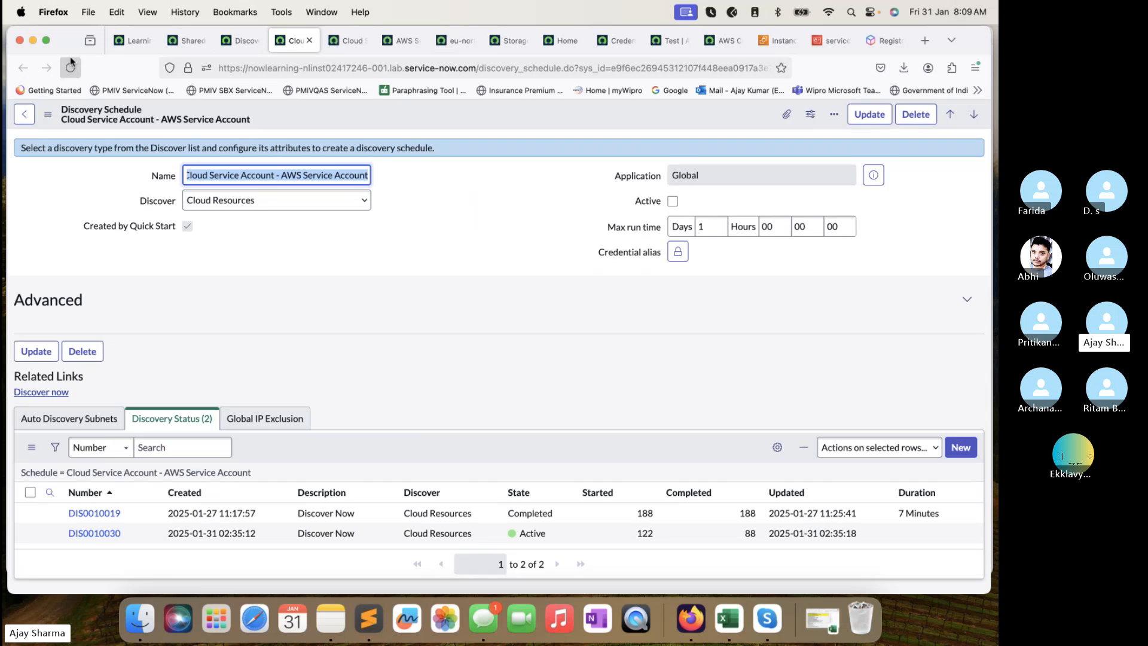
left_click(451, 42)
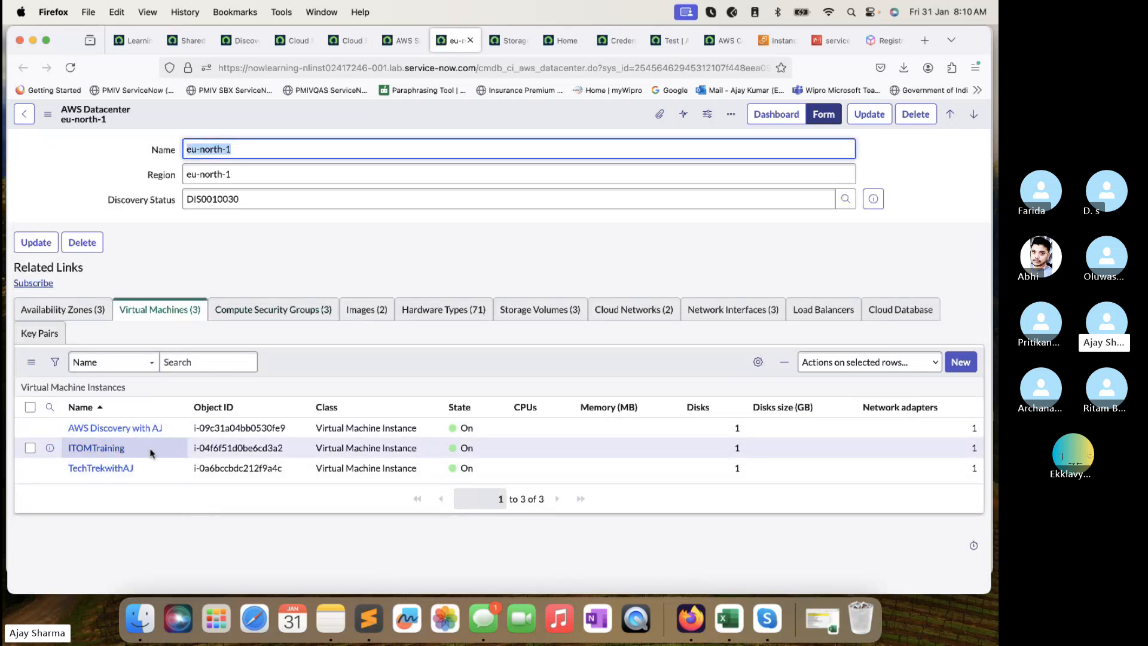
Review the eu-north-1 related lists from Compute Security Groups to Network Interfaces, ending on the empty Load Balancers list.
left_click(294, 307)
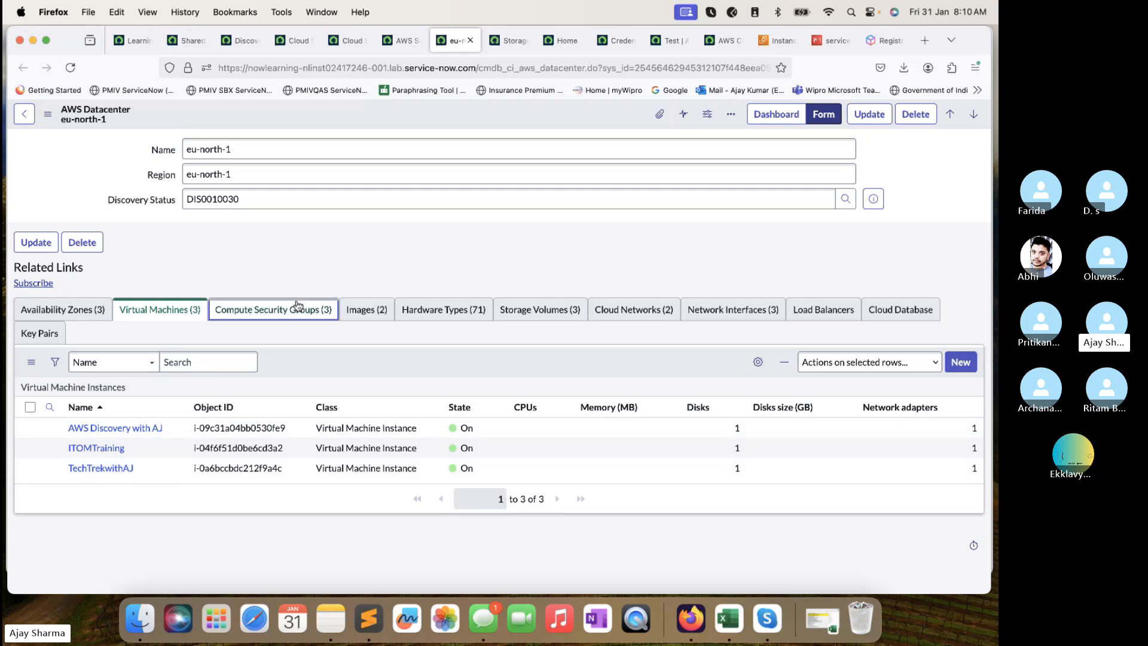
left_click(369, 311)
left_click(443, 310)
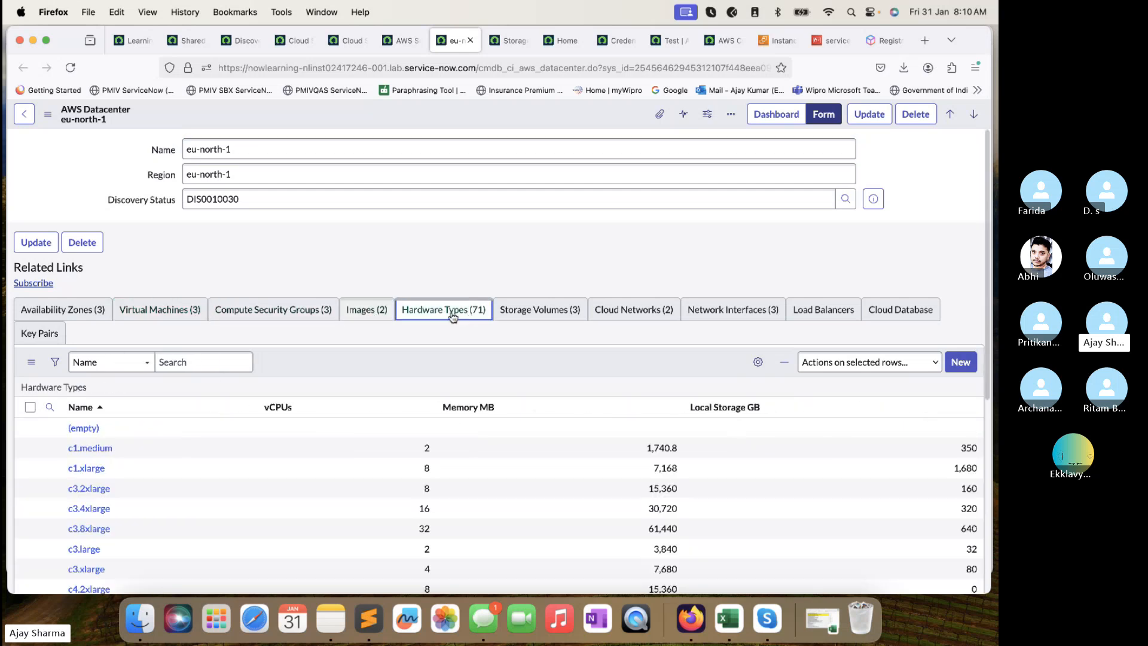
left_click(544, 311)
left_click(594, 312)
left_click(726, 309)
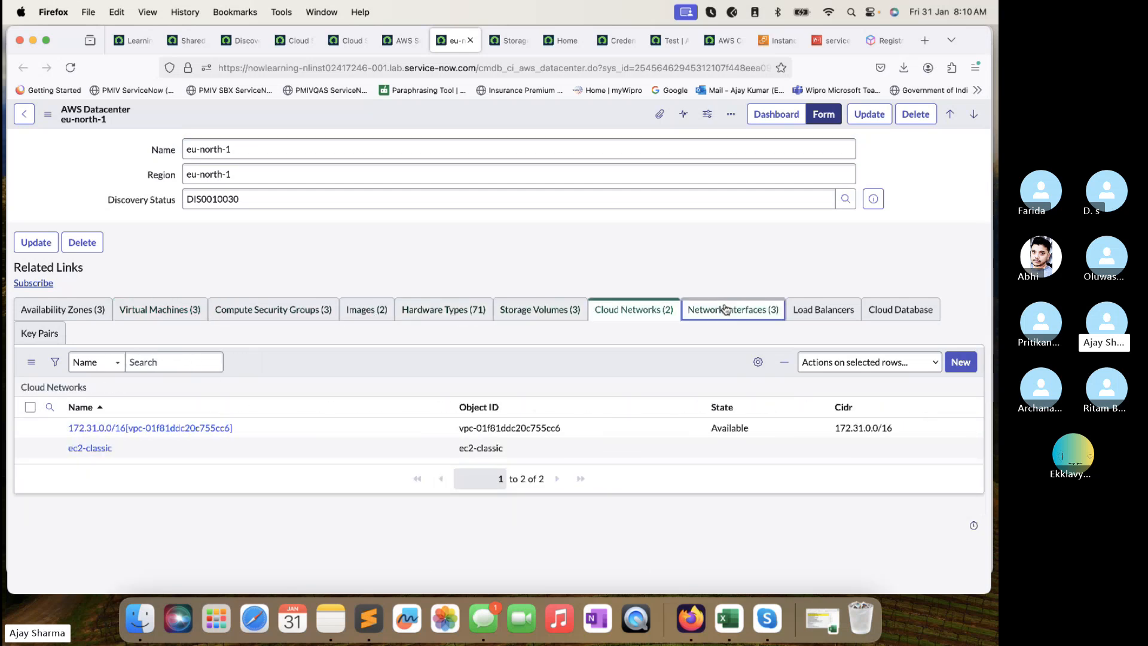
left_click(848, 308)
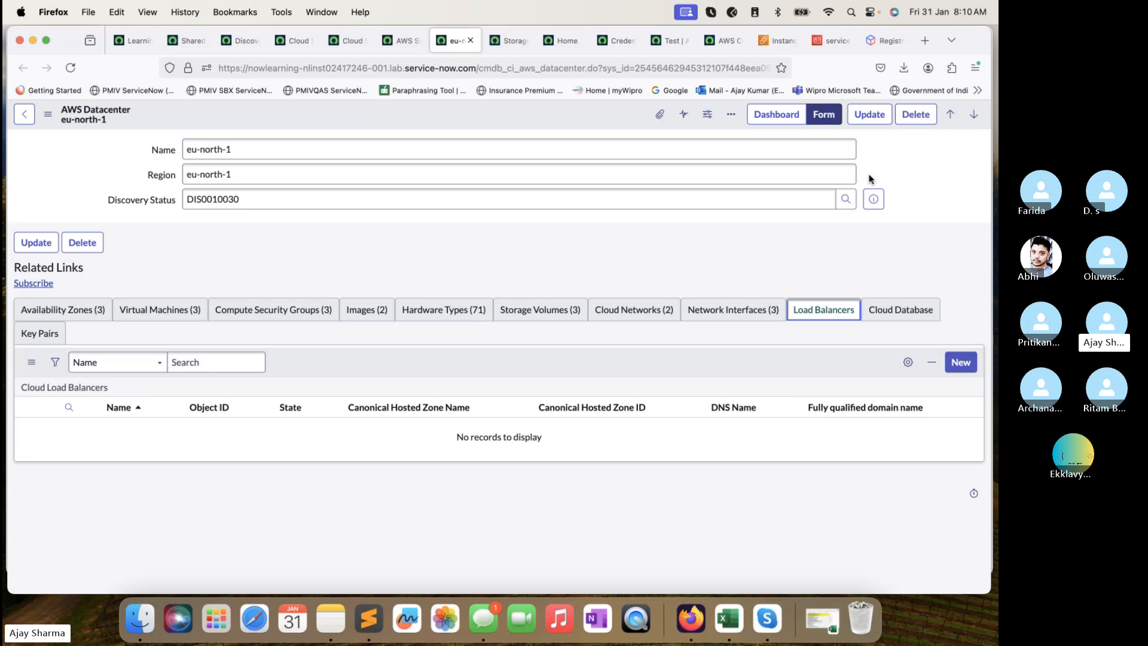
Bring the Skype window for the ITOM Batch 3 Morning call to the front.
key("super+Tab")
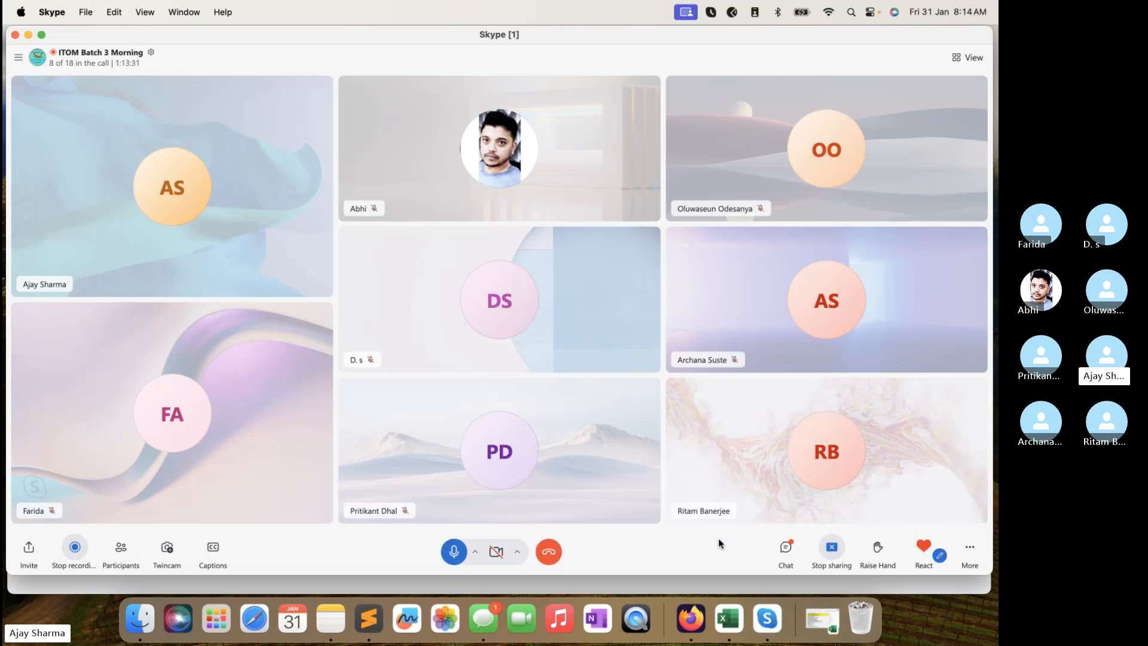
left_click(785, 547)
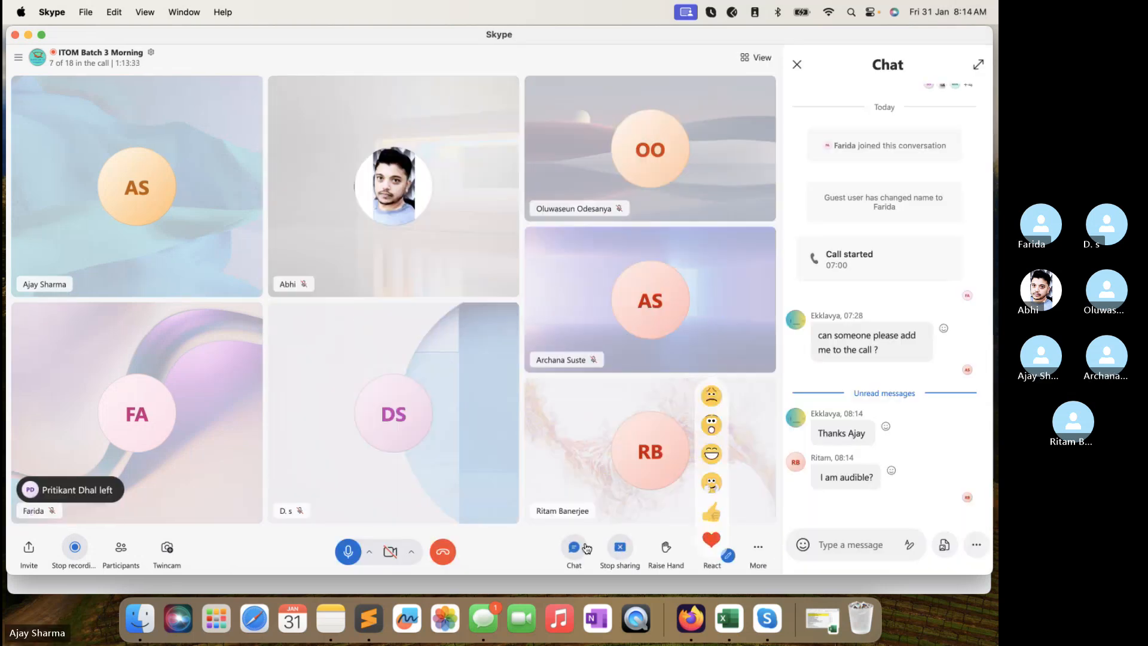
left_click(574, 547)
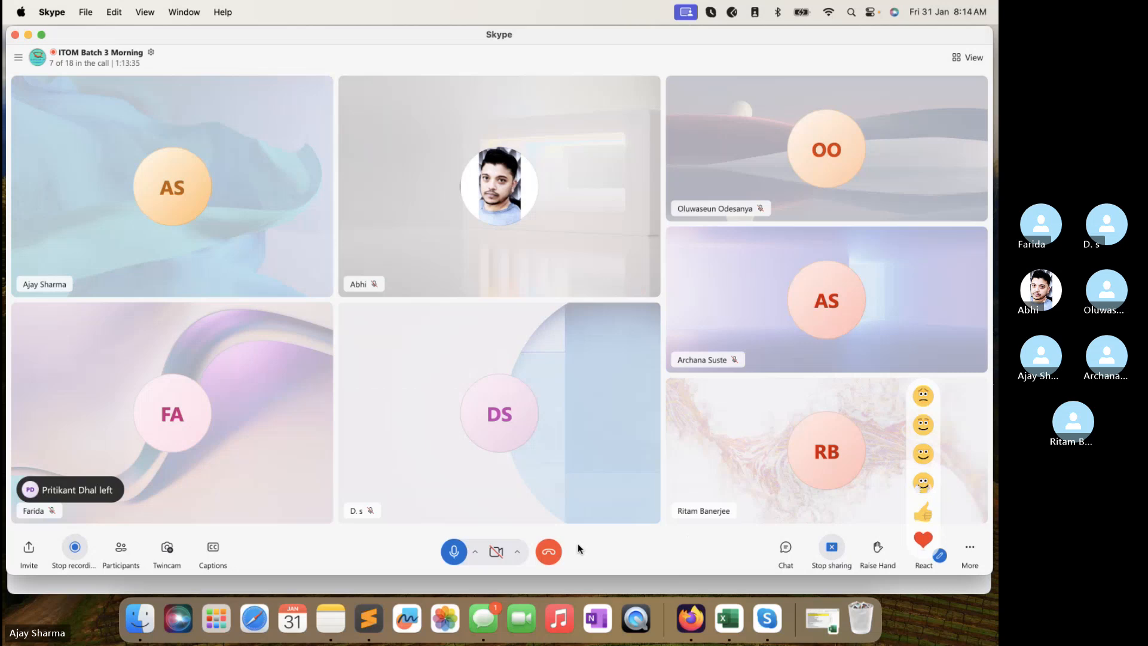
left_click(777, 553)
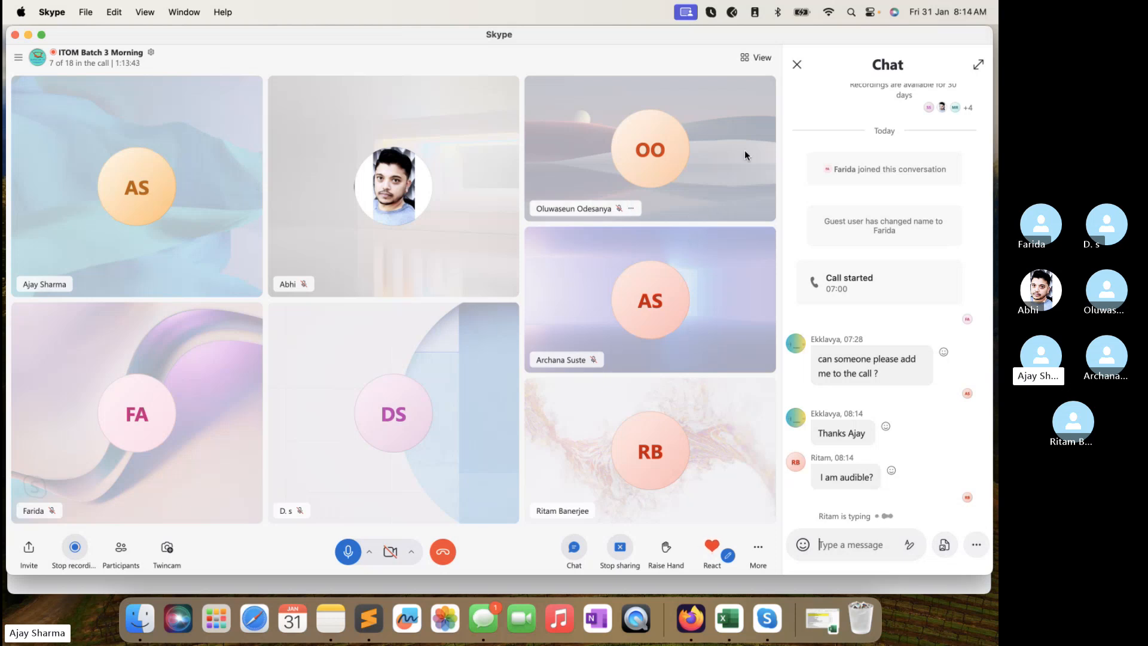
left_click(797, 65)
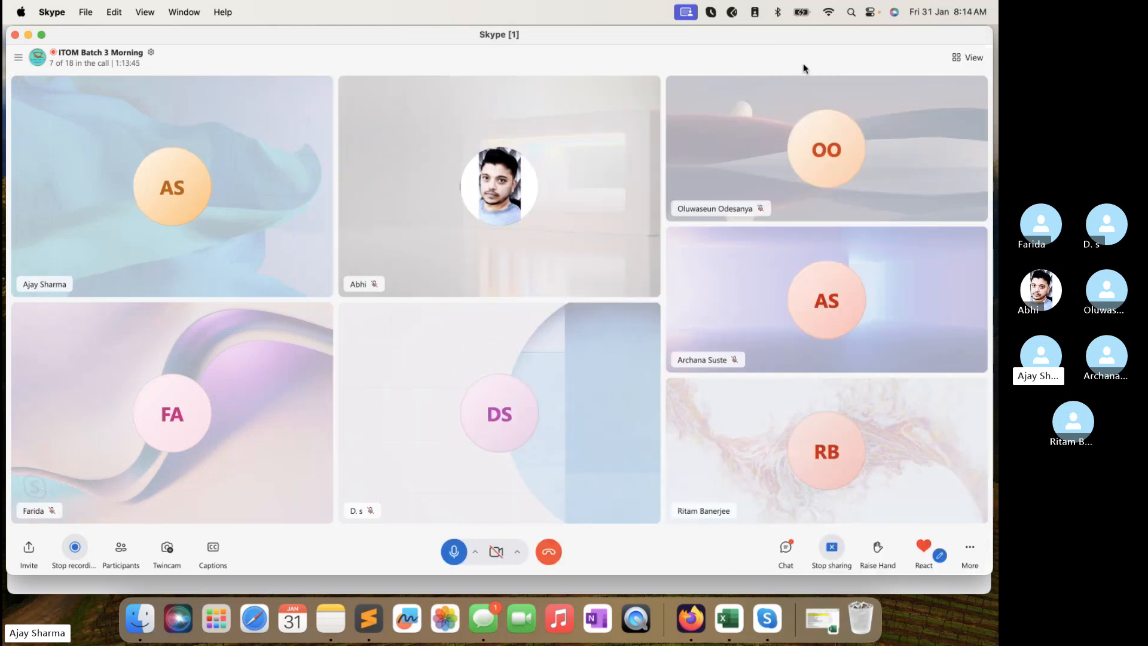